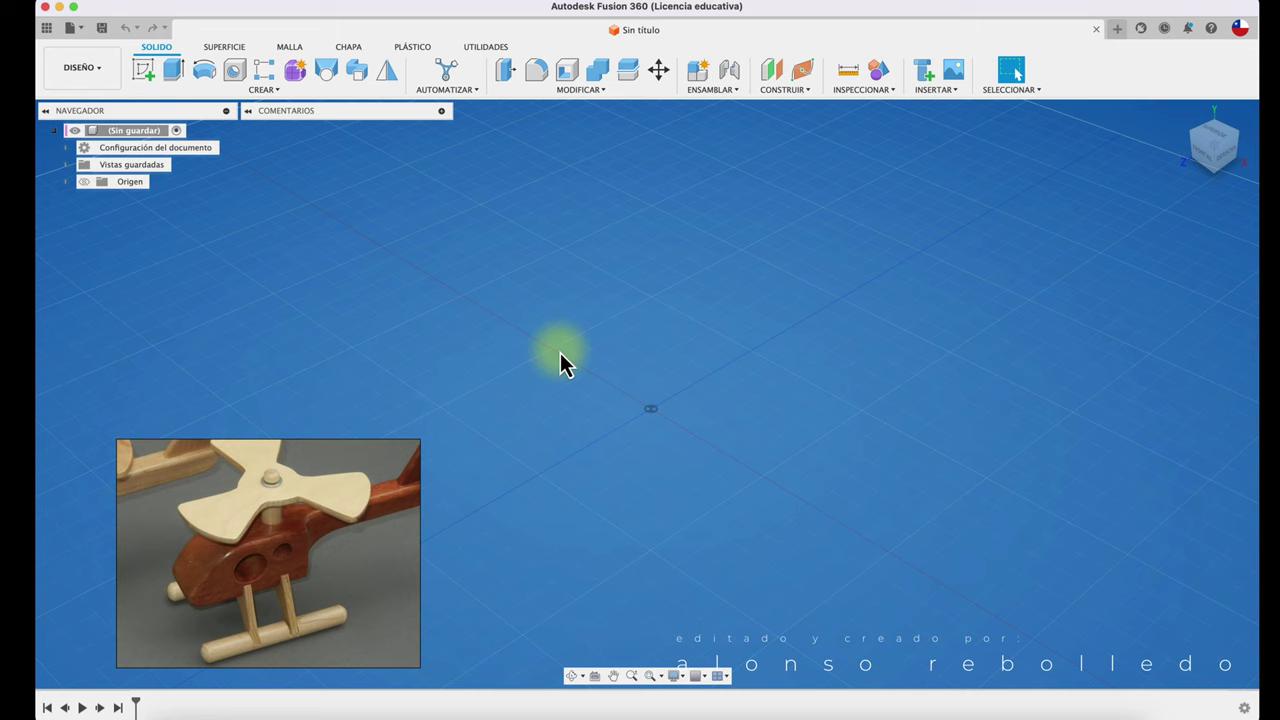
- Make the Origin planes and axes visible in the empty design's Browser
{"action": "left_click", "coordinate": [309, 523]}
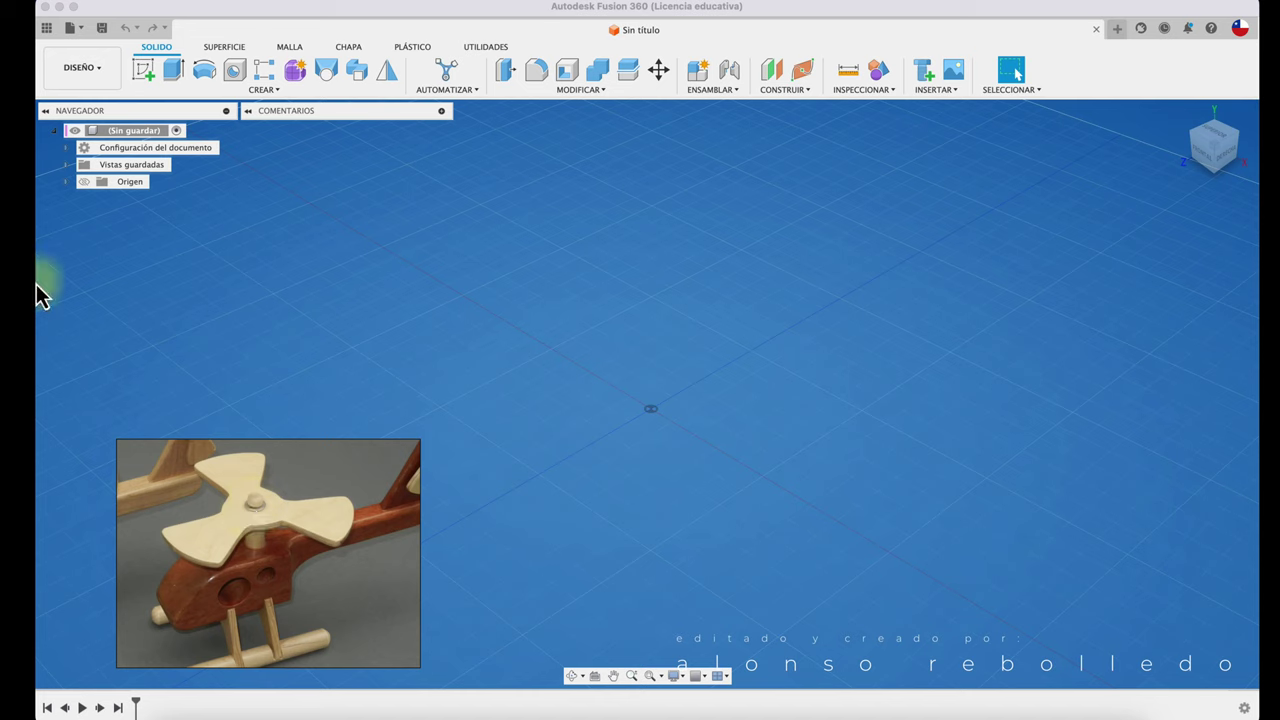
{"action": "left_click", "coordinate": [84, 181]}
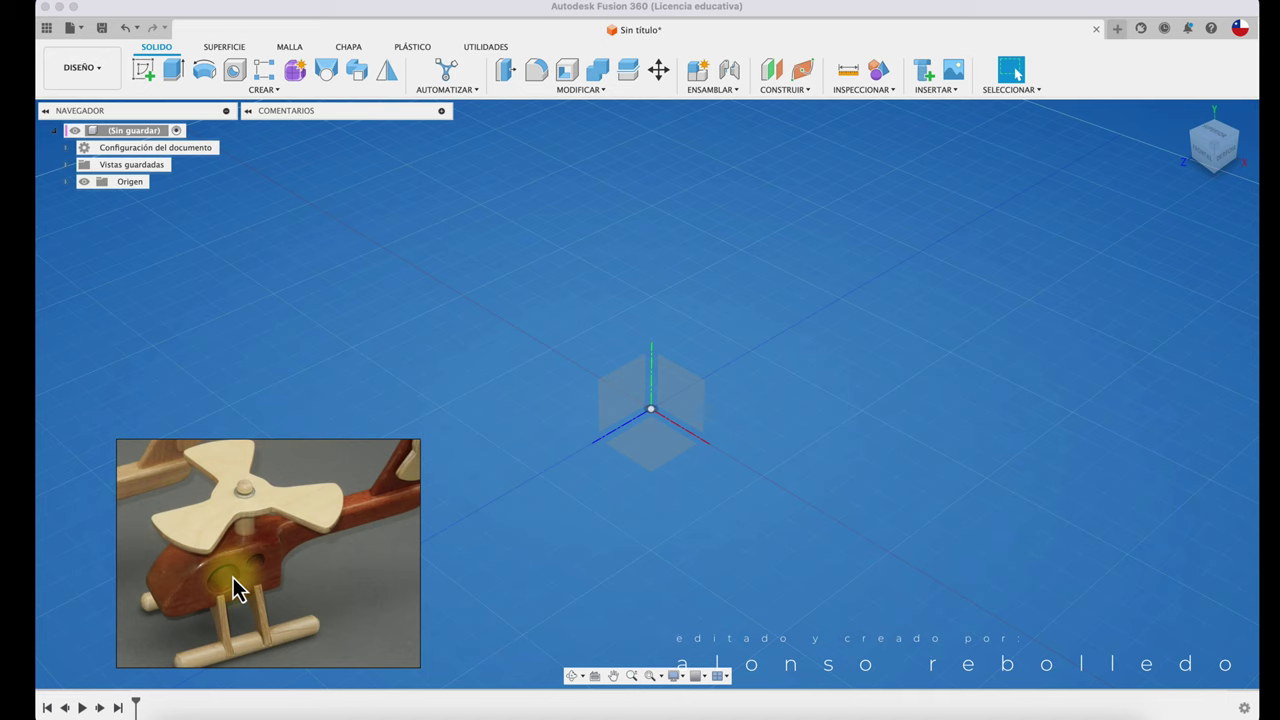
- Create a new component named CUERPO and start a new sketch
{"action": "left_click", "coordinate": [711, 95]}
{"action": "left_click", "coordinate": [718, 112]}
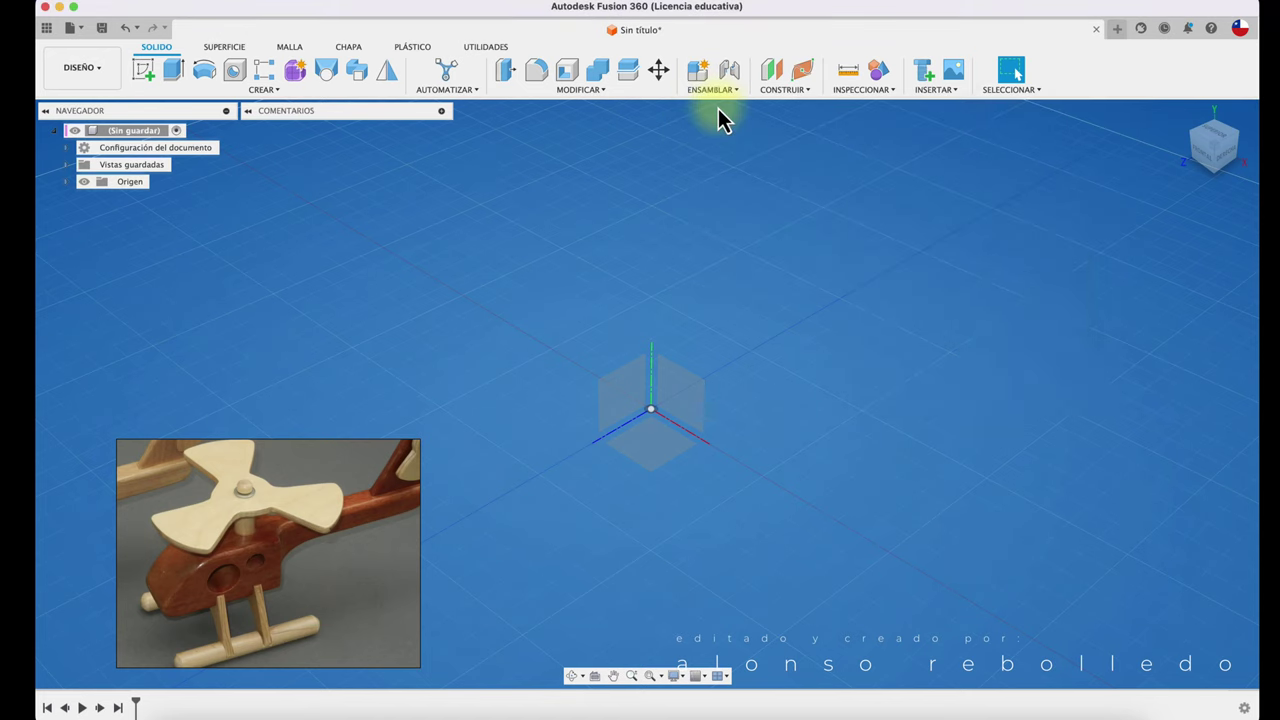
{"action": "left_click_drag", "start_coordinate": [1137, 368], "coordinate": [1092, 368]}
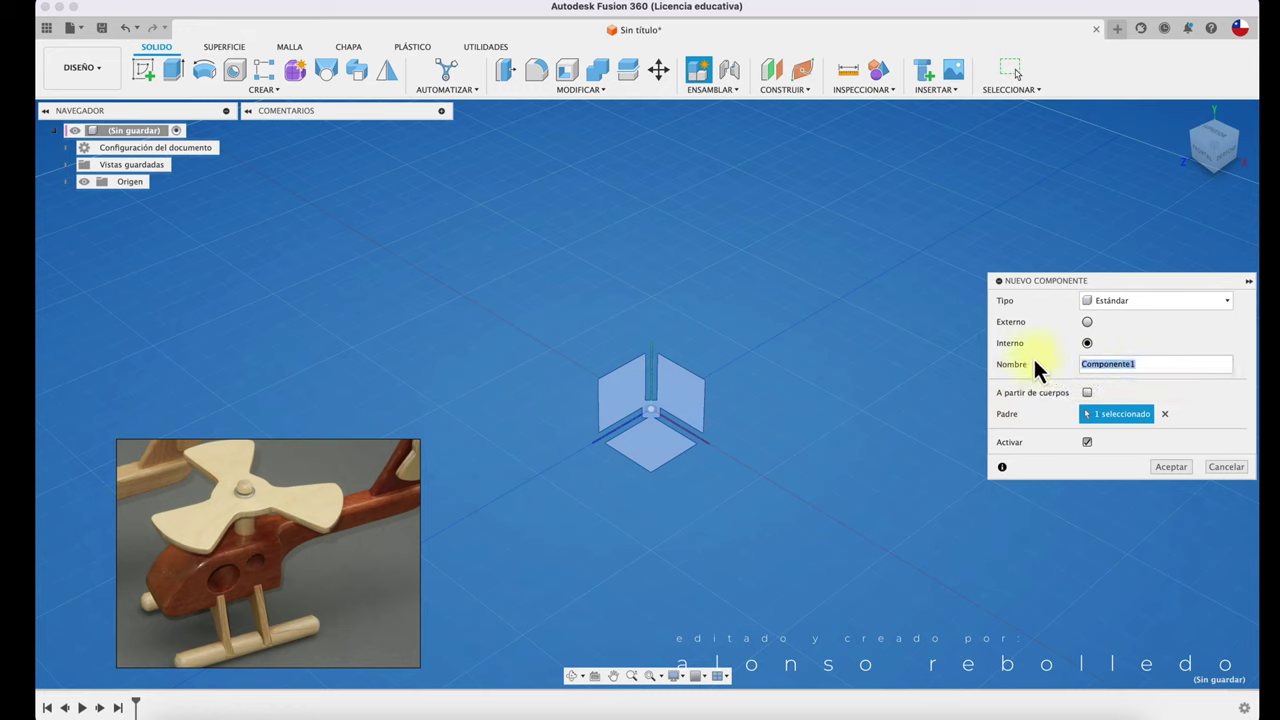
{"action": "type", "text": "CUERP"}
{"action": "type", "text": "O"}
{"action": "left_click", "coordinate": [1160, 467]}
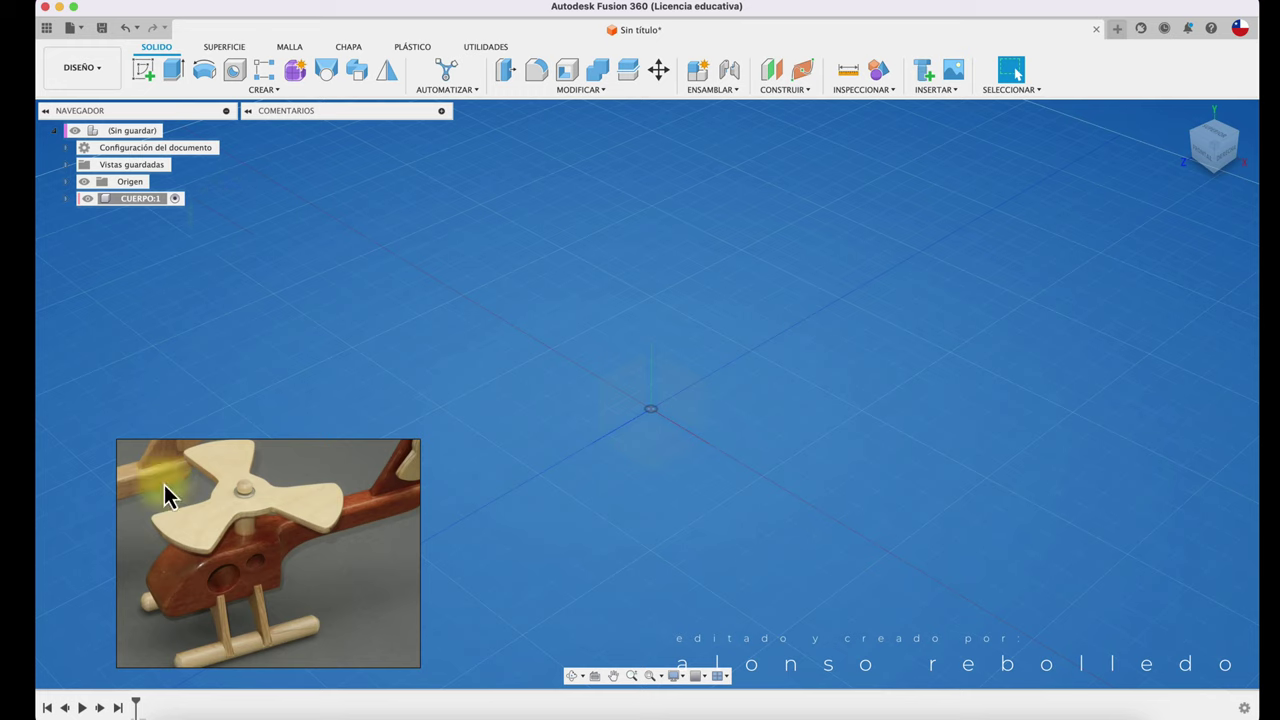
{"action": "left_click", "coordinate": [137, 71]}
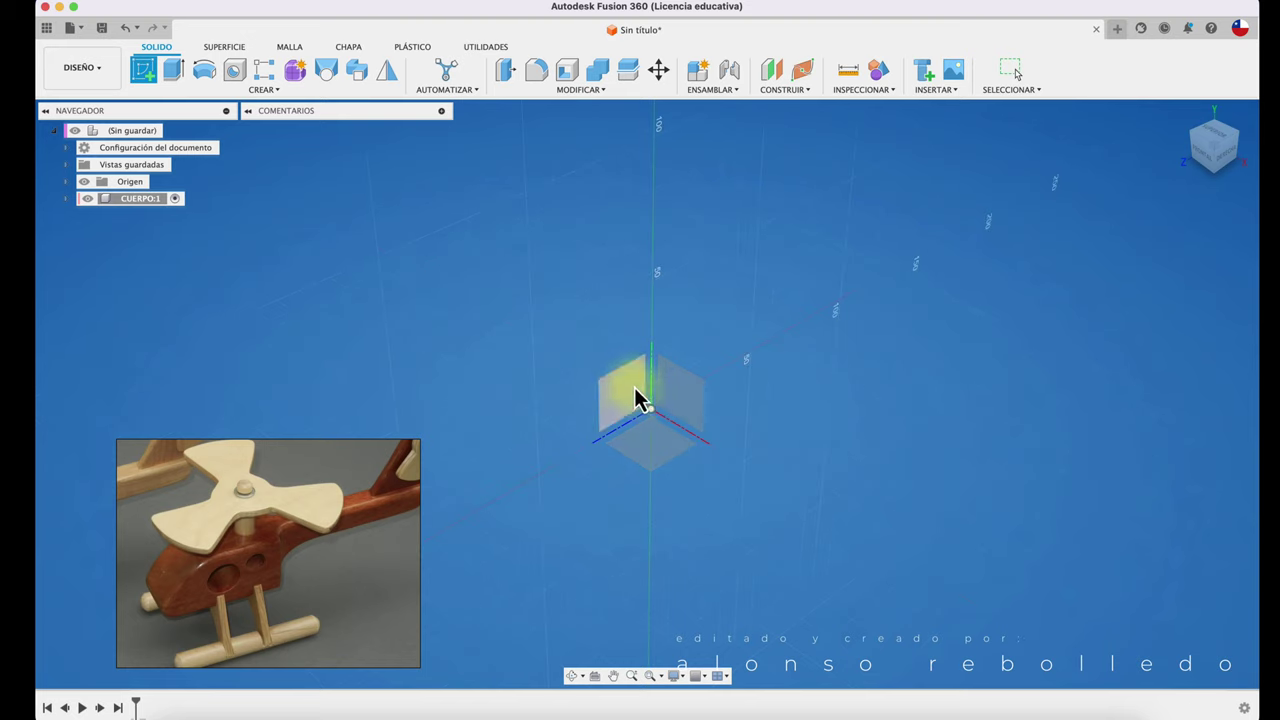
- Sketch on the front-facing vertical origin plane and pick the Line tool
{"action": "left_click", "coordinate": [718, 358]}
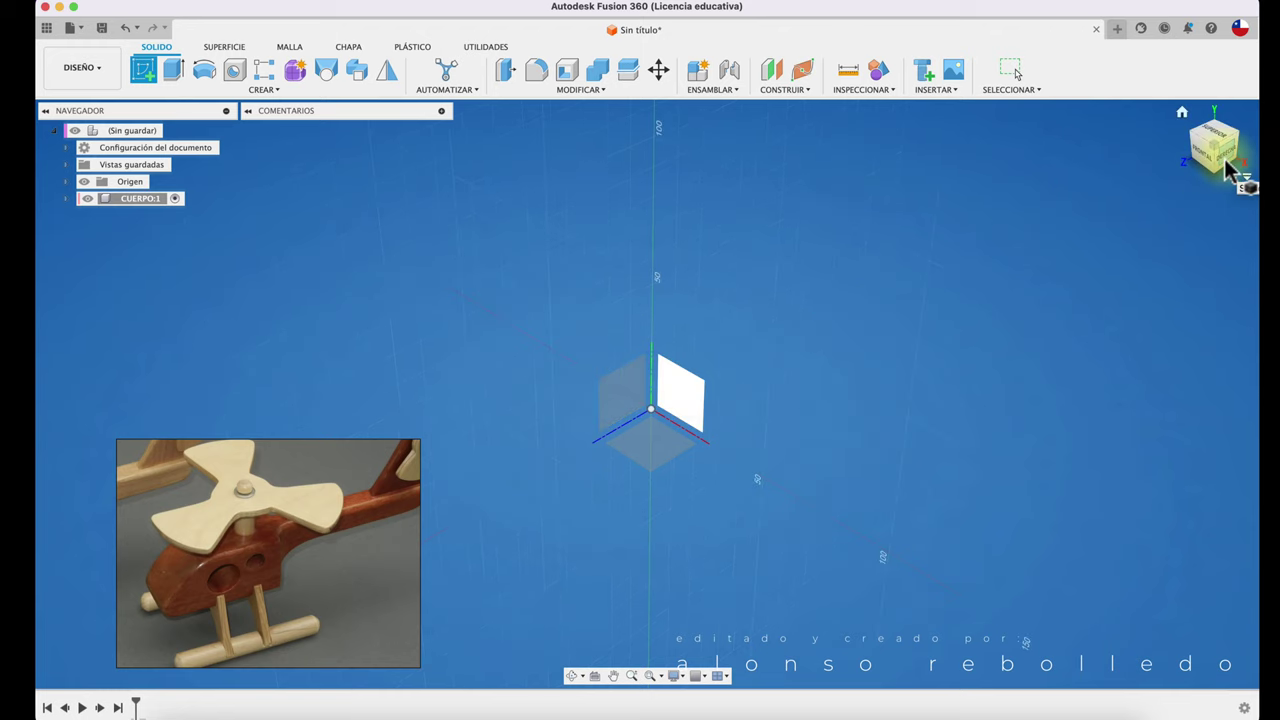
{"action": "left_click", "coordinate": [1220, 163]}
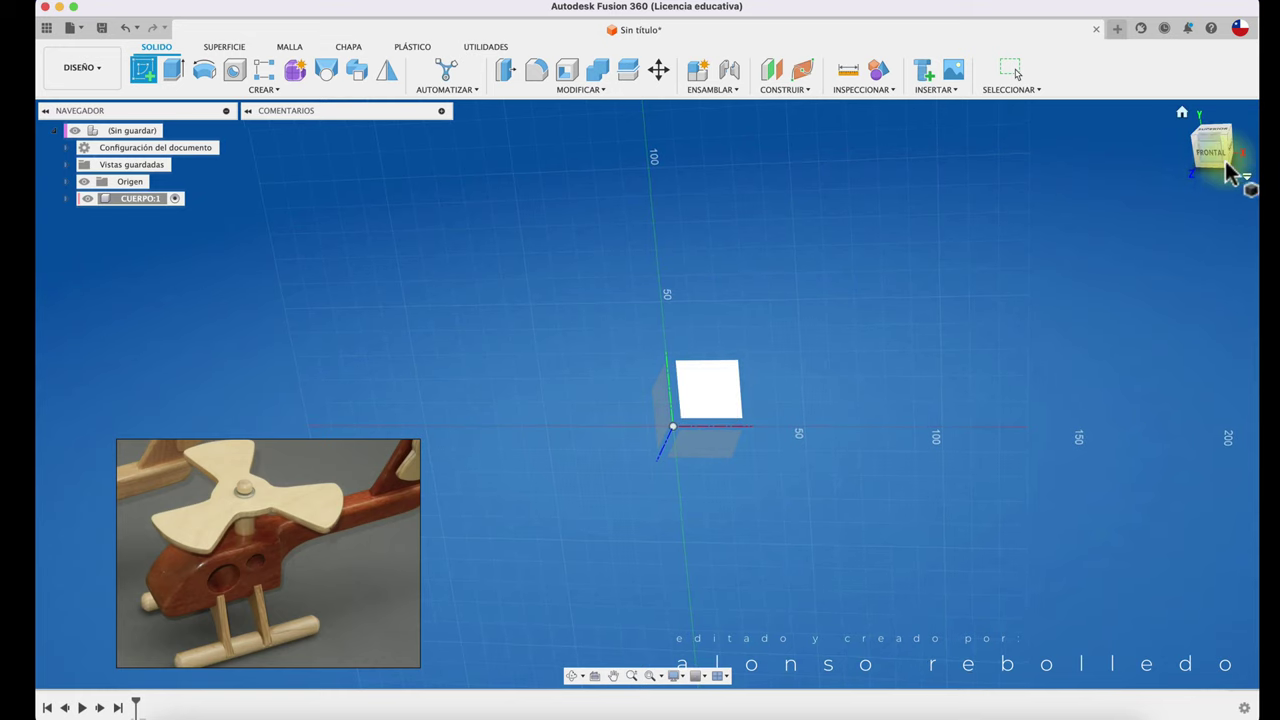
{"action": "left_click", "coordinate": [1214, 166]}
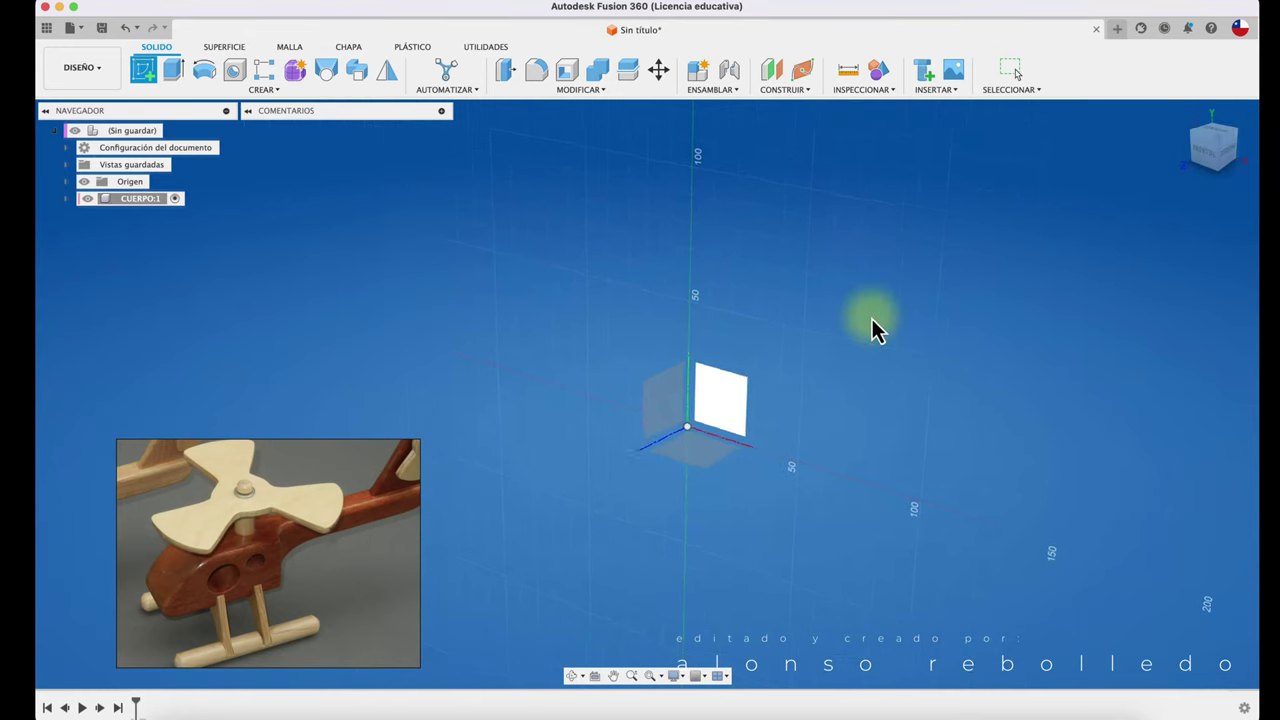
{"action": "middle_click_drag", "start_coordinate": [637, 420], "coordinate": [713, 418], "text": "shift"}
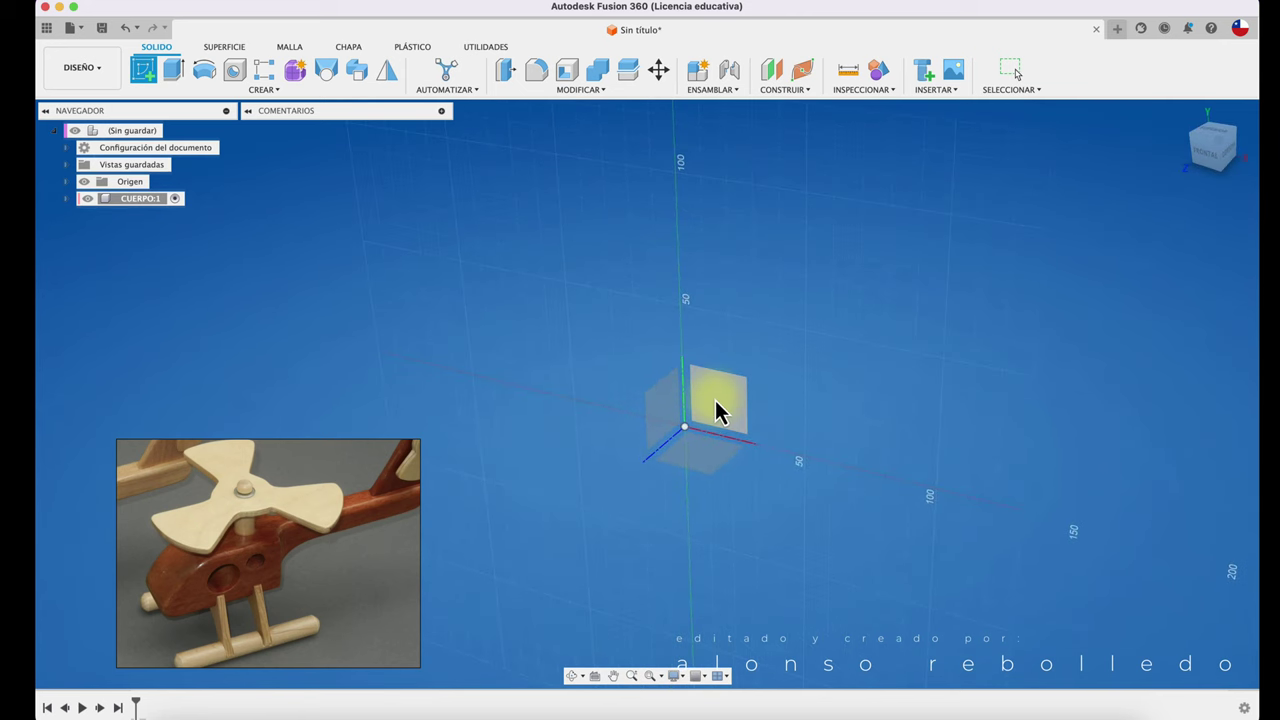
{"action": "left_click", "coordinate": [714, 408]}
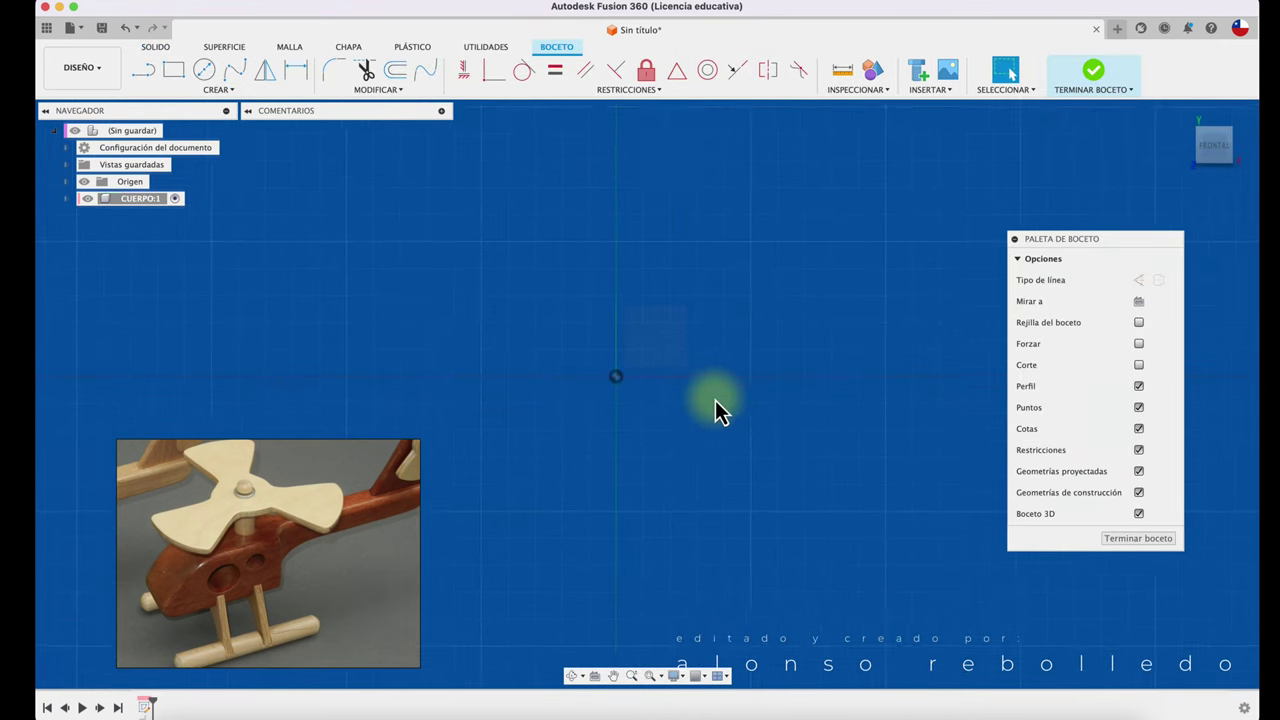
{"action": "left_click_drag", "start_coordinate": [1129, 242], "coordinate": [1101, 131]}
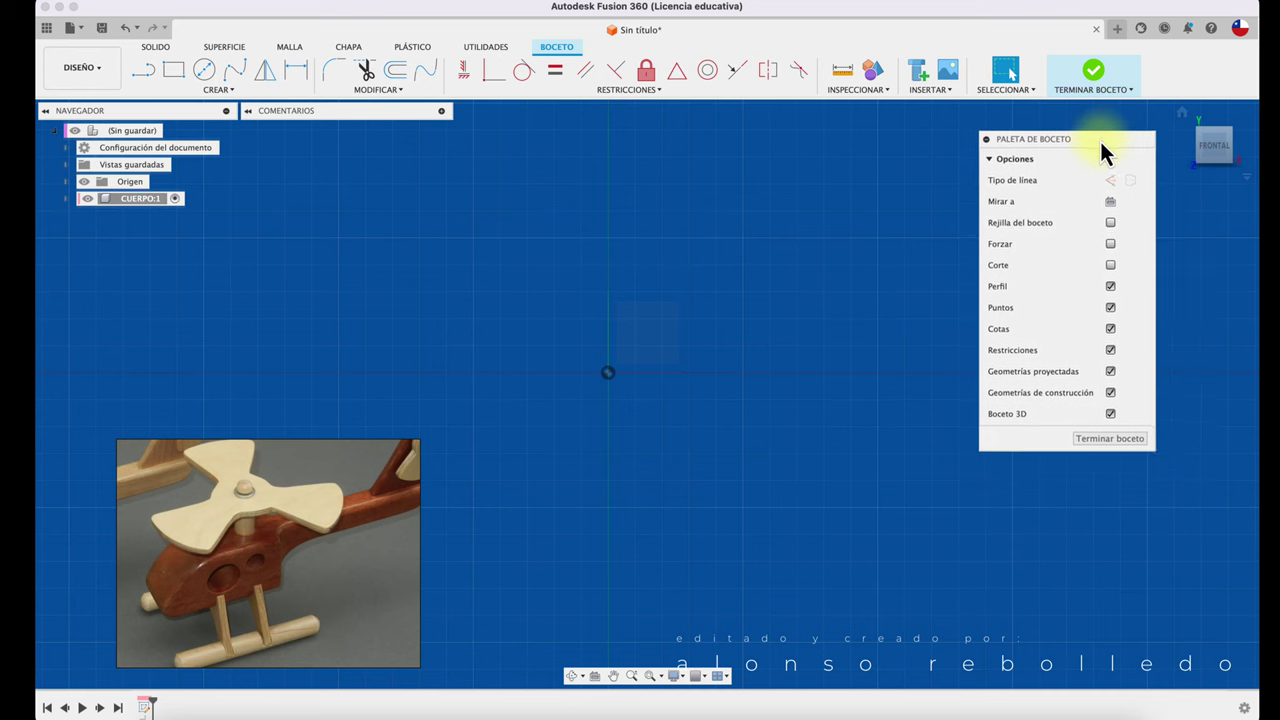
{"action": "left_click", "coordinate": [146, 72]}
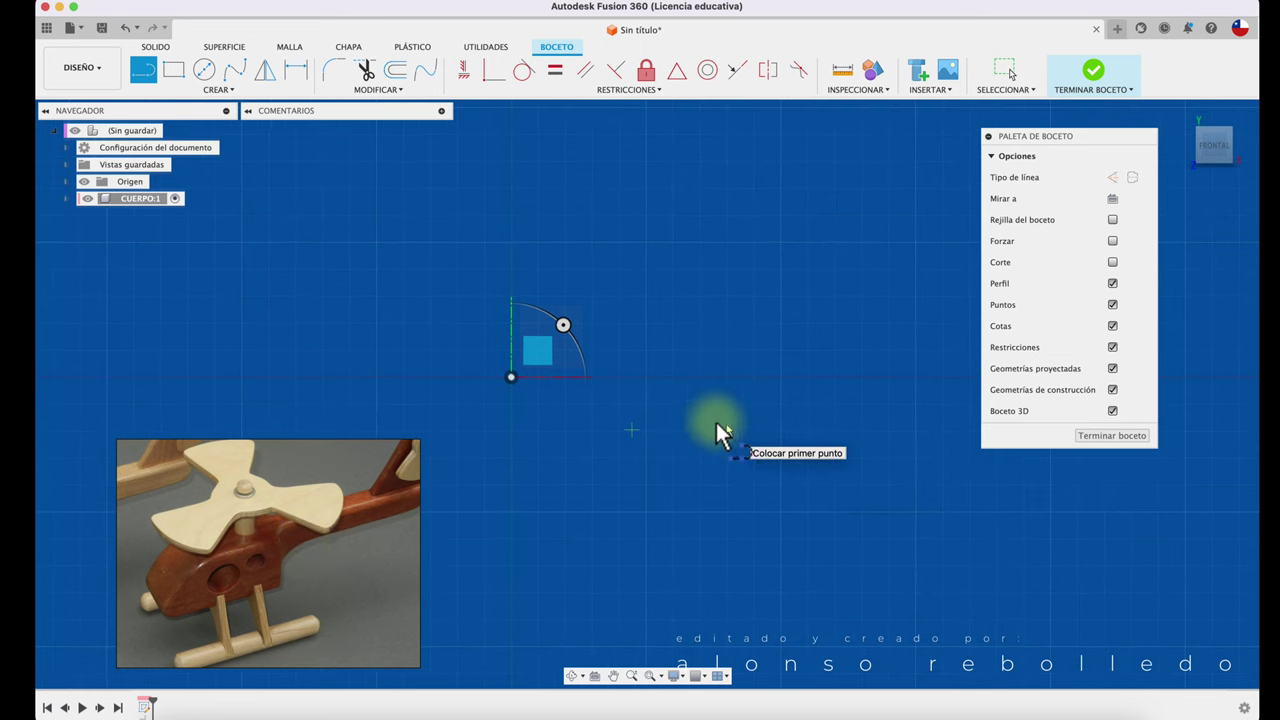
- Draw a closed outline from the origin: flat base, vertical right side, top edge, slanted left side
{"action": "left_click", "coordinate": [510, 376]}
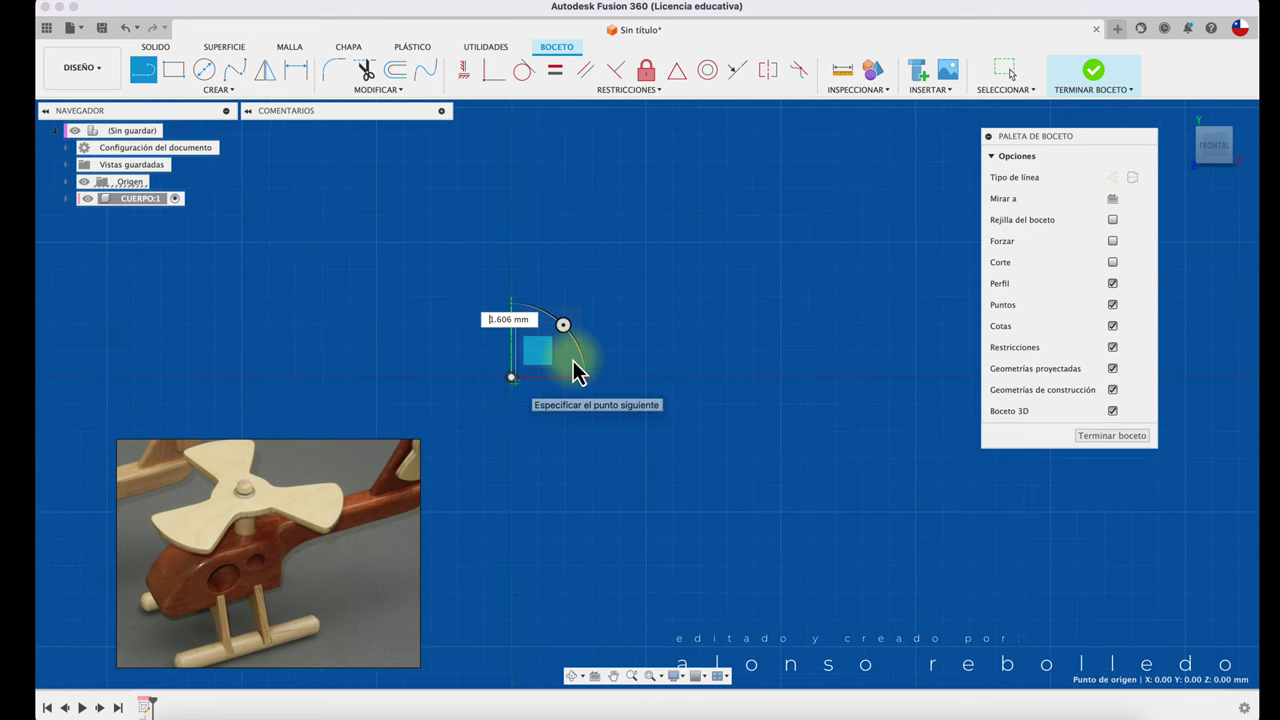
{"action": "left_click", "coordinate": [825, 377]}
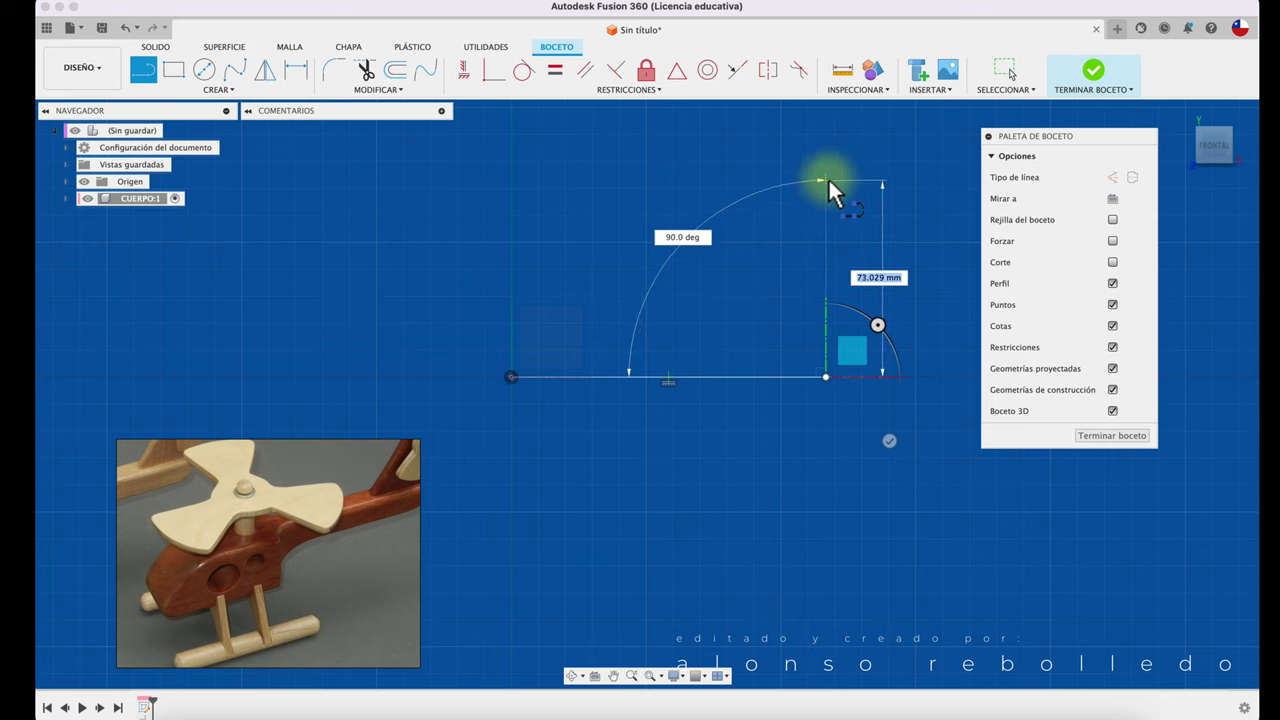
{"action": "left_click", "coordinate": [828, 175]}
{"action": "left_click_drag", "start_coordinate": [755, 176], "coordinate": [607, 182]}
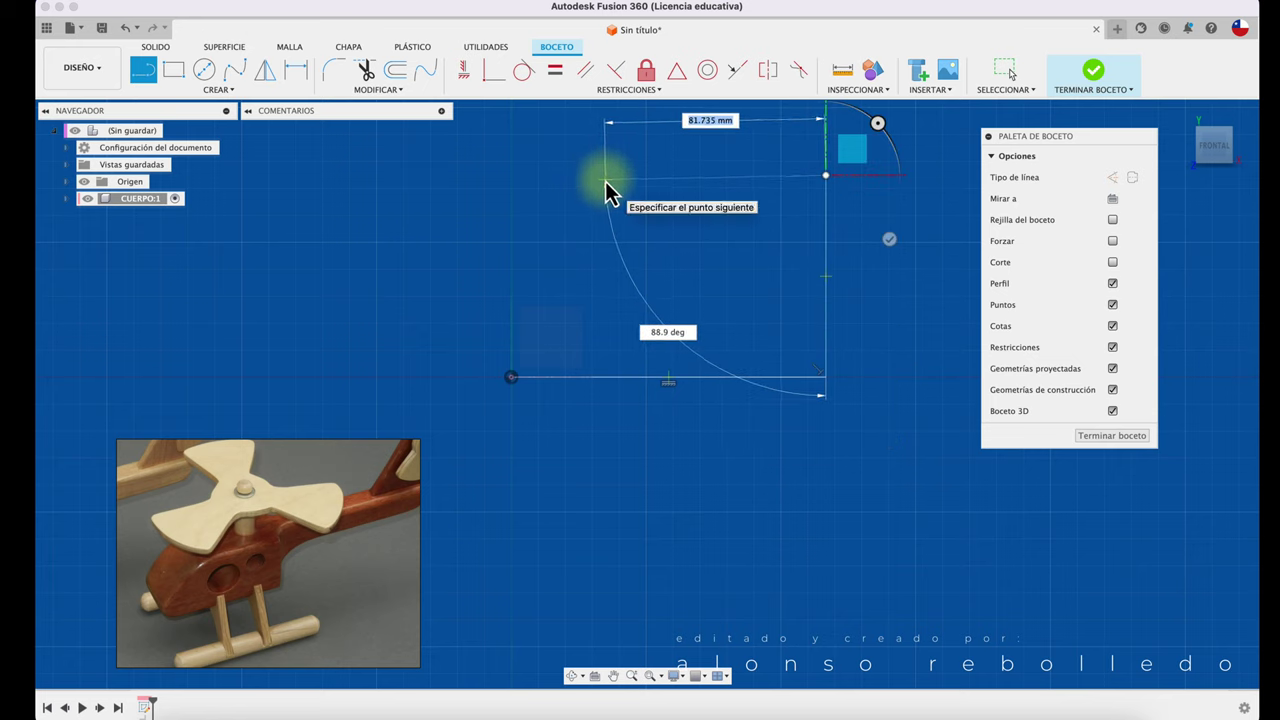
{"action": "mouse_move", "coordinate": [607, 182]}
{"action": "left_mouse_down"}
{"action": "mouse_move", "coordinate": [595, 183]}
{"action": "mouse_move", "coordinate": [611, 187]}
{"action": "left_mouse_up"}
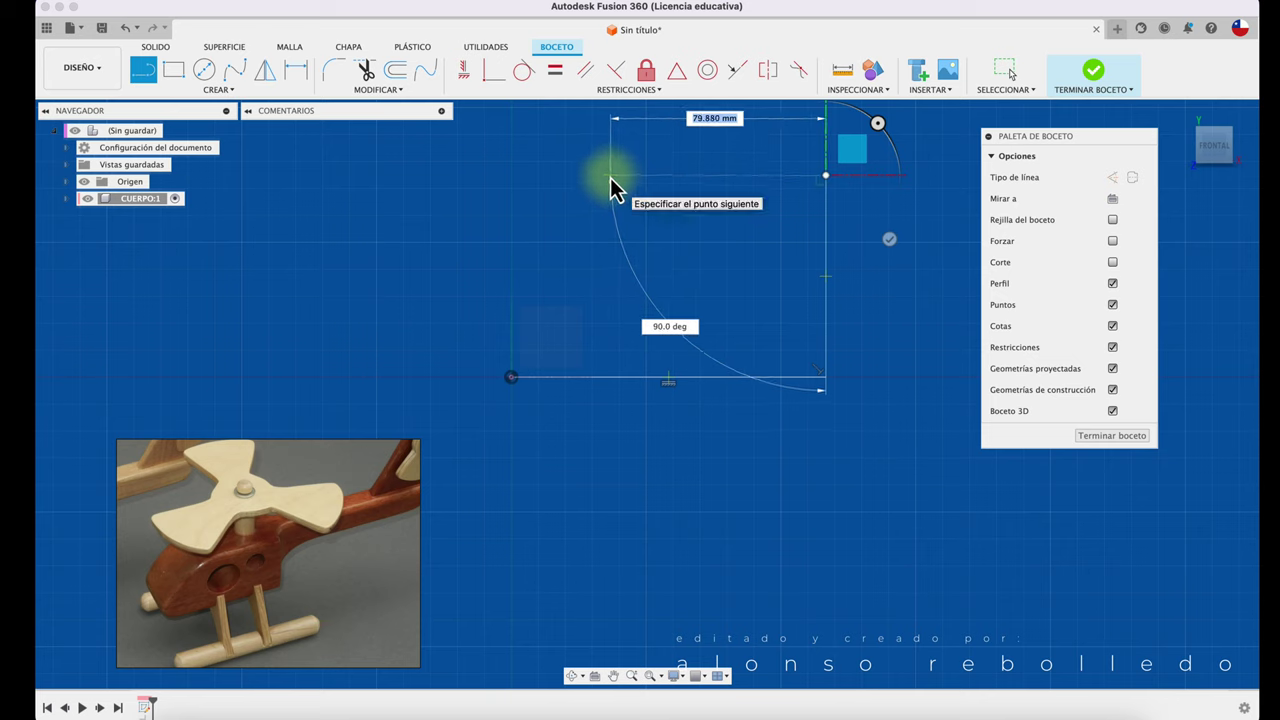
{"action": "left_click_drag", "start_coordinate": [612, 188], "coordinate": [612, 187]}
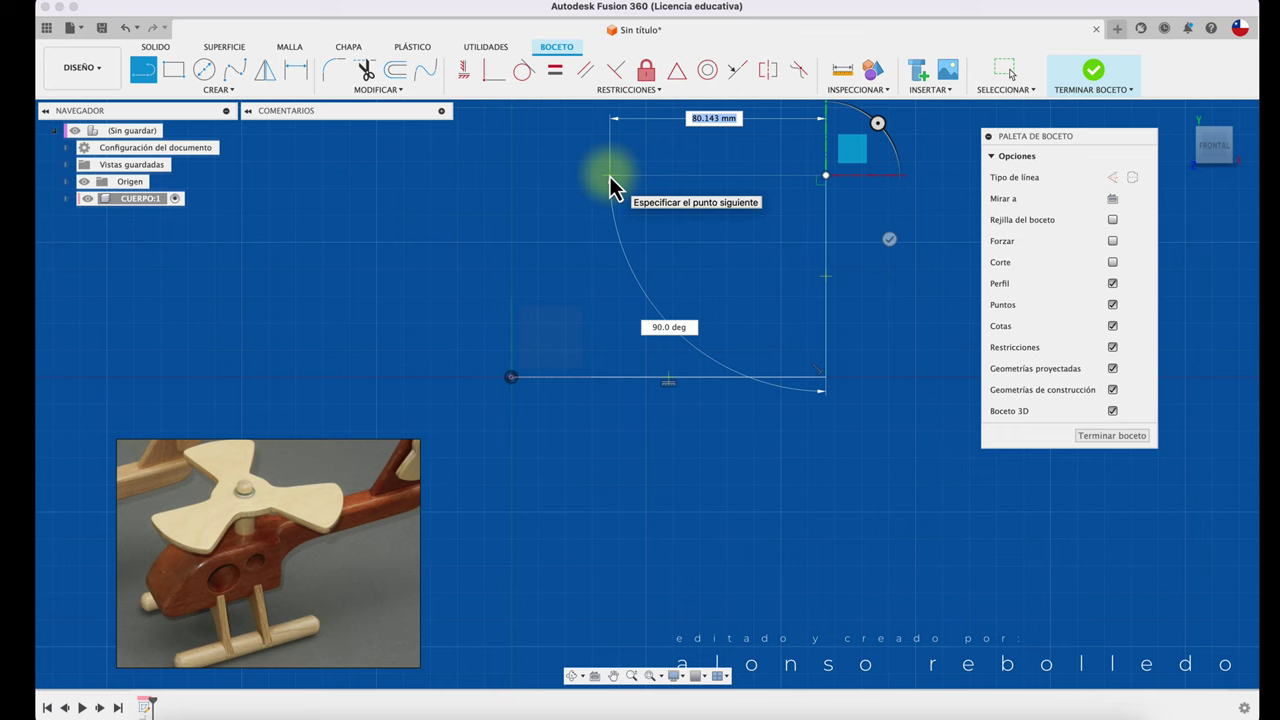
{"action": "left_click", "coordinate": [610, 177]}
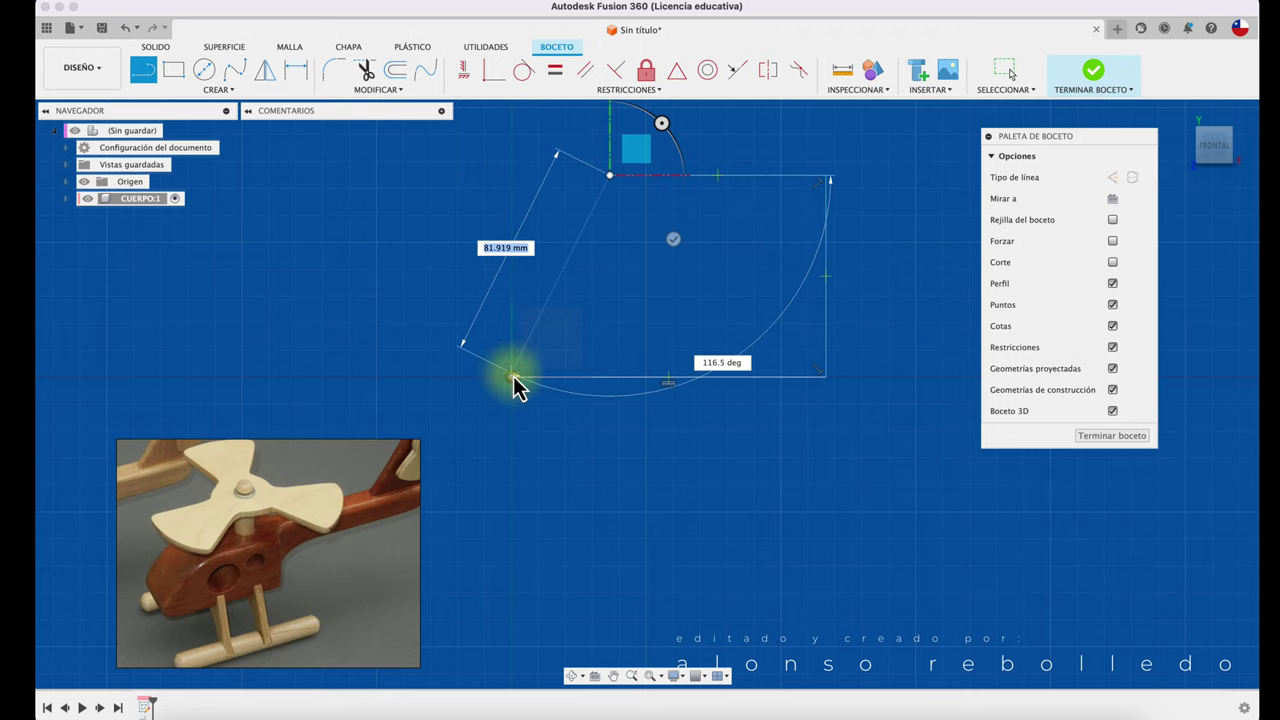
{"action": "left_click", "coordinate": [511, 377]}
{"action": "key", "text": "Escape"}
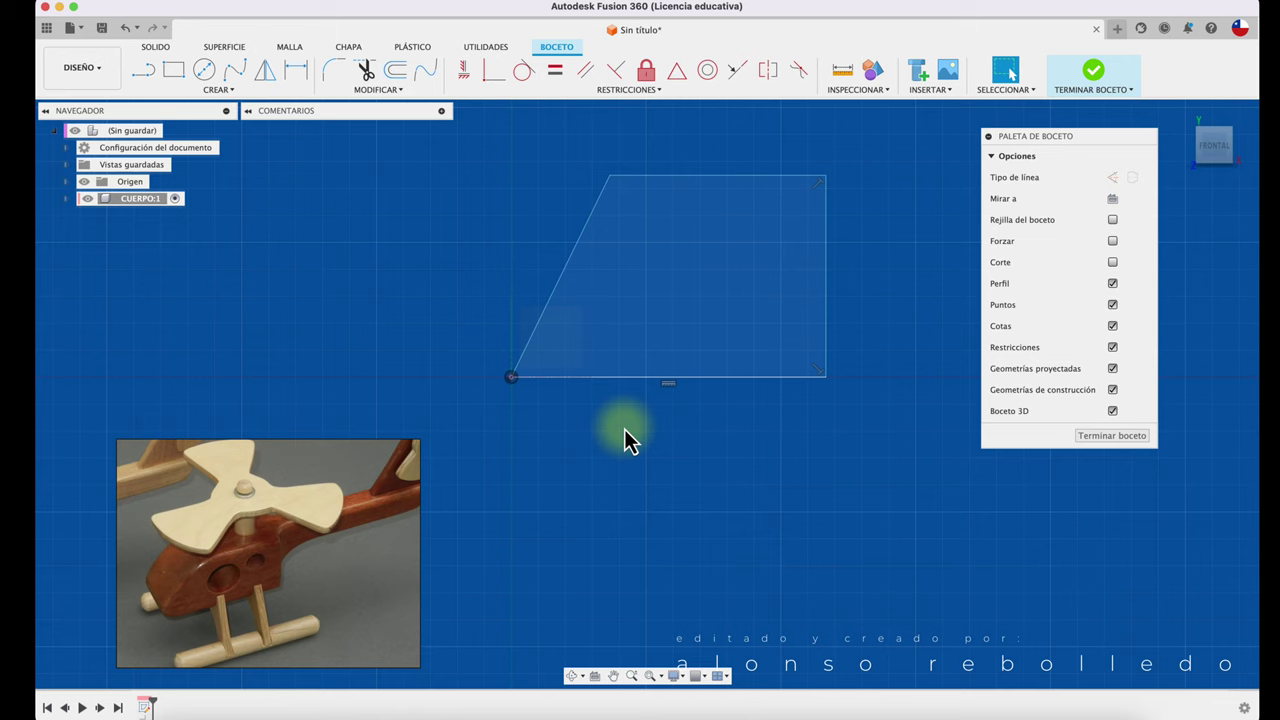
- Dimension the profile's base to 100 mm and its right side to 65 mm
{"action": "key", "text": "d"}
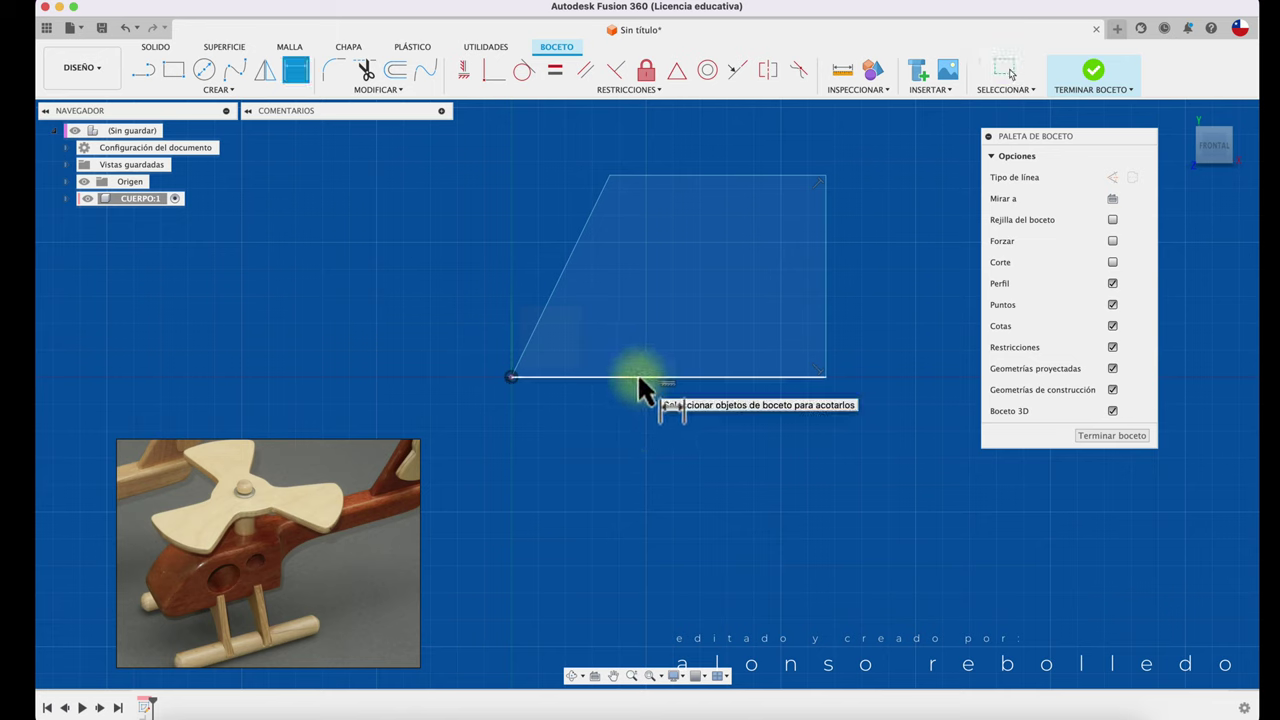
{"action": "left_click", "coordinate": [637, 376]}
{"action": "left_click", "coordinate": [650, 420]}
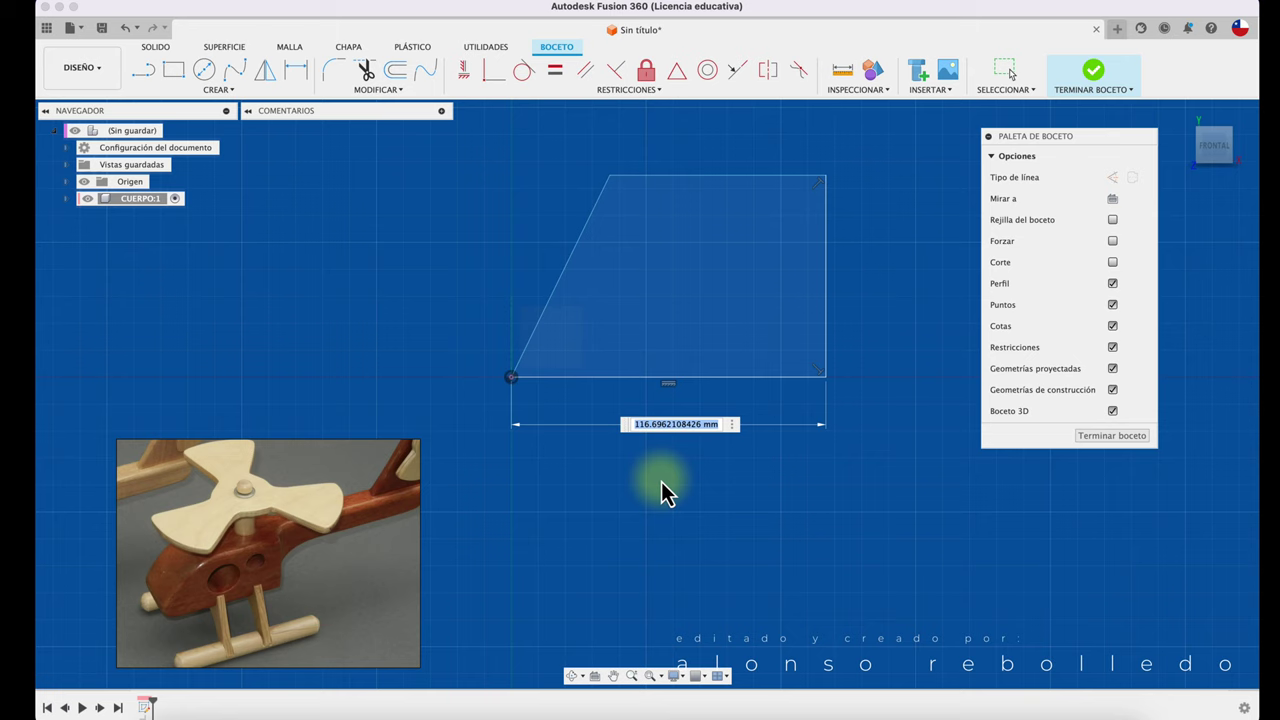
{"action": "type", "text": "10"}
{"action": "type", "text": "0"}
{"action": "key", "text": "Return"}
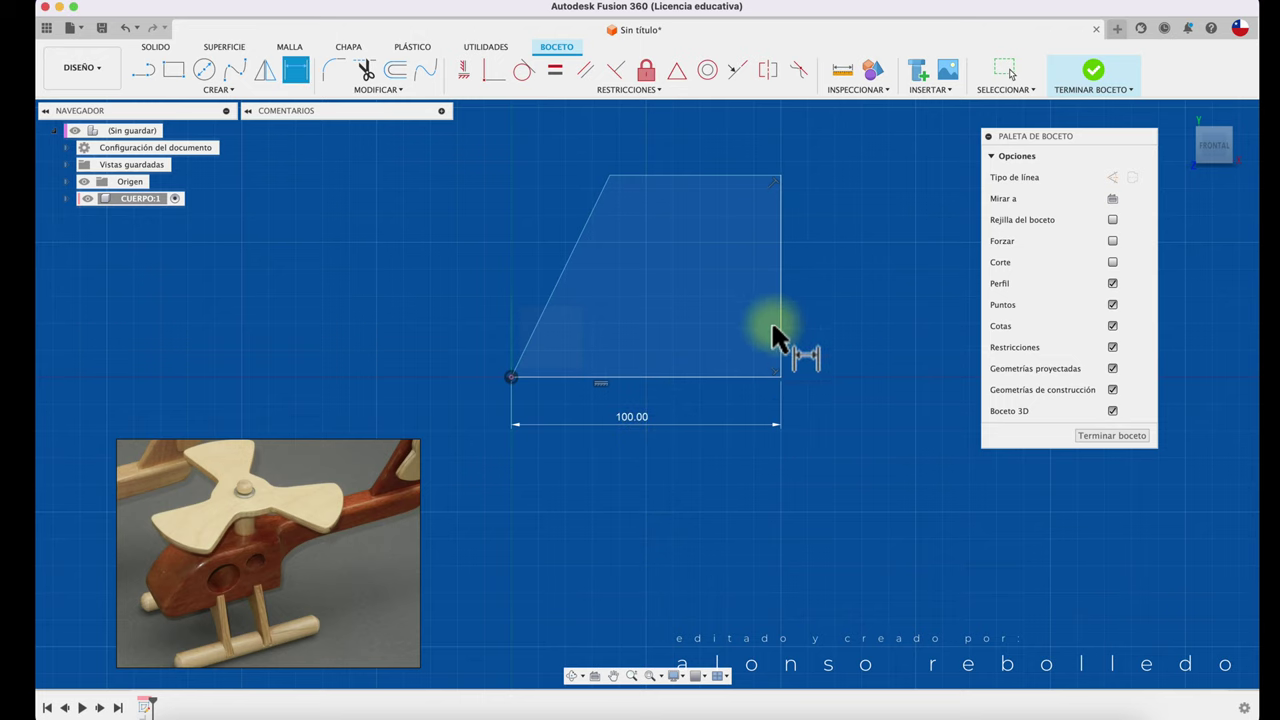
{"action": "left_click", "coordinate": [782, 325]}
{"action": "left_click", "coordinate": [871, 280]}
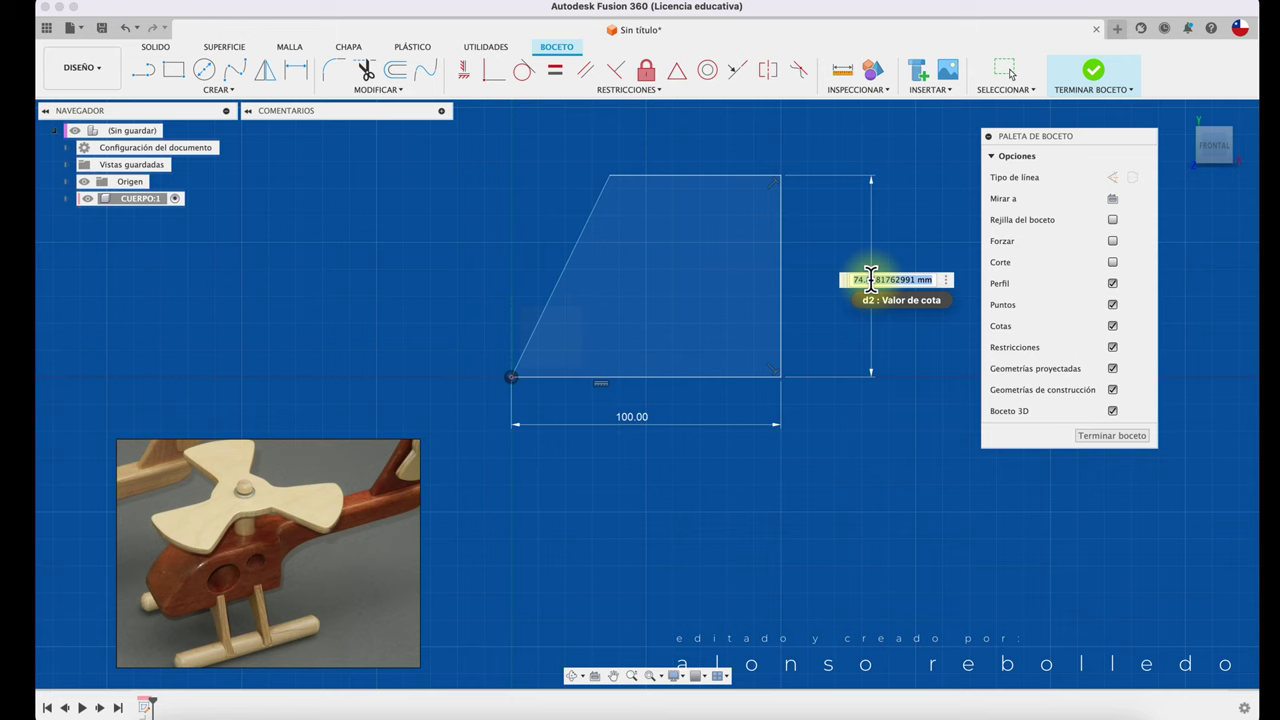
{"action": "key", "text": "Return"}
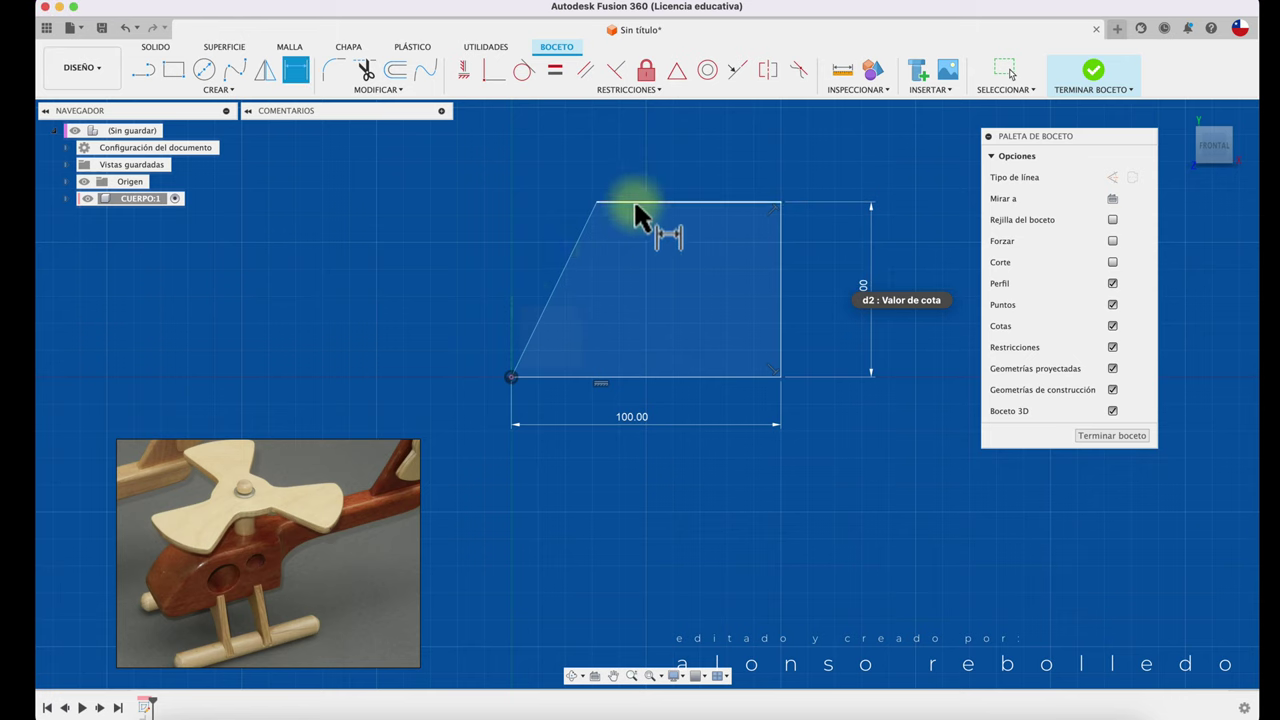
- Dimension the top edge to 68 mm and add a 72.45 reference dimension on the slant
{"action": "left_click", "coordinate": [656, 203]}
{"action": "left_click", "coordinate": [686, 160]}
{"action": "type", "text": "68"}
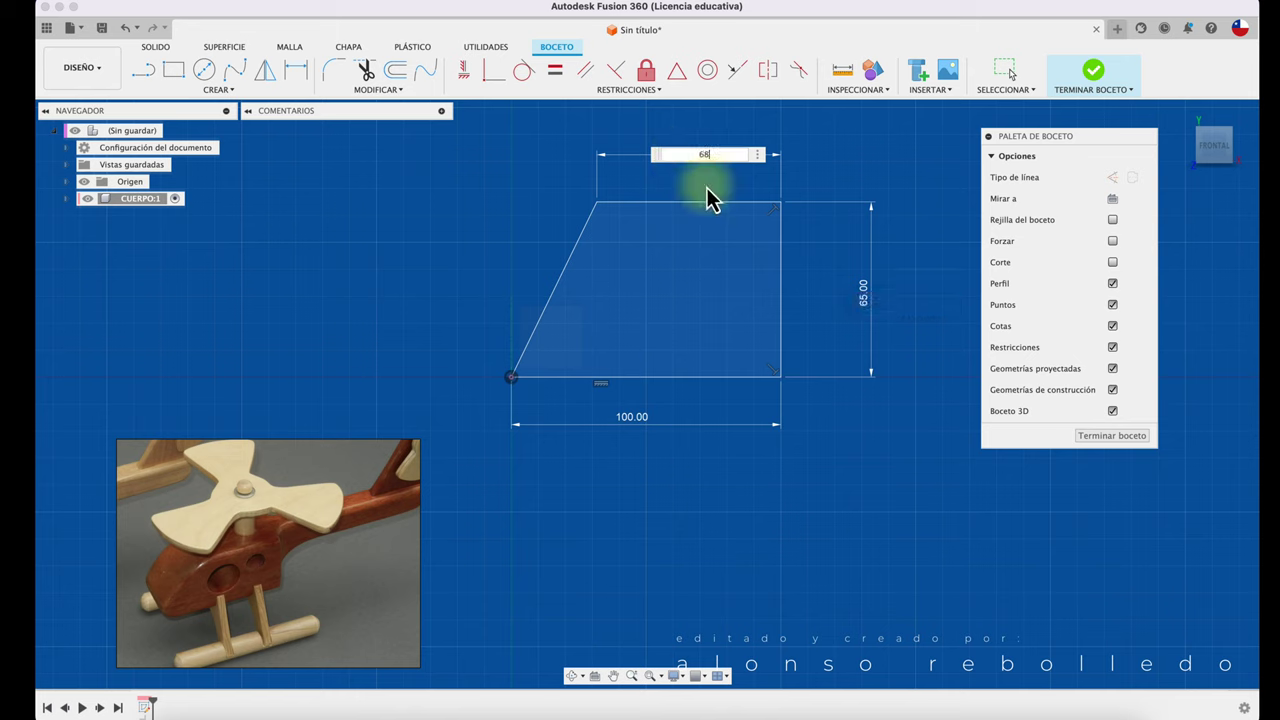
{"action": "key", "text": "Return"}
{"action": "left_click", "coordinate": [546, 298]}
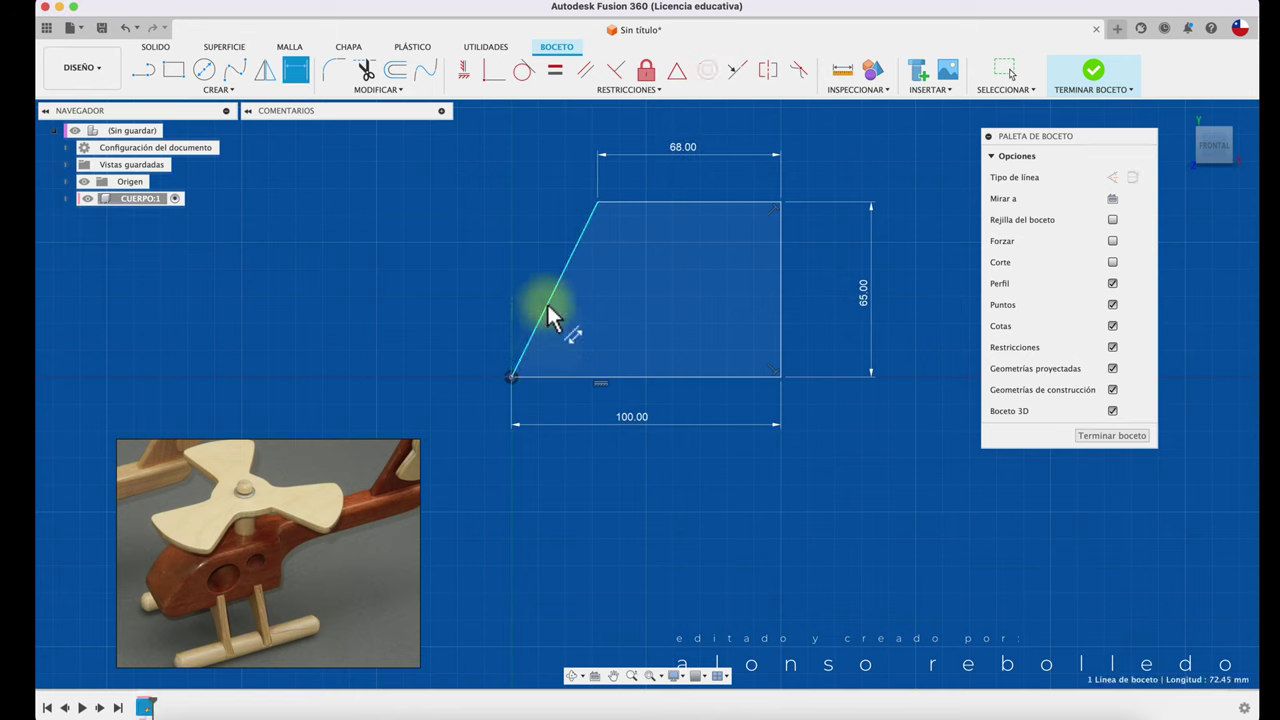
{"action": "left_click", "coordinate": [530, 254]}
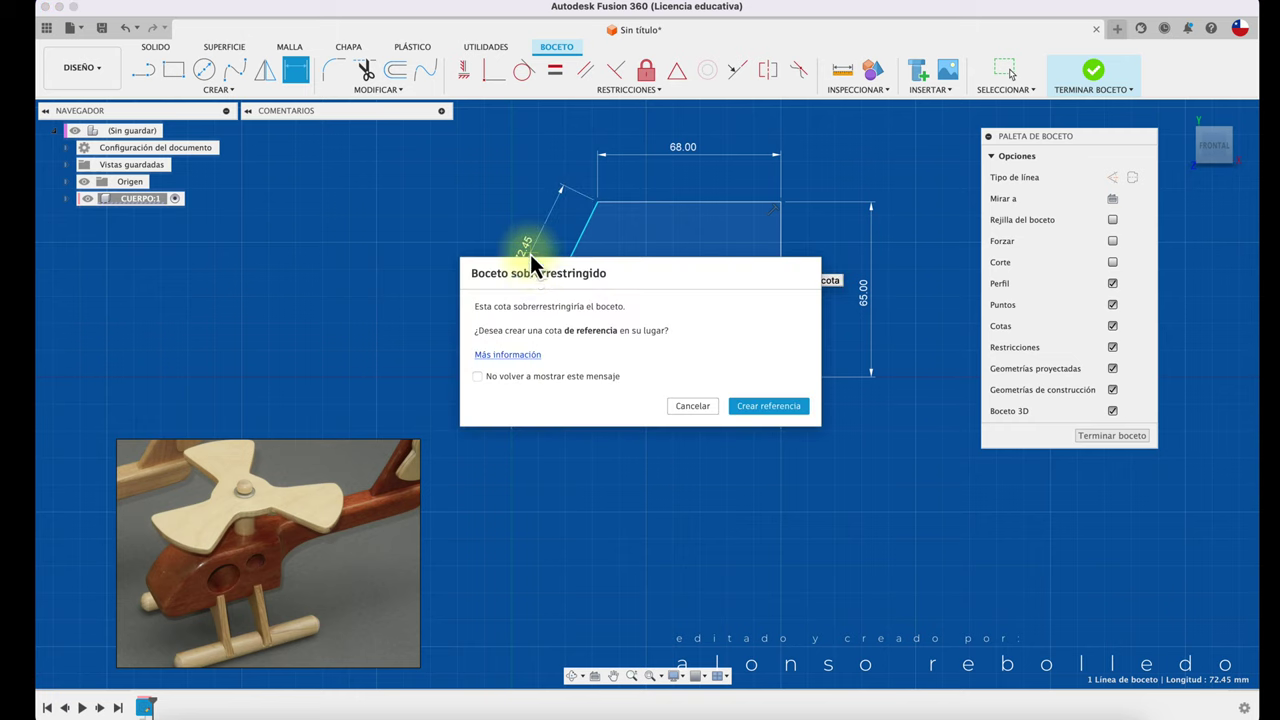
{"action": "left_click", "coordinate": [752, 426]}
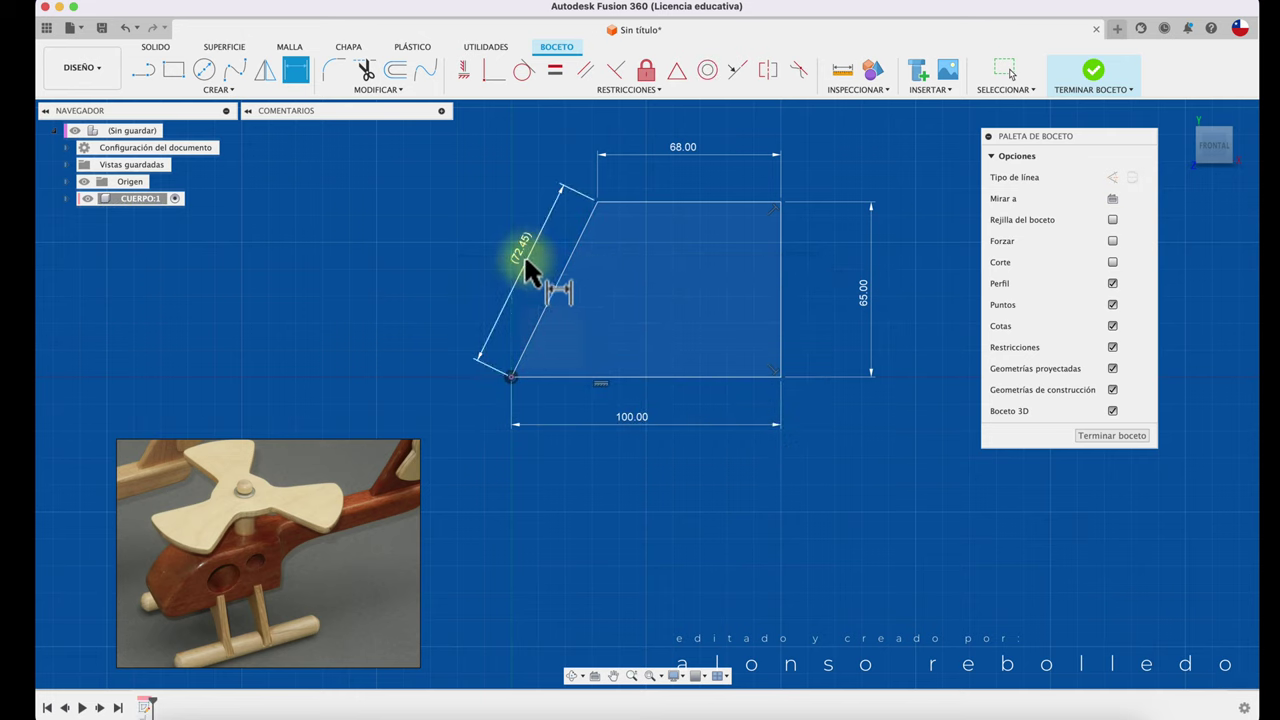
{"action": "key", "text": "Escape"}
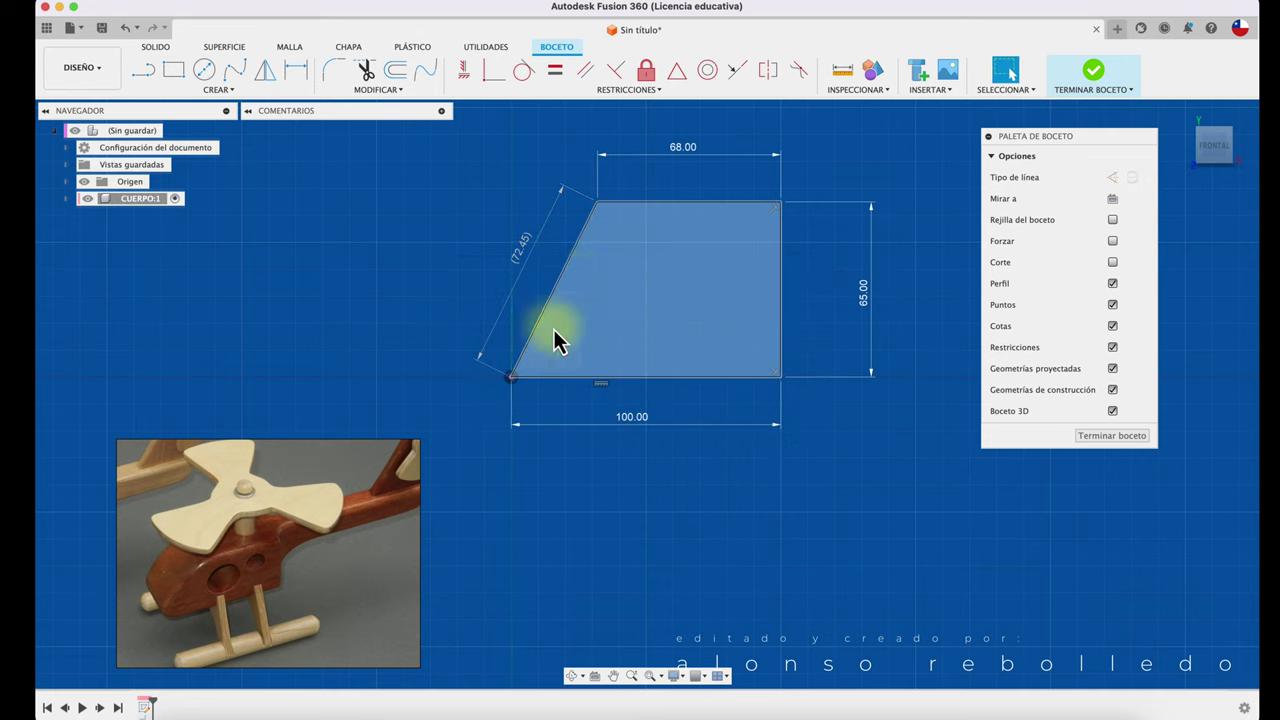
- Round the corner between the slant and top edge with a 35 mm fillet
{"action": "left_click", "coordinate": [584, 240]}
{"action": "left_click", "coordinate": [627, 205]}
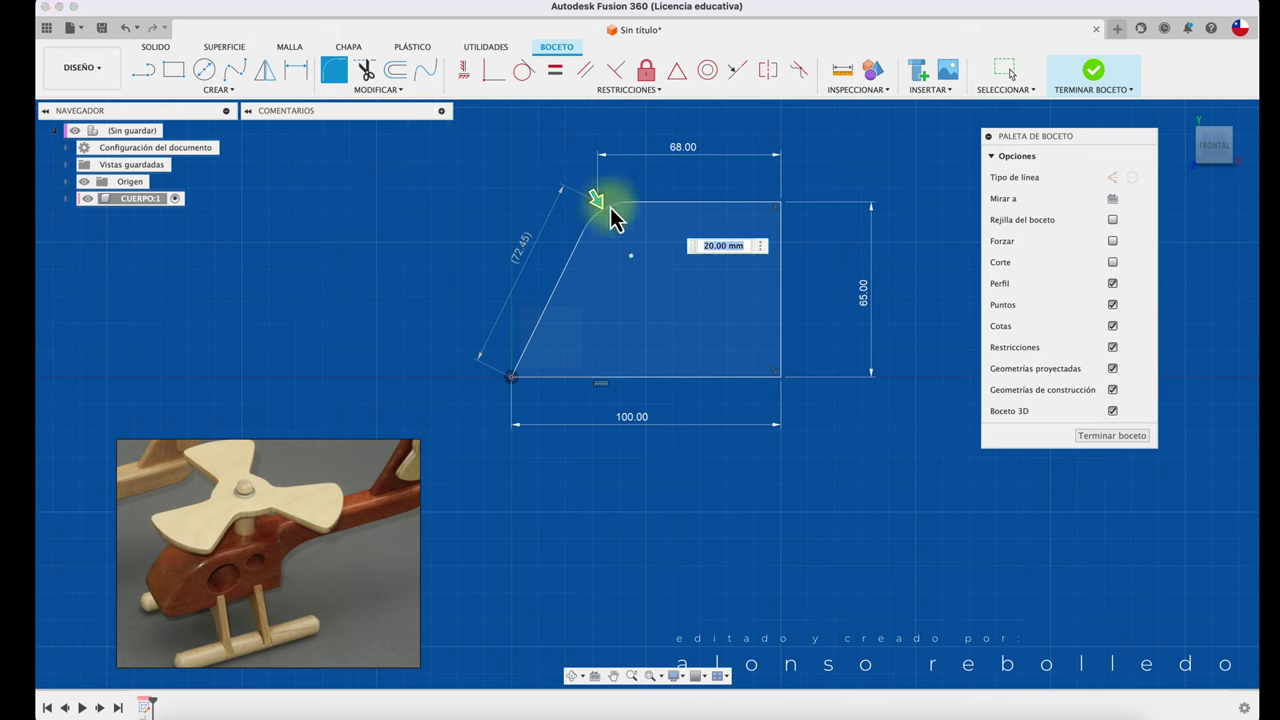
{"action": "left_click_drag", "start_coordinate": [594, 200], "coordinate": [604, 225]}
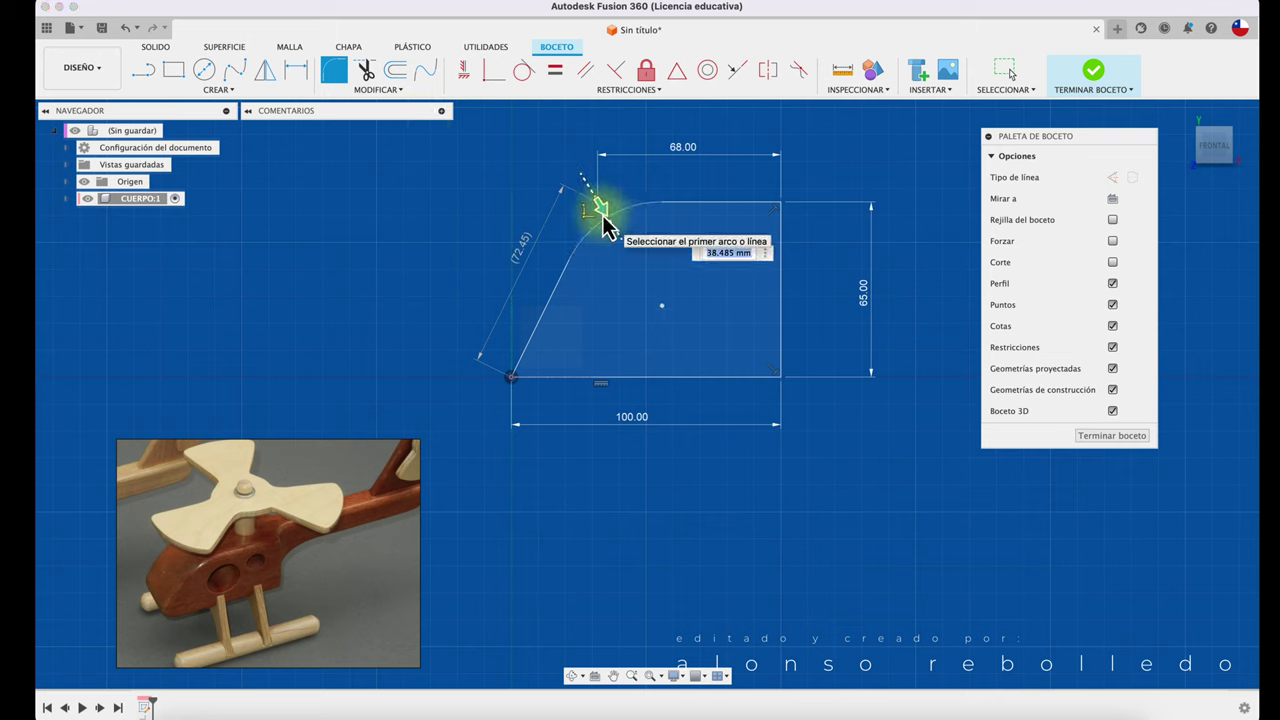
{"action": "type", "text": "5"}
{"action": "key", "text": "Return"}
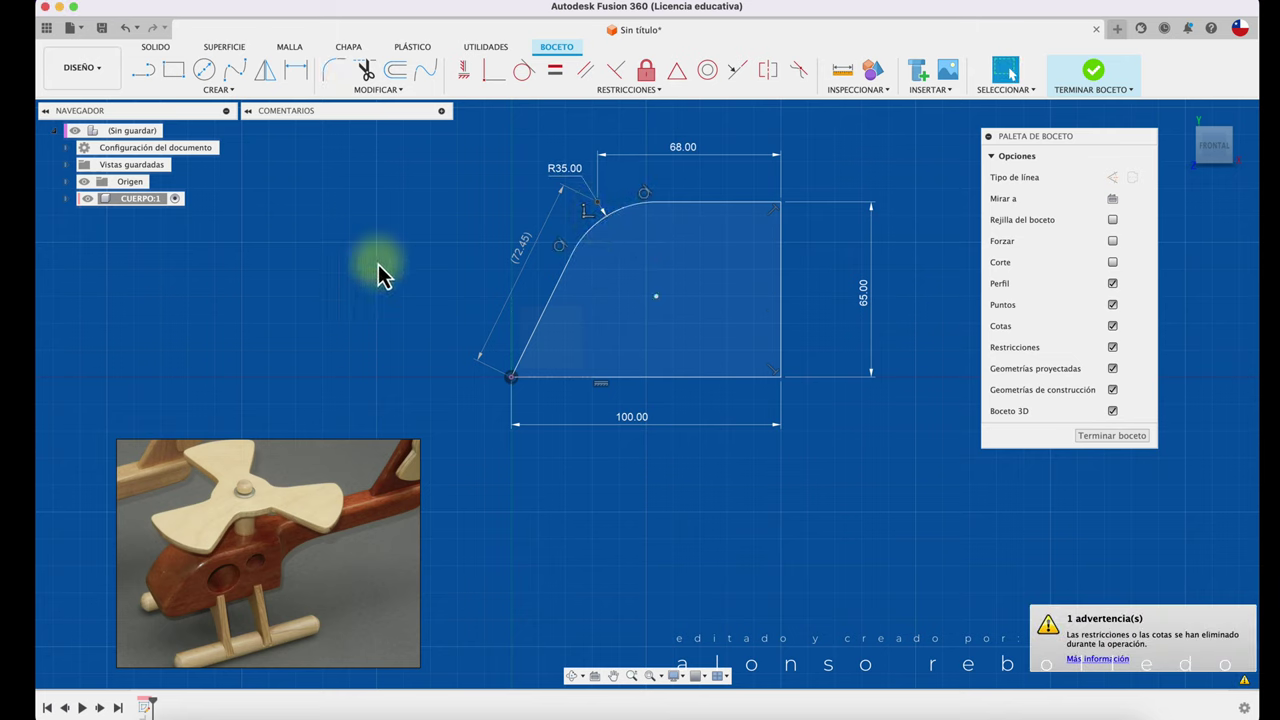
{"action": "left_click", "coordinate": [336, 82]}
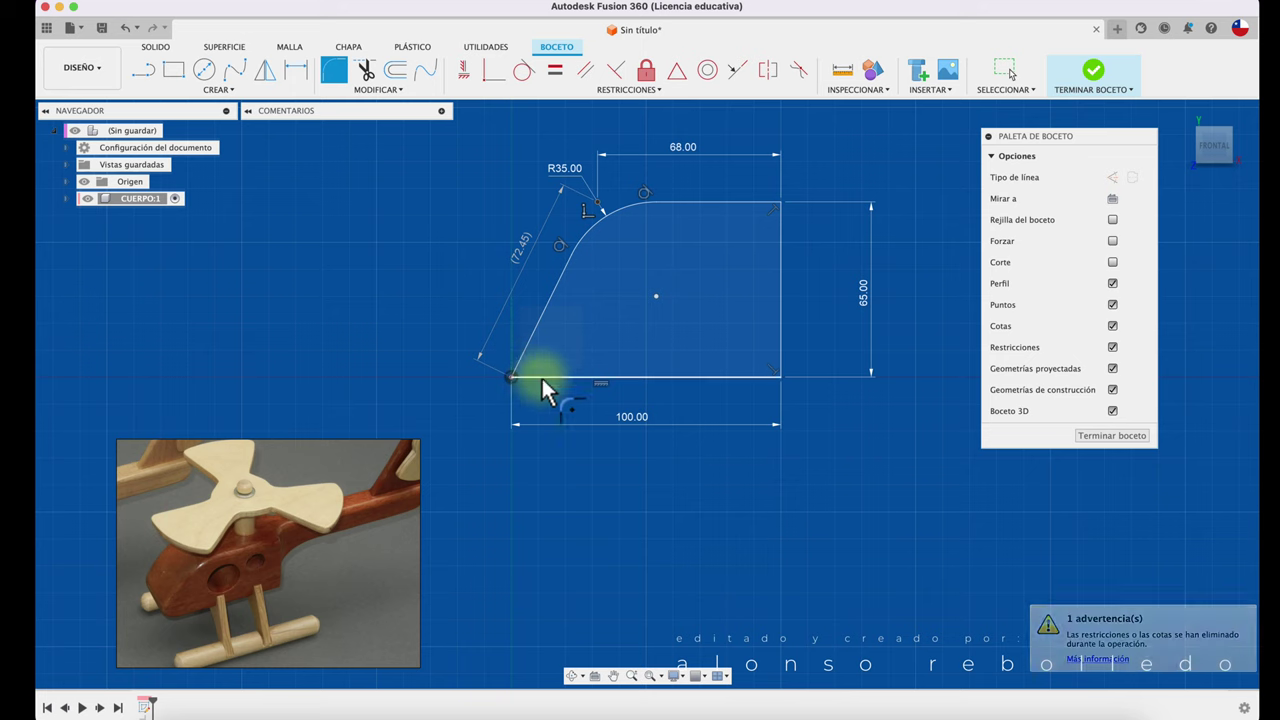
{"action": "left_click", "coordinate": [541, 376]}
{"action": "left_click", "coordinate": [522, 366]}
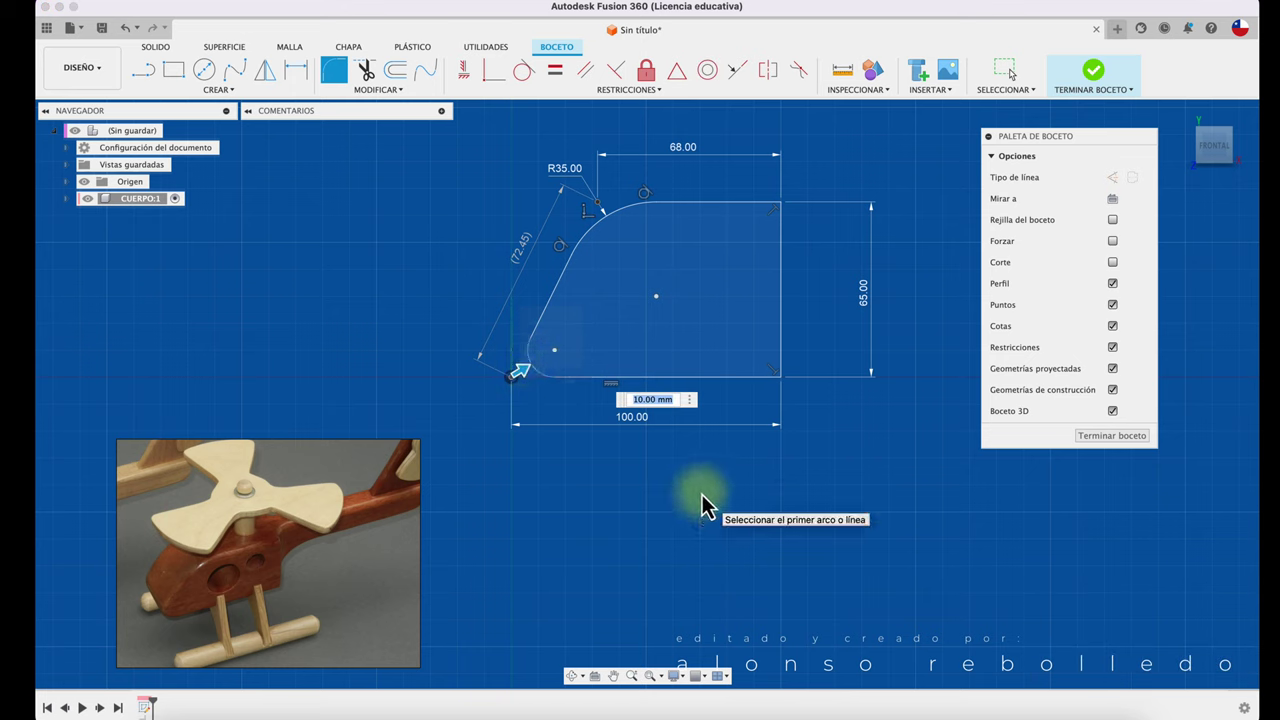
{"action": "key", "text": "Escape"}
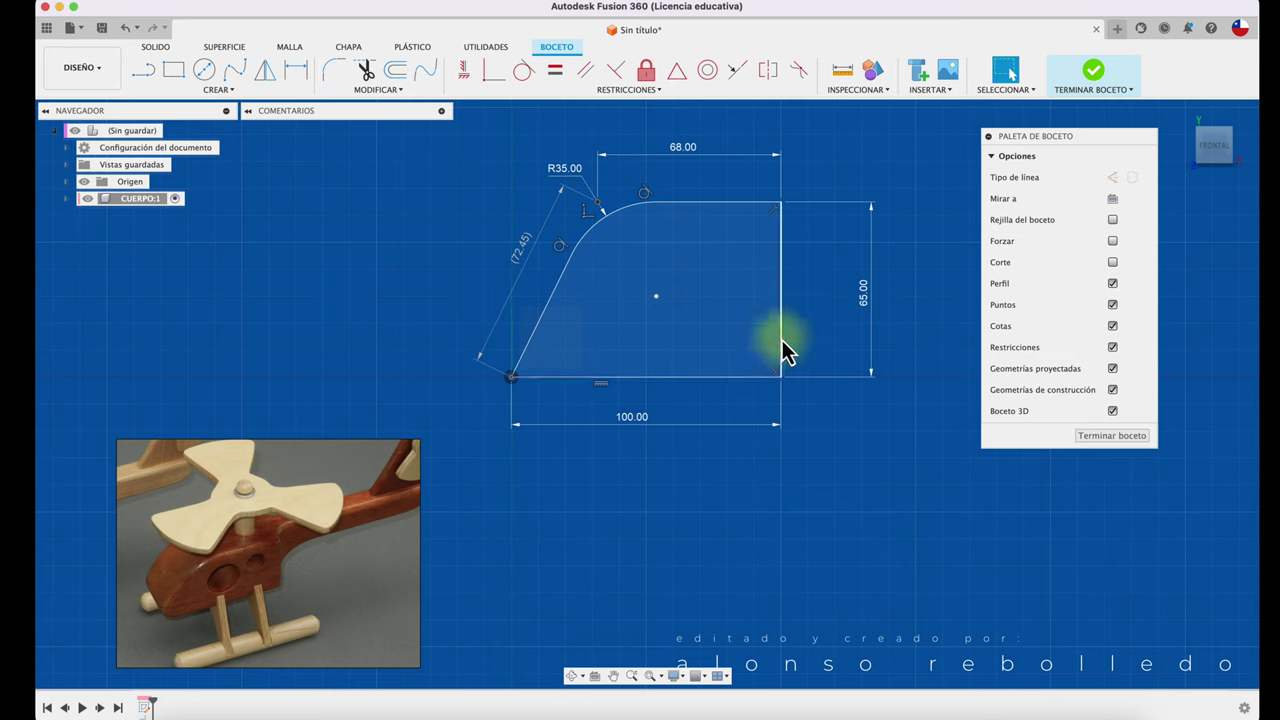
- Change the base dimension from 100 to 110 mm and finish the sketch
{"action": "left_click", "coordinate": [782, 346]}
{"action": "double_click", "coordinate": [638, 418]}
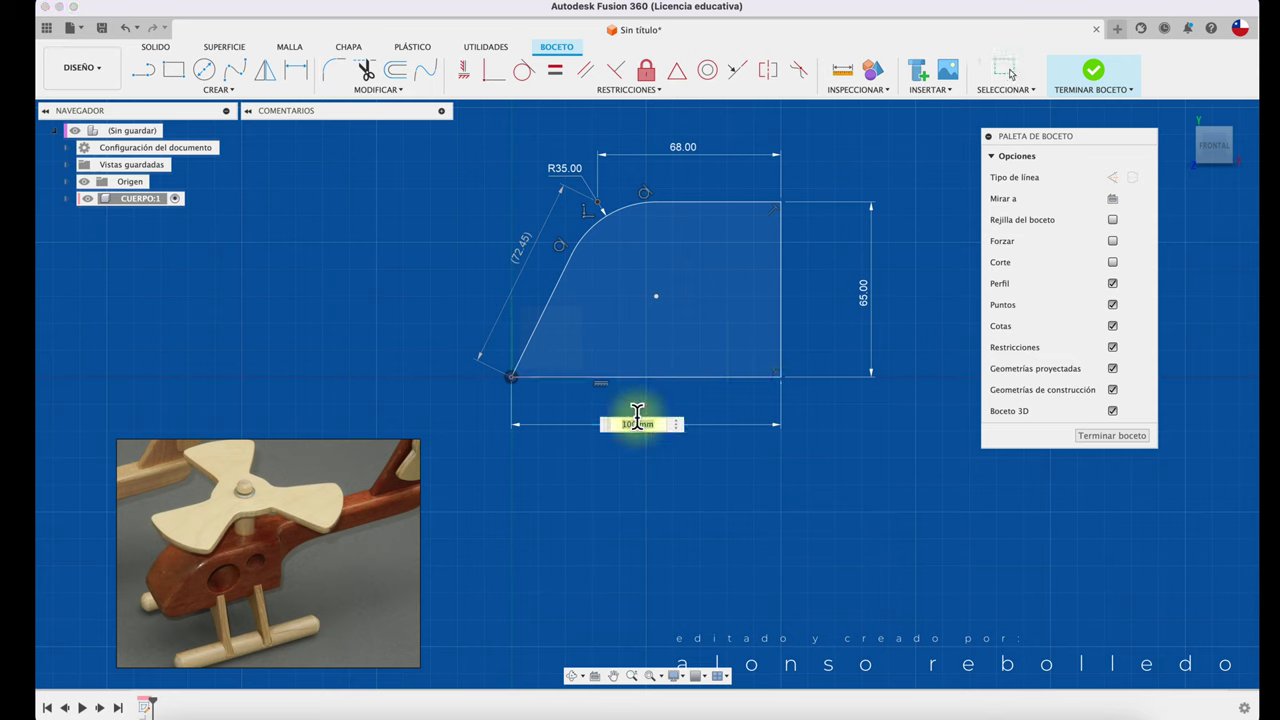
{"action": "type", "text": "110"}
{"action": "key", "text": "Return"}
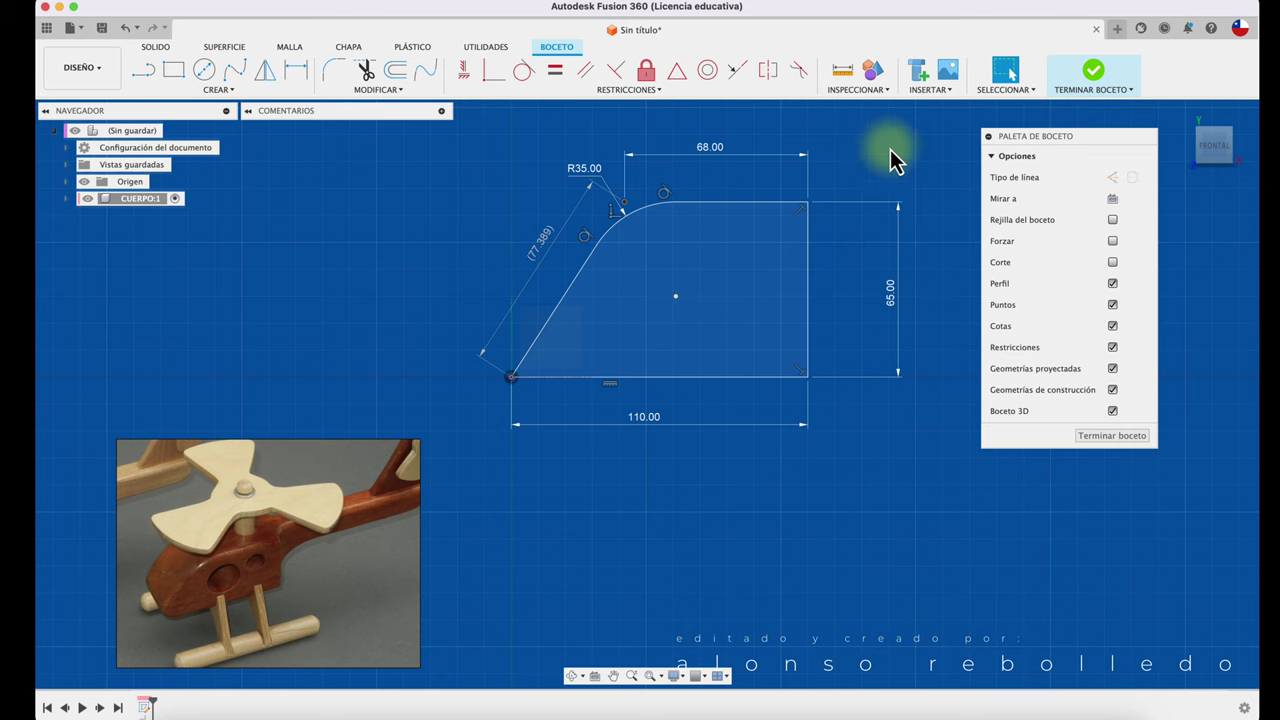
{"action": "left_click", "coordinate": [1093, 72]}
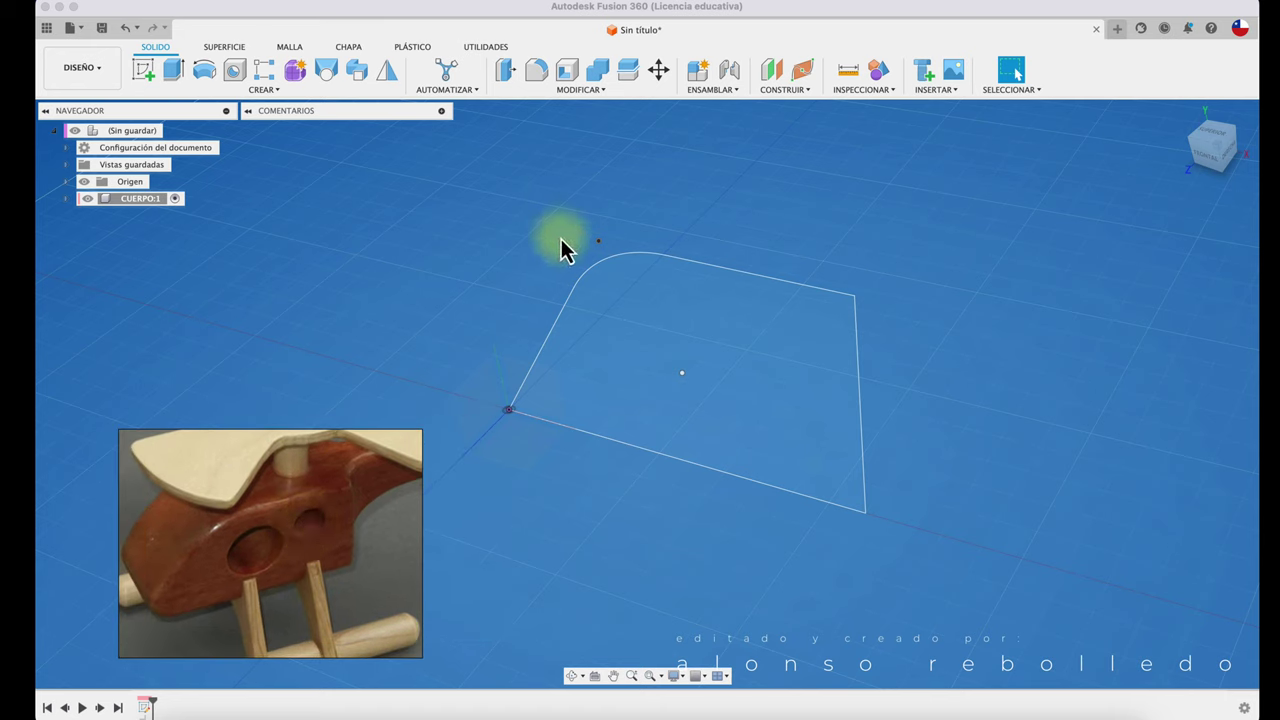
- Extrude the body profile with the direction set to Symmetric
{"action": "left_click", "coordinate": [174, 66]}
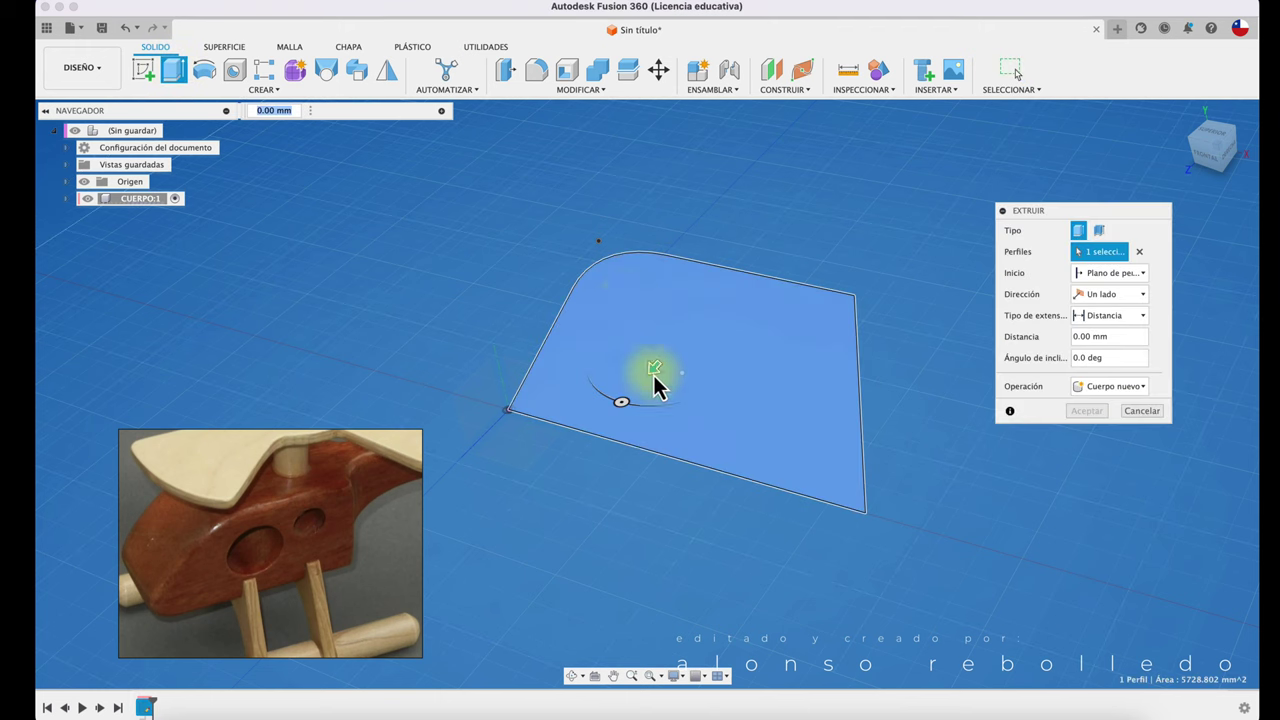
{"action": "left_click_drag", "start_coordinate": [655, 385], "coordinate": [584, 483]}
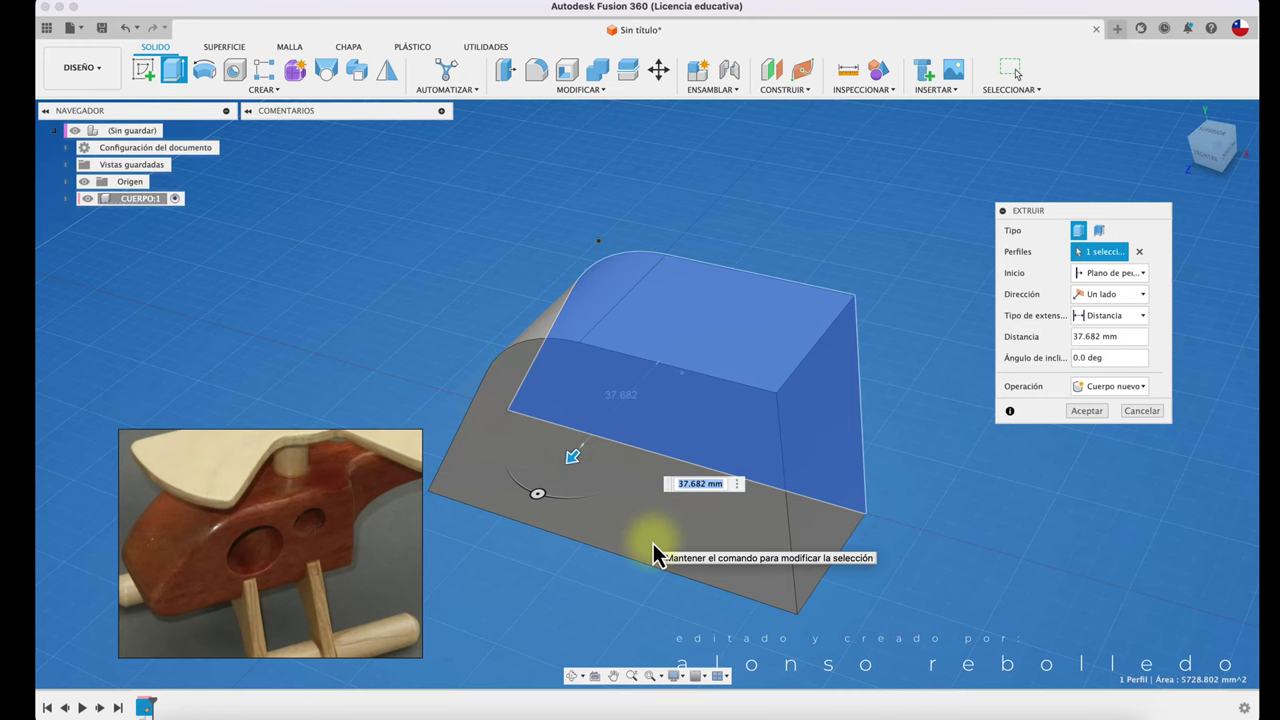
{"action": "type", "text": "6"}
{"action": "mouse_move", "coordinate": [680, 557]}
{"action": "middle_mouse_down", "text": "shift"}
{"action": "mouse_move", "coordinate": [790, 530]}
{"action": "mouse_move", "coordinate": [728, 508]}
{"action": "middle_mouse_up", "text": "shift"}
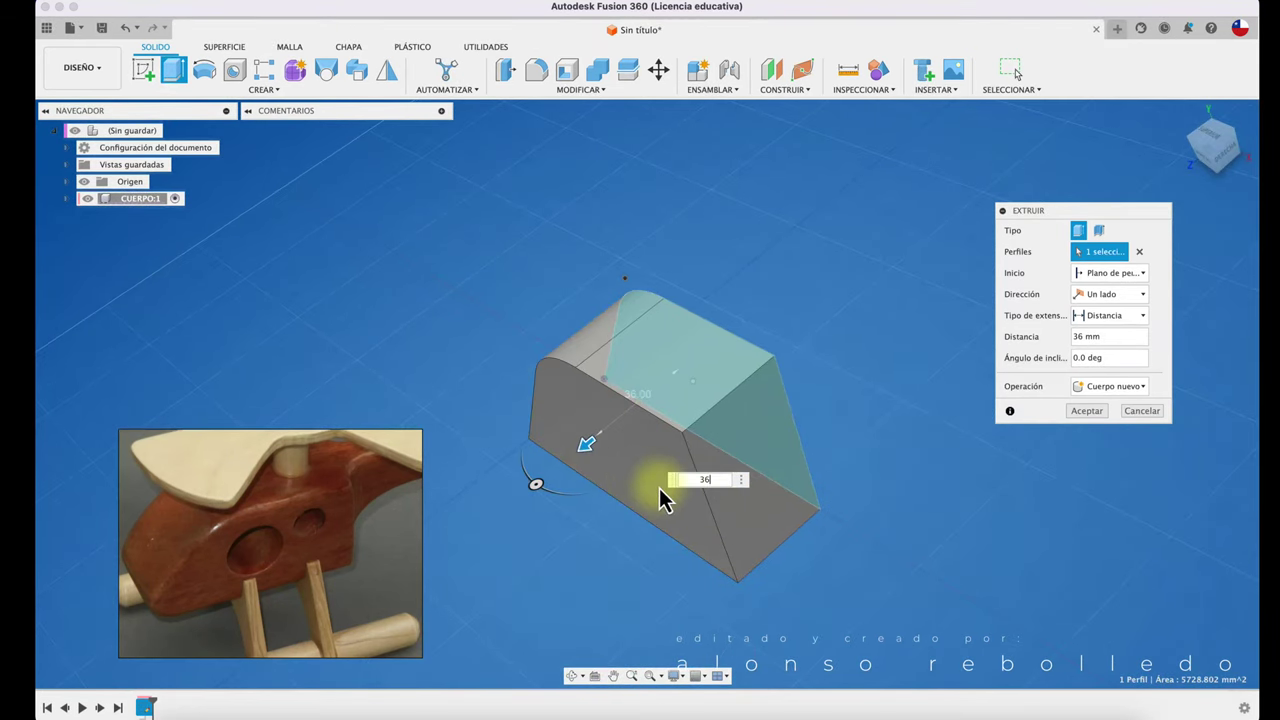
{"action": "key", "text": "BackSpace"}
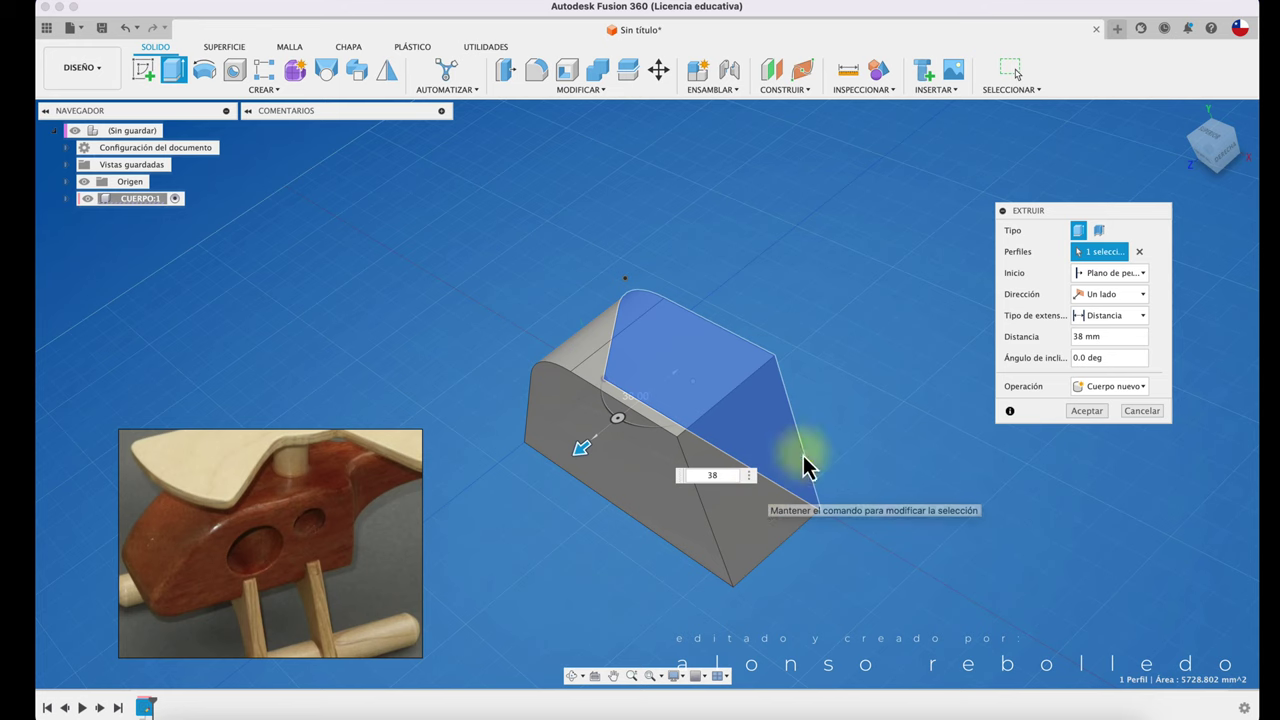
{"action": "left_click_drag", "start_coordinate": [1115, 214], "coordinate": [1011, 171]}
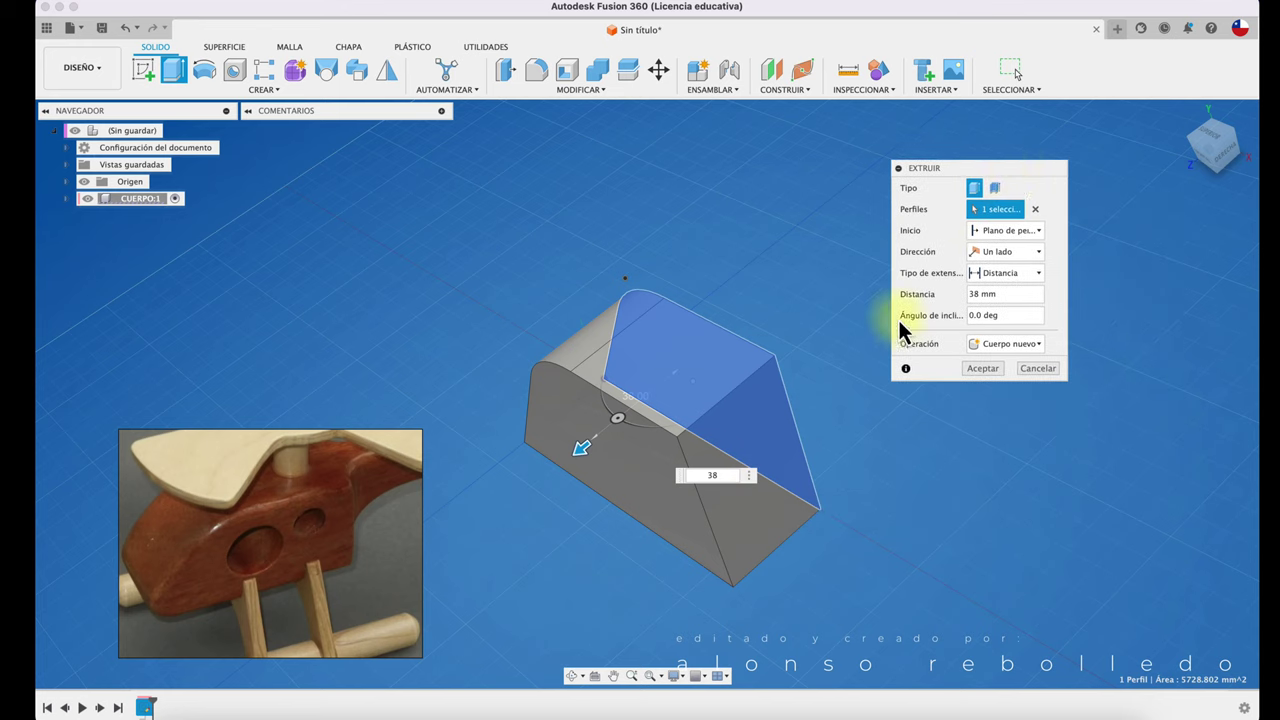
{"action": "left_click", "coordinate": [1012, 275]}
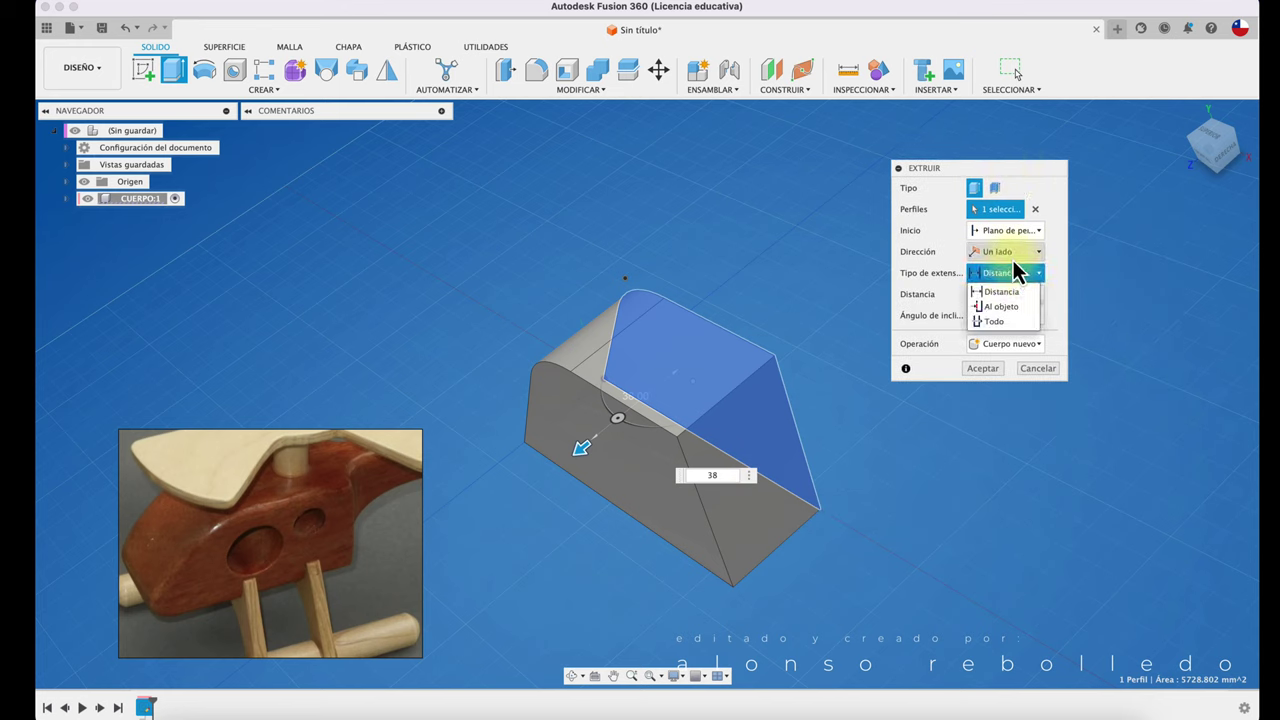
{"action": "left_click", "coordinate": [1015, 255]}
{"action": "left_click", "coordinate": [1000, 300]}
- Measure the extrusion as total length, 44 mm, and create the new body
{"action": "mouse_move", "coordinate": [586, 449]}
{"action": "left_mouse_down"}
{"action": "mouse_move", "coordinate": [595, 455]}
{"action": "mouse_move", "coordinate": [598, 437]}
{"action": "left_mouse_up"}
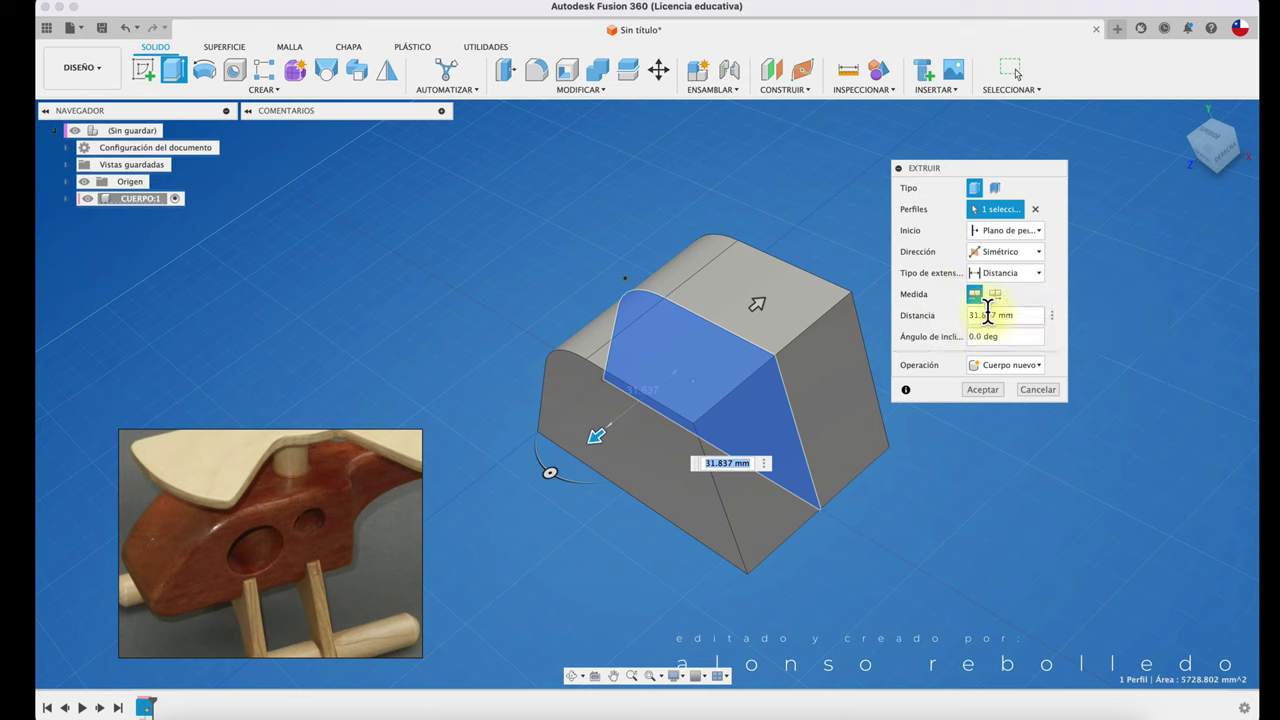
{"action": "left_click", "coordinate": [998, 295]}
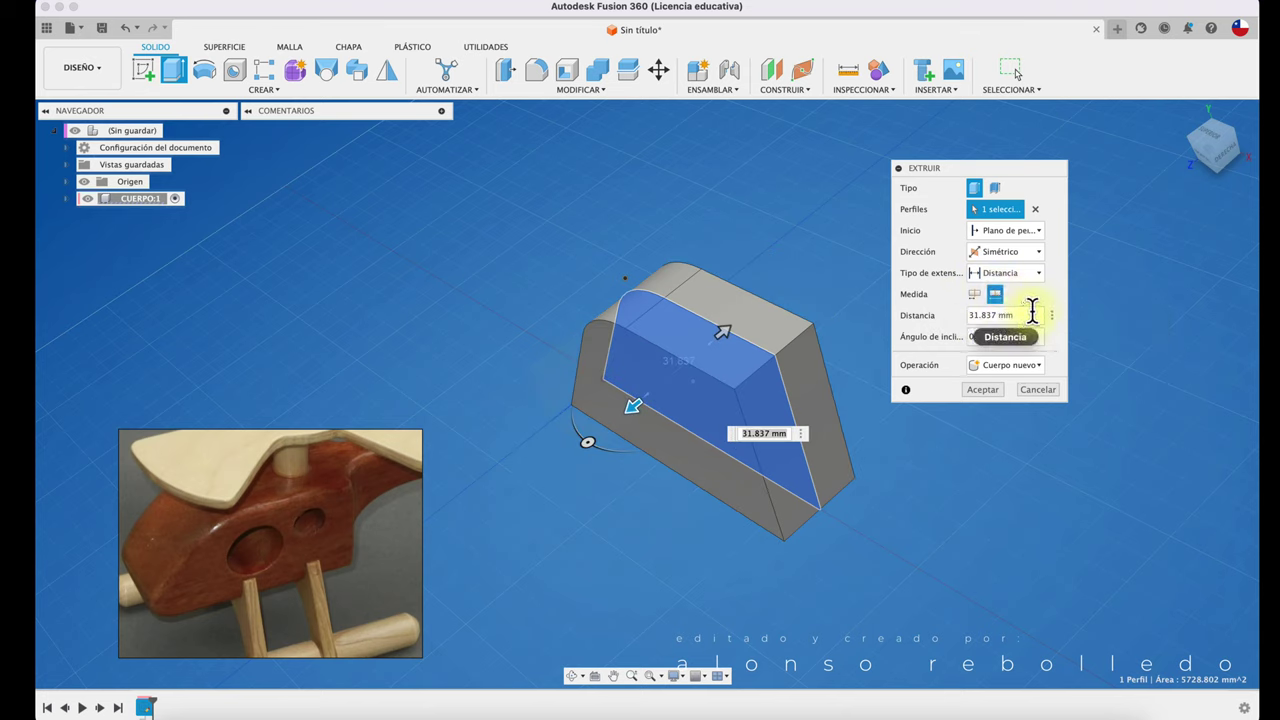
{"action": "type", "text": "38"}
{"action": "scroll", "coordinate": [697, 515], "scroll_direction": "down", "scroll_amount": 5, "text": "shift"}
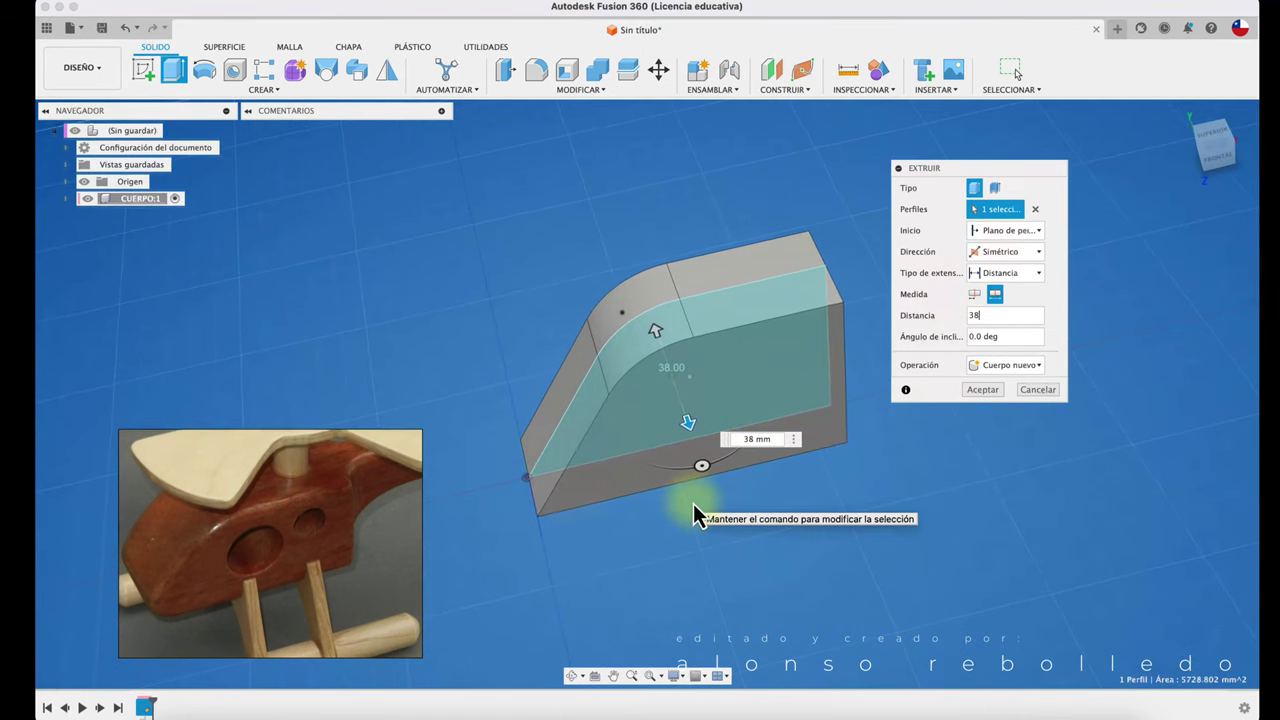
{"action": "left_click", "coordinate": [975, 315]}
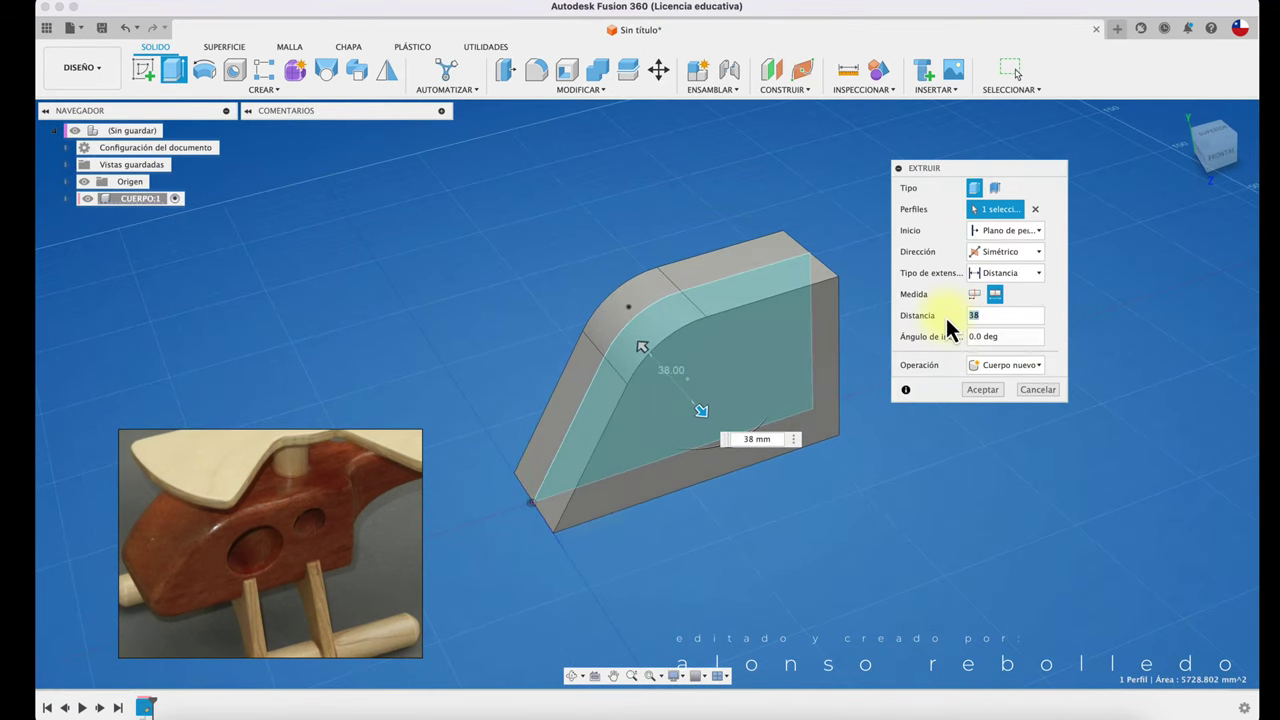
{"action": "type", "text": "42"}
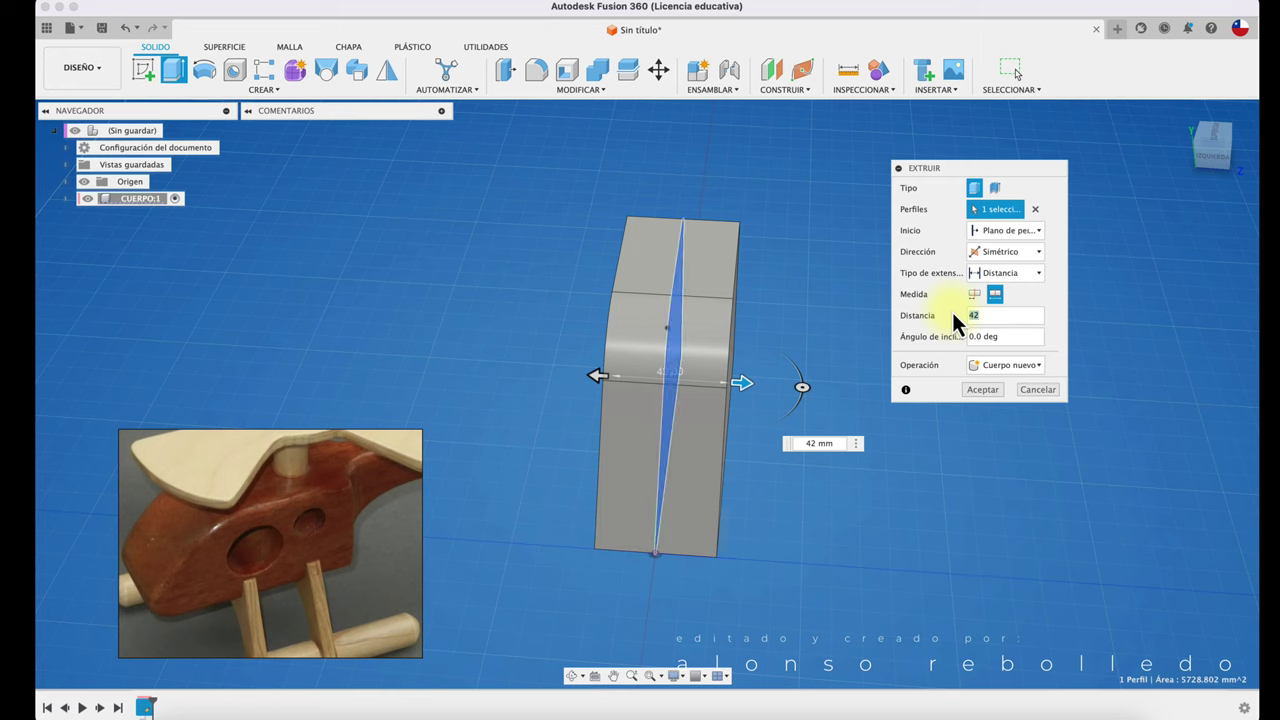
{"action": "left_click", "coordinate": [978, 393]}
- Fillet the edge where the slanted nose face meets the base with a 10 mm radius
{"action": "middle_click_drag", "start_coordinate": [978, 400], "coordinate": [469, 340], "text": "shift"}
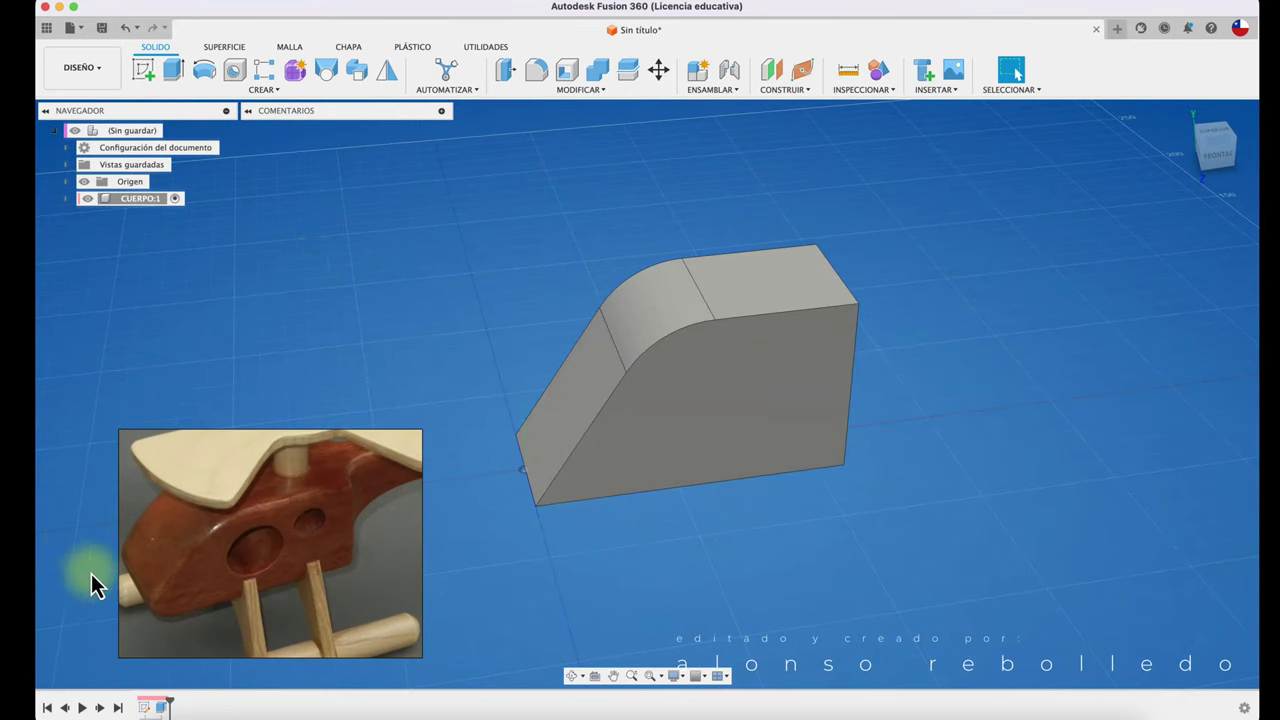
{"action": "mouse_move", "coordinate": [155, 603]}
{"action": "middle_mouse_down", "text": "shift"}
{"action": "mouse_move", "coordinate": [449, 314]}
{"action": "mouse_move", "coordinate": [494, 391]}
{"action": "mouse_move", "coordinate": [594, 406]}
{"action": "mouse_move", "coordinate": [429, 208]}
{"action": "middle_mouse_up", "text": "shift"}
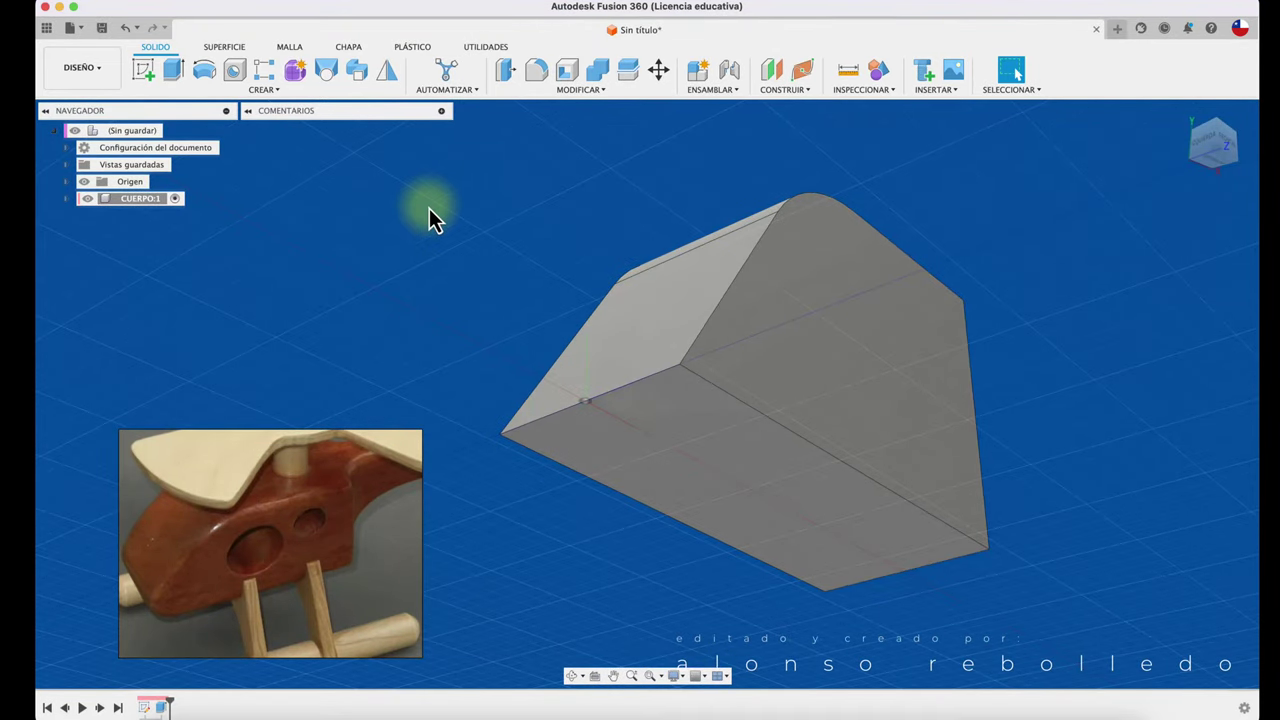
{"action": "left_click", "coordinate": [537, 66]}
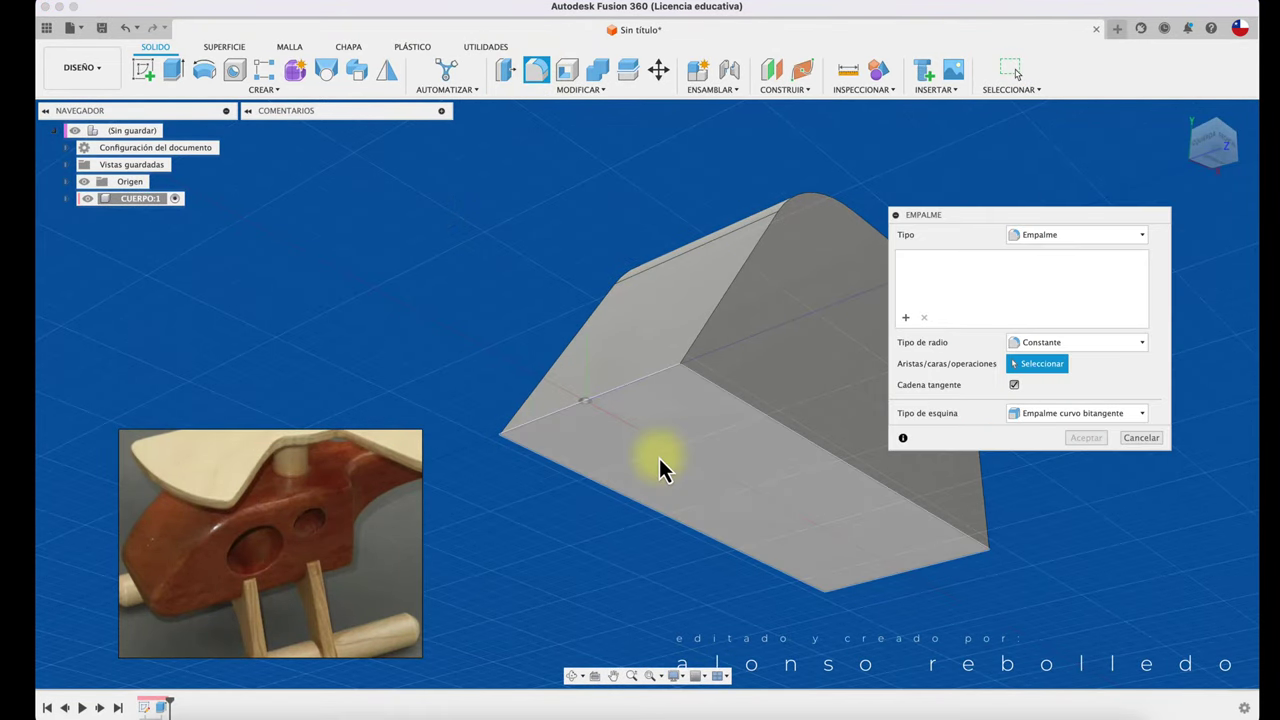
{"action": "left_click", "coordinate": [657, 388]}
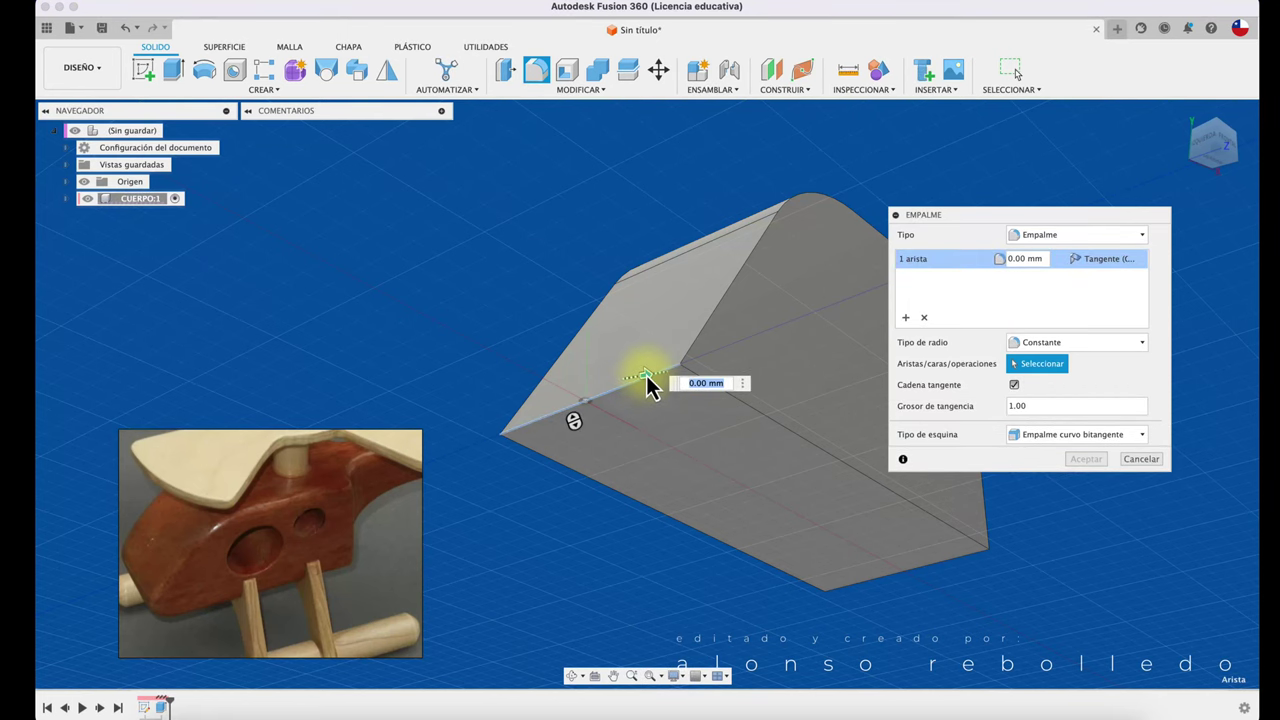
{"action": "left_click_drag", "start_coordinate": [657, 381], "coordinate": [668, 372]}
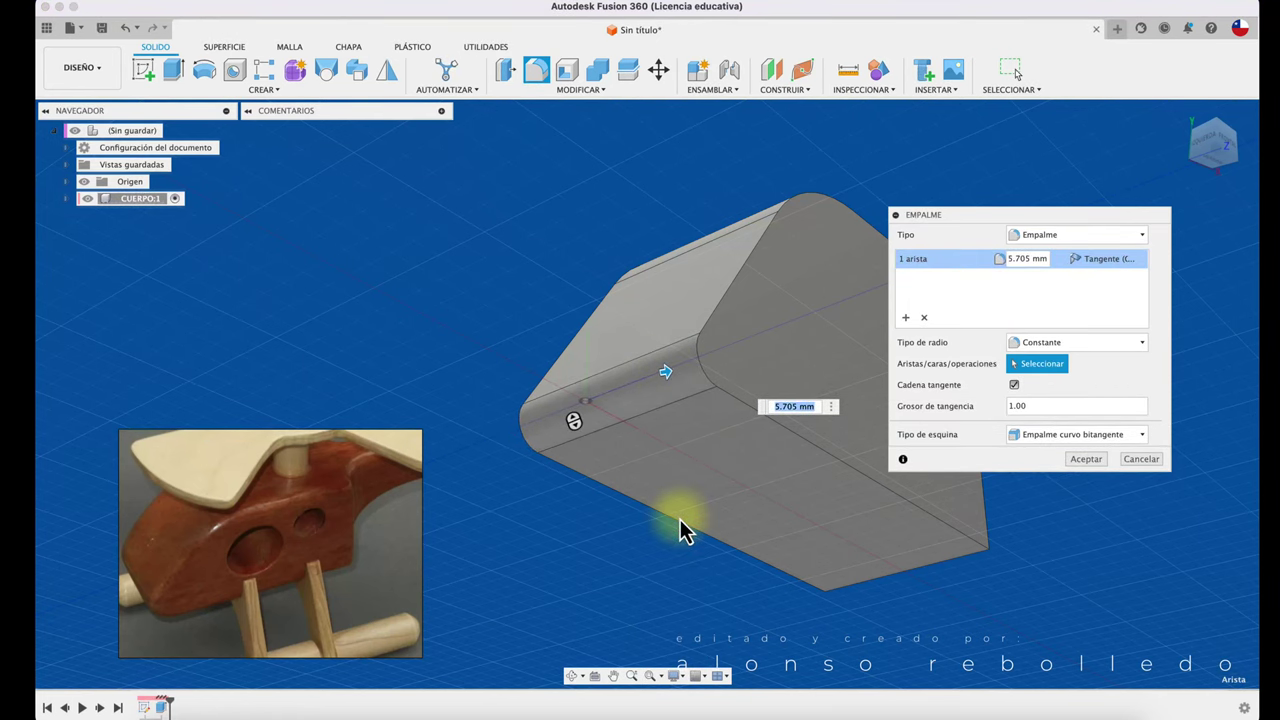
{"action": "type", "text": "5"}
{"action": "scroll", "coordinate": [680, 530], "scroll_direction": "down", "scroll_amount": 3, "text": "shift"}
{"action": "scroll", "coordinate": [680, 530], "scroll_direction": "down", "scroll_amount": 3, "text": "shift"}
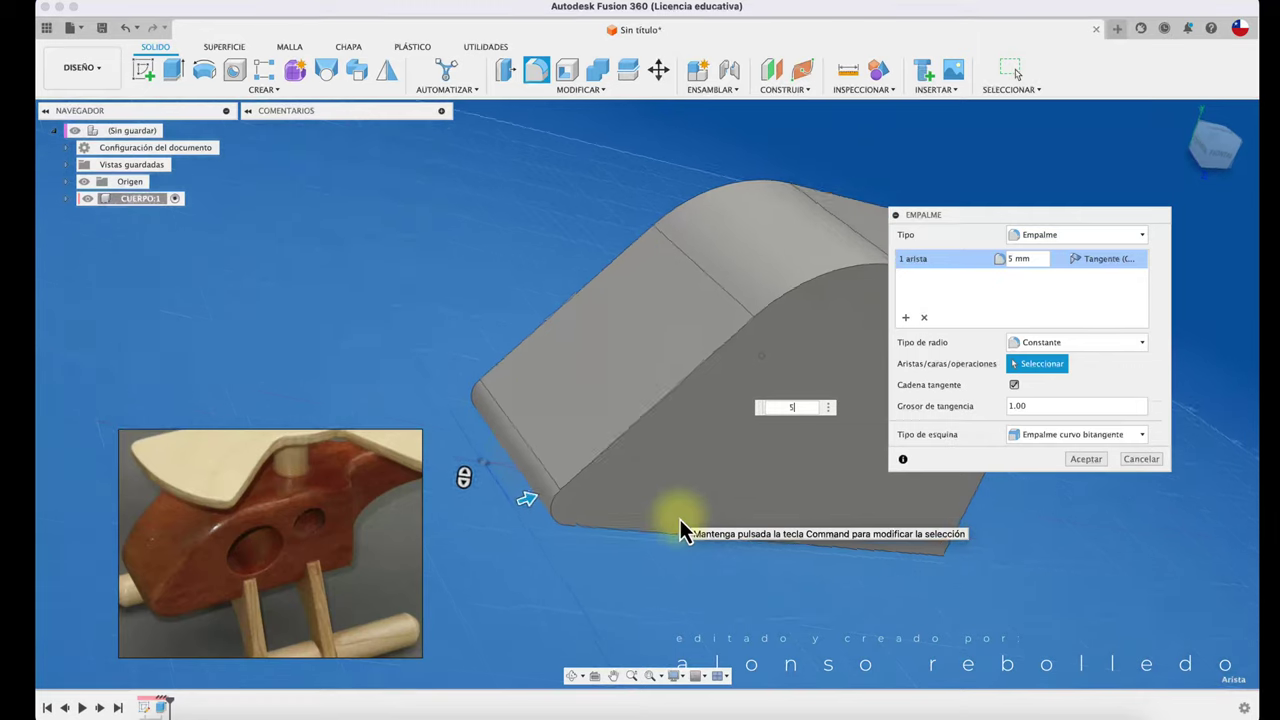
{"action": "scroll", "coordinate": [680, 530], "scroll_direction": "down", "scroll_amount": 3, "text": "shift"}
{"action": "scroll", "coordinate": [680, 530], "scroll_direction": "down", "scroll_amount": 2, "text": "shift"}
{"action": "scroll", "coordinate": [678, 520], "scroll_direction": "down", "scroll_amount": 3, "text": "shift"}
{"action": "scroll", "coordinate": [660, 522], "scroll_direction": "down", "scroll_amount": 3, "text": "shift"}
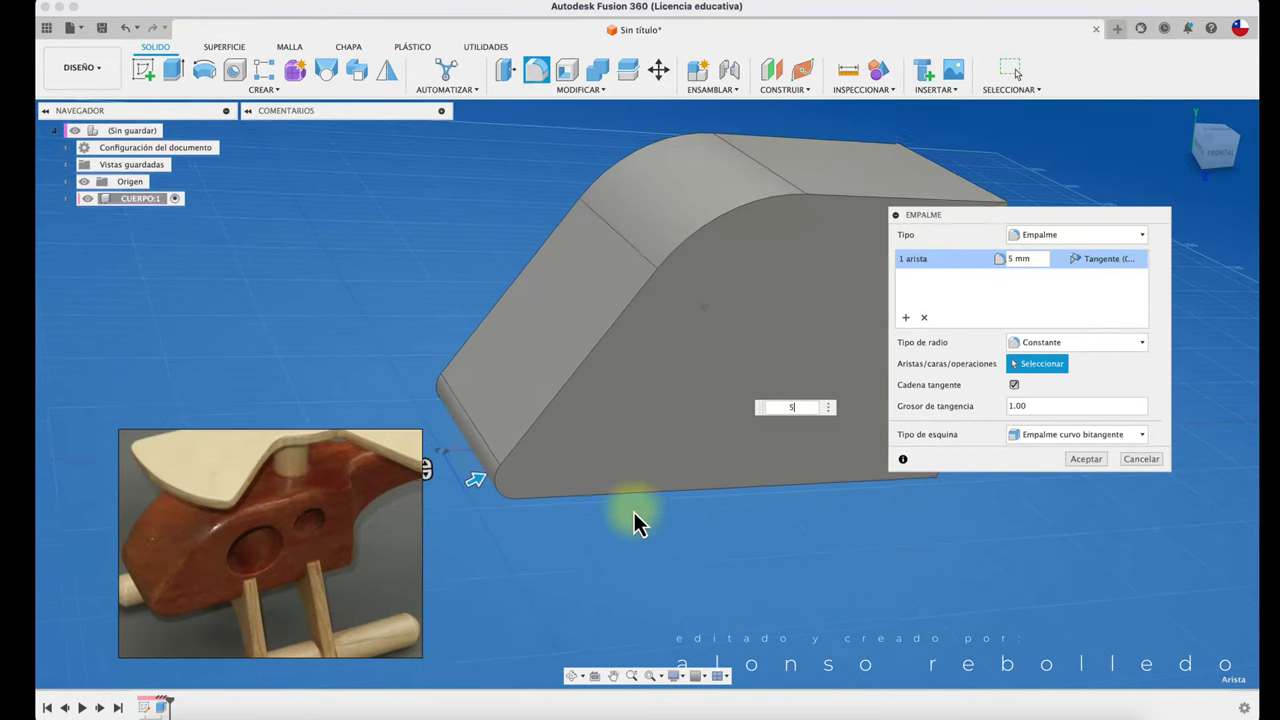
{"action": "scroll", "coordinate": [560, 512], "scroll_direction": "down", "scroll_amount": 2, "text": "shift"}
{"action": "left_click_drag", "start_coordinate": [488, 492], "coordinate": [507, 480]}
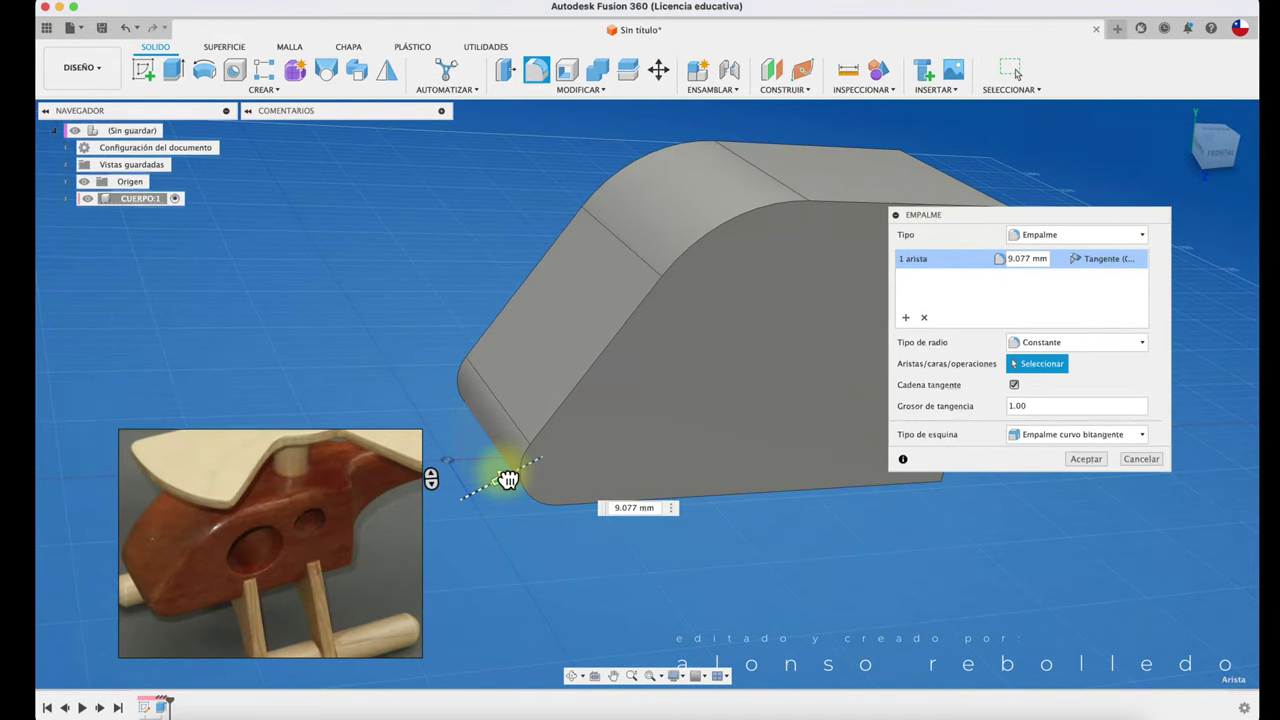
{"action": "type", "text": "10"}
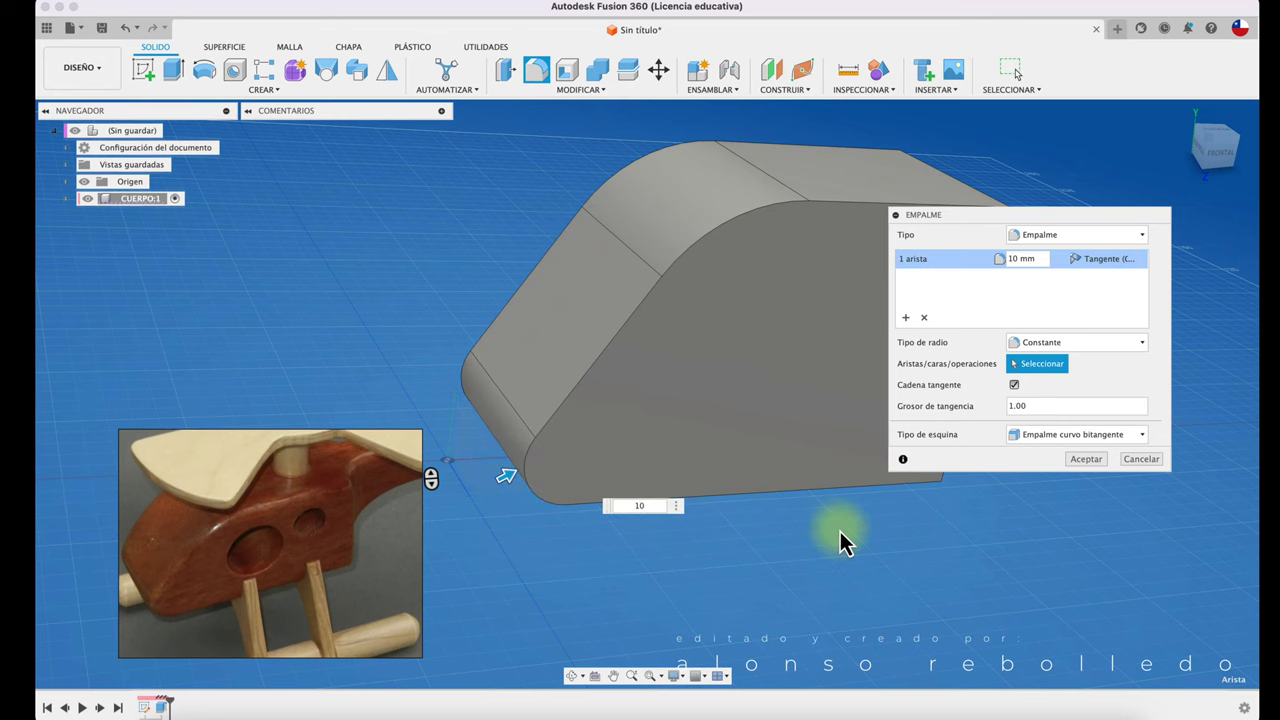
{"action": "left_click", "coordinate": [1080, 460]}
- Start a new front-view sketch and draw a small rectangle on the body's bottom edge near the back
{"action": "scroll", "coordinate": [681, 493], "scroll_direction": "down", "scroll_amount": 2}
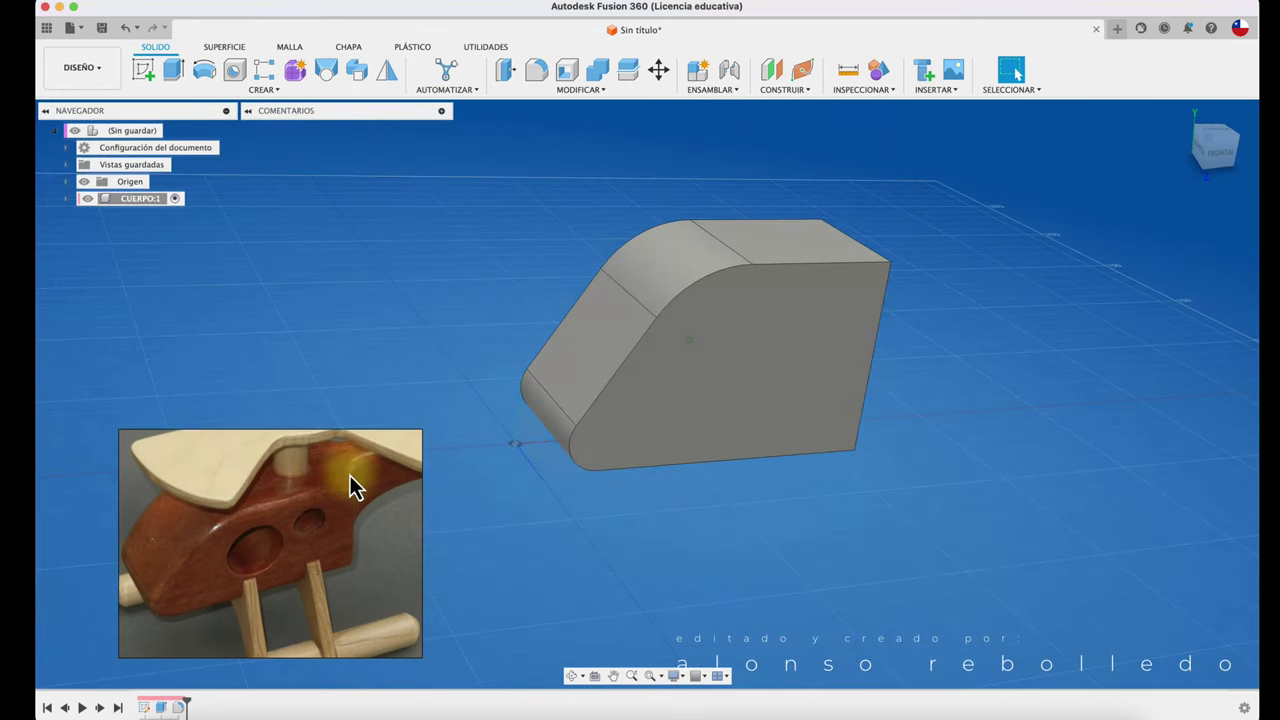
{"action": "middle_click_drag", "start_coordinate": [678, 492], "coordinate": [640, 470], "text": "shift"}
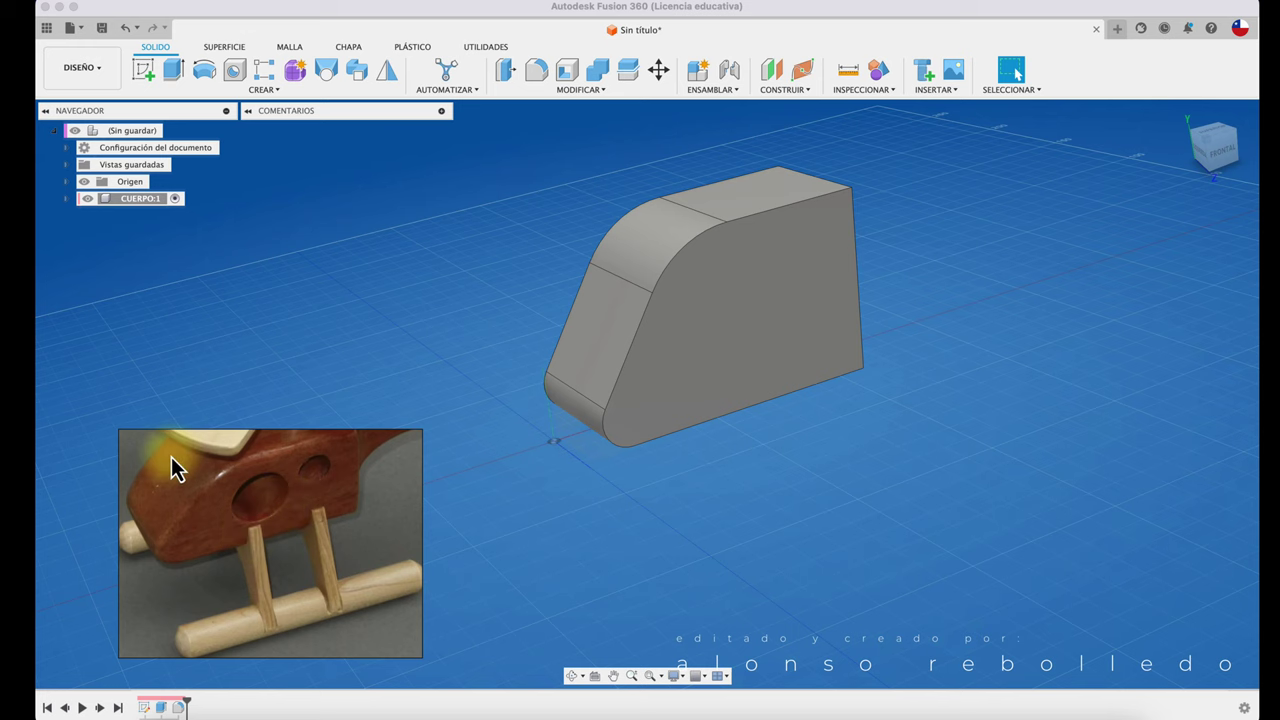
{"action": "left_click", "coordinate": [712, 335]}
{"action": "middle_click_drag", "start_coordinate": [712, 335], "coordinate": [591, 280], "text": "shift"}
{"action": "left_click", "coordinate": [488, 236]}
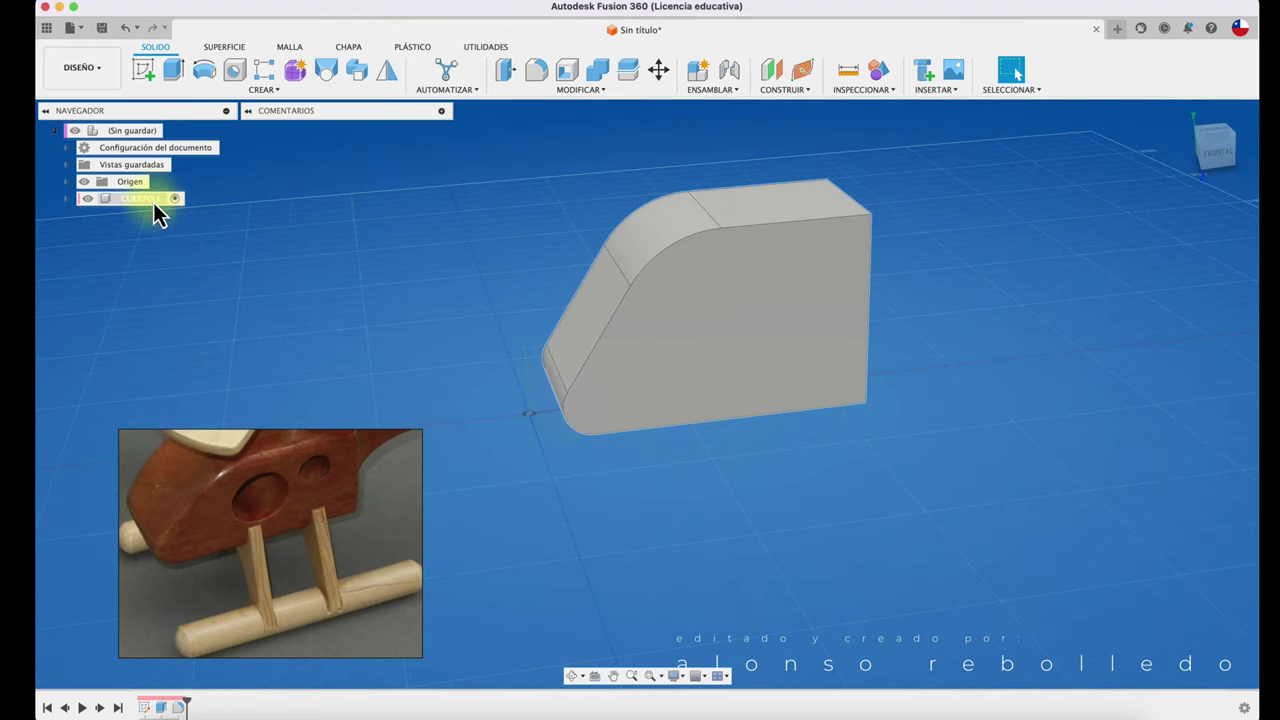
{"action": "left_click", "coordinate": [150, 78]}
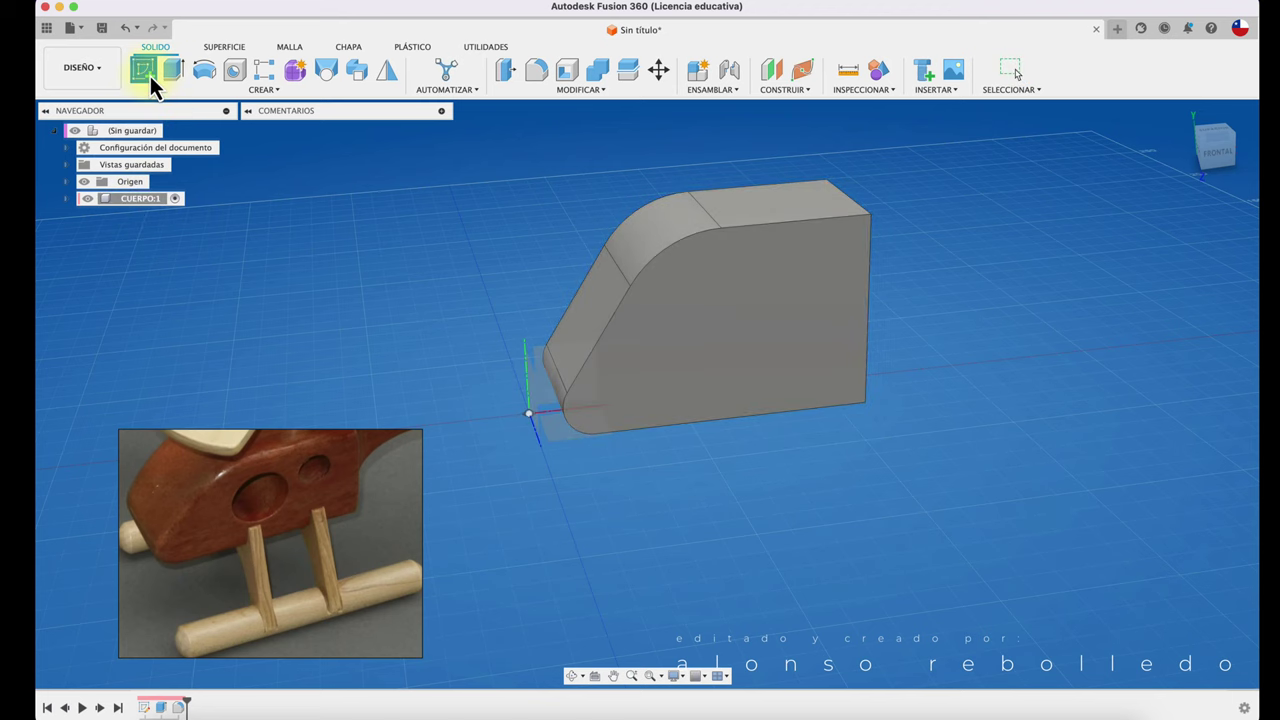
{"action": "left_click", "coordinate": [712, 335]}
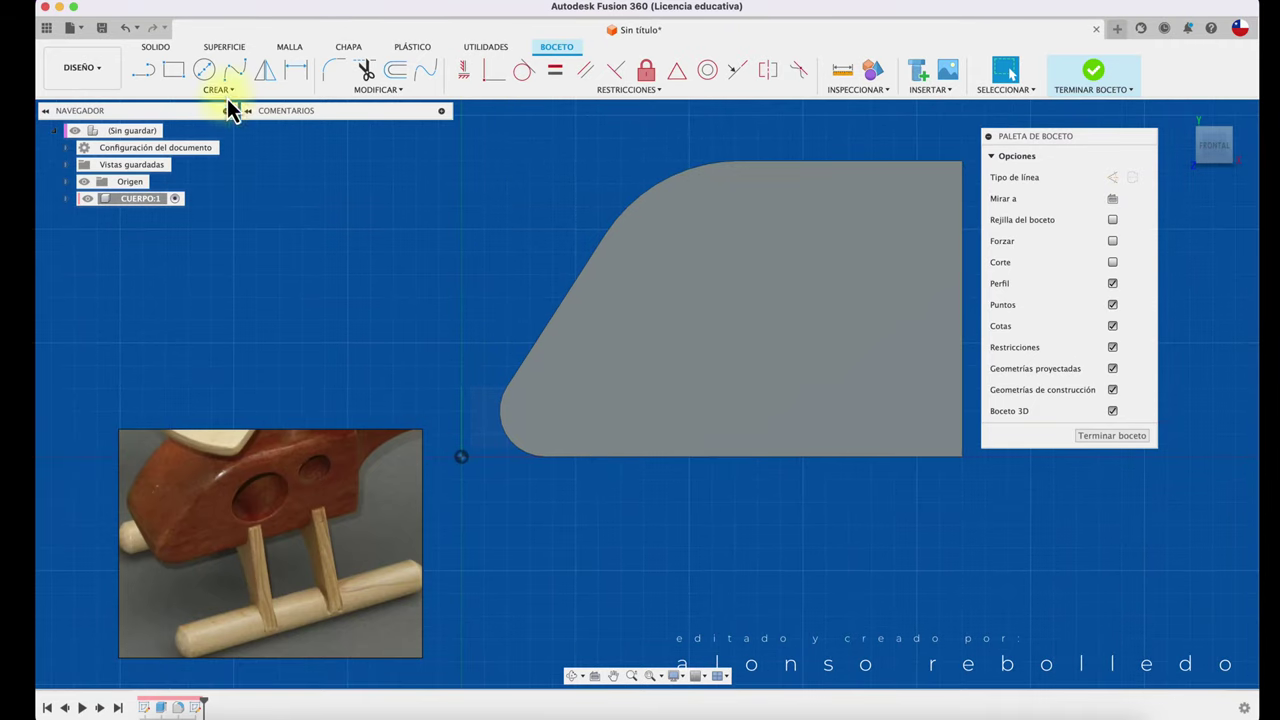
{"action": "left_click", "coordinate": [173, 69]}
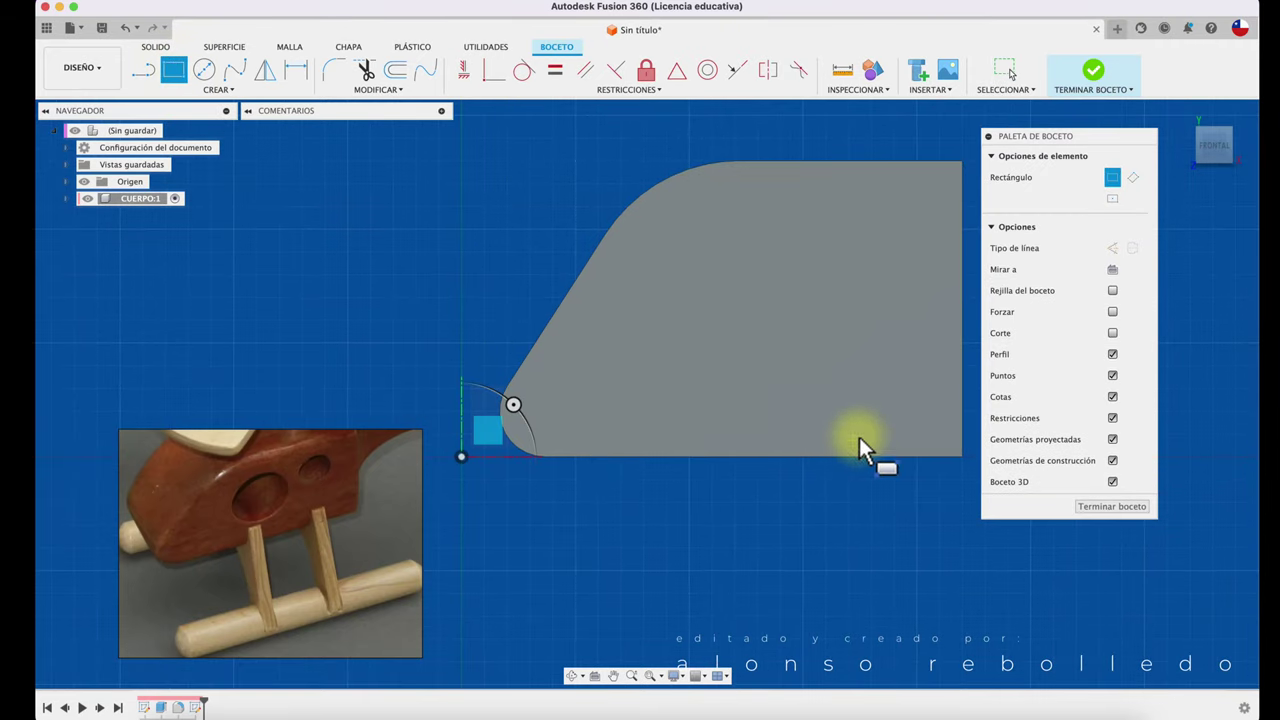
{"action": "left_click", "coordinate": [875, 410]}
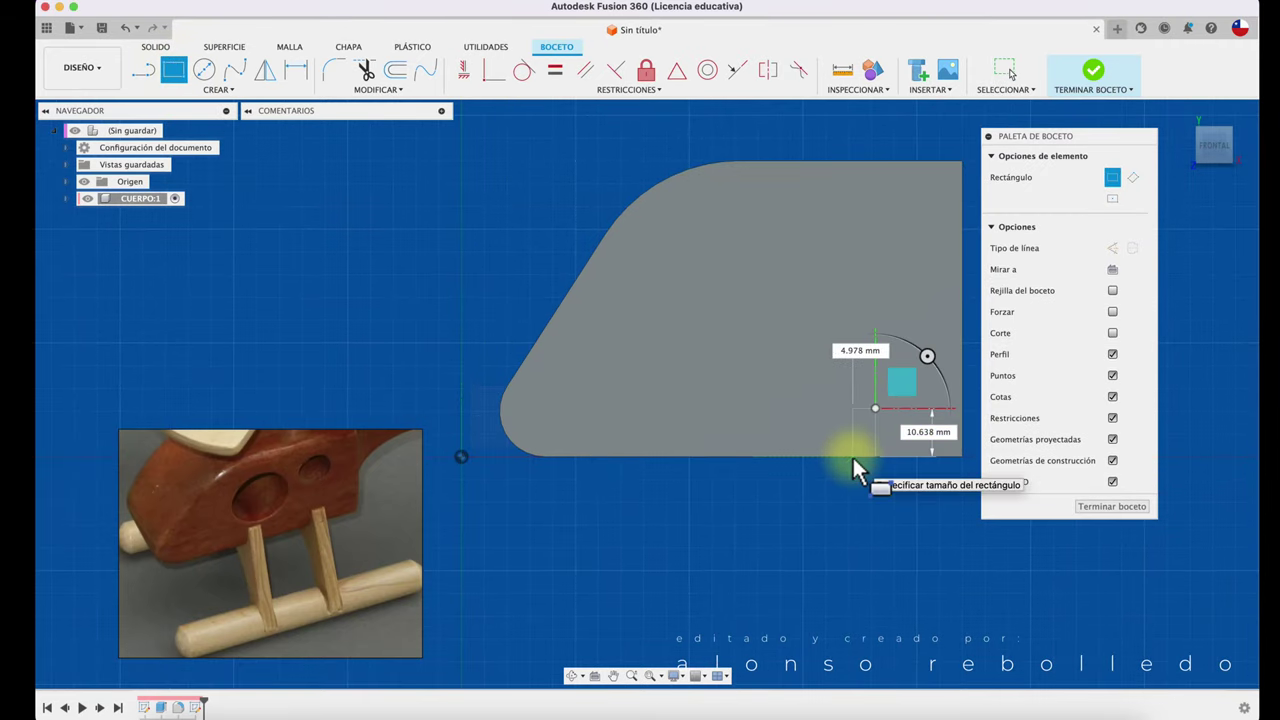
- Begin a width dimension on the rectangle's top edge
{"action": "key", "text": "d"}
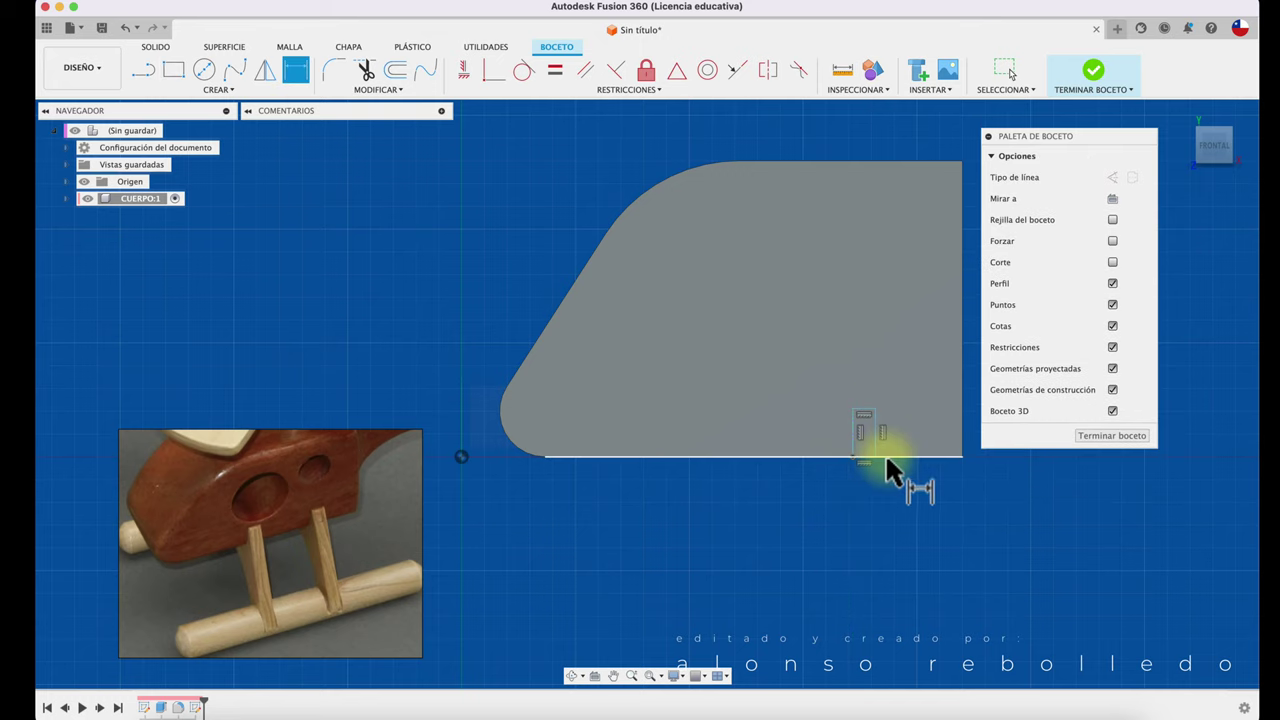
{"action": "left_click", "coordinate": [864, 412]}
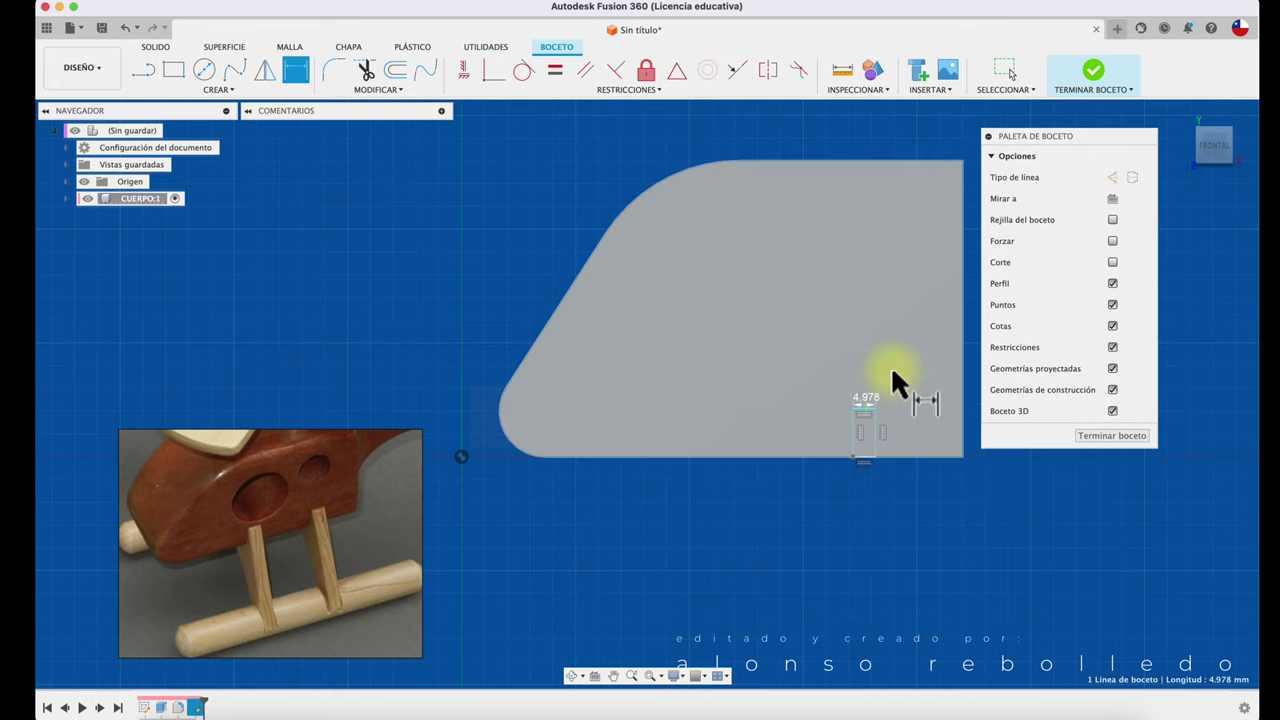
{"action": "left_click", "coordinate": [868, 507]}
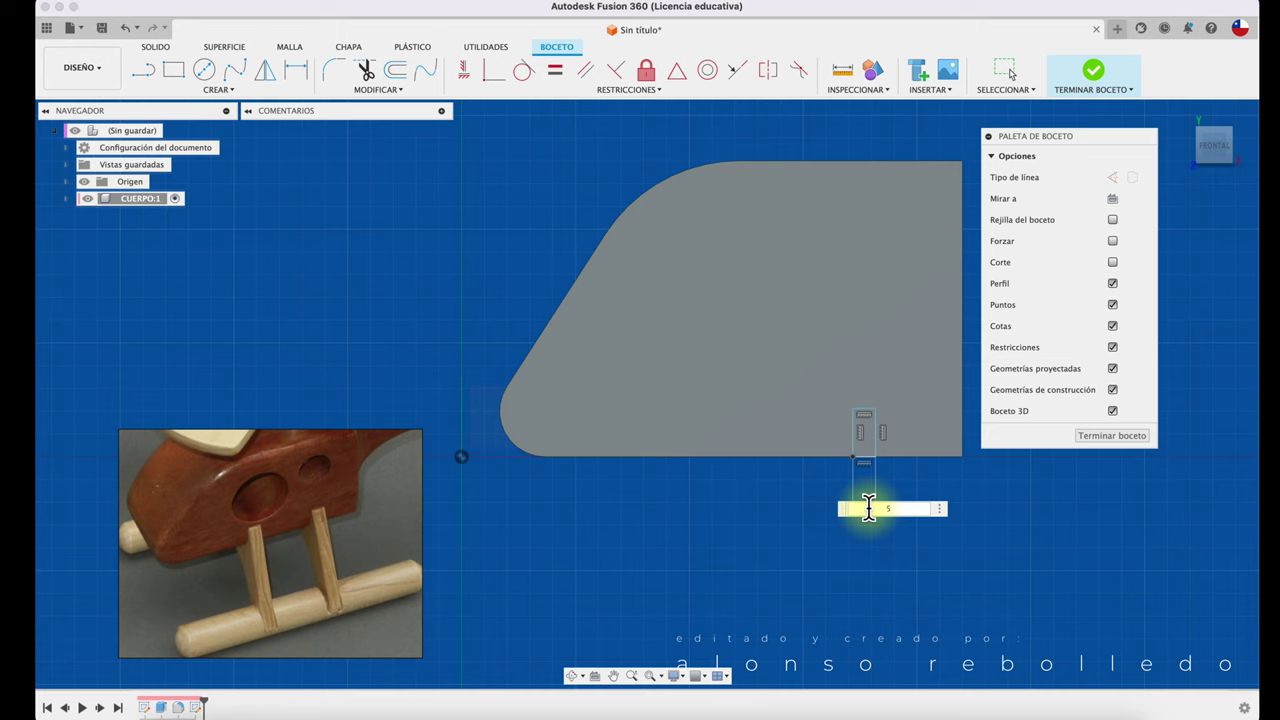
- Set the slot width to 5, height to 10, and its offset from the body's right edge to 20 mm
{"action": "type", "text": ","}
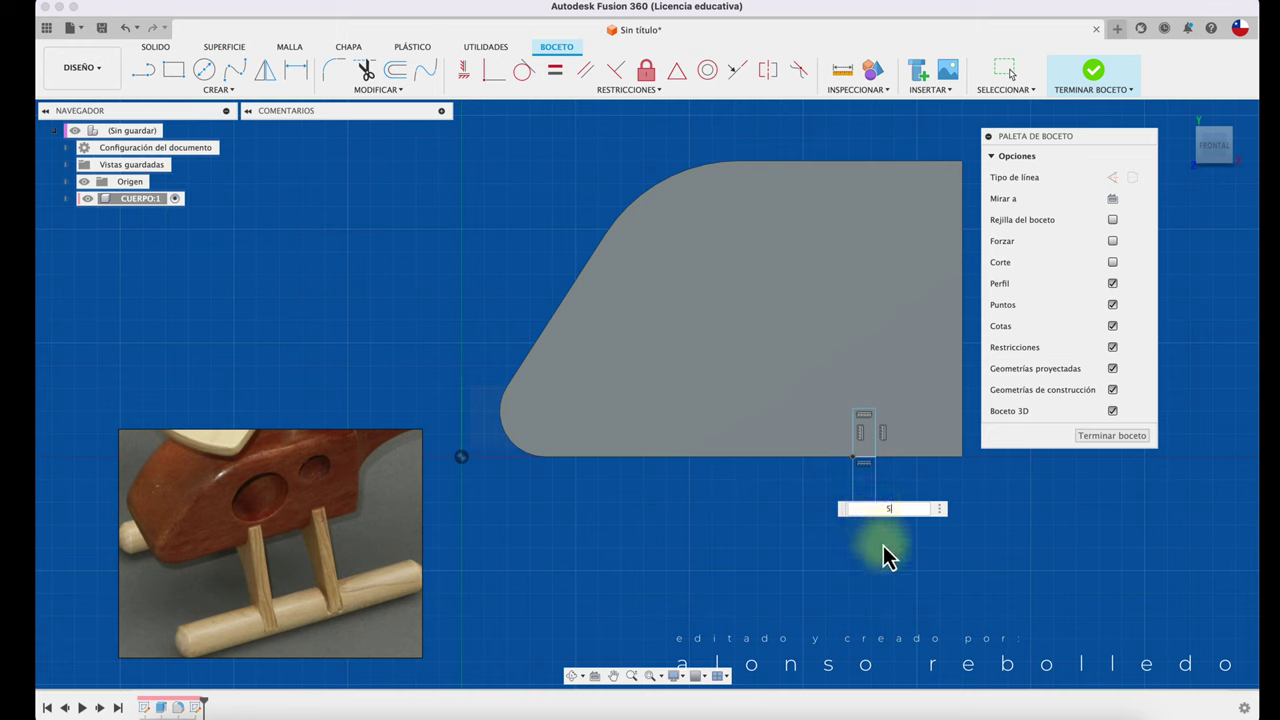
{"action": "key", "text": "Return"}
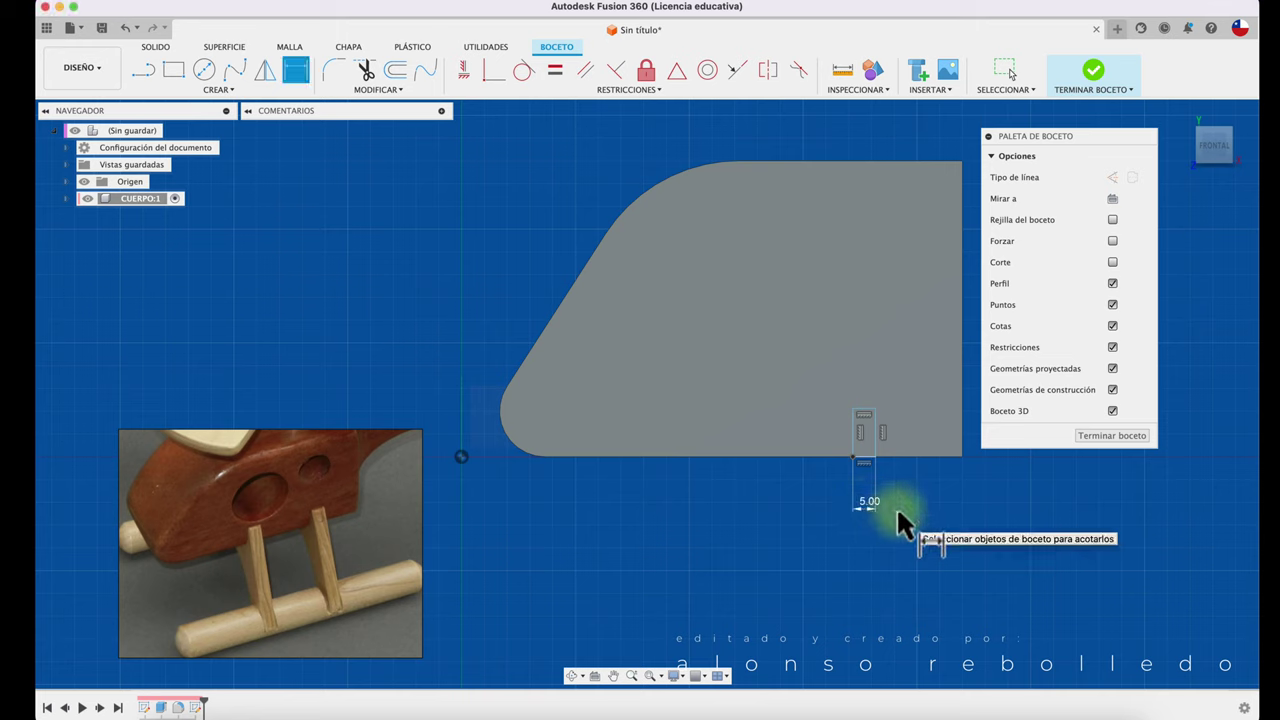
{"action": "left_click", "coordinate": [874, 427]}
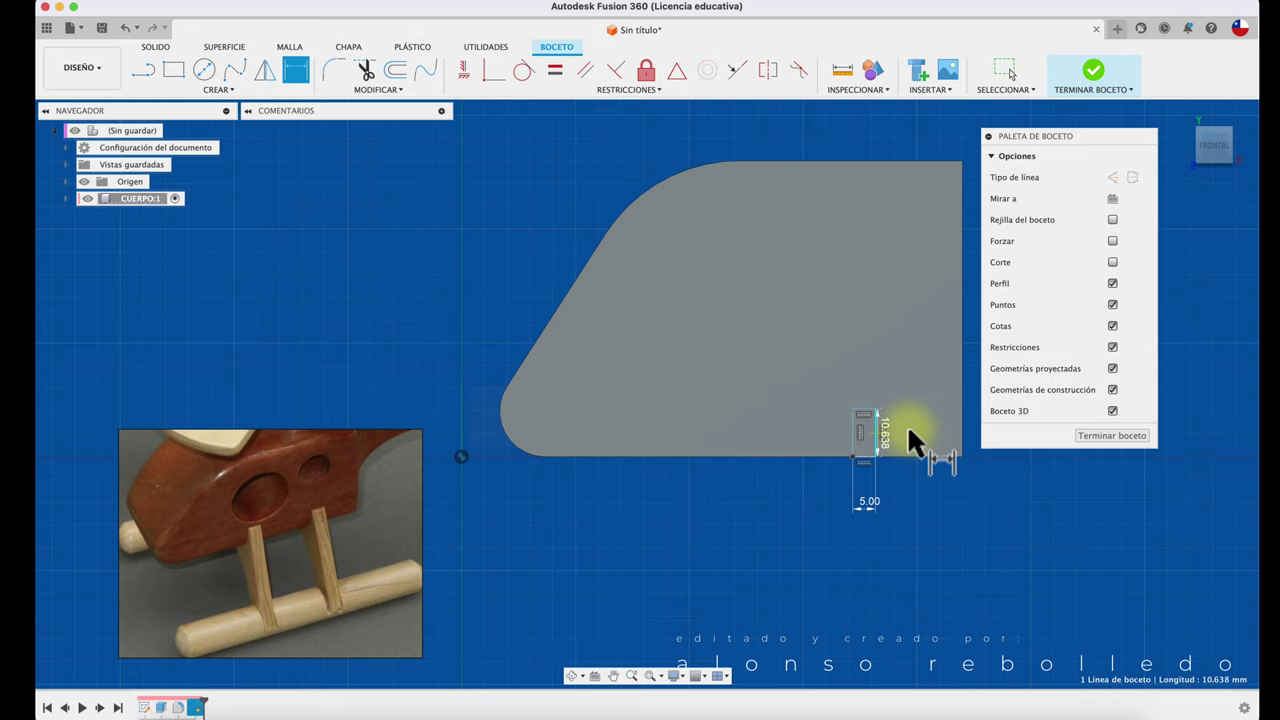
{"action": "left_click", "coordinate": [925, 527]}
{"action": "type", "text": "10"}
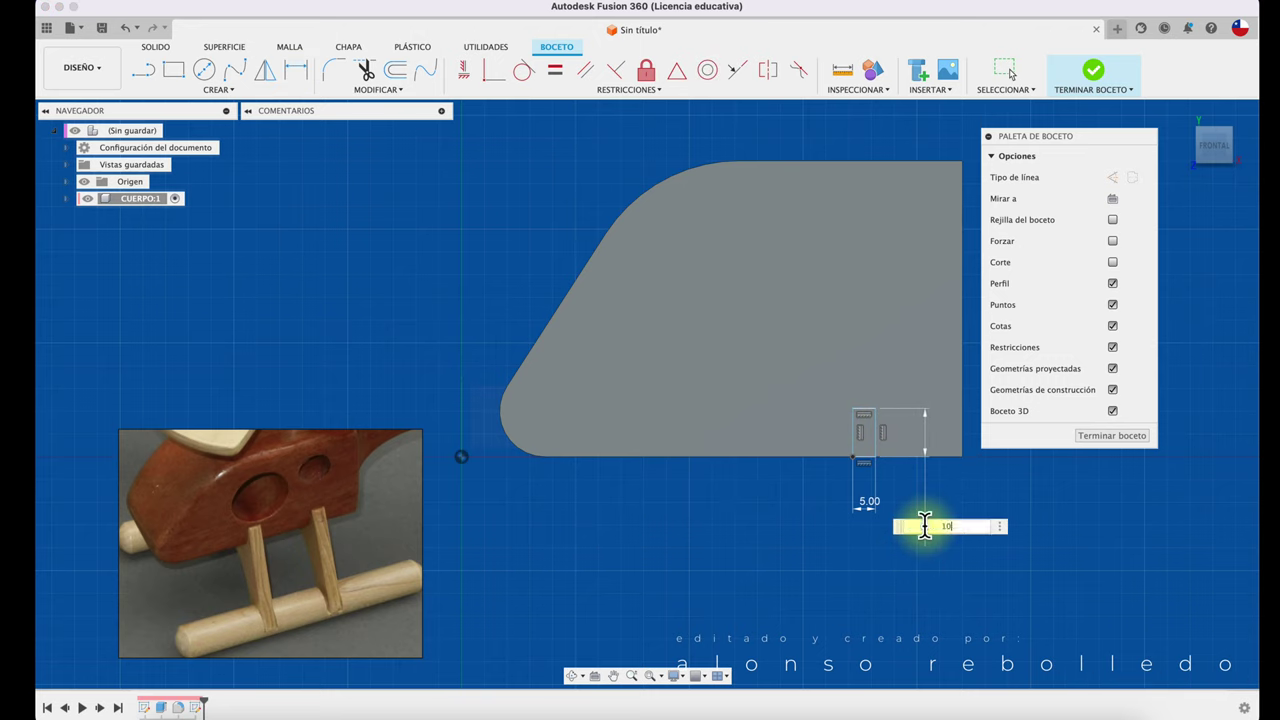
{"action": "key", "text": "Return"}
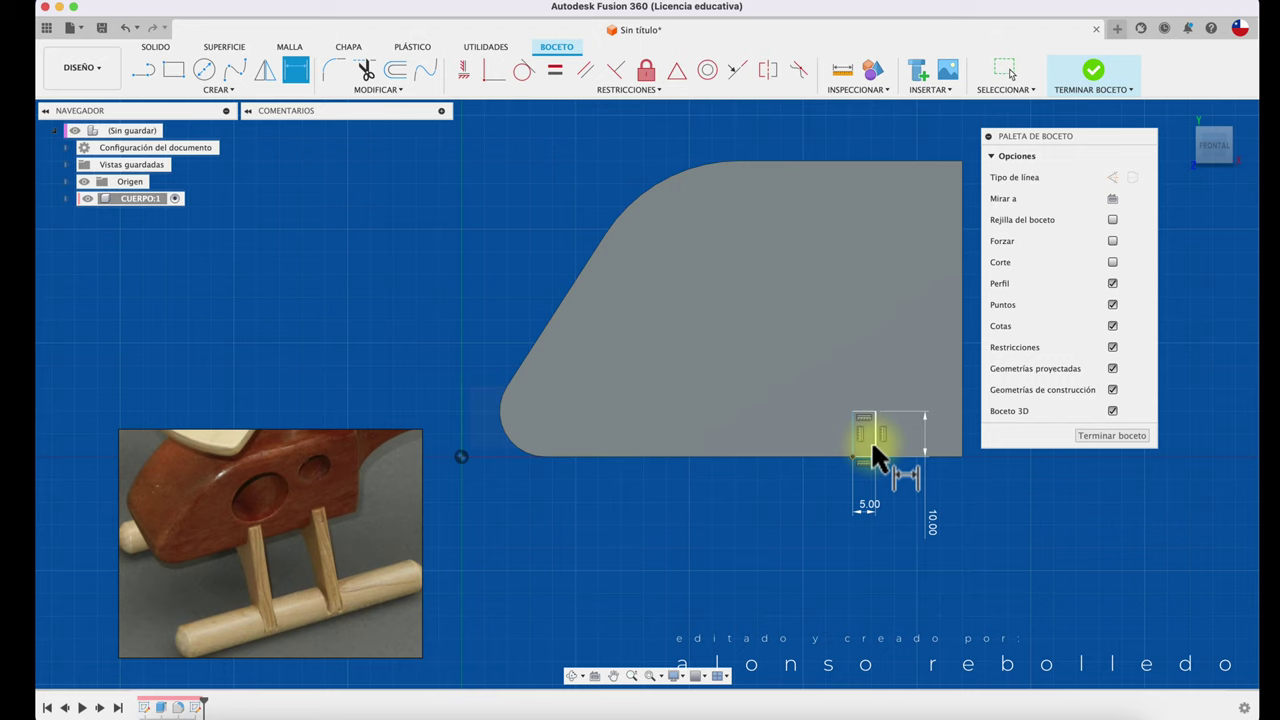
{"action": "left_click", "coordinate": [871, 439]}
{"action": "left_click", "coordinate": [960, 421]}
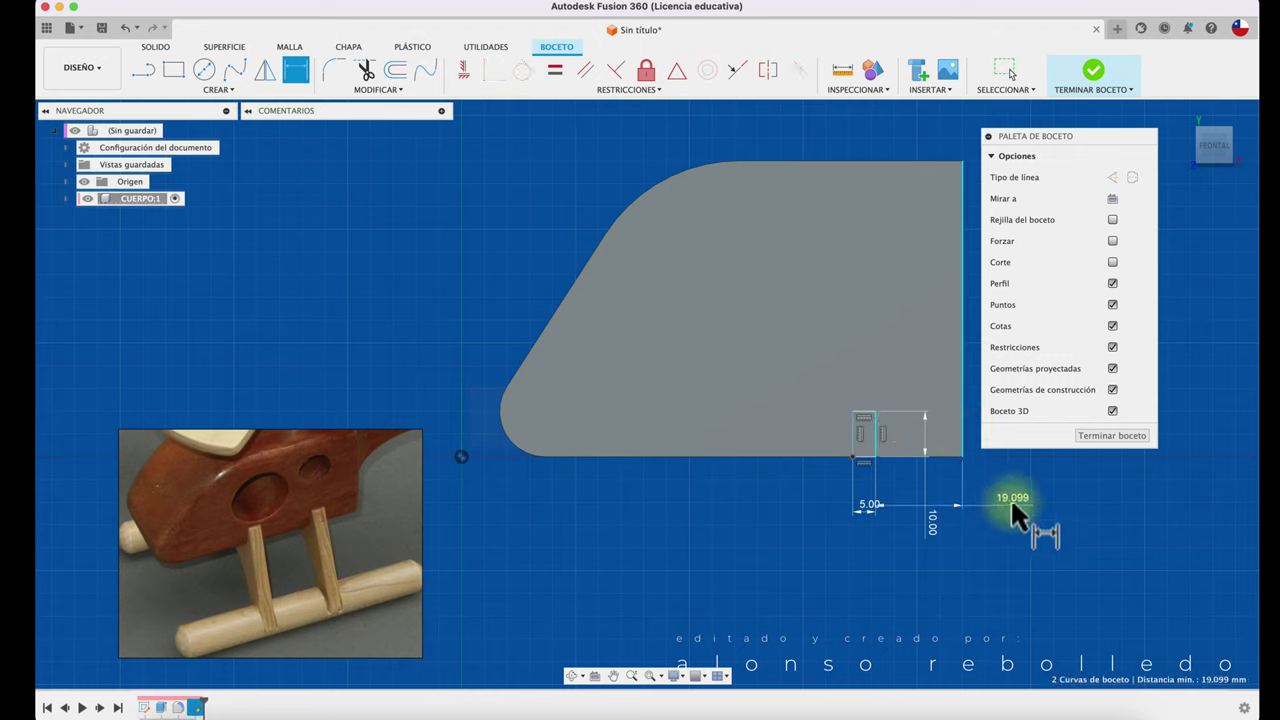
{"action": "left_click", "coordinate": [1012, 505]}
{"action": "type", "text": "20"}
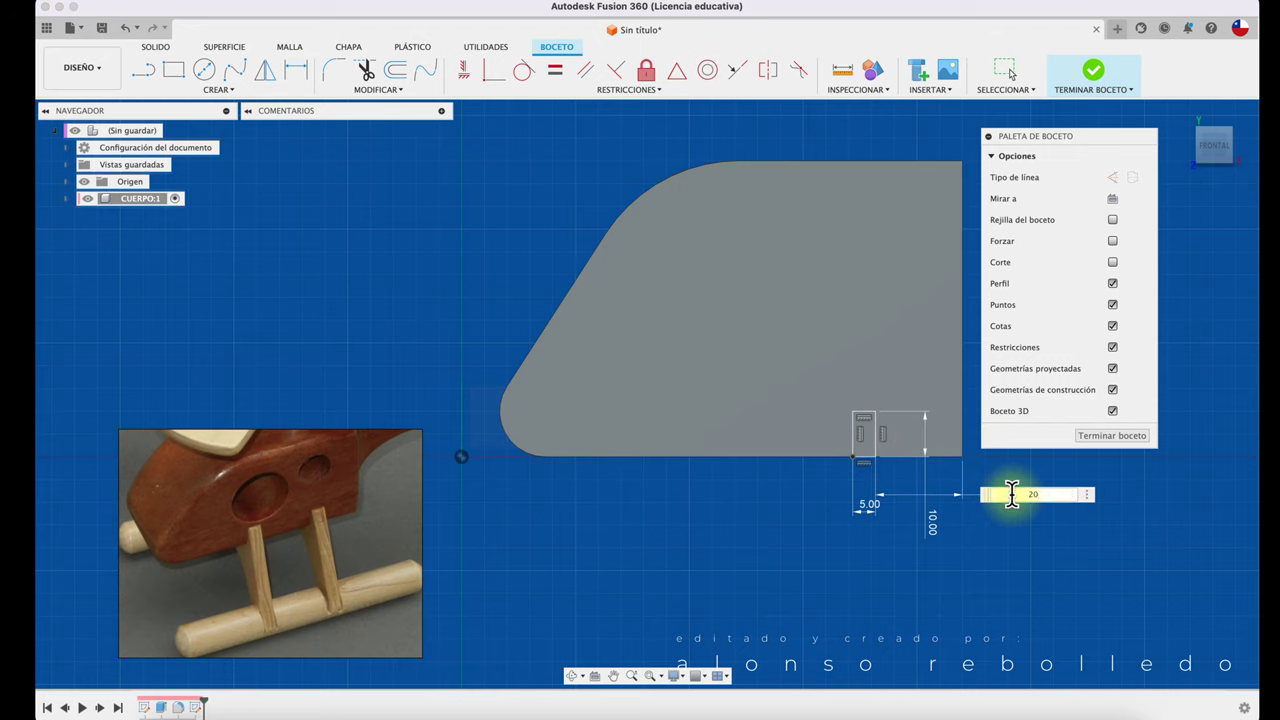
{"action": "key", "text": "Return"}
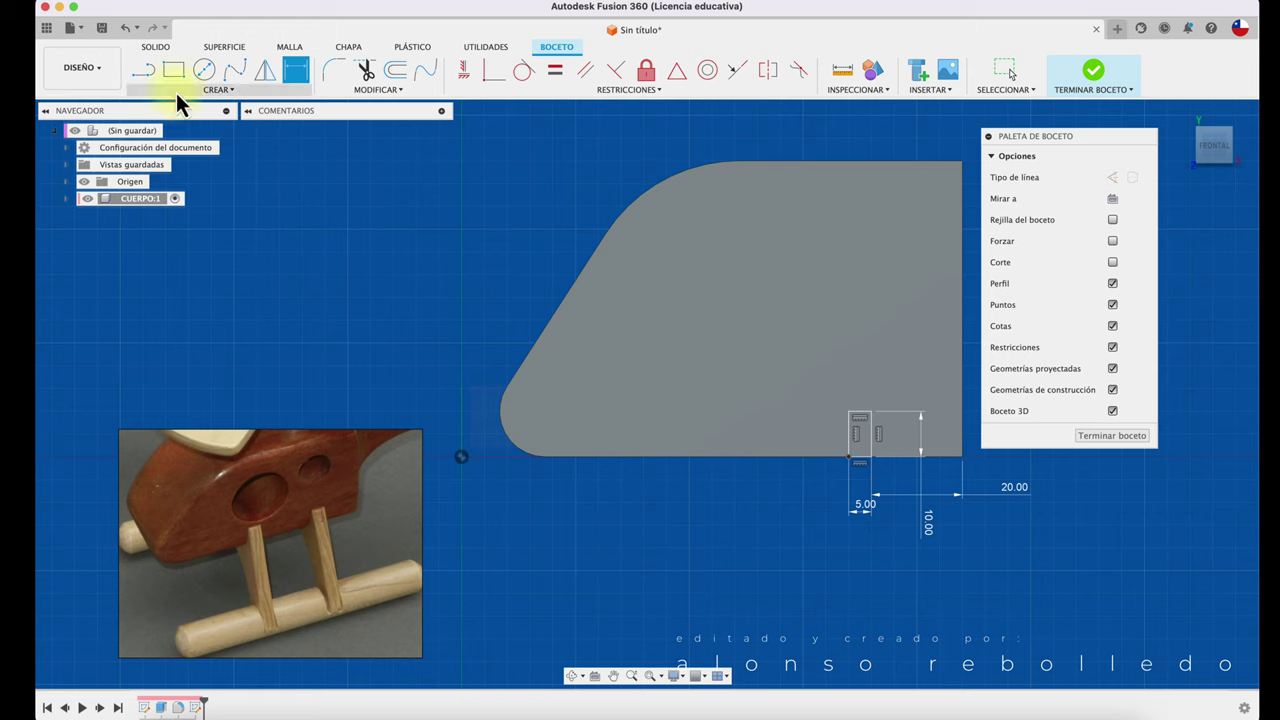
{"action": "left_click", "coordinate": [143, 69]}
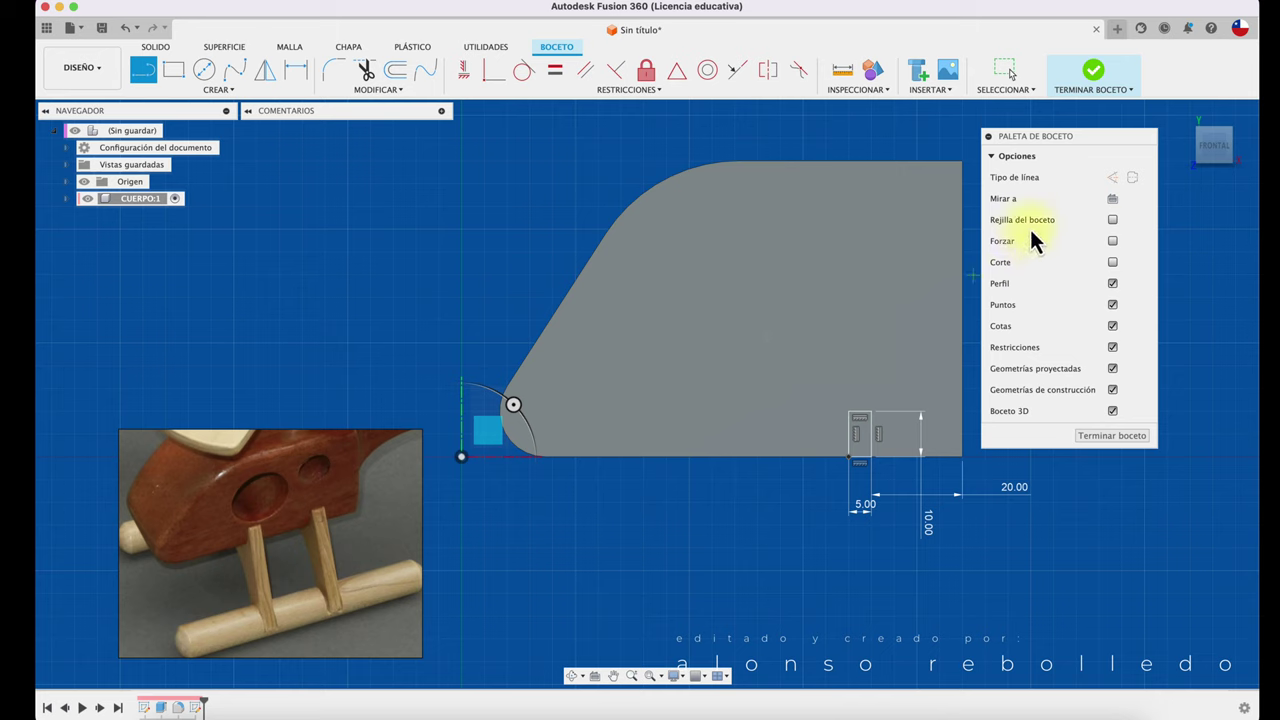
- Draw a construction line from the top of the first slot toward the body's front
{"action": "left_click", "coordinate": [1117, 190]}
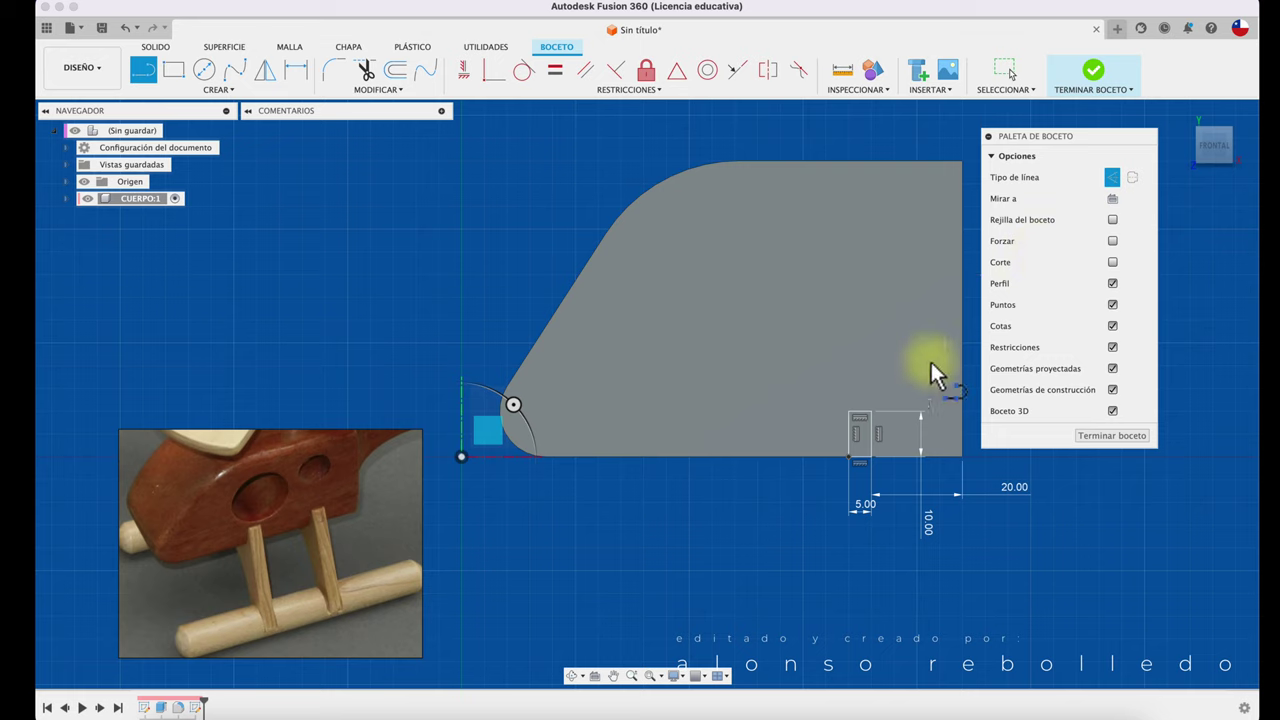
{"action": "left_click", "coordinate": [847, 413]}
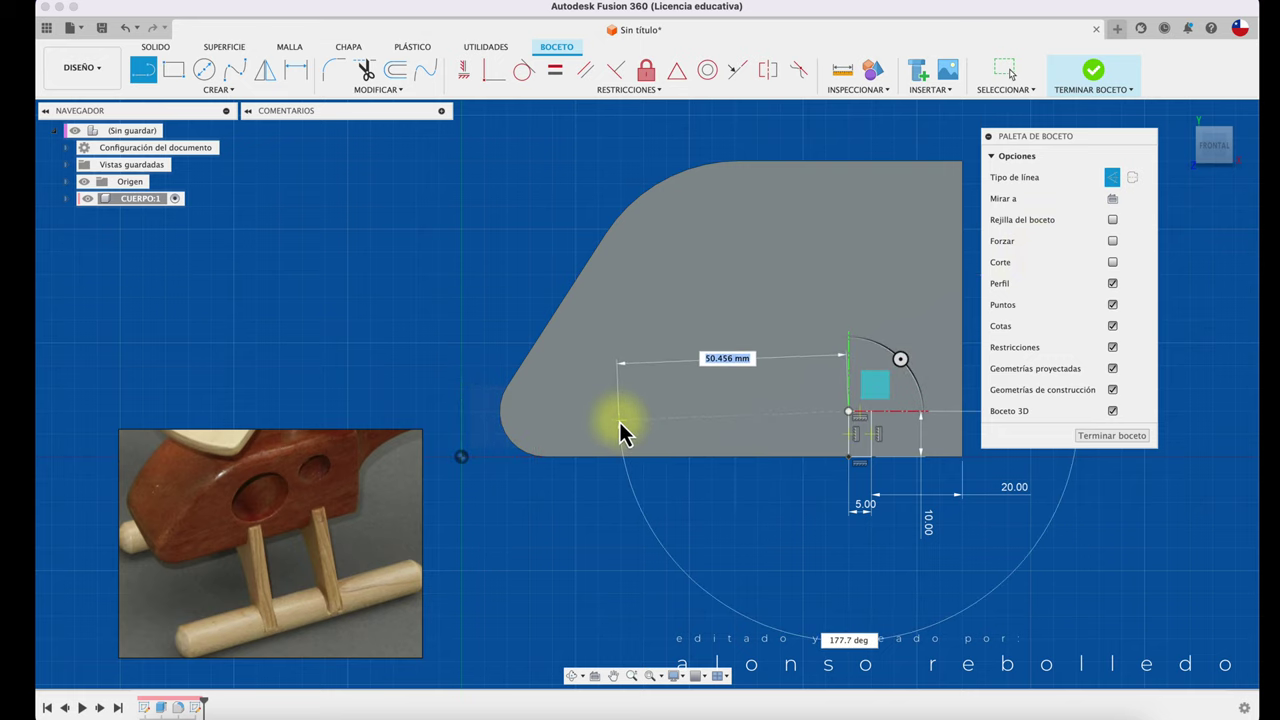
{"action": "left_click", "coordinate": [615, 411]}
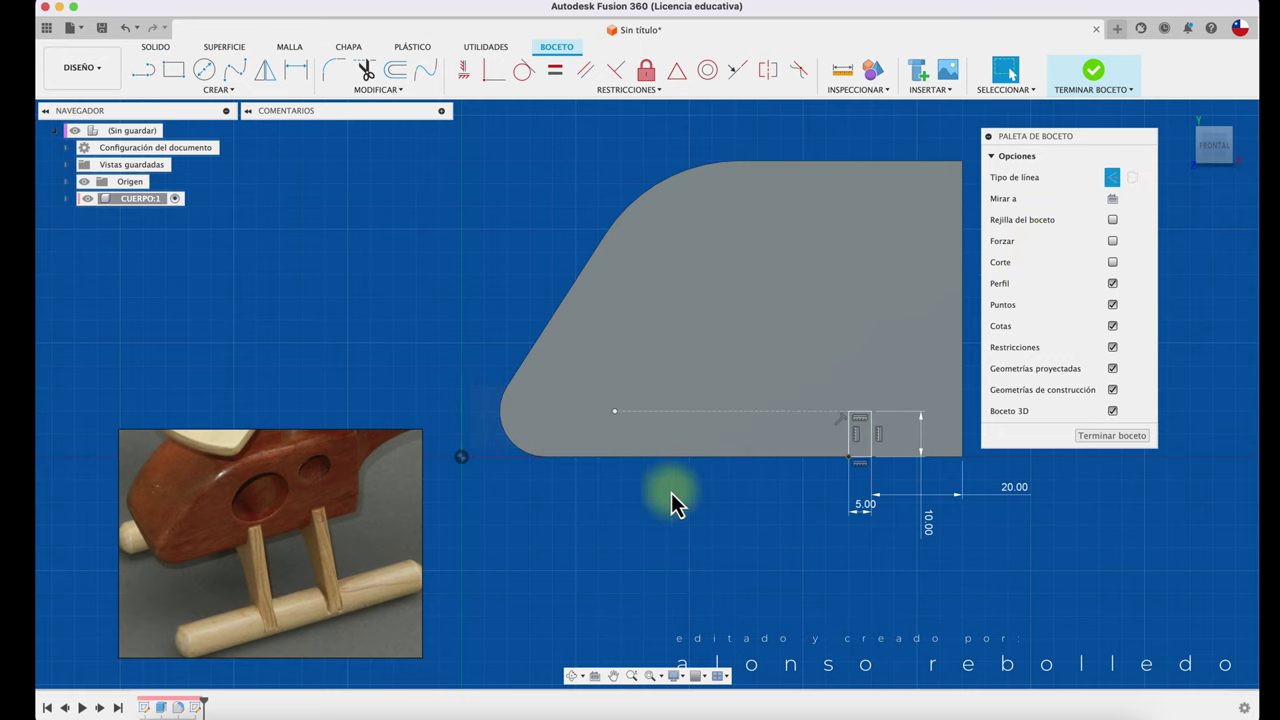
{"action": "key", "text": "Escape"}
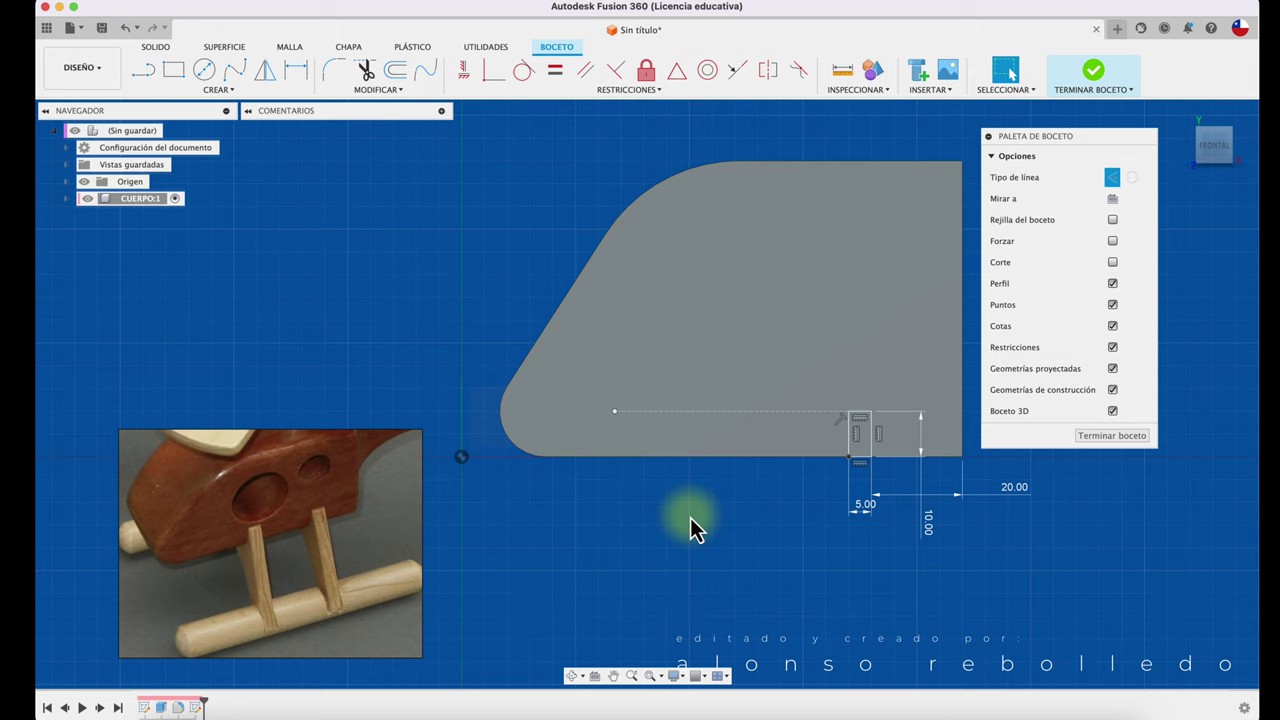
- Draw a second slot rectangle from the construction line to the bottom edge and toggle its construction setting
{"action": "left_click", "coordinate": [173, 69]}
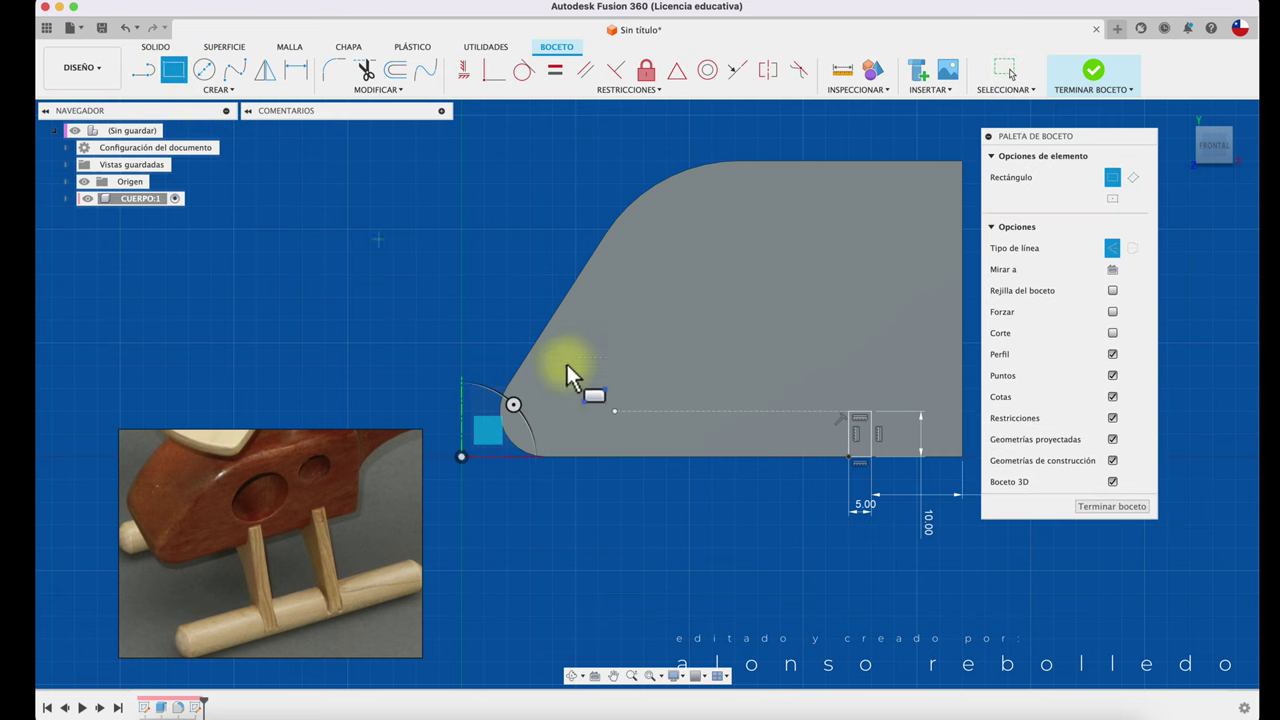
{"action": "left_click", "coordinate": [737, 410]}
{"action": "key", "text": "Escape"}
{"action": "scroll", "coordinate": [757, 423], "scroll_direction": "up", "scroll_amount": 2}
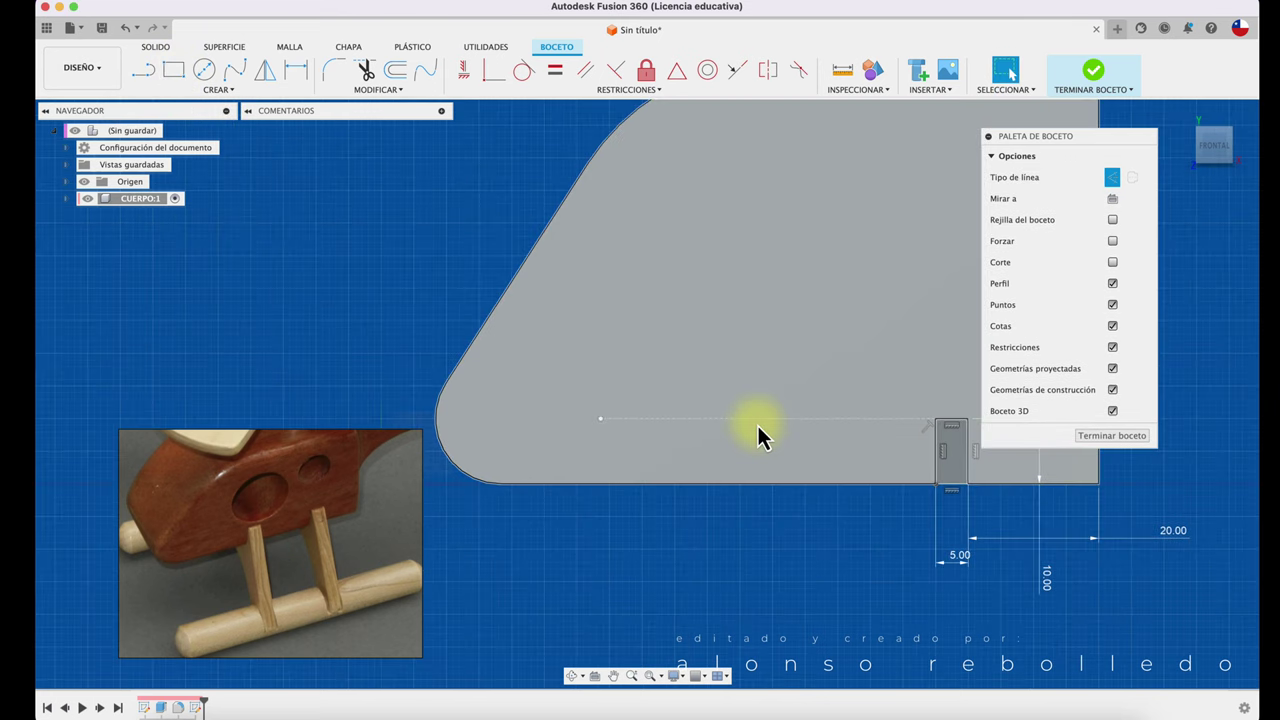
{"action": "scroll", "coordinate": [757, 423], "scroll_direction": "up", "scroll_amount": 1}
{"action": "left_click", "coordinate": [173, 69]}
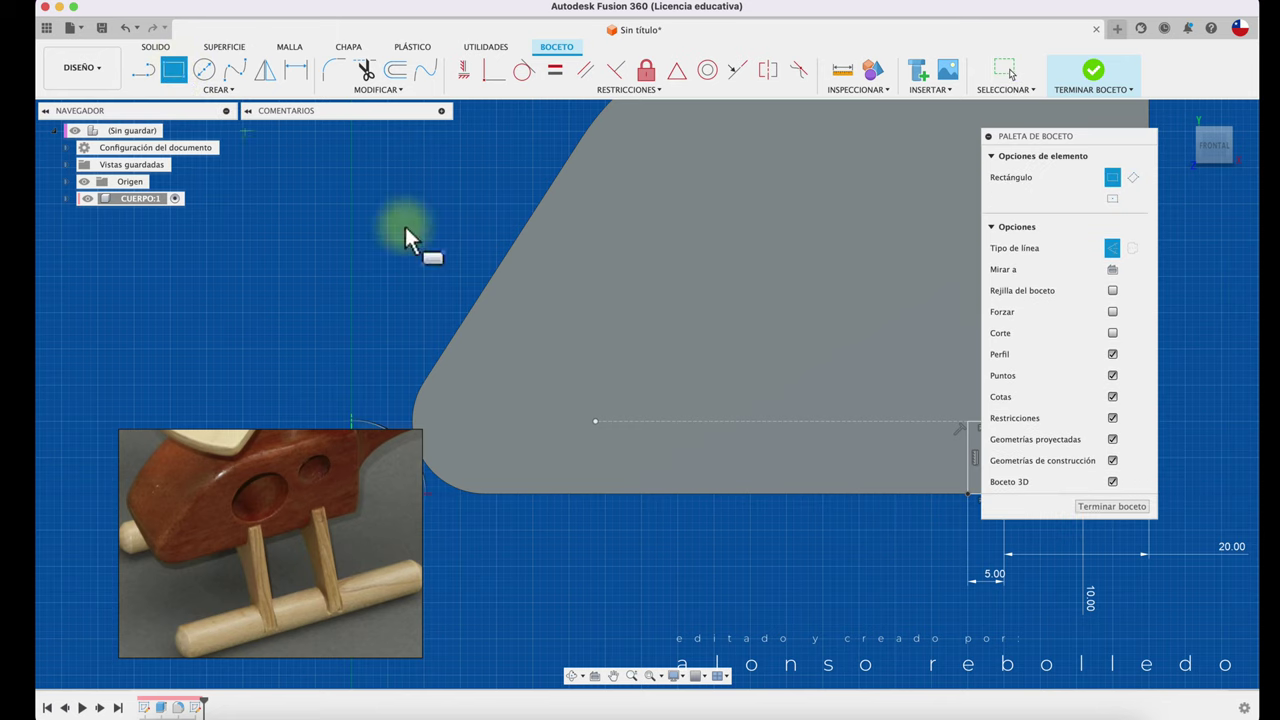
{"action": "left_click", "coordinate": [767, 421]}
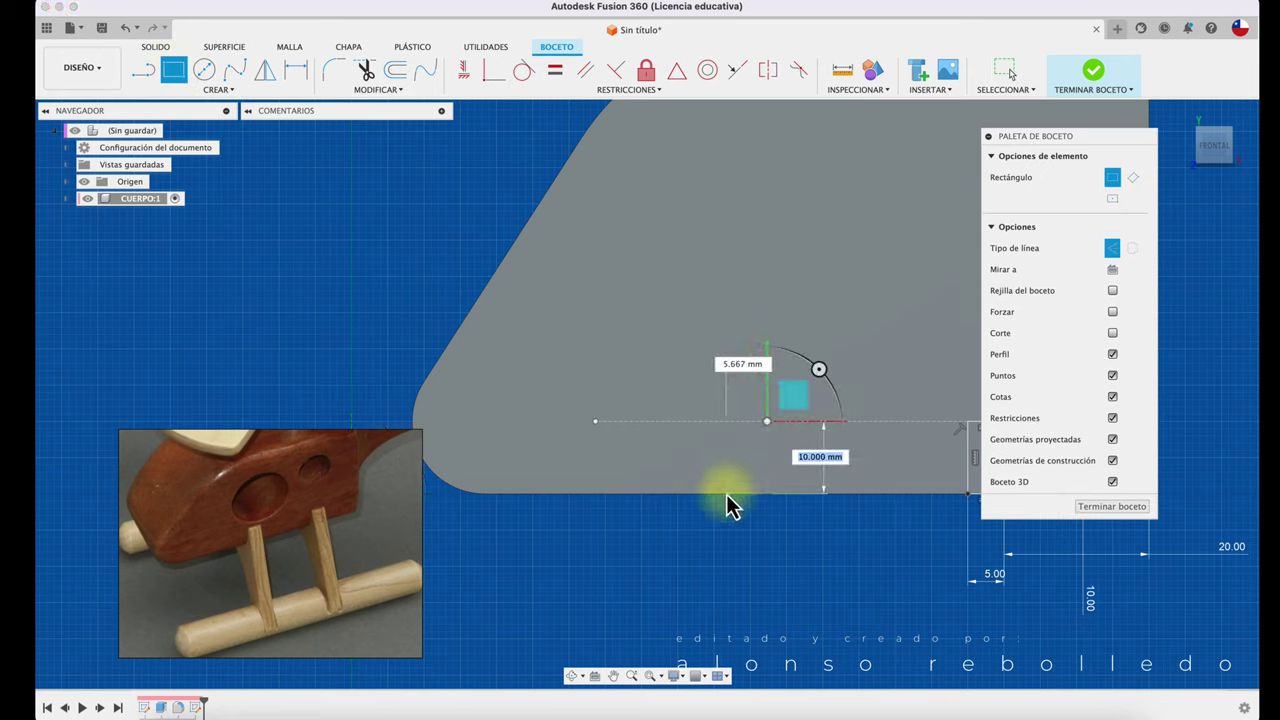
{"action": "left_click", "coordinate": [728, 498]}
{"action": "key", "text": "Escape"}
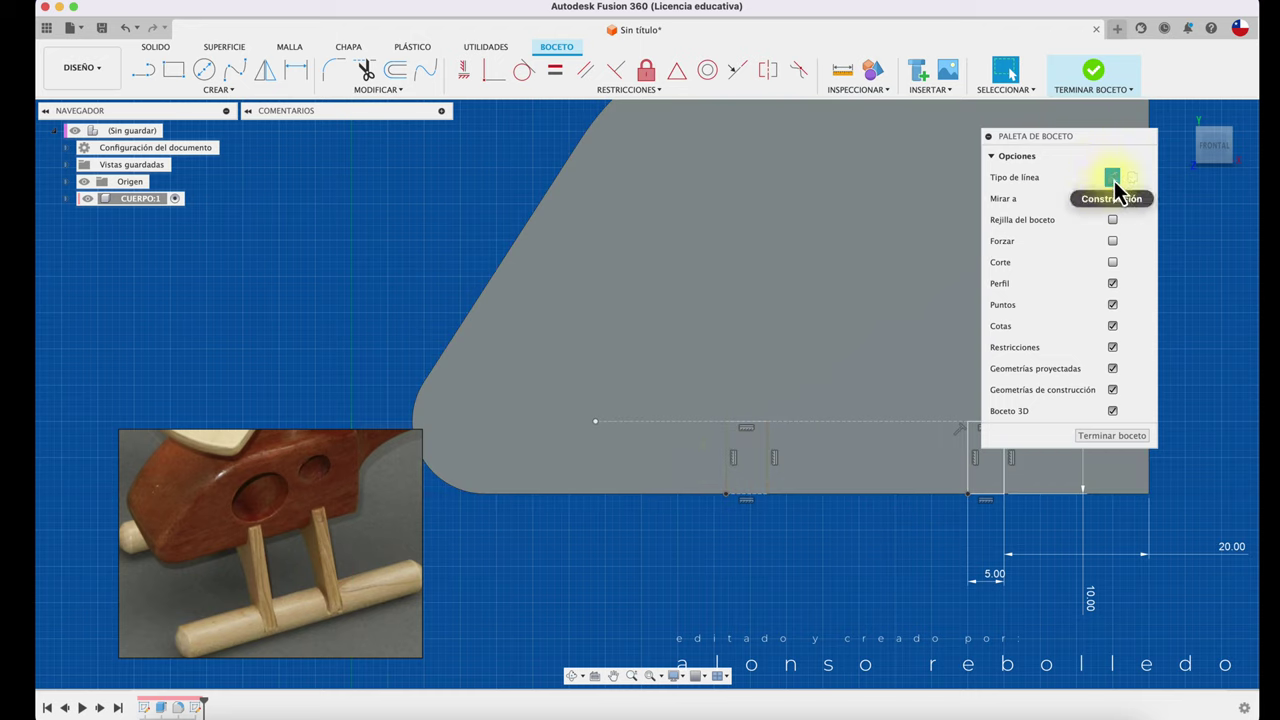
{"action": "left_click_drag", "start_coordinate": [690, 570], "coordinate": [818, 405]}
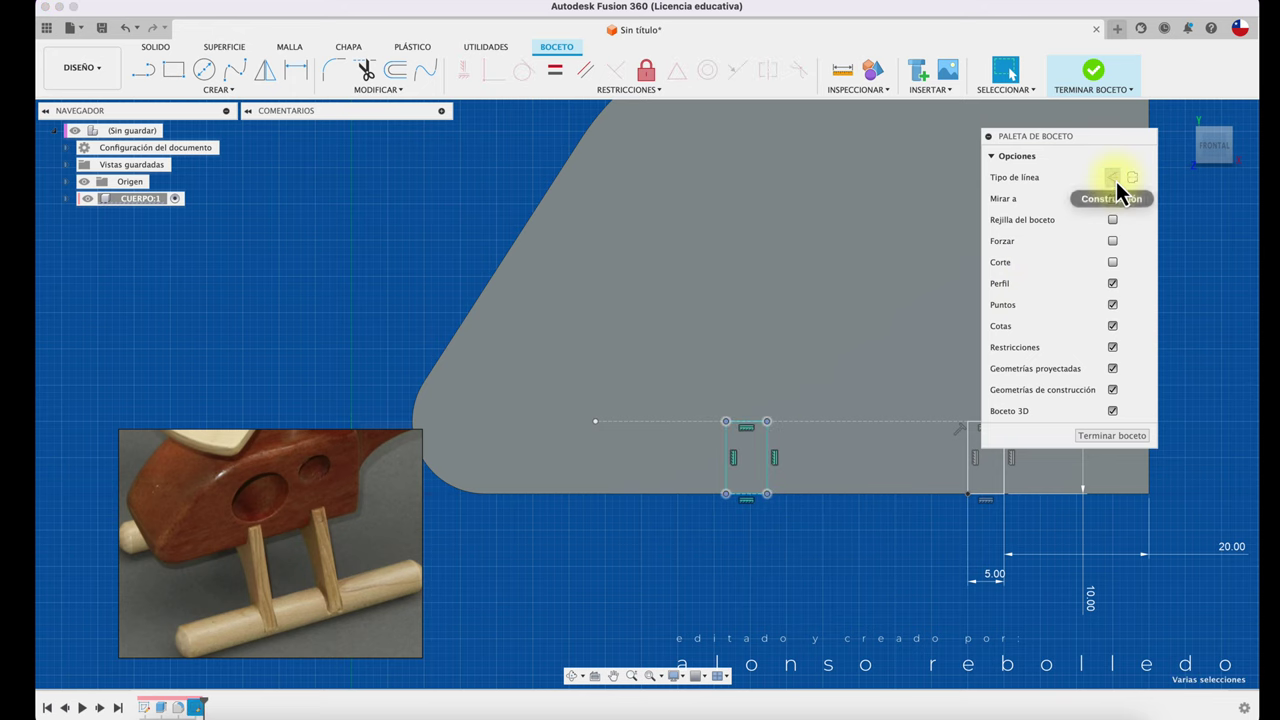
{"action": "left_click", "coordinate": [1112, 178]}
- Dimension the second slot's width to 5 mm
{"action": "left_click", "coordinate": [874, 492]}
{"action": "scroll", "coordinate": [770, 607], "scroll_direction": "right", "scroll_amount": 3}
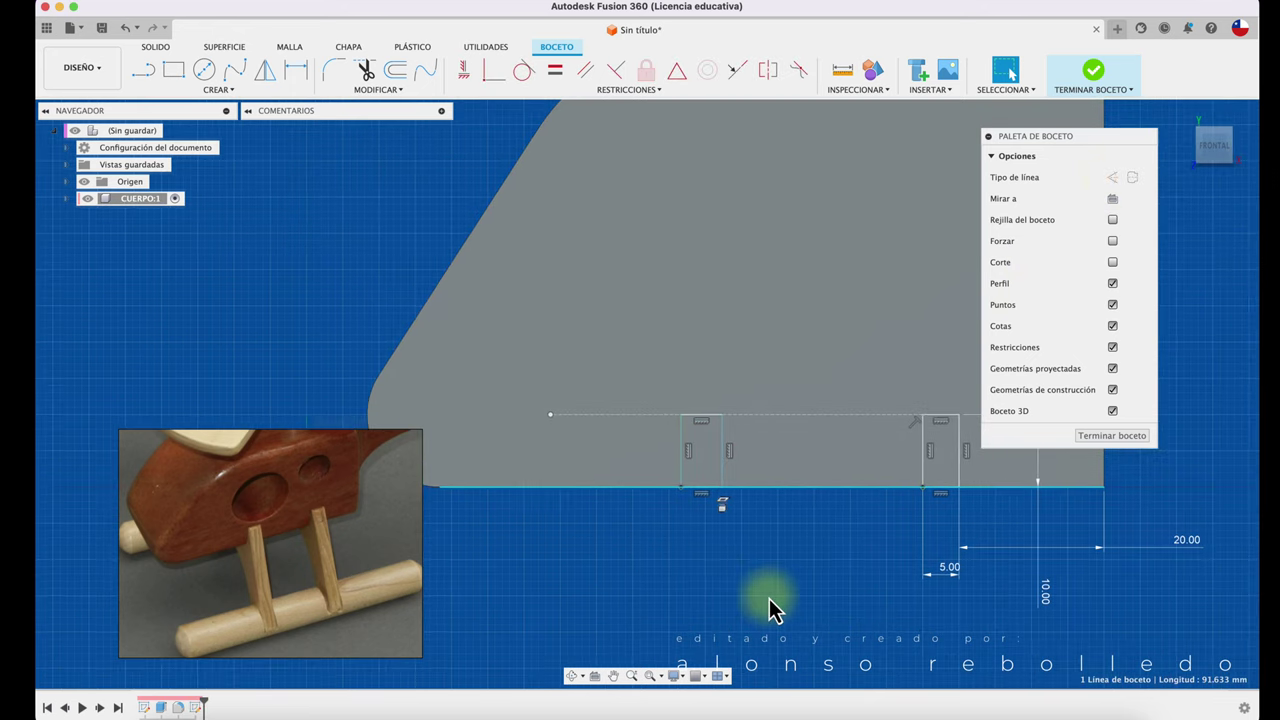
{"action": "key", "text": "d"}
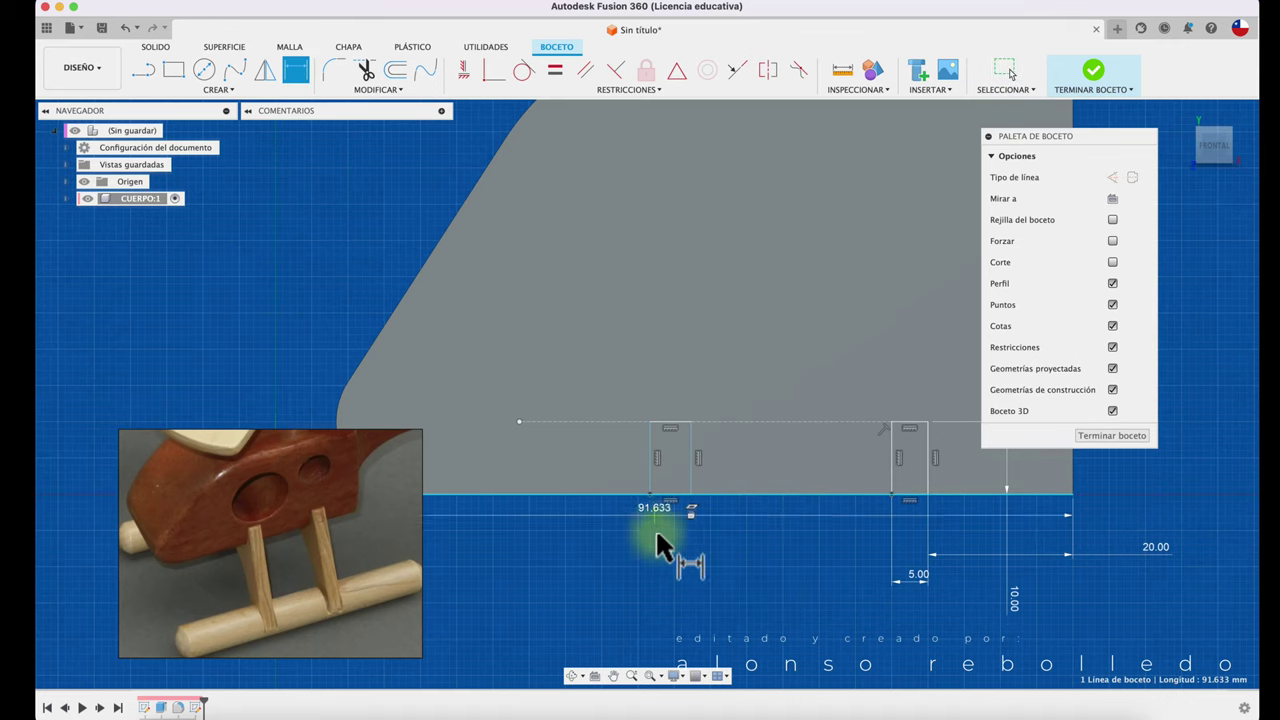
{"action": "key", "text": "Escape"}
{"action": "key", "text": "d"}
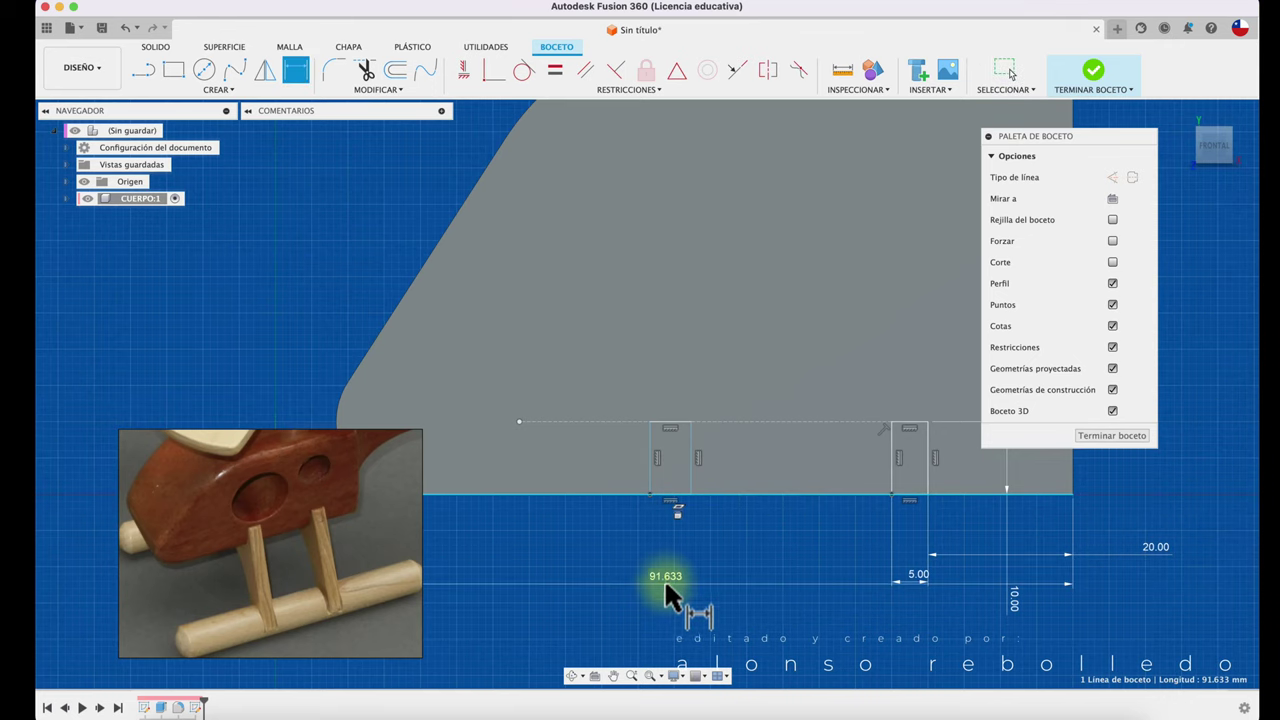
{"action": "key", "text": "Escape"}
{"action": "key", "text": "d"}
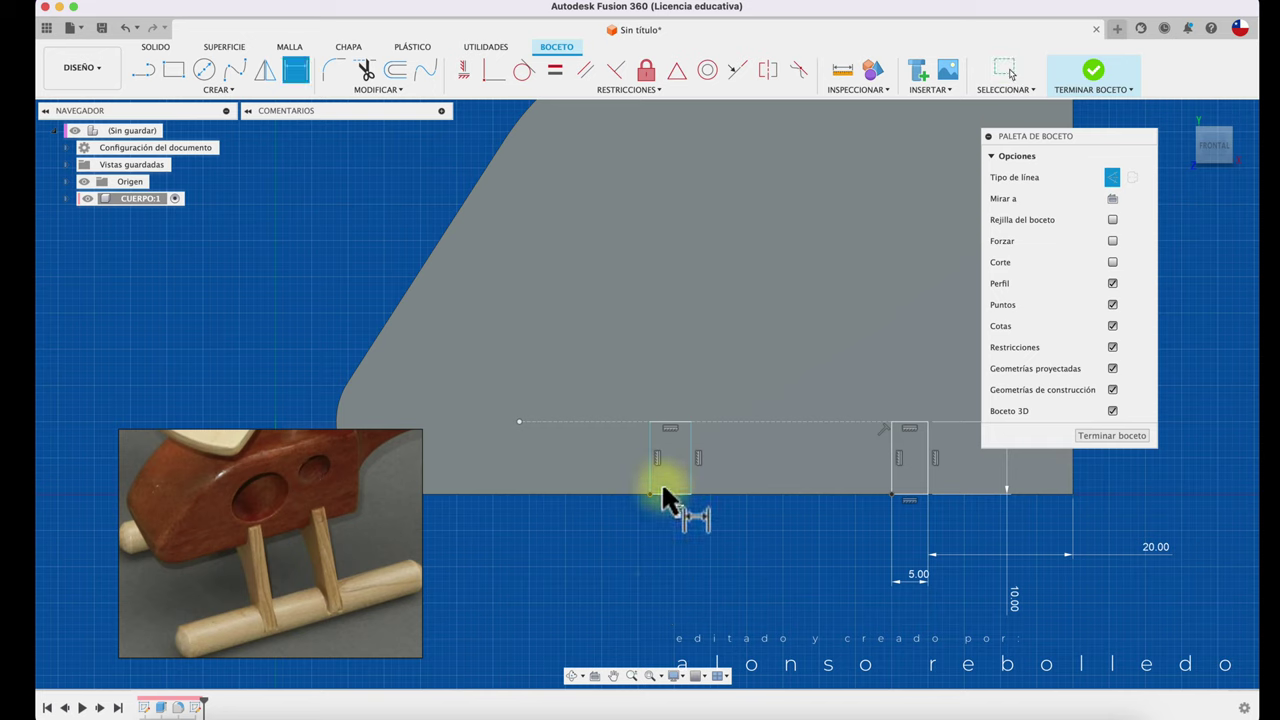
{"action": "left_click", "coordinate": [649, 460]}
{"action": "left_click", "coordinate": [690, 480]}
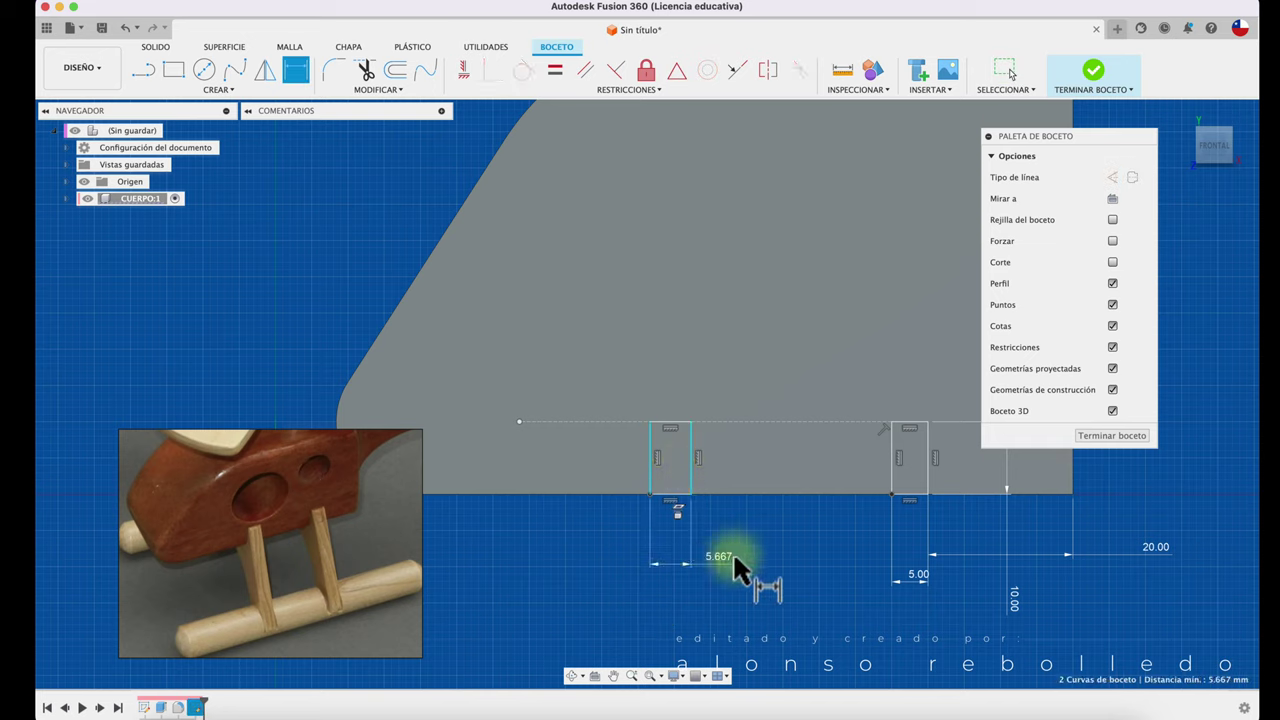
{"action": "left_click", "coordinate": [750, 551]}
{"action": "type", "text": "5"}
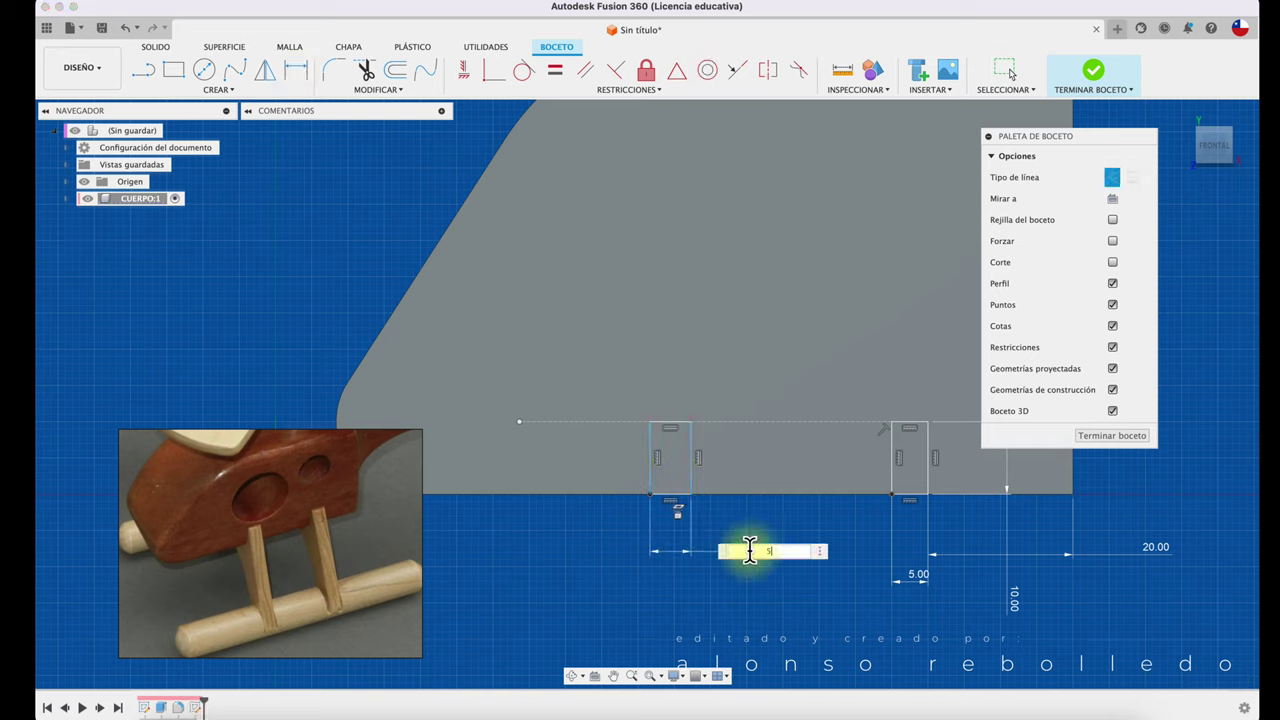
{"action": "key", "text": "Return"}
- Set a 28 mm gap between the inner slot edges and finish the sketch
{"action": "left_click", "coordinate": [687, 470]}
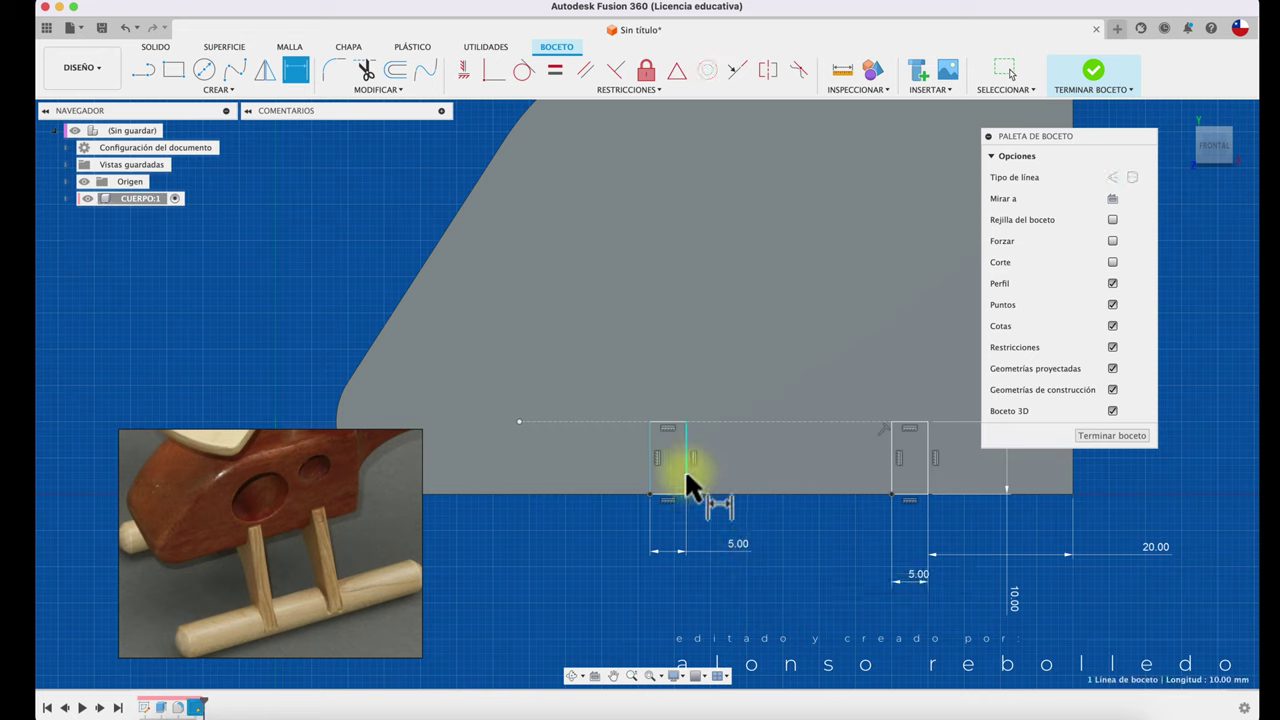
{"action": "left_click", "coordinate": [891, 468]}
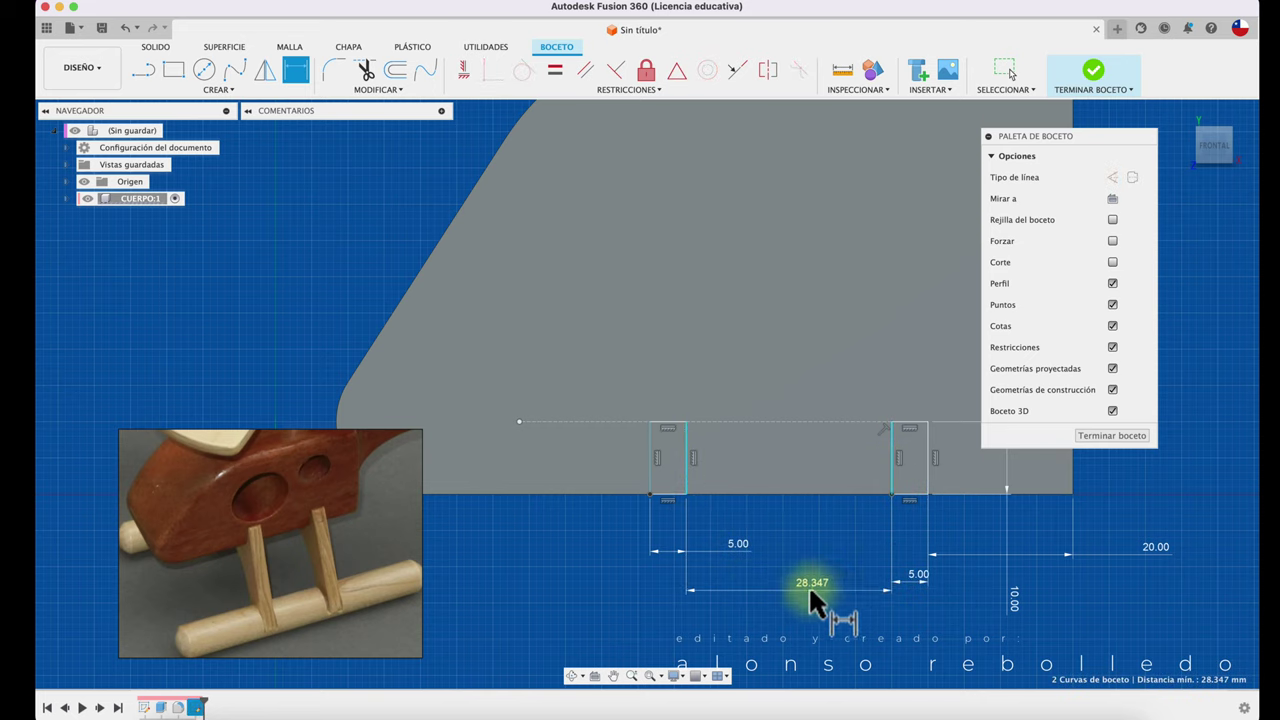
{"action": "left_click", "coordinate": [800, 589]}
{"action": "type", "text": "28"}
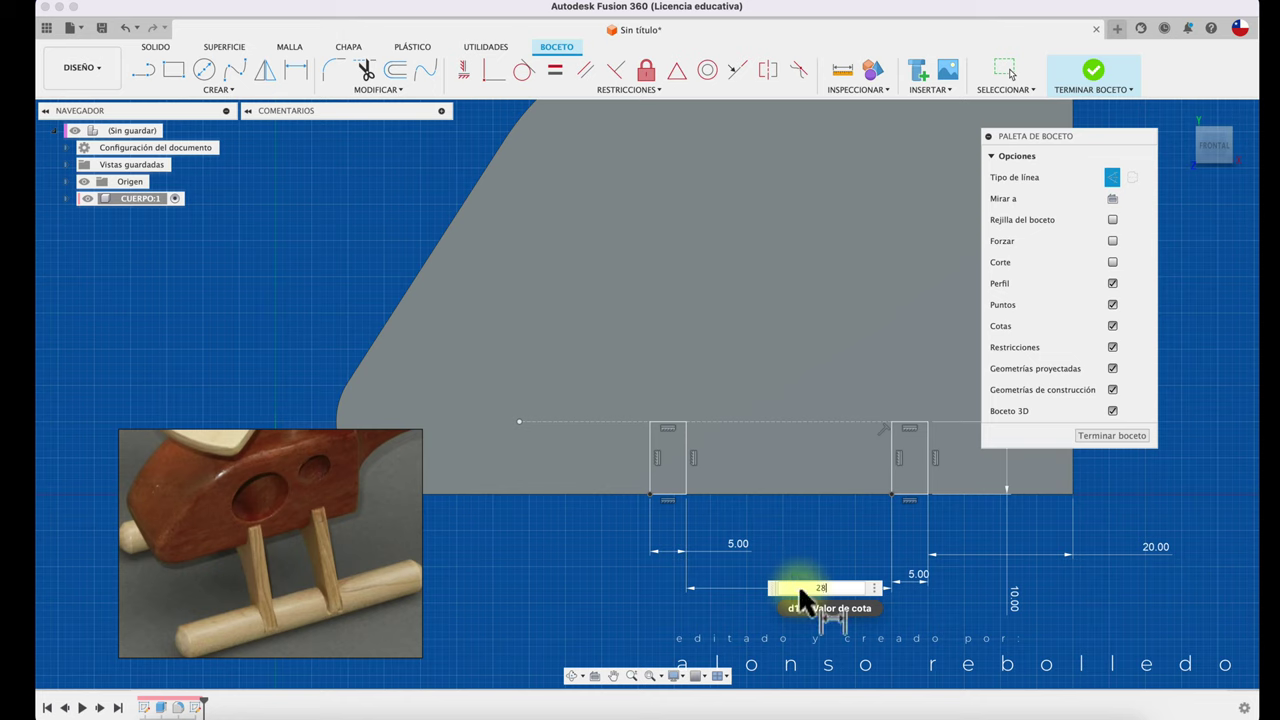
{"action": "key", "text": "Return"}
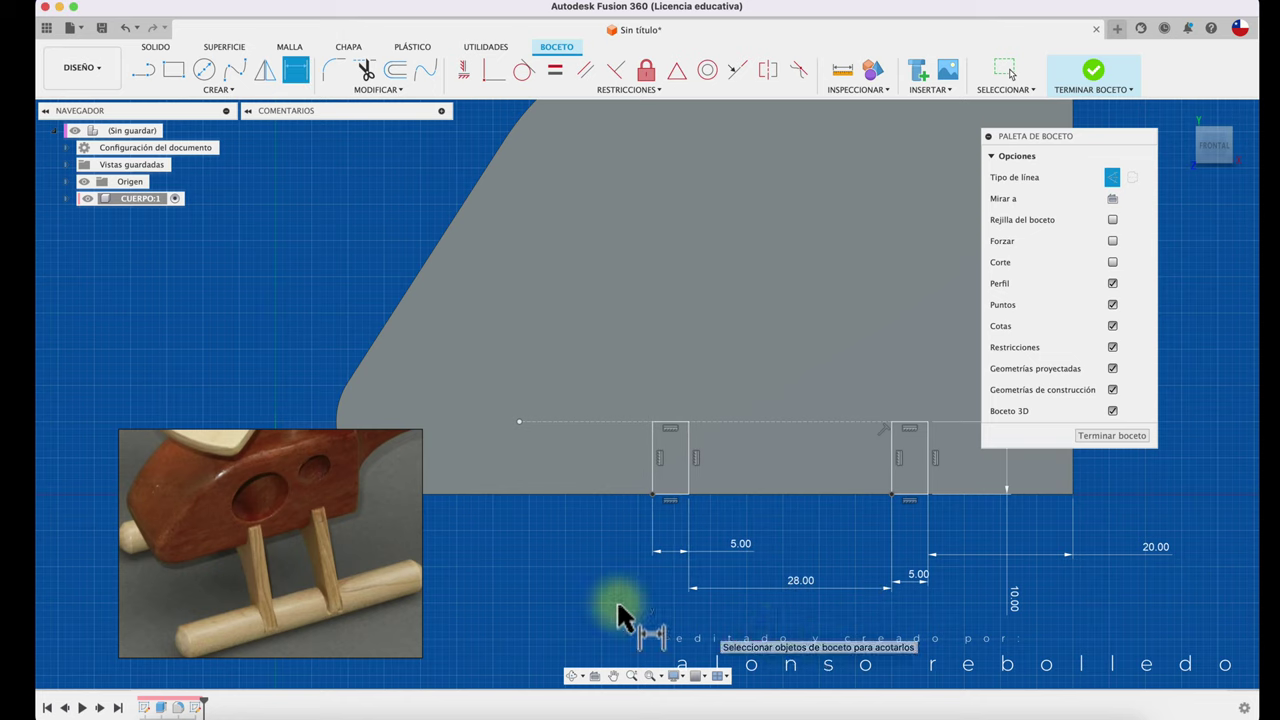
{"action": "mouse_move", "coordinate": [330, 598]}
{"action": "middle_mouse_down", "text": "shift"}
{"action": "mouse_move", "coordinate": [485, 578]}
{"action": "mouse_move", "coordinate": [883, 465]}
{"action": "middle_mouse_up", "text": "shift"}
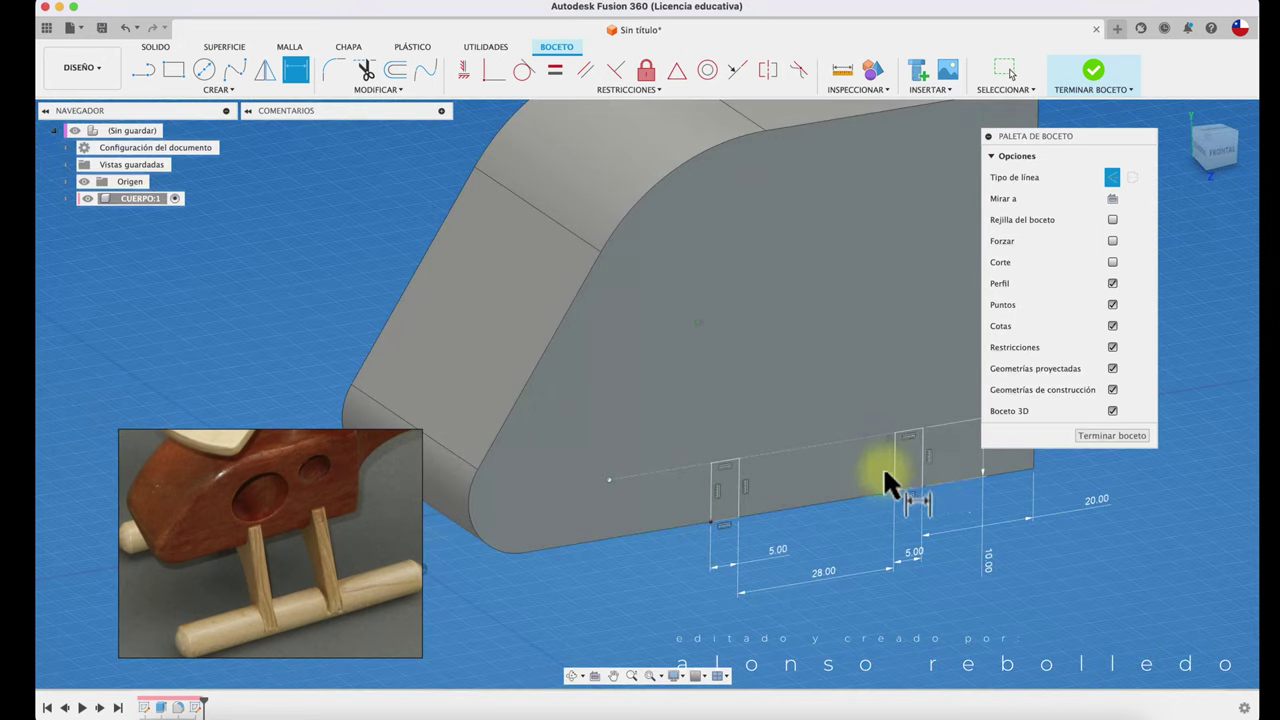
{"action": "left_click", "coordinate": [1105, 437]}
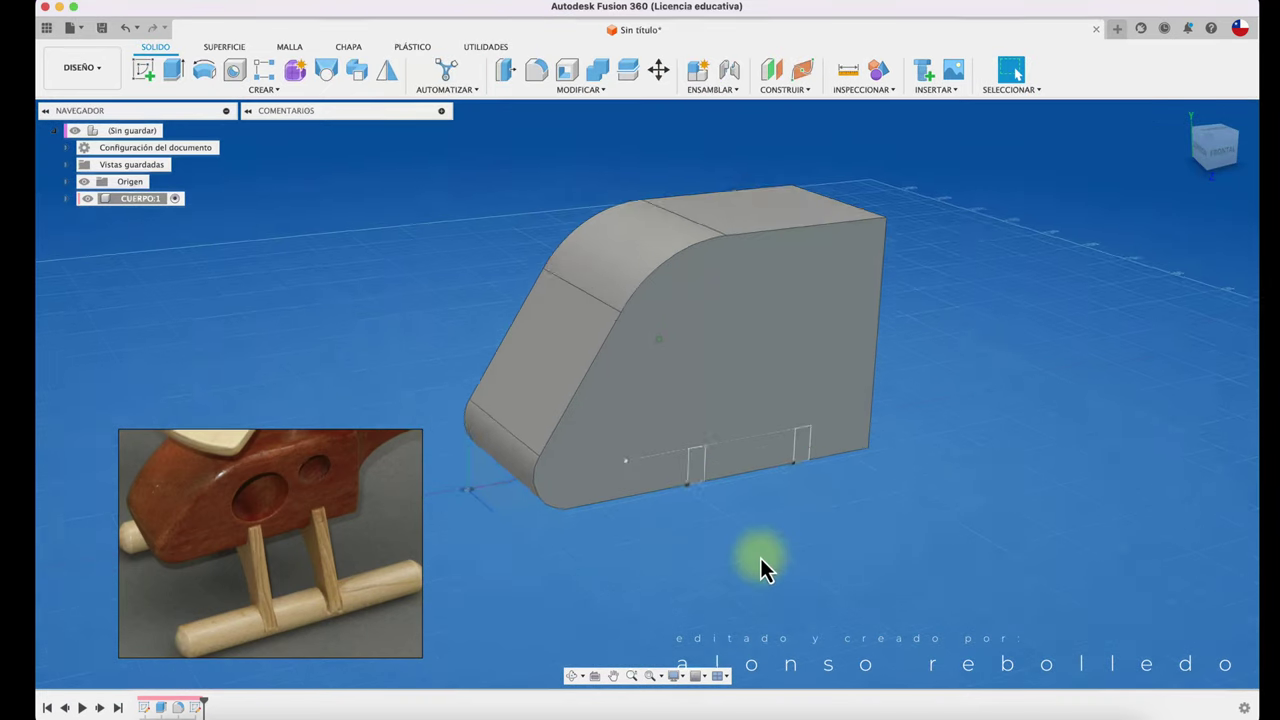
- Extrude both slot profiles into the body as a Cut, leaving two bottom notches
{"action": "left_click", "coordinate": [172, 70]}
{"action": "left_click", "coordinate": [732, 497]}
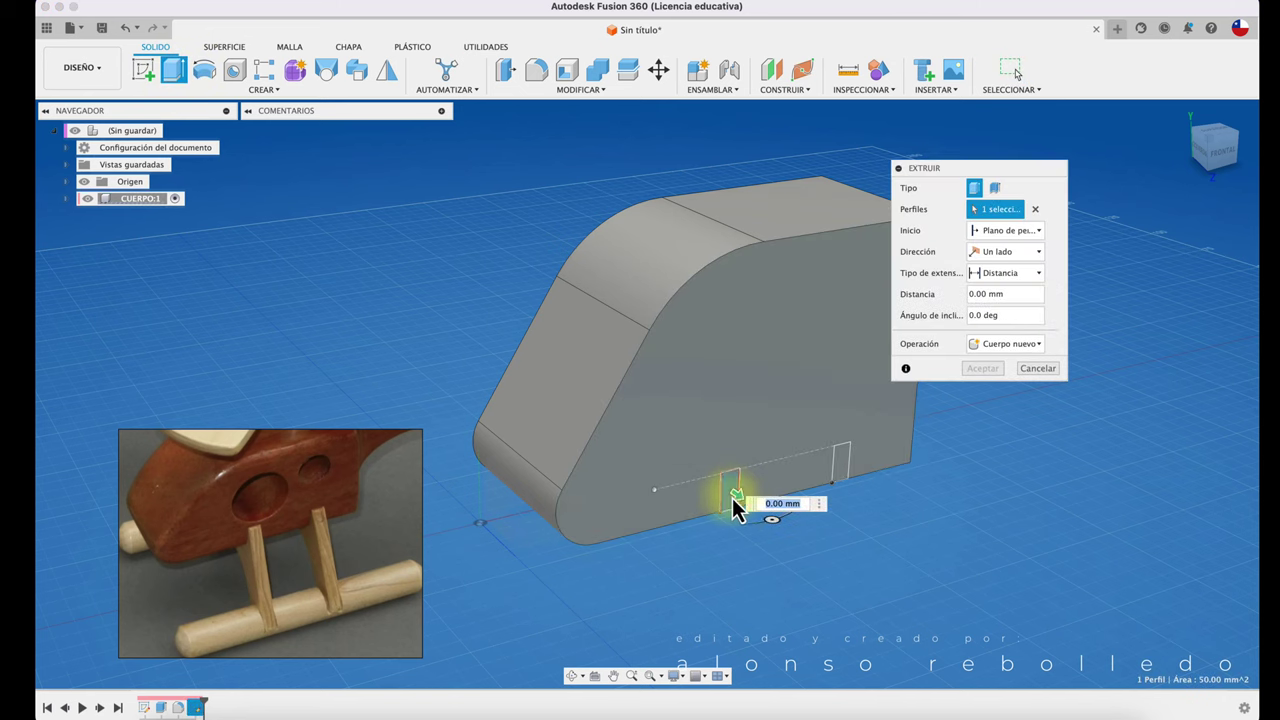
{"action": "left_click", "coordinate": [848, 472]}
{"action": "left_click_drag", "start_coordinate": [848, 472], "coordinate": [517, 272]}
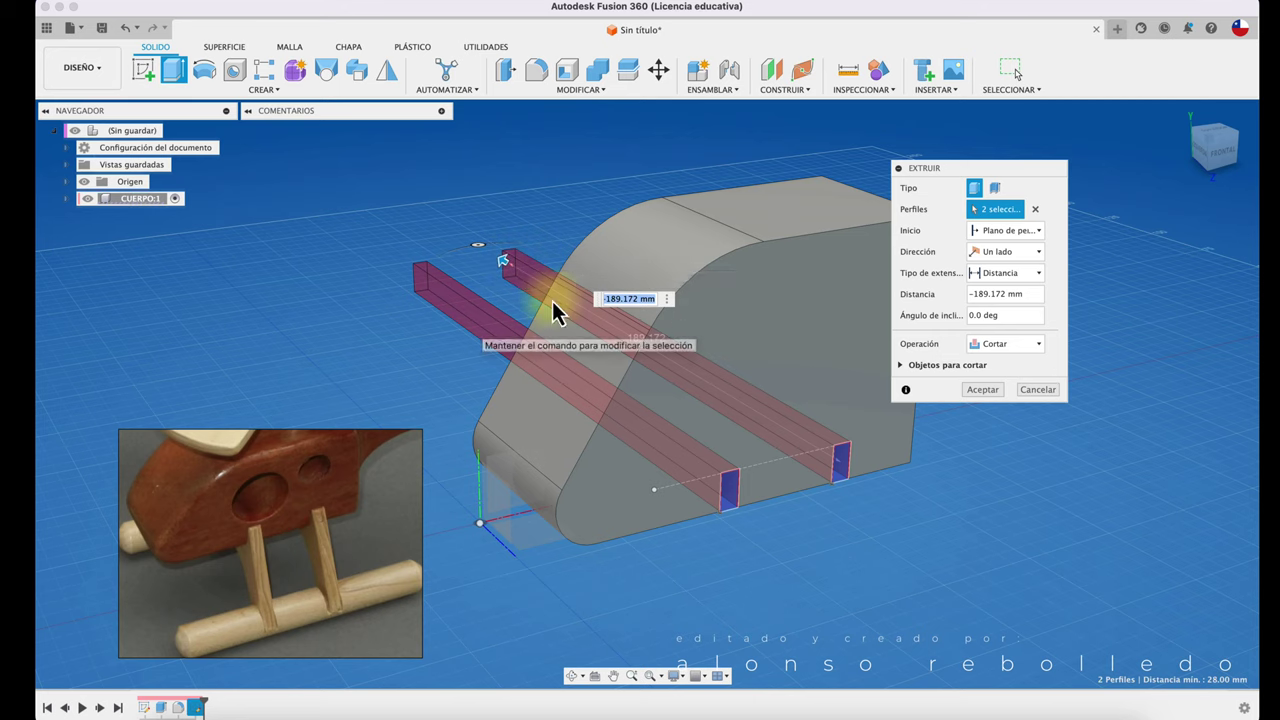
{"action": "left_click", "coordinate": [993, 387]}
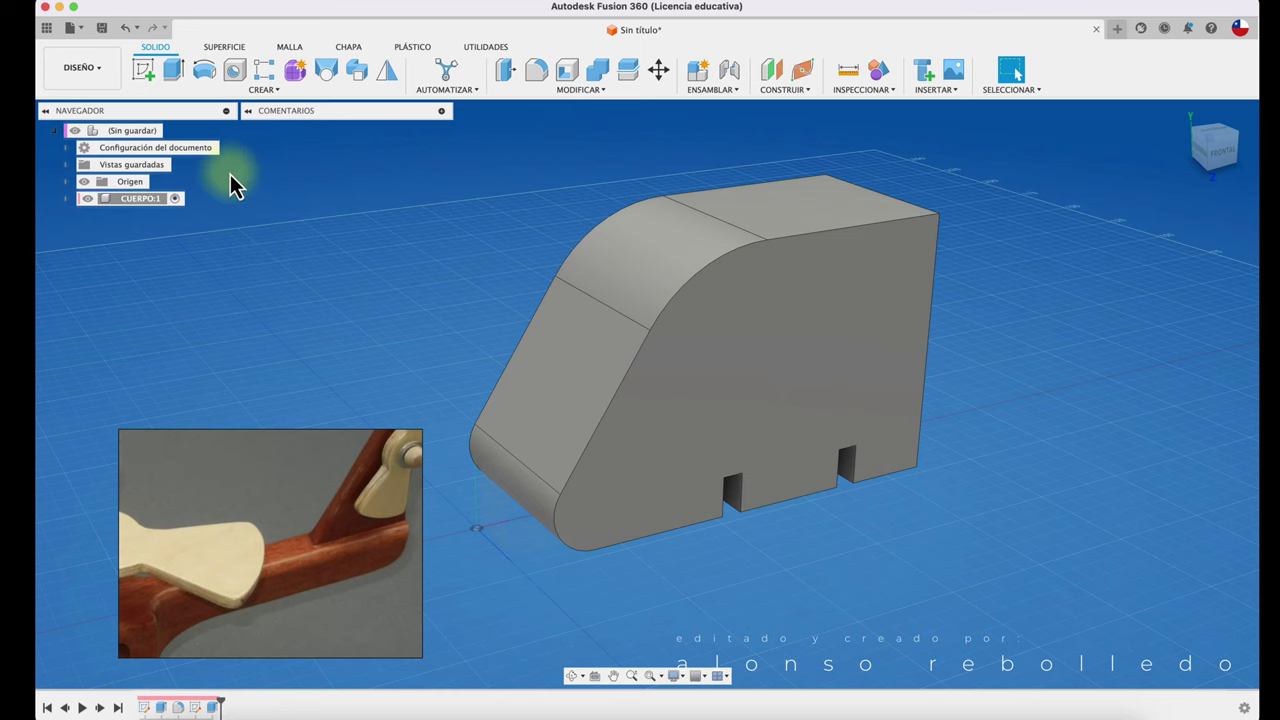
- Save the design as 'HELICOPTERO 240823' in the JUGUETES > AERONAVES folder
{"action": "left_click", "coordinate": [101, 27]}
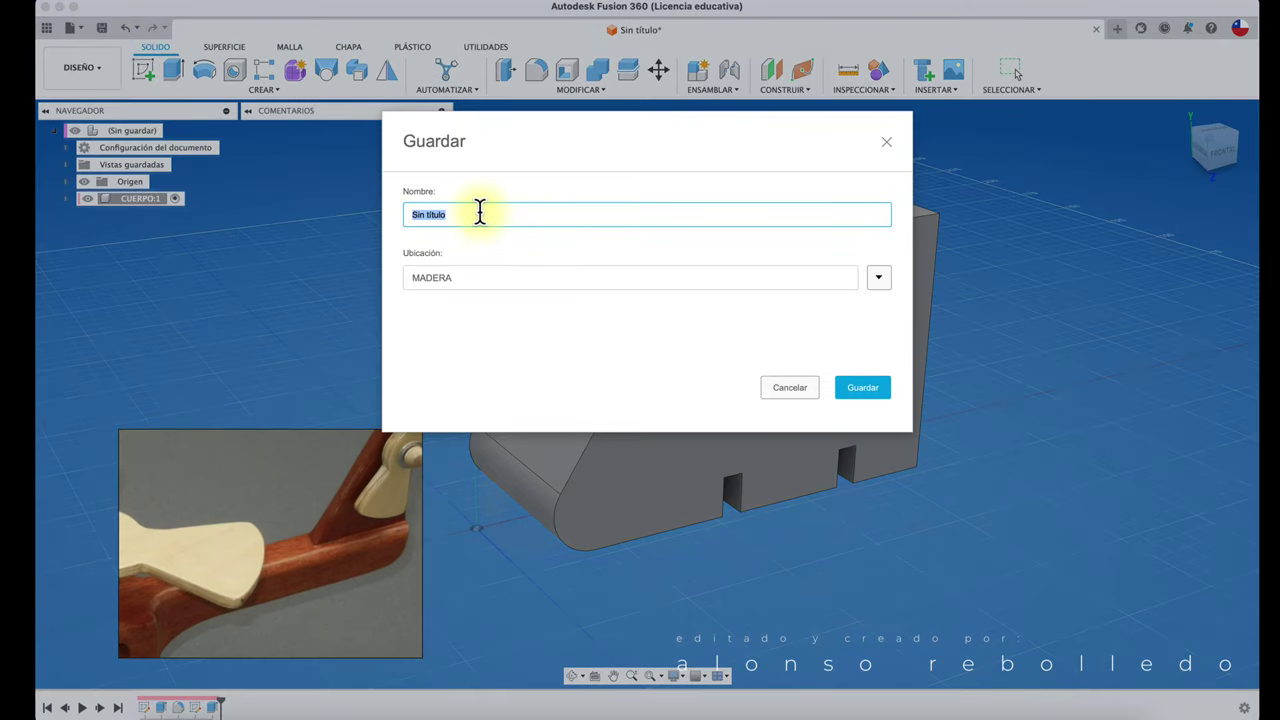
{"action": "type", "text": "HELICOPTERO 240823"}
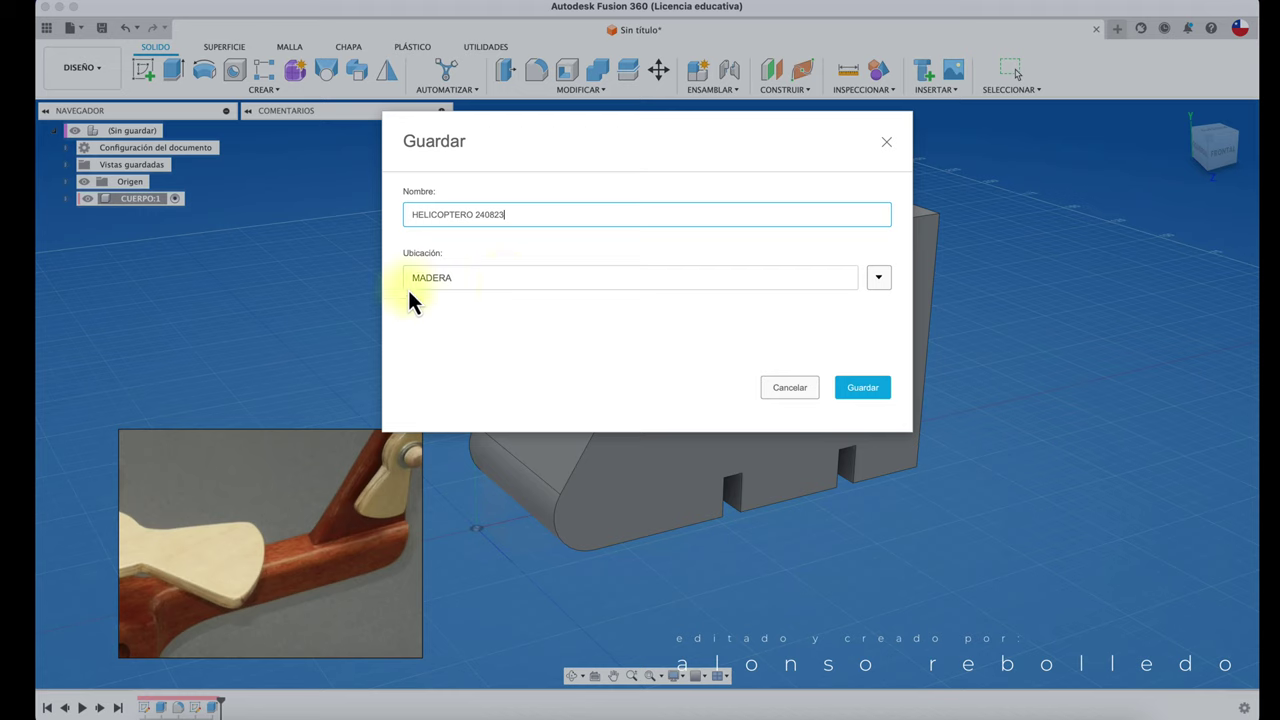
{"action": "left_click", "coordinate": [875, 282]}
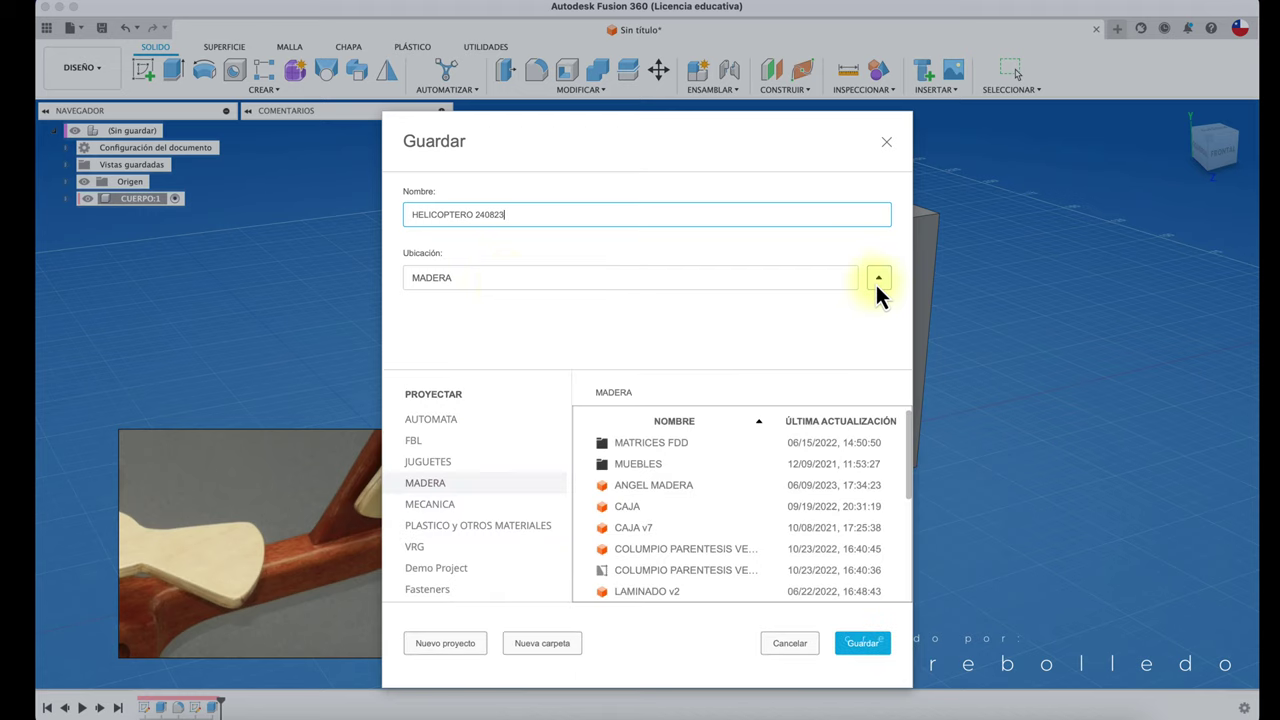
{"action": "left_click", "coordinate": [449, 464]}
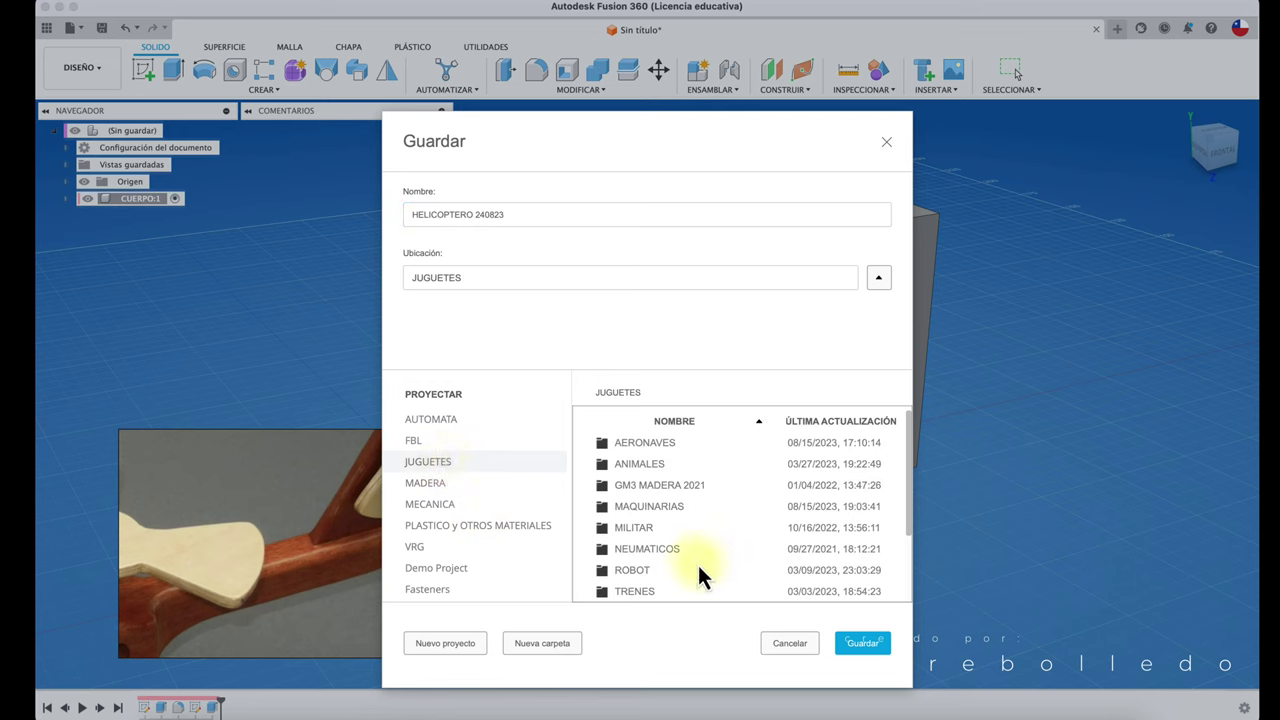
{"action": "scroll", "coordinate": [698, 563], "scroll_direction": "down", "scroll_amount": 3}
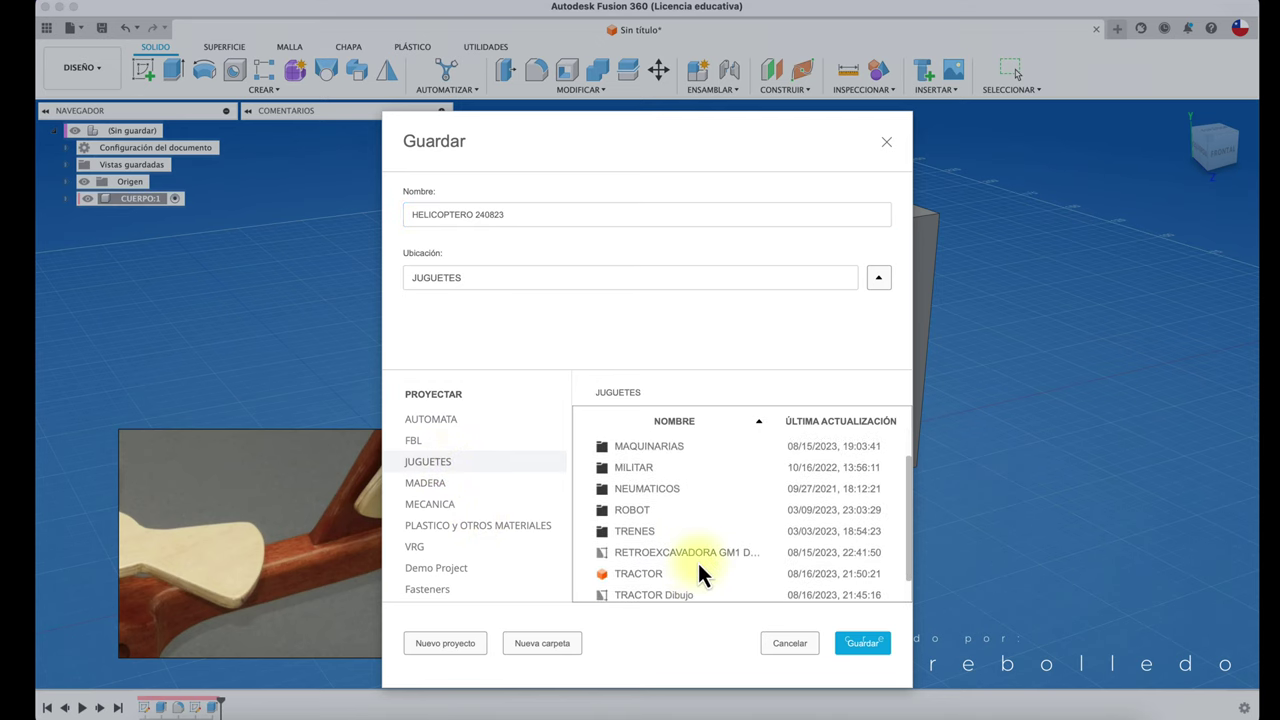
{"action": "scroll", "coordinate": [698, 563], "scroll_direction": "up", "scroll_amount": 1}
{"action": "scroll", "coordinate": [698, 563], "scroll_direction": "up", "scroll_amount": 2}
{"action": "scroll", "coordinate": [698, 563], "scroll_direction": "up", "scroll_amount": 1}
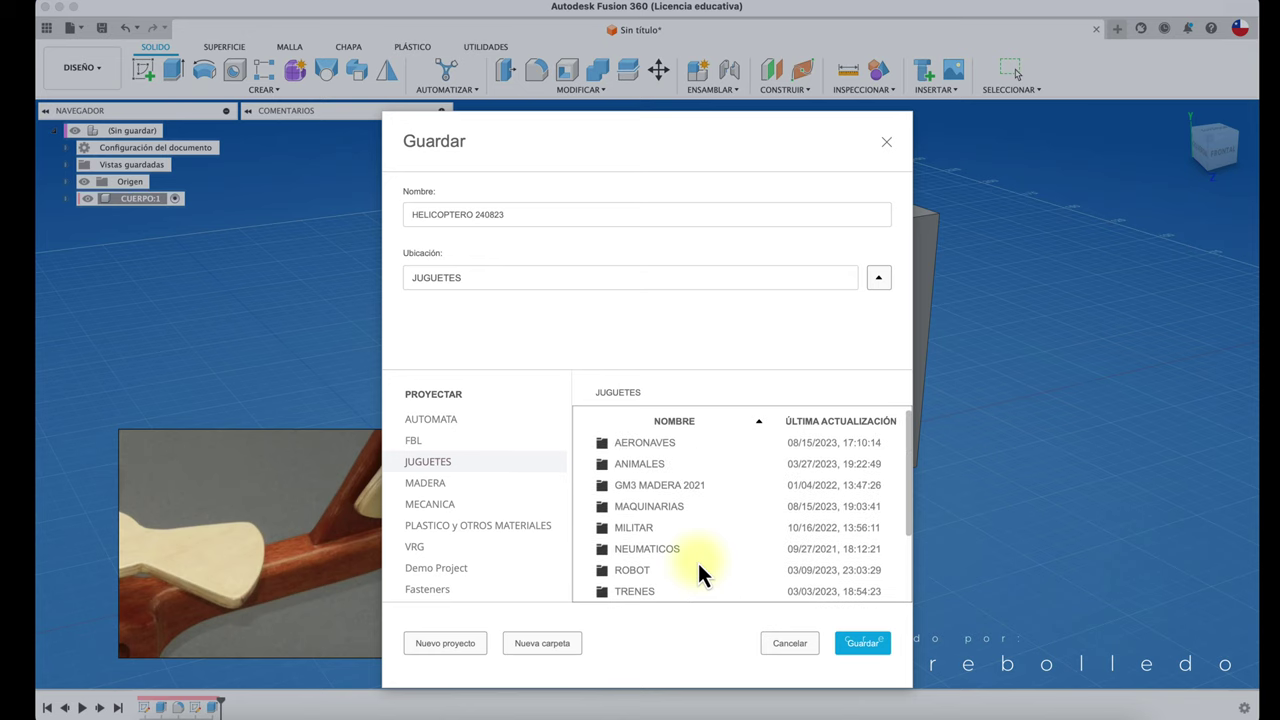
{"action": "double_click", "coordinate": [657, 444]}
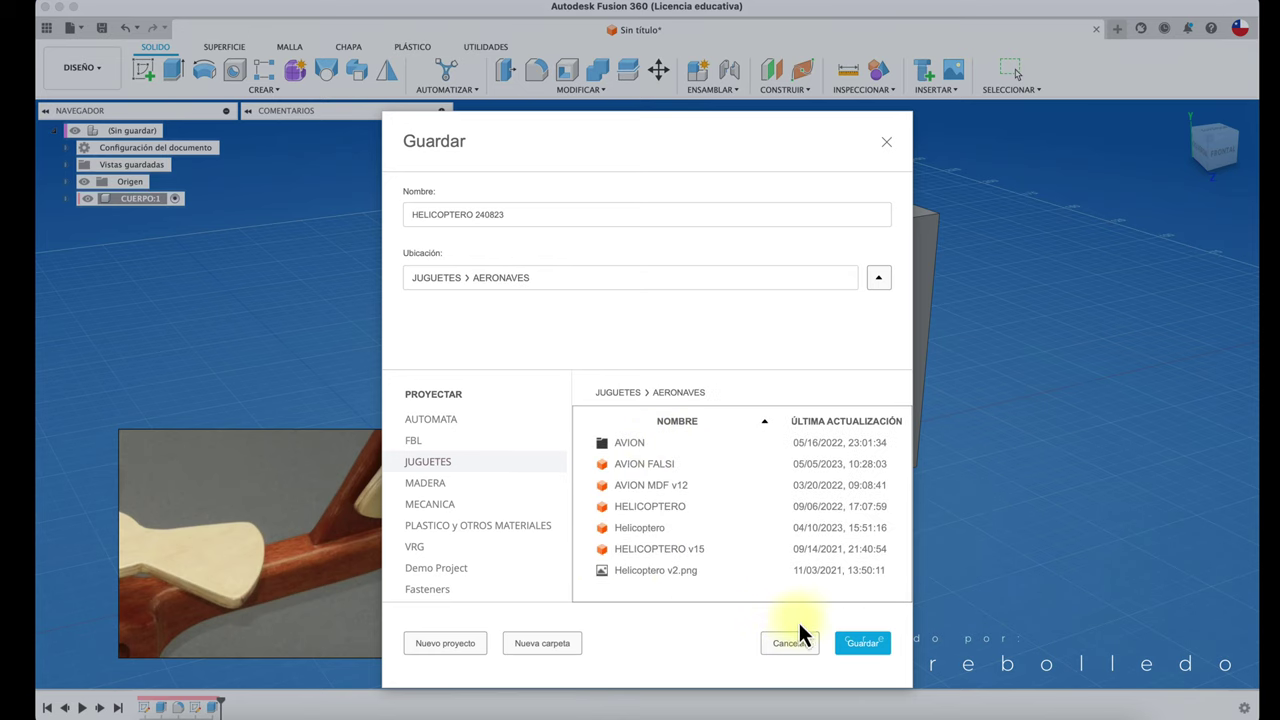
{"action": "left_click", "coordinate": [871, 647]}
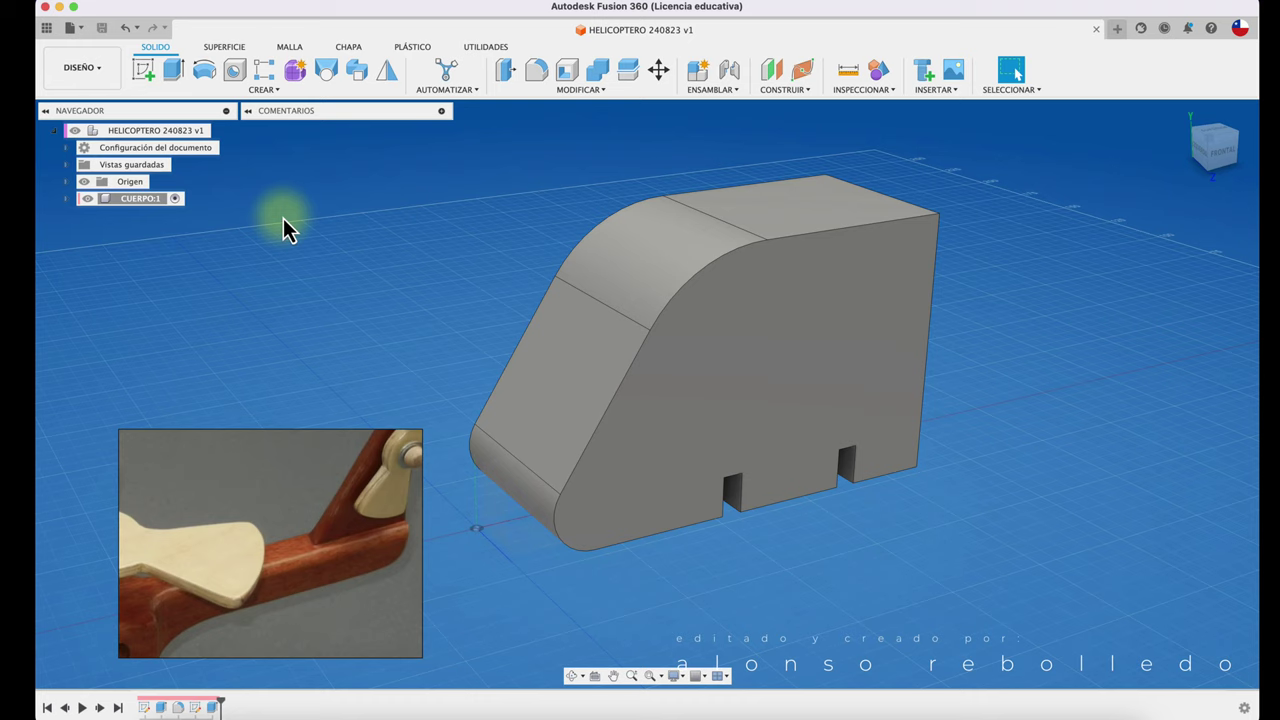
- Start a sketch on the body's face and draw a horizontal line about 100 mm out from its back edge
{"action": "scroll", "coordinate": [546, 337], "scroll_direction": "down", "scroll_amount": 2}
{"action": "scroll", "coordinate": [617, 352], "scroll_direction": "down", "scroll_amount": 3}
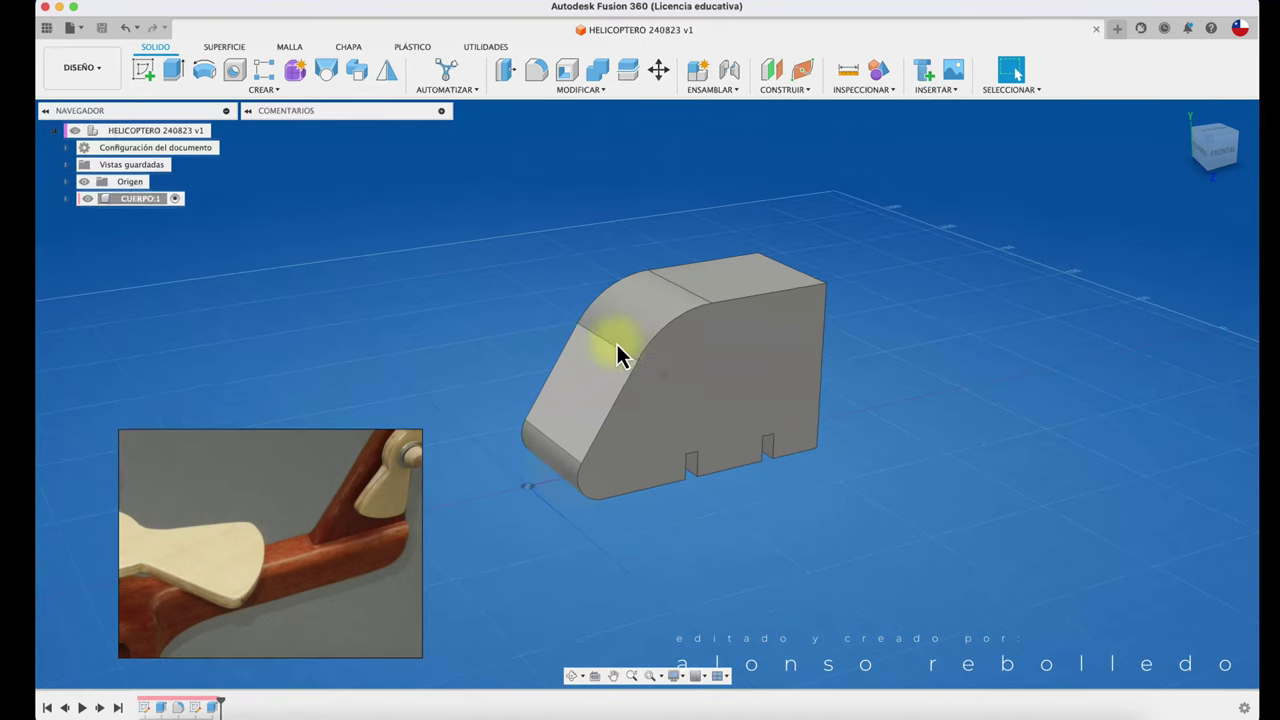
{"action": "mouse_move", "coordinate": [492, 440]}
{"action": "middle_mouse_down", "text": "shift"}
{"action": "mouse_move", "coordinate": [345, 497]}
{"action": "mouse_move", "coordinate": [700, 343]}
{"action": "mouse_move", "coordinate": [737, 349]}
{"action": "mouse_move", "coordinate": [495, 278]}
{"action": "middle_mouse_up", "text": "shift"}
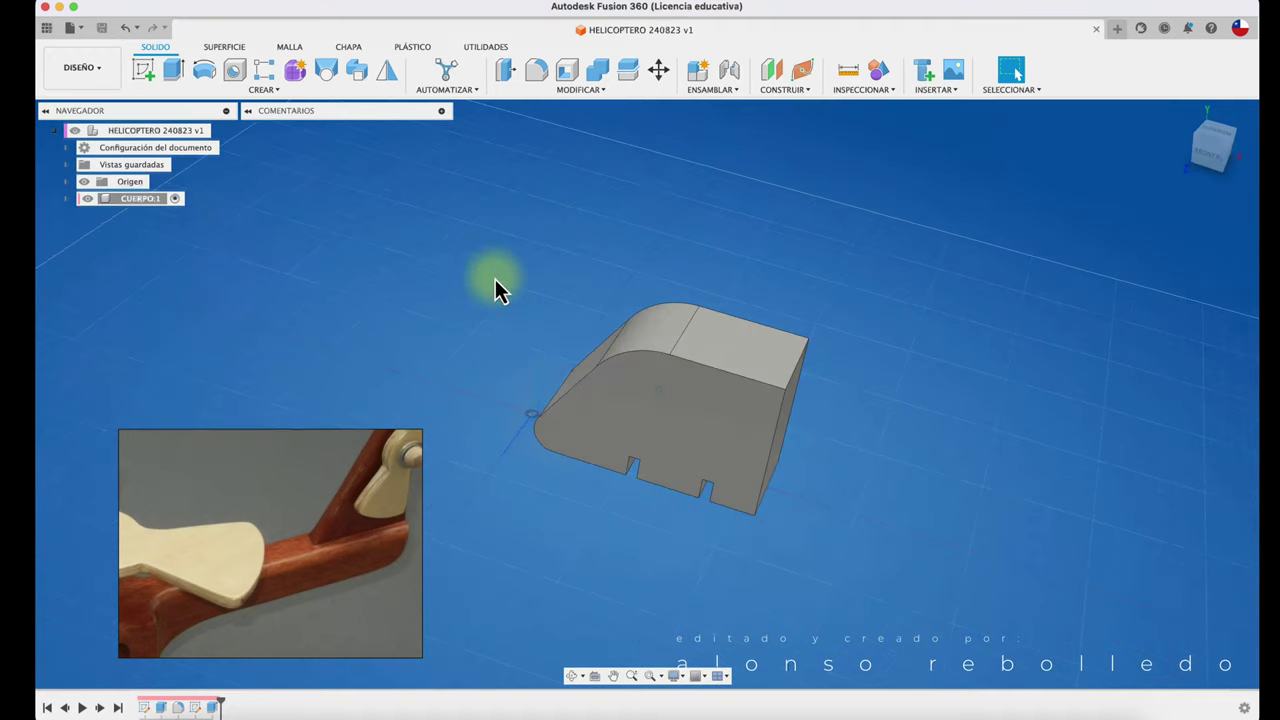
{"action": "left_click", "coordinate": [146, 73]}
{"action": "left_click", "coordinate": [757, 340]}
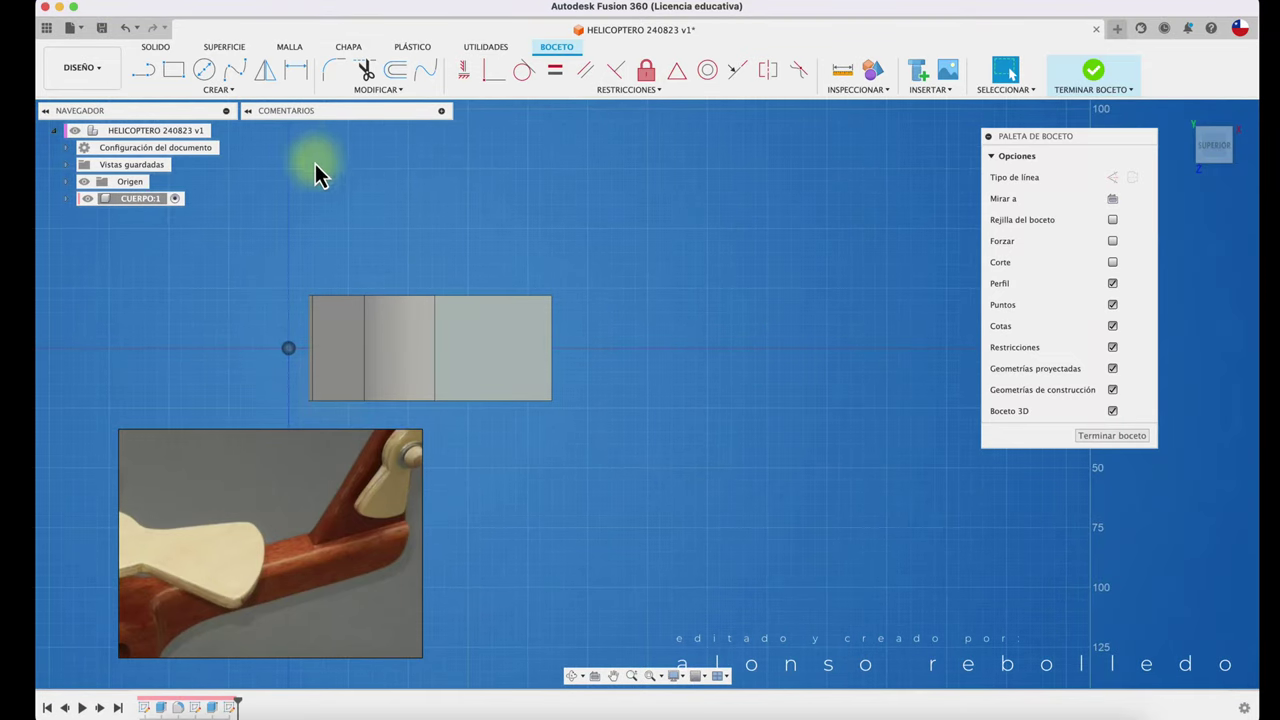
{"action": "left_click", "coordinate": [147, 72]}
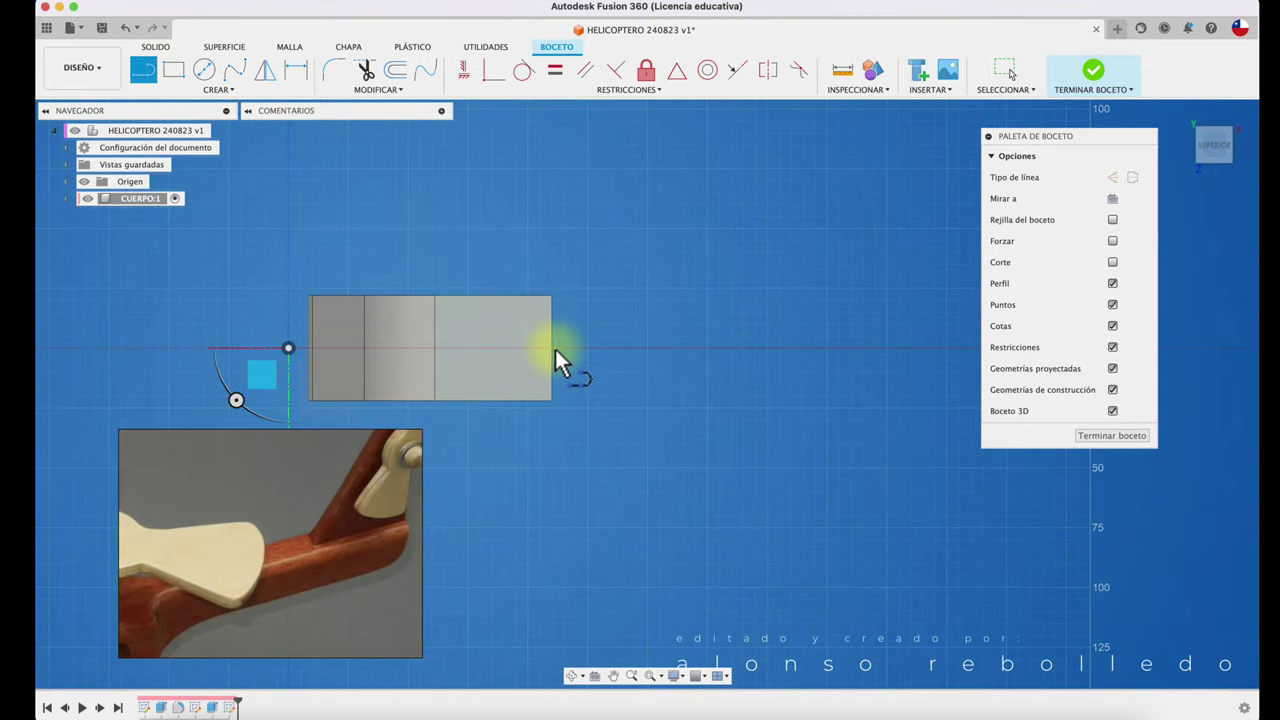
{"action": "mouse_move", "coordinate": [551, 349]}
{"action": "left_mouse_down"}
{"action": "mouse_move", "coordinate": [767, 362]}
{"action": "mouse_move", "coordinate": [791, 350]}
{"action": "left_mouse_up"}
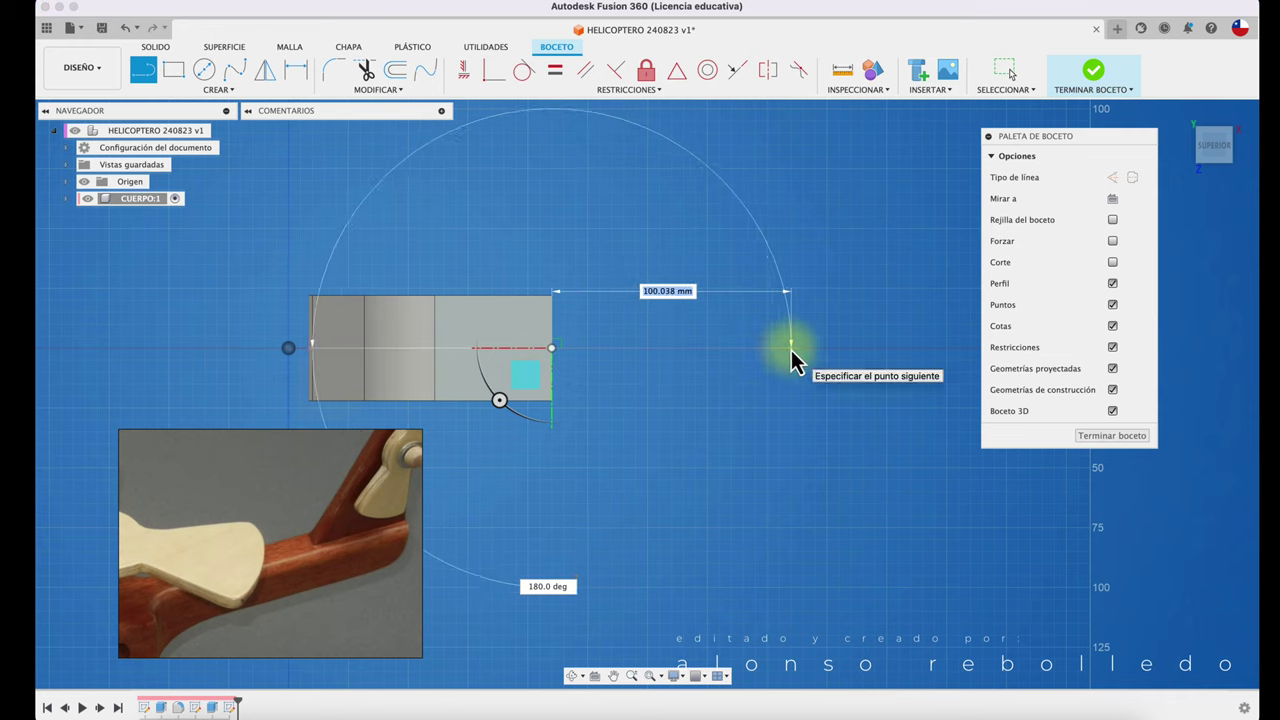
{"action": "key", "text": "Escape"}
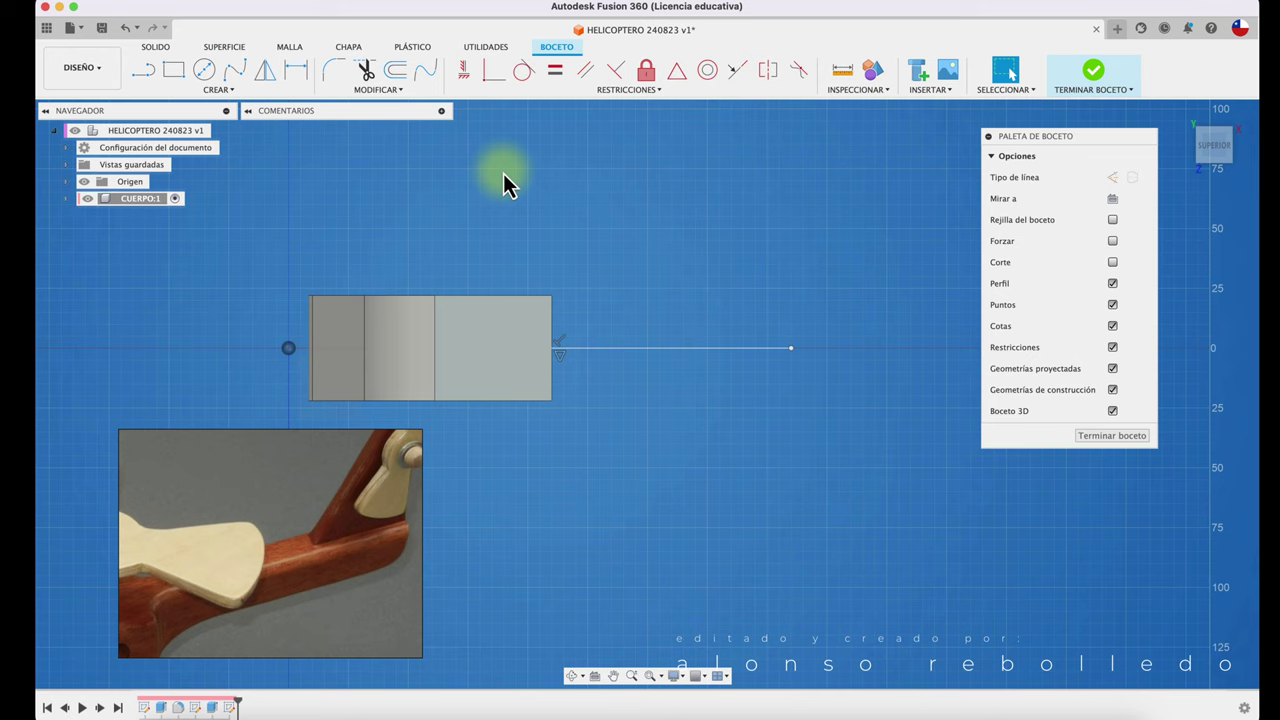
- Offset the horizontal line by 5 mm both above and below
{"action": "left_click", "coordinate": [397, 80]}
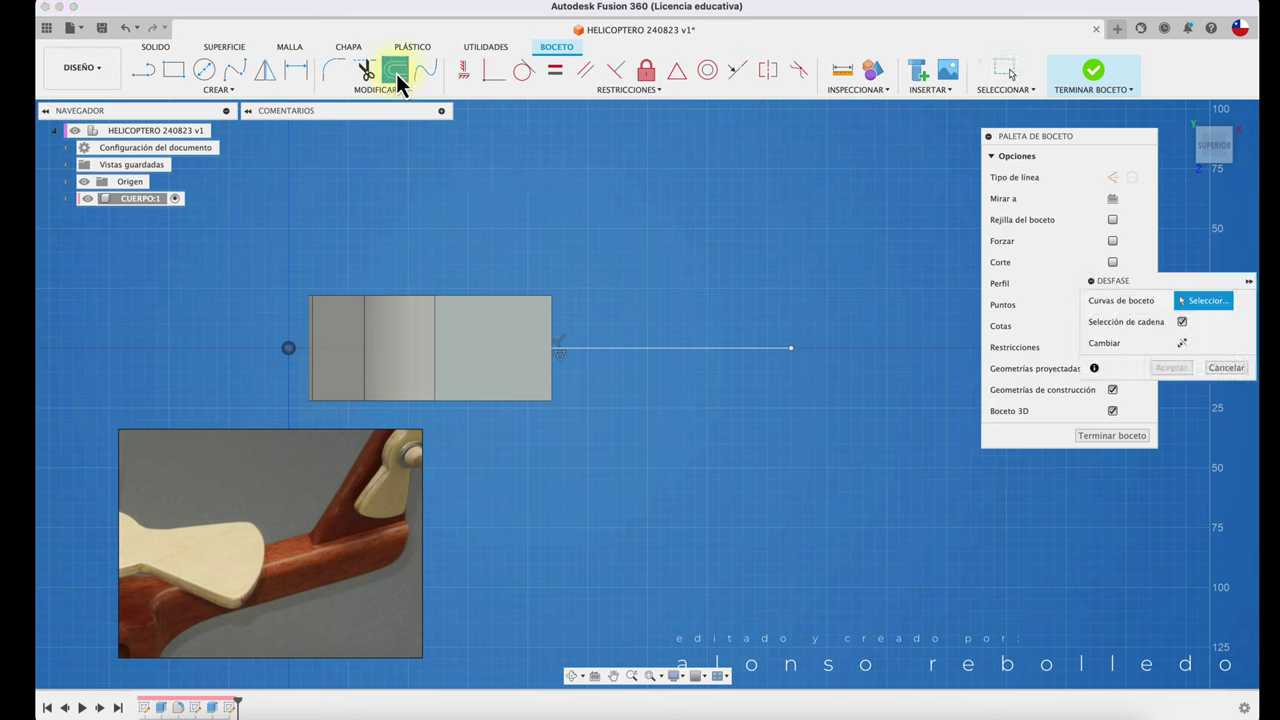
{"action": "left_click", "coordinate": [630, 348]}
{"action": "left_click_drag", "start_coordinate": [644, 355], "coordinate": [642, 333]}
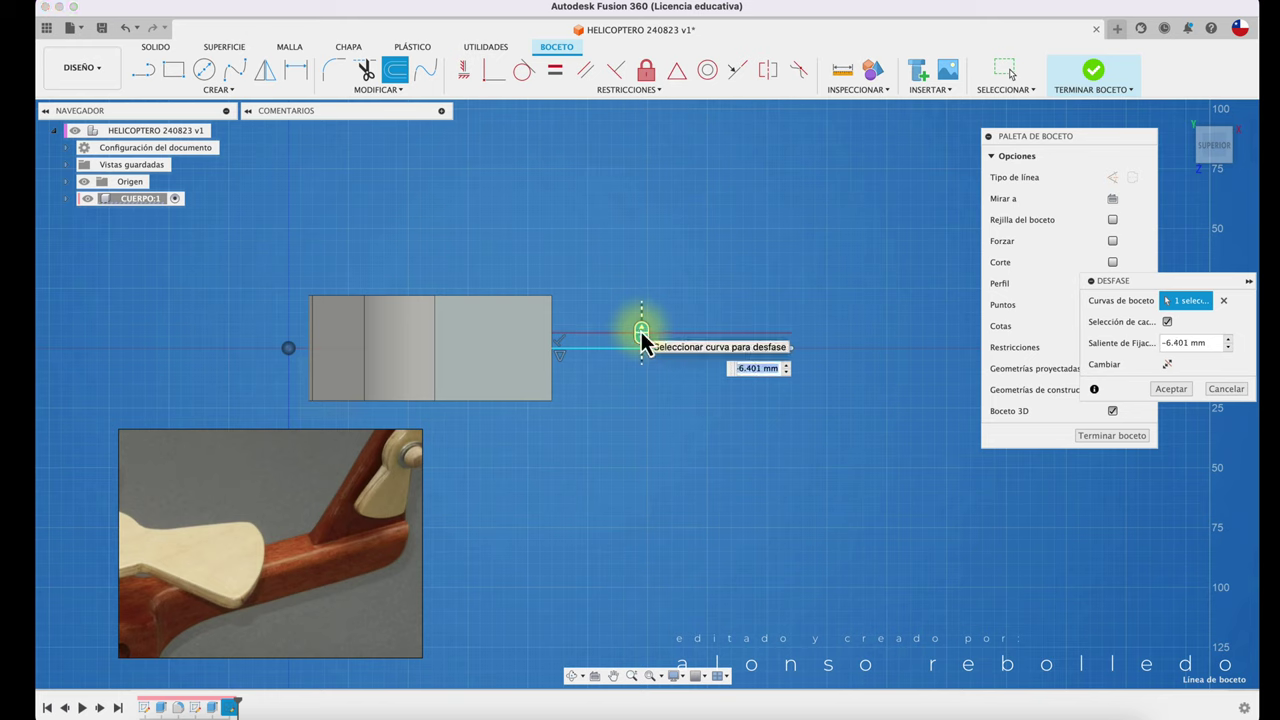
{"action": "type", "text": "-5"}
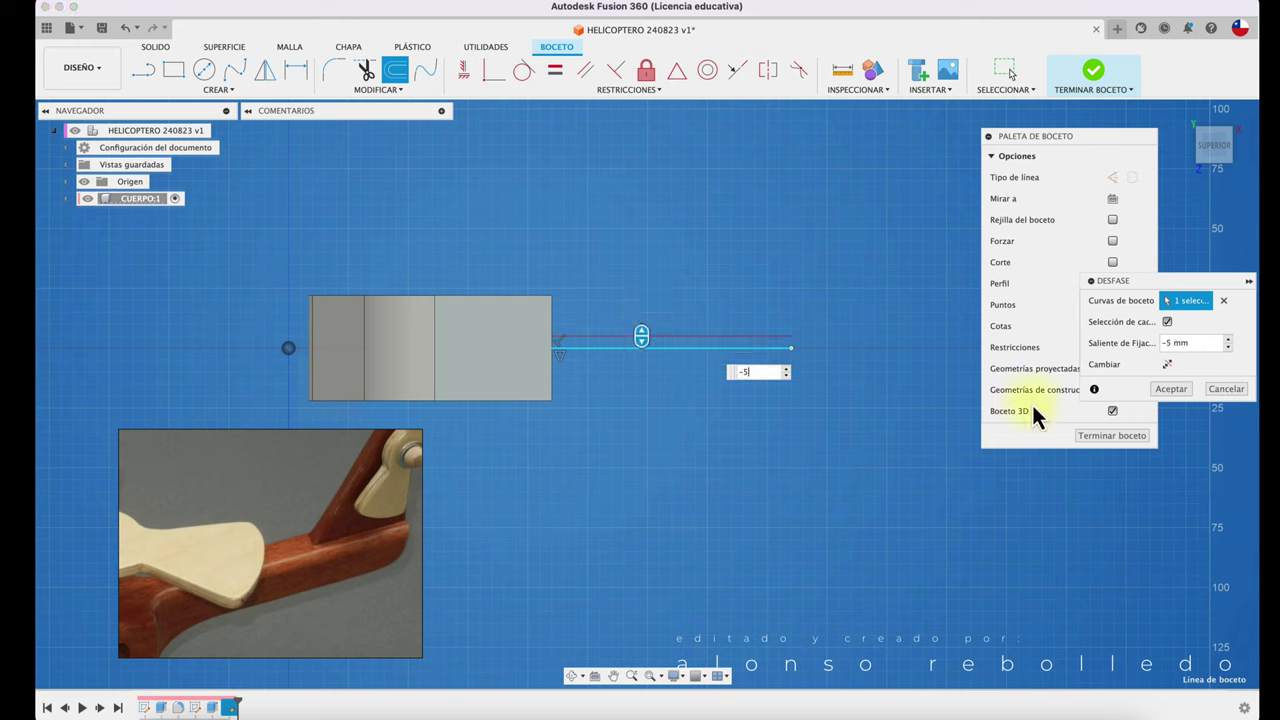
{"action": "left_click", "coordinate": [1165, 390]}
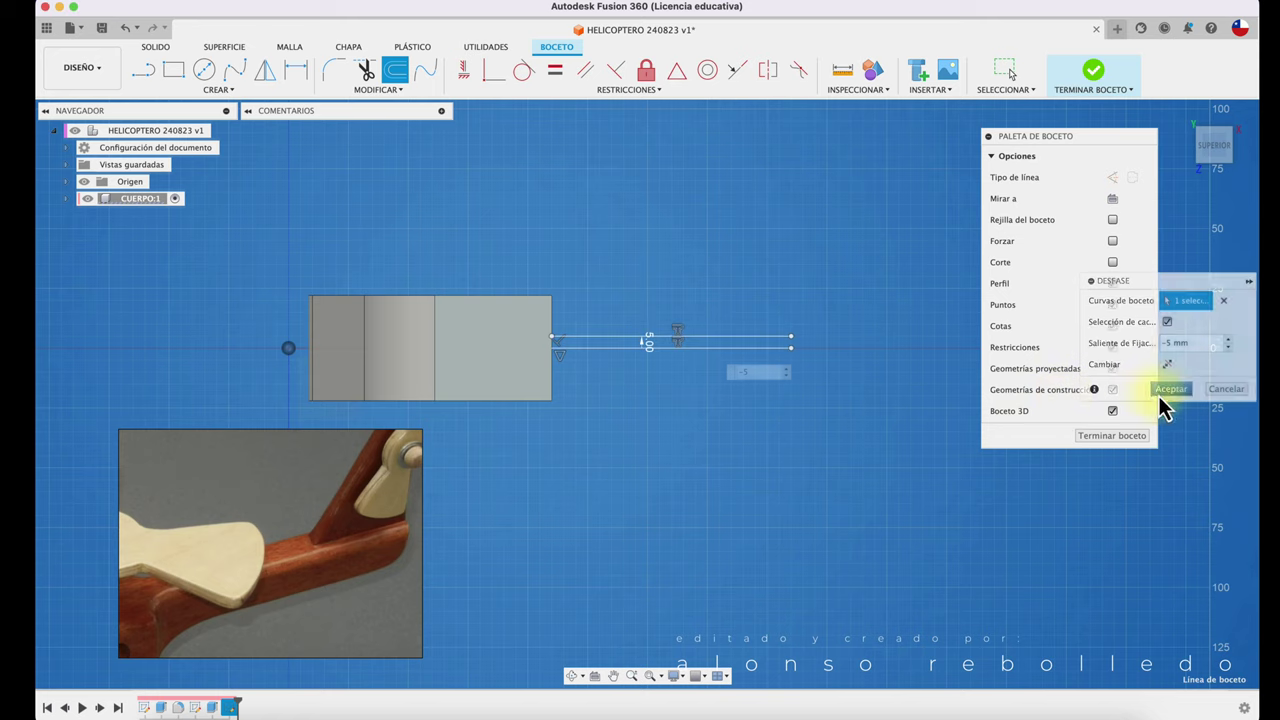
{"action": "left_click", "coordinate": [393, 68]}
{"action": "left_click", "coordinate": [616, 358]}
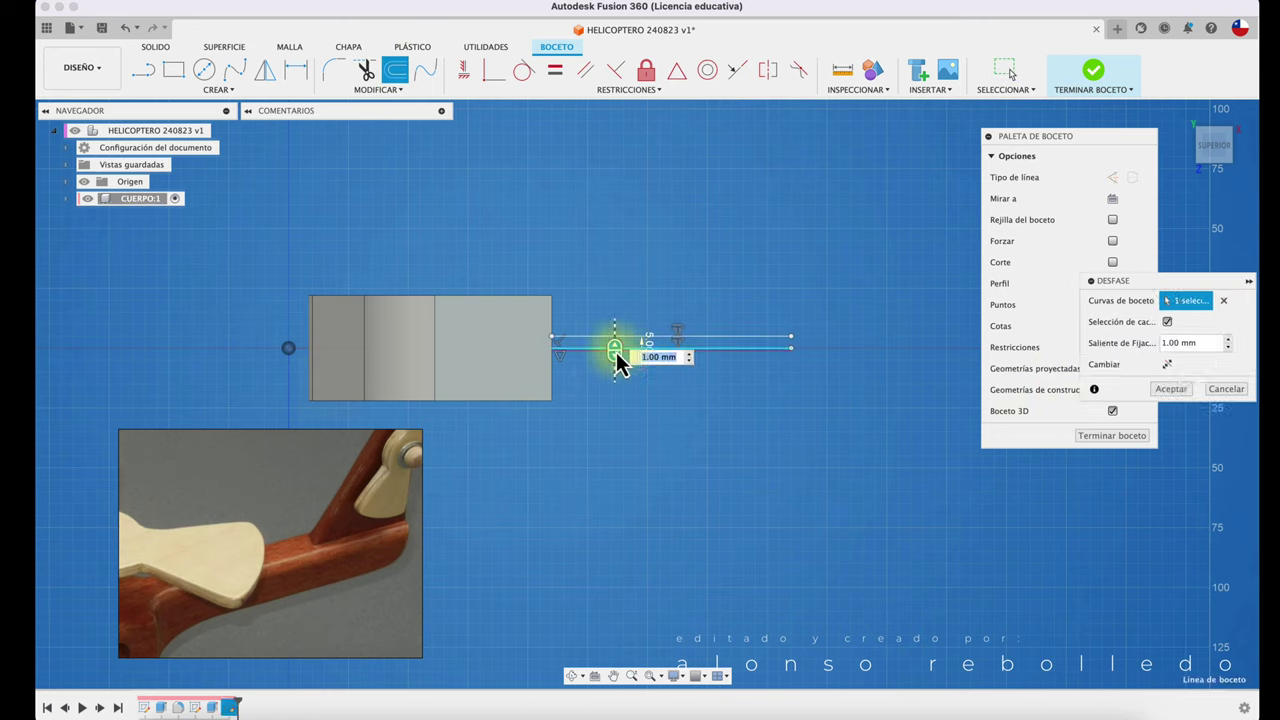
{"action": "type", "text": "5"}
{"action": "key", "text": "Return"}
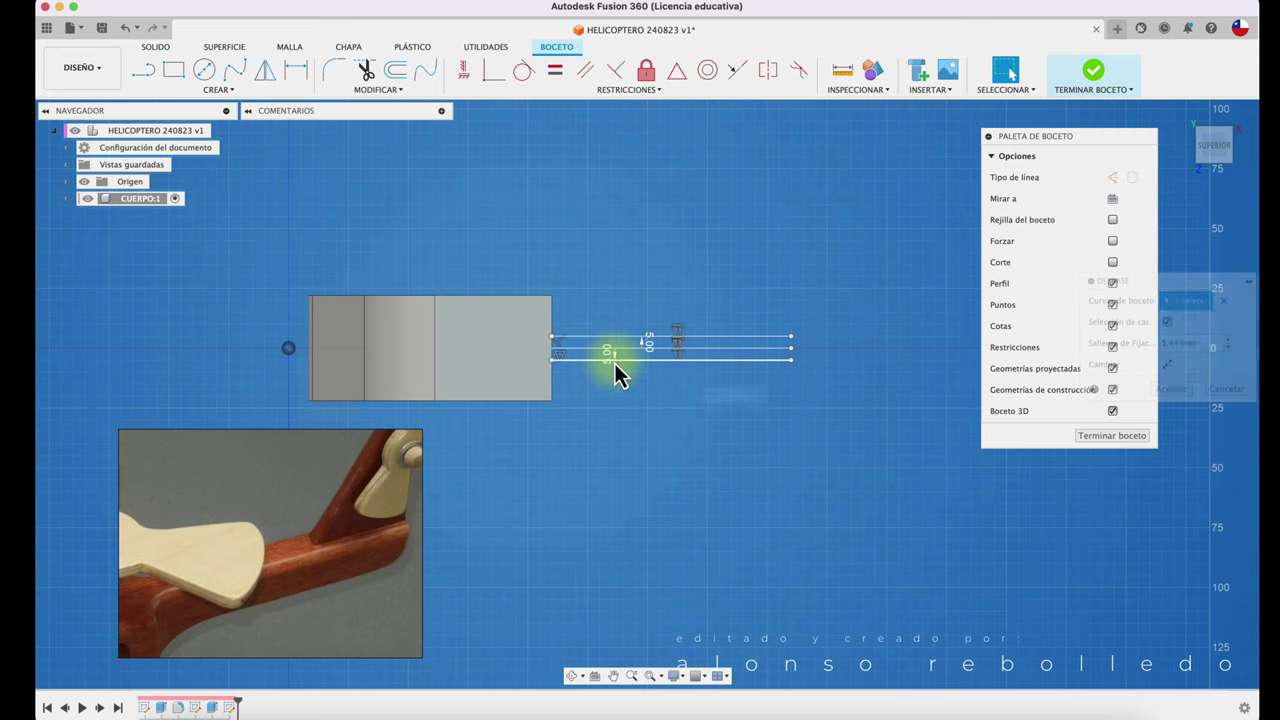
- Close the strip's outer end with a vertical line and delete the middle line
{"action": "key", "text": "l"}
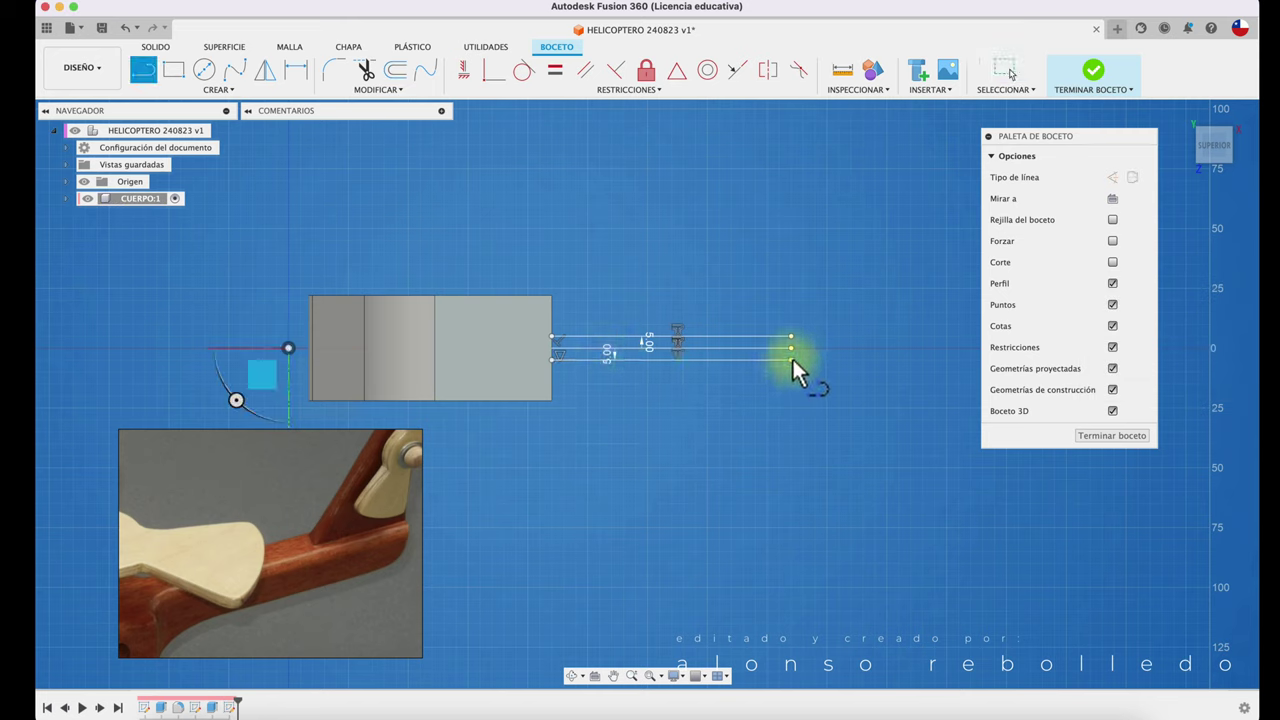
{"action": "scroll", "coordinate": [792, 357], "scroll_direction": "up", "scroll_amount": 3}
{"action": "left_click", "coordinate": [883, 340]}
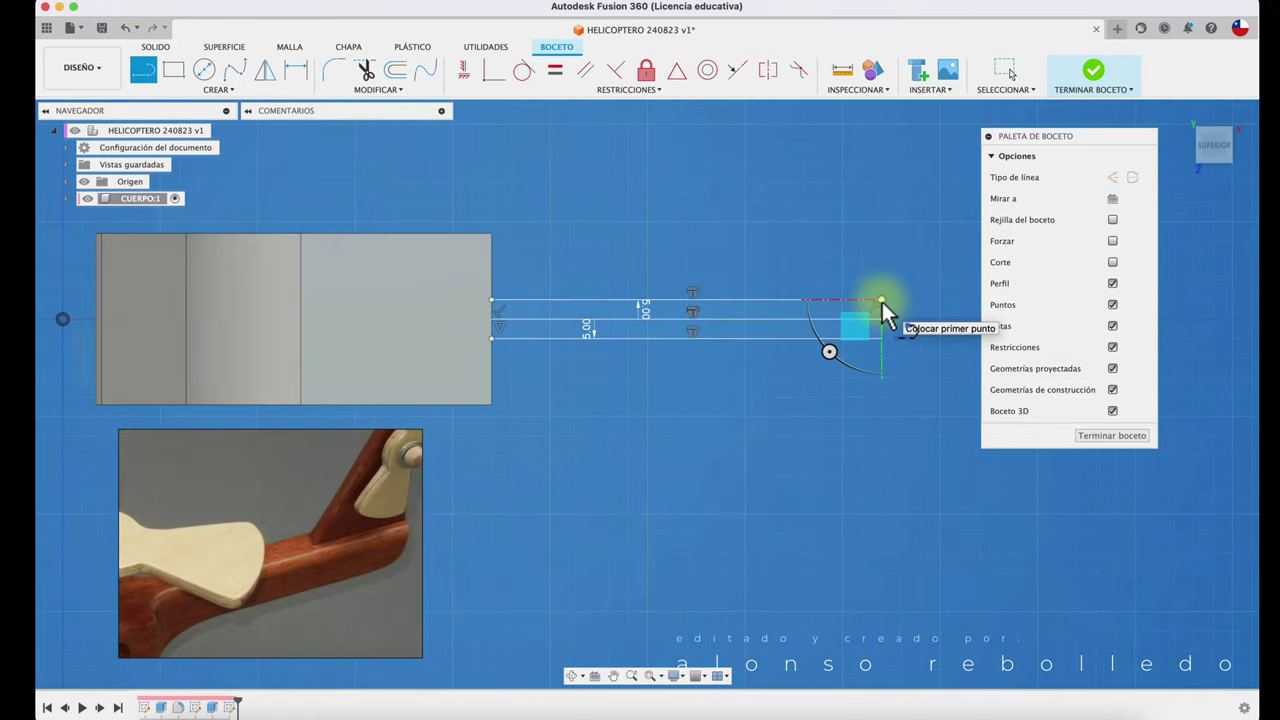
{"action": "left_click", "coordinate": [882, 302]}
{"action": "key", "text": "Escape"}
{"action": "left_click", "coordinate": [810, 327]}
{"action": "left_click", "coordinate": [806, 320]}
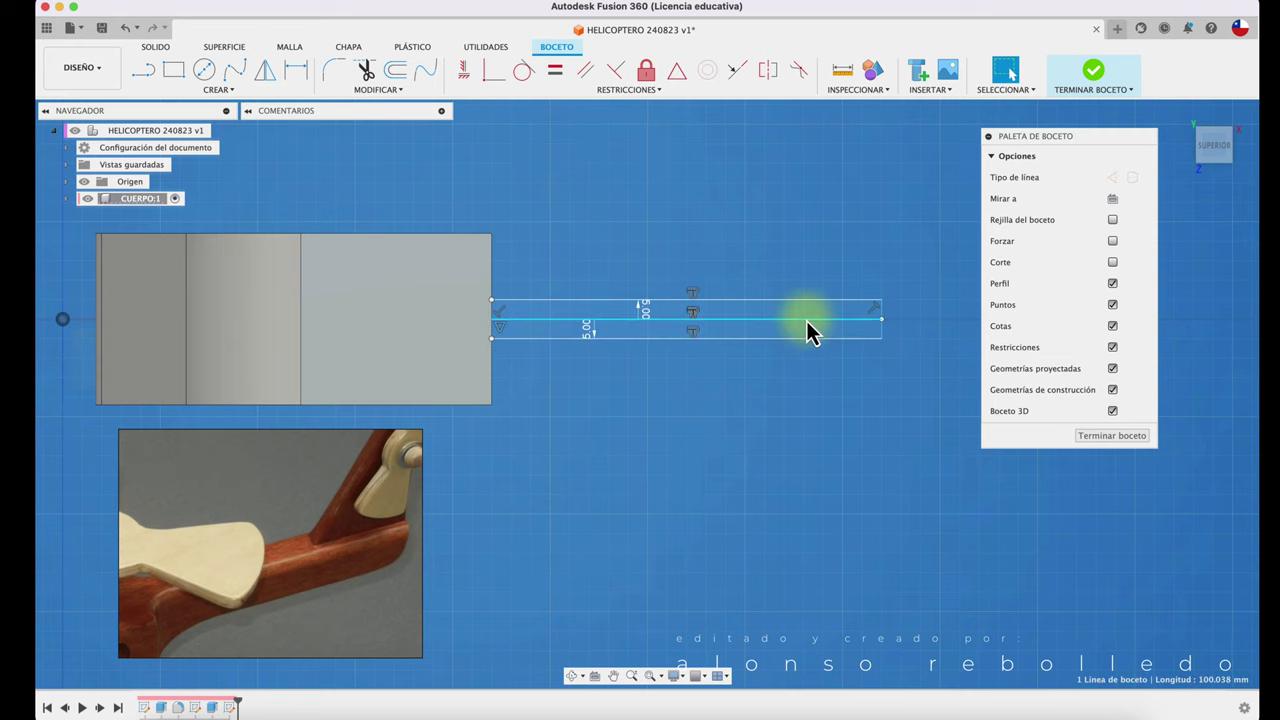
{"action": "key", "text": "Delete"}
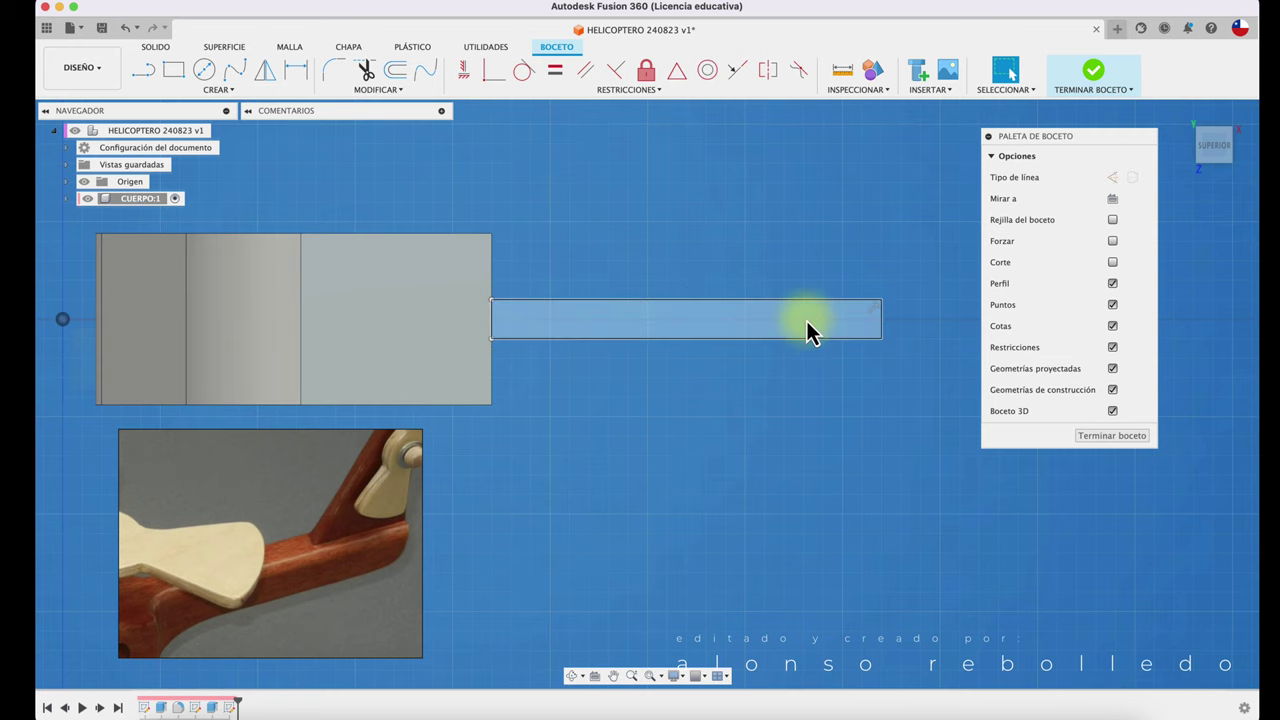
{"action": "middle_click_drag", "start_coordinate": [779, 379], "coordinate": [701, 455], "text": "shift"}
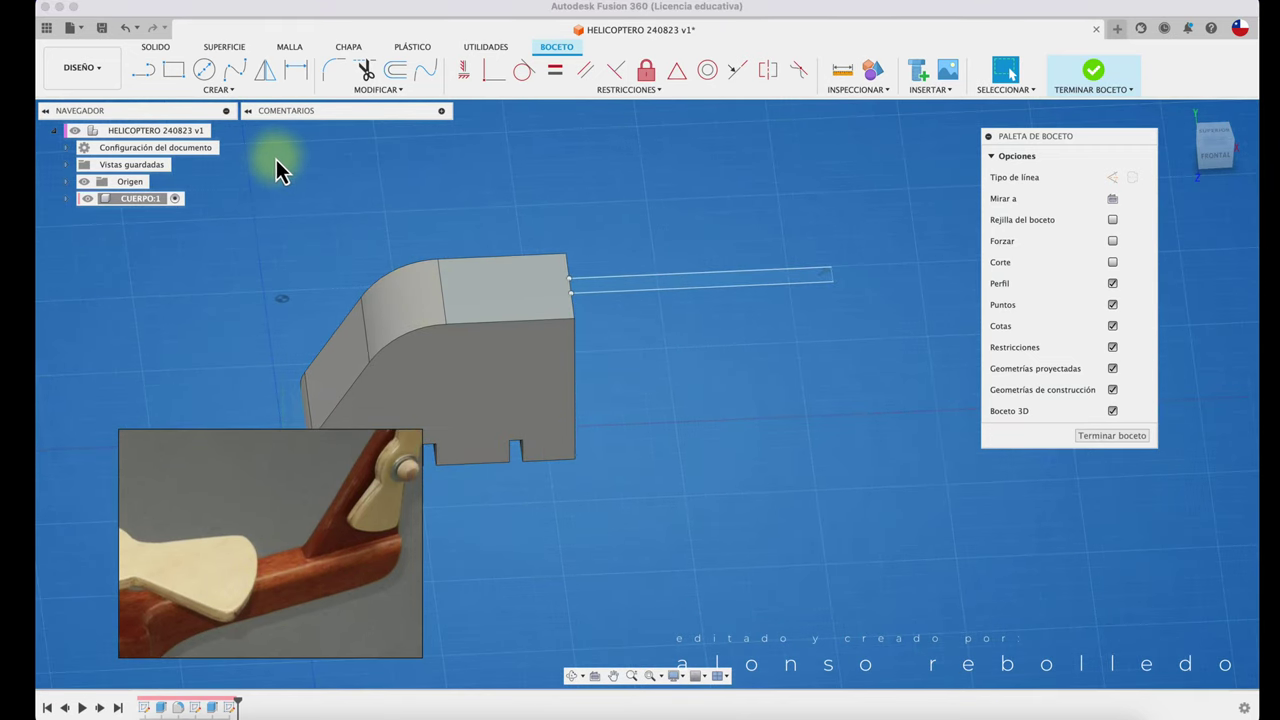
{"action": "left_click", "coordinate": [208, 72]}
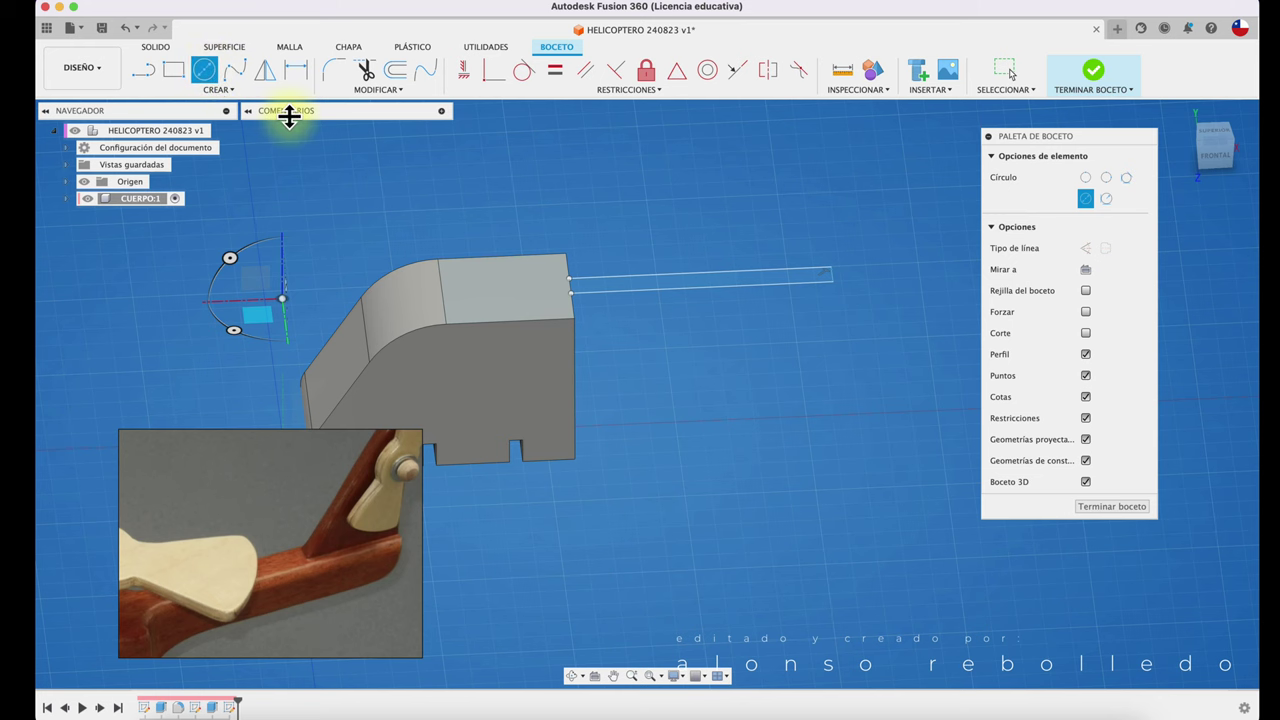
- Extrude the thin strip profile 15 mm, joined to the body as the tail boom
{"action": "key", "text": "Escape"}
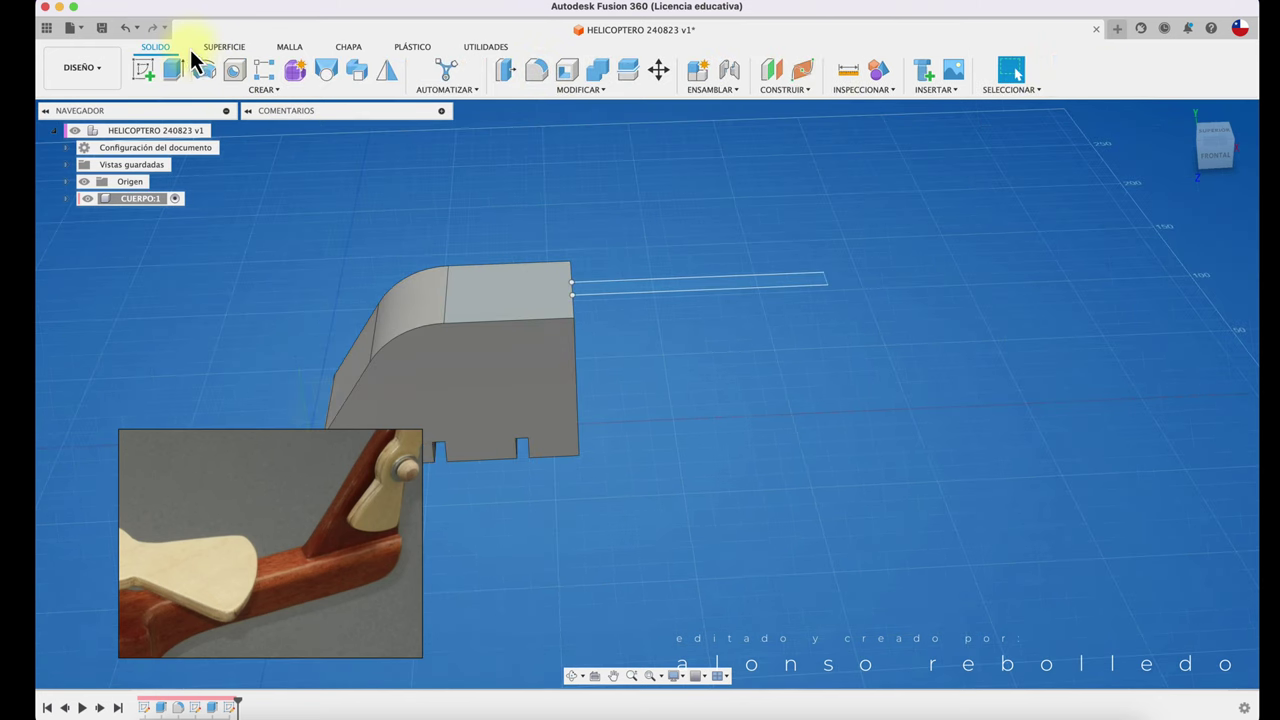
{"action": "left_click", "coordinate": [175, 70]}
{"action": "left_click", "coordinate": [660, 287]}
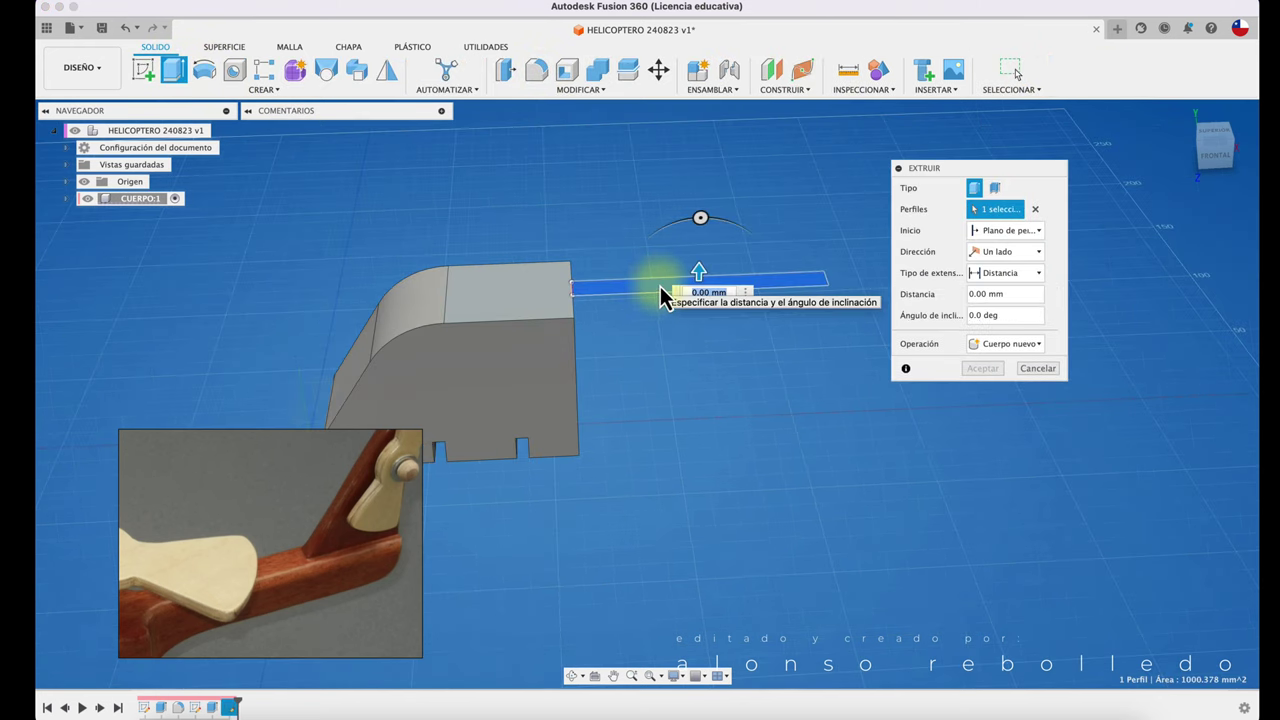
{"action": "left_click_drag", "start_coordinate": [706, 285], "coordinate": [674, 337]}
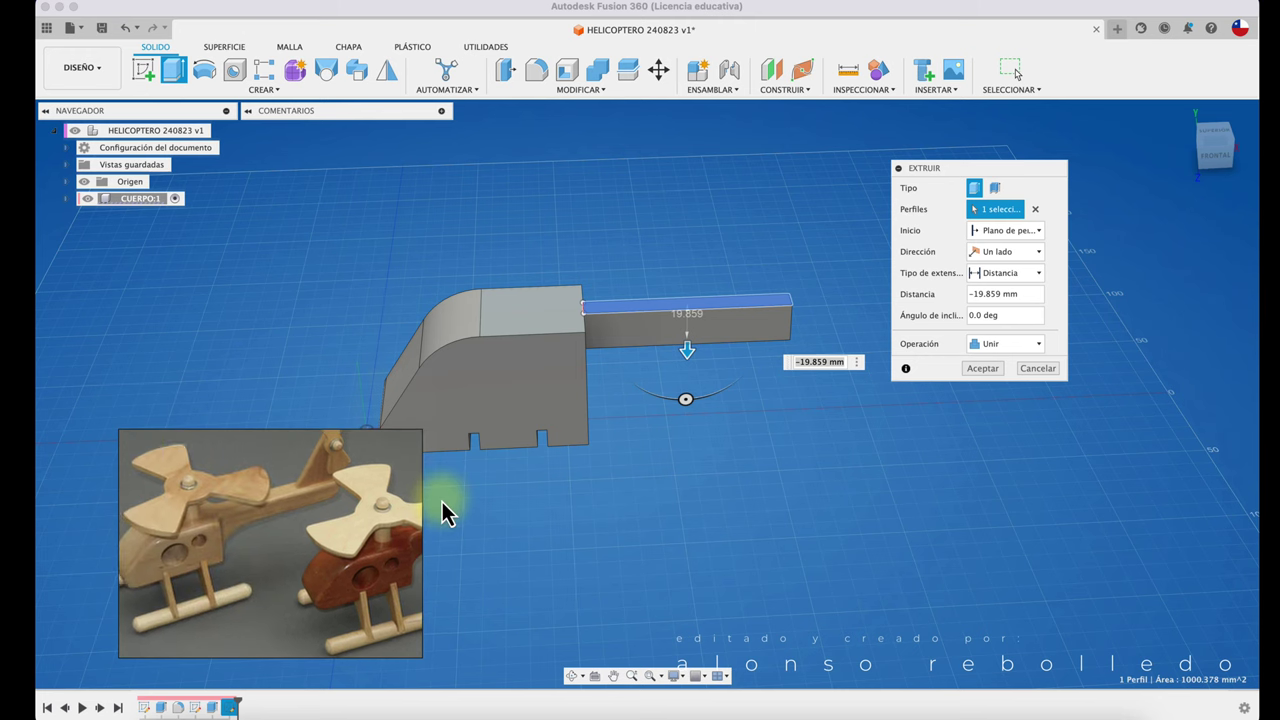
{"action": "left_click", "coordinate": [1218, 168]}
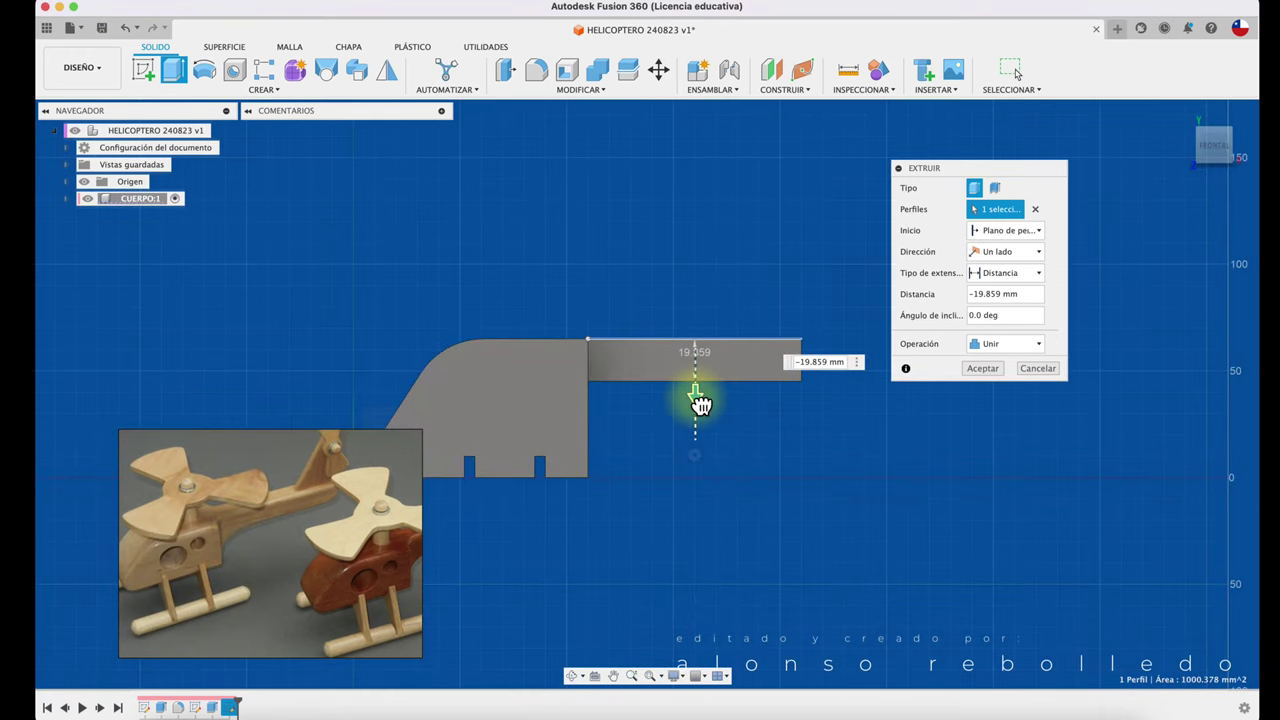
{"action": "mouse_move", "coordinate": [697, 391]}
{"action": "left_mouse_down"}
{"action": "mouse_move", "coordinate": [695, 432]}
{"action": "mouse_move", "coordinate": [698, 393]}
{"action": "left_mouse_up"}
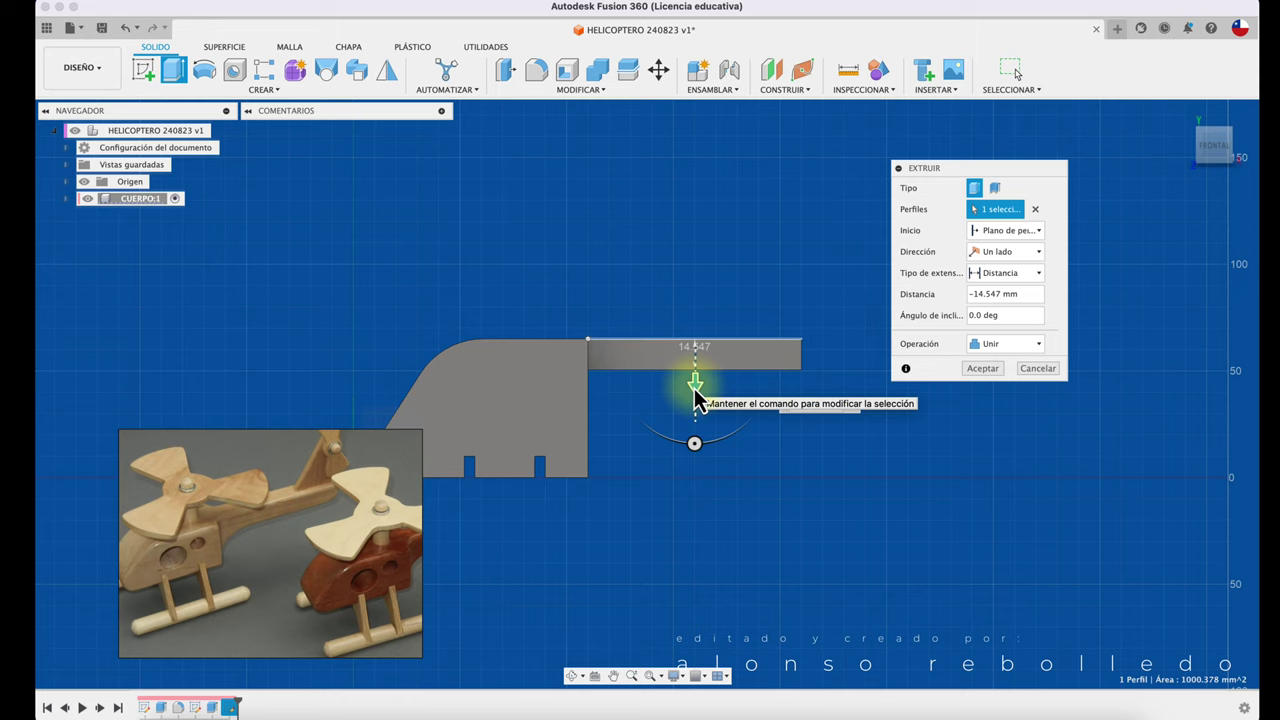
{"action": "left_click", "coordinate": [982, 368]}
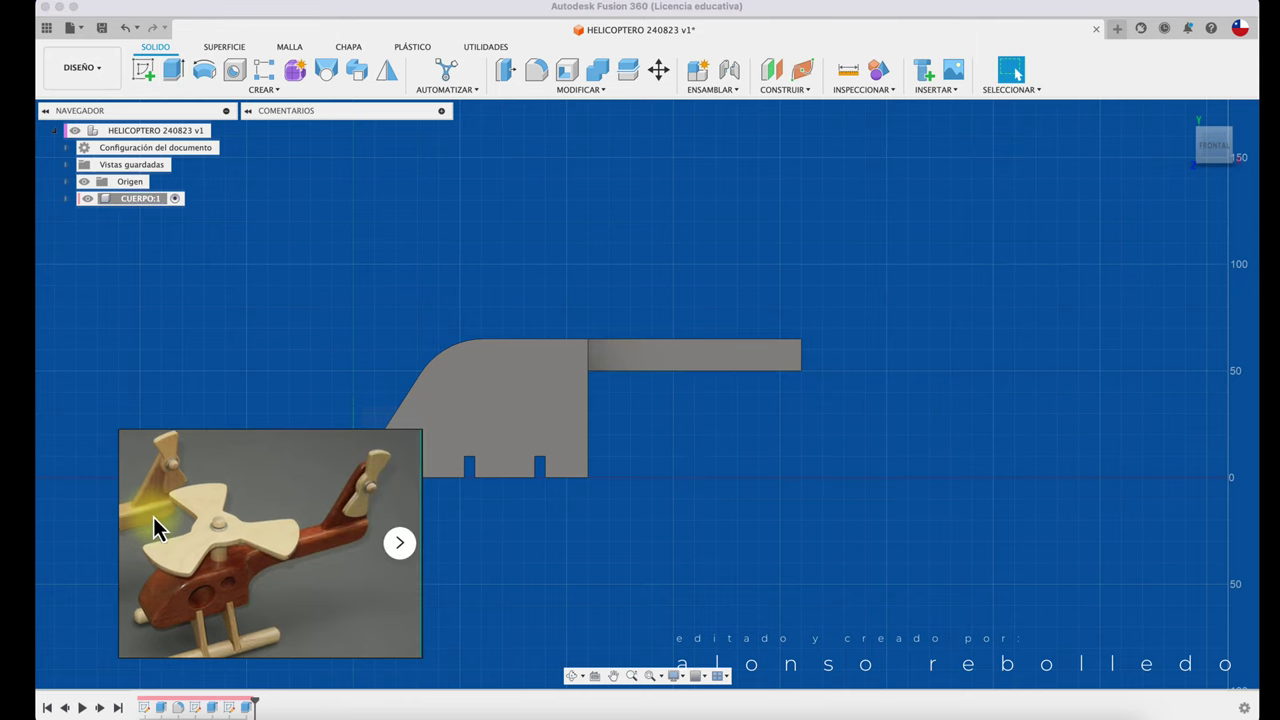
{"action": "left_click", "coordinate": [686, 394]}
{"action": "key", "text": "F6"}
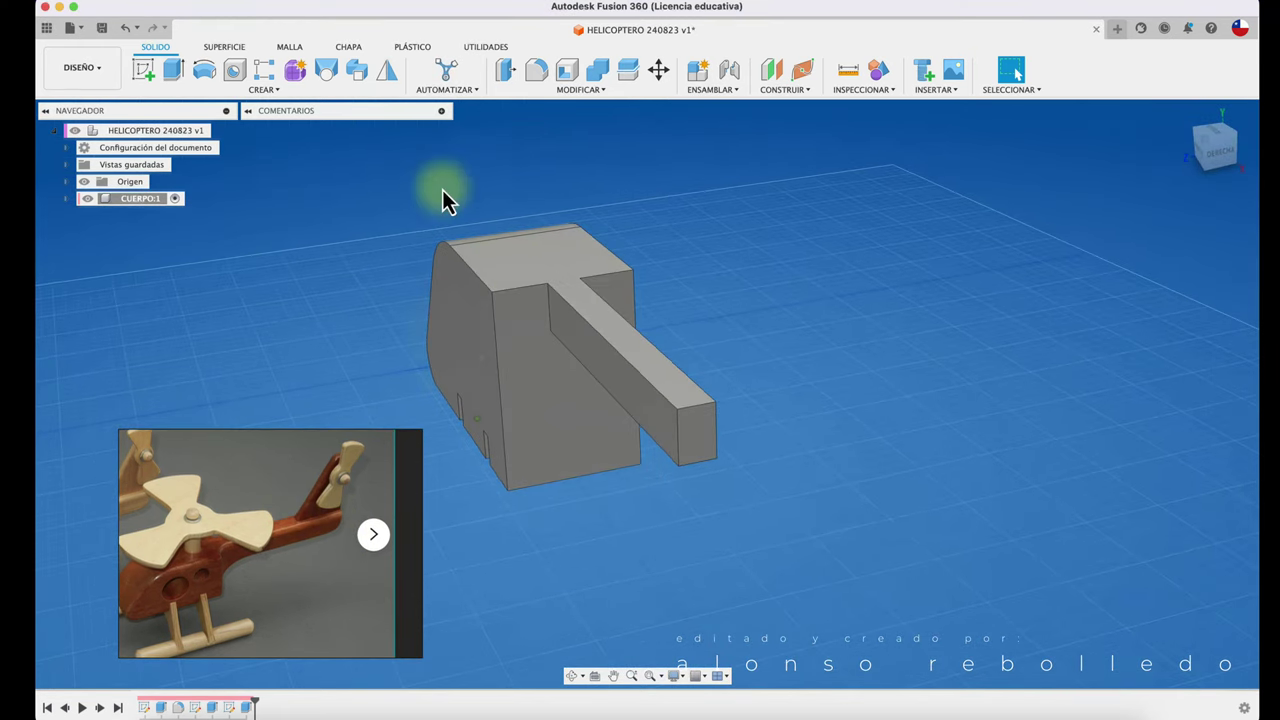
- Fillet the tail arm's end edge with a 15 mm radius
{"action": "left_click", "coordinate": [543, 75]}
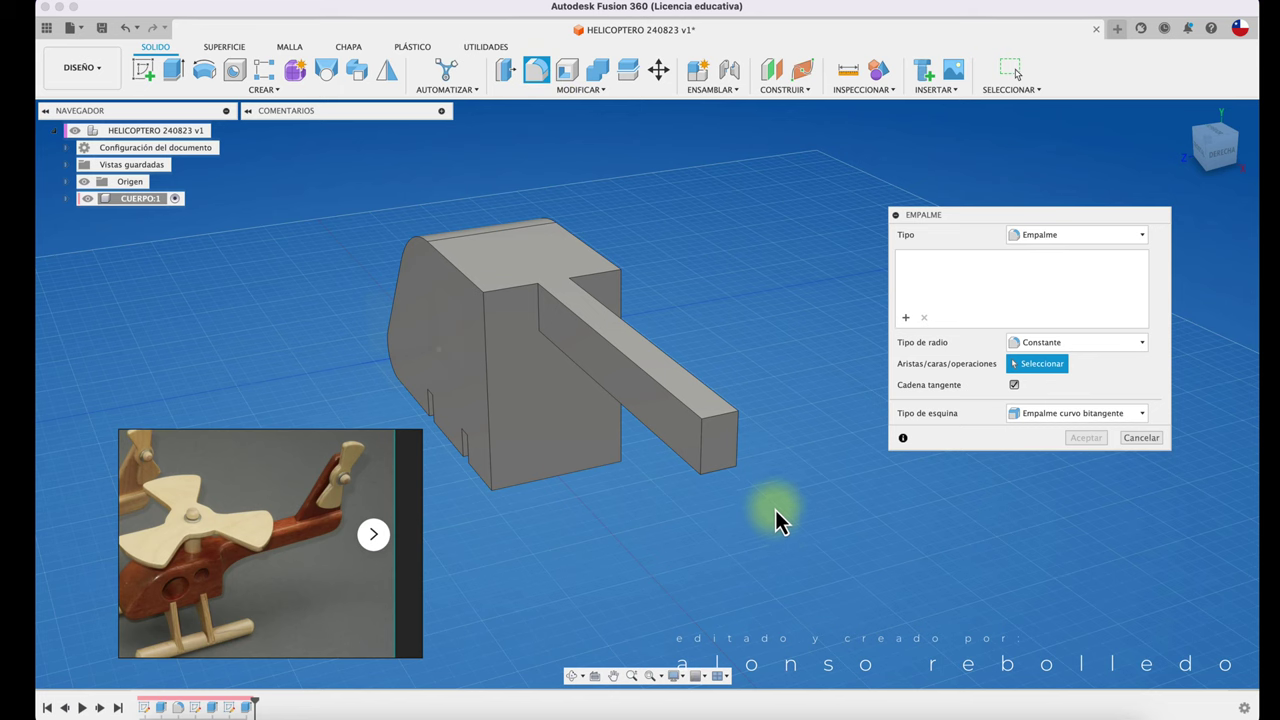
{"action": "left_click", "coordinate": [727, 472]}
{"action": "middle_click_drag", "start_coordinate": [727, 472], "coordinate": [775, 455], "text": "shift"}
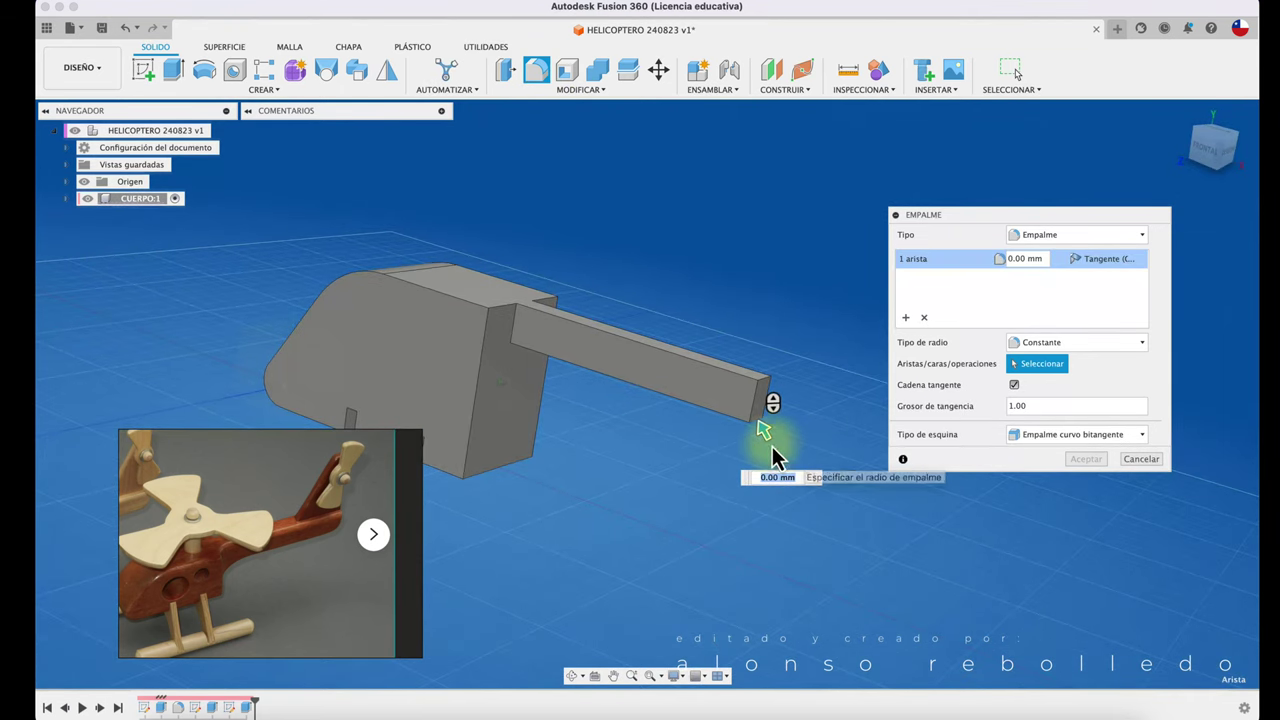
{"action": "left_click_drag", "start_coordinate": [764, 430], "coordinate": [758, 422]}
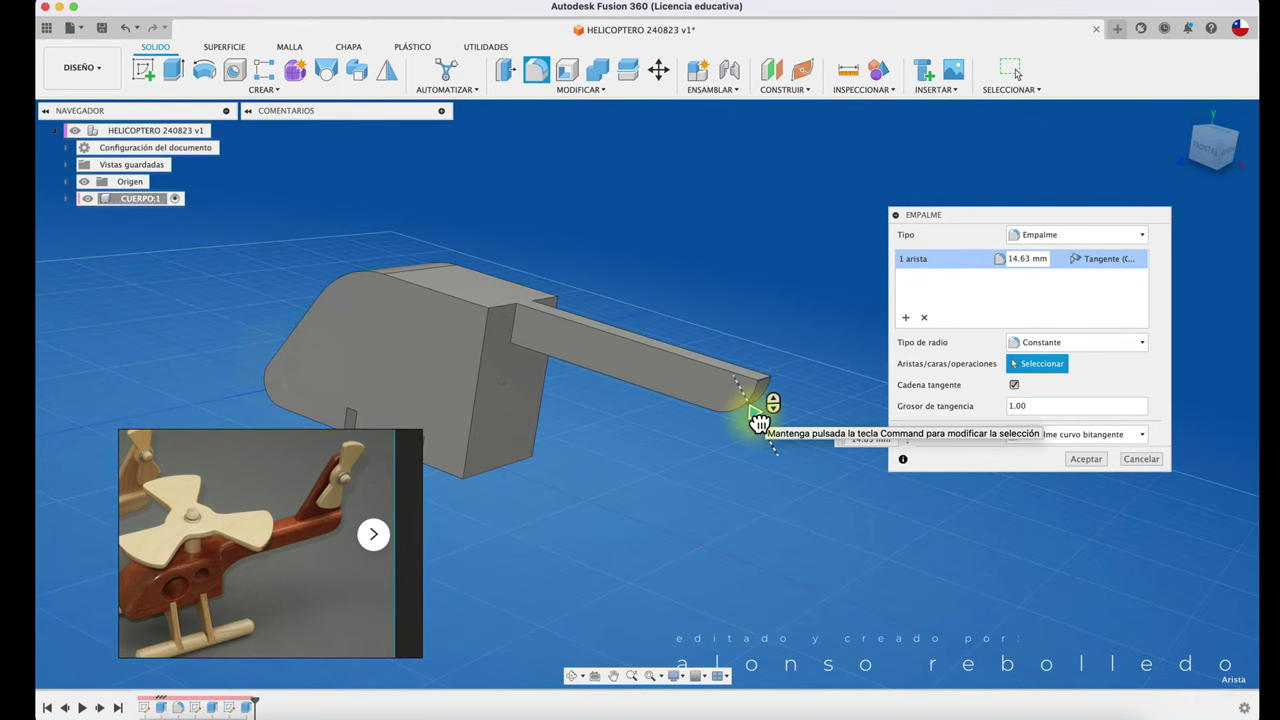
{"action": "type", "text": "15"}
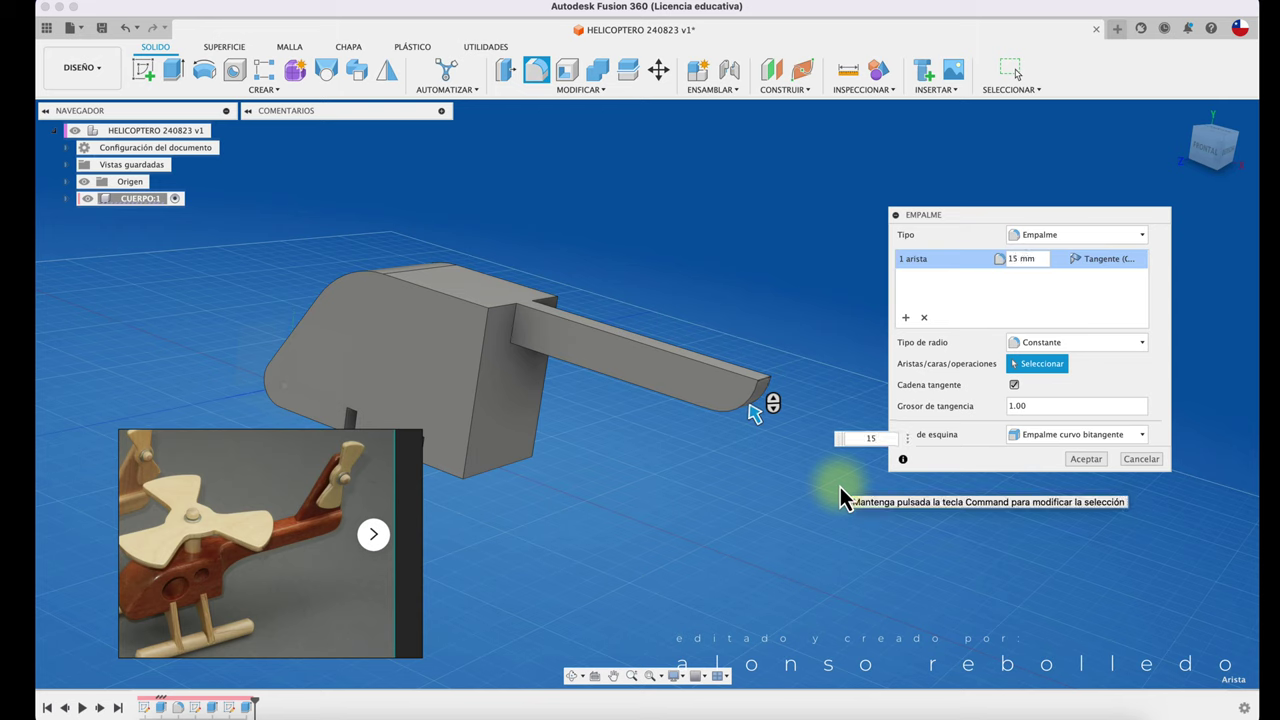
{"action": "left_click", "coordinate": [1082, 466]}
{"action": "mouse_move", "coordinate": [615, 477]}
{"action": "middle_mouse_down", "text": "shift"}
{"action": "mouse_move", "coordinate": [581, 370]}
{"action": "mouse_move", "coordinate": [537, 66]}
{"action": "middle_mouse_up", "text": "shift"}
- Fillet the corner under the arm where it meets the body at 20 mm
{"action": "left_click", "coordinate": [536, 68]}
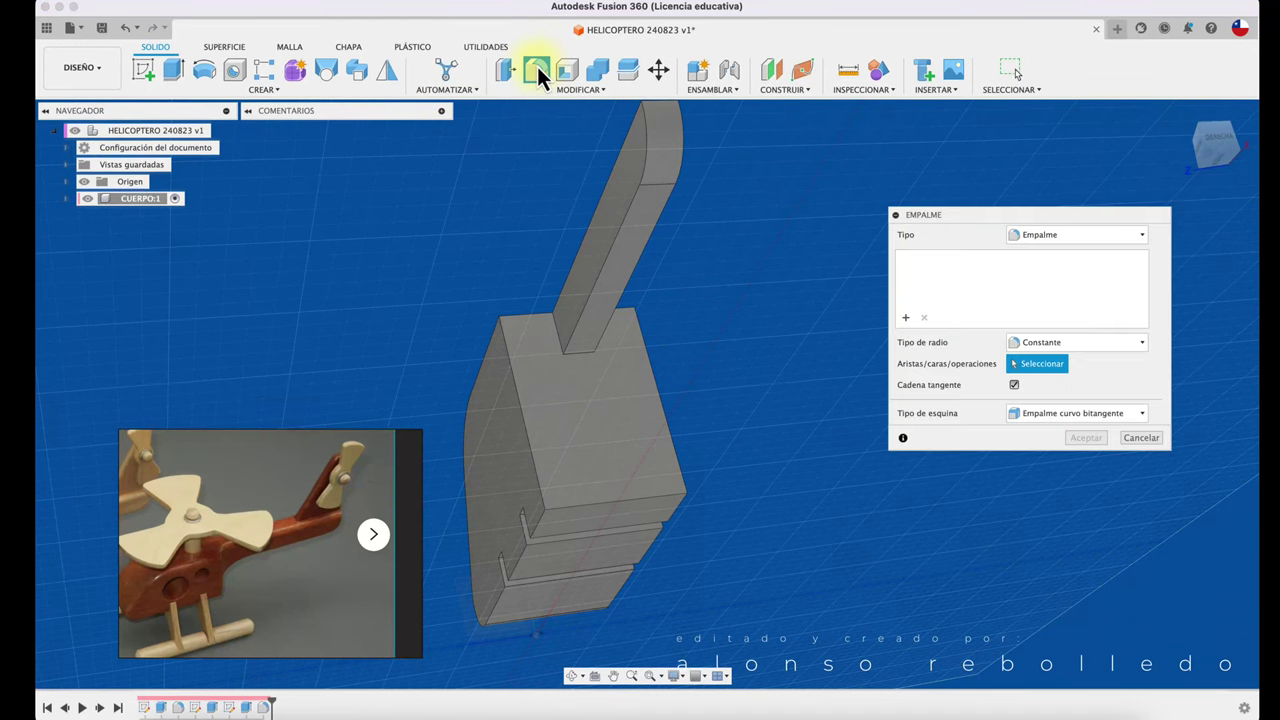
{"action": "left_click", "coordinate": [586, 362]}
{"action": "mouse_move", "coordinate": [587, 362]}
{"action": "middle_mouse_down", "text": "shift"}
{"action": "mouse_move", "coordinate": [600, 377]}
{"action": "mouse_move", "coordinate": [572, 385]}
{"action": "middle_mouse_up", "text": "shift"}
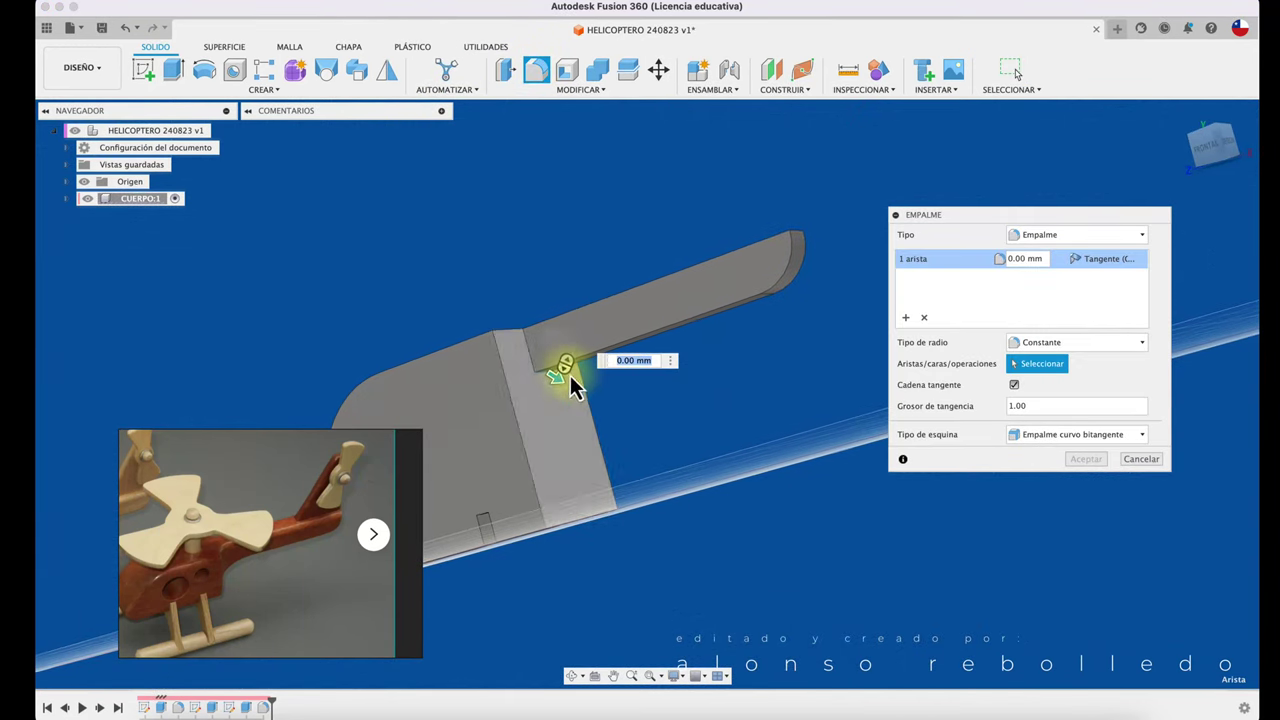
{"action": "left_click_drag", "start_coordinate": [565, 390], "coordinate": [583, 403]}
{"action": "type", "text": "2"}
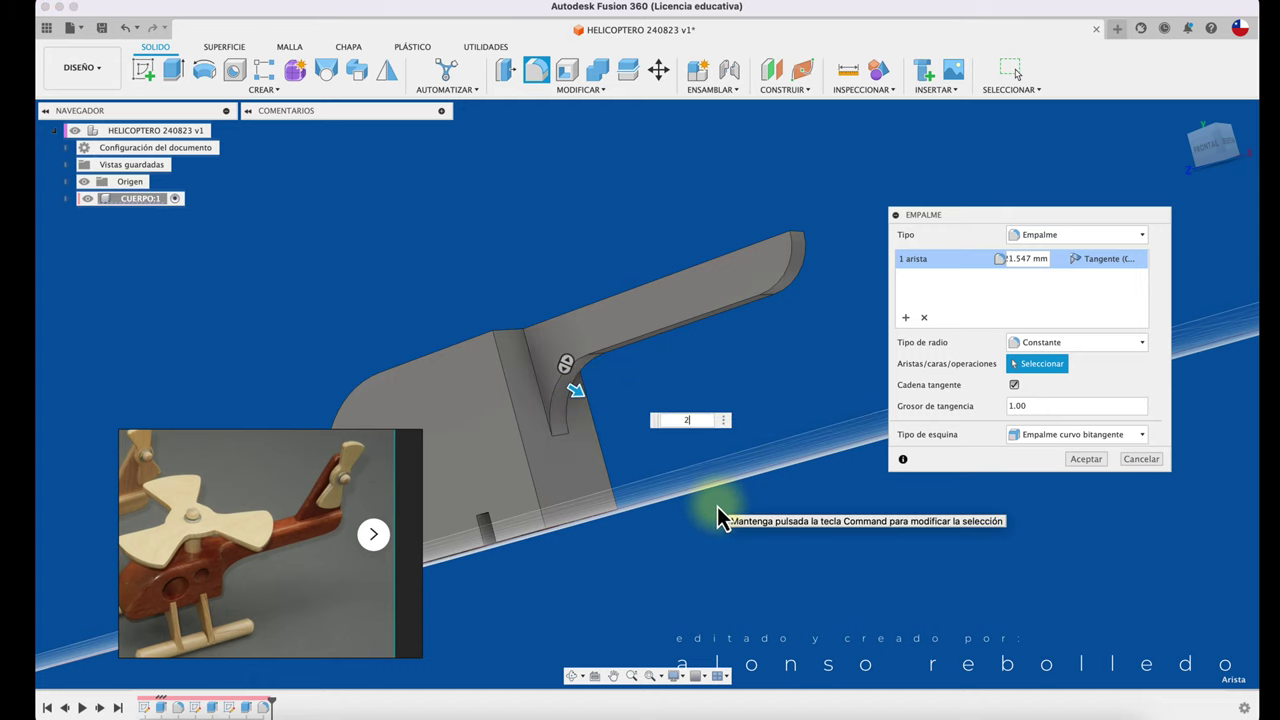
{"action": "type", "text": "0"}
{"action": "left_click", "coordinate": [1086, 459]}
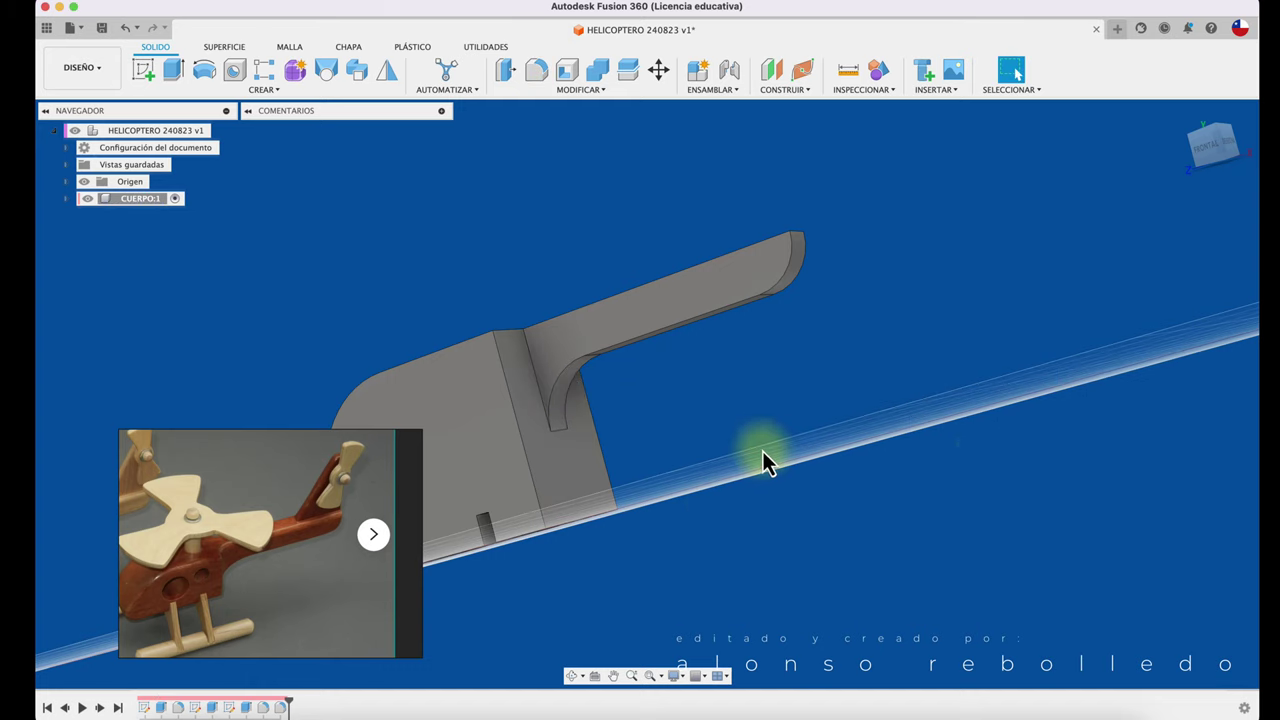
{"action": "middle_click_drag", "start_coordinate": [762, 462], "coordinate": [638, 393], "text": "shift"}
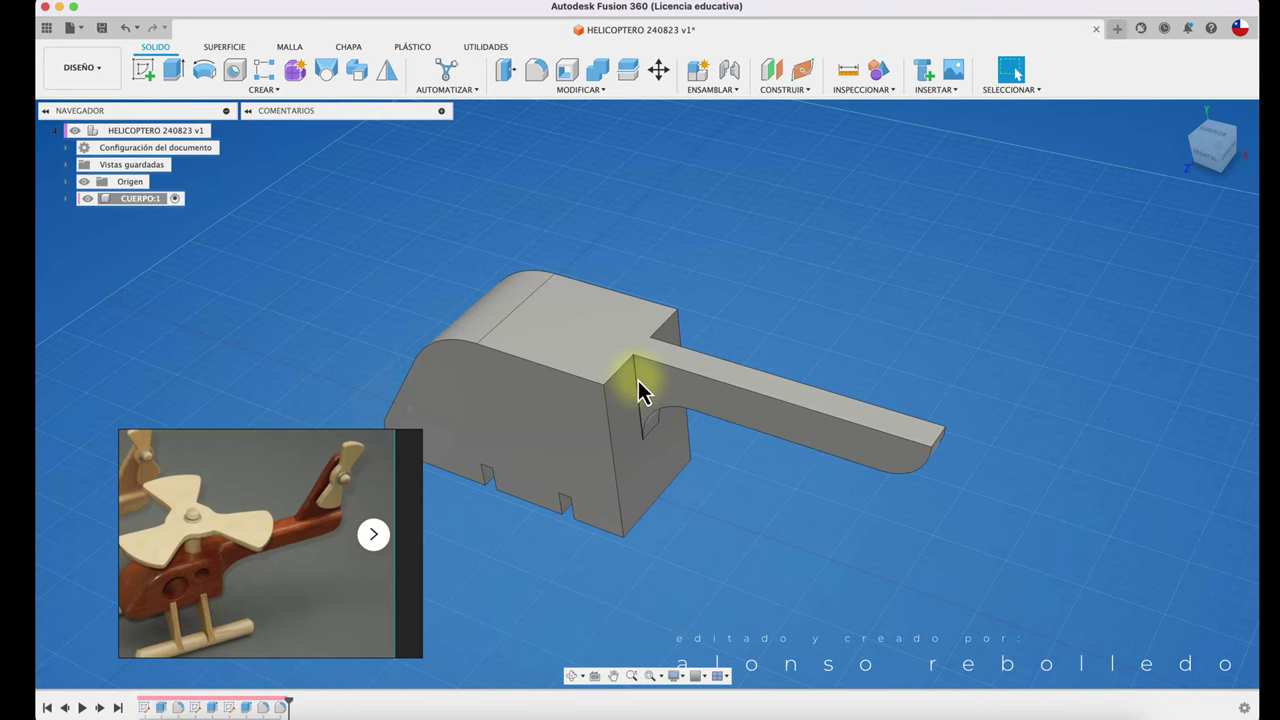
- Apply 10 mm fillets to both edges where the tail boom meets the body's back face
{"action": "left_click", "coordinate": [536, 72]}
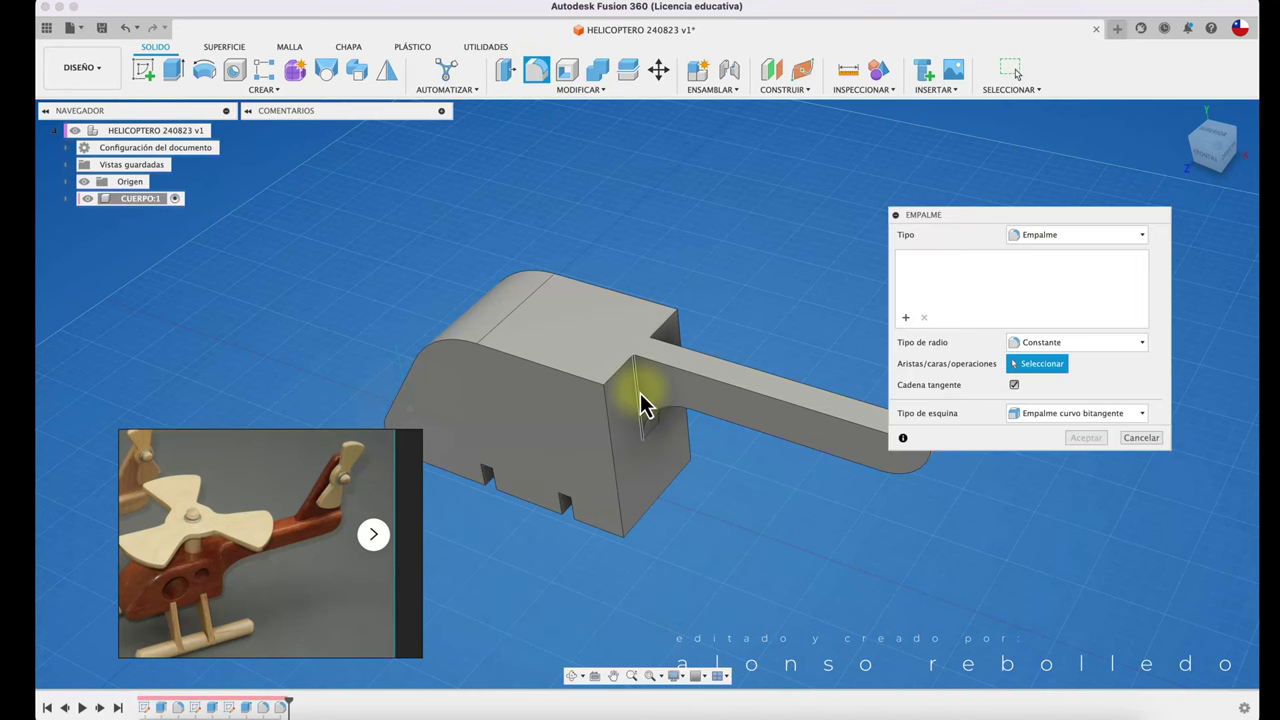
{"action": "left_click", "coordinate": [640, 393]}
{"action": "middle_click_drag", "start_coordinate": [640, 393], "coordinate": [639, 392], "text": "shift"}
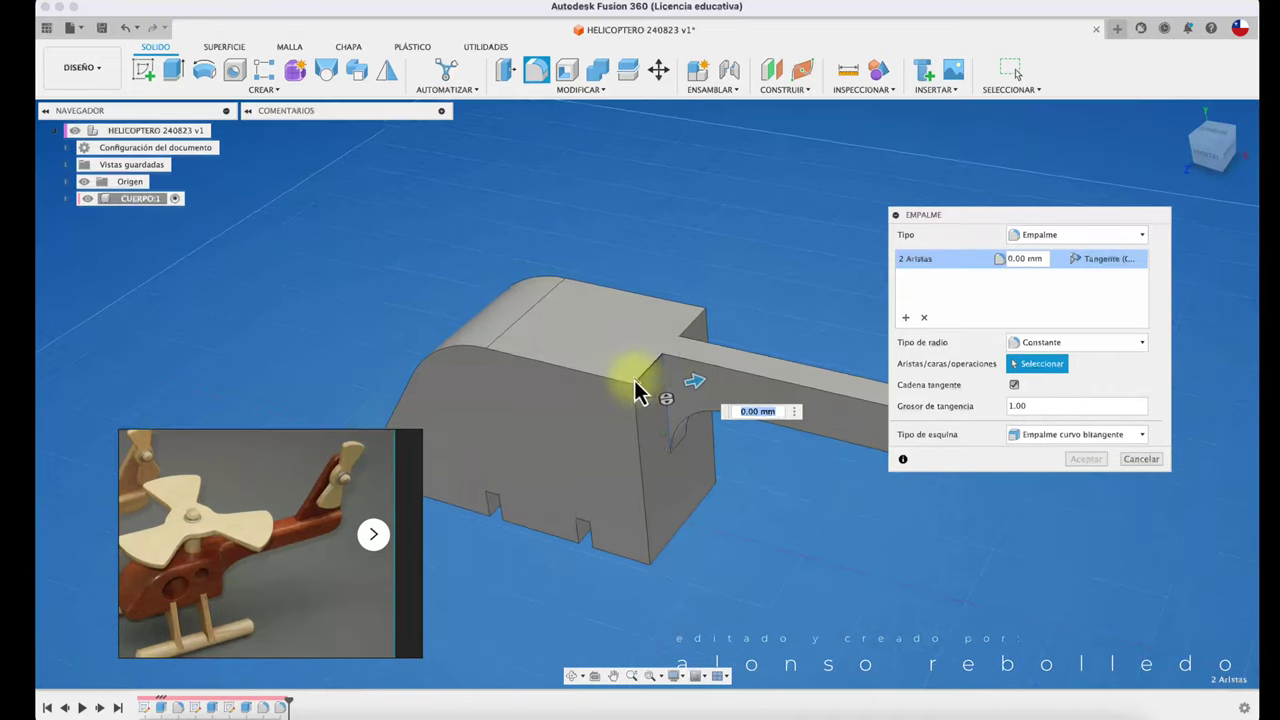
{"action": "left_click_drag", "start_coordinate": [640, 386], "coordinate": [675, 385]}
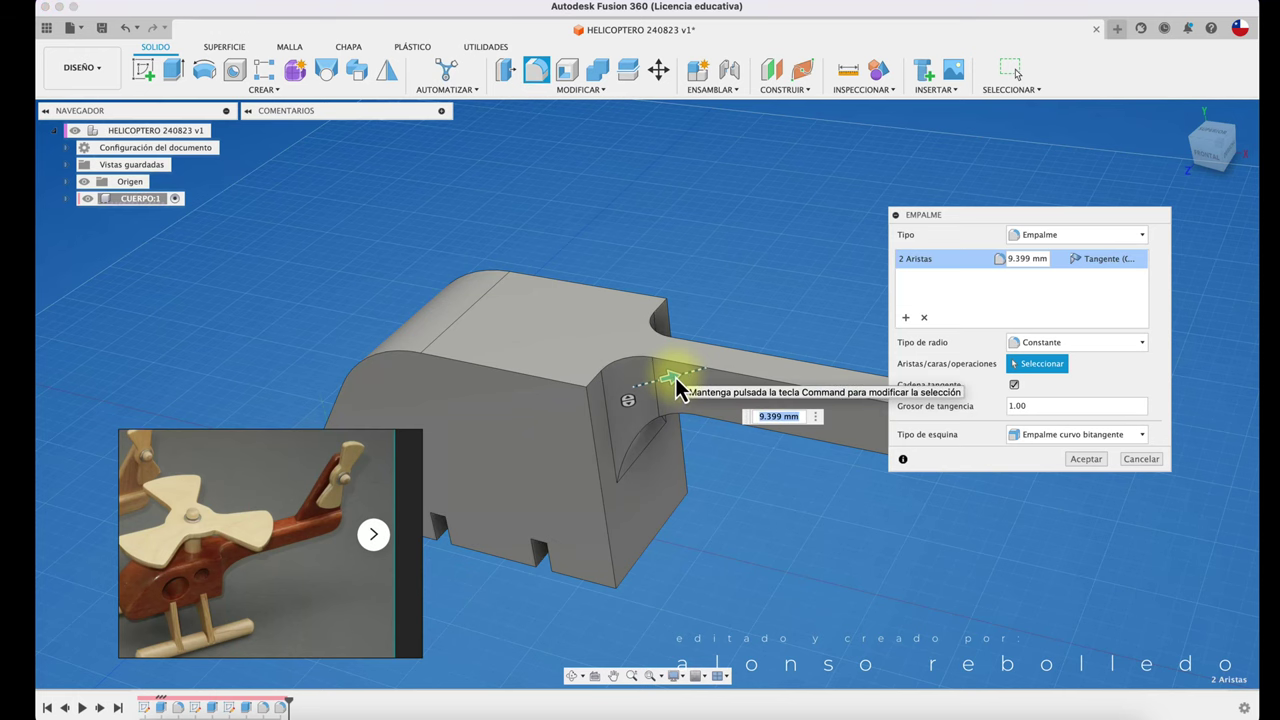
{"action": "type", "text": "10"}
{"action": "left_click", "coordinate": [1082, 462]}
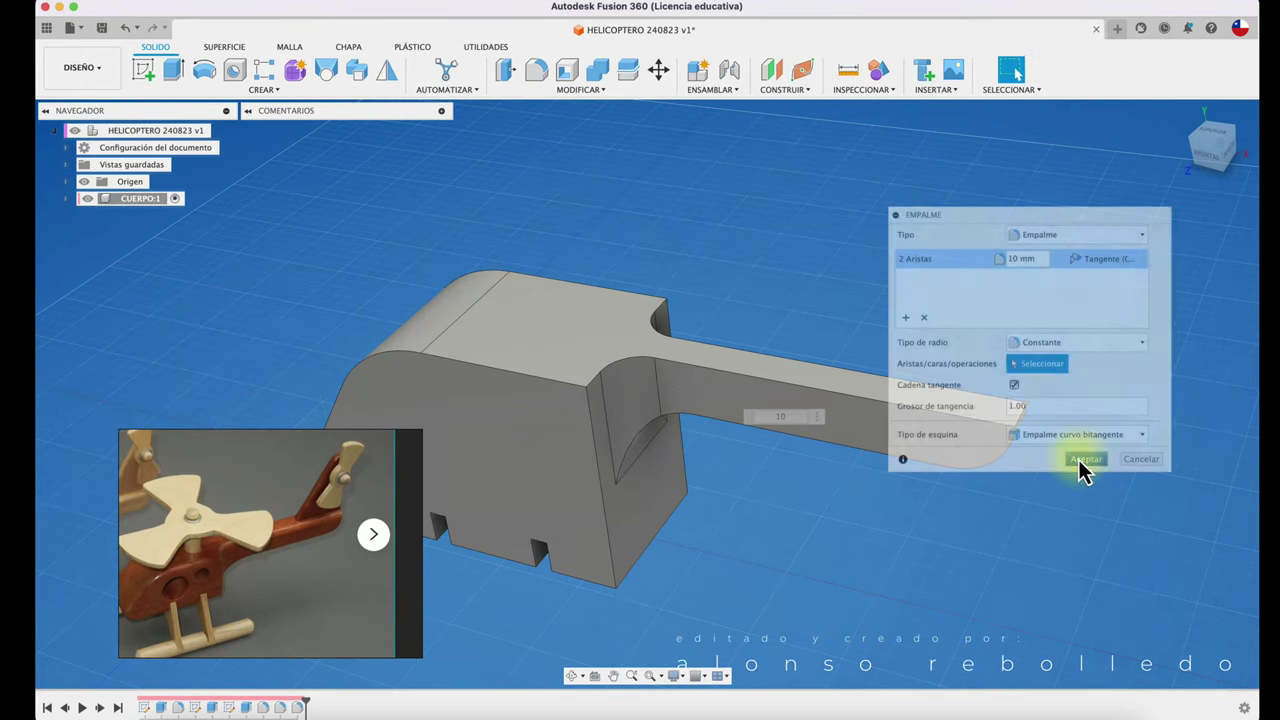
{"action": "middle_click_drag", "start_coordinate": [1082, 470], "coordinate": [760, 542], "text": "shift"}
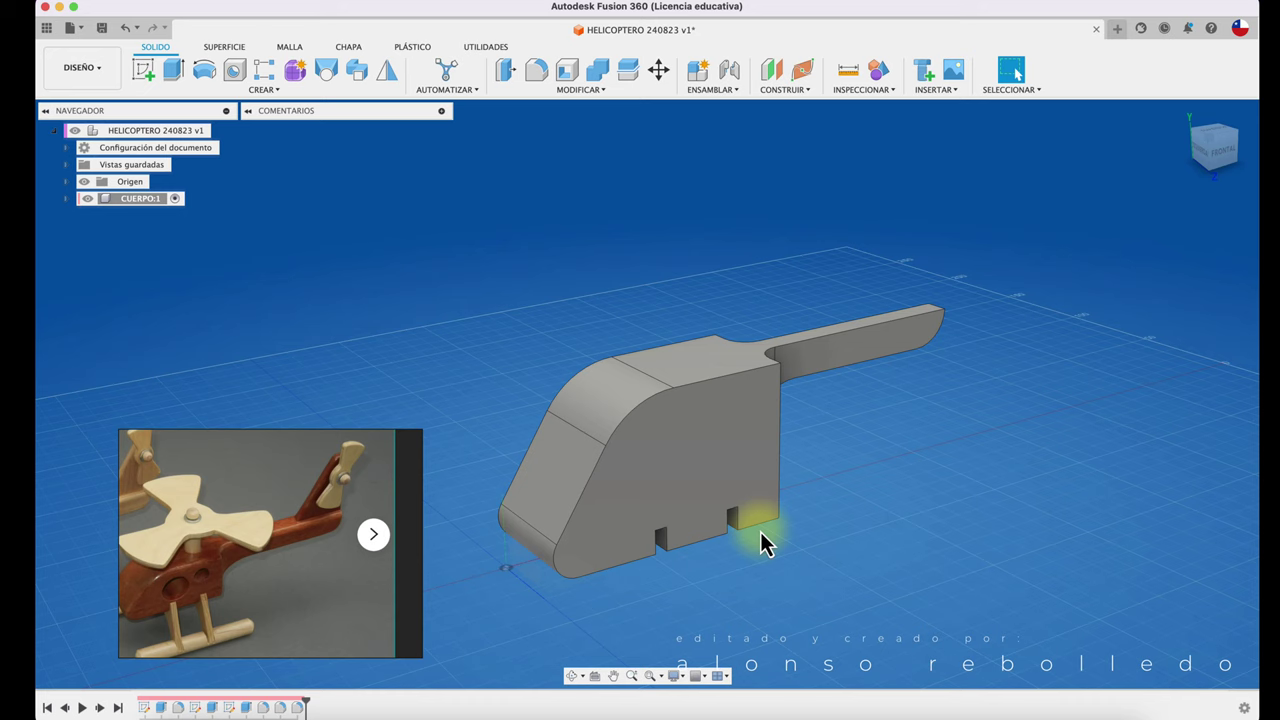
- Turn on Mostrar colores de componente under Inspeccionar so the body appears red
{"action": "left_click", "coordinate": [892, 92]}
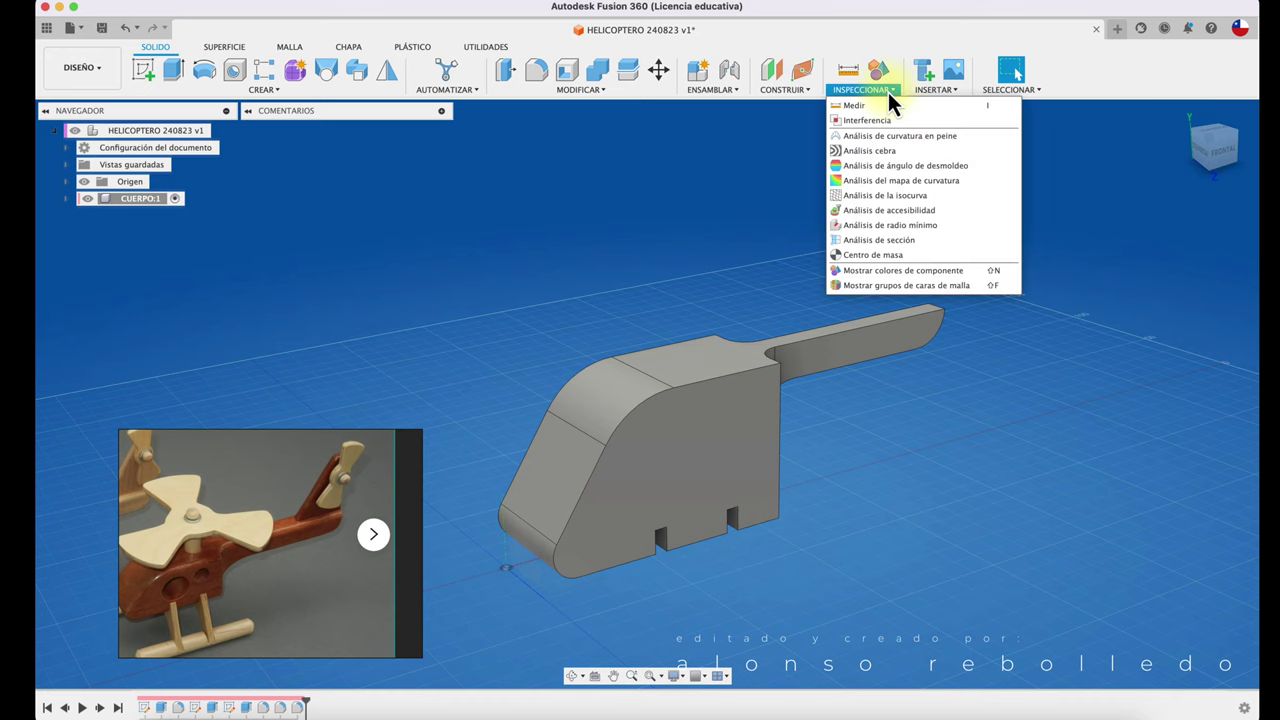
{"action": "left_click", "coordinate": [882, 274]}
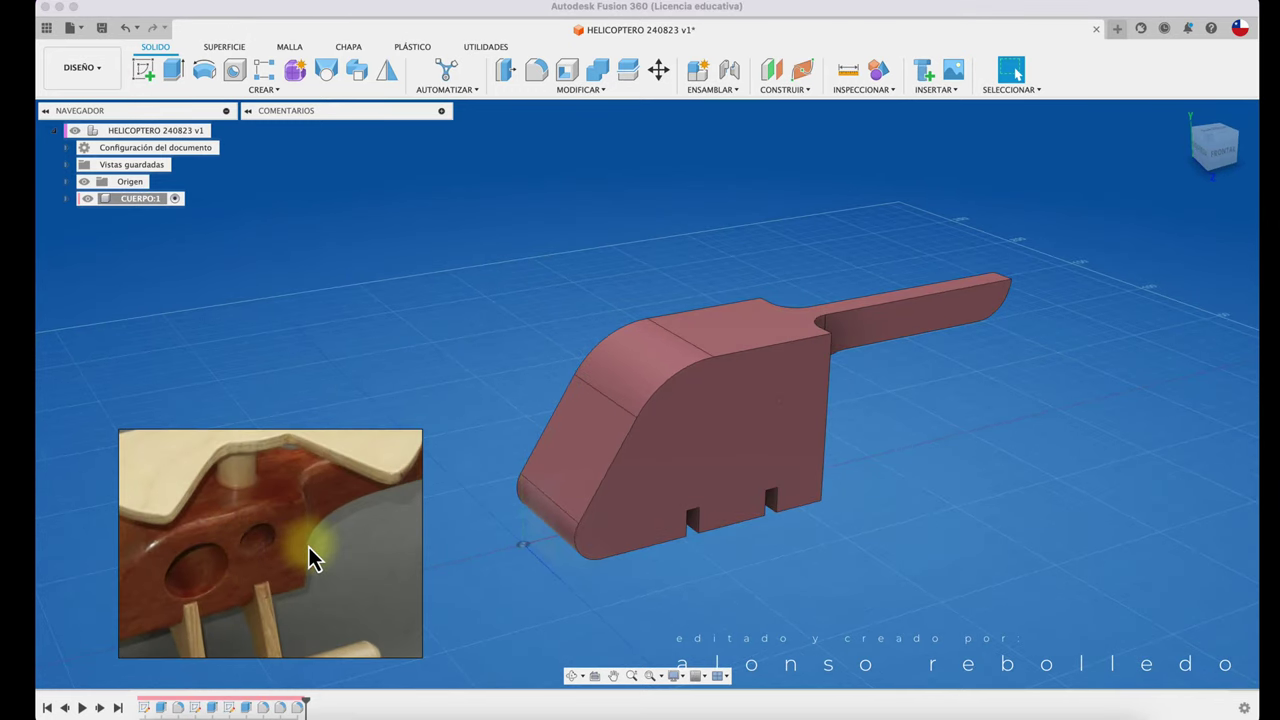
- Start a sketch on the body's side face and draw one large and one small circle
{"action": "left_click", "coordinate": [143, 70]}
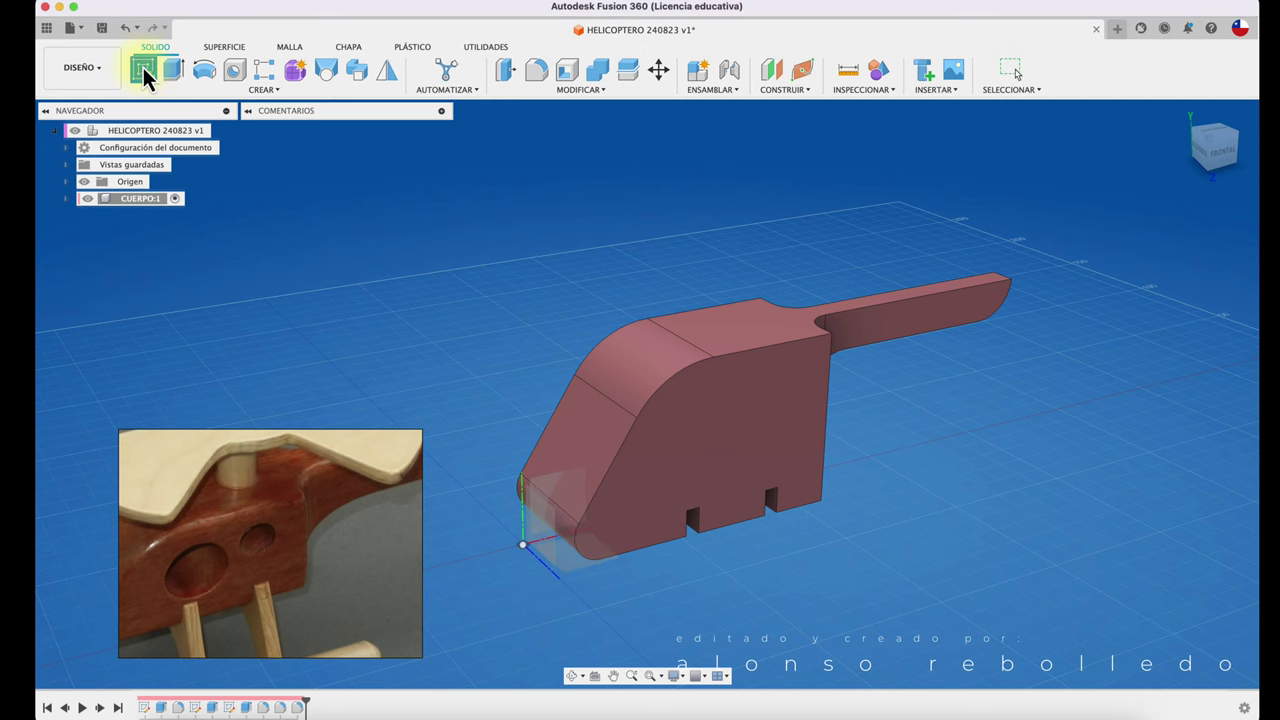
{"action": "left_click", "coordinate": [771, 408]}
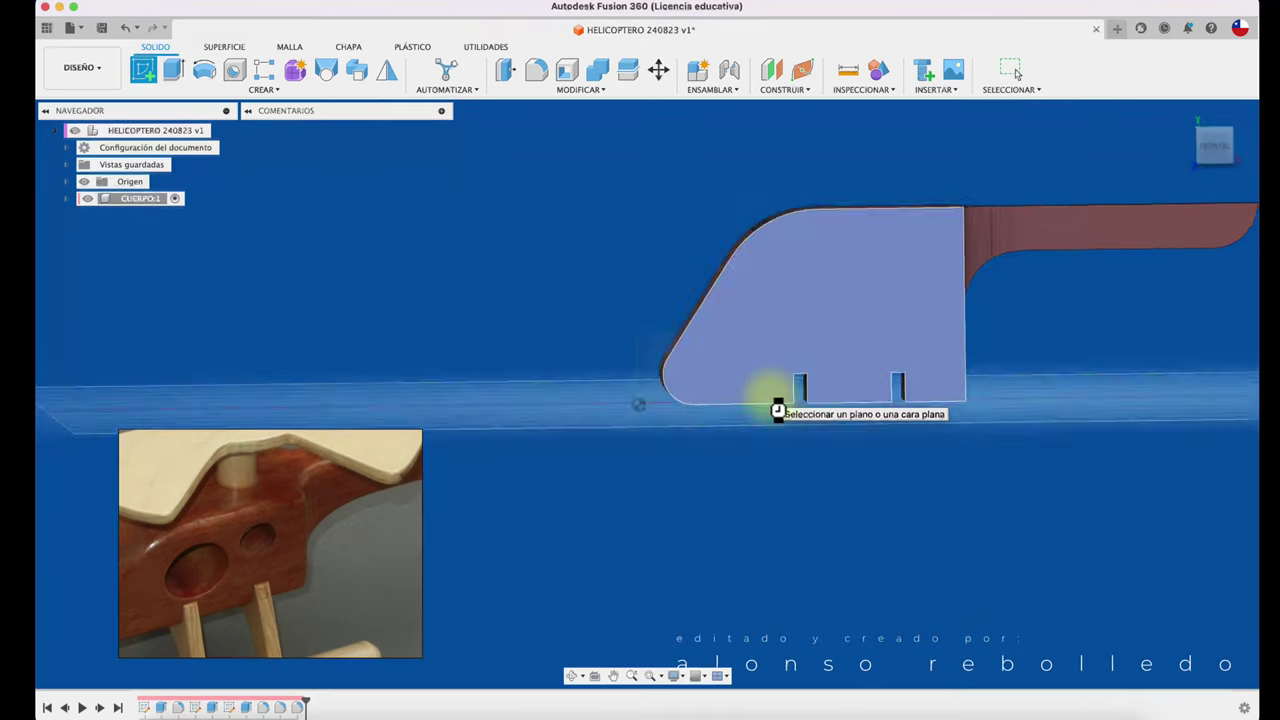
{"action": "key", "text": "c"}
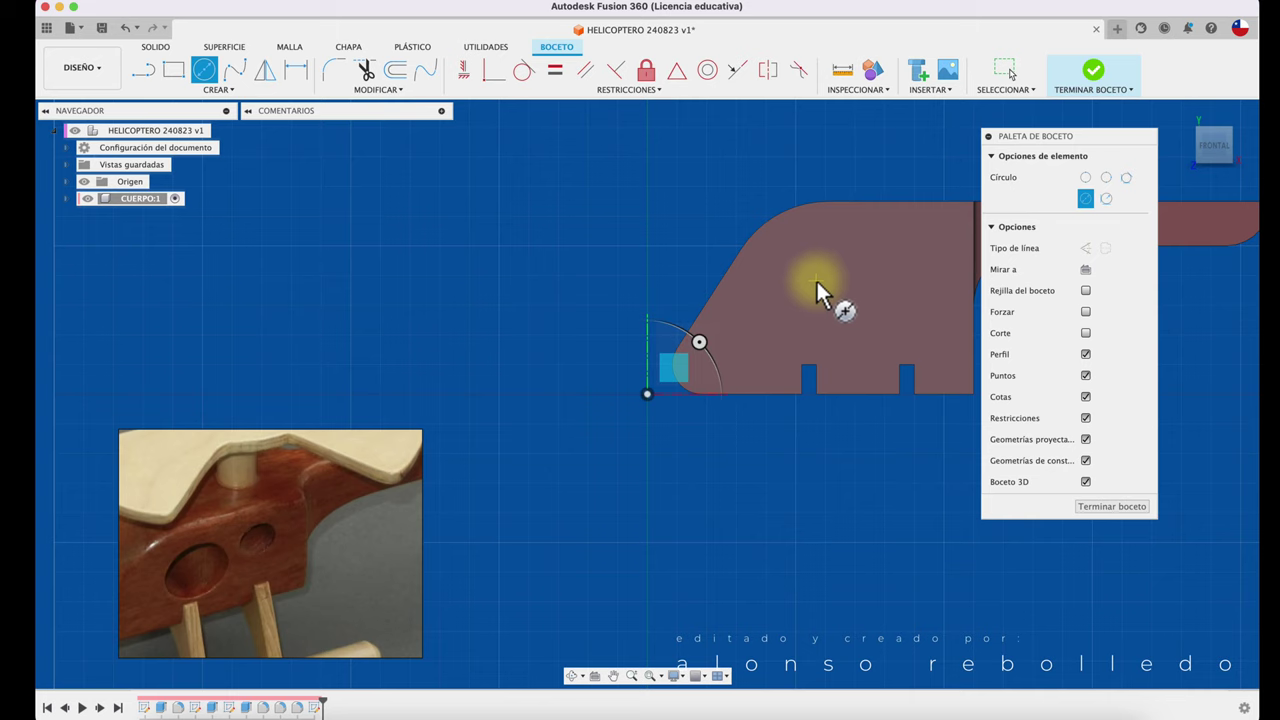
{"action": "left_click", "coordinate": [816, 278]}
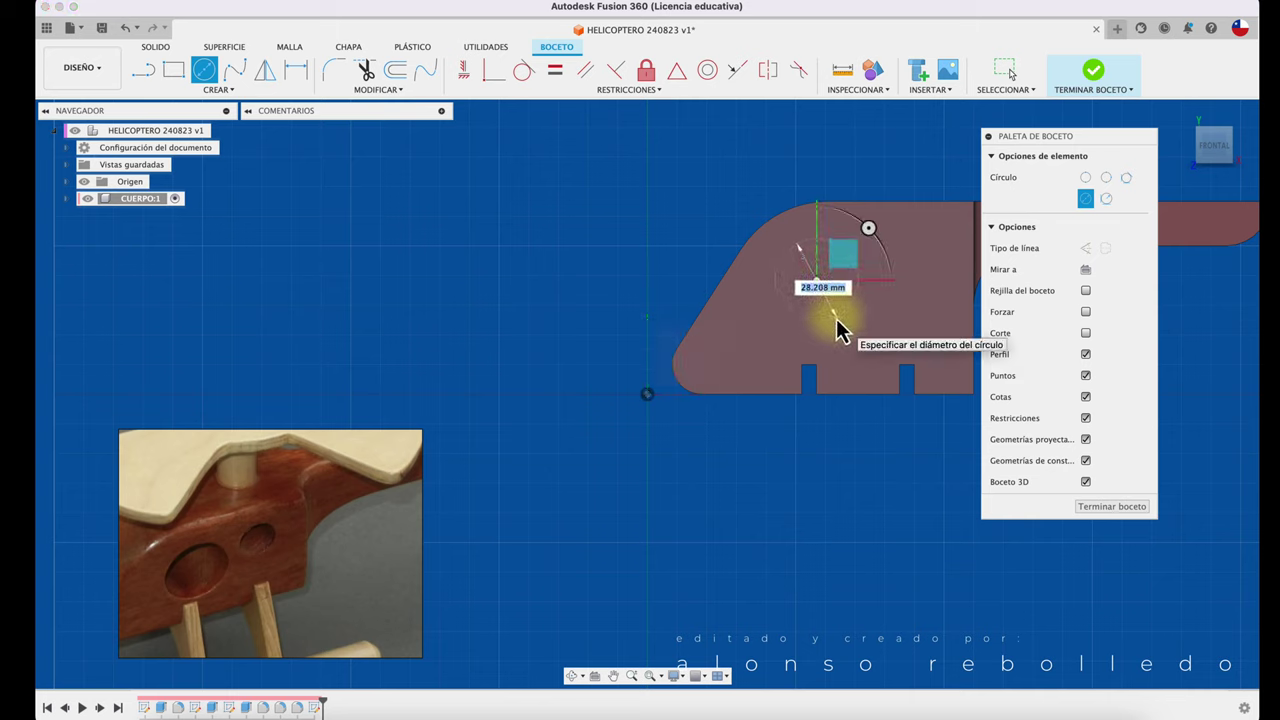
{"action": "left_click", "coordinate": [836, 314]}
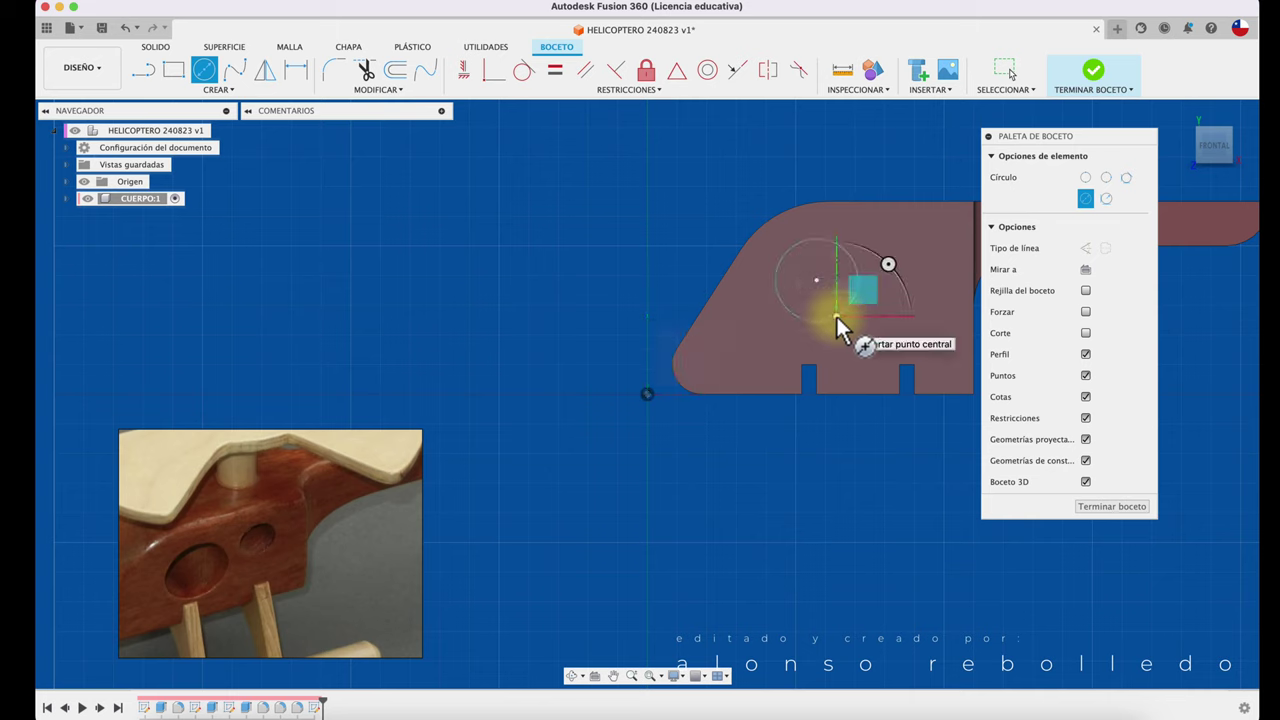
{"action": "left_click", "coordinate": [917, 245]}
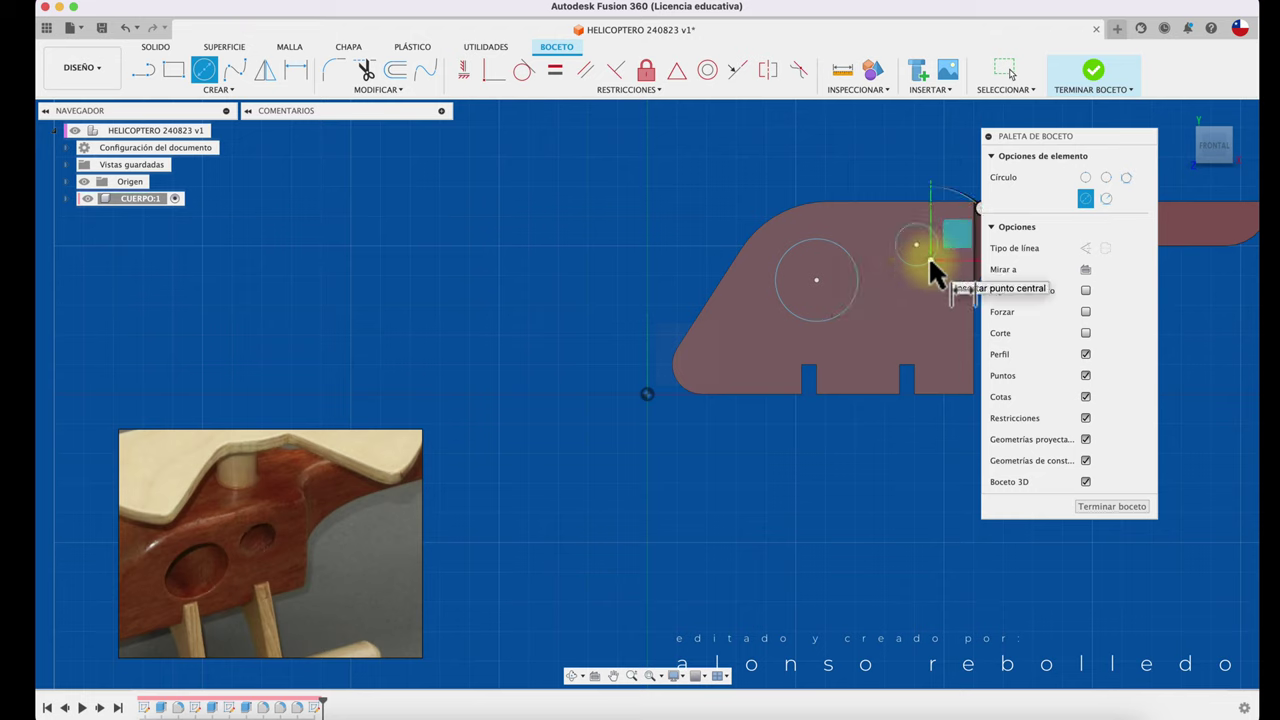
{"action": "left_click", "coordinate": [928, 256]}
- Dimension the large circle to 1" (25.40 mm) and the small one to 14 mm, then finish the sketch
{"action": "key", "text": "d"}
{"action": "left_click", "coordinate": [794, 313]}
{"action": "left_click", "coordinate": [718, 463]}
{"action": "type", "text": "1"}
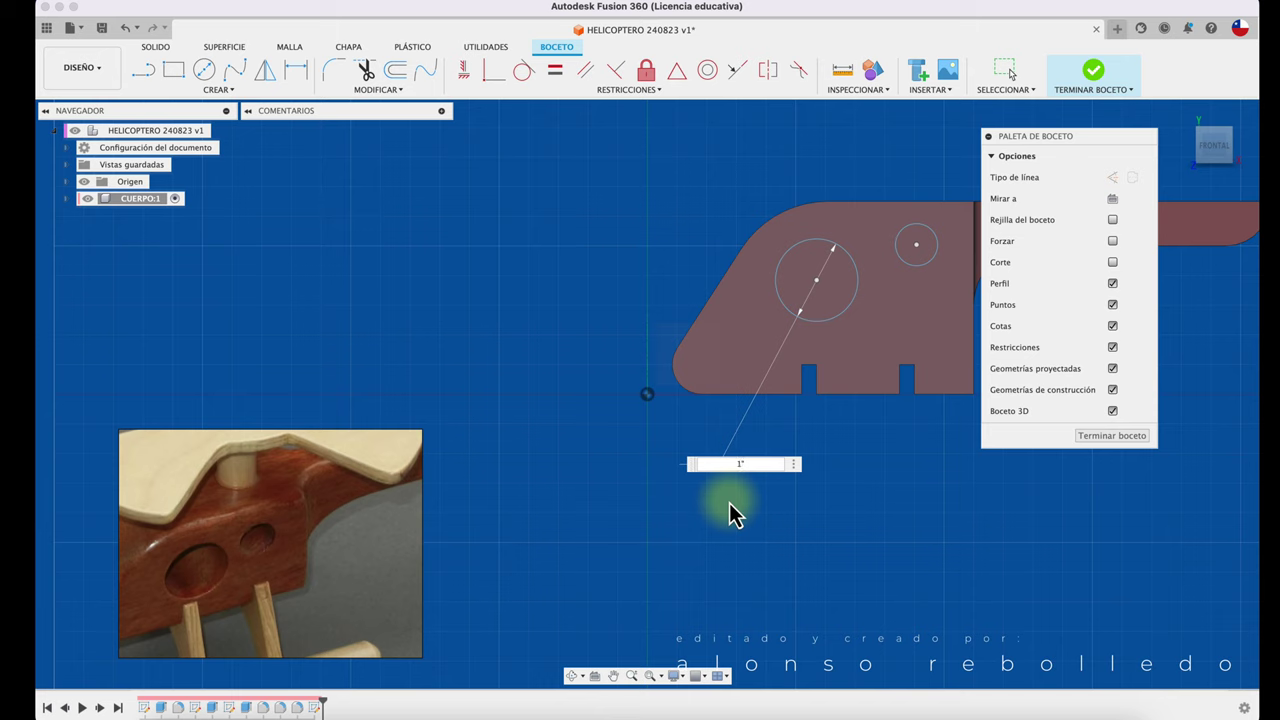
{"action": "type", "text": "\""}
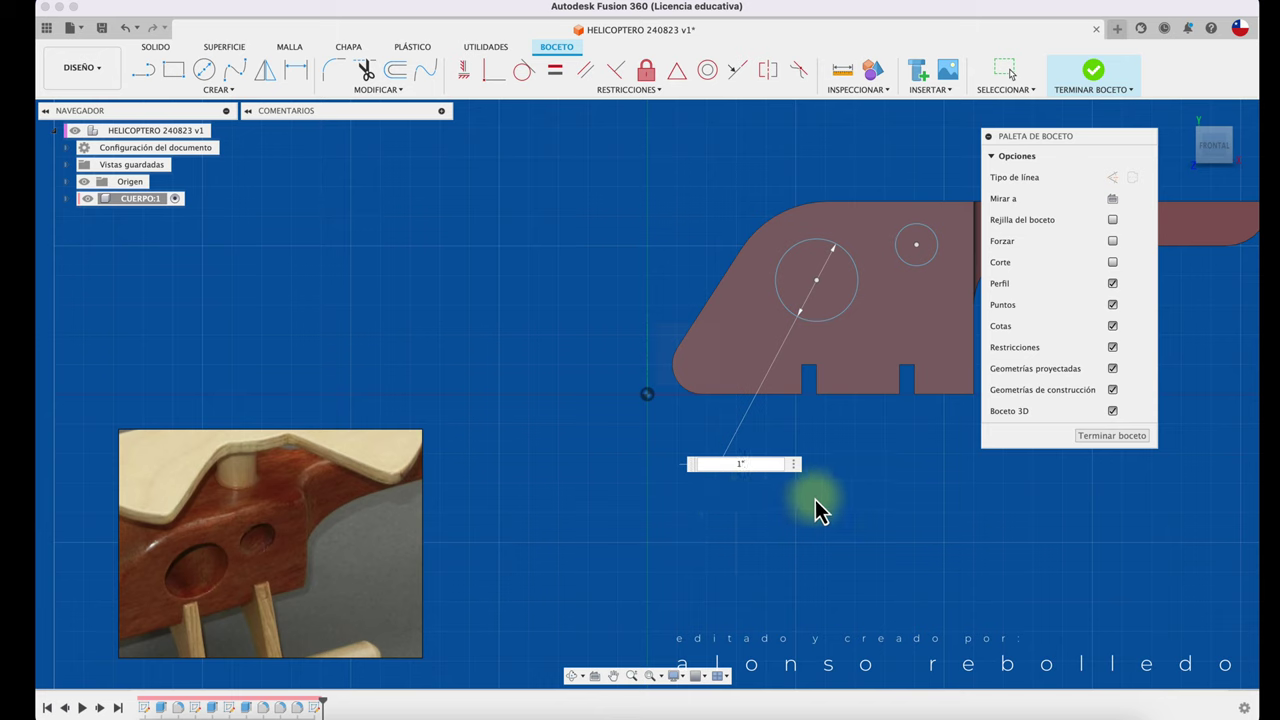
{"action": "key", "text": "Return"}
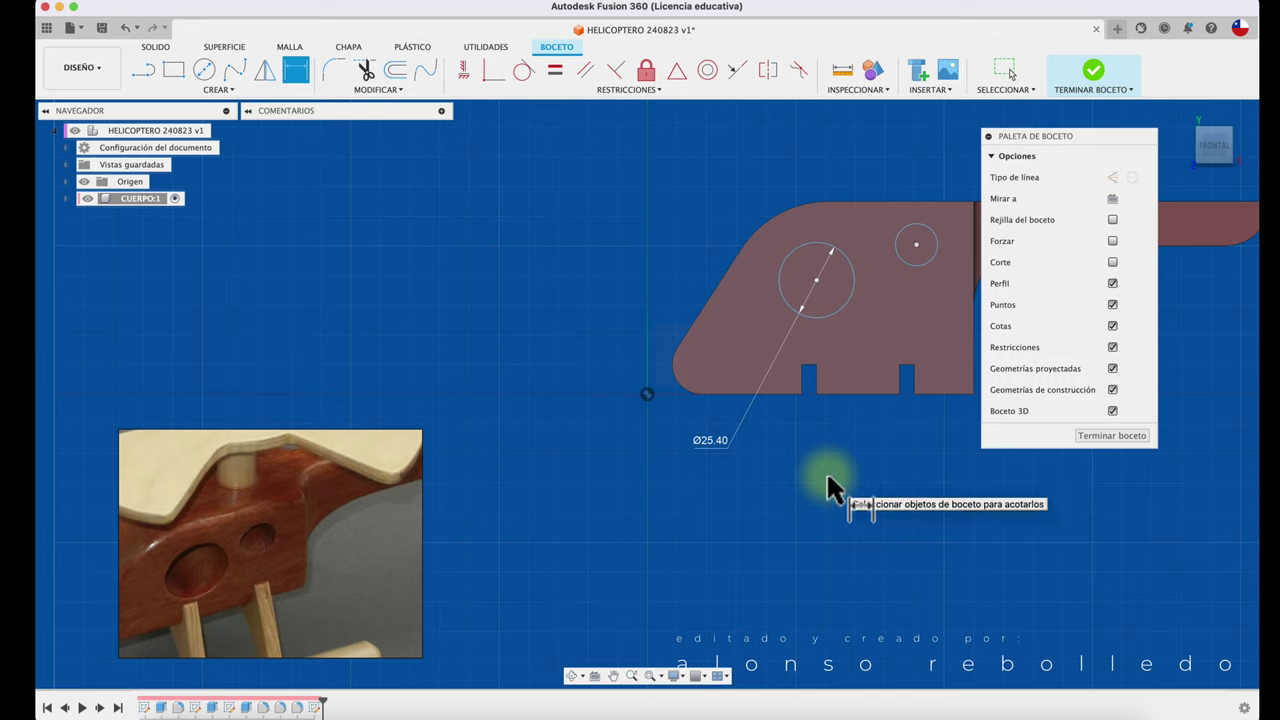
{"action": "left_click", "coordinate": [915, 265]}
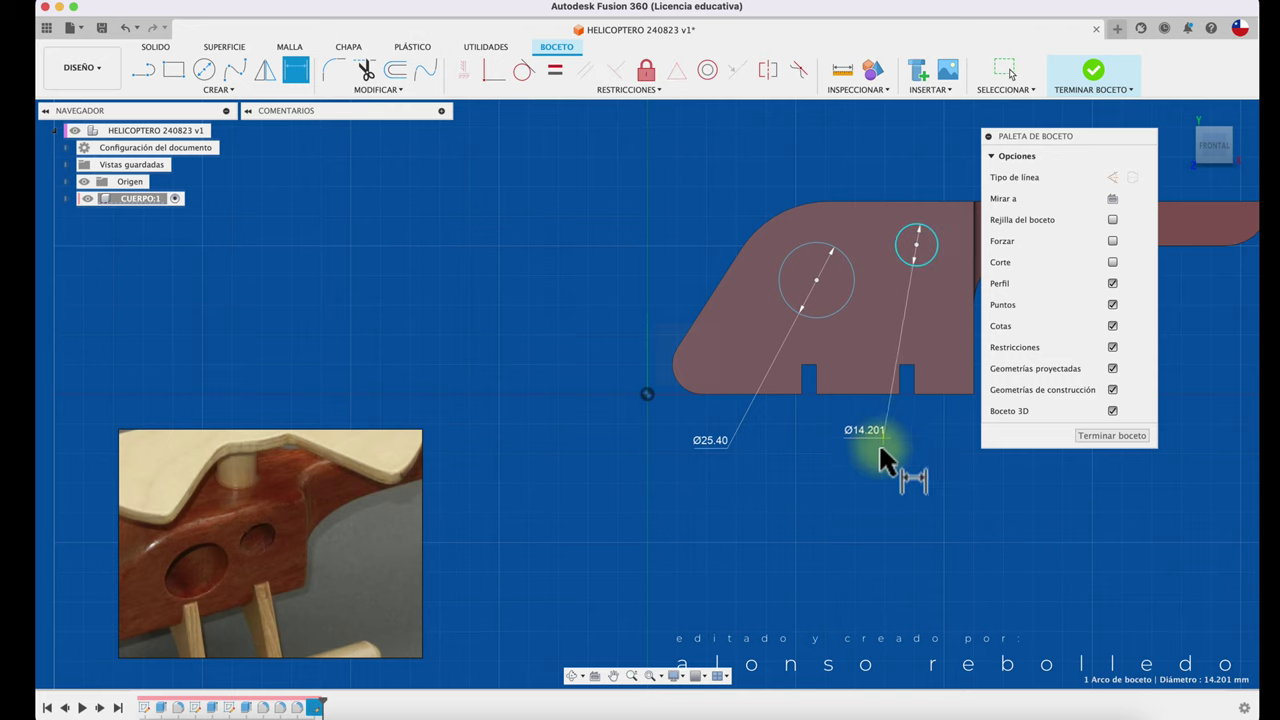
{"action": "left_click", "coordinate": [860, 479]}
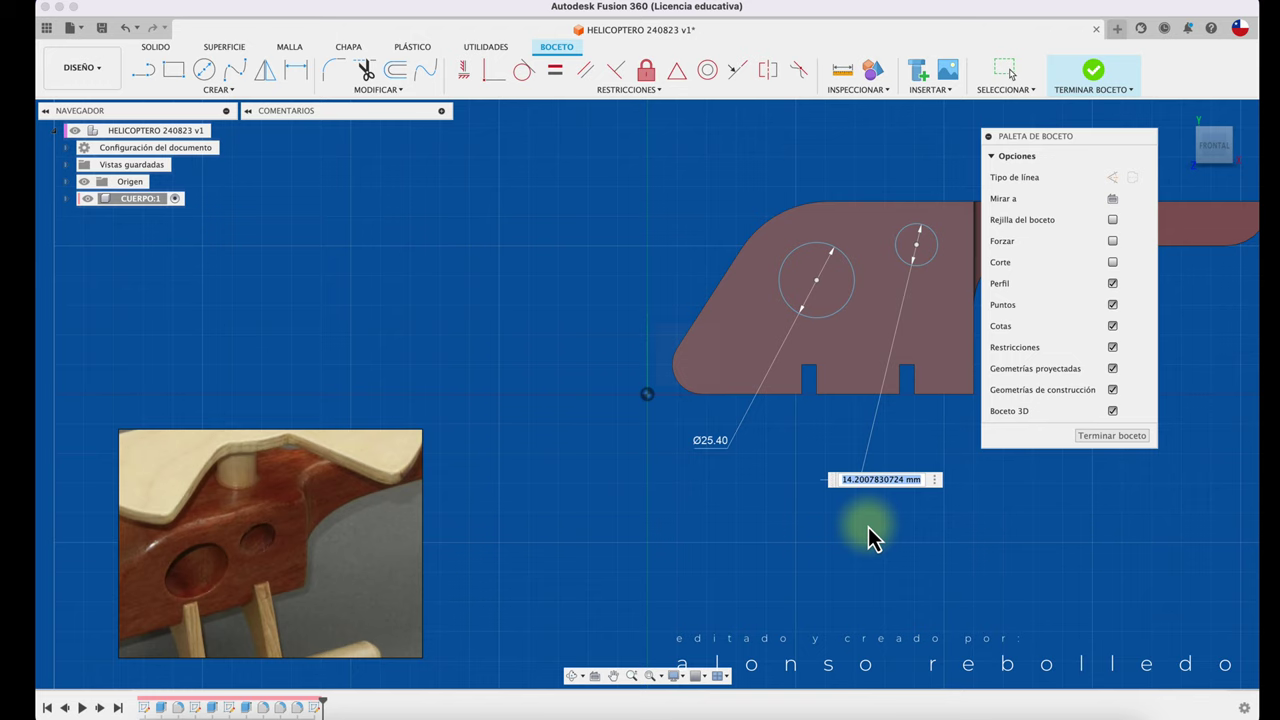
{"action": "type", "text": "14"}
{"action": "key", "text": "Return"}
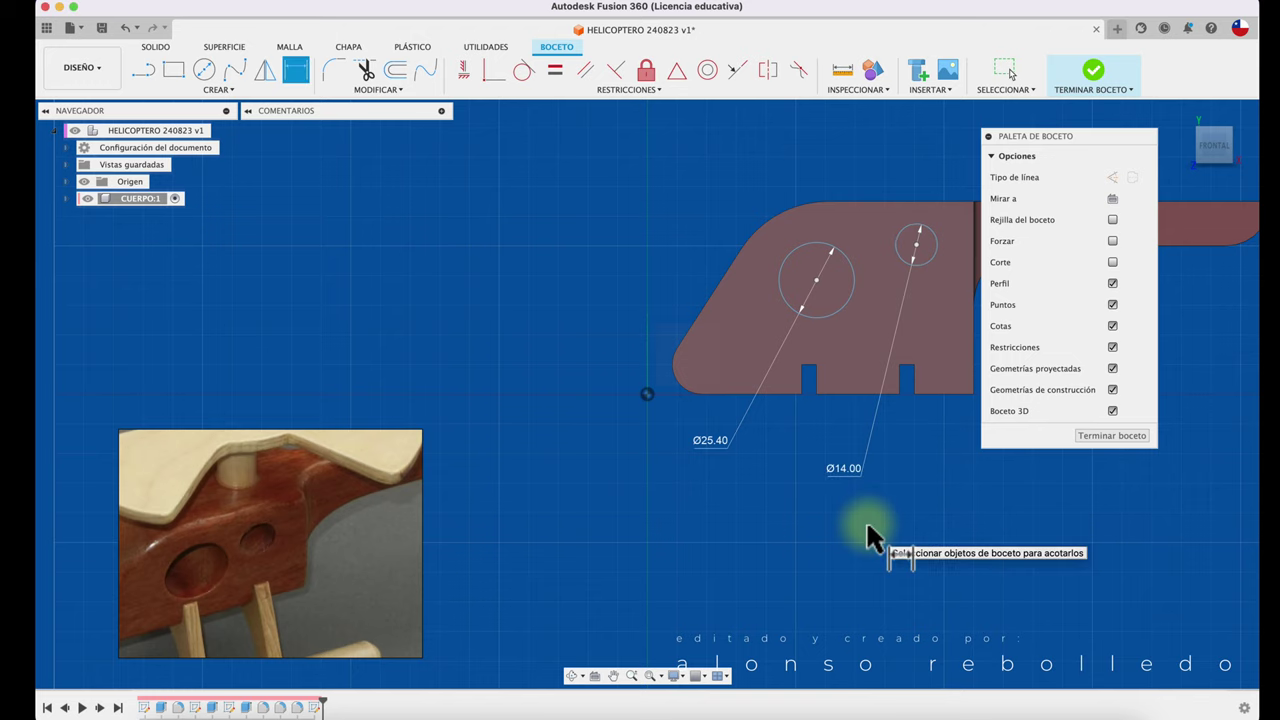
{"action": "left_click", "coordinate": [1094, 72]}
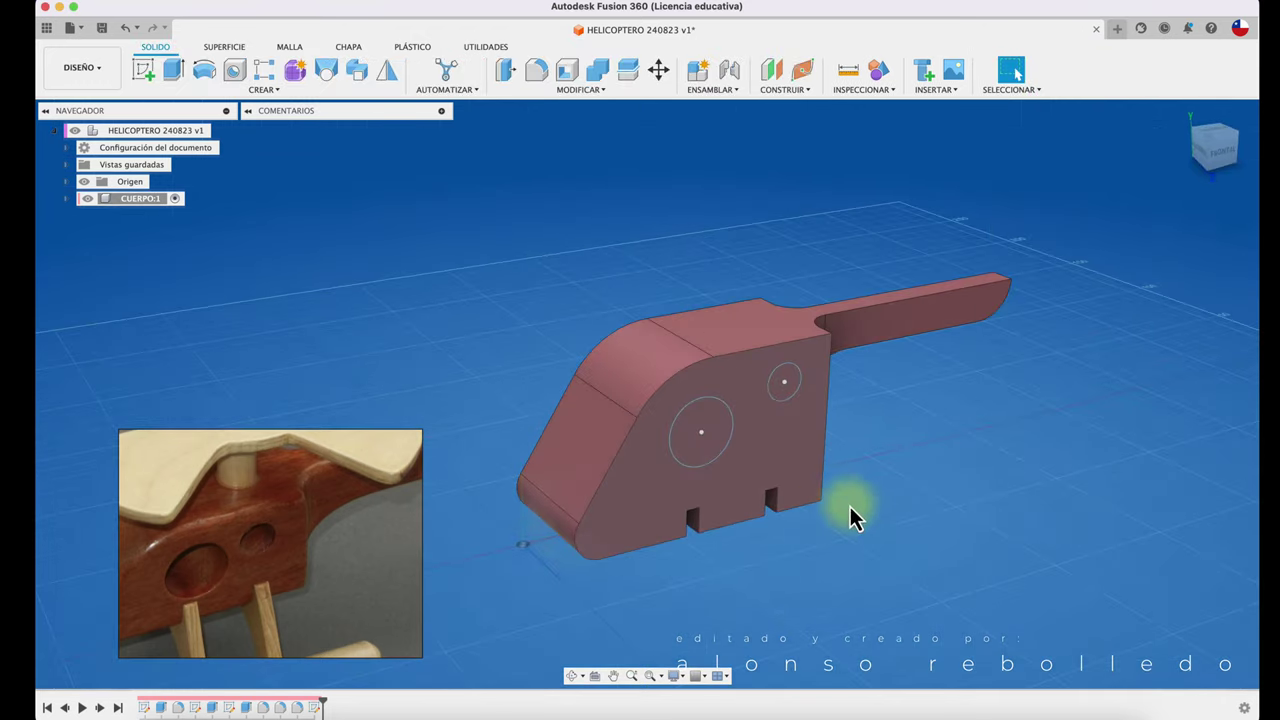
- Extrude the large and small circle profiles -178.217 mm as a cut through Cuerpo1
{"action": "left_click", "coordinate": [722, 428]}
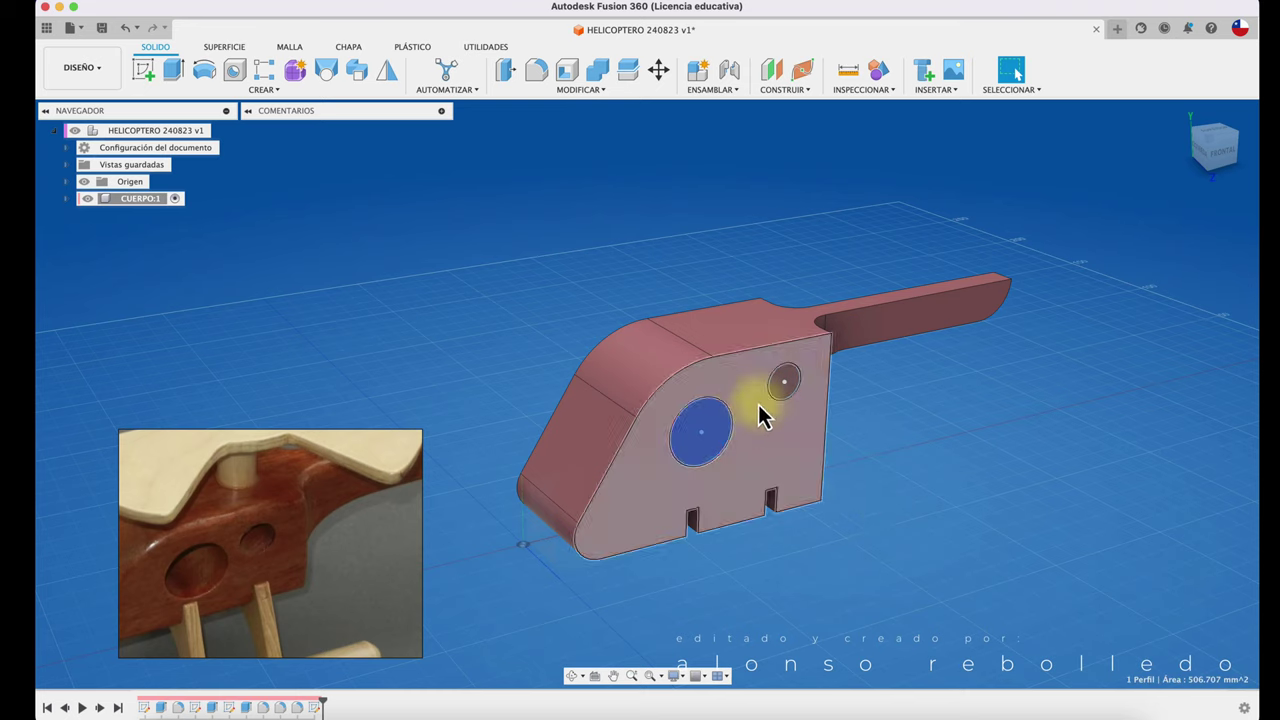
{"action": "left_click", "coordinate": [717, 430]}
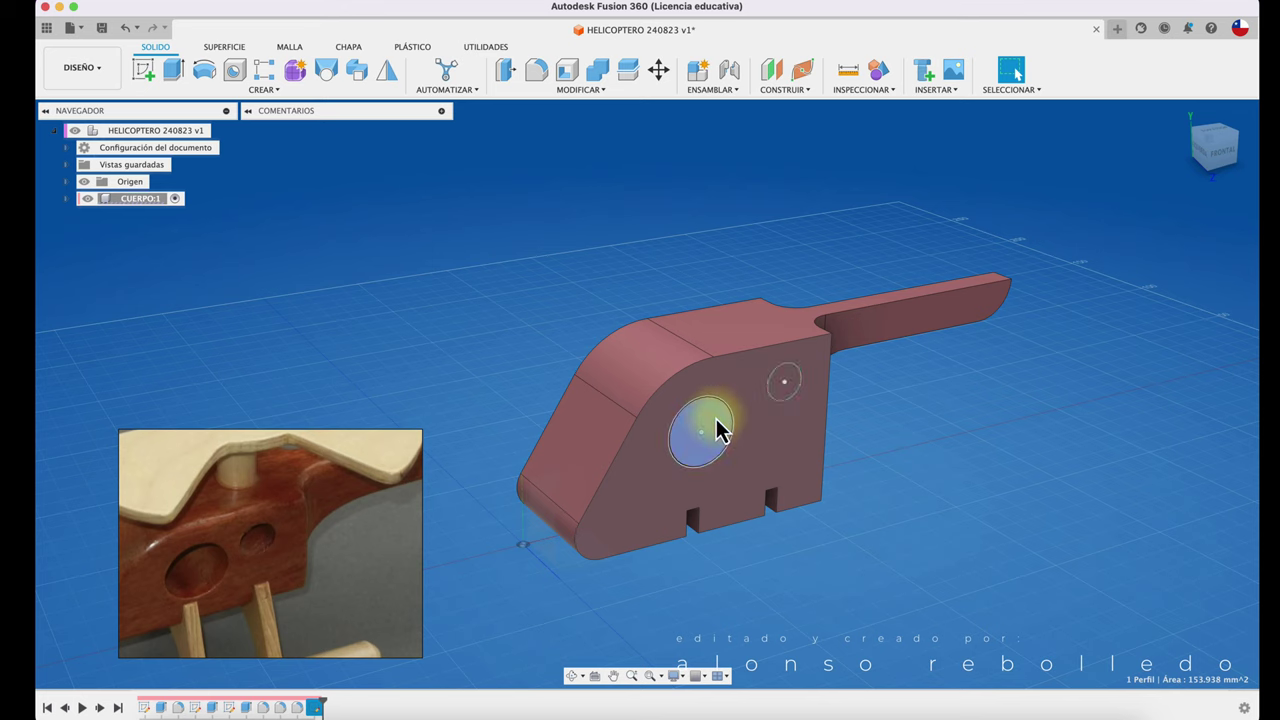
{"action": "left_click", "coordinate": [173, 68]}
{"action": "left_click", "coordinate": [784, 392]}
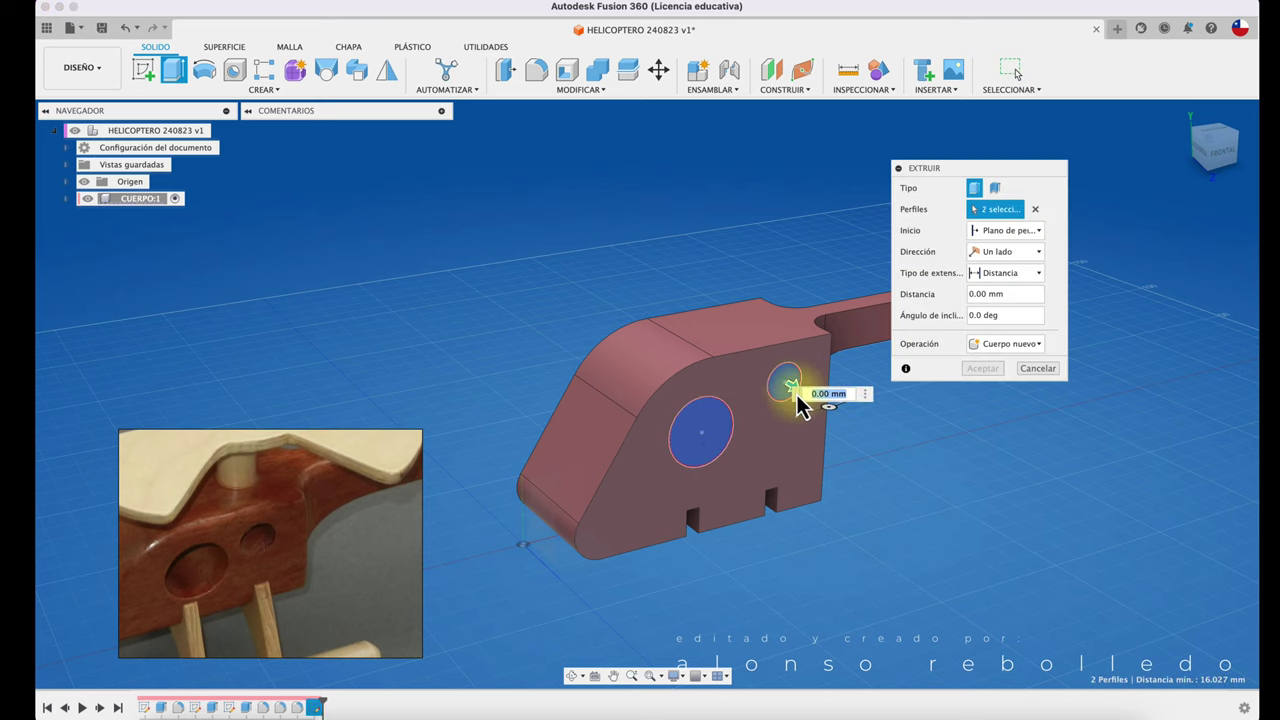
{"action": "left_click_drag", "start_coordinate": [791, 398], "coordinate": [549, 280]}
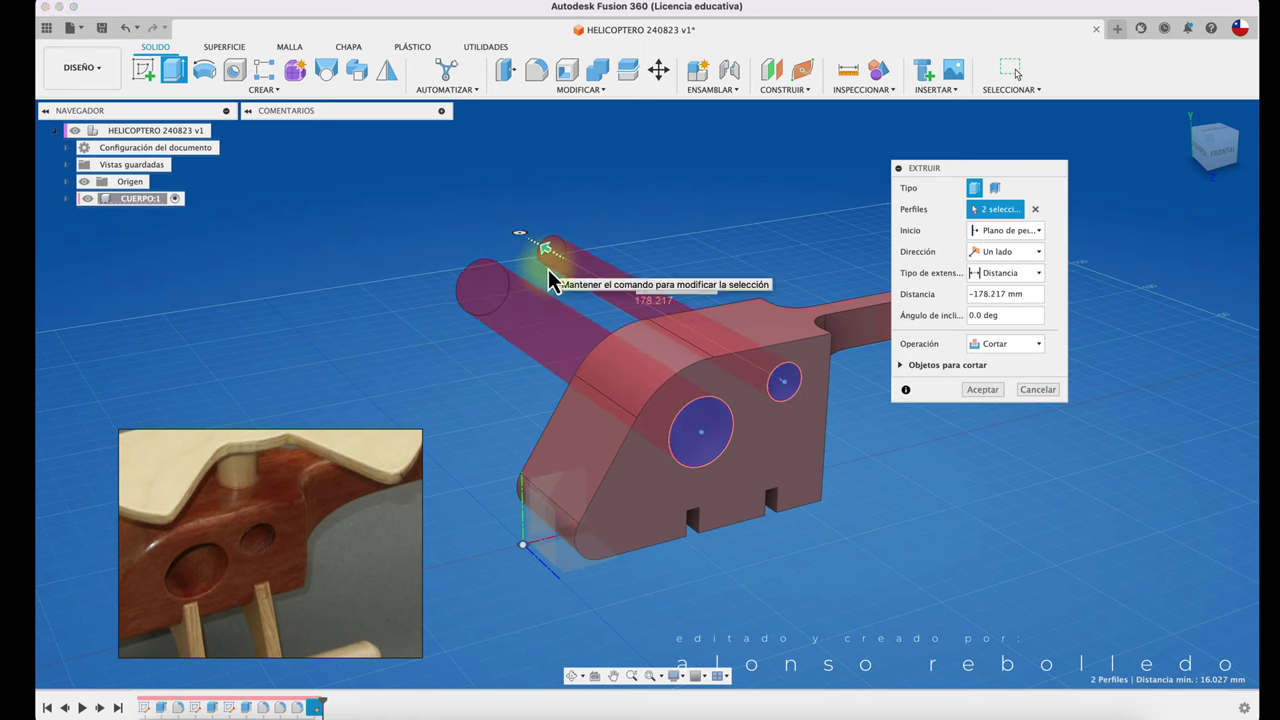
{"action": "left_click", "coordinate": [903, 366]}
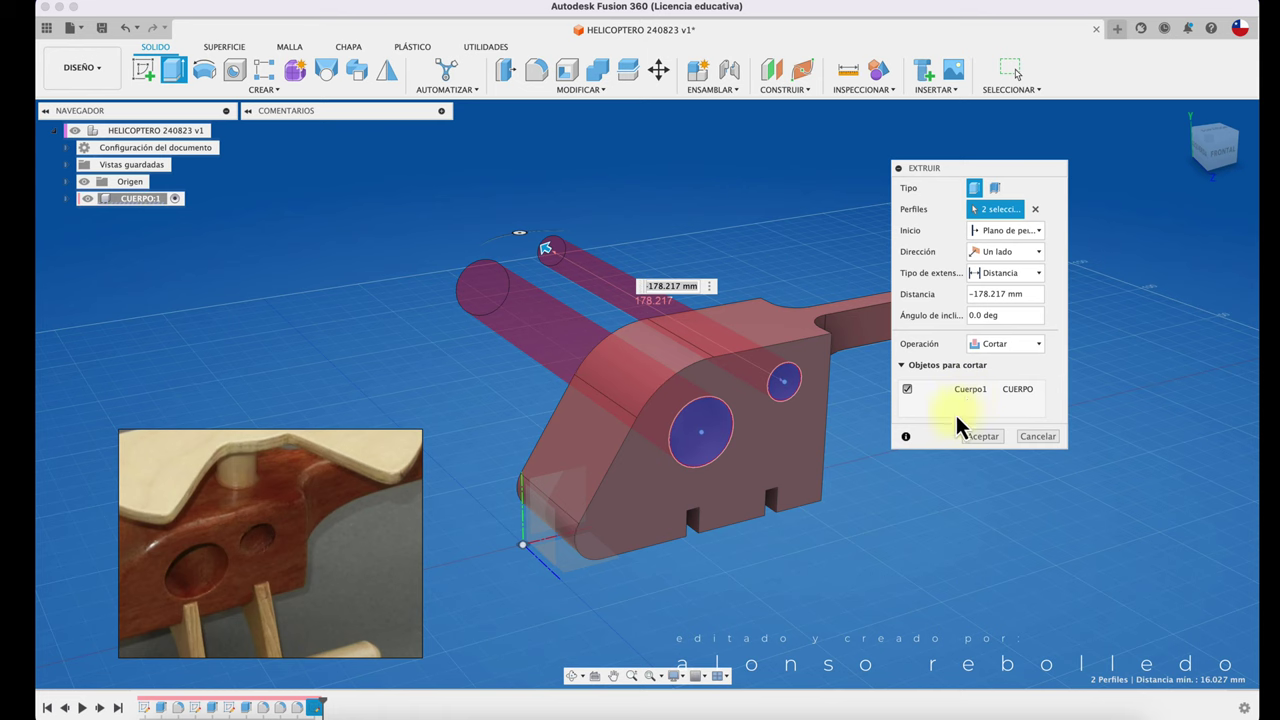
{"action": "left_click", "coordinate": [982, 437]}
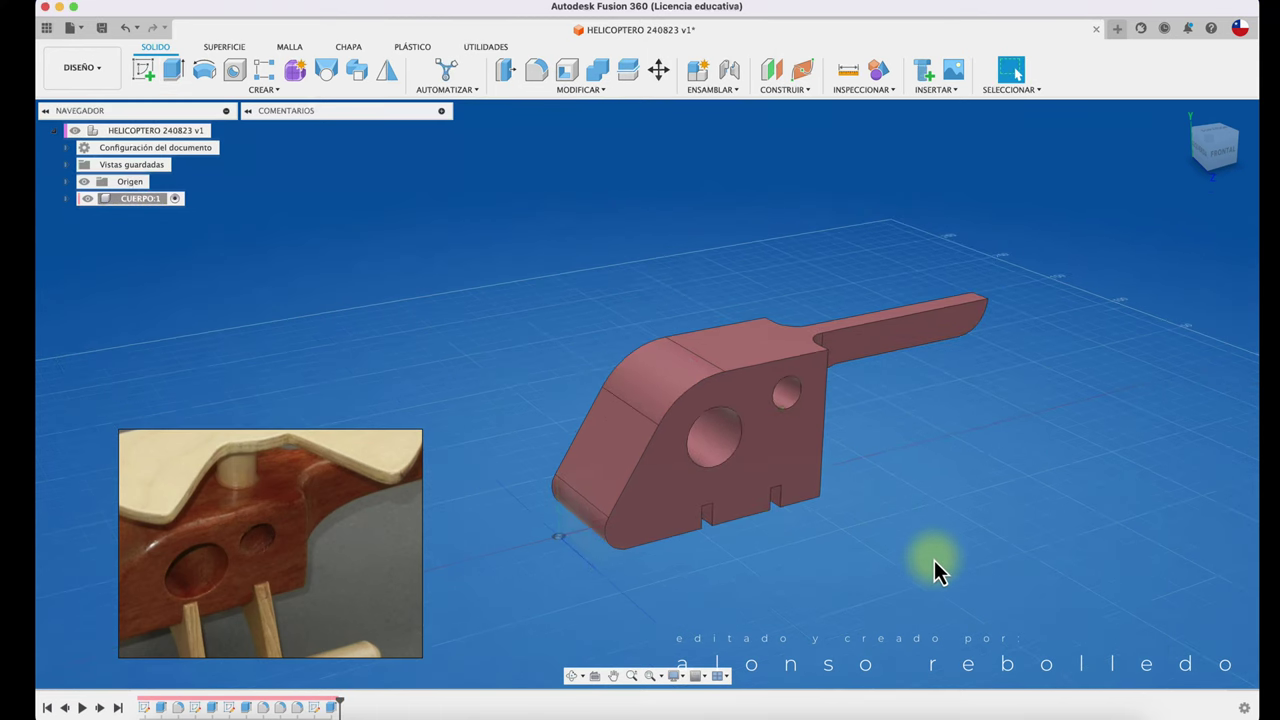
- Save the design as version v2 of HELICOPTERO 240823, keeping the version description
{"action": "left_click", "coordinate": [104, 28]}
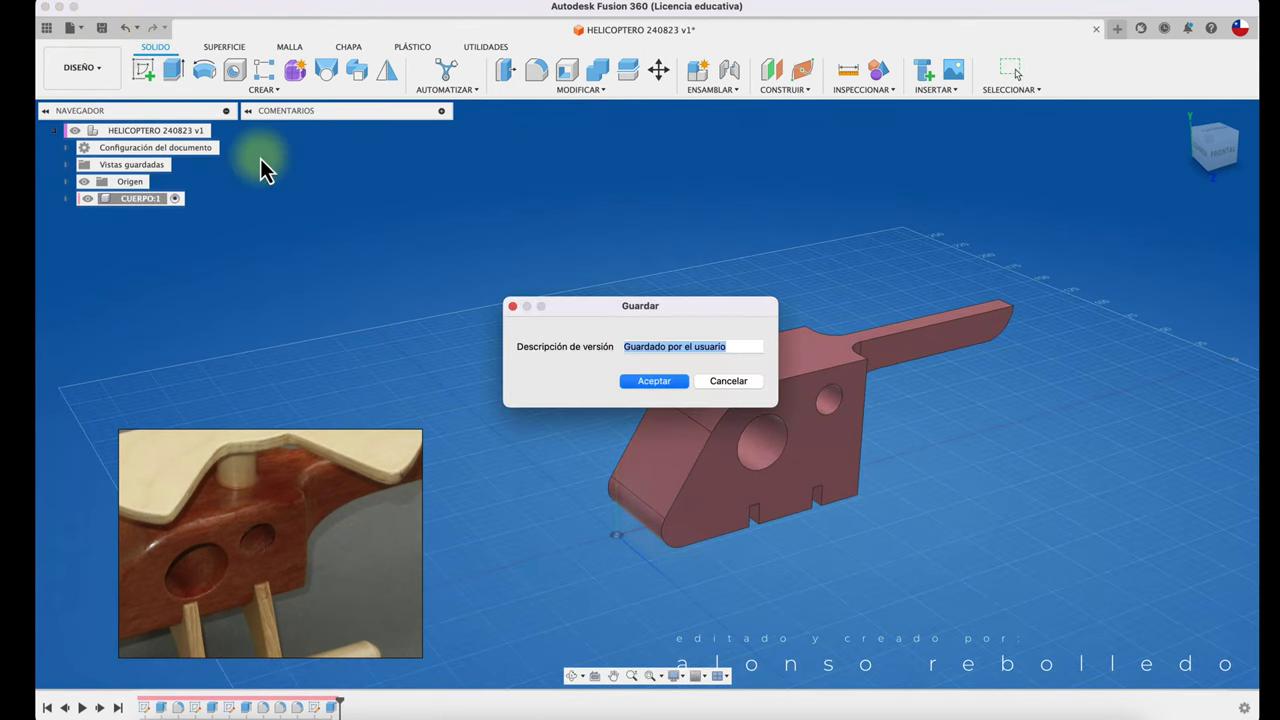
{"action": "left_click", "coordinate": [655, 390]}
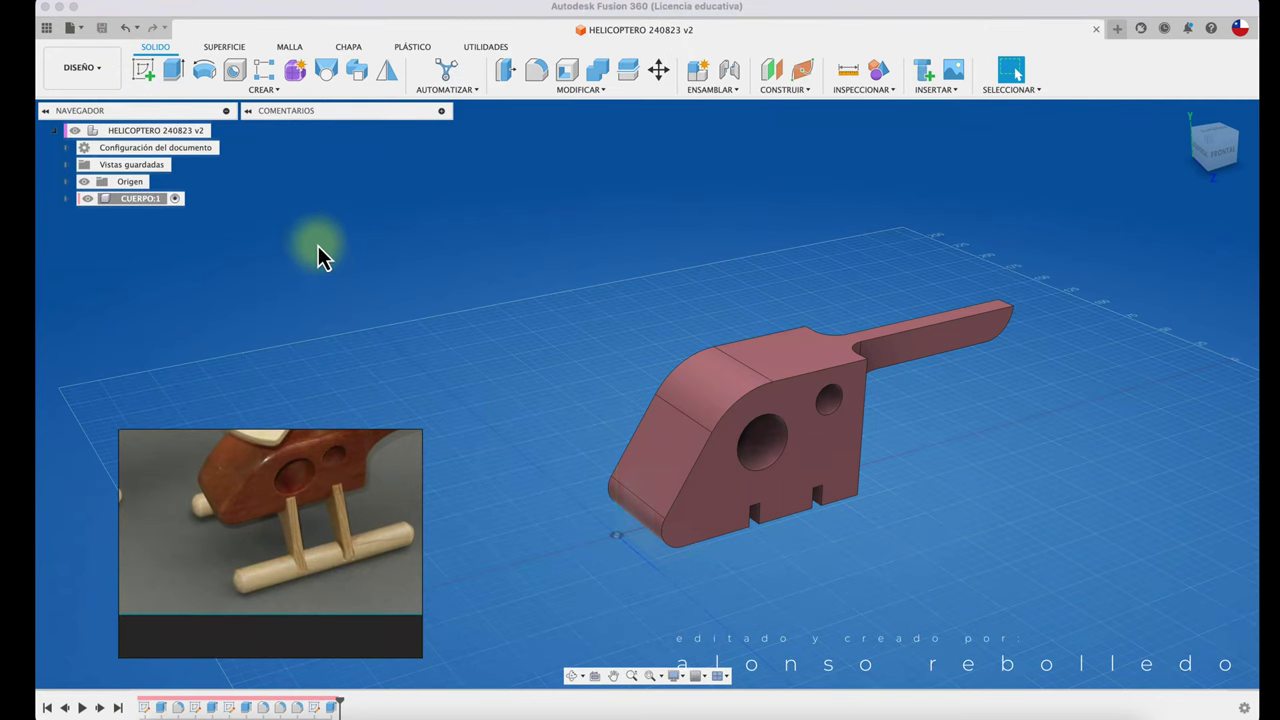
{"action": "left_click", "coordinate": [184, 134]}
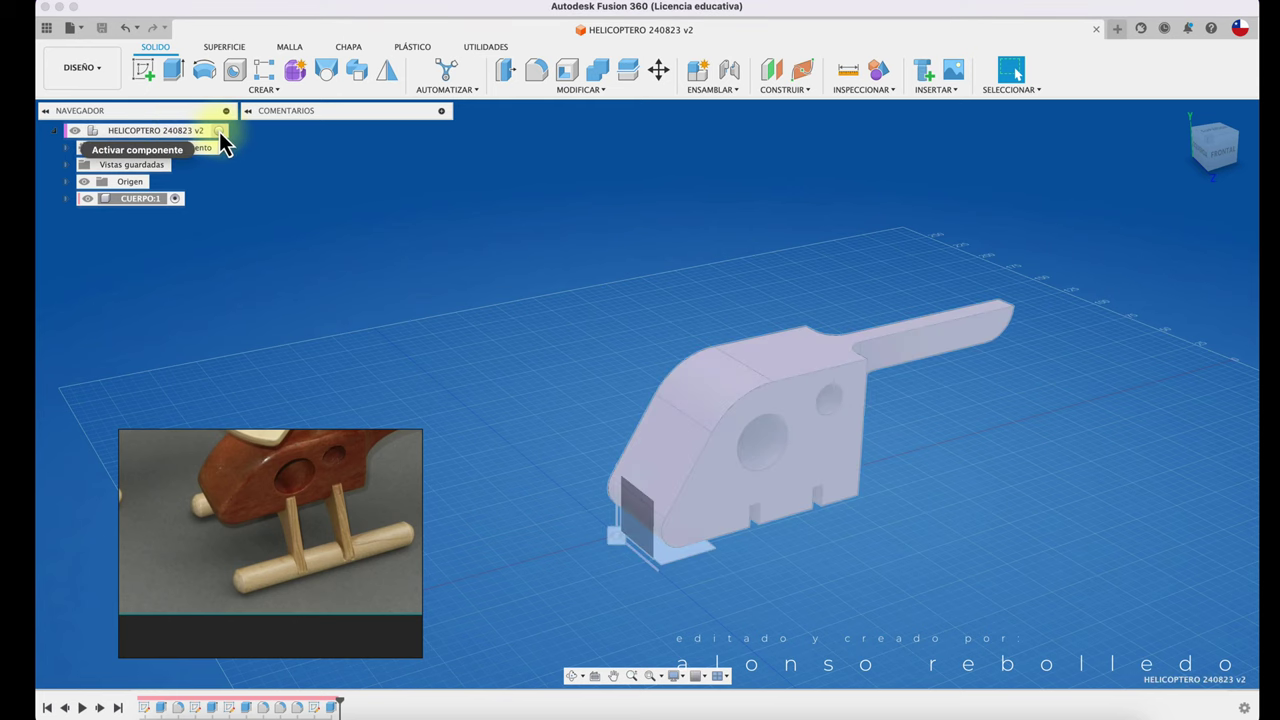
- Make the top-level helicopter component active instead of CUERPO:1
{"action": "left_click", "coordinate": [261, 220]}
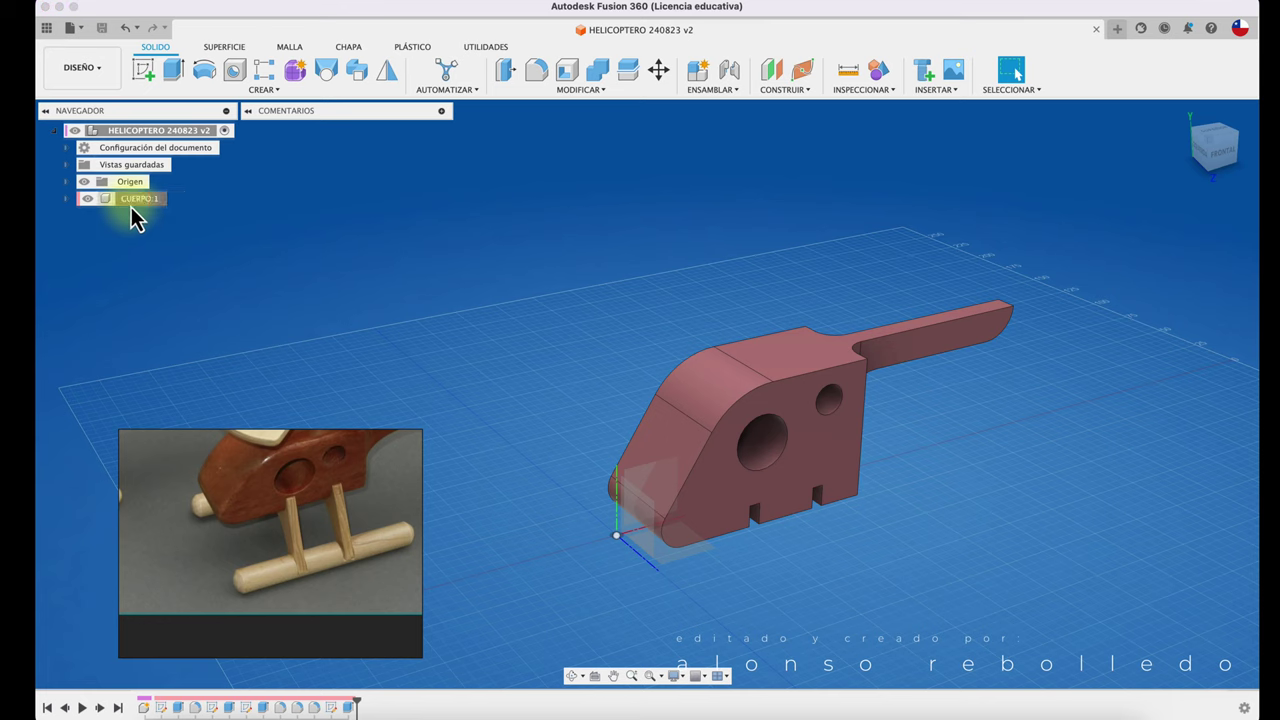
{"action": "left_click", "coordinate": [172, 203]}
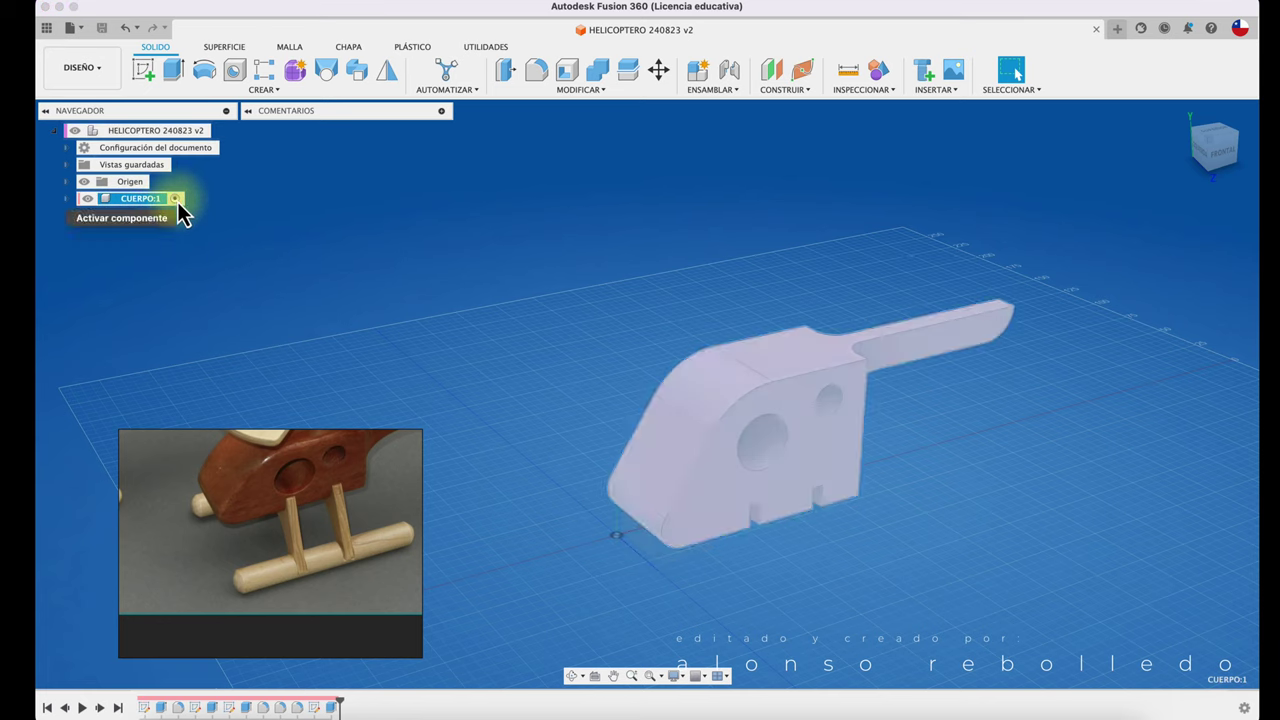
{"action": "left_click", "coordinate": [189, 128]}
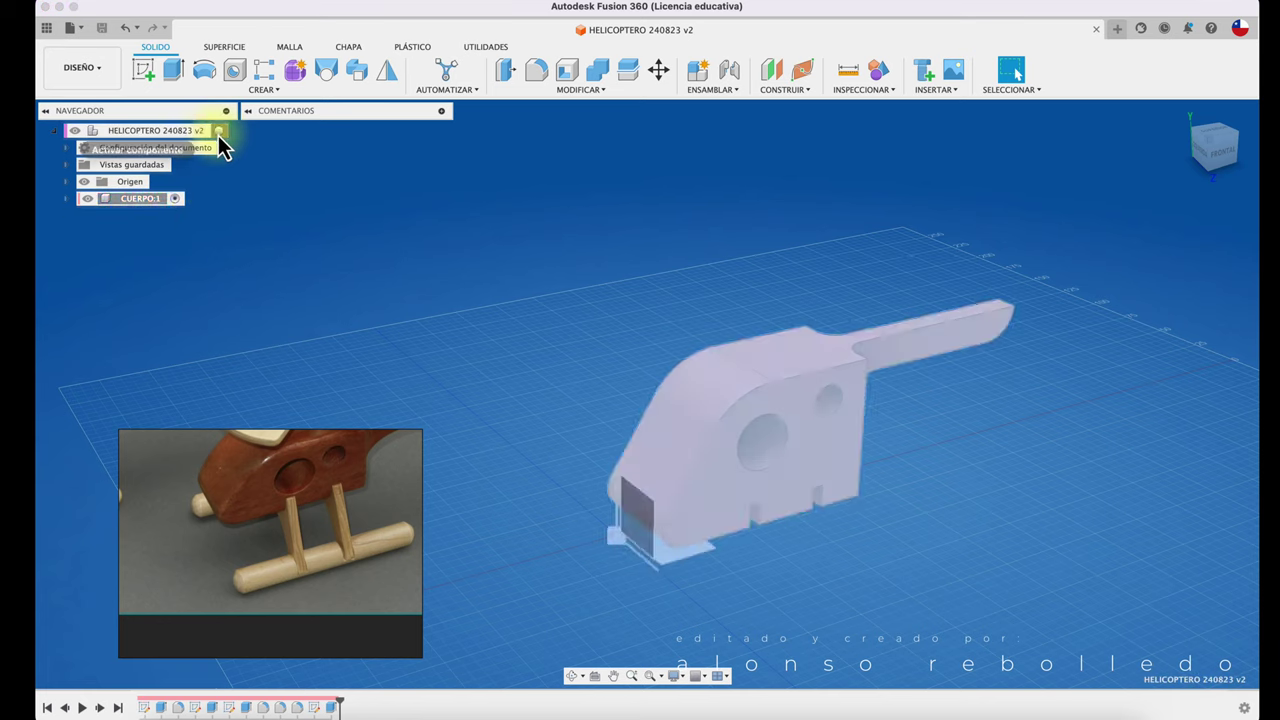
{"action": "left_click", "coordinate": [322, 233]}
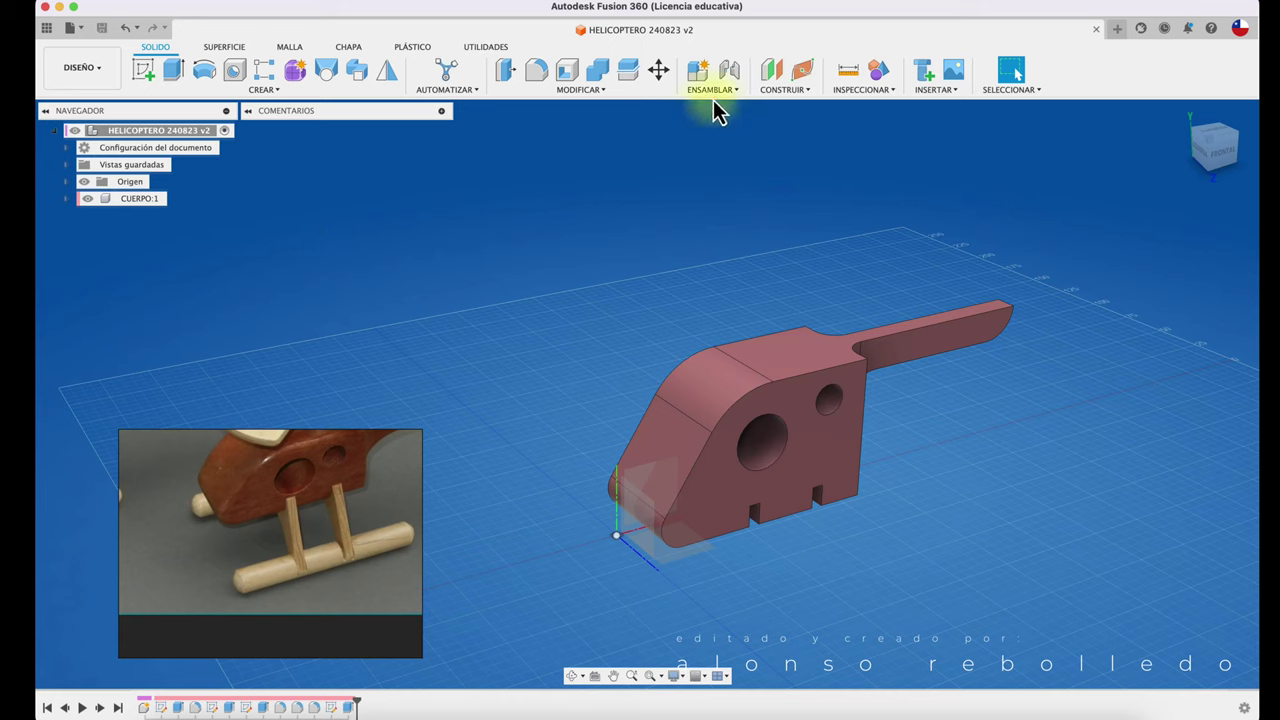
- Create a new component named SOPORTE PATIN, then view the body from another angle
{"action": "left_click", "coordinate": [715, 90]}
{"action": "left_click", "coordinate": [718, 104]}
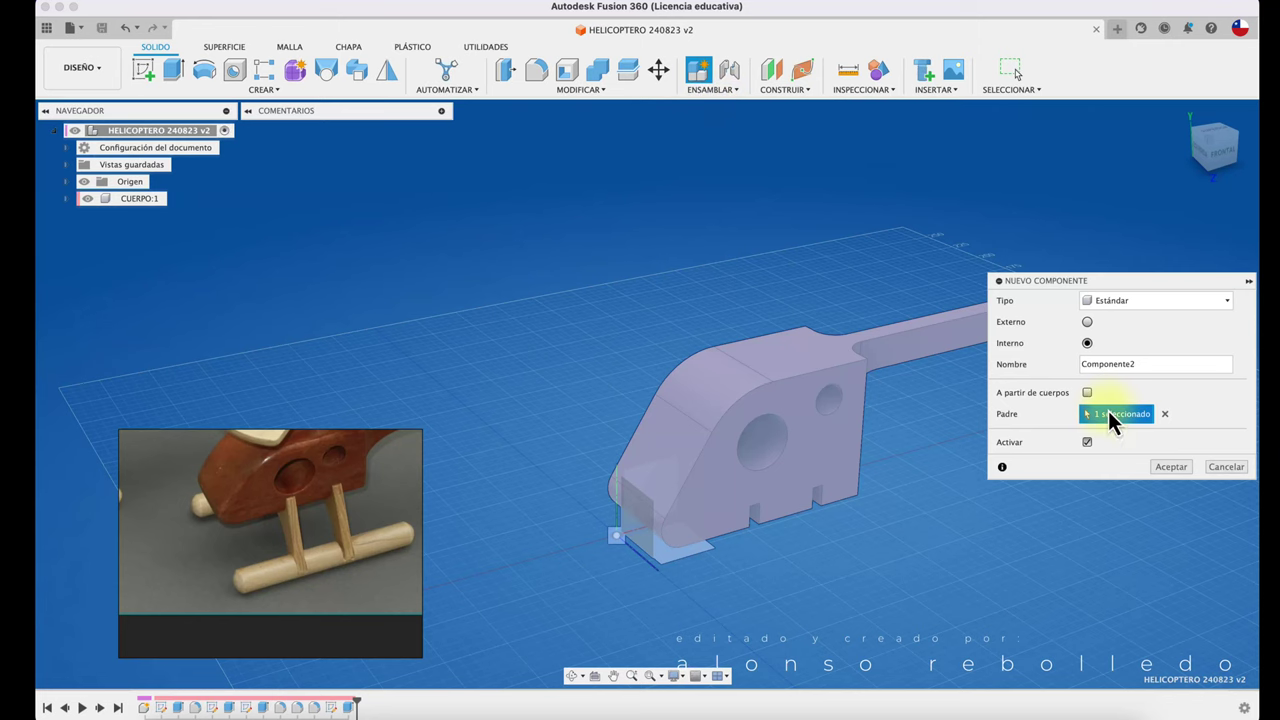
{"action": "left_click_drag", "start_coordinate": [1138, 364], "coordinate": [1084, 360]}
{"action": "type", "text": "SOPORTE"}
{"action": "type", "text": " PAT"}
{"action": "type", "text": "IN"}
{"action": "left_click", "coordinate": [1172, 467]}
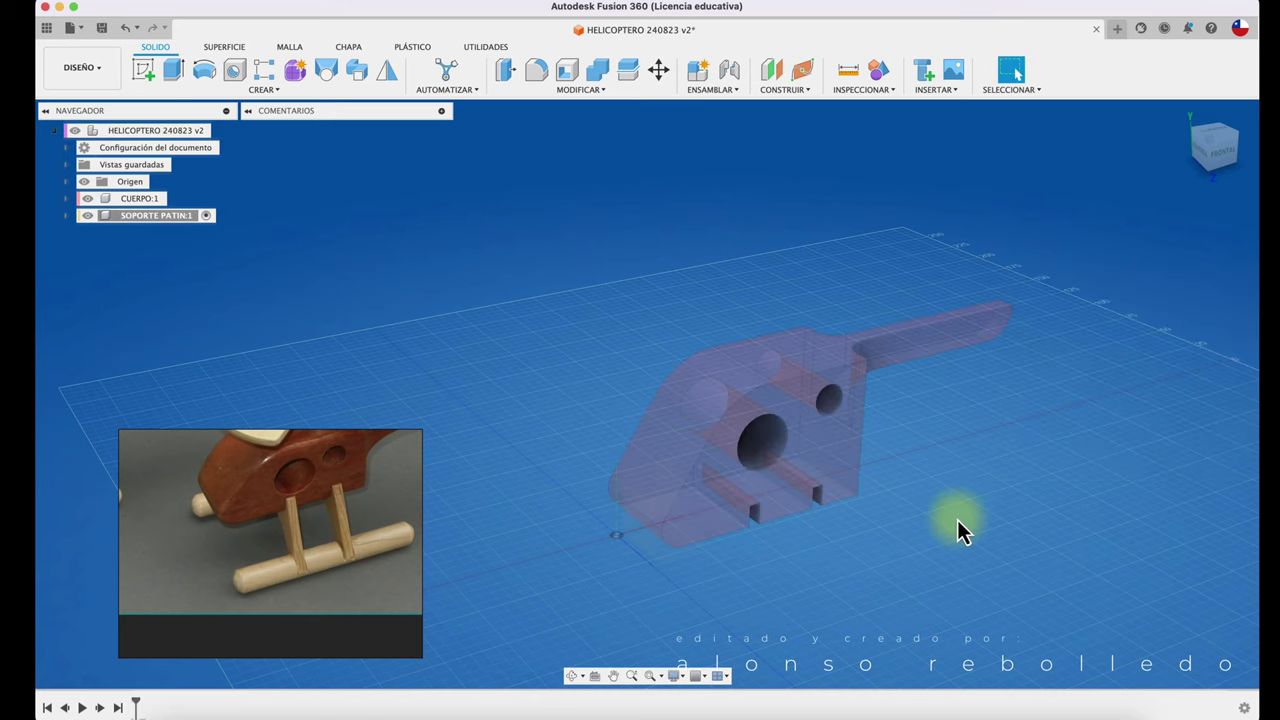
{"action": "scroll", "coordinate": [783, 588], "scroll_direction": "up", "scroll_amount": 2}
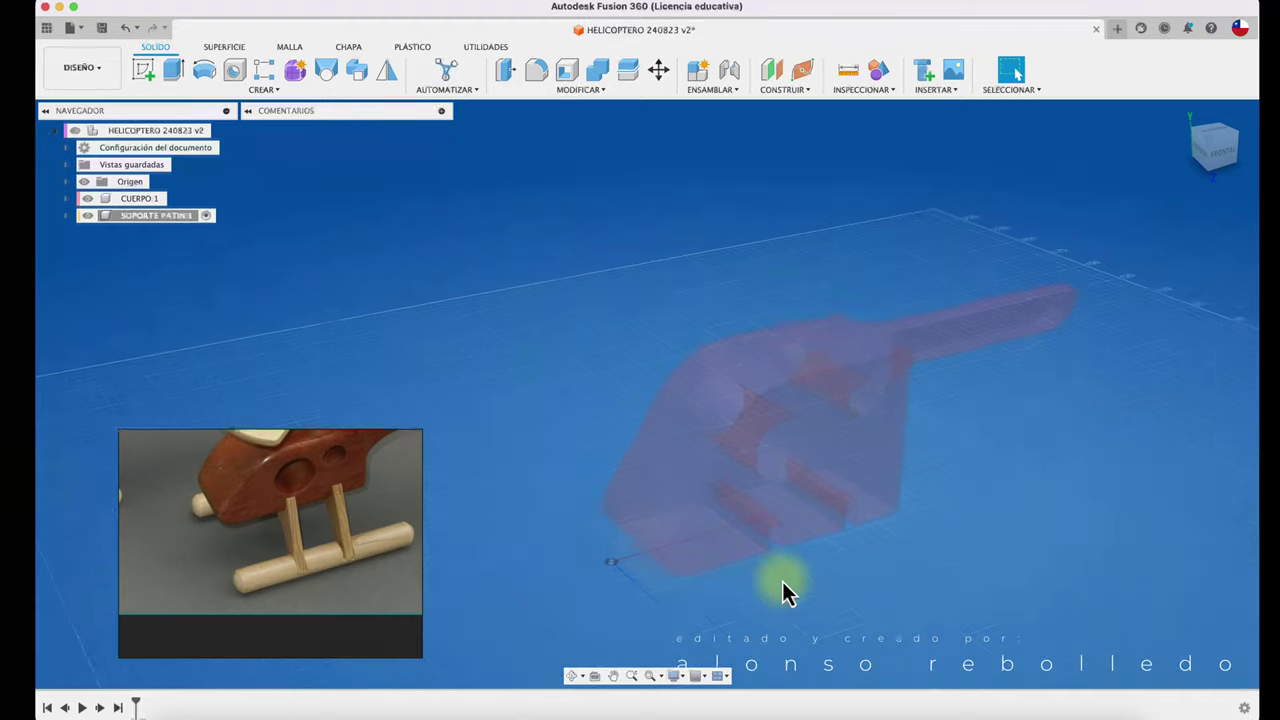
{"action": "scroll", "coordinate": [795, 570], "scroll_direction": "up", "scroll_amount": 3}
{"action": "mouse_move", "coordinate": [803, 573]}
{"action": "middle_mouse_down", "text": "shift"}
{"action": "mouse_move", "coordinate": [866, 553]}
{"action": "mouse_move", "coordinate": [714, 603]}
{"action": "mouse_move", "coordinate": [684, 538]}
{"action": "mouse_move", "coordinate": [697, 594]}
{"action": "mouse_move", "coordinate": [186, 98]}
{"action": "middle_mouse_up", "text": "shift"}
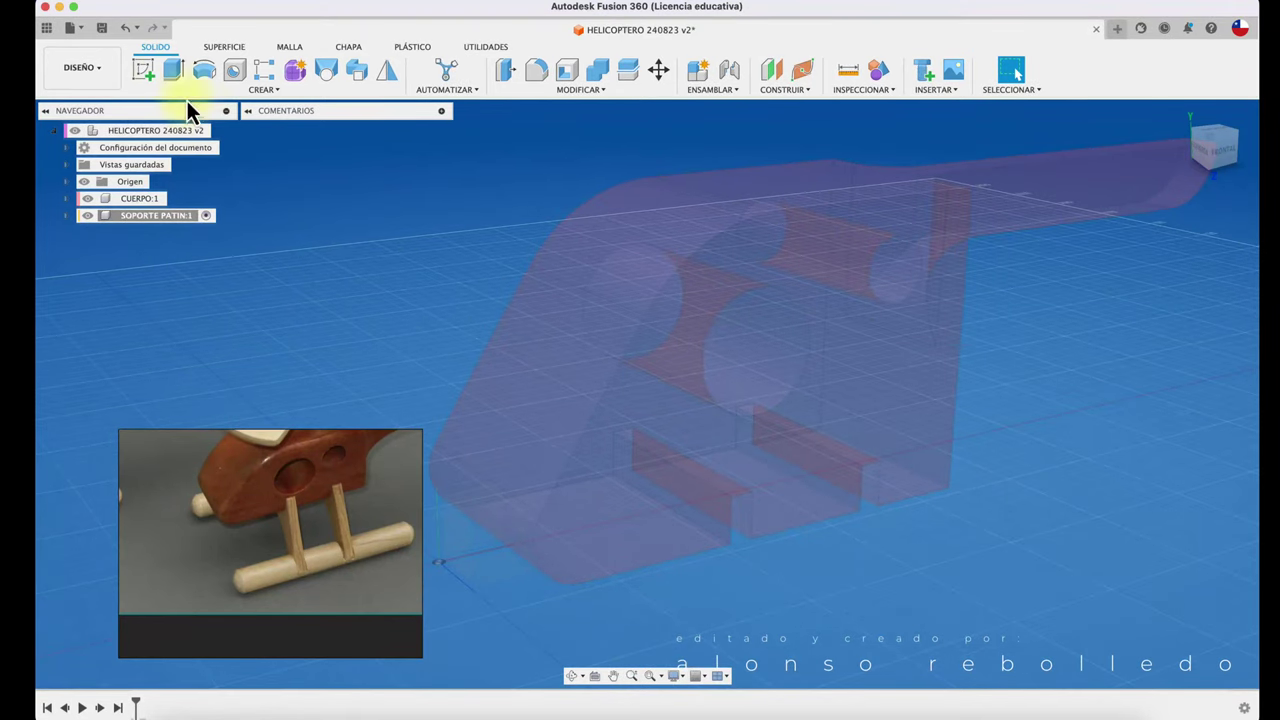
- Open a new sketch on the chosen plane and launch Project (P) for body geometry
{"action": "left_click", "coordinate": [154, 76]}
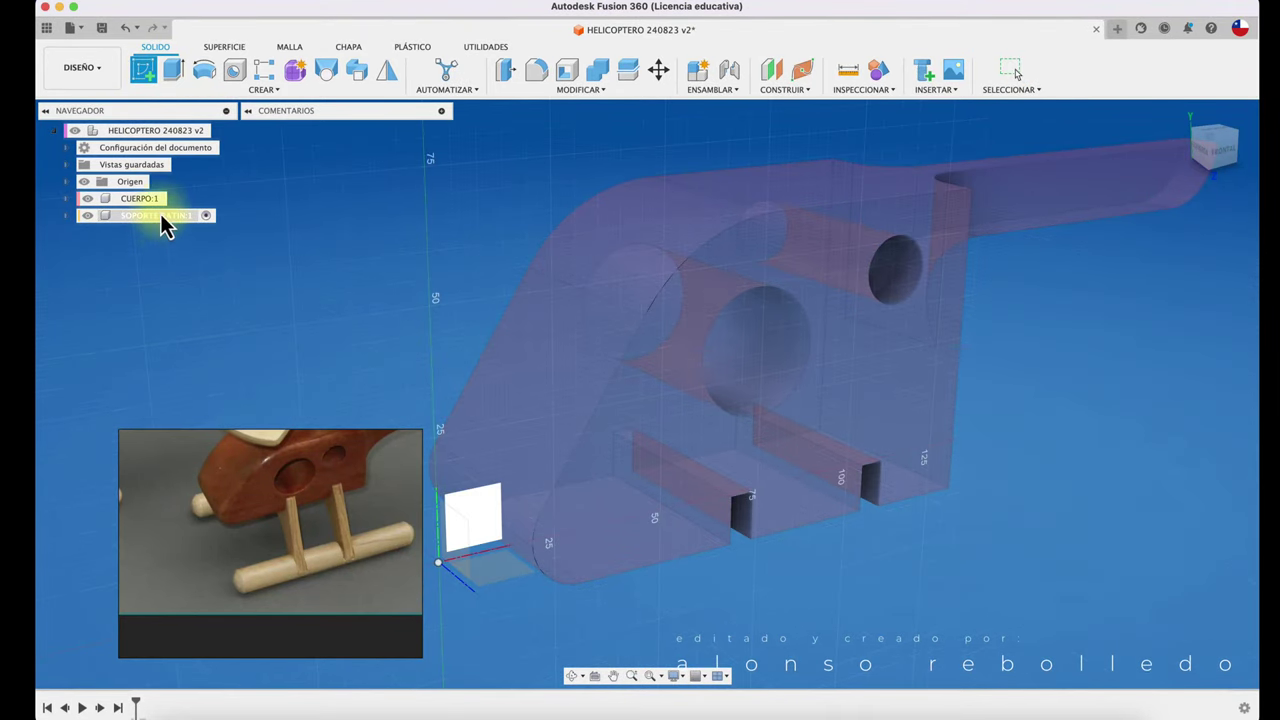
{"action": "left_click", "coordinate": [718, 517]}
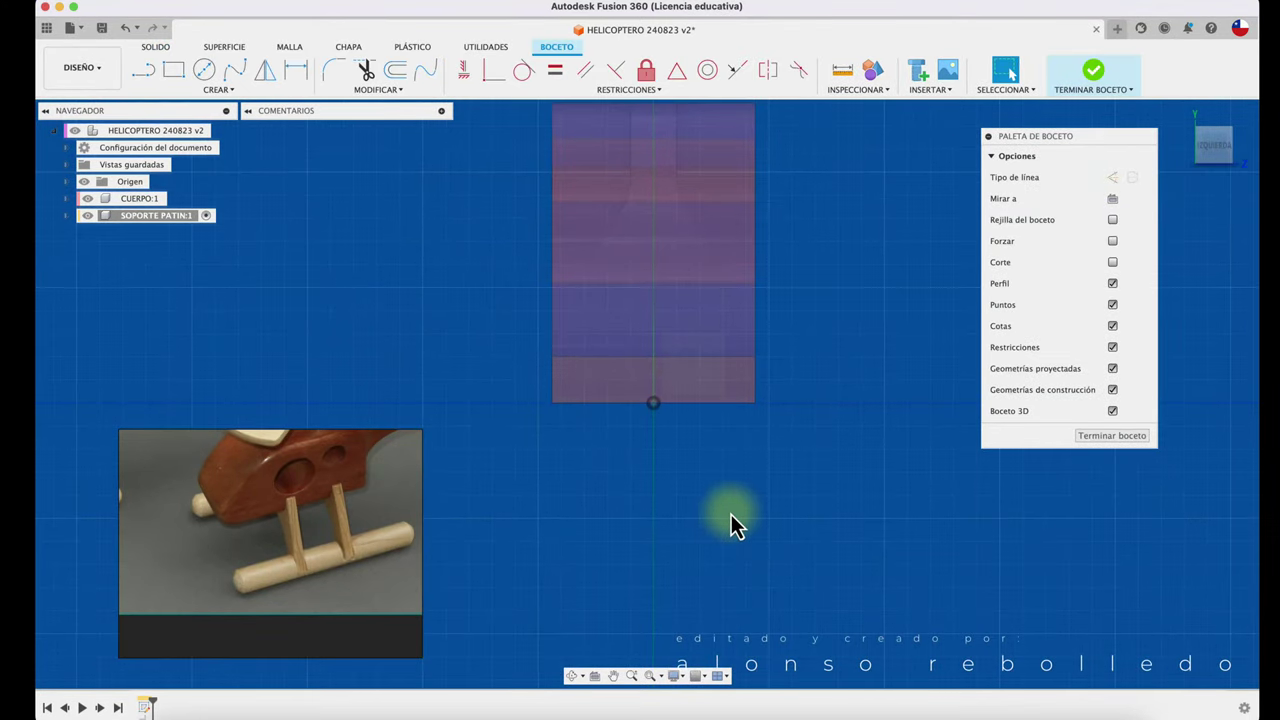
{"action": "scroll", "coordinate": [705, 424], "scroll_direction": "up", "scroll_amount": 2}
{"action": "scroll", "coordinate": [705, 424], "scroll_direction": "up", "scroll_amount": 2}
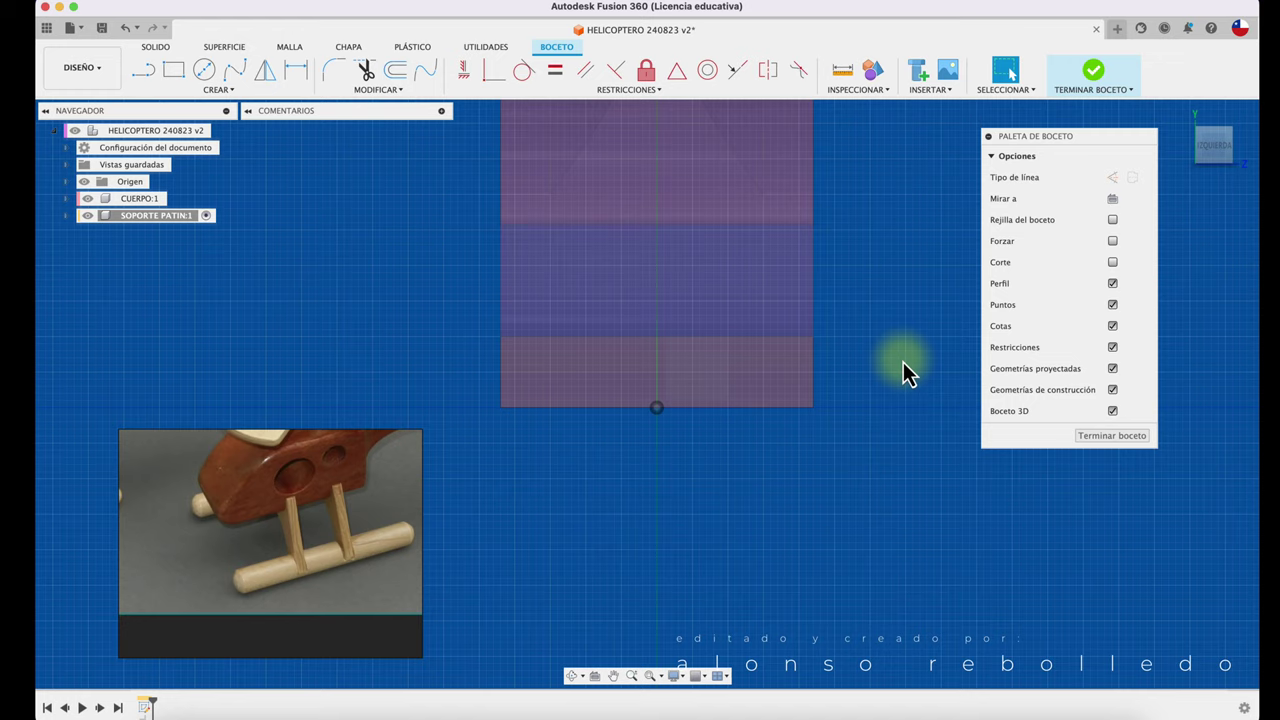
{"action": "key", "text": "p"}
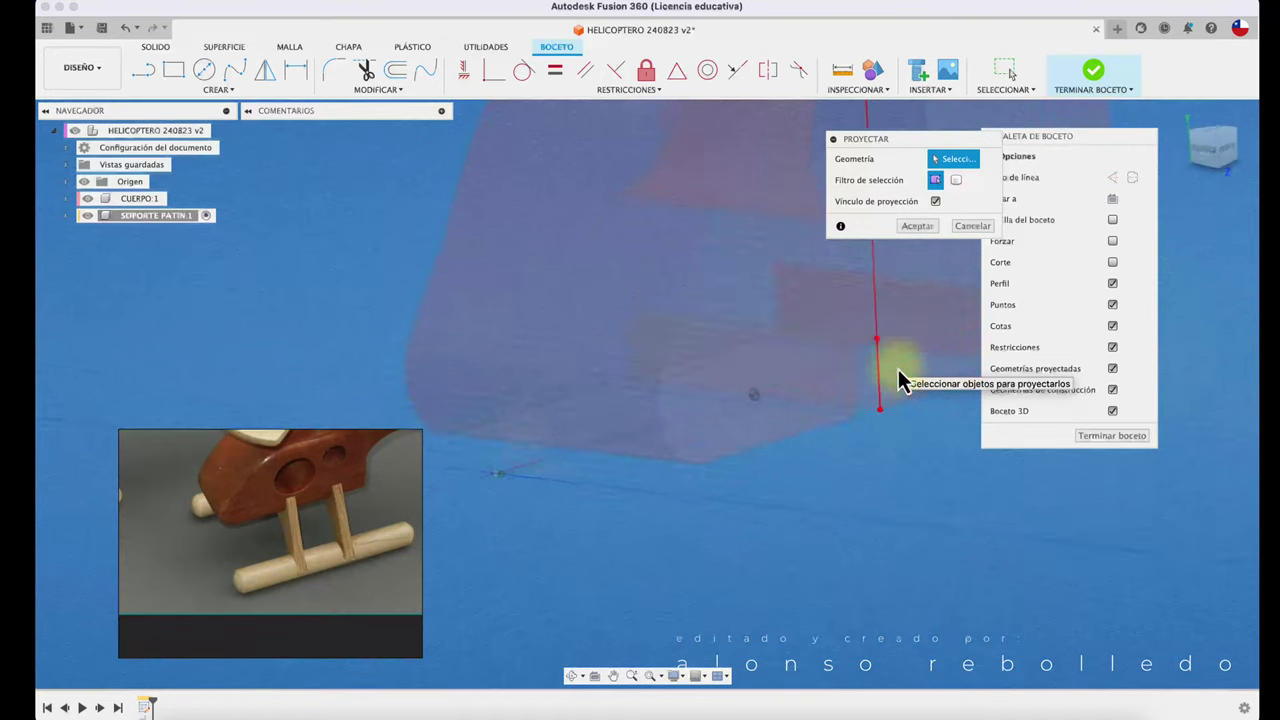
- Project the body's slot face into the SOPORTE PATIN sketch
{"action": "left_click", "coordinate": [658, 437]}
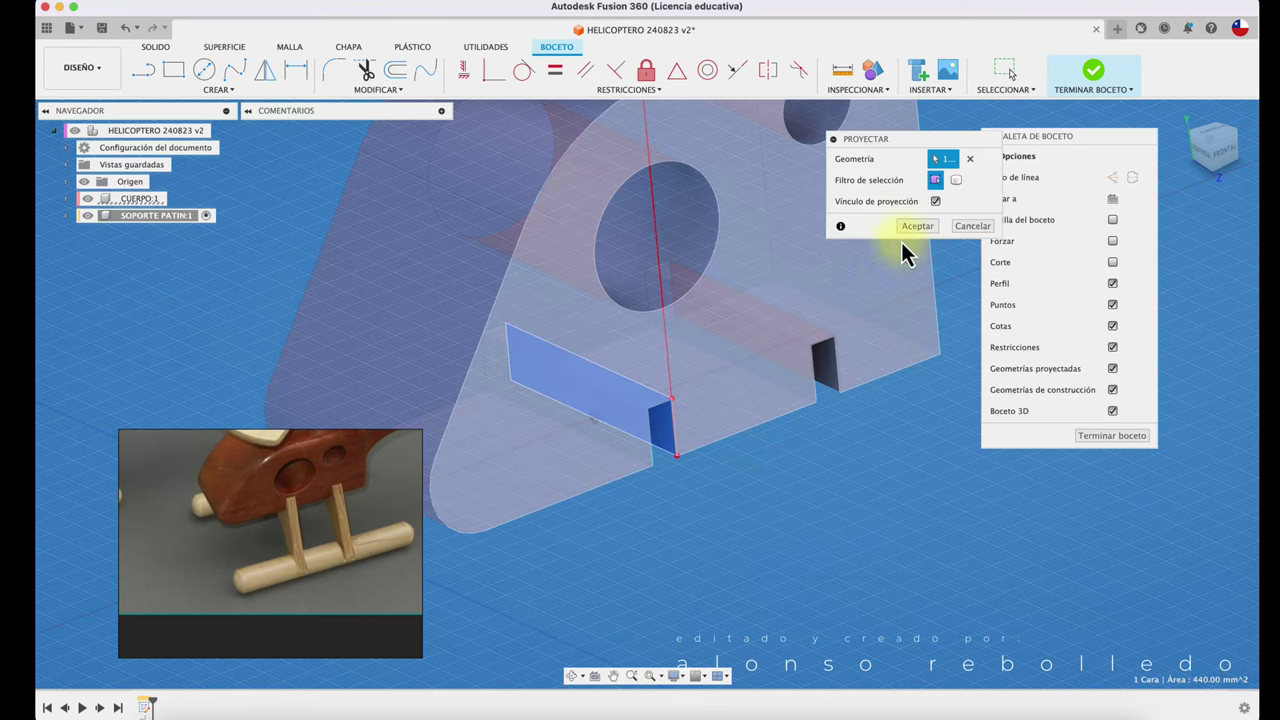
{"action": "left_click", "coordinate": [918, 227]}
{"action": "scroll", "coordinate": [732, 496], "scroll_direction": "left", "scroll_amount": 5, "text": "shift"}
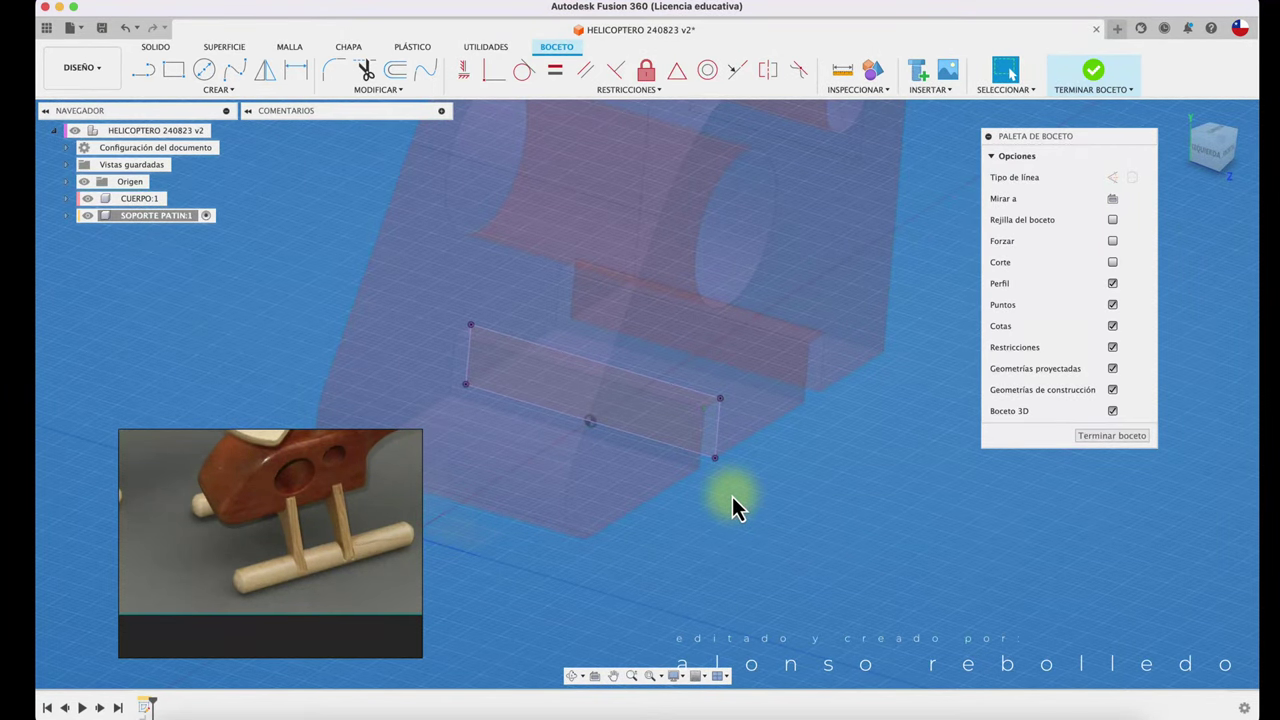
{"action": "scroll", "coordinate": [732, 496], "scroll_direction": "left", "scroll_amount": 2, "text": "shift"}
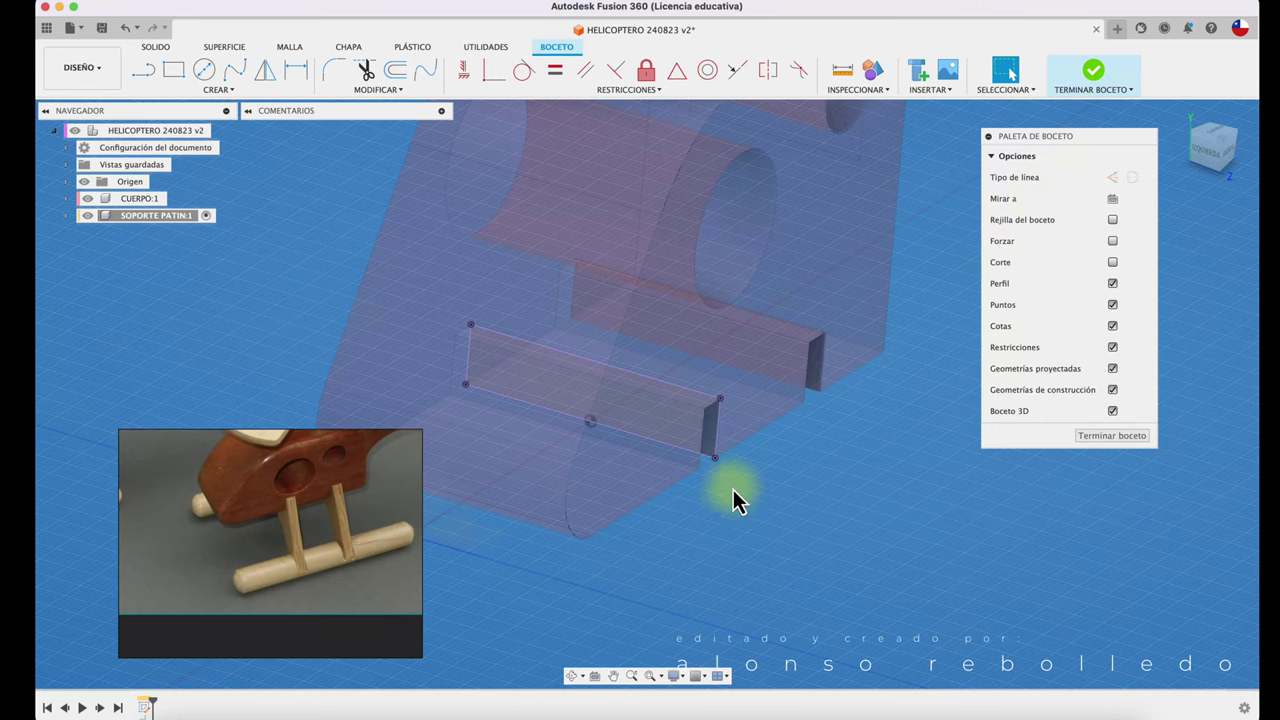
- Look straight at the sketch plane, briefly checking a section cut through the body
{"action": "left_click", "coordinate": [1203, 158]}
{"action": "left_click", "coordinate": [1230, 155]}
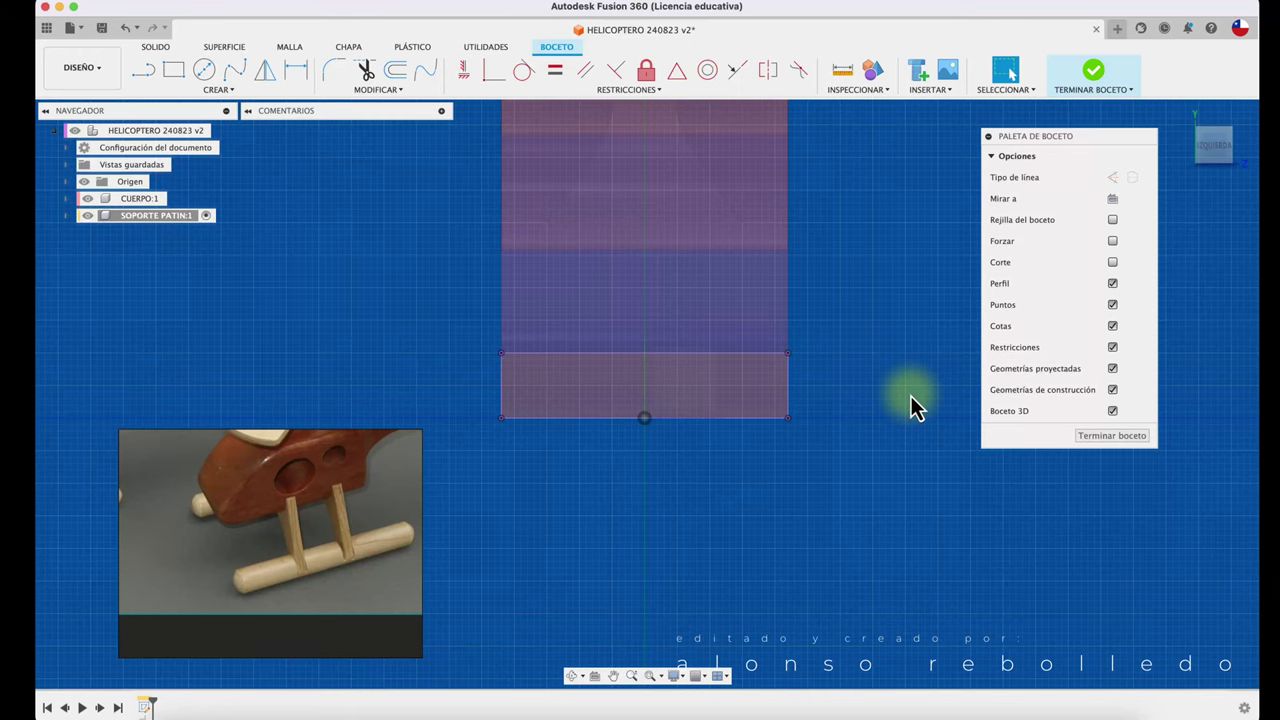
{"action": "left_click", "coordinate": [1113, 262]}
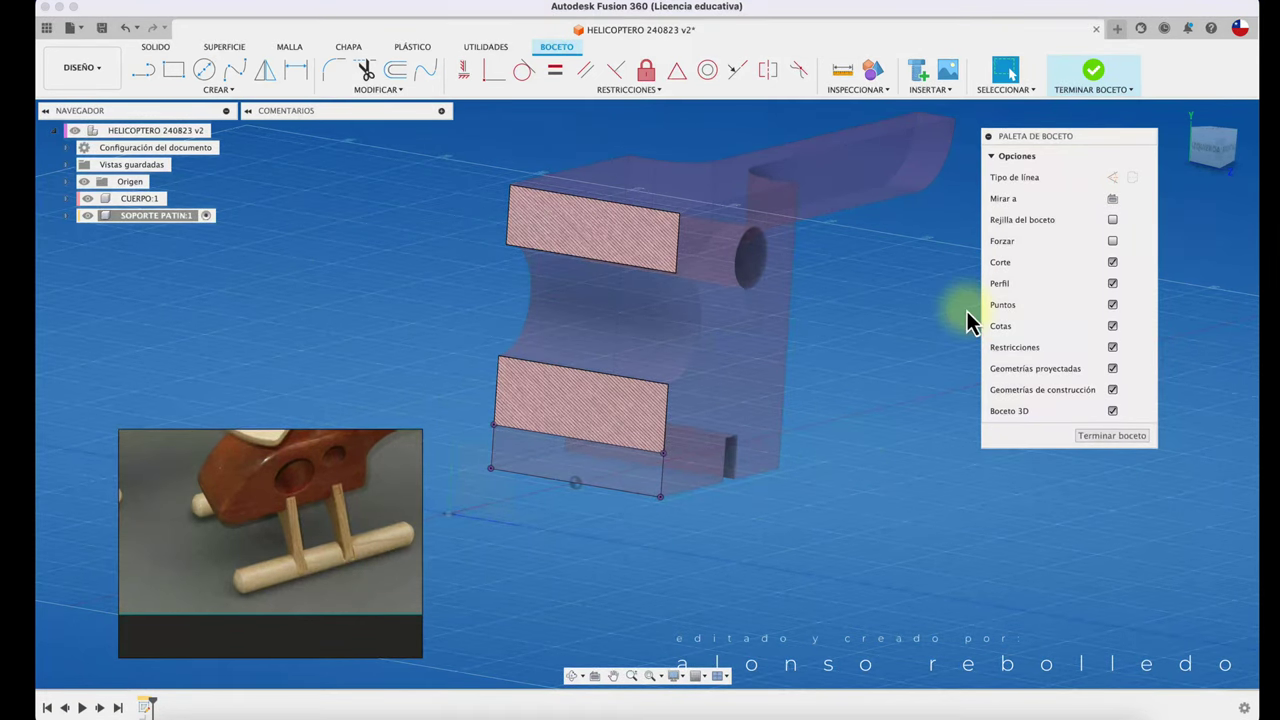
{"action": "left_click", "coordinate": [1112, 262]}
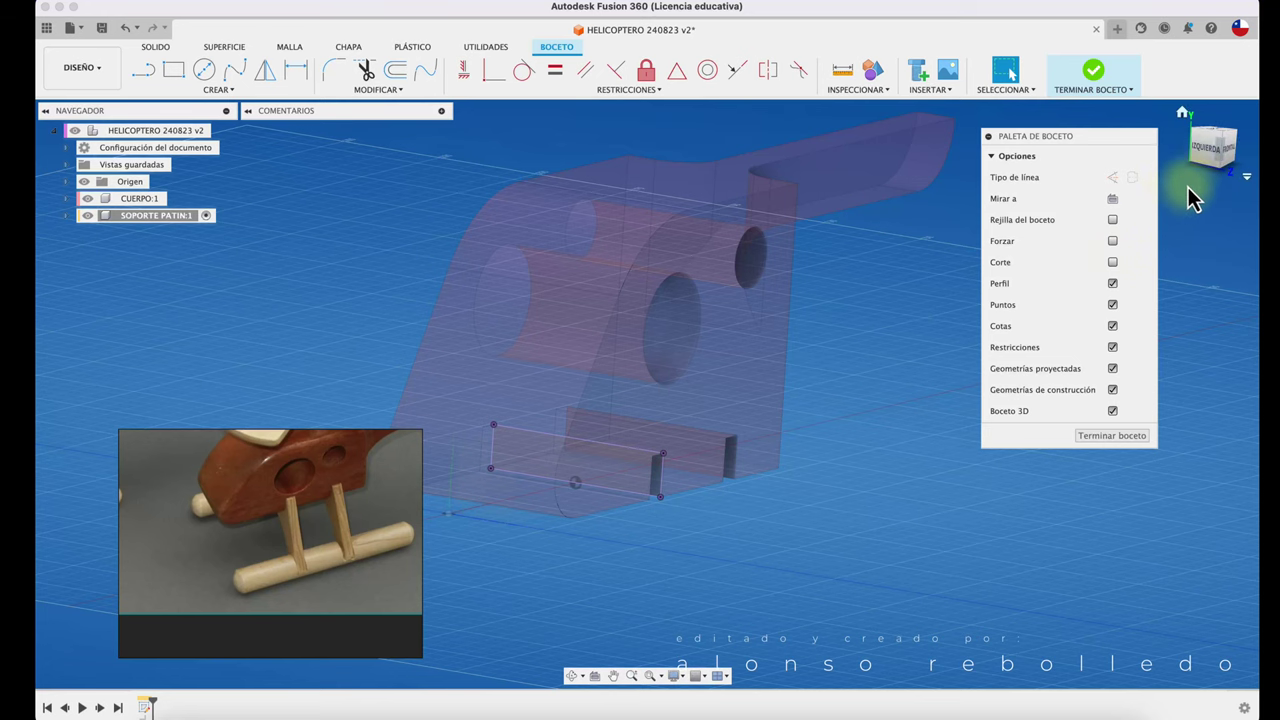
{"action": "left_click", "coordinate": [1198, 150]}
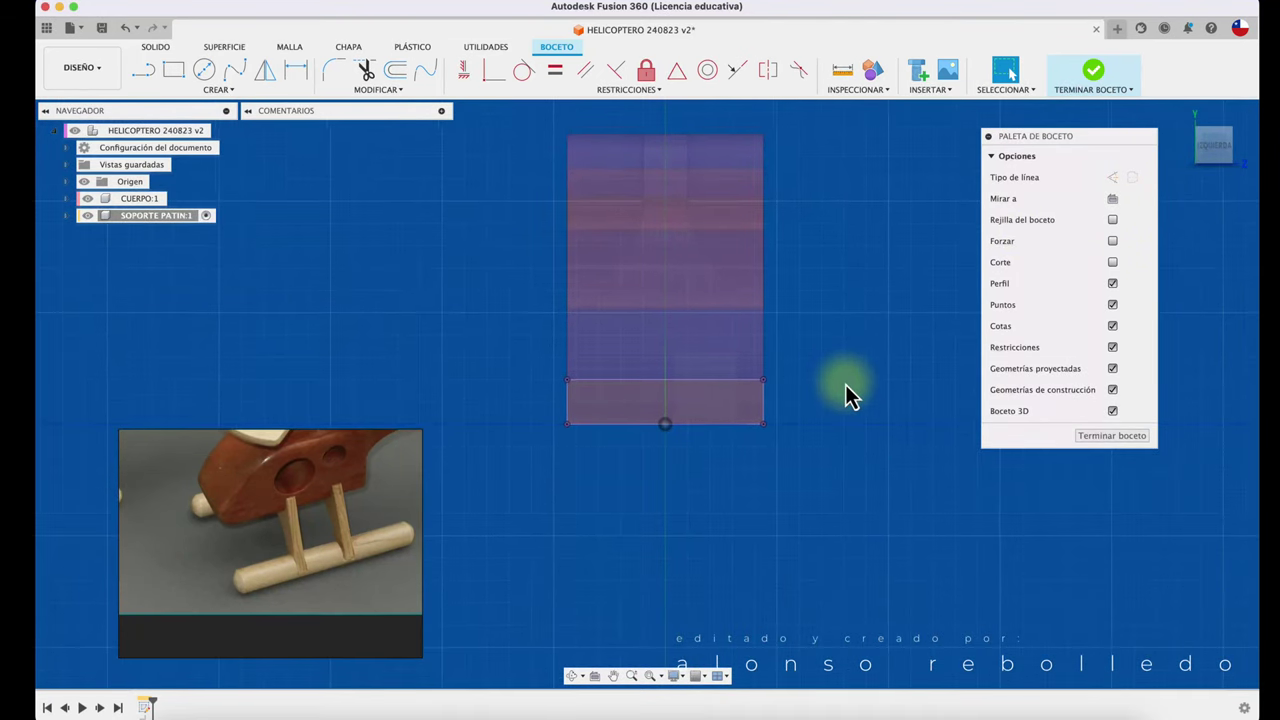
{"action": "left_click", "coordinate": [145, 75]}
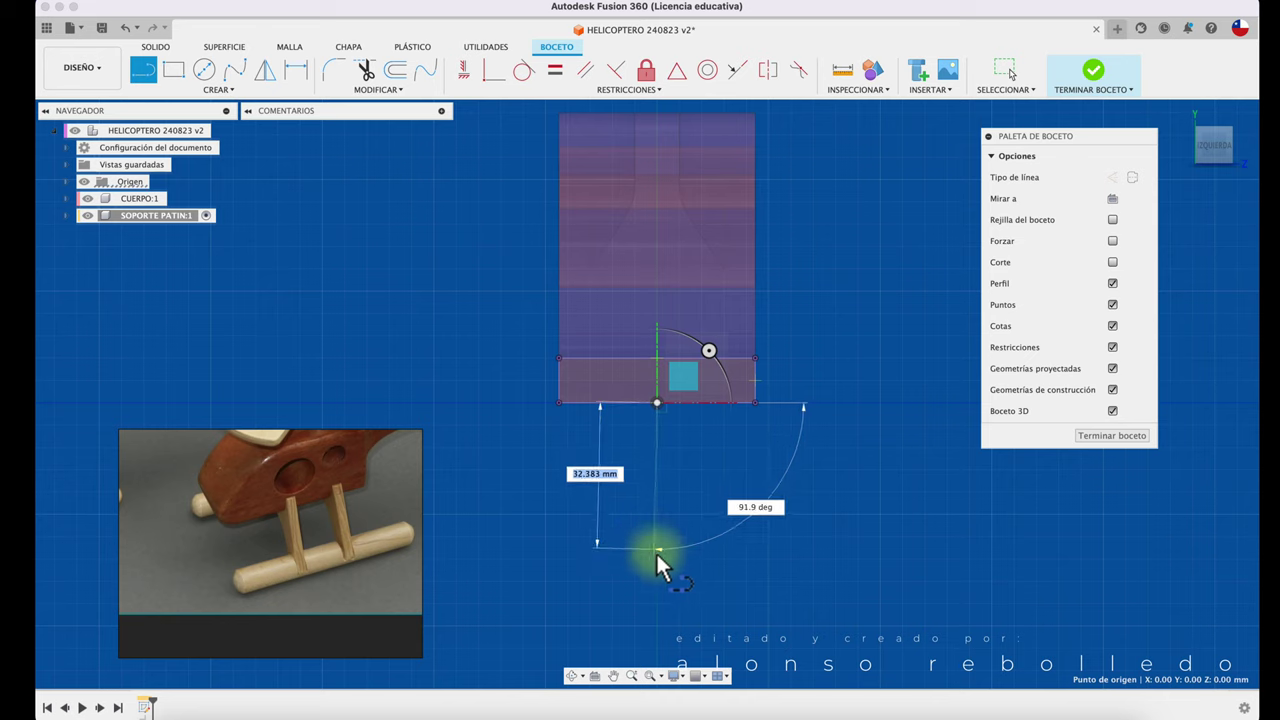
- Draw a vertical line down from the origin and make it a centreline
{"action": "left_click", "coordinate": [658, 551]}
{"action": "key", "text": "Escape"}
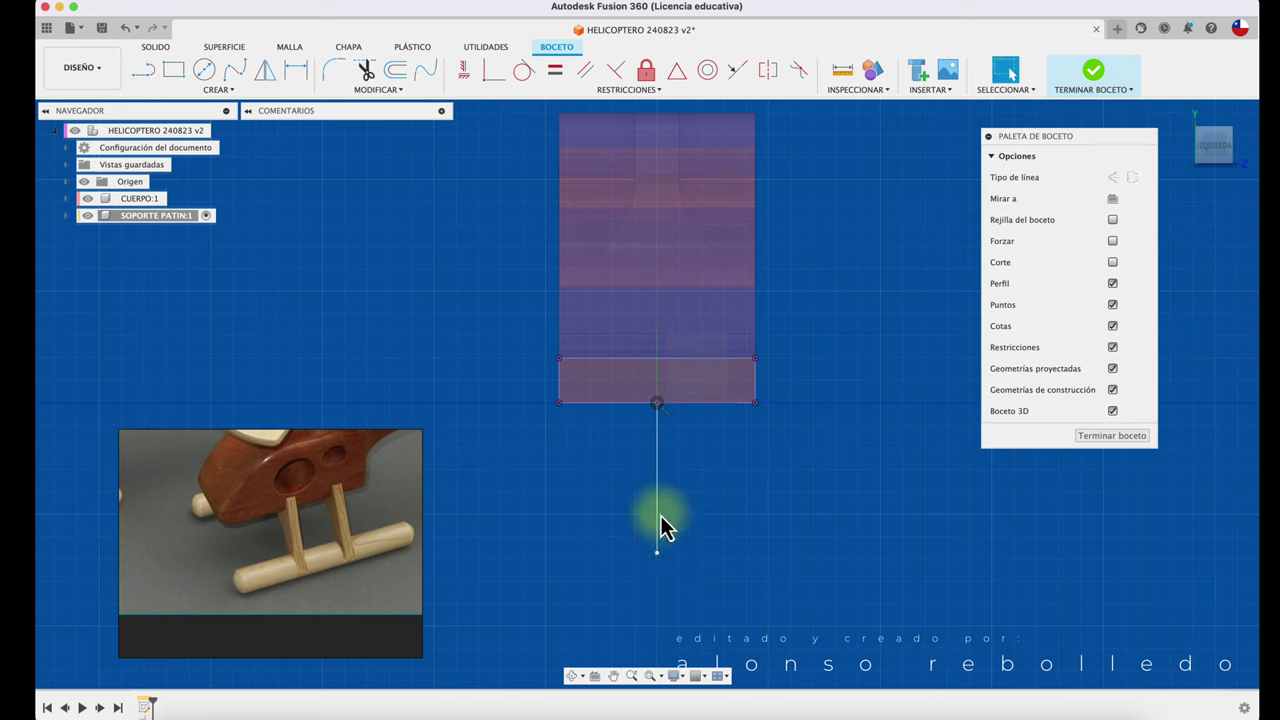
{"action": "left_click", "coordinate": [659, 515]}
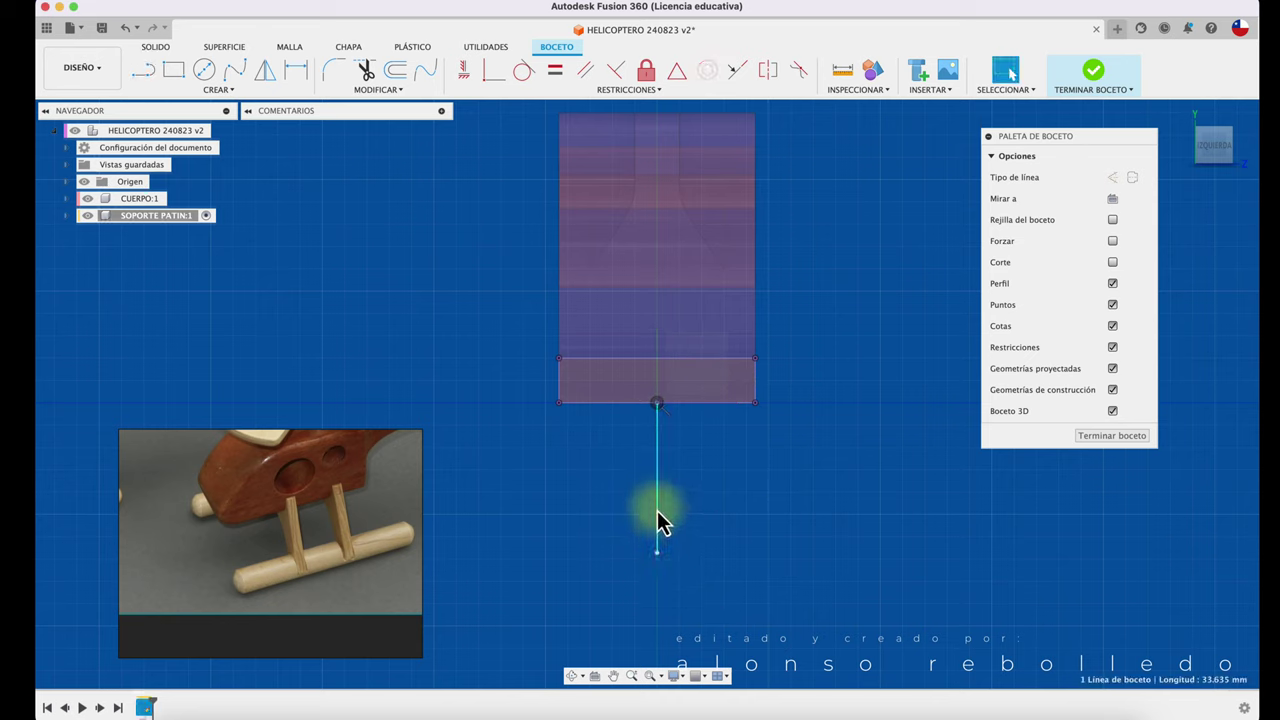
{"action": "left_click", "coordinate": [1133, 178]}
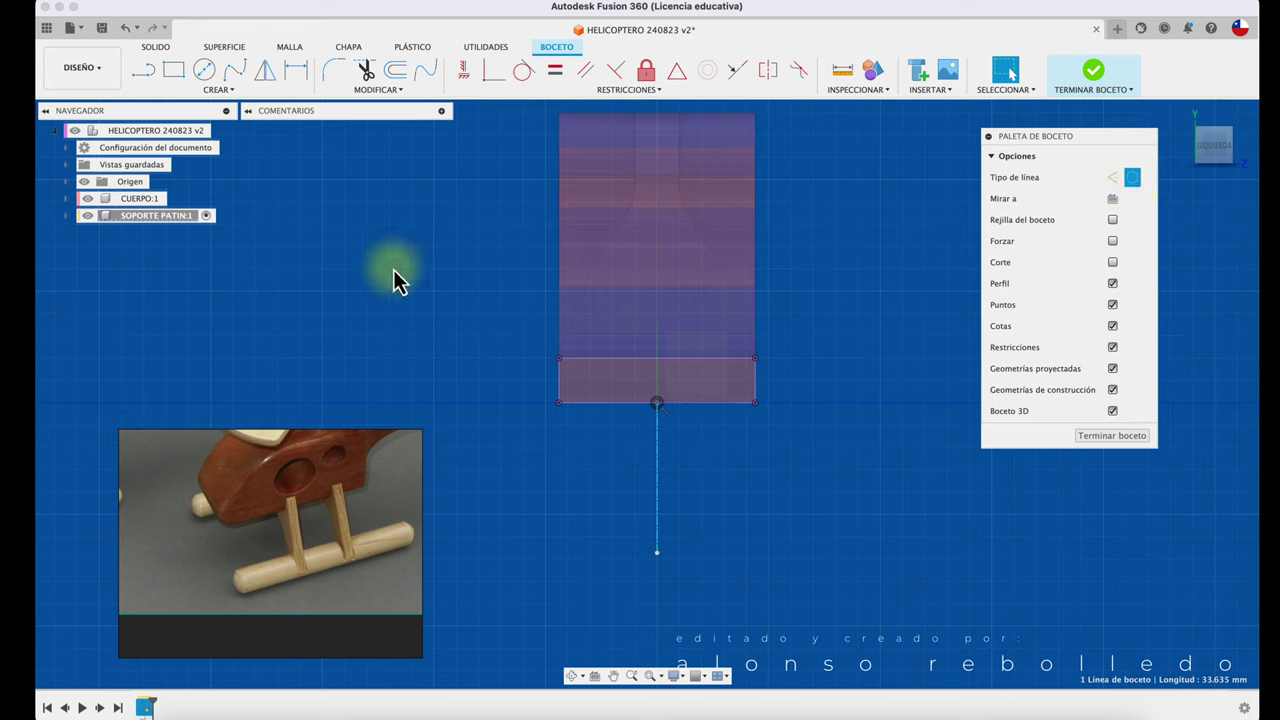
- Draw a slanted line from the rectangle's lower right corner with a short end segment
{"action": "left_click", "coordinate": [143, 69]}
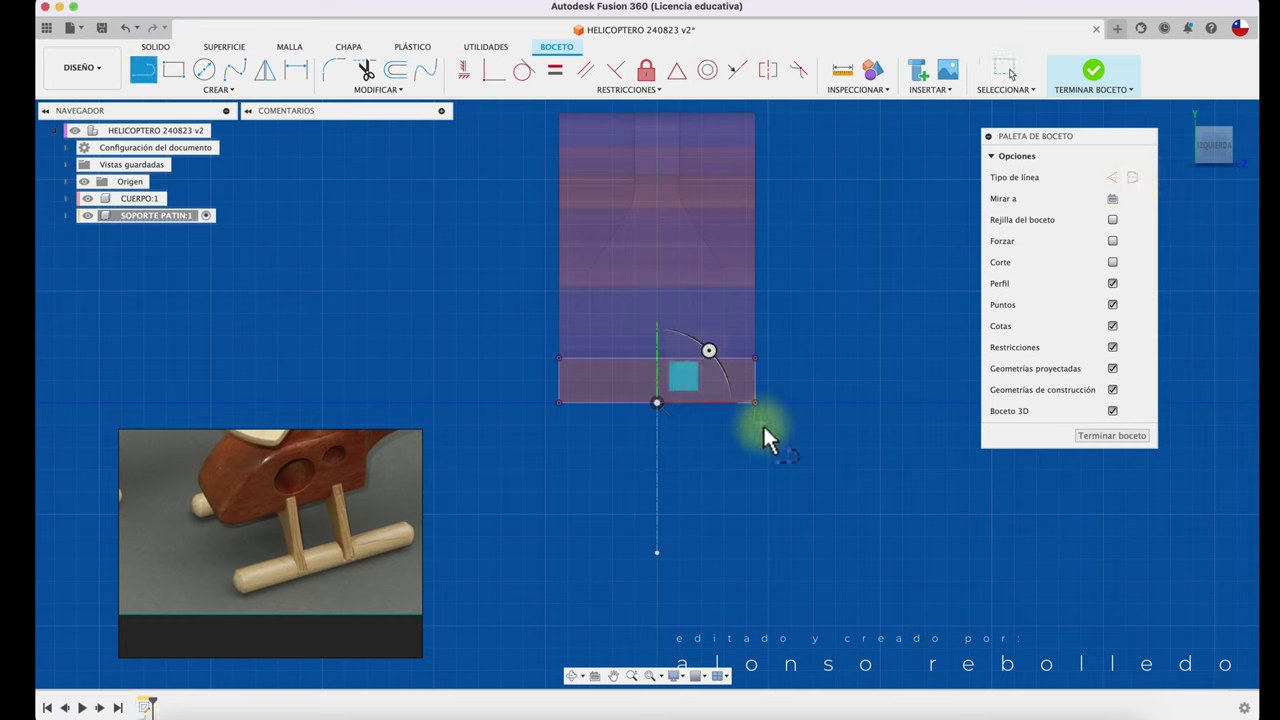
{"action": "left_click", "coordinate": [755, 358]}
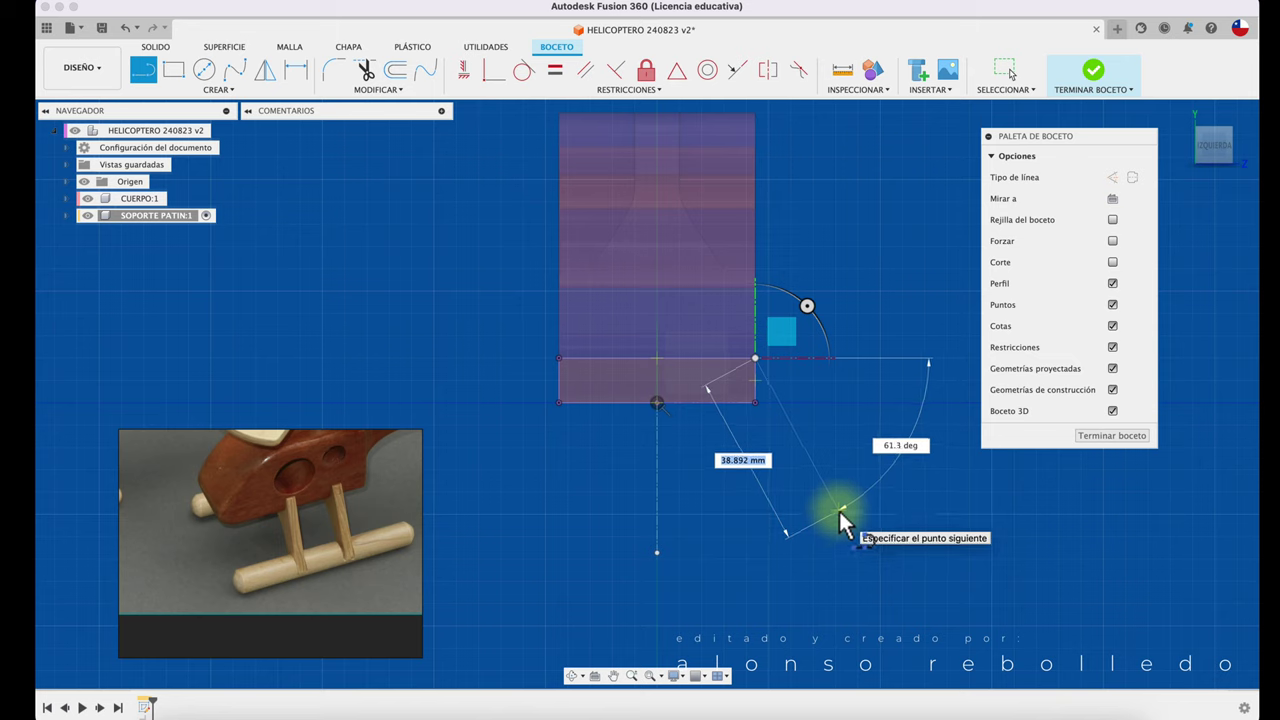
{"action": "left_click", "coordinate": [838, 509]}
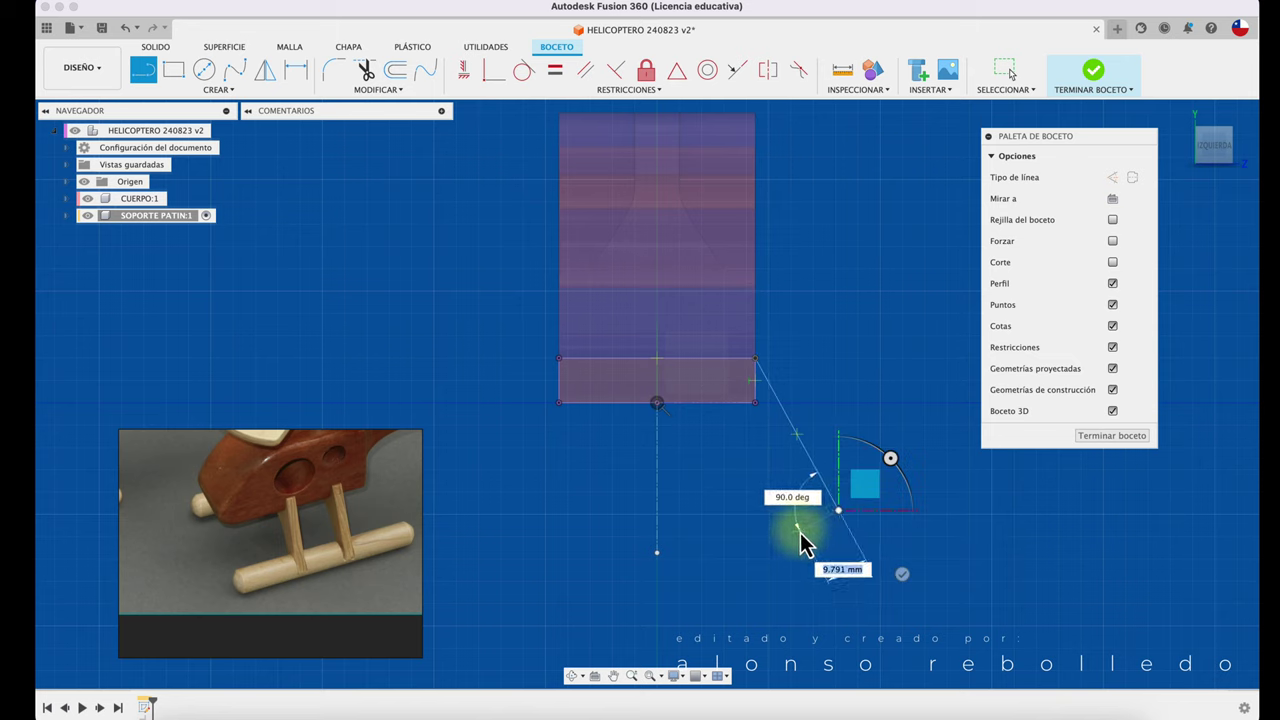
{"action": "left_click", "coordinate": [799, 528]}
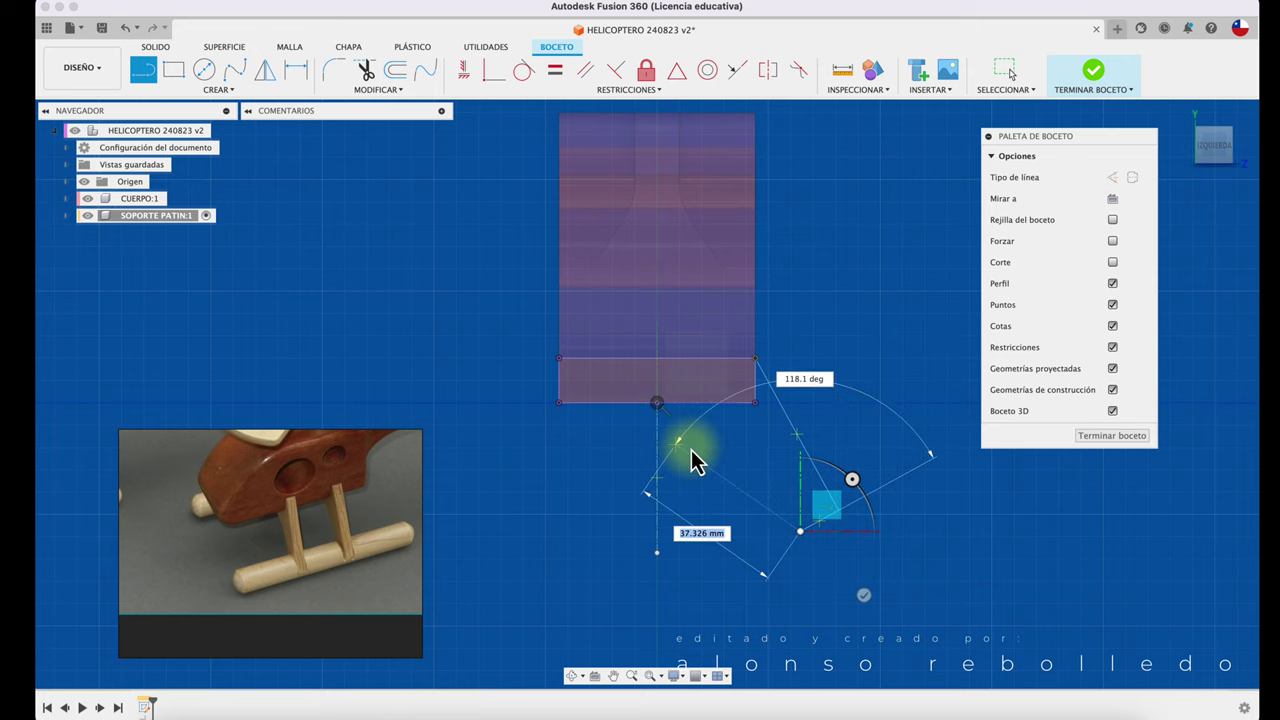
{"action": "key", "text": "Escape"}
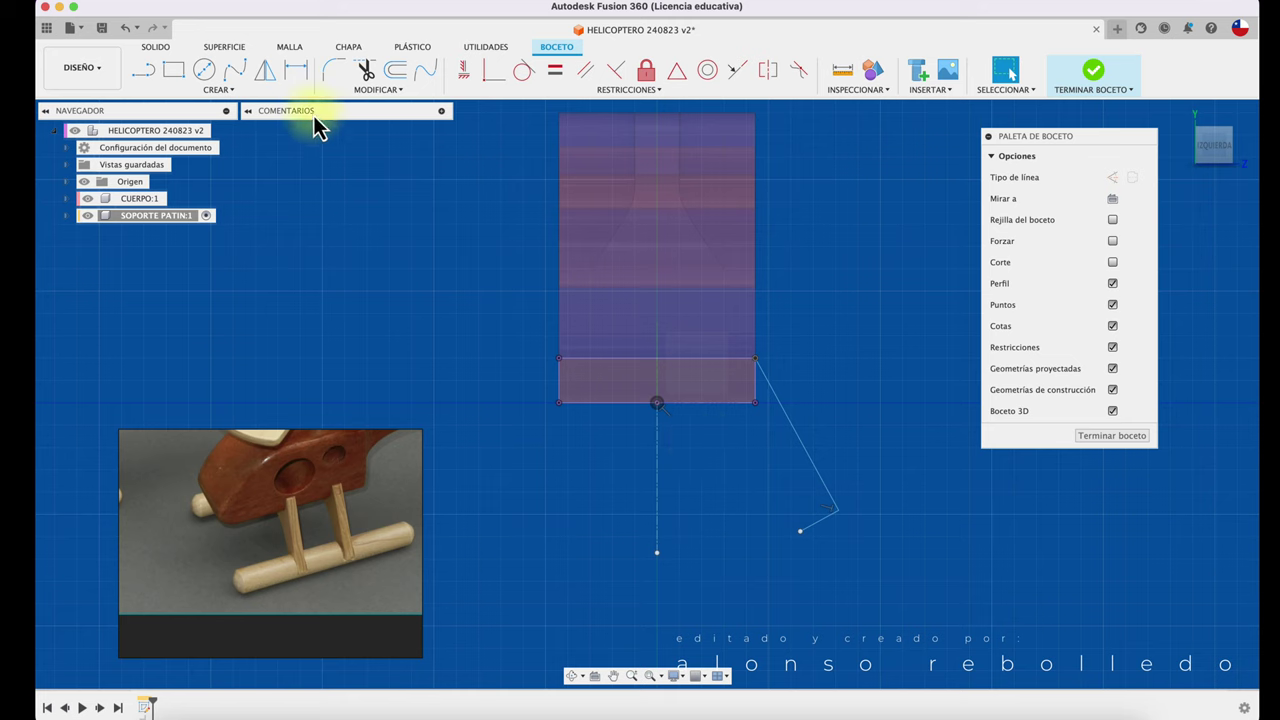
- Add a circle of about 64.9 mm diameter at the centreline's end and trim it to an arc
{"action": "left_click", "coordinate": [207, 72]}
{"action": "left_click", "coordinate": [657, 552]}
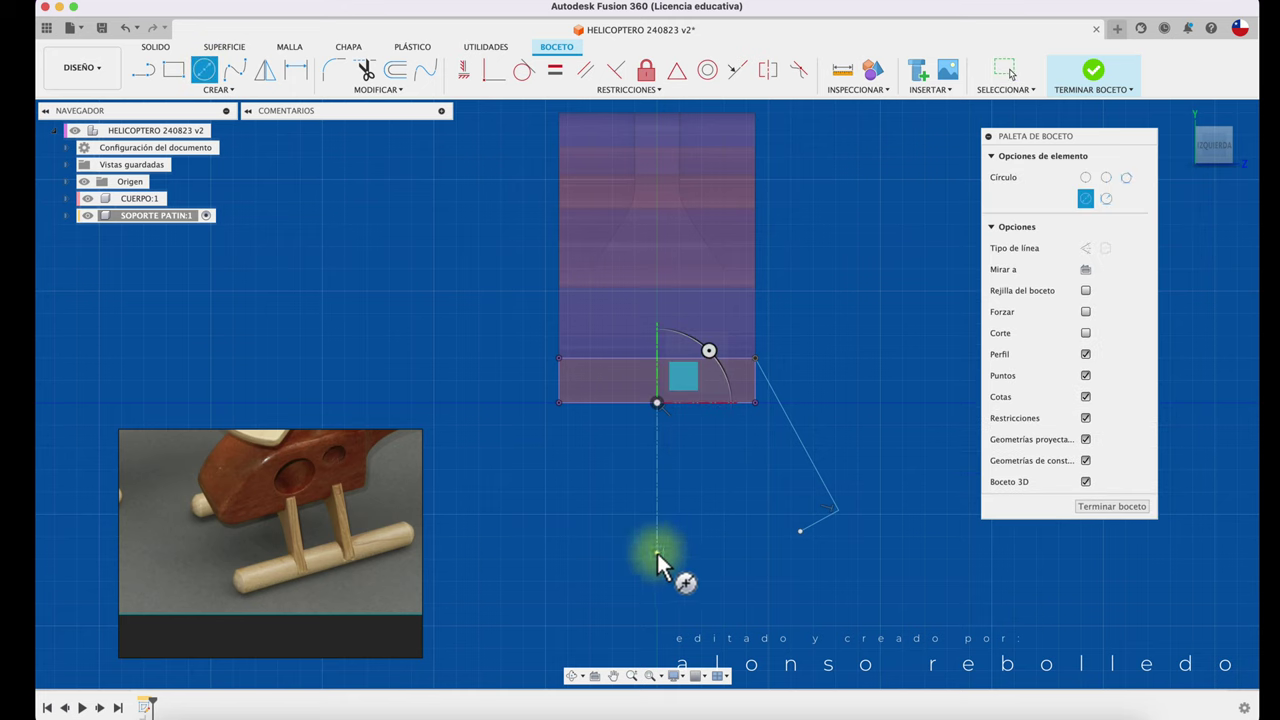
{"action": "left_click", "coordinate": [801, 540]}
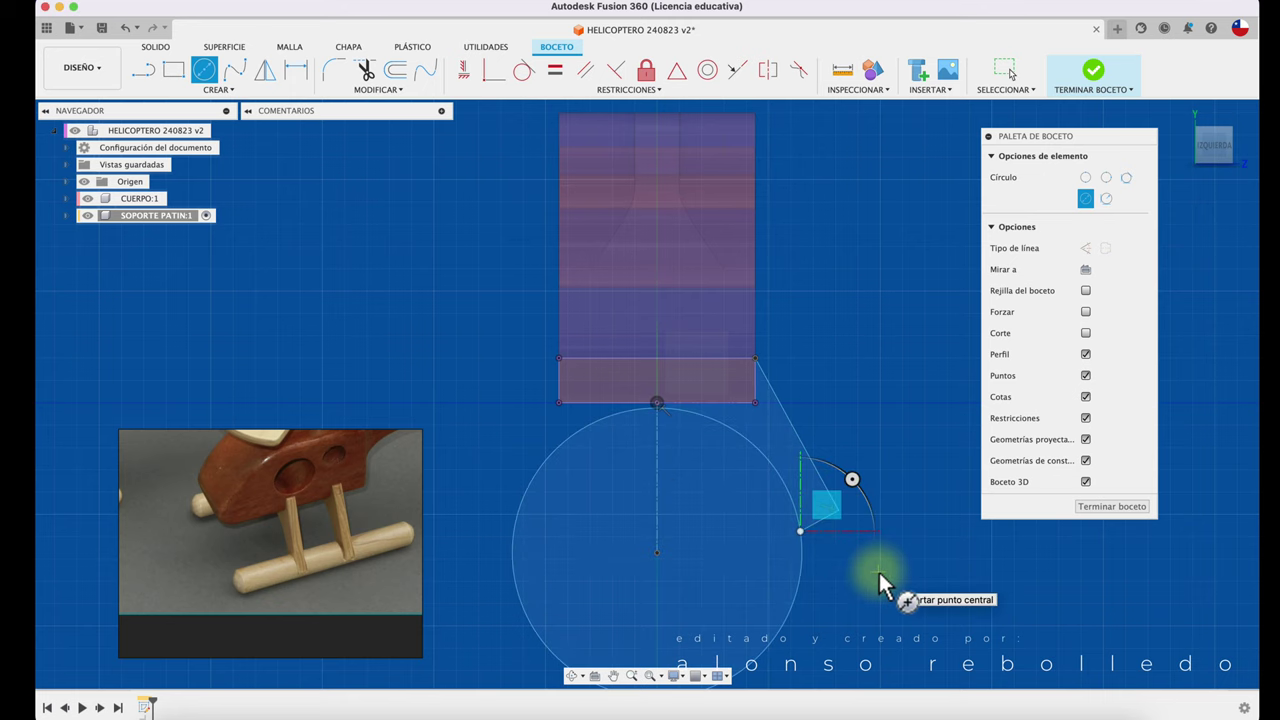
{"action": "key", "text": "Escape"}
{"action": "scroll", "coordinate": [862, 605], "scroll_direction": "down", "scroll_amount": 2}
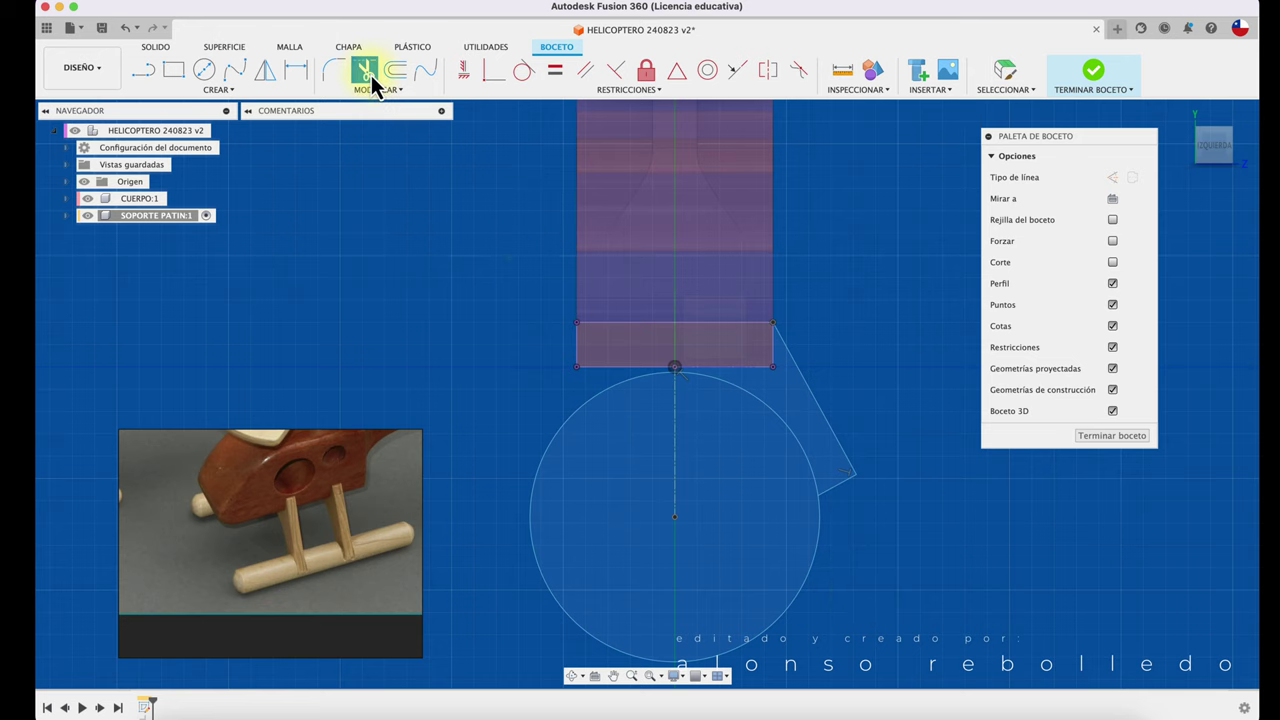
{"action": "left_click", "coordinate": [819, 512]}
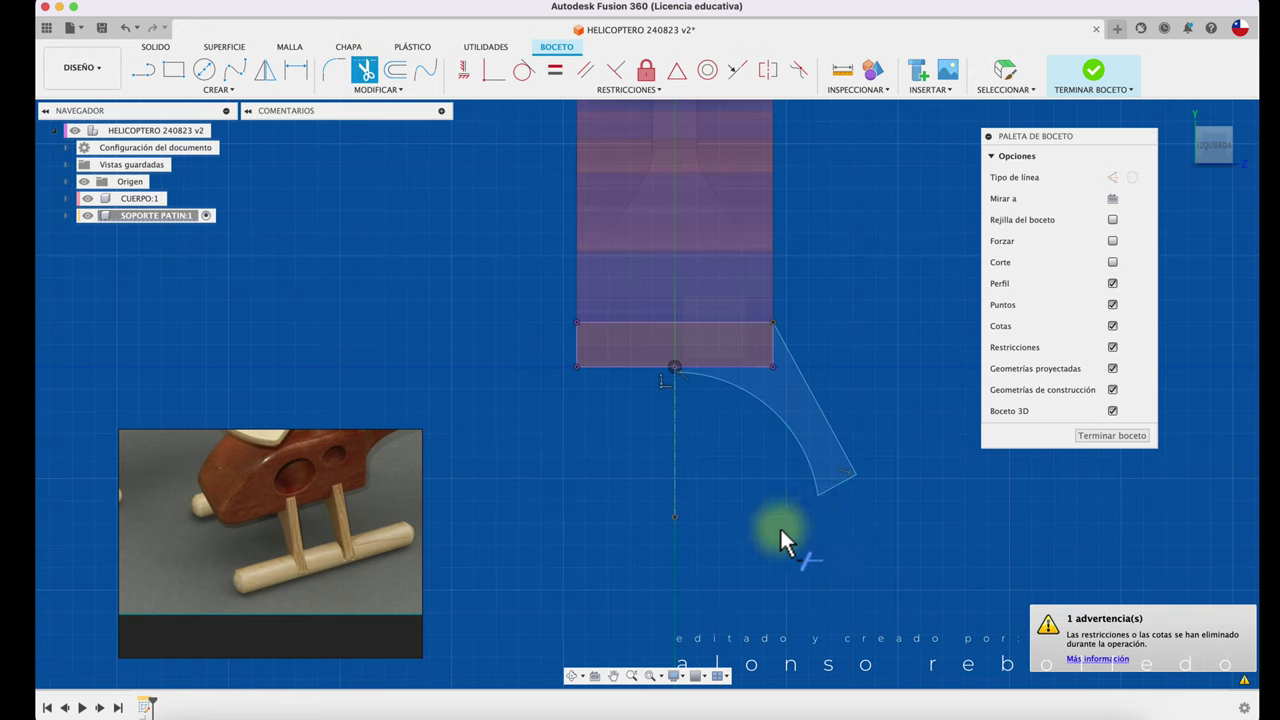
{"action": "key", "text": "Escape"}
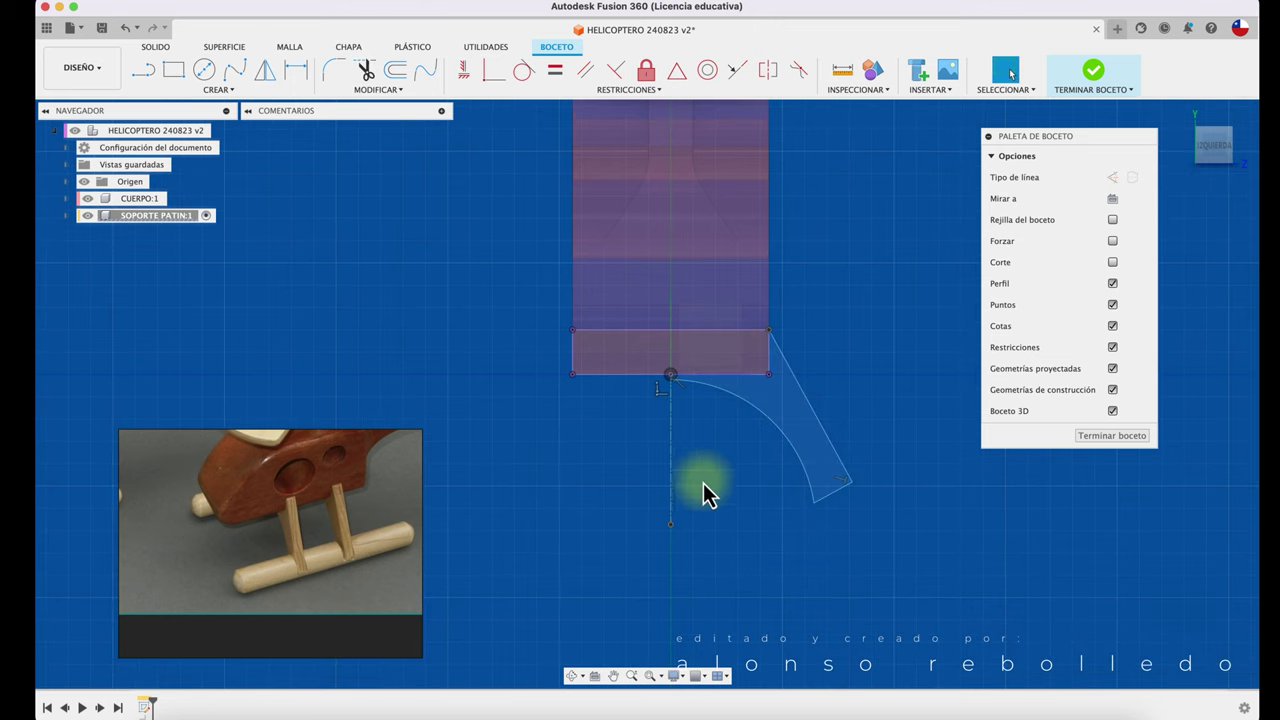
- Mirror the arc, slanted line and bottom segment to the left side of the centreline
{"action": "left_click", "coordinate": [265, 72]}
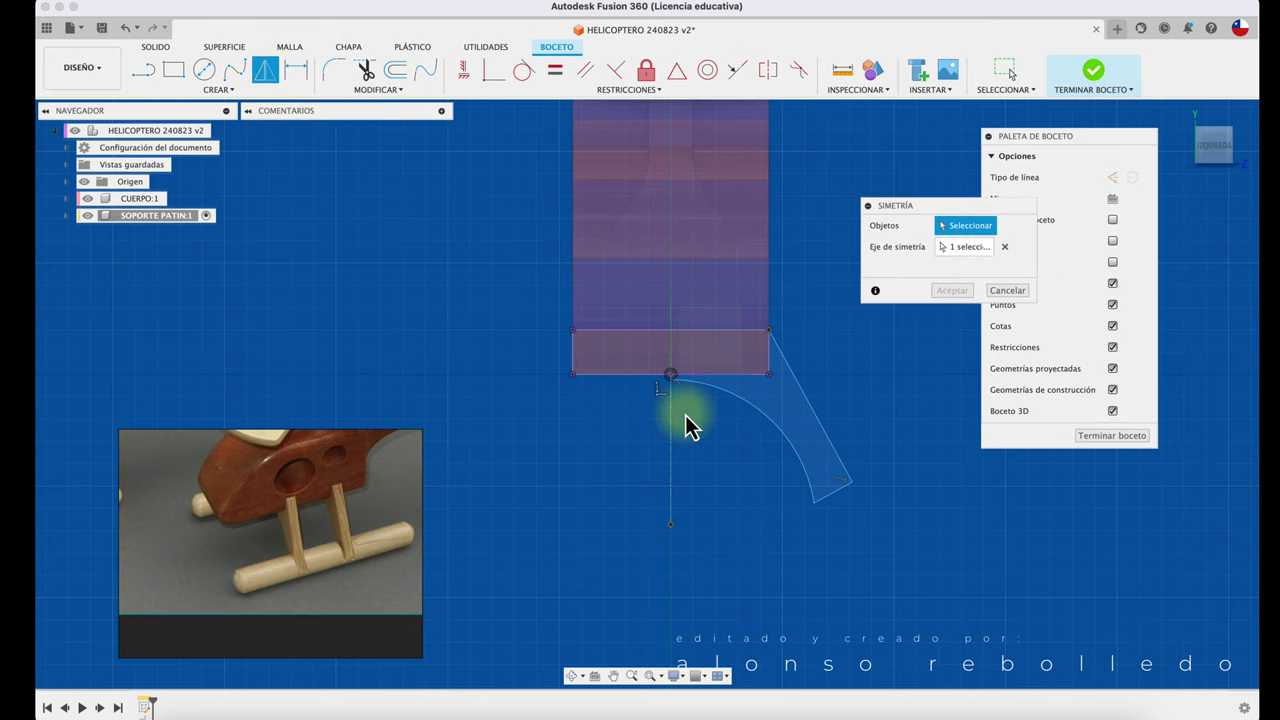
{"action": "left_click", "coordinate": [797, 398]}
{"action": "left_click", "coordinate": [782, 425]}
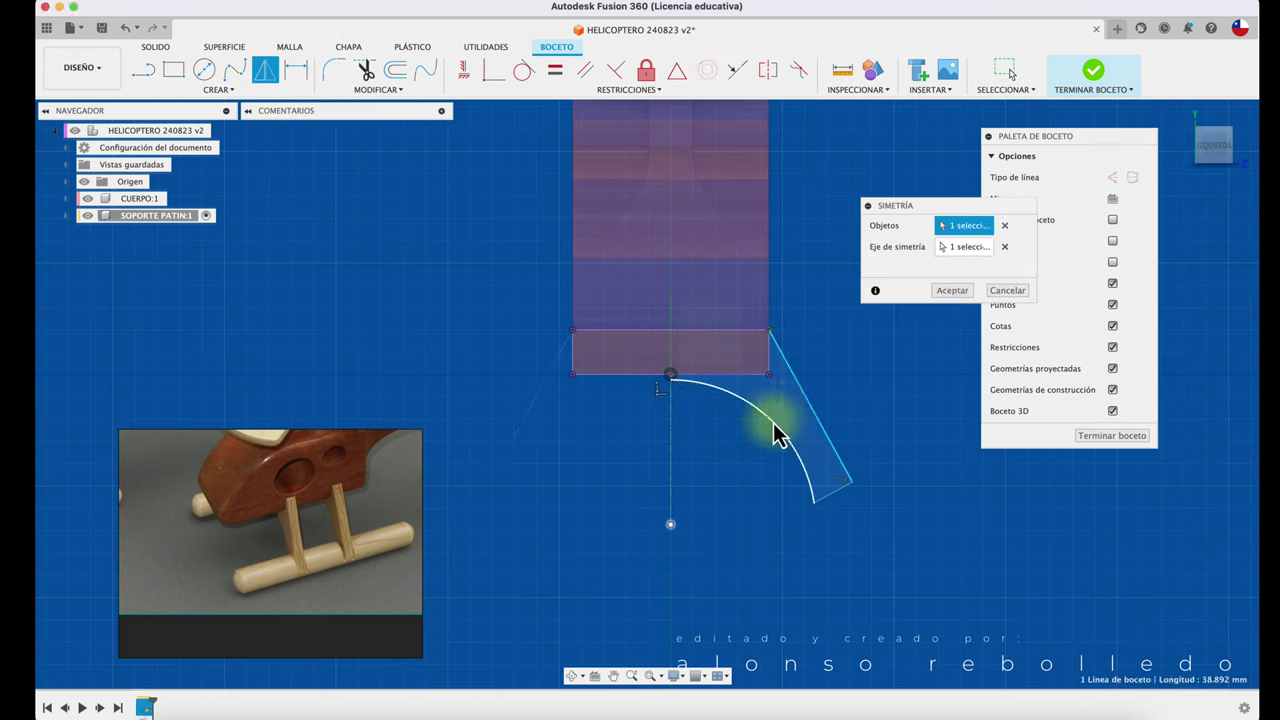
{"action": "left_click", "coordinate": [832, 489]}
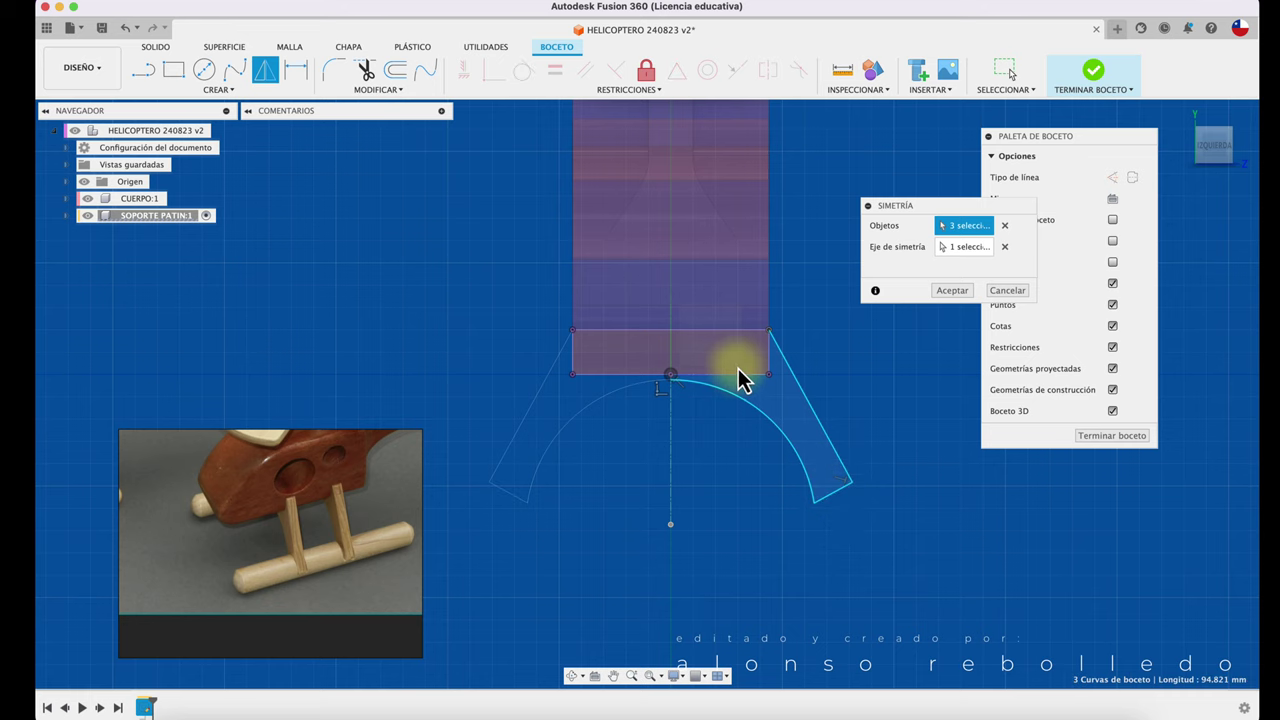
{"action": "left_click", "coordinate": [952, 290]}
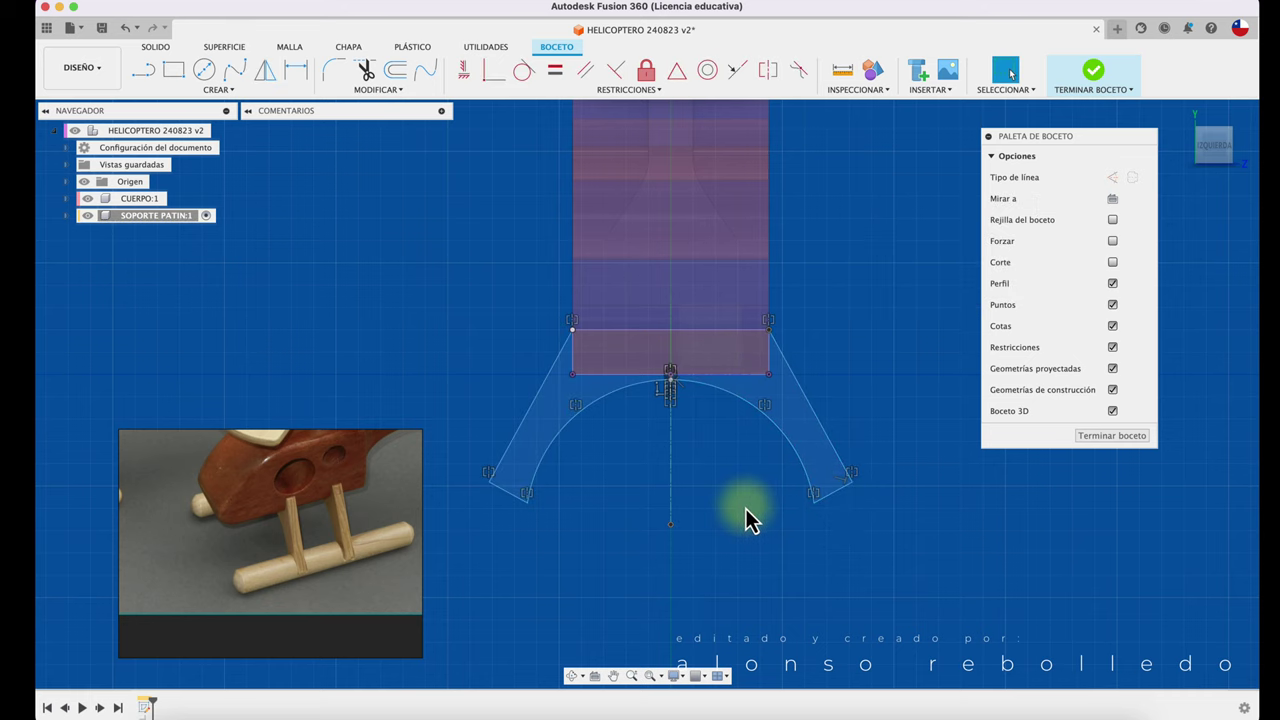
- Finish the sketch and start extruding the right half of the arch profile
{"action": "key", "text": "F6"}
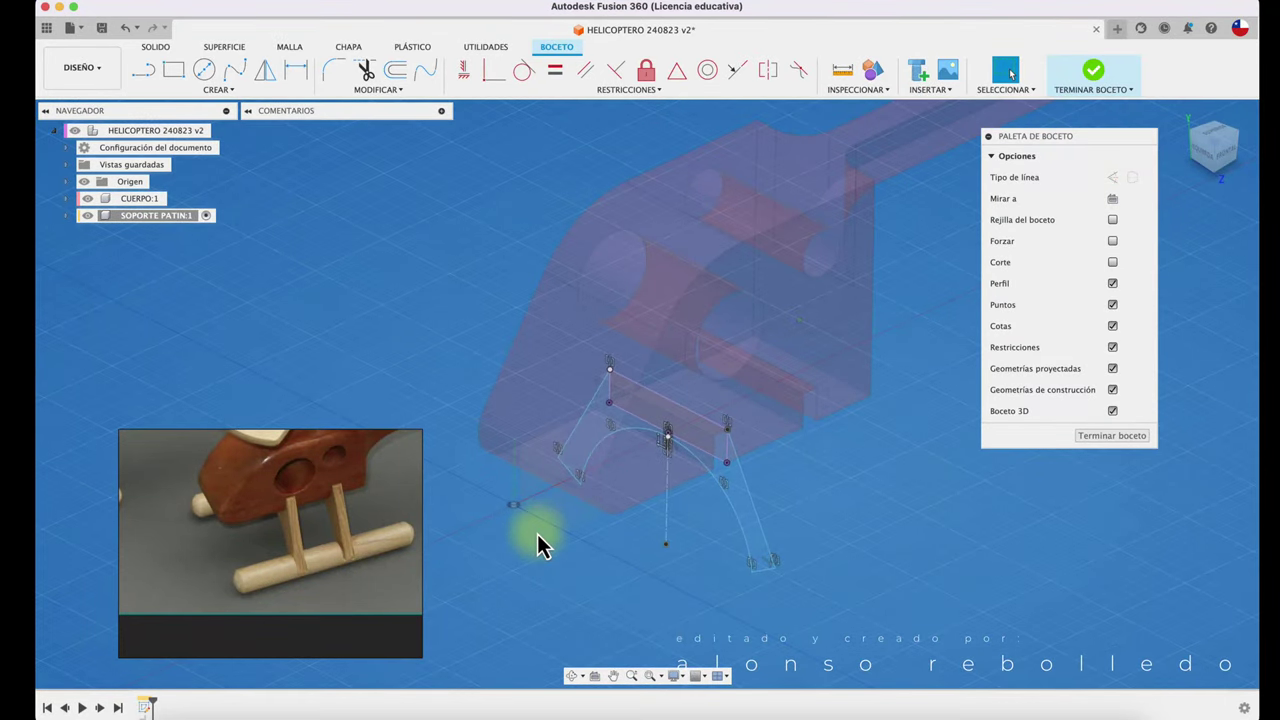
{"action": "key", "text": "e"}
{"action": "left_click", "coordinate": [745, 499]}
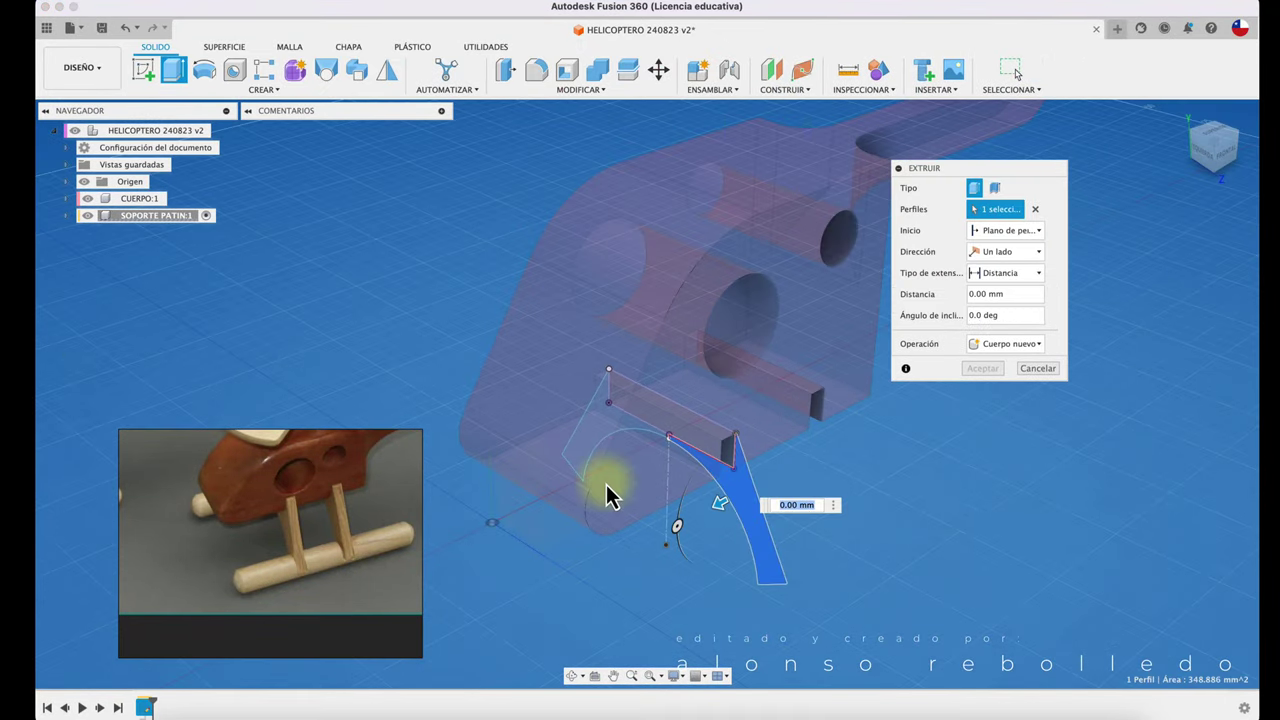
- Extrude all three arch profiles with extent To Object, stopping at the helicopter body
{"action": "mouse_move", "coordinate": [649, 449]}
{"action": "middle_mouse_down", "text": "shift"}
{"action": "mouse_move", "coordinate": [698, 484]}
{"action": "mouse_move", "coordinate": [745, 415]}
{"action": "mouse_move", "coordinate": [668, 340]}
{"action": "middle_mouse_up", "text": "shift"}
{"action": "left_click", "coordinate": [698, 484]}
{"action": "left_click", "coordinate": [741, 410]}
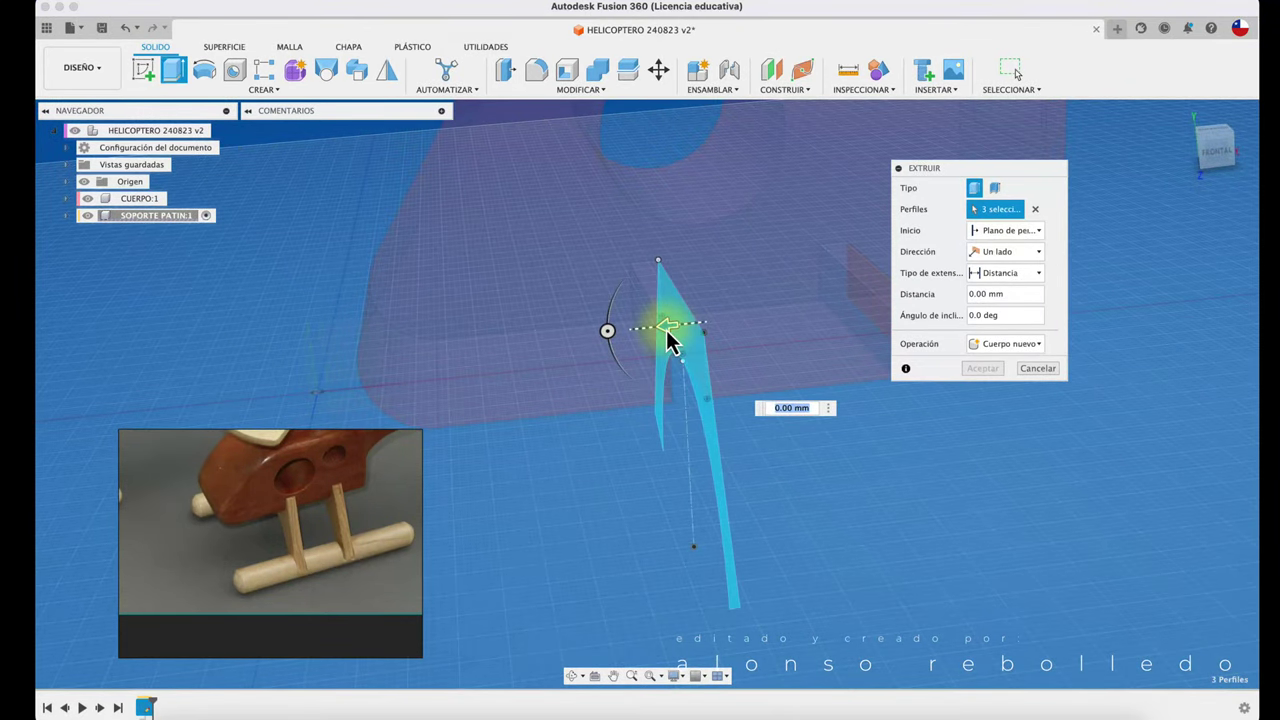
{"action": "left_click_drag", "start_coordinate": [668, 340], "coordinate": [648, 337]}
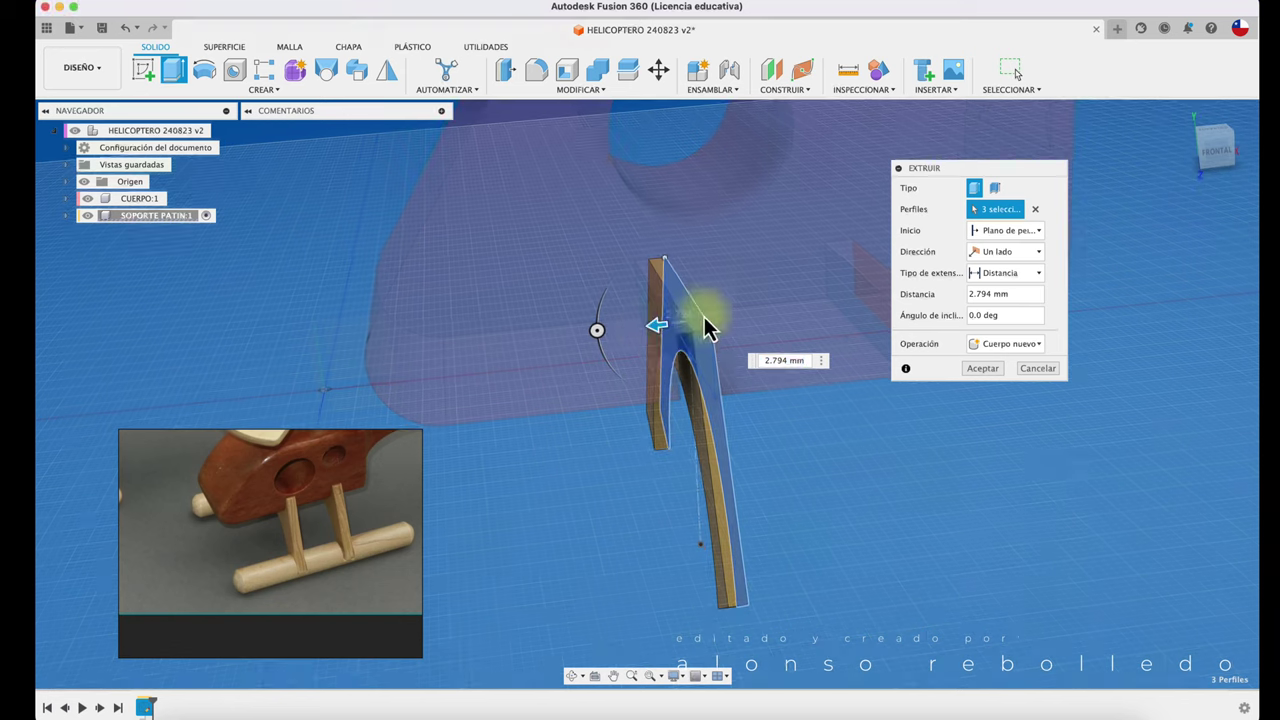
{"action": "left_click", "coordinate": [999, 282]}
{"action": "left_click", "coordinate": [1002, 312]}
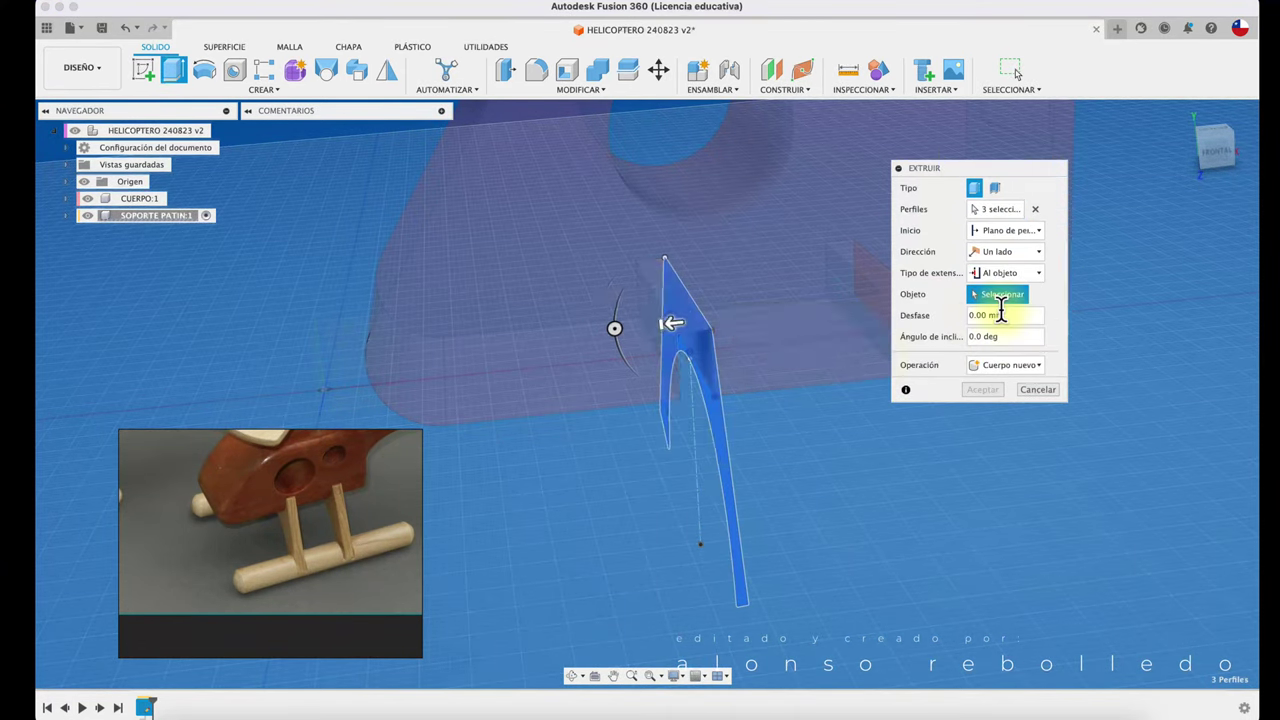
{"action": "middle_click_drag", "start_coordinate": [580, 543], "coordinate": [615, 445], "text": "shift"}
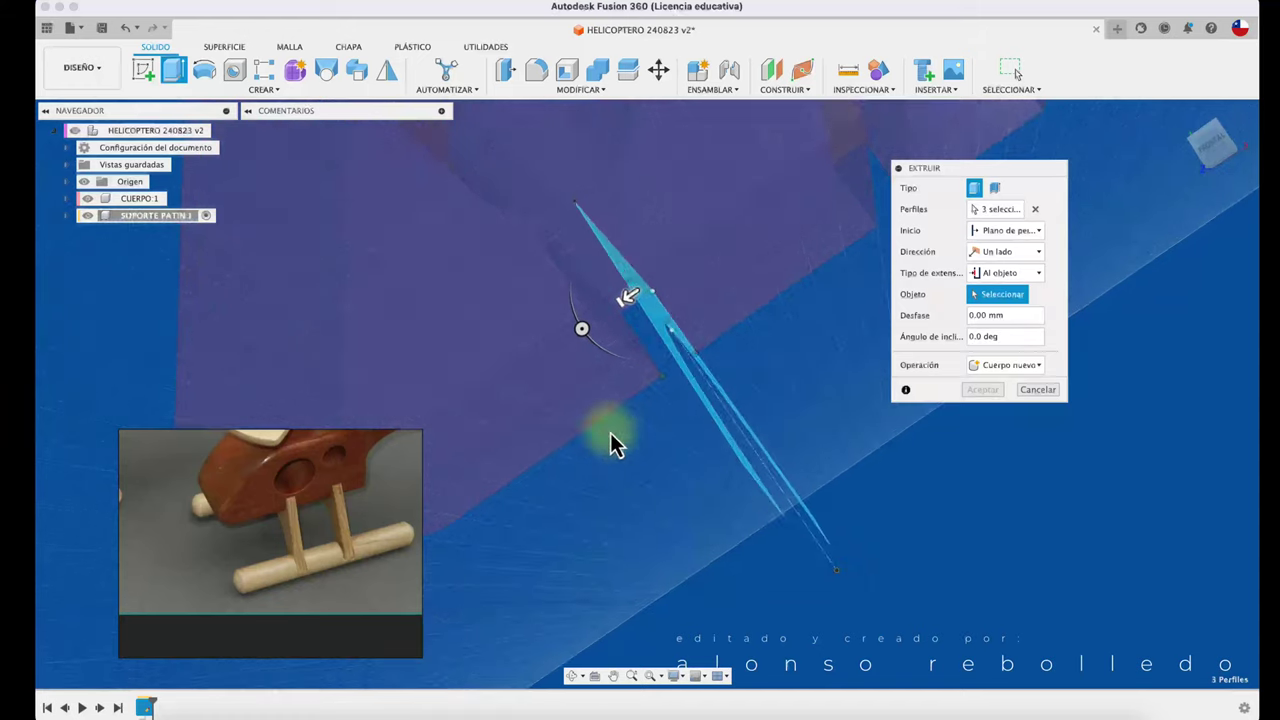
{"action": "left_click", "coordinate": [583, 304]}
{"action": "mouse_move", "coordinate": [609, 443]}
{"action": "middle_mouse_down", "text": "shift"}
{"action": "mouse_move", "coordinate": [611, 470]}
{"action": "mouse_move", "coordinate": [662, 500]}
{"action": "middle_mouse_up", "text": "shift"}
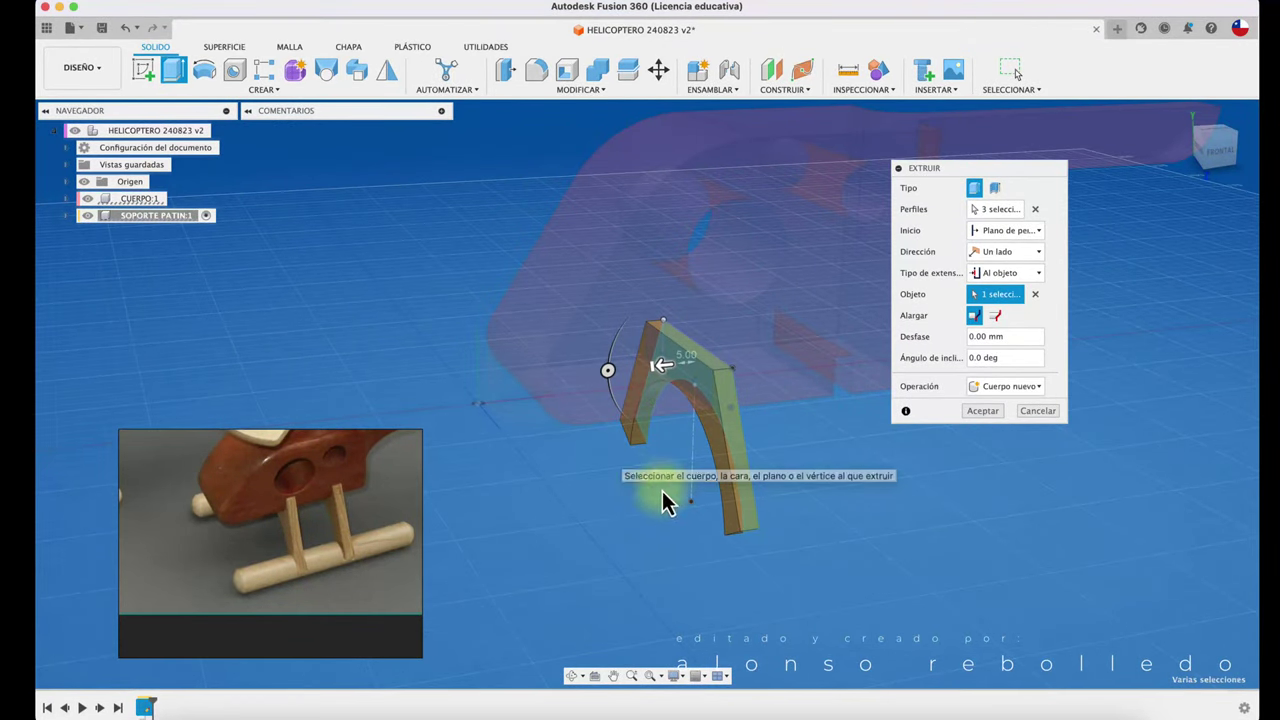
- Confirm the solid arch and make the top-level HELICOPTERO 240823 v2 assembly active
{"action": "left_click", "coordinate": [976, 412]}
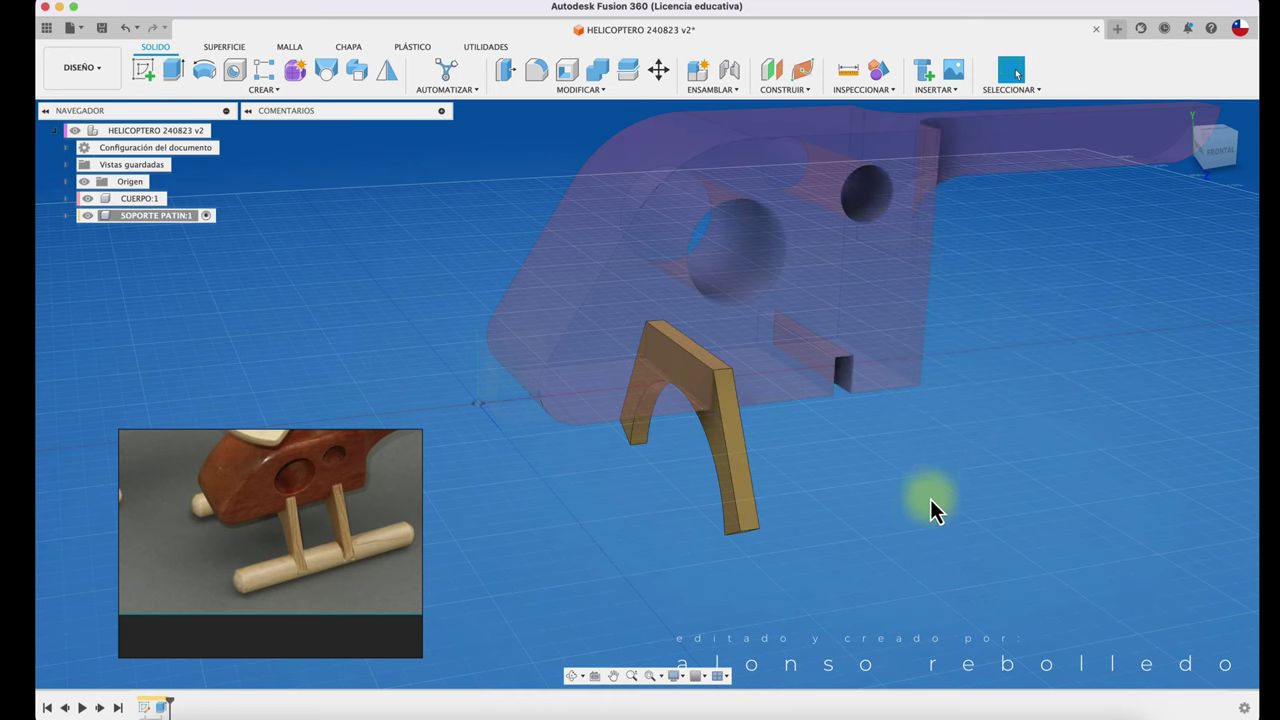
{"action": "middle_click_drag", "start_coordinate": [617, 437], "coordinate": [357, 270], "text": "shift"}
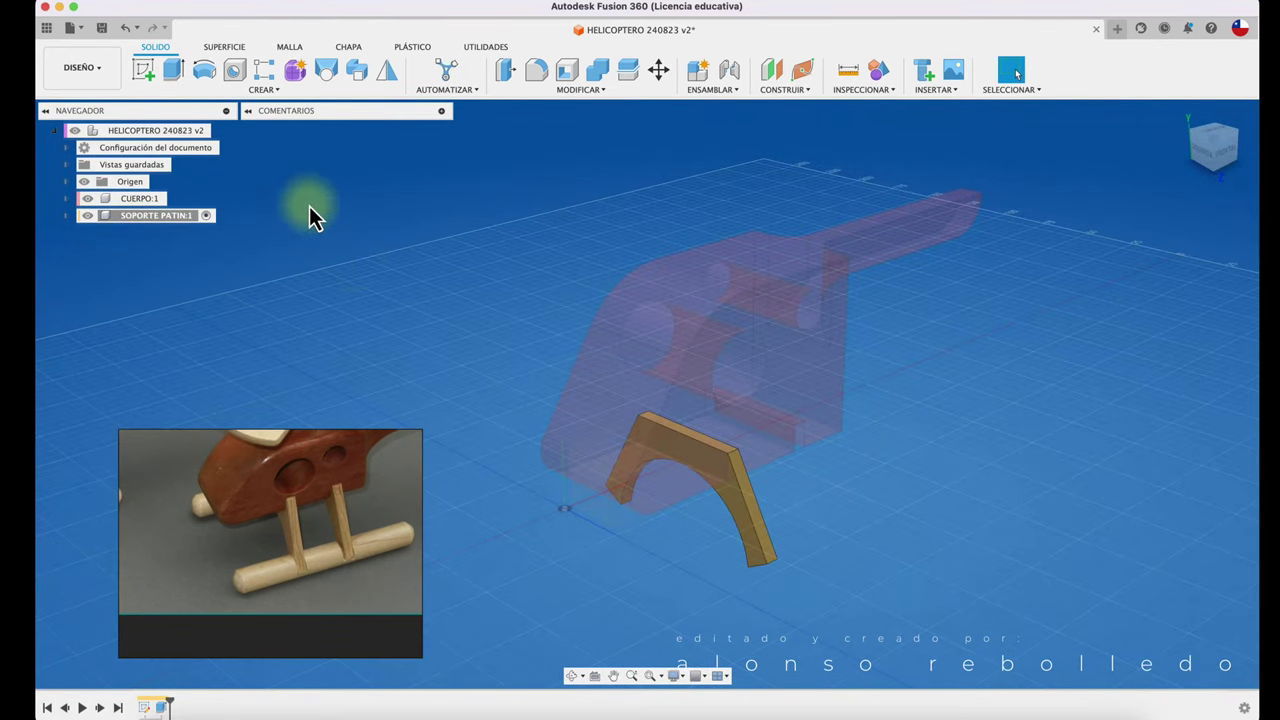
{"action": "left_click", "coordinate": [155, 202]}
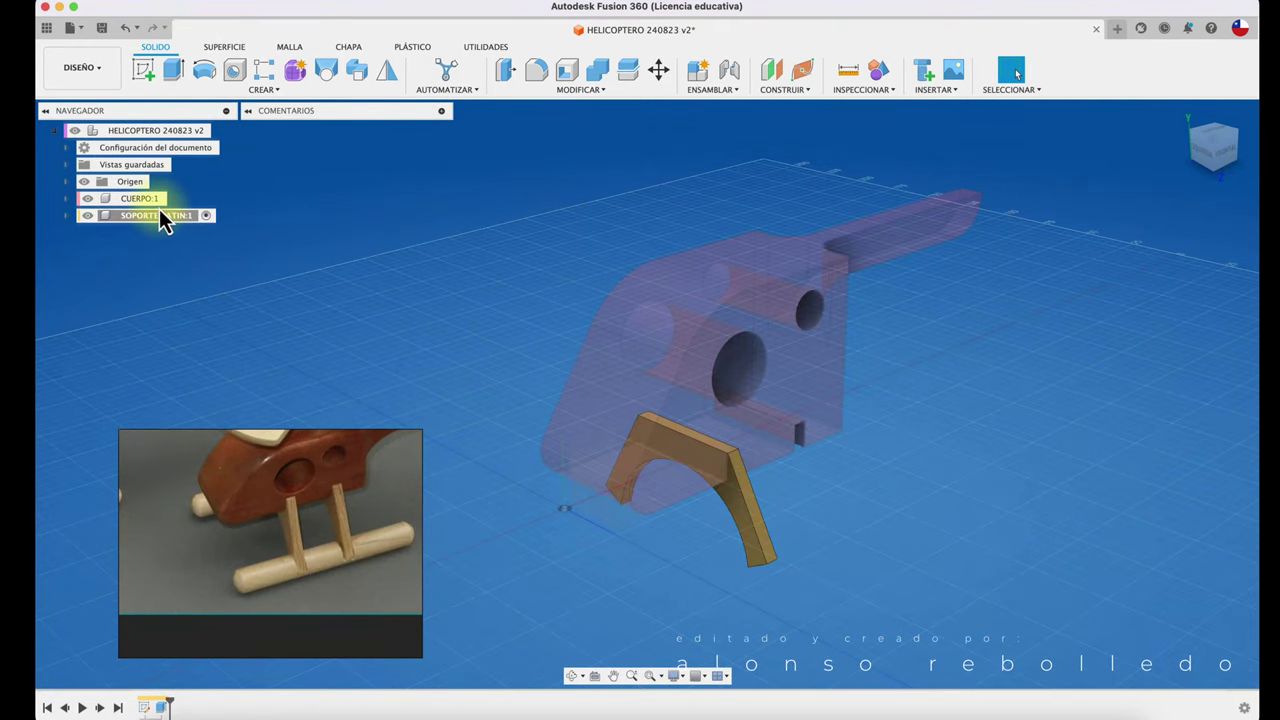
{"action": "left_click", "coordinate": [175, 199]}
{"action": "left_click", "coordinate": [321, 300]}
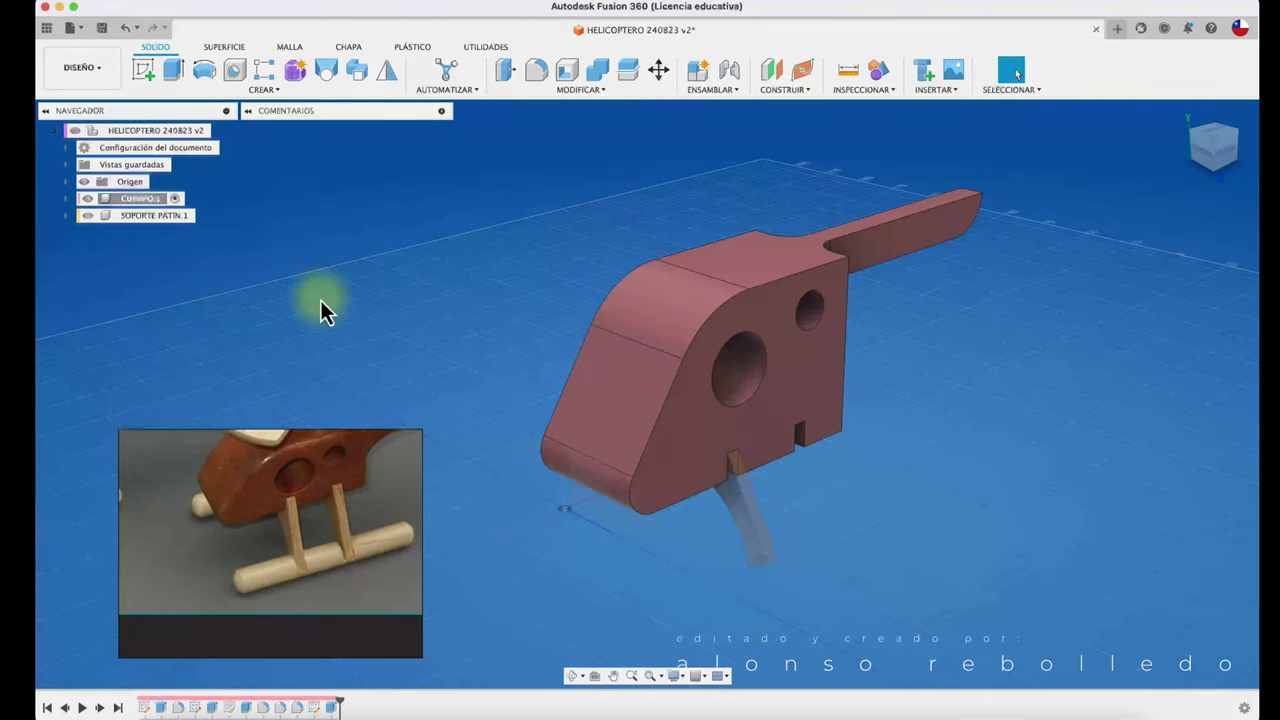
{"action": "left_click", "coordinate": [224, 130]}
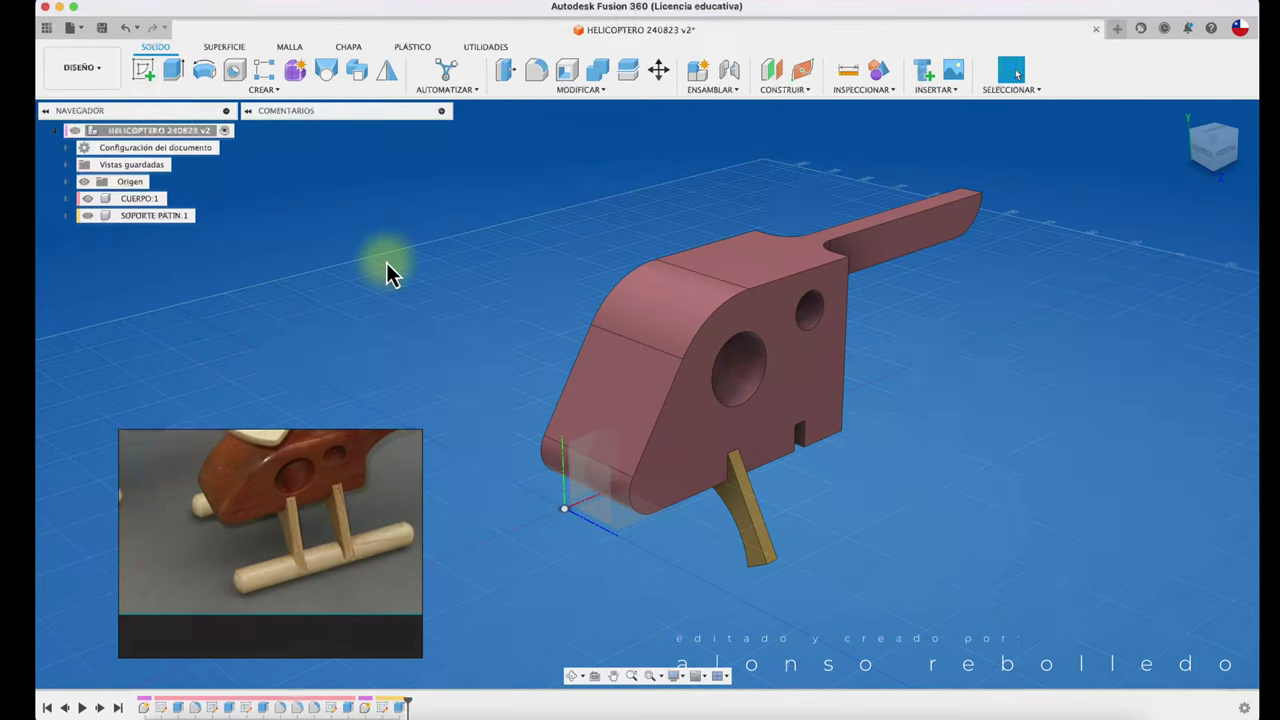
- Drag SOPORTE PATIN away to test whether it is attached, then undo the move
{"action": "scroll", "coordinate": [542, 480], "scroll_direction": "down", "scroll_amount": 5, "text": "shift"}
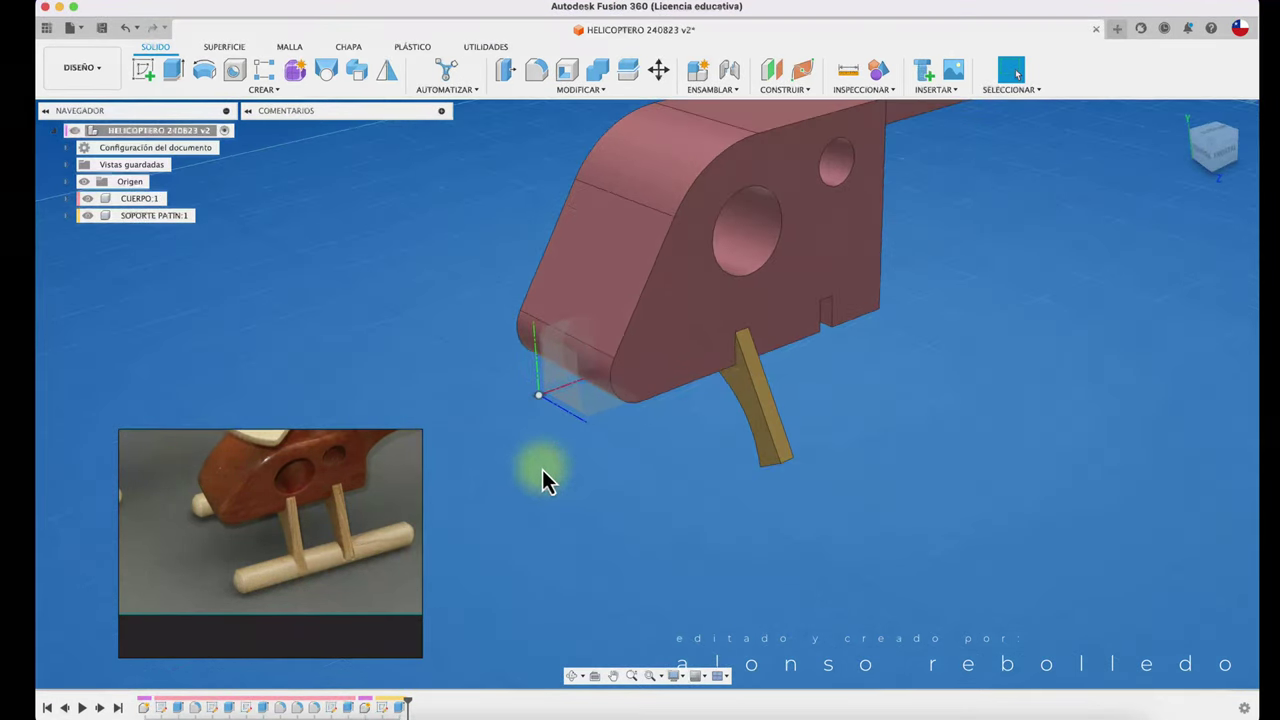
{"action": "scroll", "coordinate": [542, 469], "scroll_direction": "up", "scroll_amount": 5, "text": "shift"}
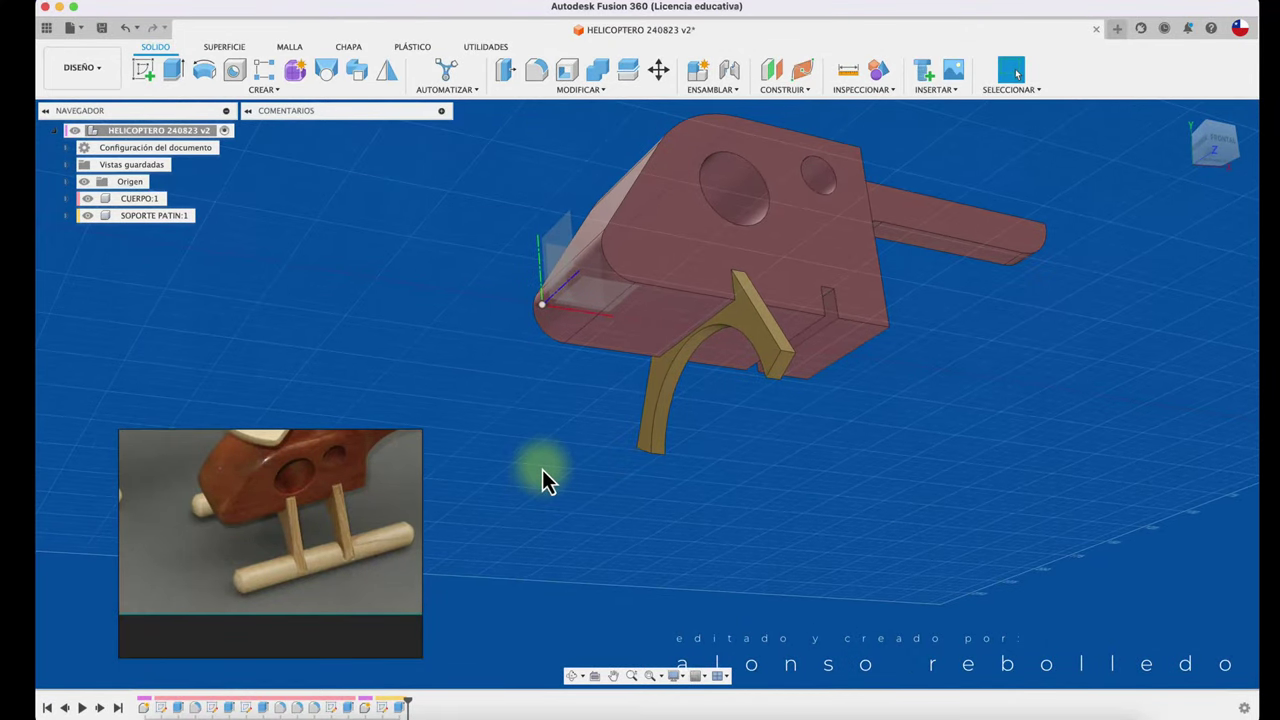
{"action": "scroll", "coordinate": [542, 469], "scroll_direction": "up", "scroll_amount": 3, "text": "shift"}
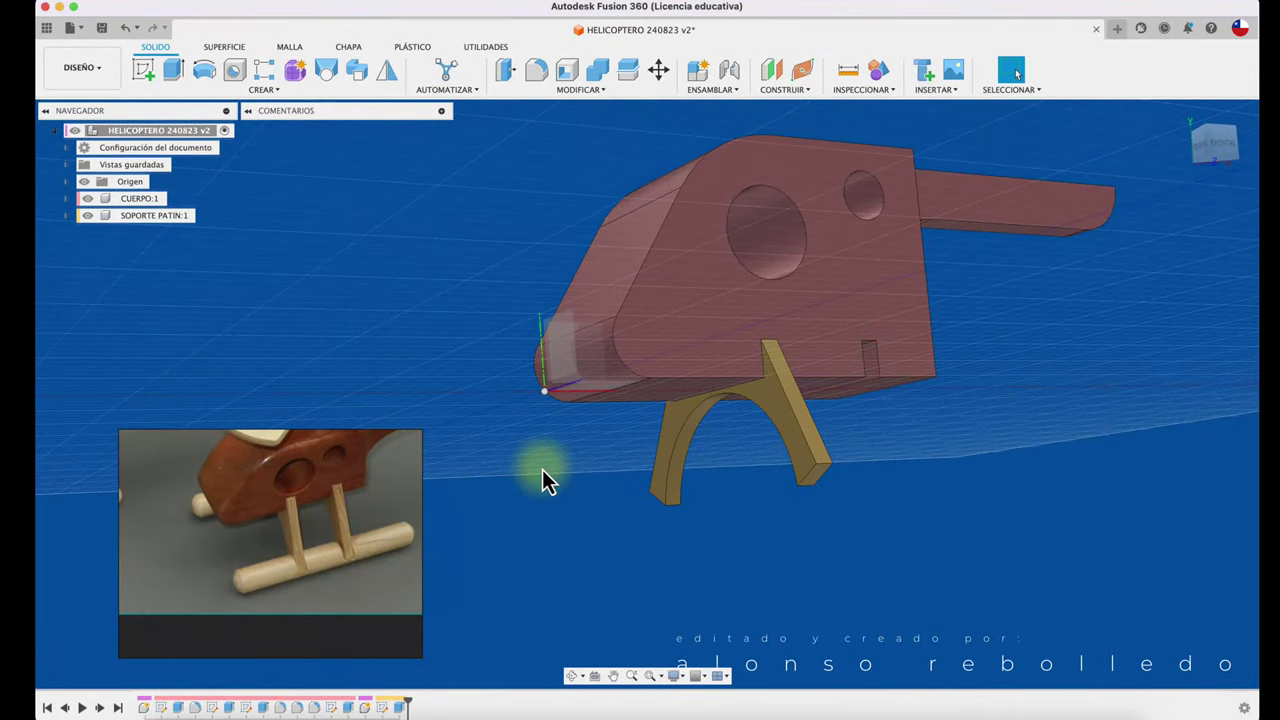
{"action": "scroll", "coordinate": [542, 469], "scroll_direction": "up", "scroll_amount": 1, "text": "shift"}
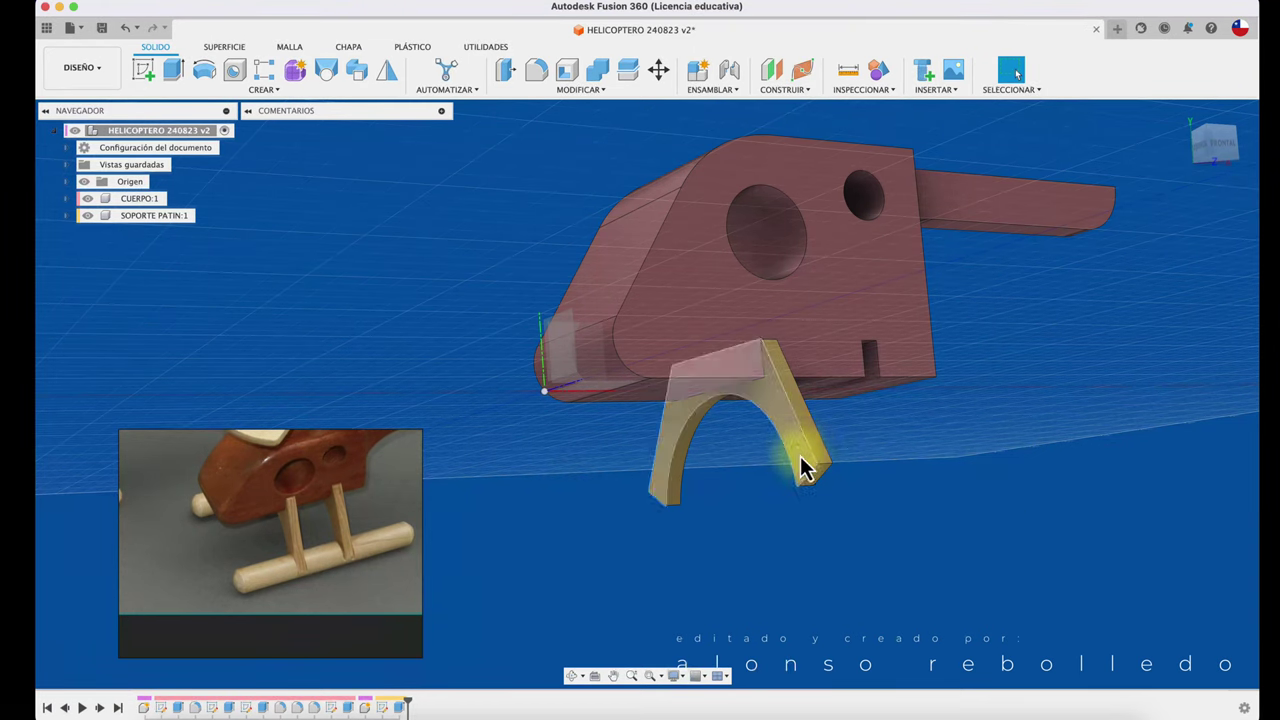
{"action": "left_click_drag", "start_coordinate": [800, 456], "coordinate": [1040, 557]}
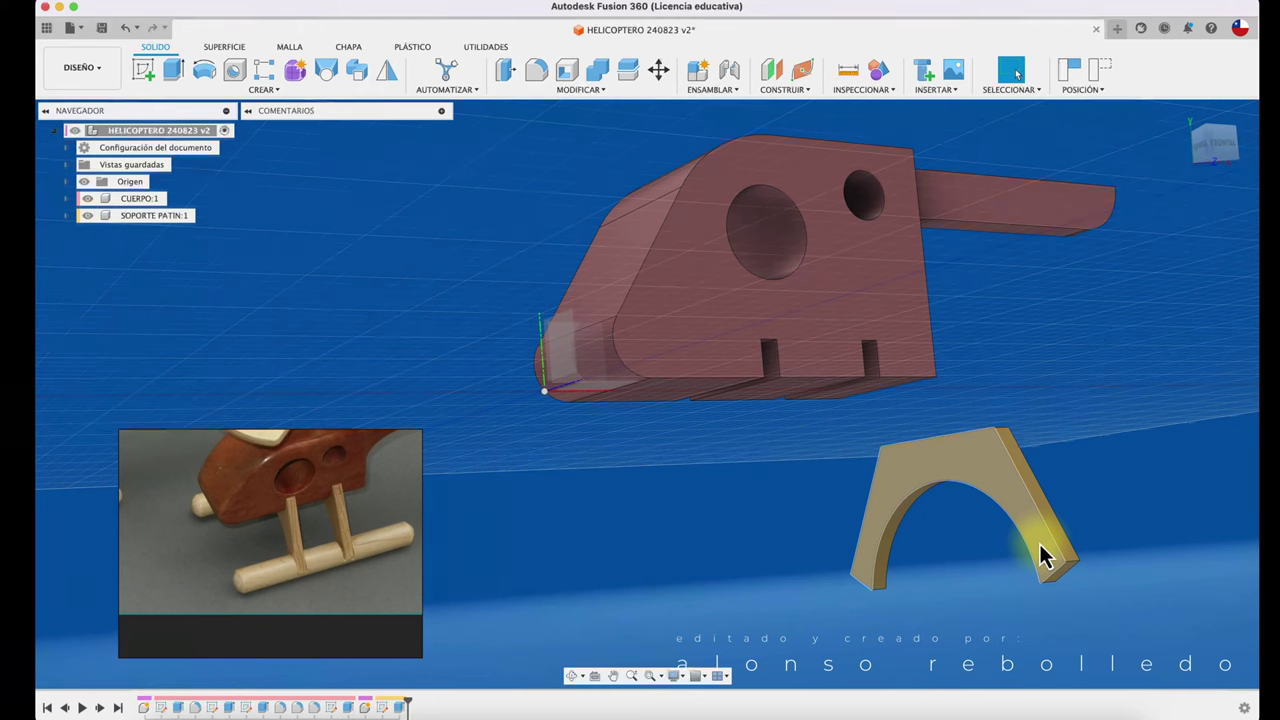
{"action": "key", "text": "ctrl+z"}
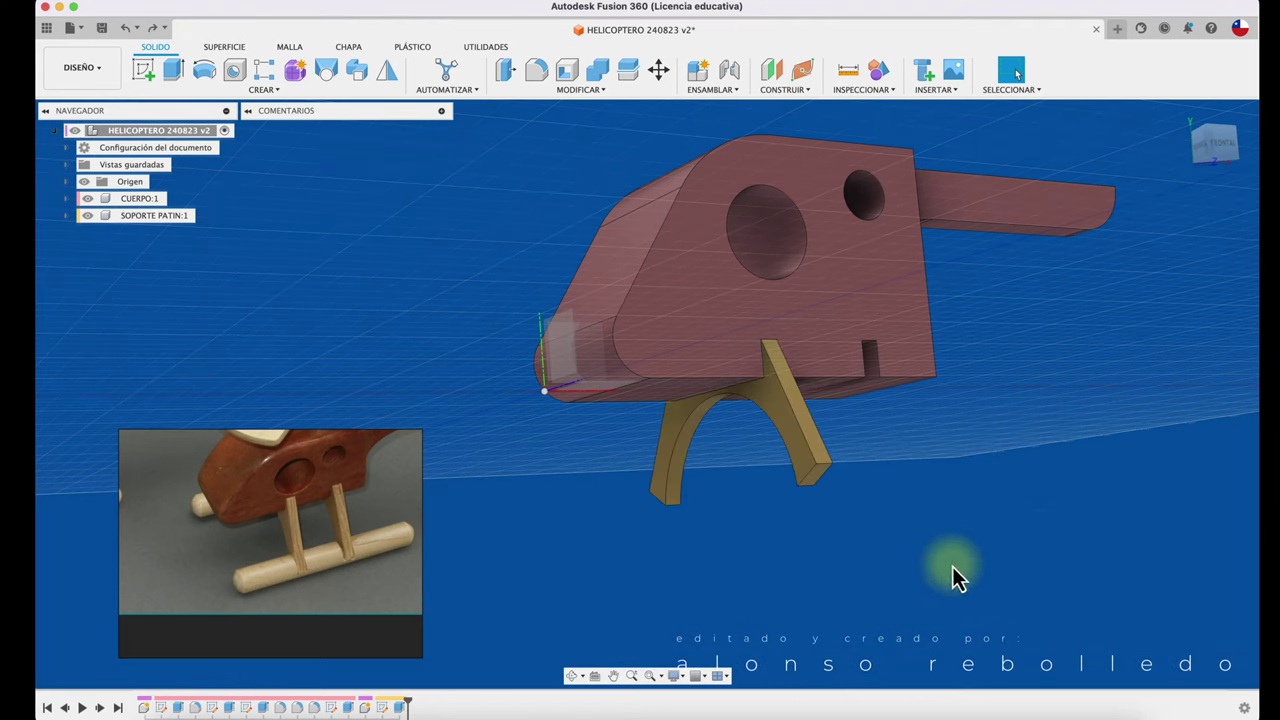
- Create a rigid as-built joint between SOPORTE PATIN and the CUERPO body
{"action": "left_click", "coordinate": [722, 90]}
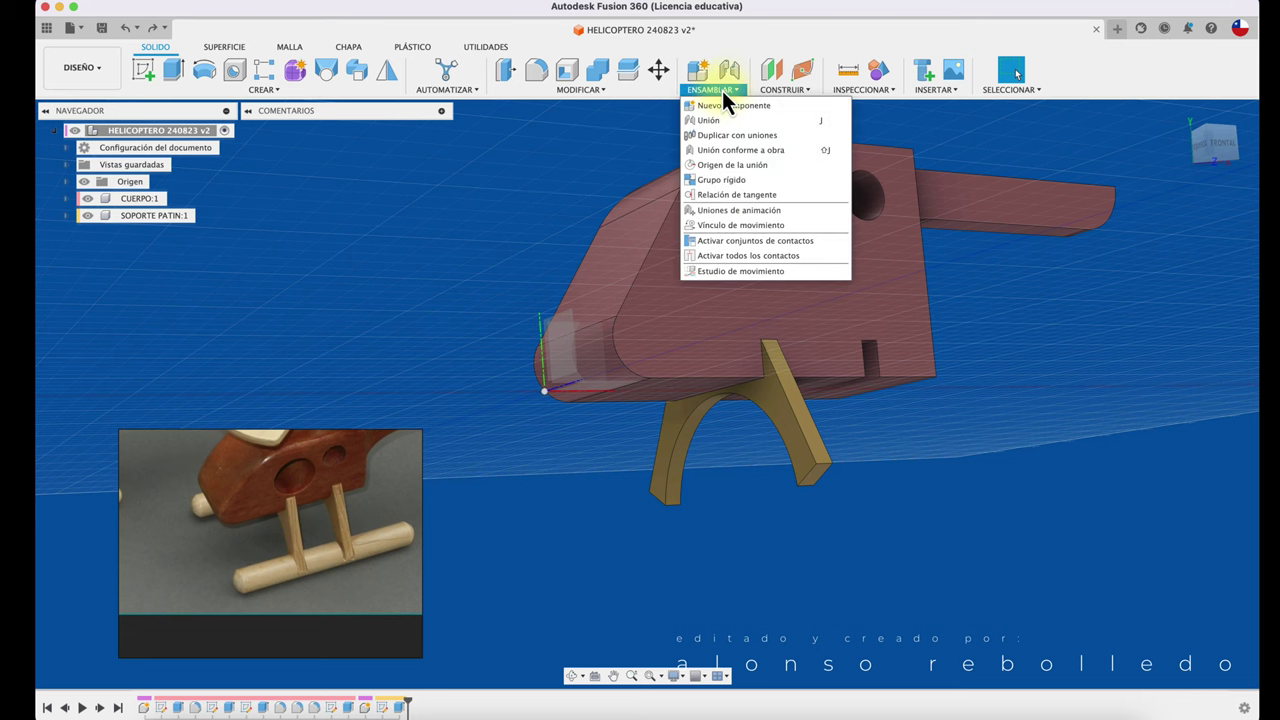
{"action": "left_click", "coordinate": [731, 153]}
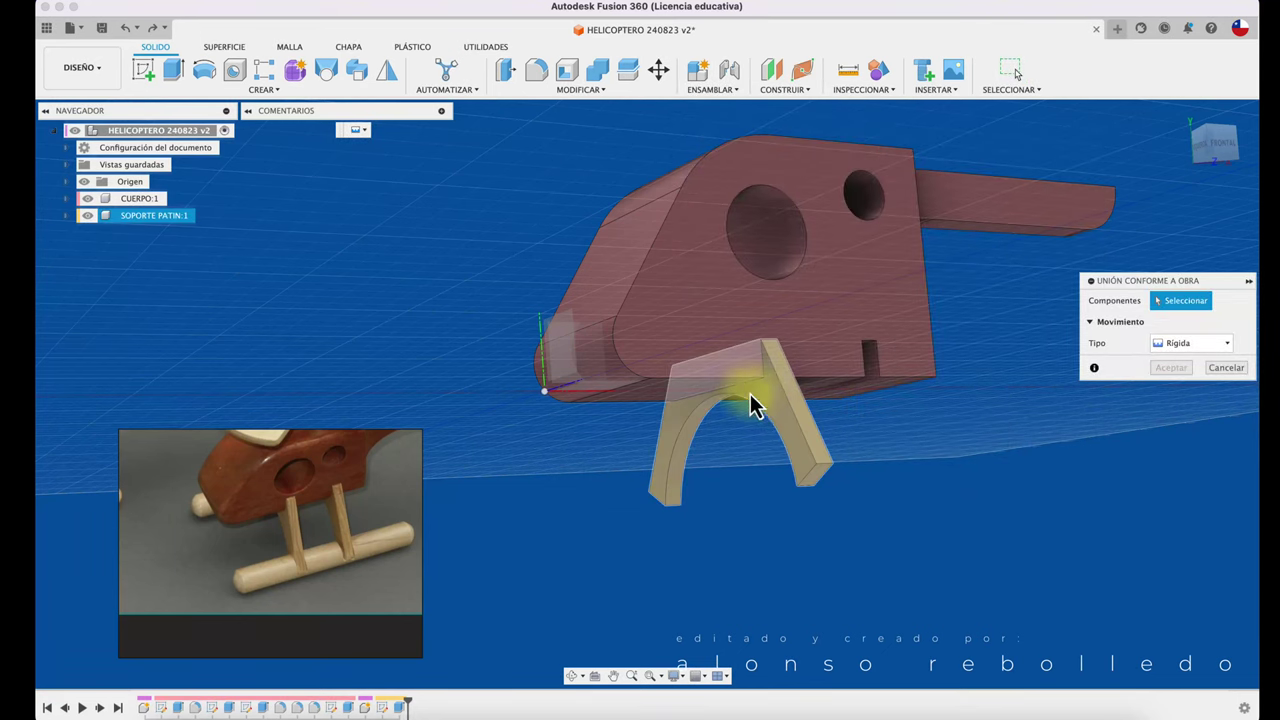
{"action": "left_click", "coordinate": [796, 431]}
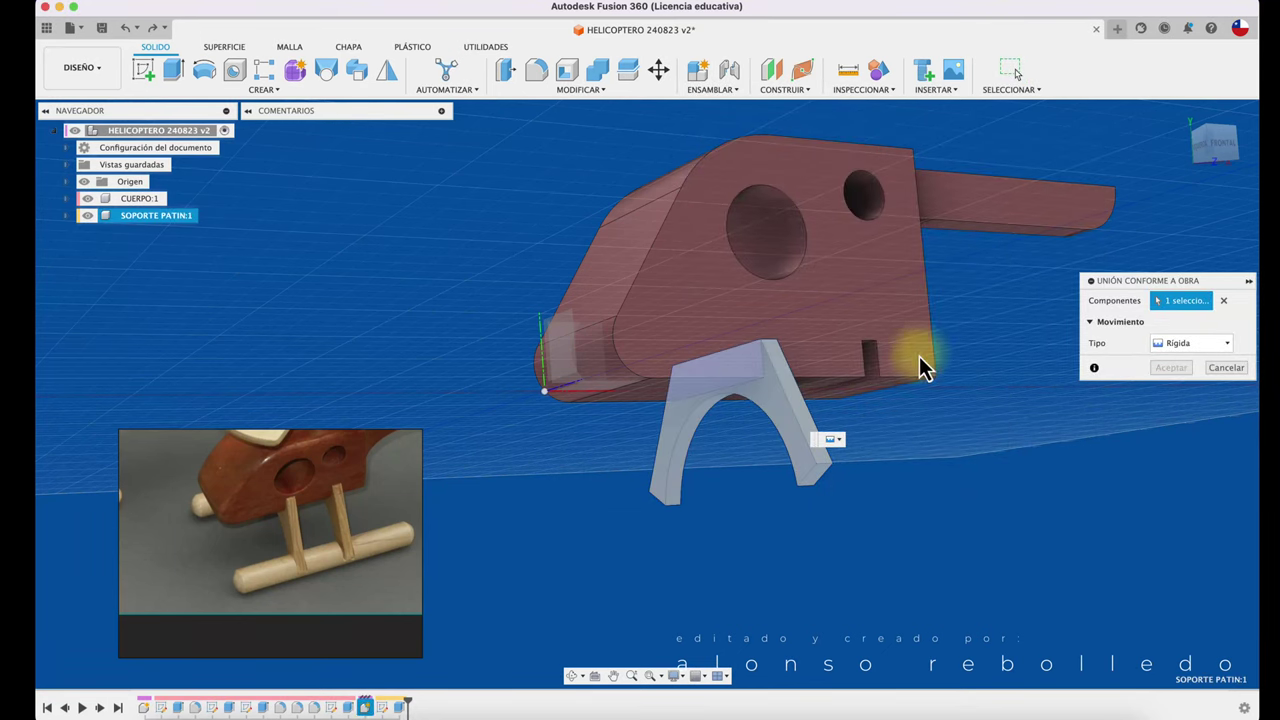
{"action": "left_click", "coordinate": [861, 293]}
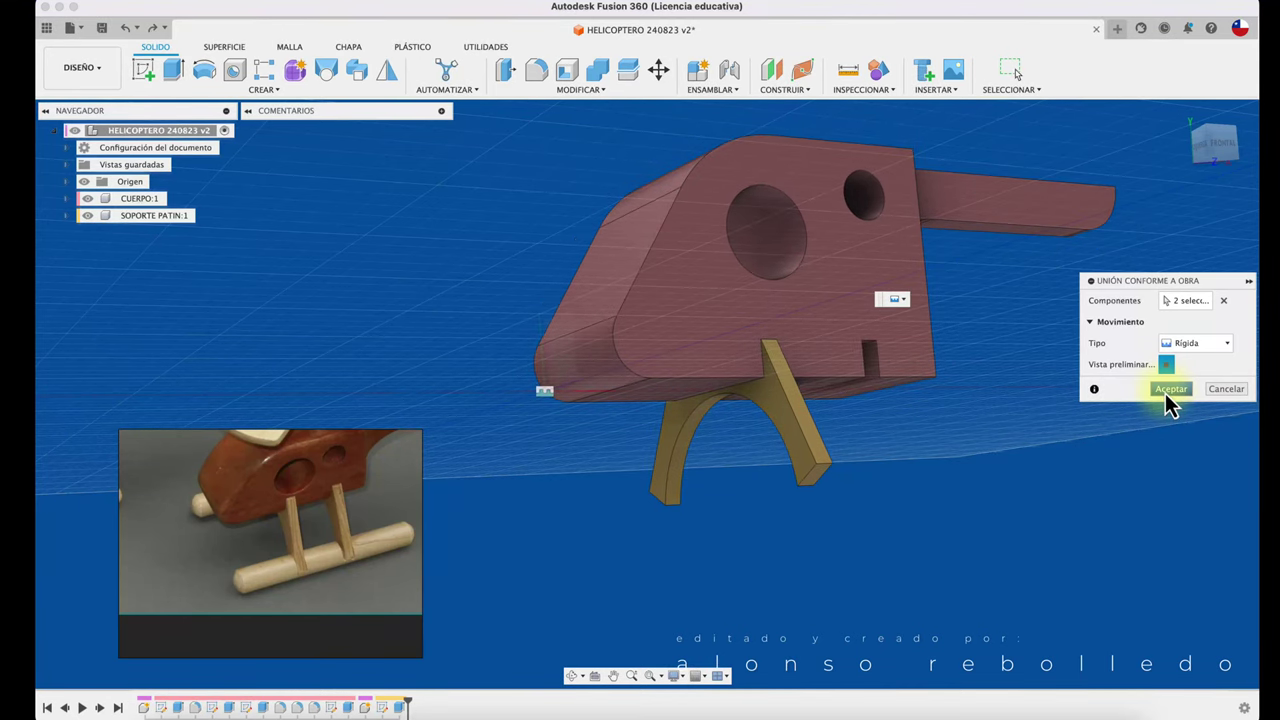
{"action": "left_click", "coordinate": [1170, 389]}
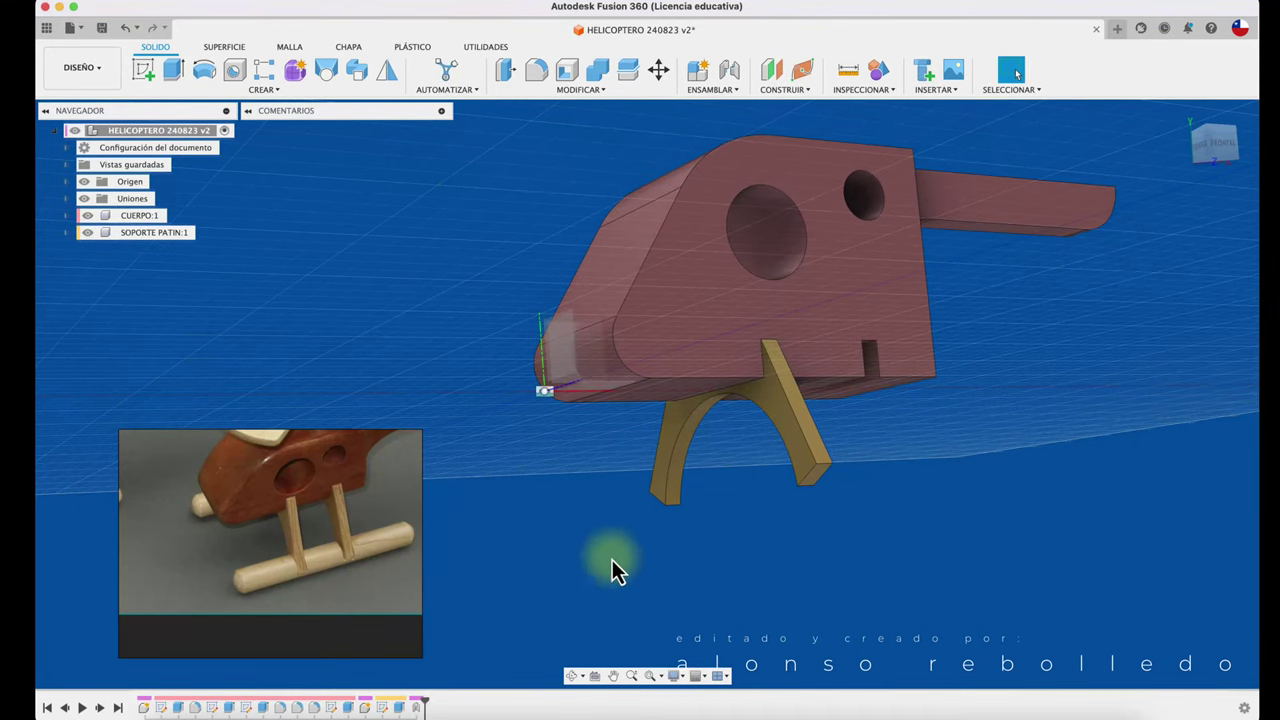
- Copy and paste SOPORTE PATIN:1, shifting the new SOPORTE PATIN:2 97.278 mm along X
{"action": "left_click", "coordinate": [173, 237]}
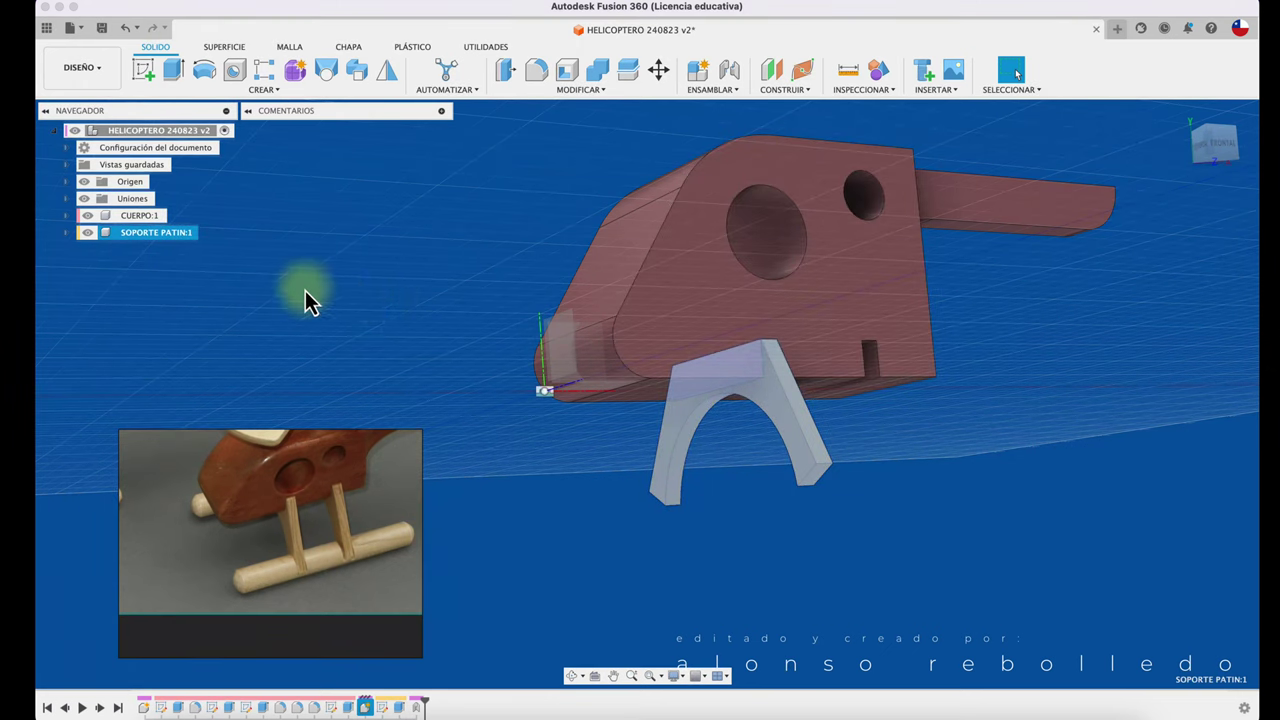
{"action": "key", "text": "ctrl+c"}
{"action": "key", "text": "ctrl+v"}
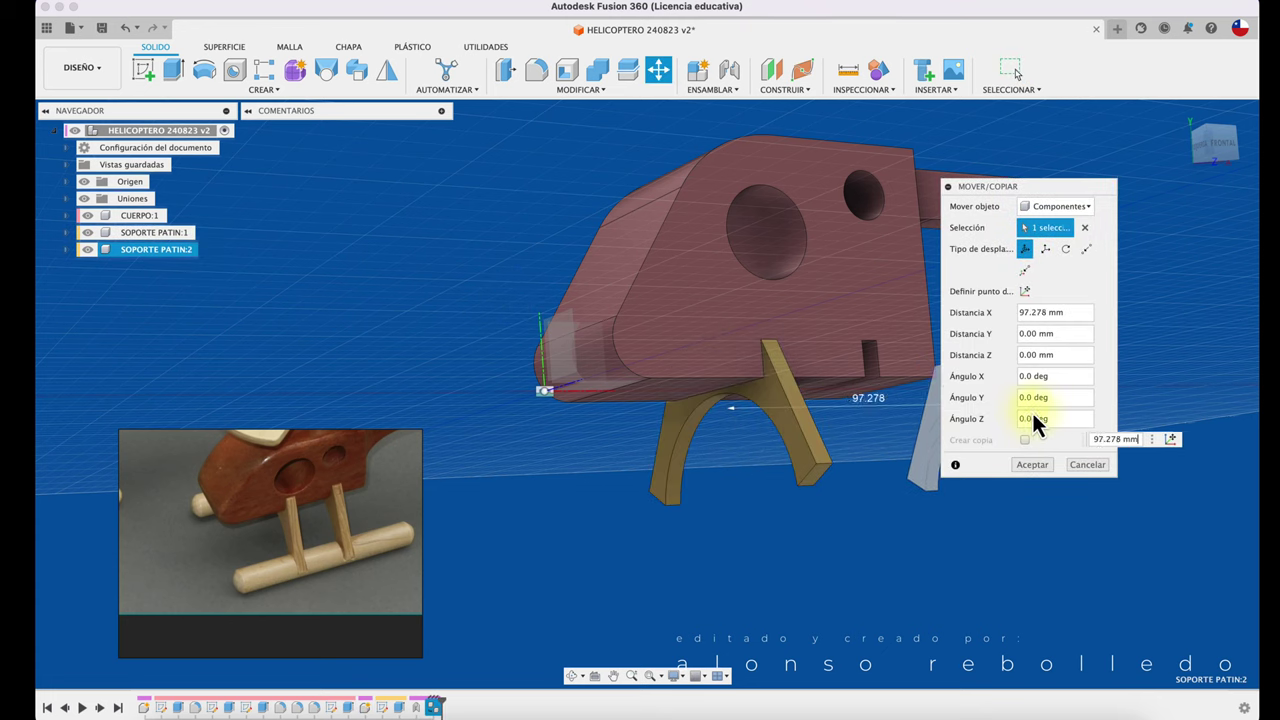
{"action": "left_click_drag", "start_coordinate": [762, 422], "coordinate": [1040, 425]}
{"action": "left_click", "coordinate": [1034, 466]}
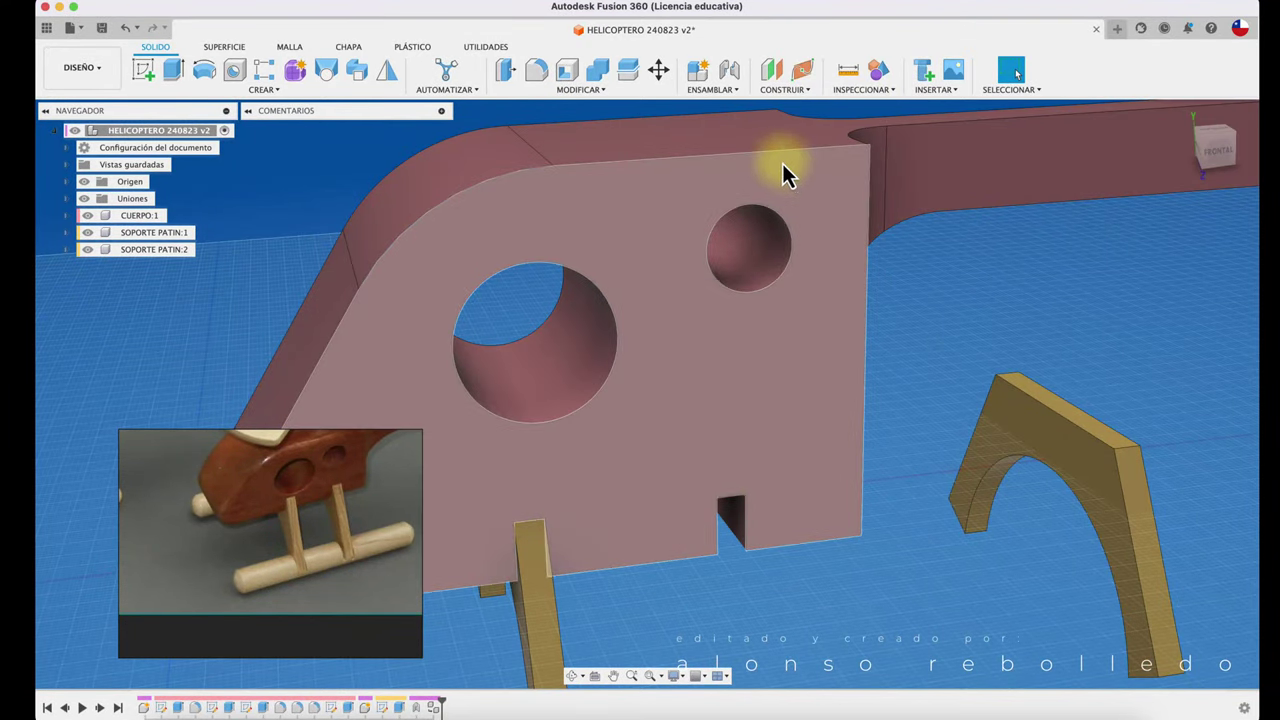
- Joint SOPORTE PATIN:2 into the body's rear slot with a Unión joint
{"action": "left_click", "coordinate": [718, 94]}
{"action": "left_click", "coordinate": [723, 122]}
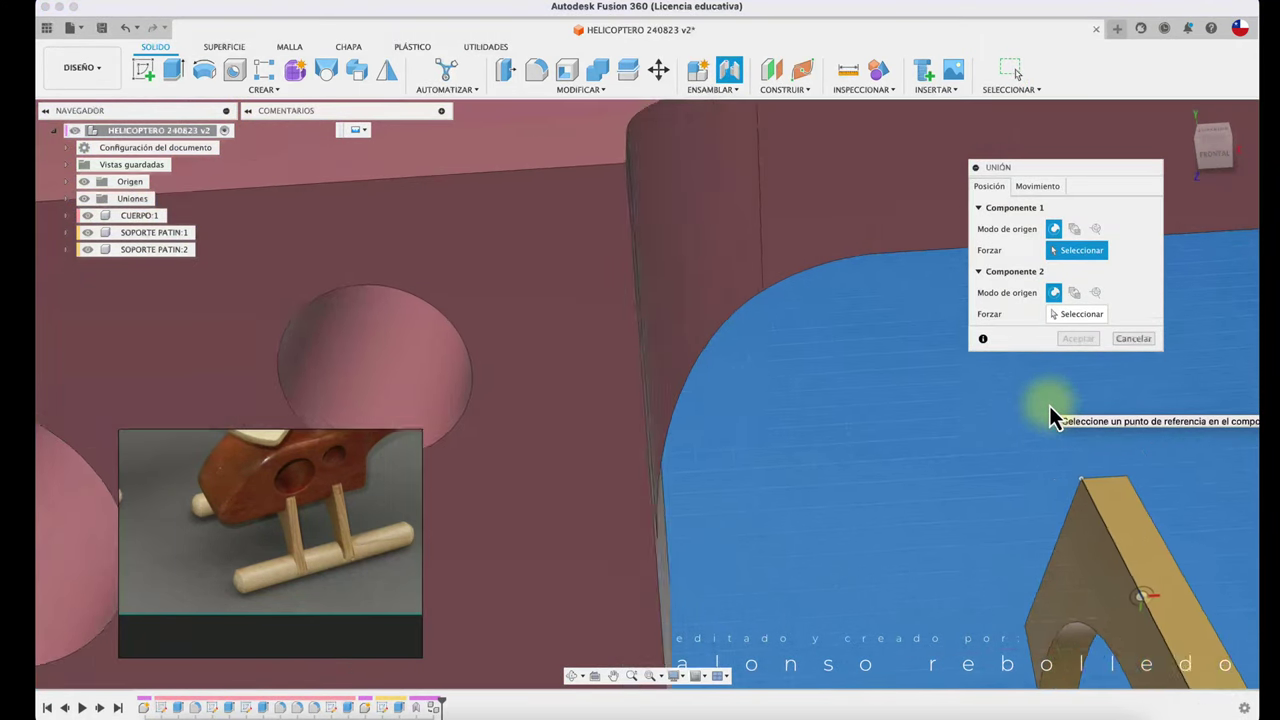
{"action": "left_click", "coordinate": [1077, 592]}
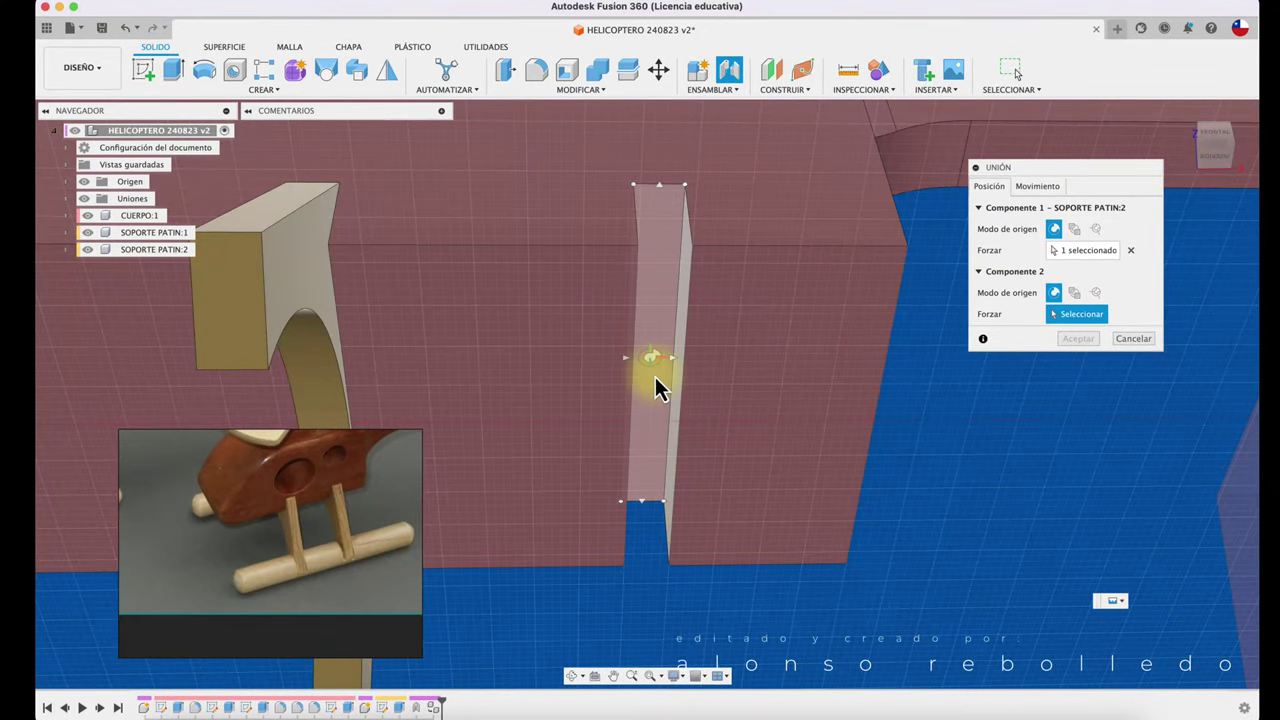
{"action": "left_click", "coordinate": [653, 367]}
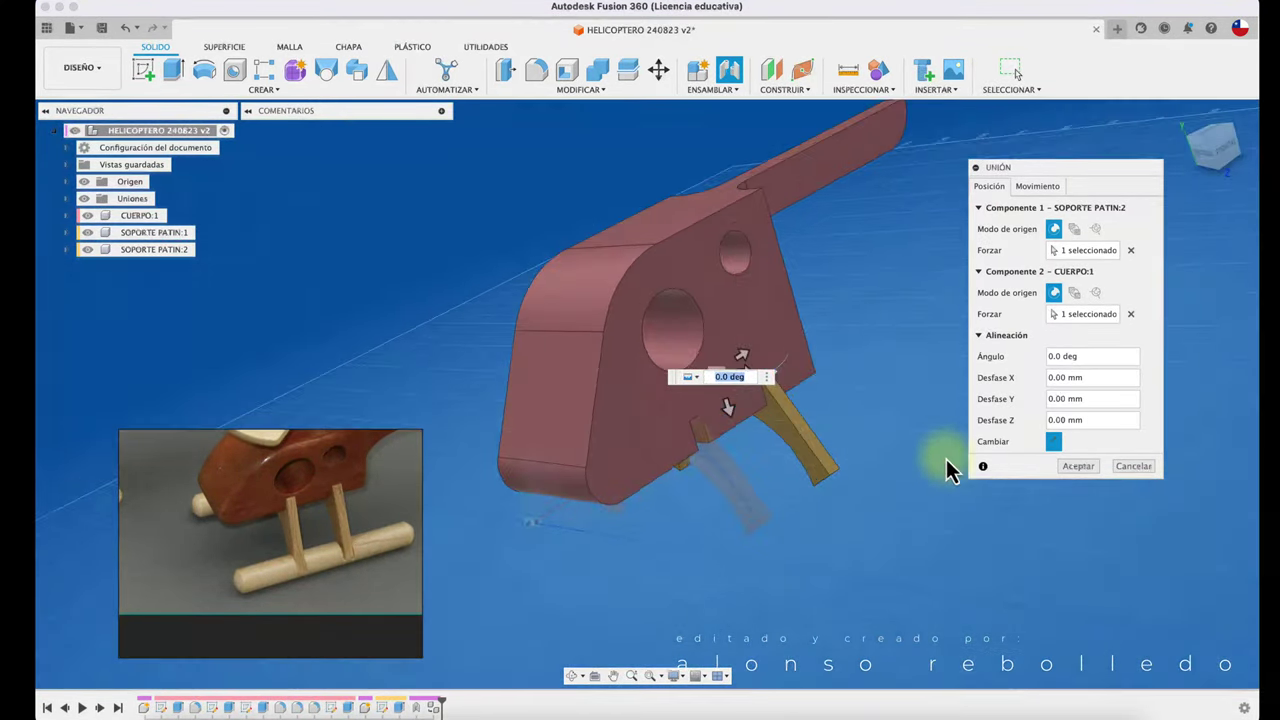
{"action": "left_click", "coordinate": [1088, 469]}
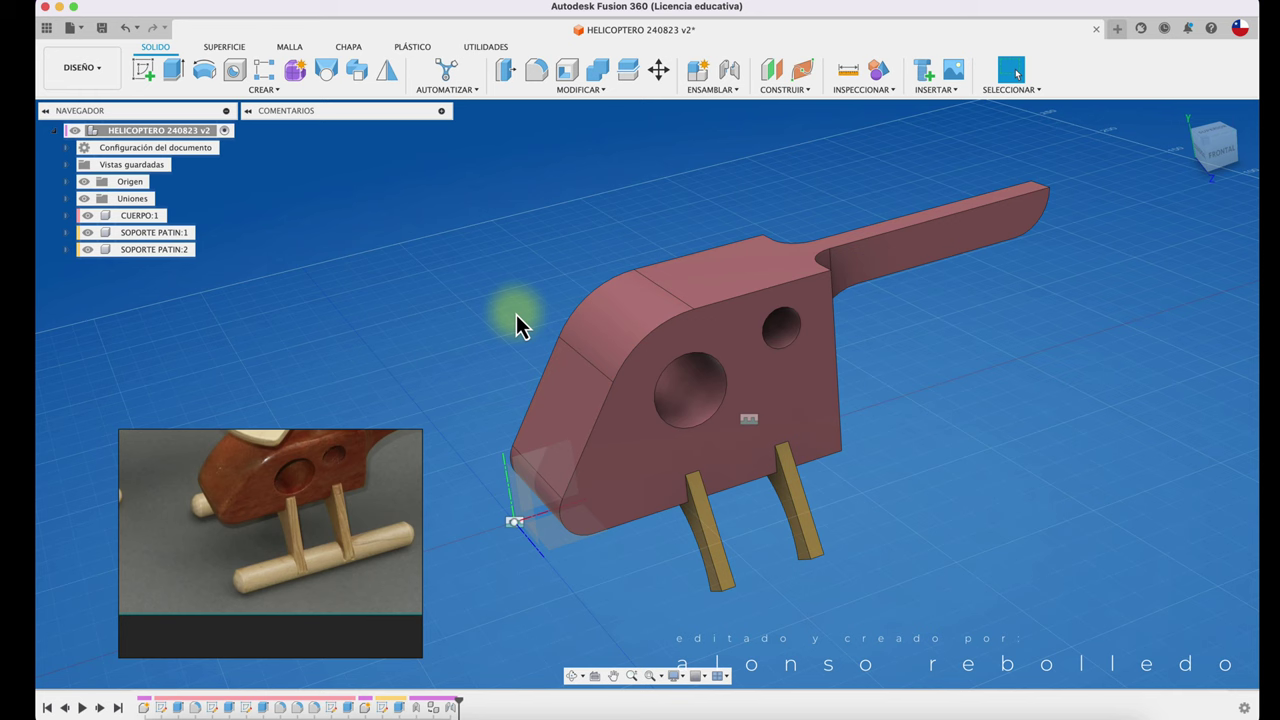
- Test-drag the body, undo the move, then set CUERPO:1 to Fijo so it stays fixed
{"action": "left_click_drag", "start_coordinate": [610, 440], "coordinate": [822, 370]}
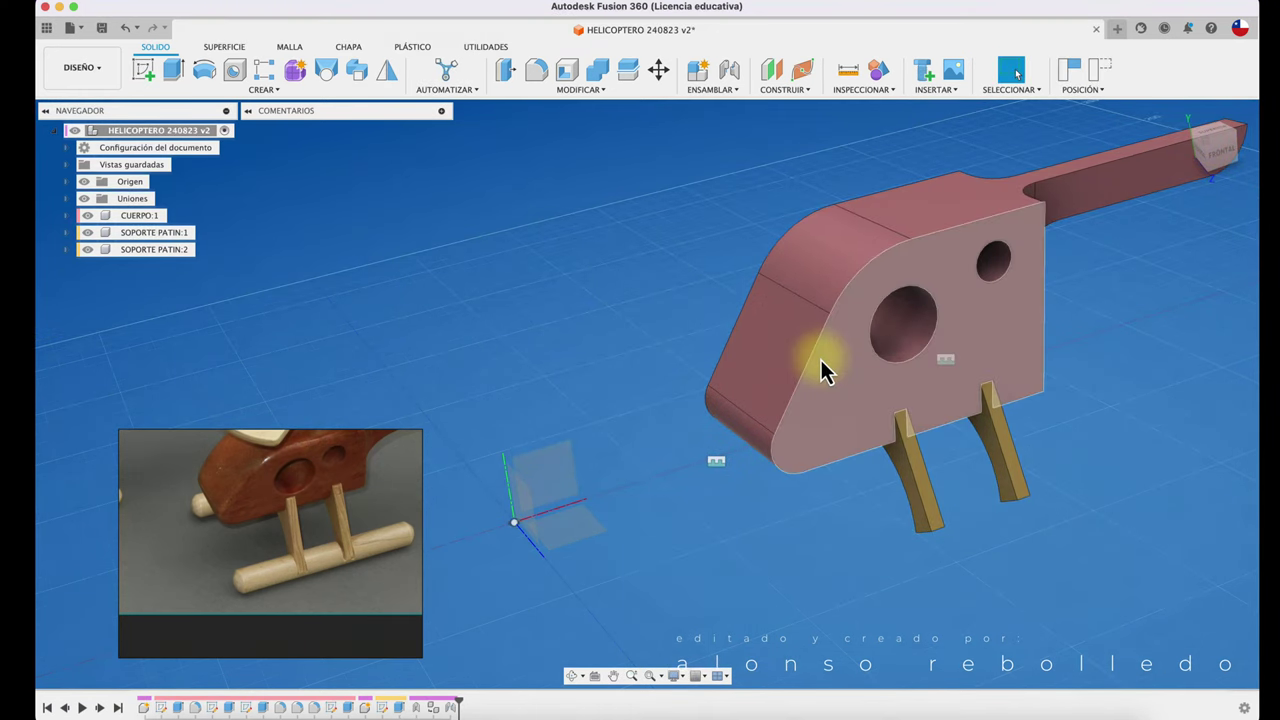
{"action": "key", "text": "ctrl+z"}
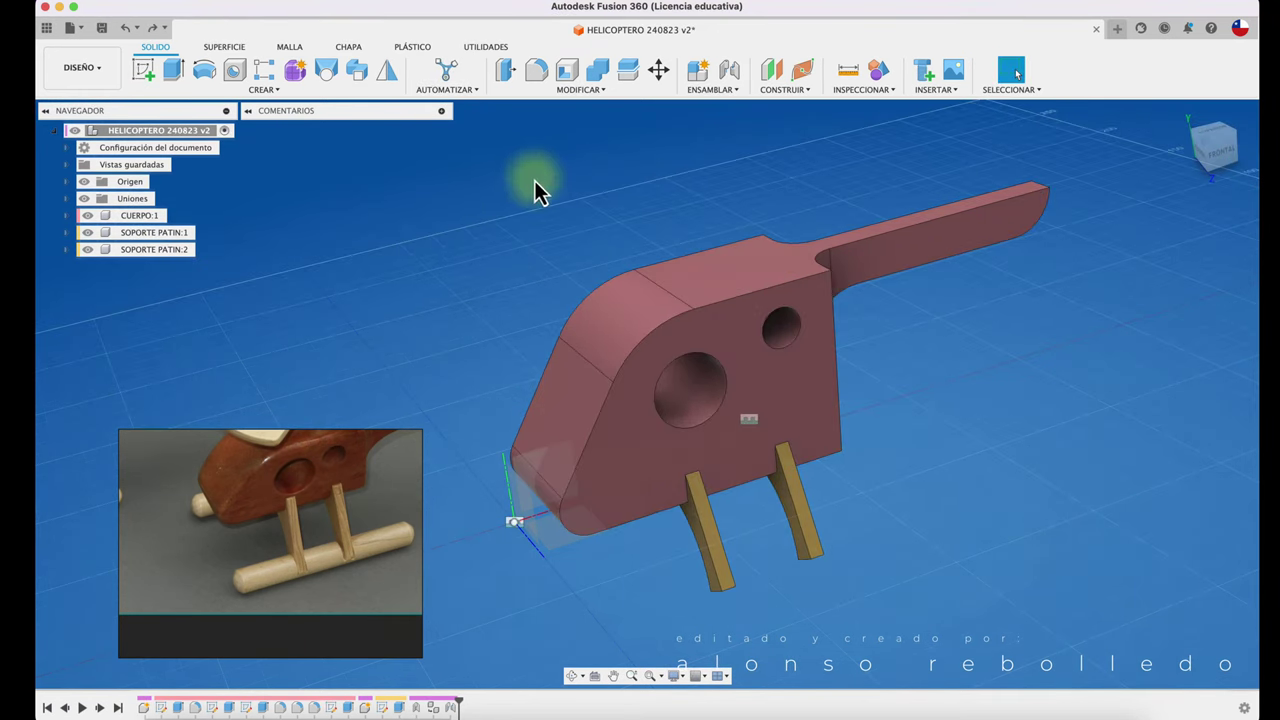
{"action": "left_click", "coordinate": [149, 218]}
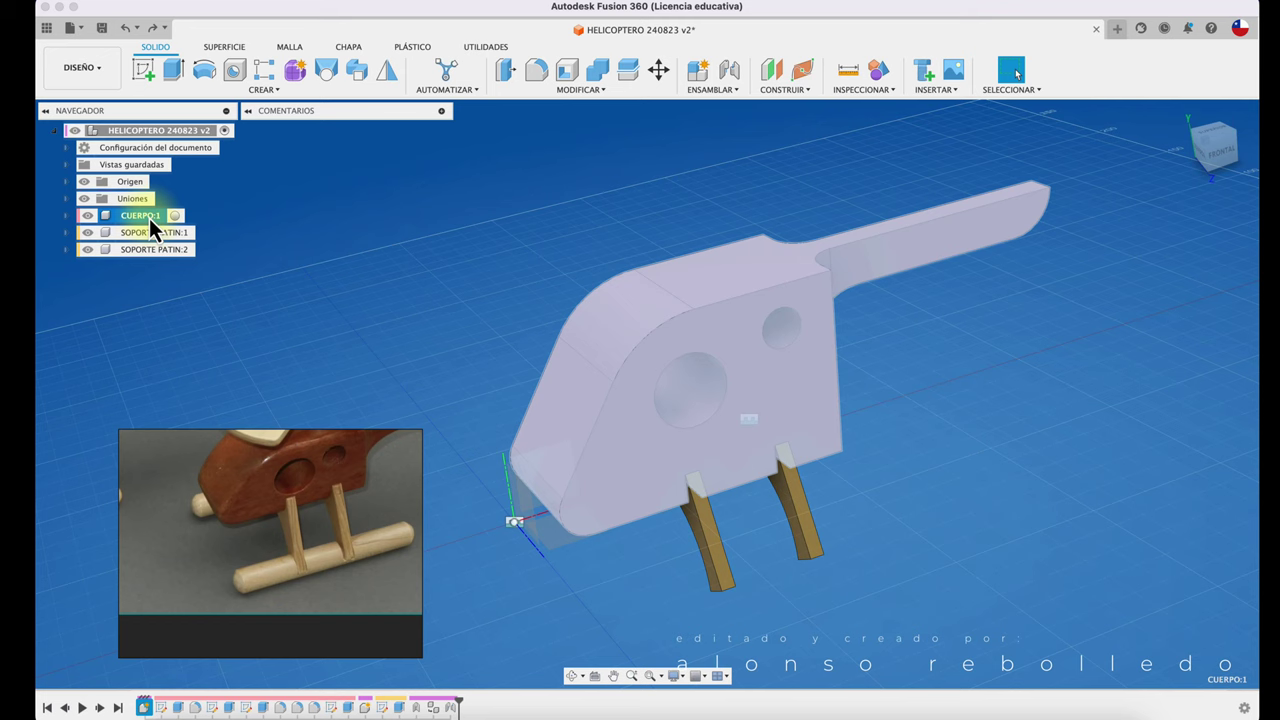
{"action": "right_click", "coordinate": [149, 218]}
{"action": "left_click", "coordinate": [329, 28]}
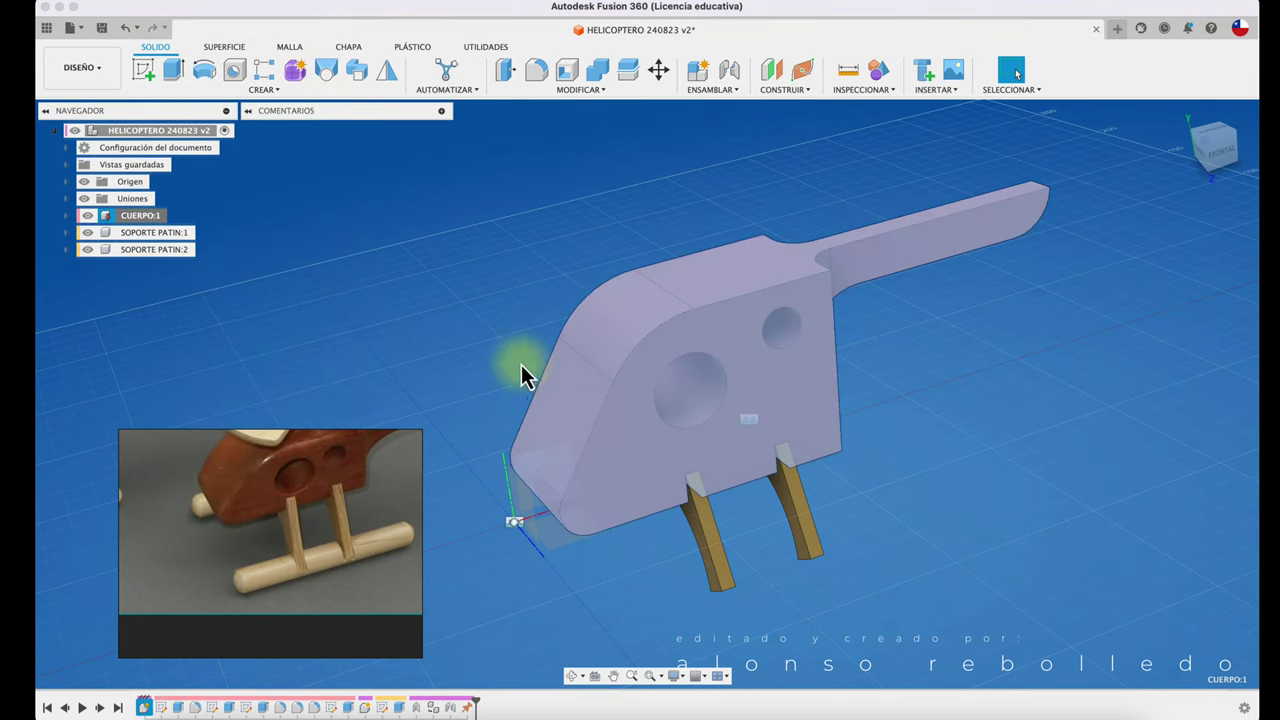
{"action": "left_click", "coordinate": [485, 328]}
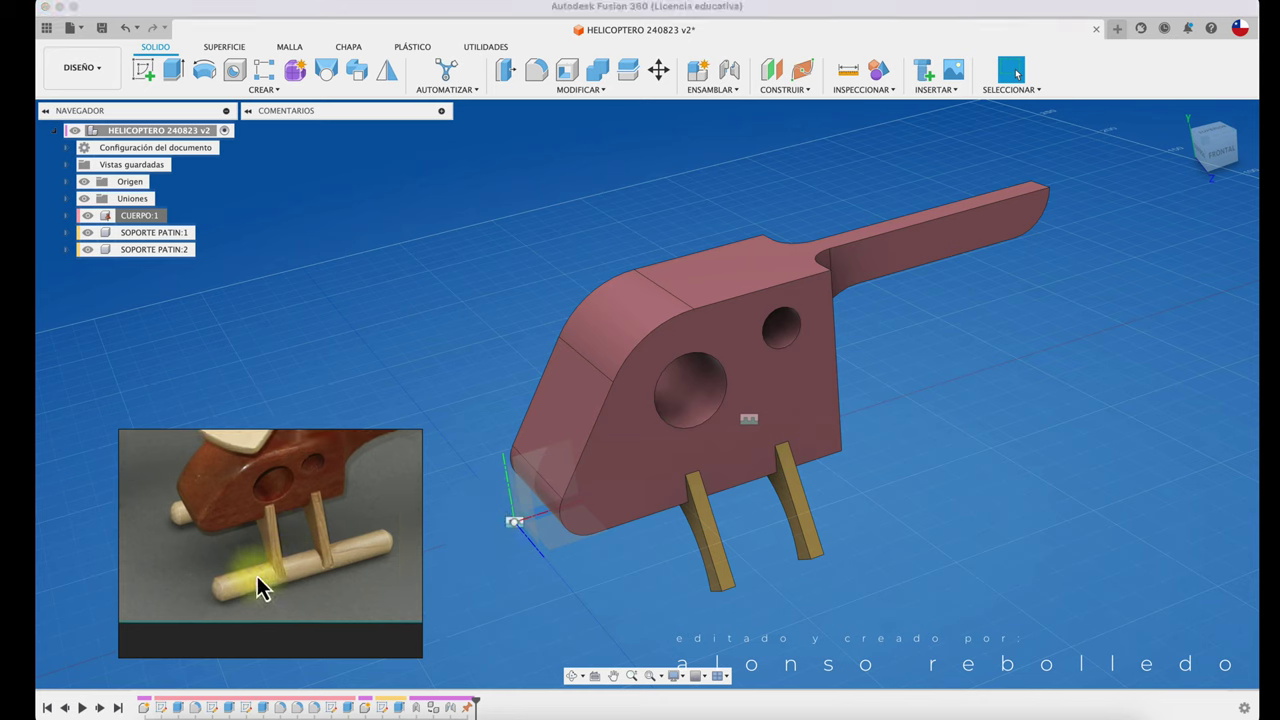
{"action": "left_click", "coordinate": [493, 589]}
{"action": "middle_click_drag", "start_coordinate": [517, 591], "coordinate": [514, 591], "text": "shift"}
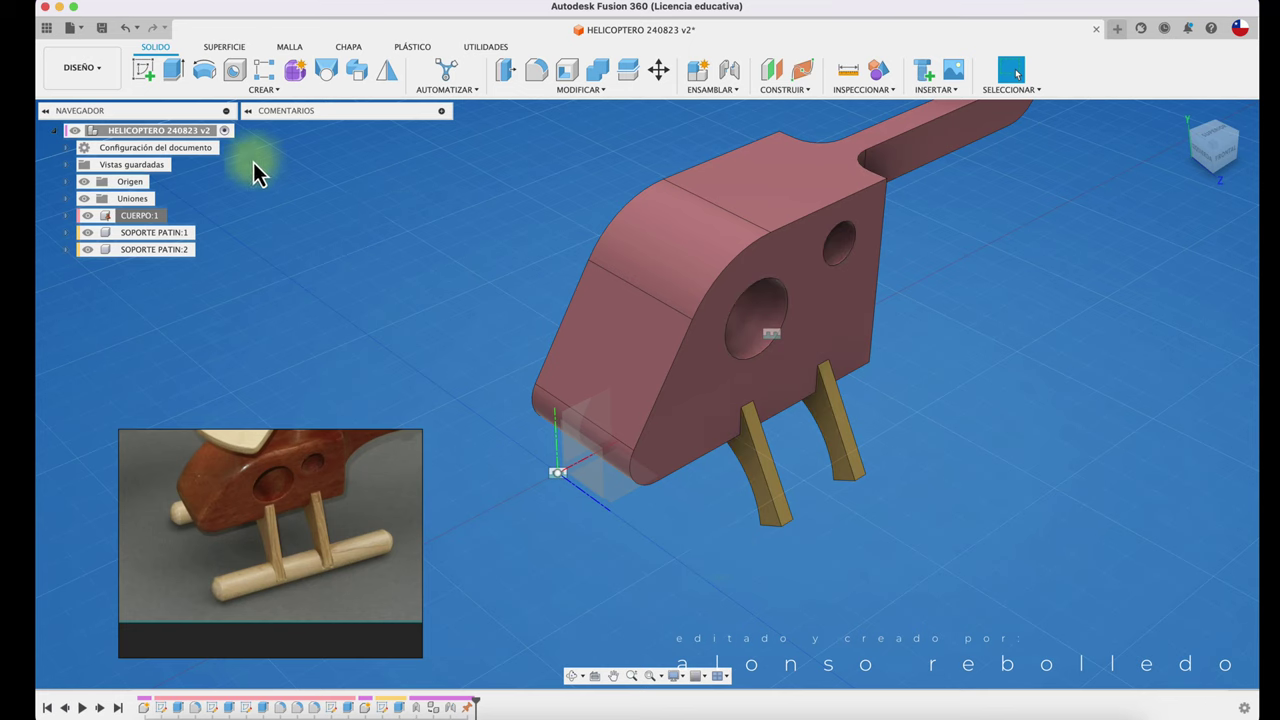
- Create a new component named PATIN
{"action": "left_click", "coordinate": [705, 97]}
{"action": "left_click", "coordinate": [710, 120]}
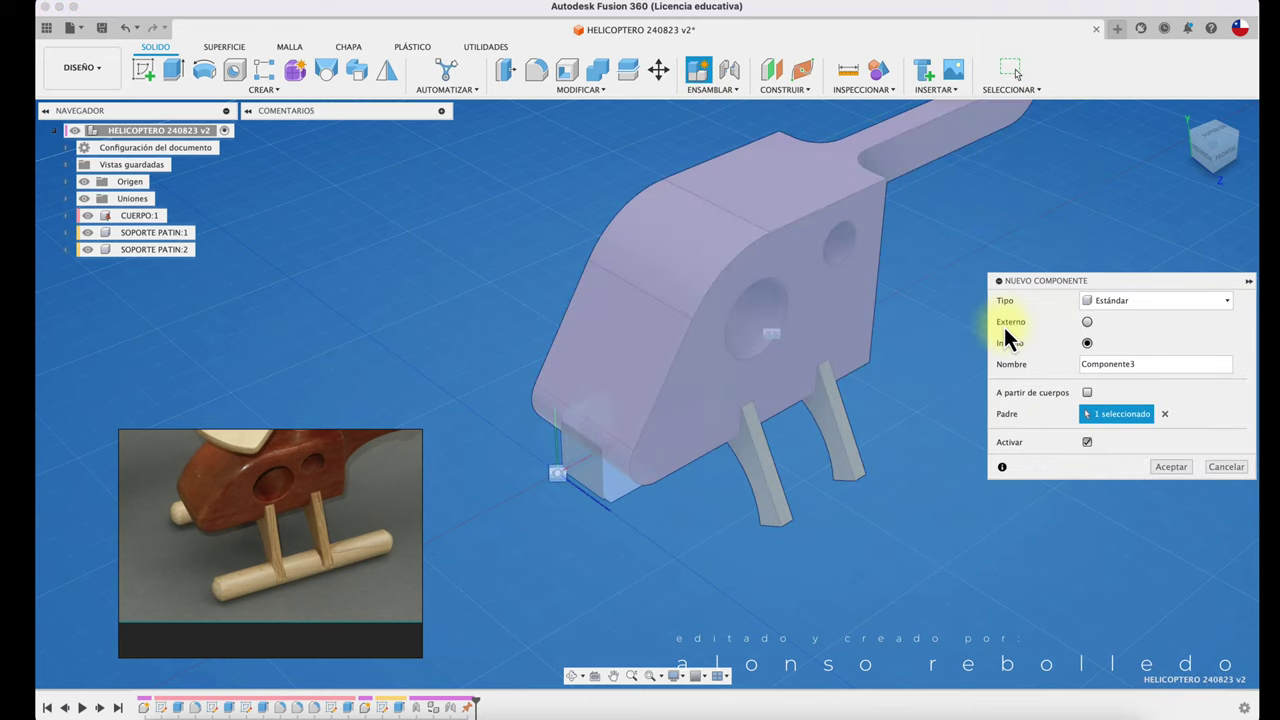
{"action": "left_click_drag", "start_coordinate": [1144, 363], "coordinate": [1097, 365]}
{"action": "type", "text": "PATIN"}
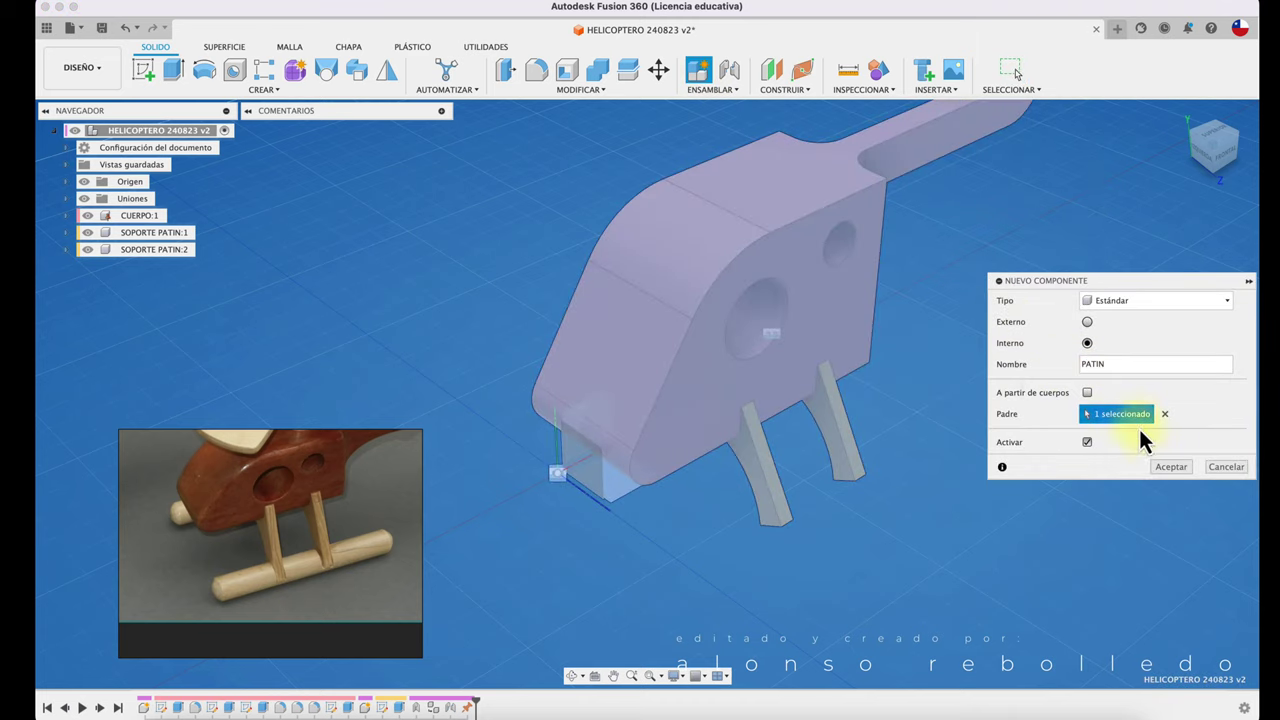
{"action": "left_click", "coordinate": [1168, 470]}
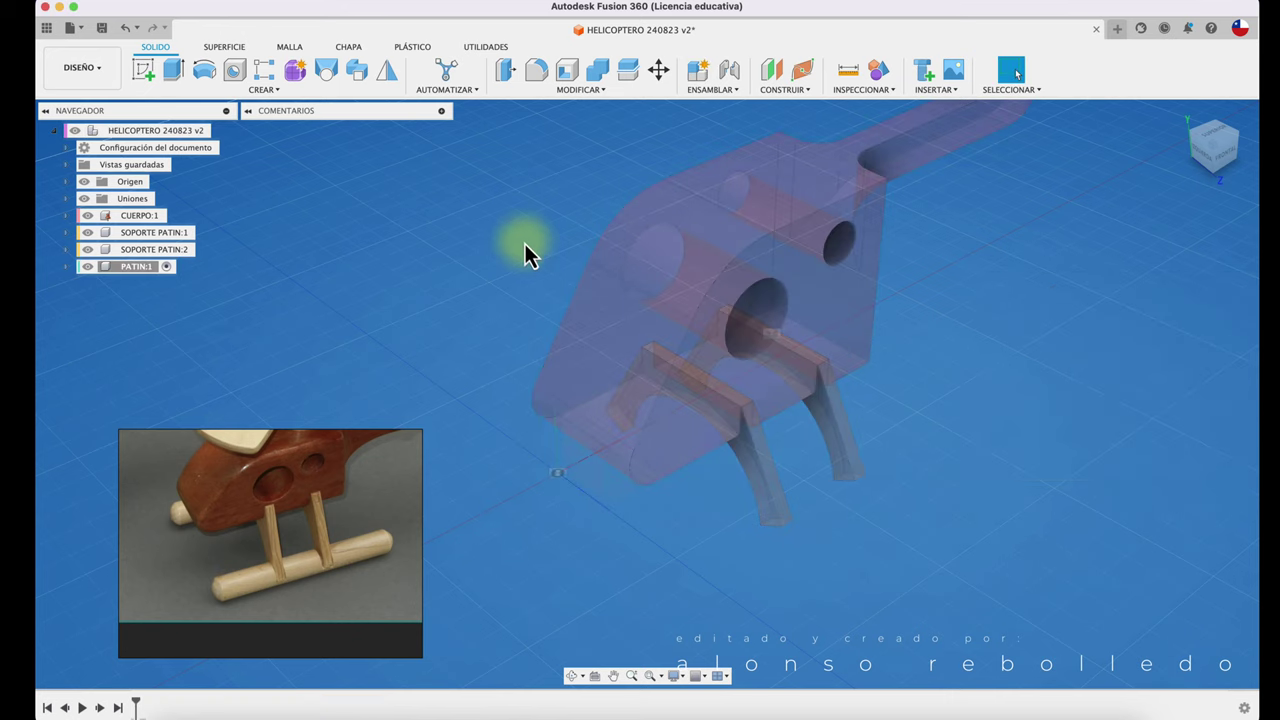
- Start a sketch on the arched support's face and begin a circle at the arch's lower end
{"action": "left_click", "coordinate": [145, 71]}
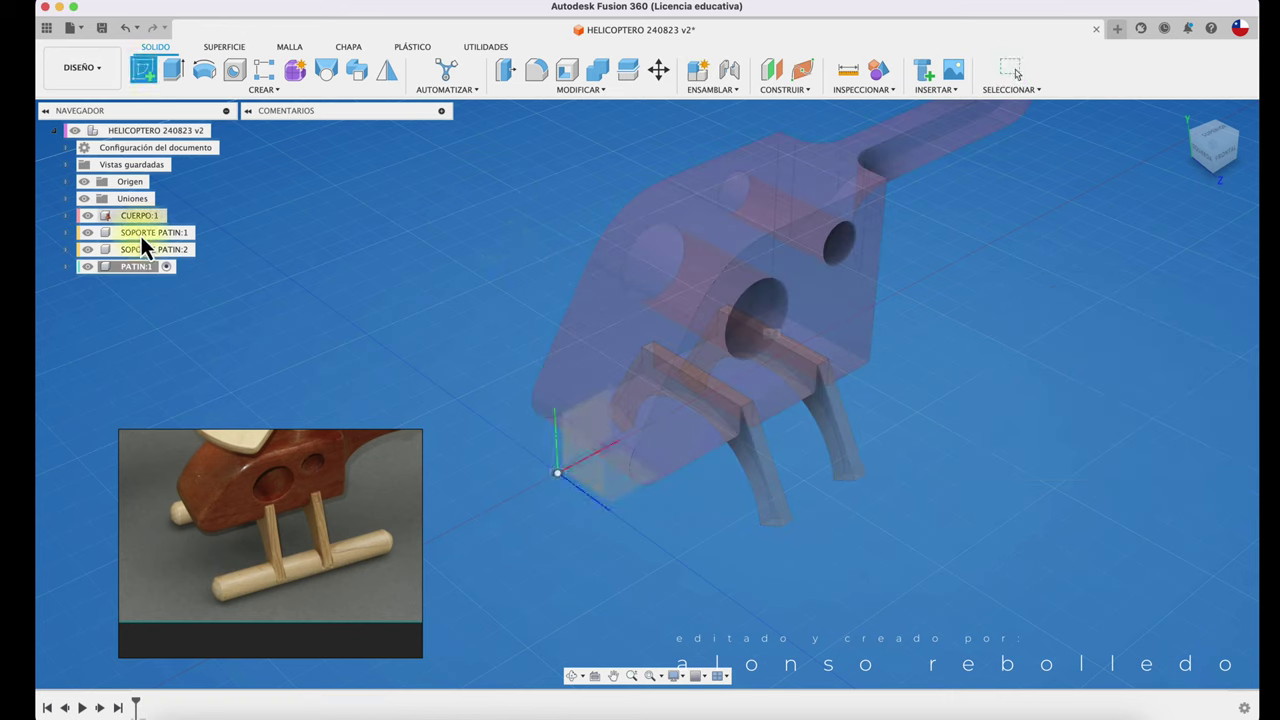
{"action": "left_click", "coordinate": [767, 521]}
{"action": "scroll", "coordinate": [778, 510], "scroll_direction": "up", "scroll_amount": 1}
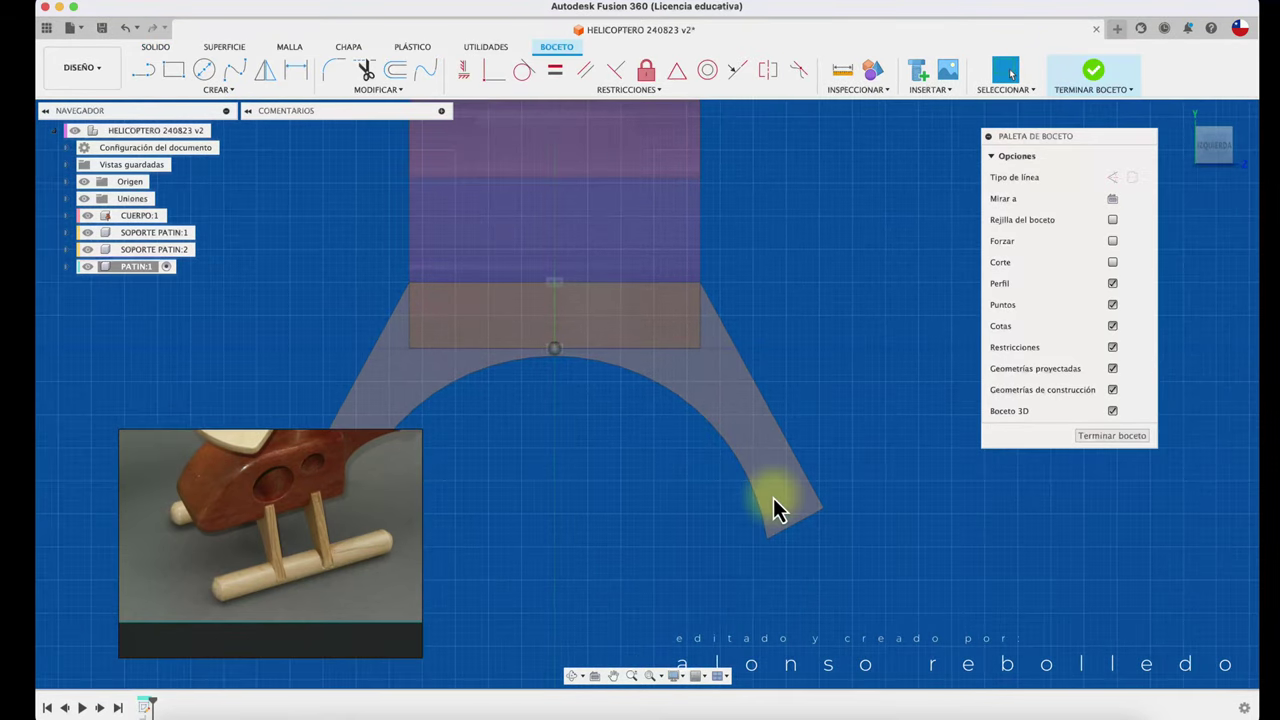
{"action": "scroll", "coordinate": [778, 510], "scroll_direction": "up", "scroll_amount": 2}
{"action": "scroll", "coordinate": [778, 510], "scroll_direction": "up", "scroll_amount": 2}
{"action": "scroll", "coordinate": [778, 510], "scroll_direction": "up", "scroll_amount": 2}
{"action": "scroll", "coordinate": [773, 498], "scroll_direction": "up", "scroll_amount": 2}
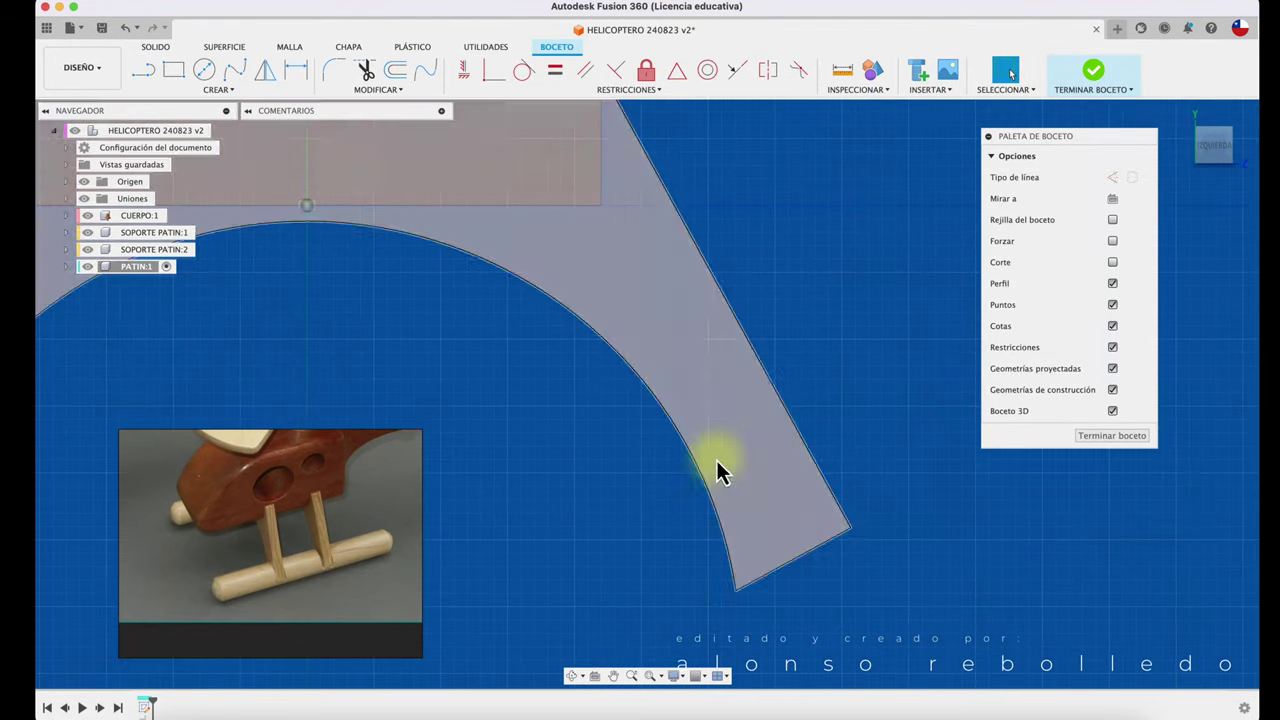
{"action": "left_click", "coordinate": [205, 70]}
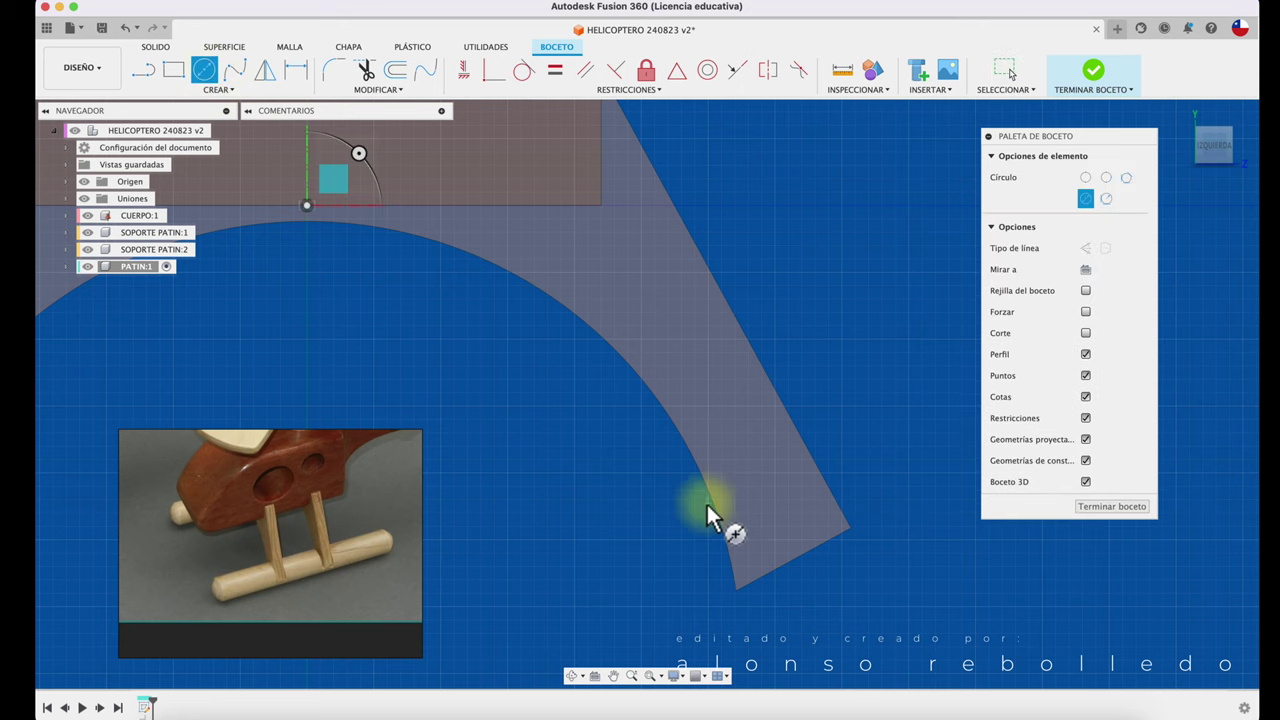
{"action": "left_click", "coordinate": [791, 560]}
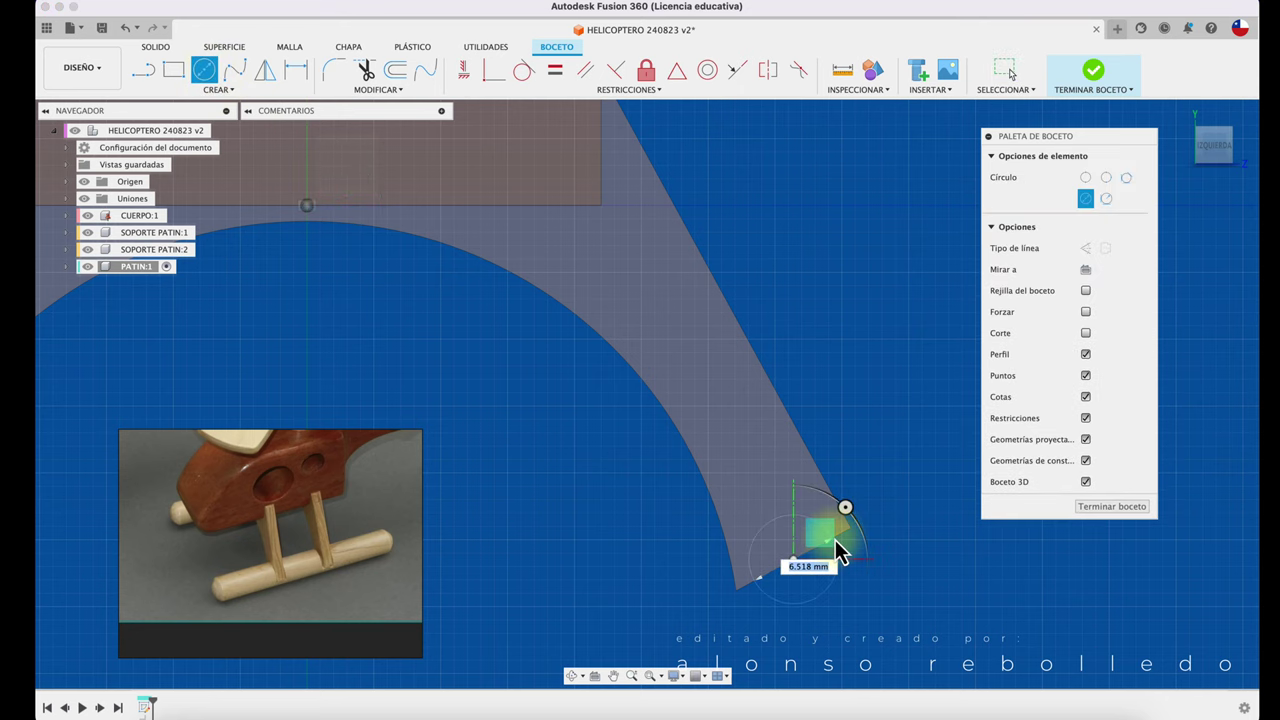
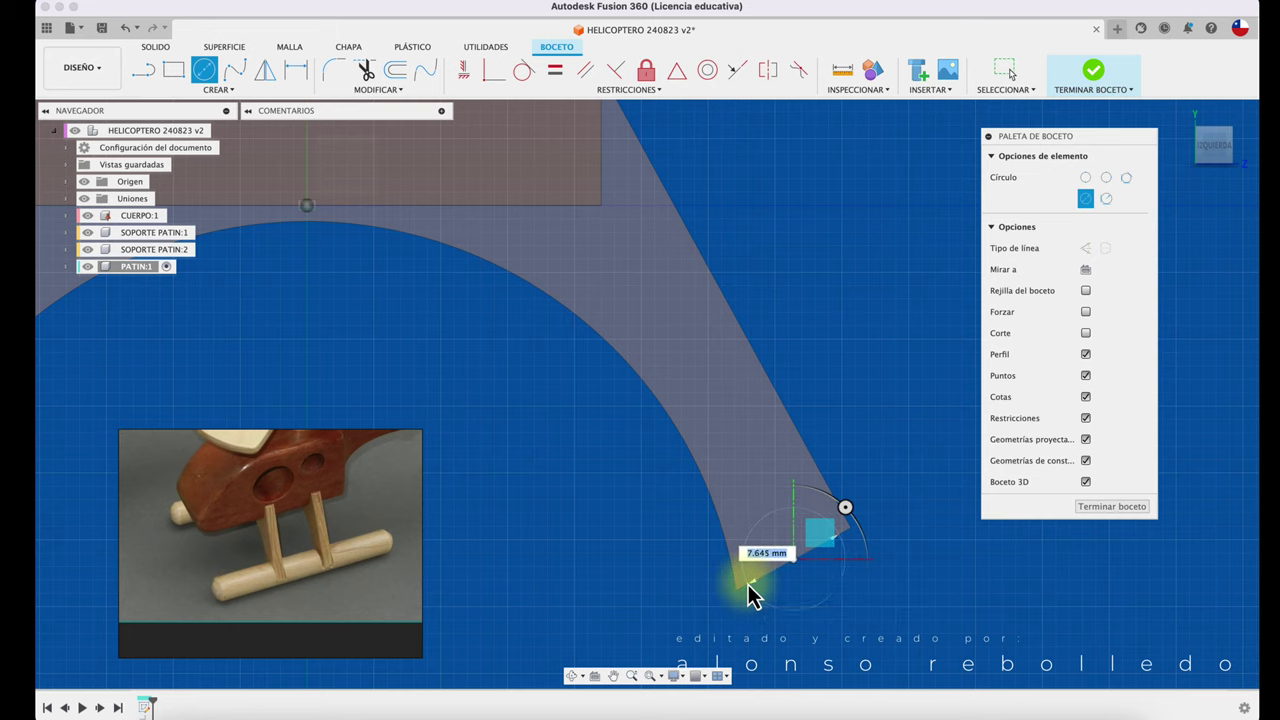
- Draw a small diameter circle at the lower tip of the skid support arc
{"action": "scroll", "coordinate": [845, 558], "scroll_direction": "up", "scroll_amount": 2}
{"action": "scroll", "coordinate": [845, 558], "scroll_direction": "down", "scroll_amount": 2}
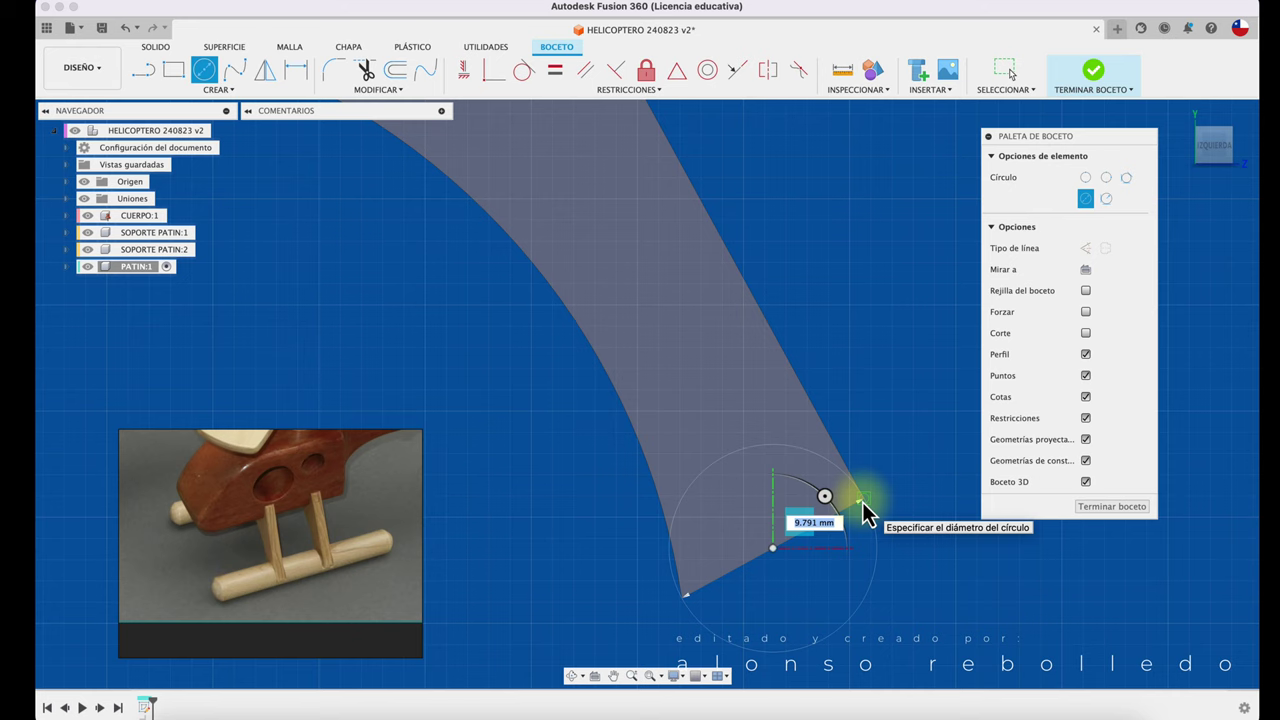
{"action": "left_click", "coordinate": [862, 499]}
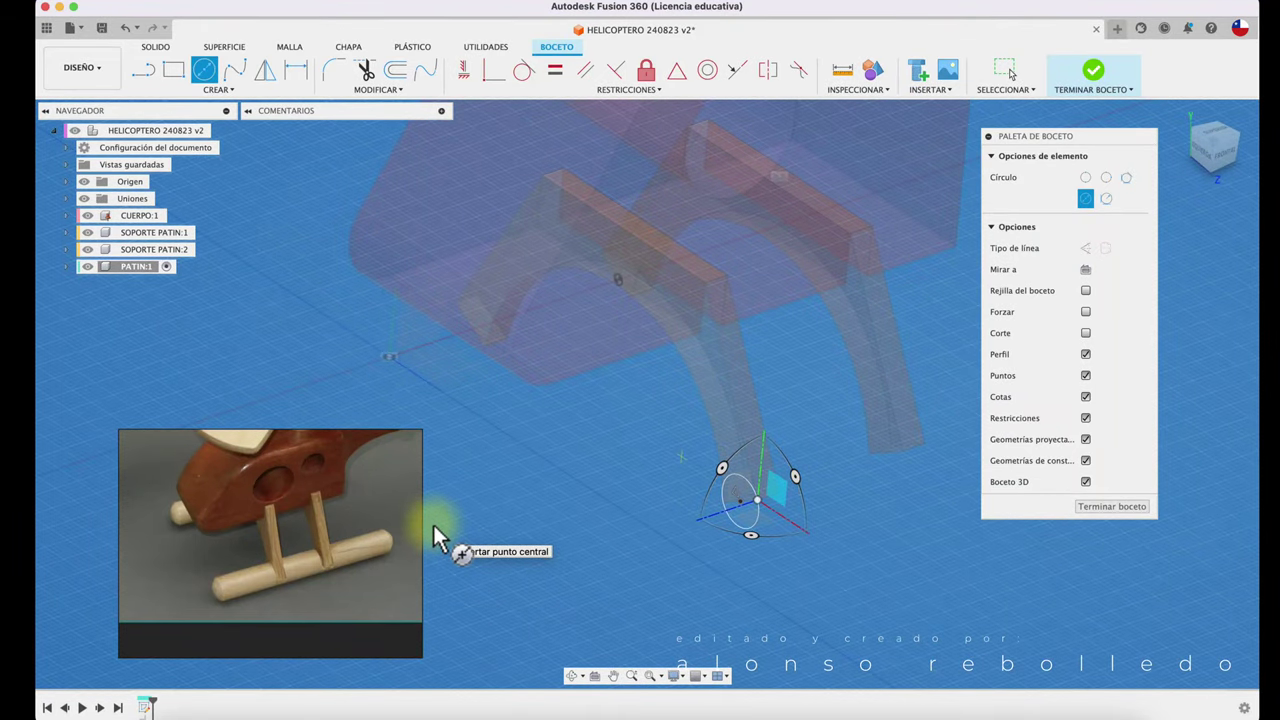
- Finish the sketch and extrude both circle regions 44 mm on the first side
{"action": "left_click", "coordinate": [1089, 88]}
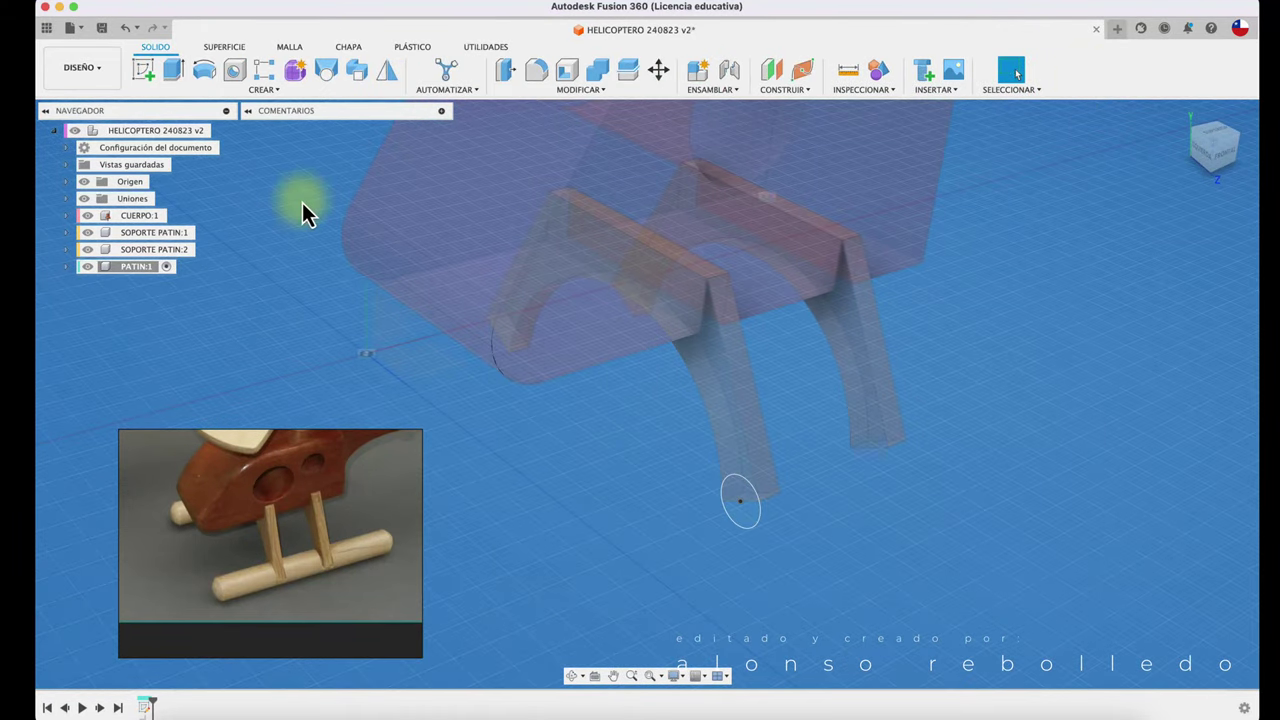
{"action": "left_click", "coordinate": [174, 70]}
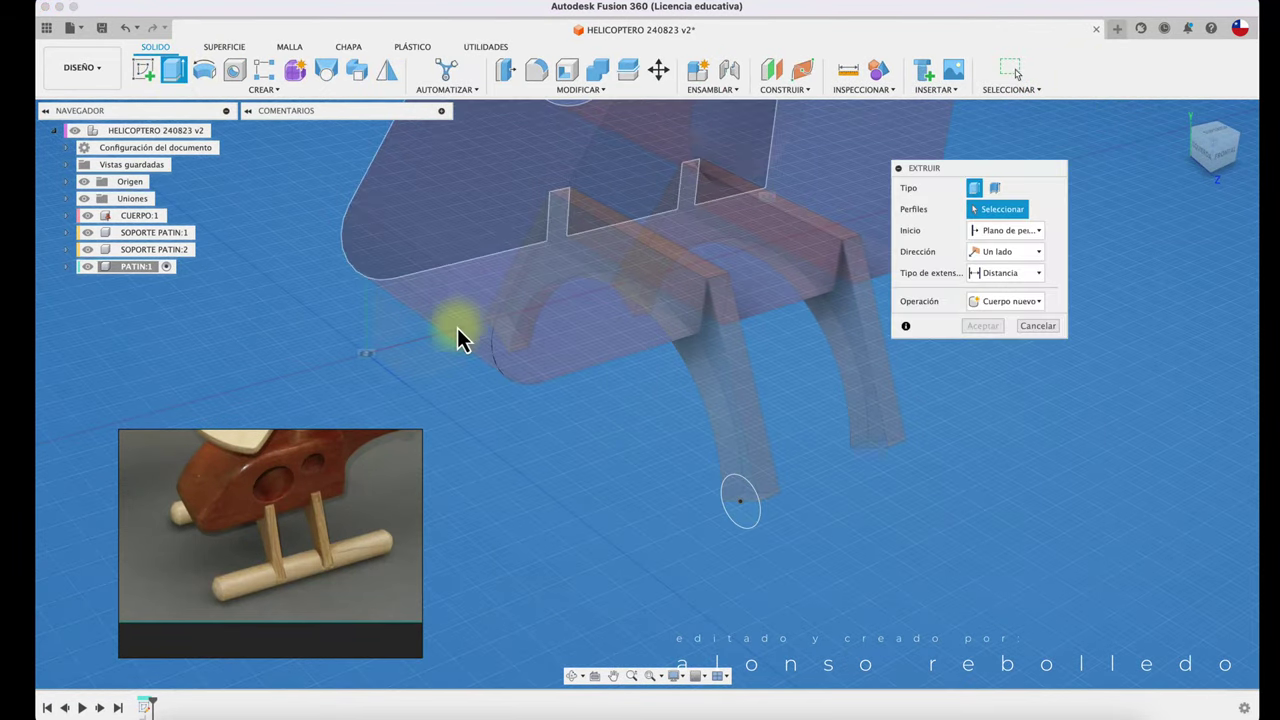
{"action": "left_click", "coordinate": [737, 527]}
{"action": "left_click", "coordinate": [730, 505]}
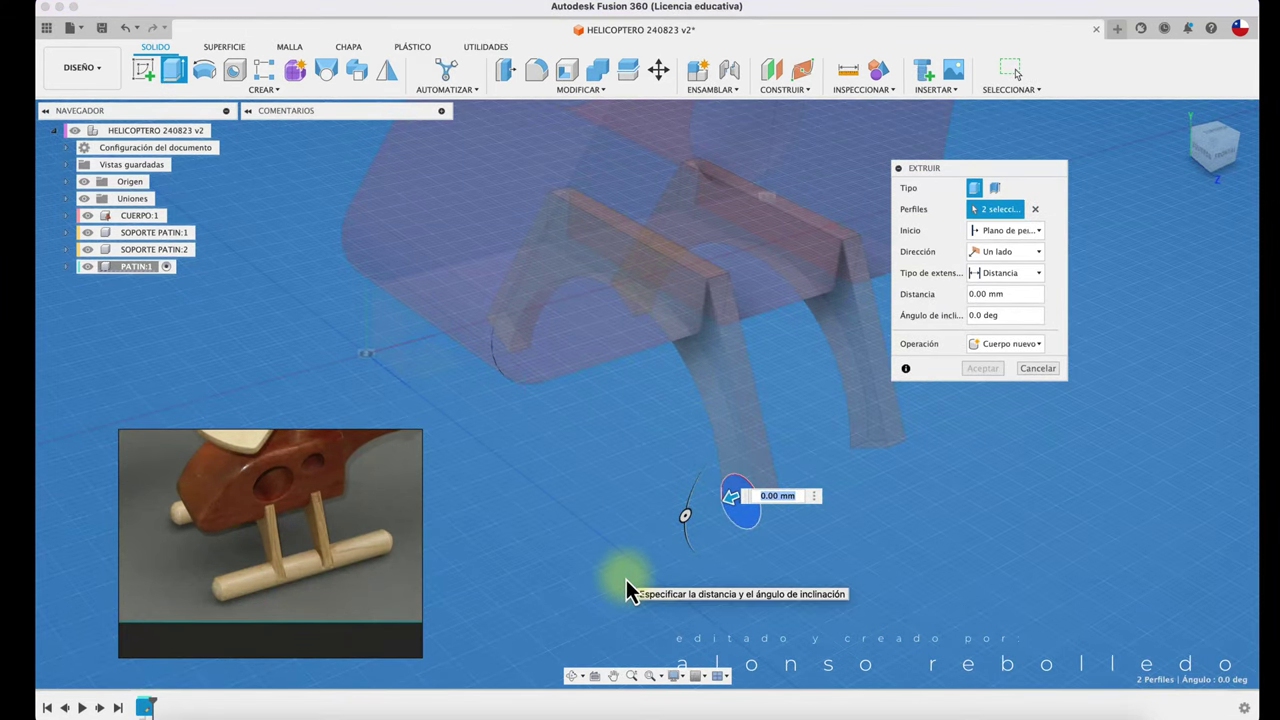
{"action": "left_click", "coordinate": [1222, 152]}
{"action": "left_click_drag", "start_coordinate": [665, 468], "coordinate": [425, 468]}
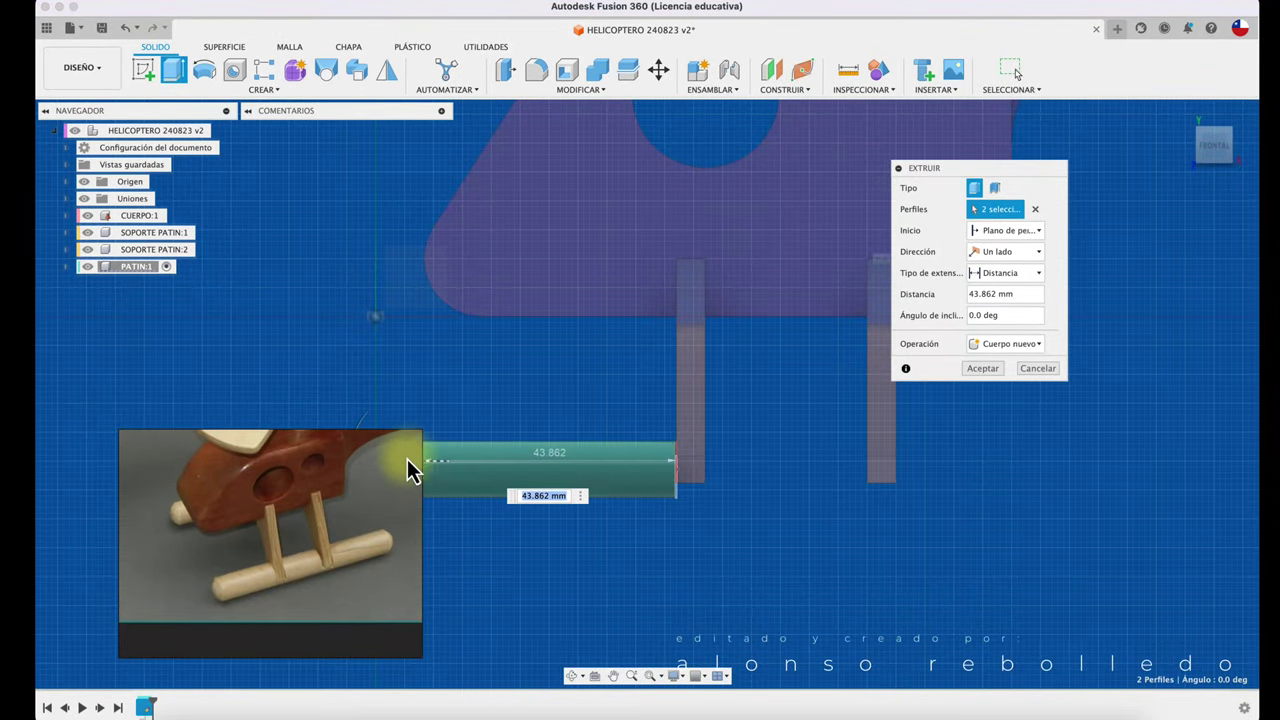
{"action": "type", "text": "44"}
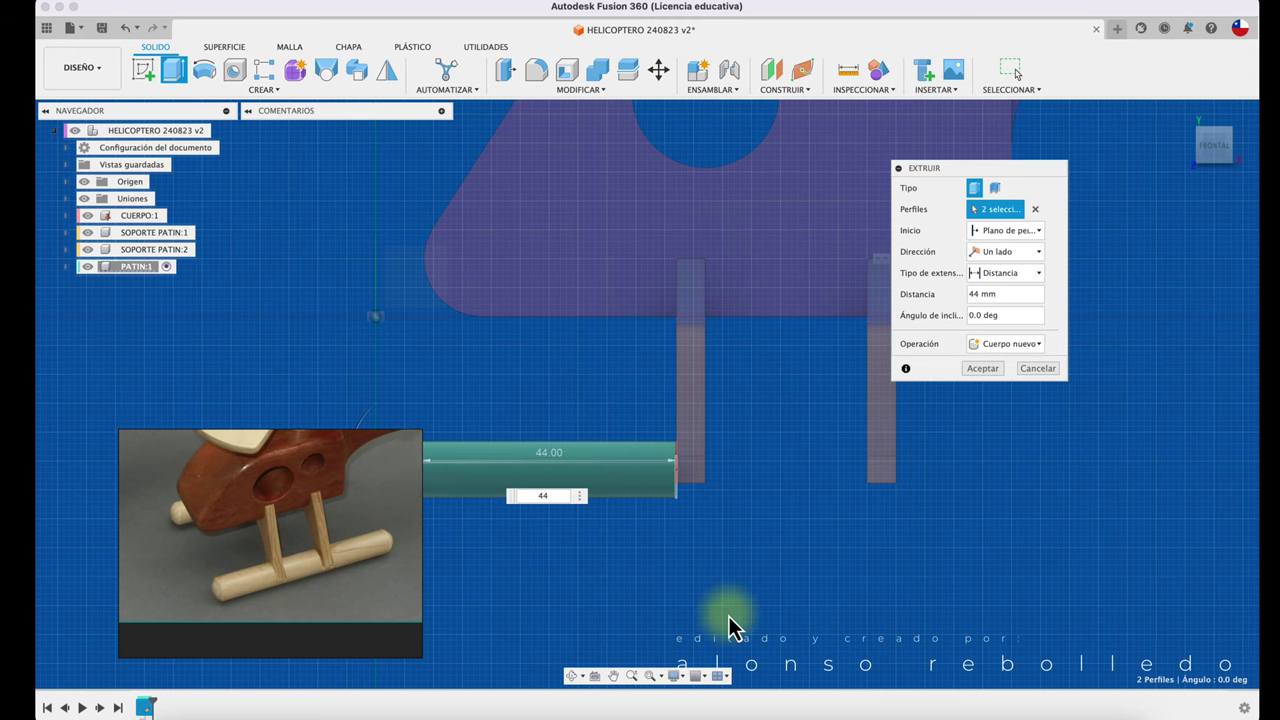
{"action": "middle_click_drag", "start_coordinate": [893, 442], "coordinate": [842, 454], "text": "shift"}
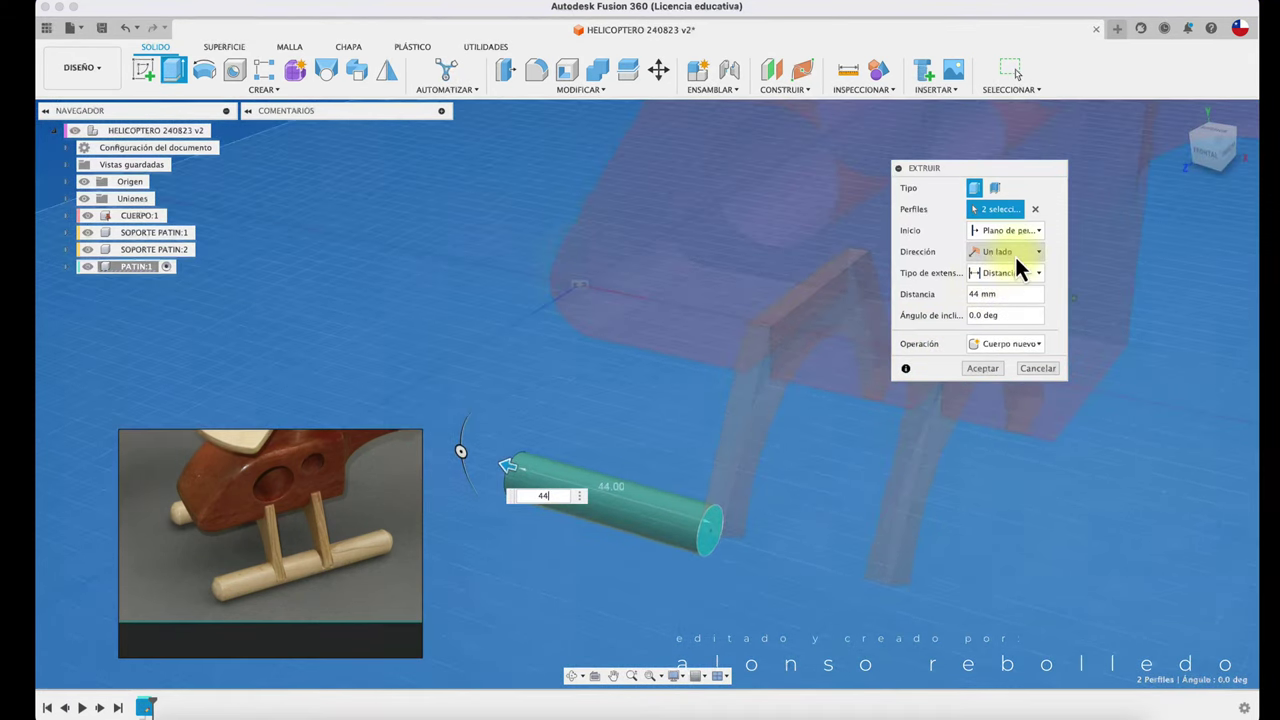
- Make the extrusion Two Sides with an 80 mm second side and accept it
{"action": "left_click", "coordinate": [1014, 254]}
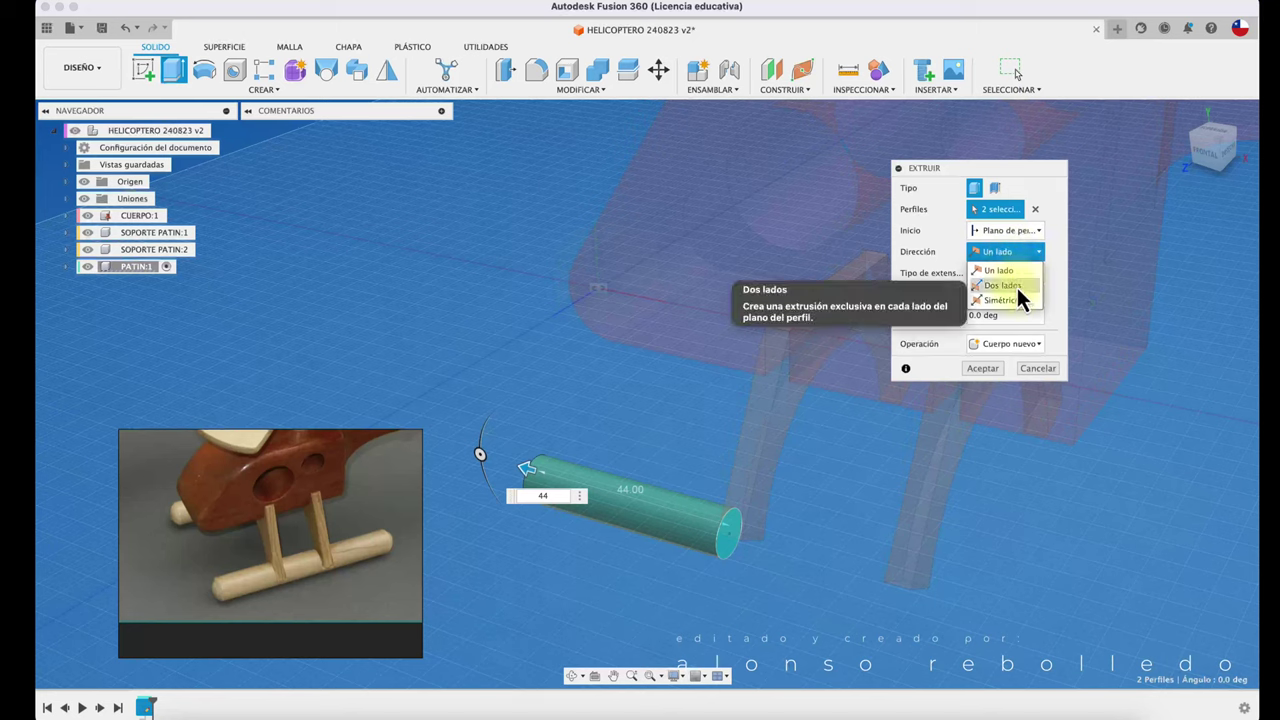
{"action": "left_click", "coordinate": [1003, 285]}
{"action": "left_click_drag", "start_coordinate": [745, 543], "coordinate": [966, 592]}
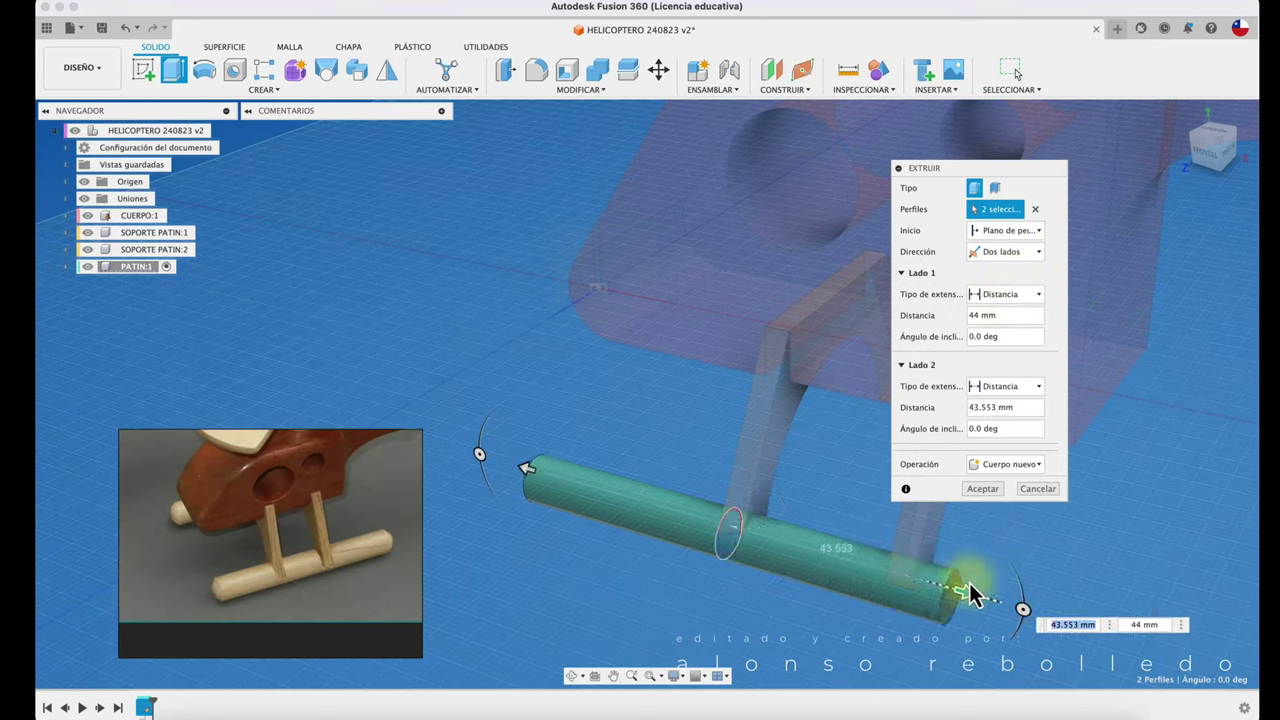
{"action": "left_click", "coordinate": [1210, 158]}
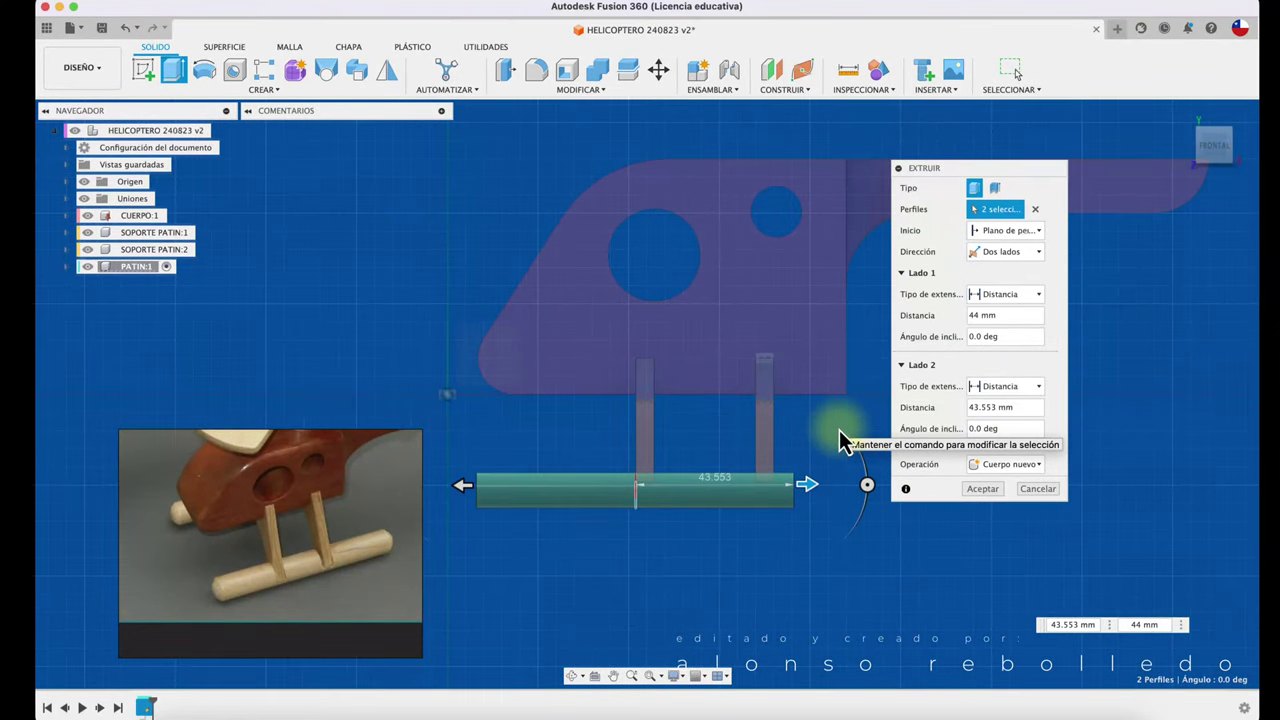
{"action": "left_click_drag", "start_coordinate": [745, 515], "coordinate": [871, 526]}
{"action": "type", "text": "8"}
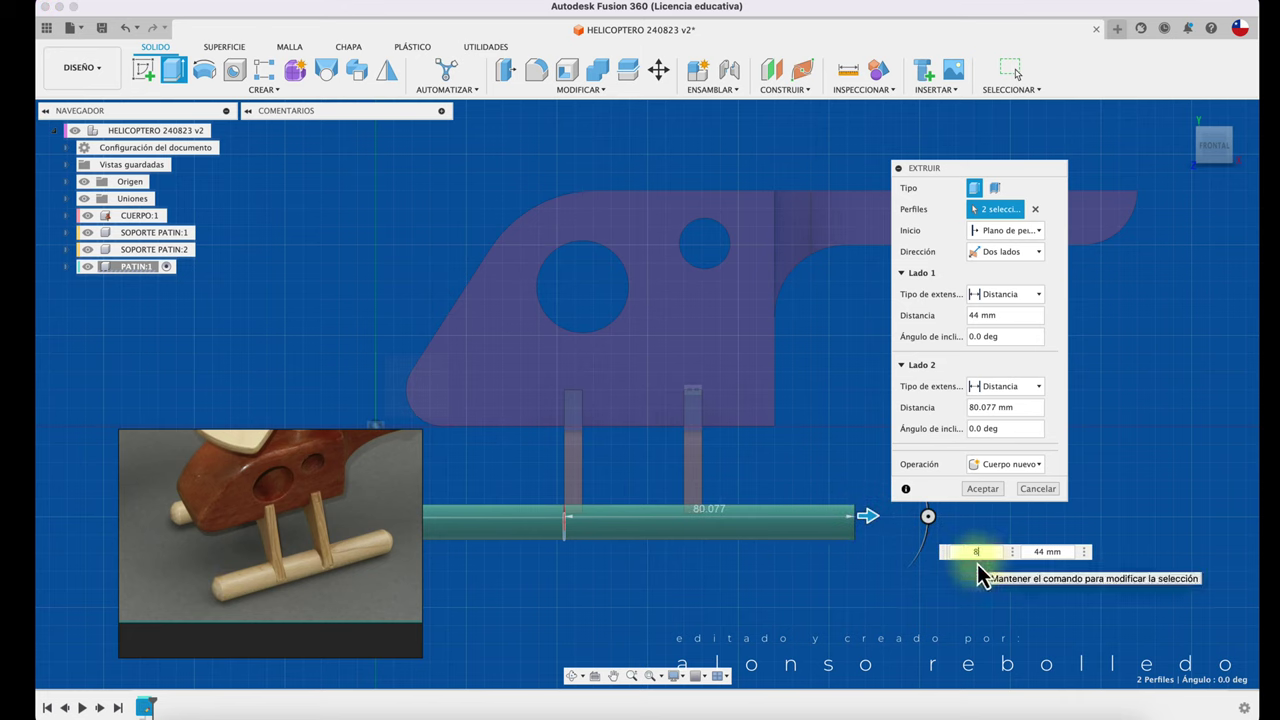
{"action": "type", "text": "0"}
{"action": "key", "text": "Return"}
{"action": "left_click", "coordinate": [988, 491]}
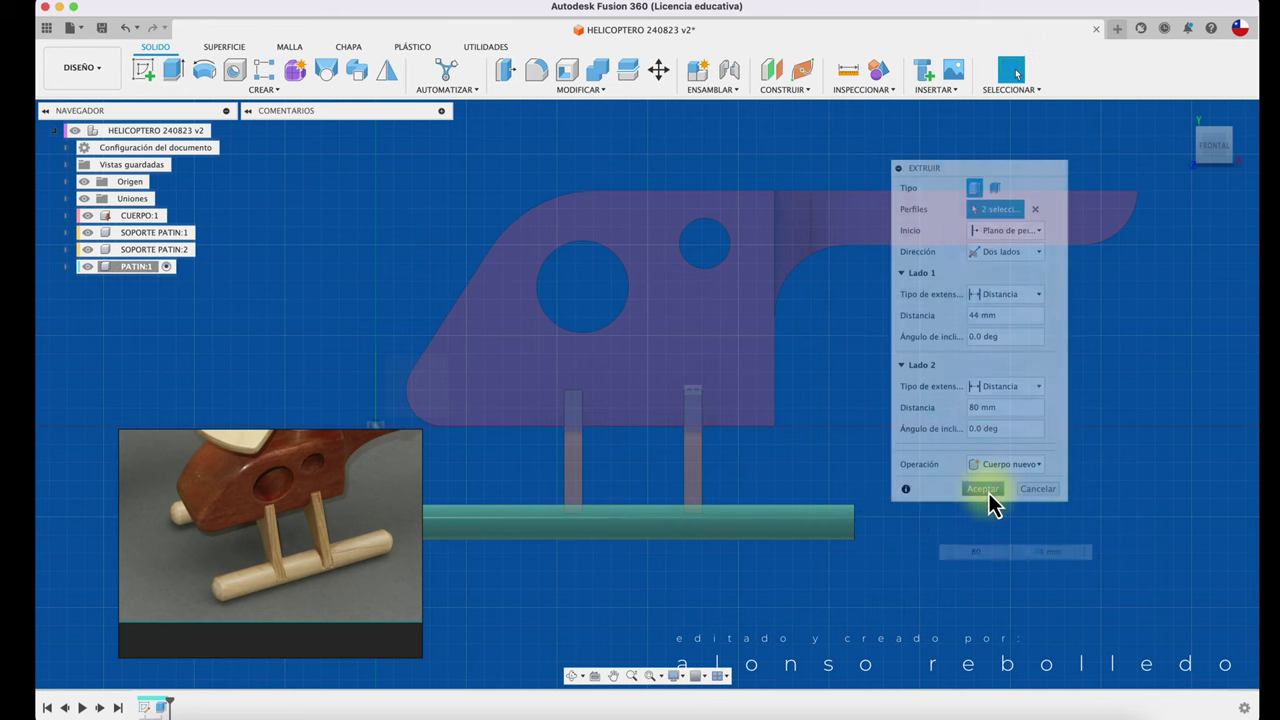
{"action": "mouse_move", "coordinate": [680, 614]}
{"action": "middle_mouse_down", "text": "shift"}
{"action": "mouse_move", "coordinate": [383, 393]}
{"action": "mouse_move", "coordinate": [273, 167]}
{"action": "middle_mouse_up", "text": "shift"}
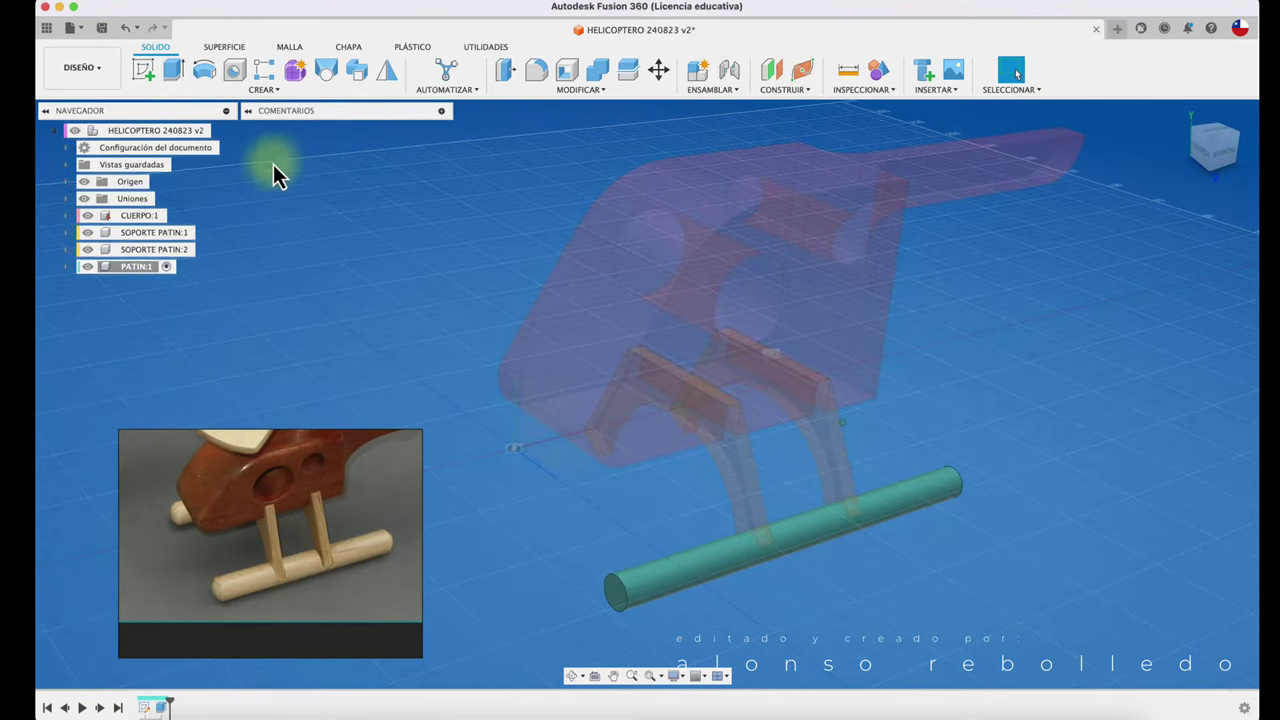
- Activate the top helicopter assembly and save a new version with the default description
{"action": "left_click", "coordinate": [222, 131]}
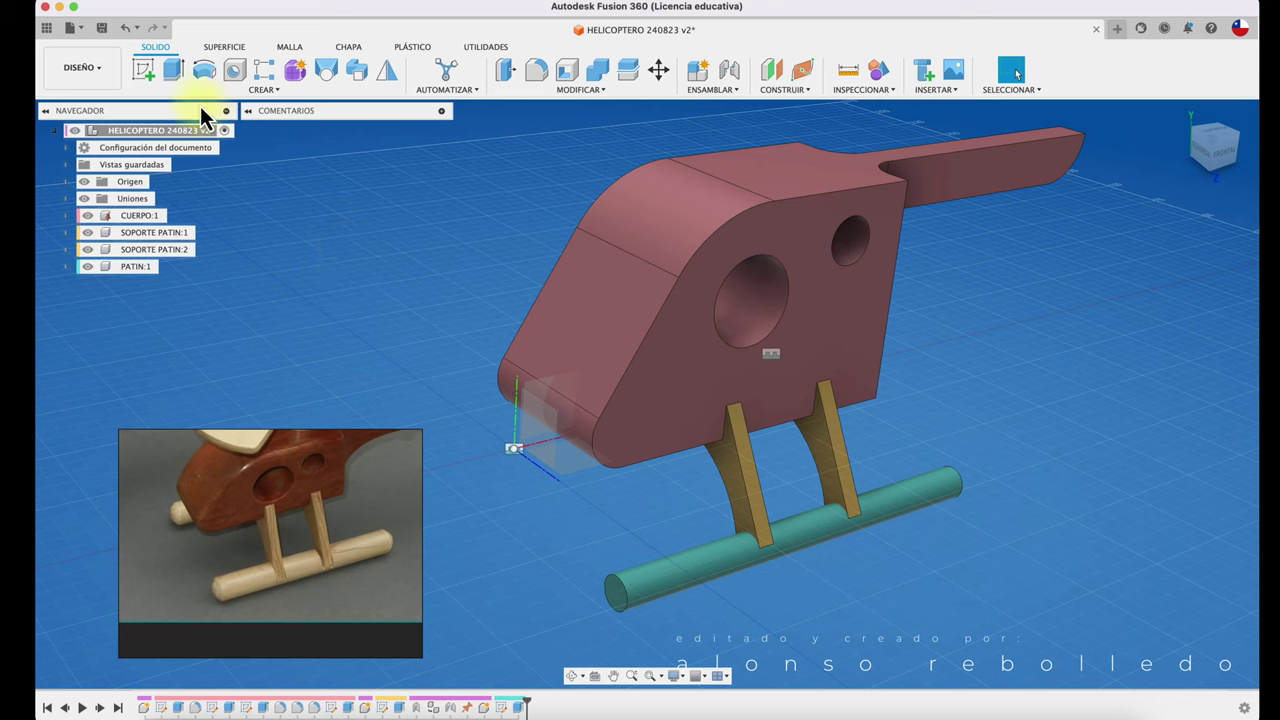
{"action": "left_click", "coordinate": [103, 30]}
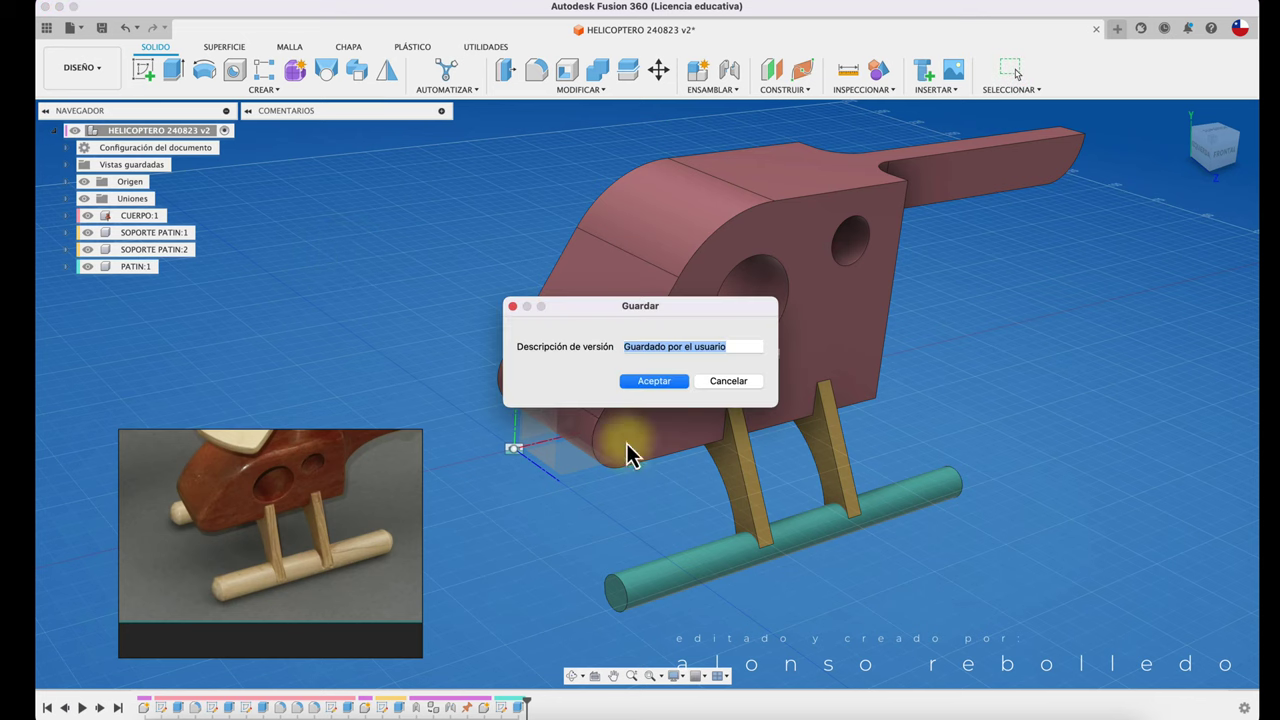
{"action": "left_click", "coordinate": [637, 387]}
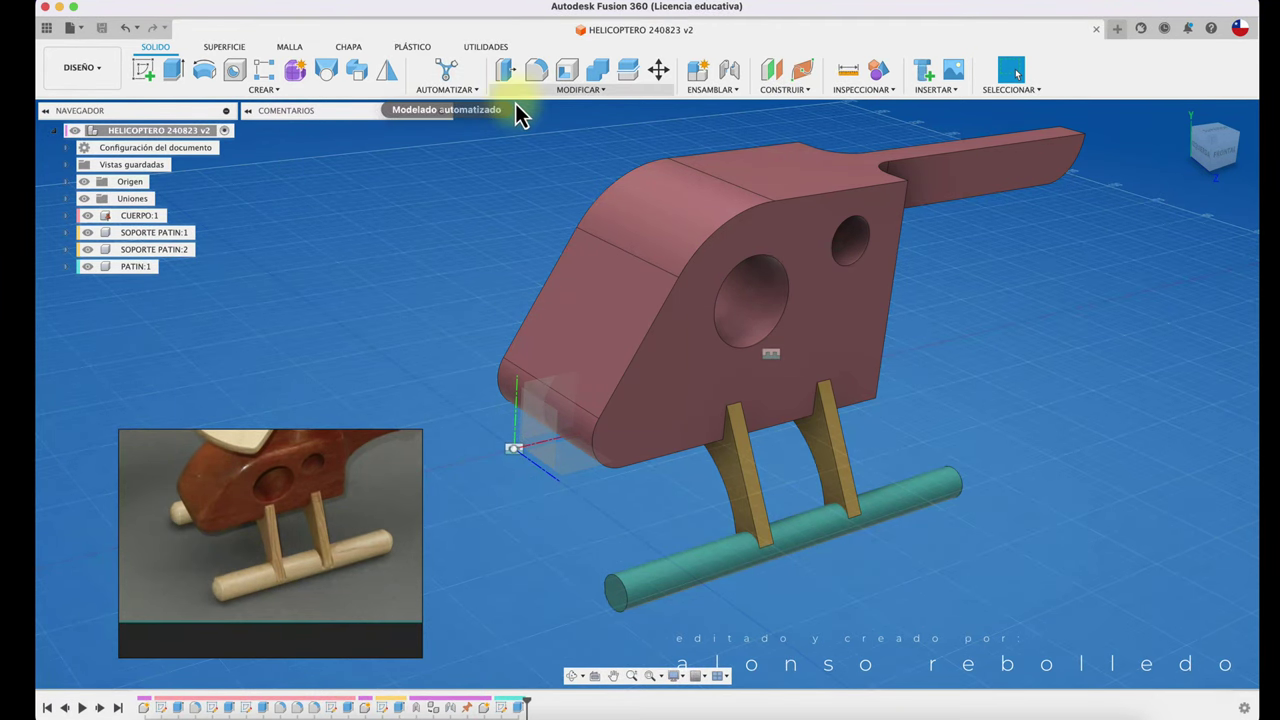
- Fillet both end edges of the skid rod with a 3 mm radius
{"action": "left_click", "coordinate": [536, 69]}
{"action": "left_click", "coordinate": [616, 588]}
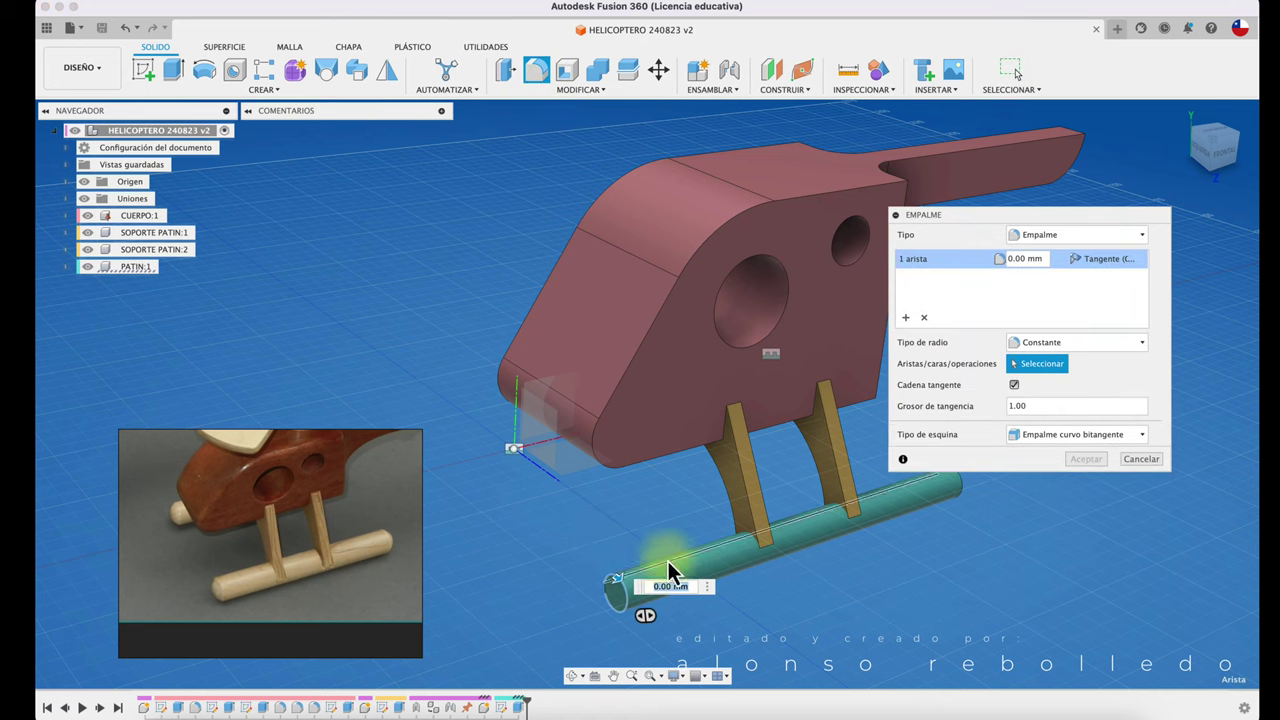
{"action": "left_click", "coordinate": [960, 493]}
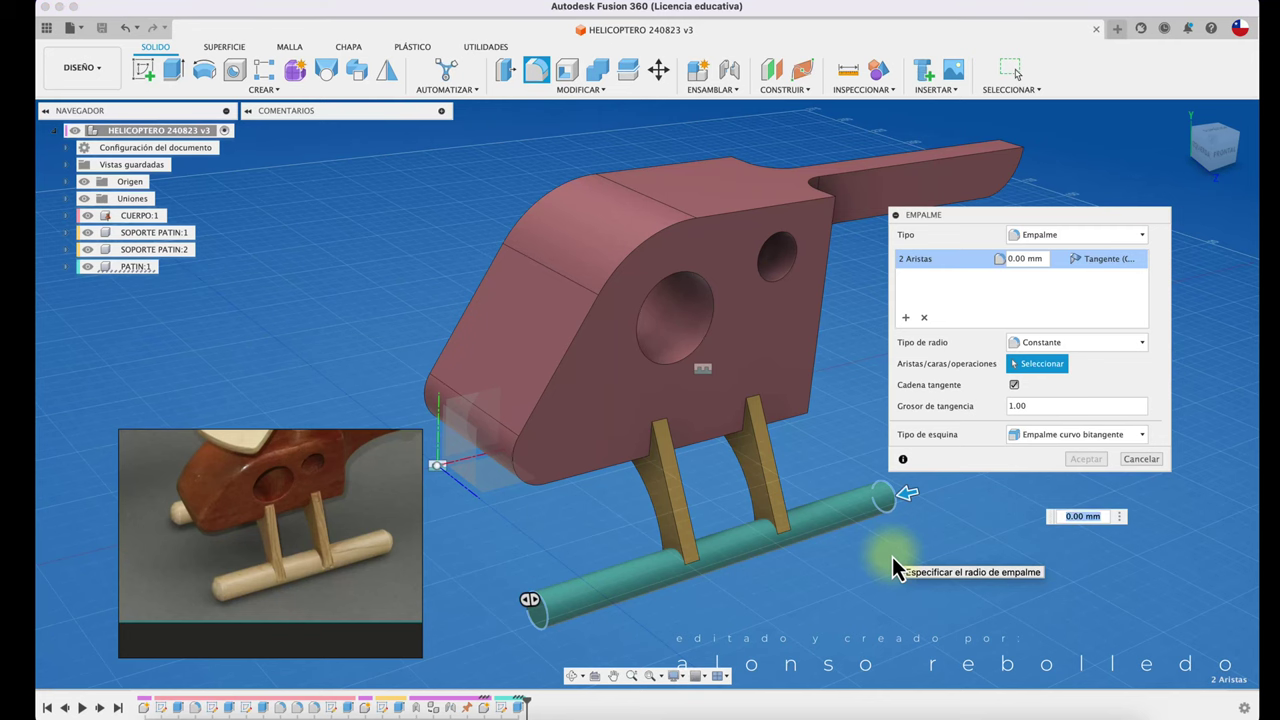
{"action": "type", "text": "3"}
{"action": "key", "text": "Return"}
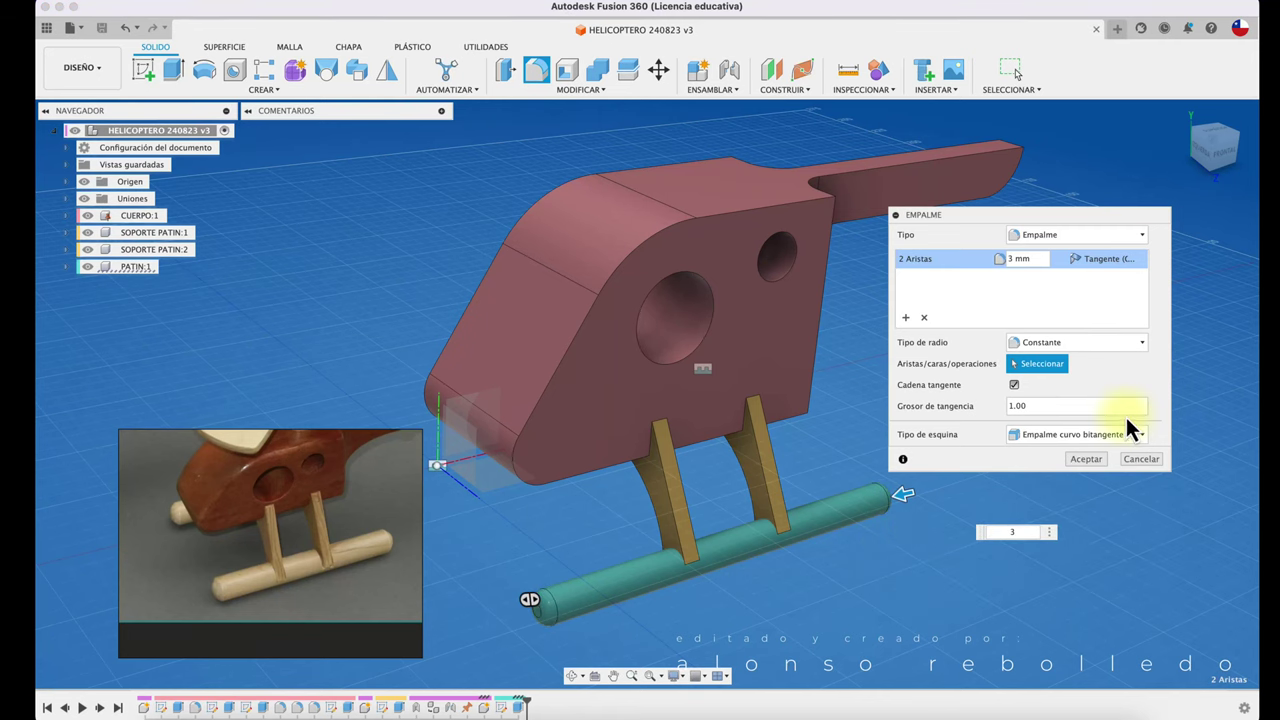
{"action": "left_click", "coordinate": [1086, 459]}
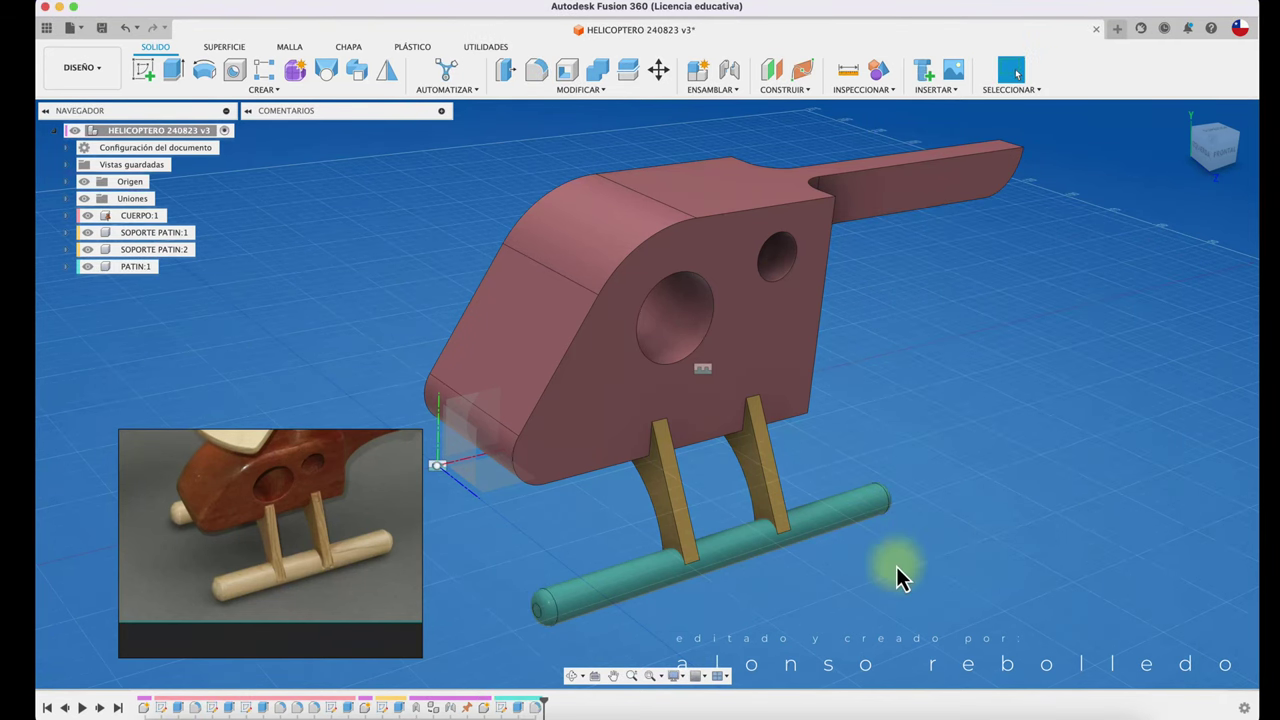
{"action": "scroll", "coordinate": [884, 573], "scroll_direction": "up", "scroll_amount": 2}
{"action": "scroll", "coordinate": [884, 573], "scroll_direction": "up", "scroll_amount": 3}
{"action": "scroll", "coordinate": [884, 573], "scroll_direction": "up", "scroll_amount": 3}
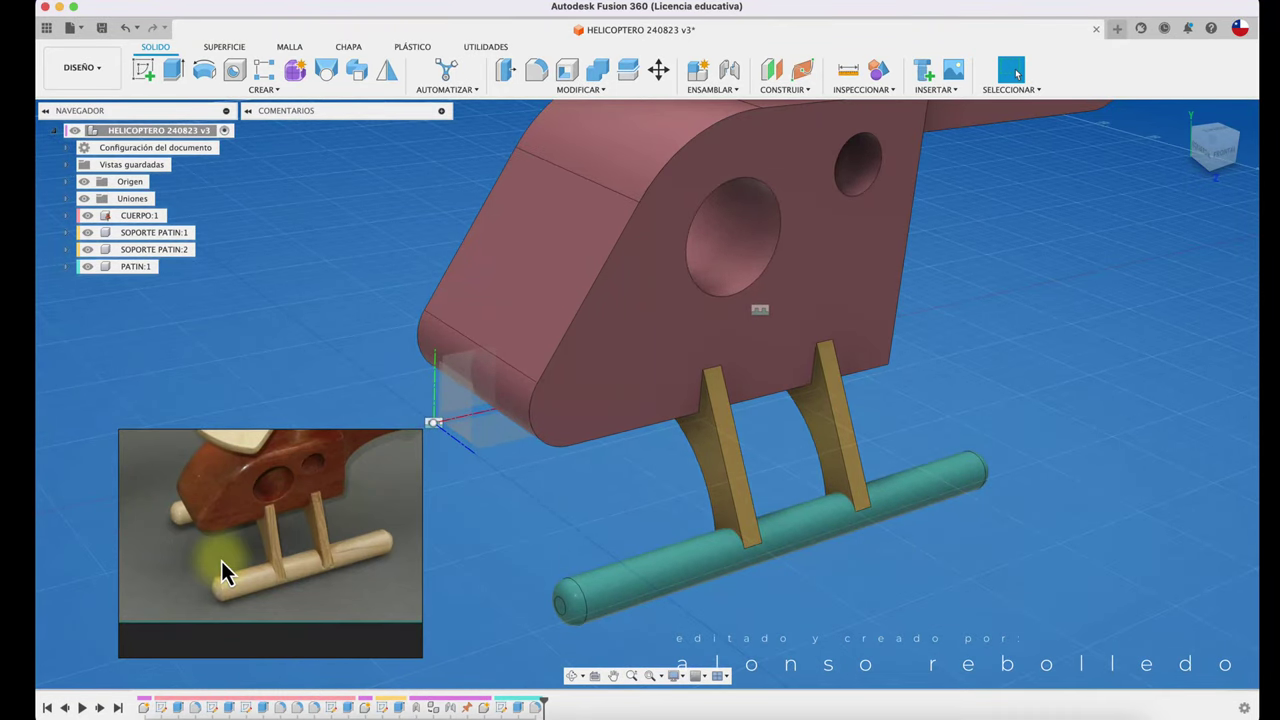
- Orbit and zoom to view the skid tube beneath both angled leg supports from below
{"action": "scroll", "coordinate": [221, 561], "scroll_direction": "up", "scroll_amount": 2}
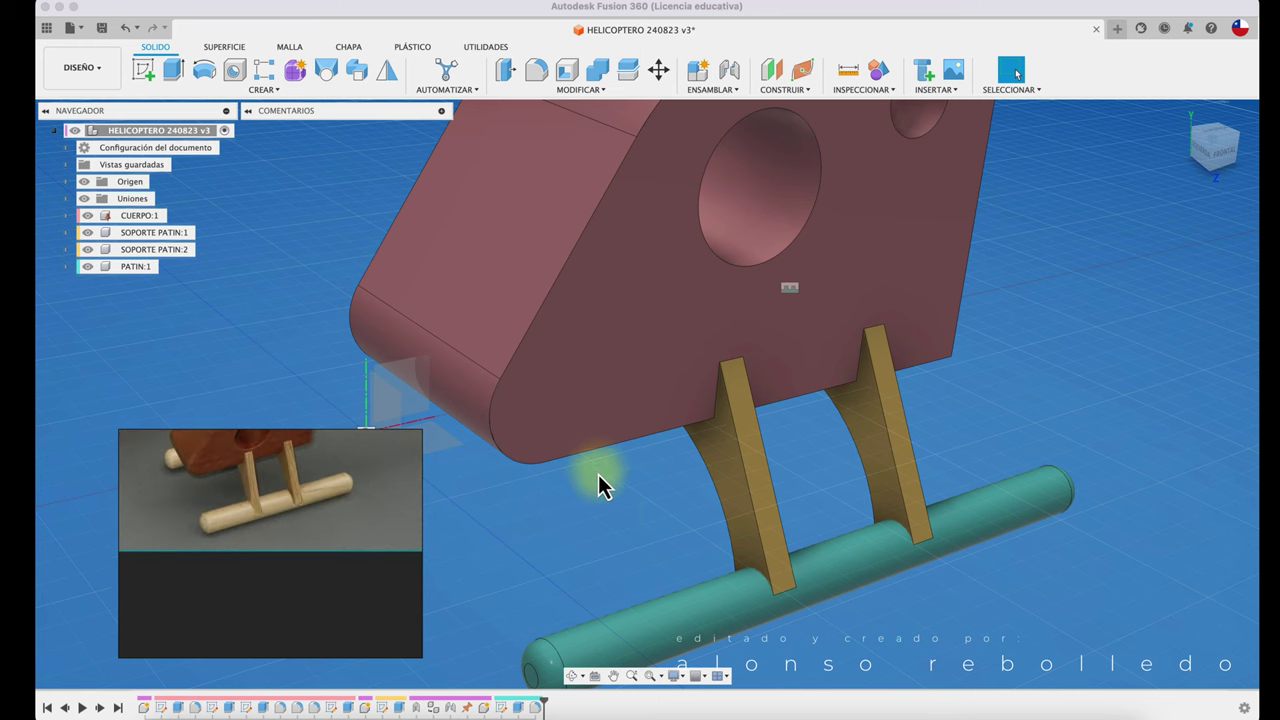
{"action": "left_click_drag", "start_coordinate": [687, 580], "coordinate": [765, 632]}
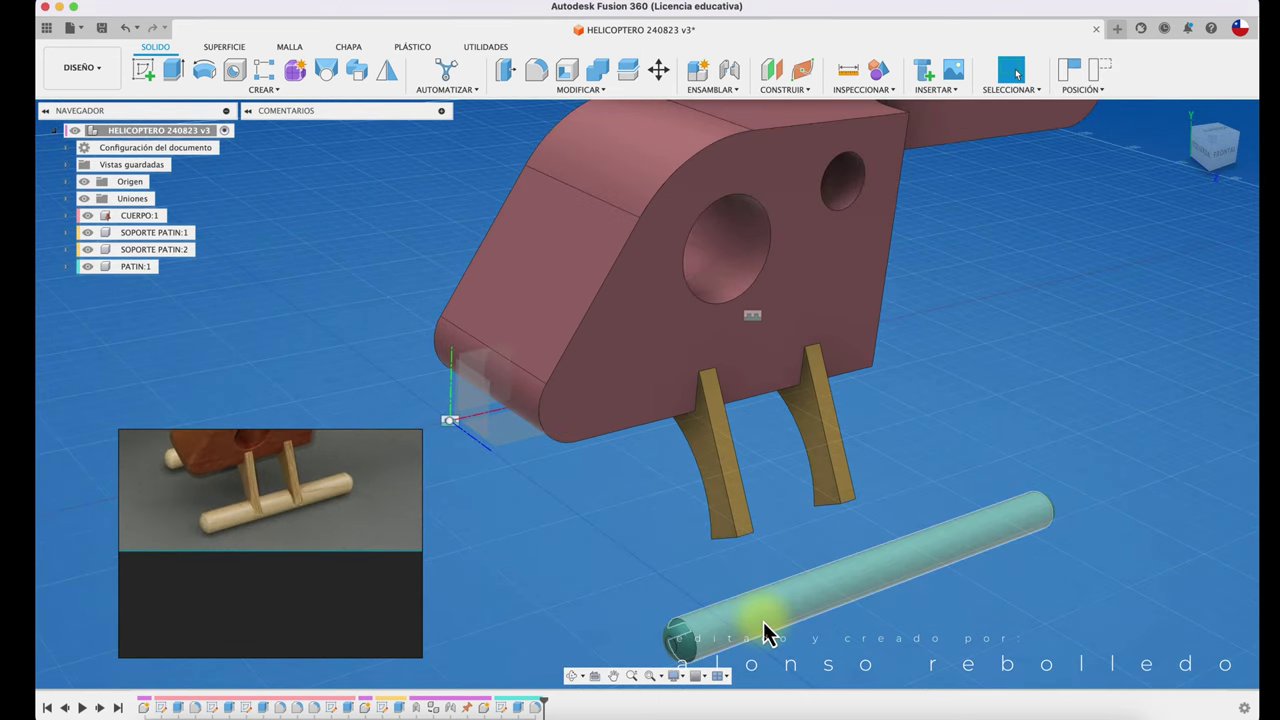
{"action": "scroll", "coordinate": [671, 564], "scroll_direction": "down", "scroll_amount": 10, "text": "shift"}
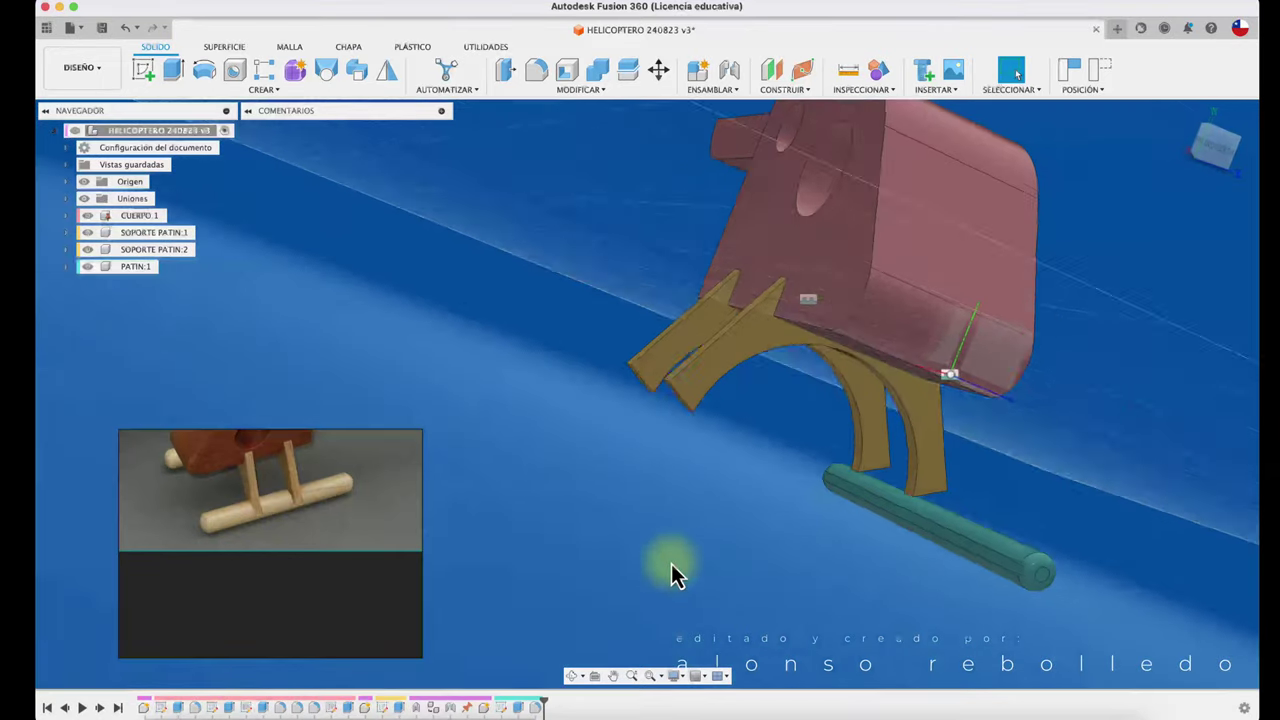
{"action": "middle_click_drag", "start_coordinate": [671, 564], "coordinate": [959, 499], "text": "shift"}
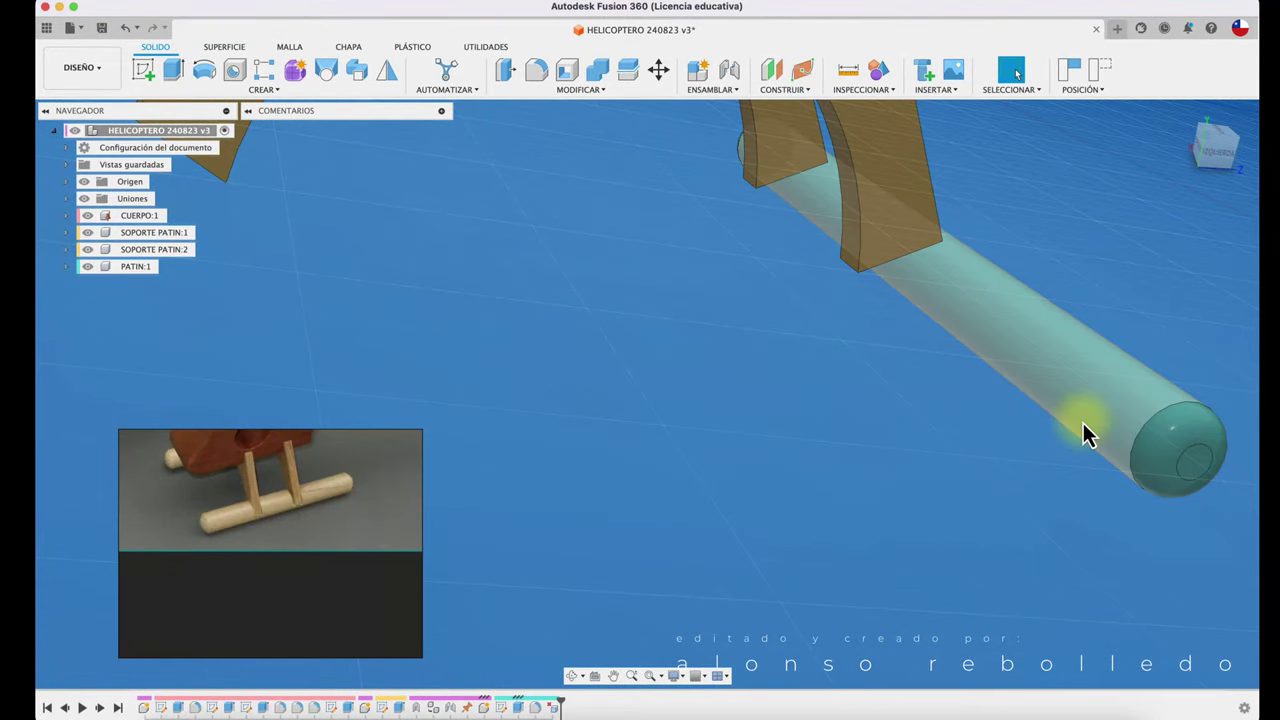
{"action": "left_click", "coordinate": [933, 503]}
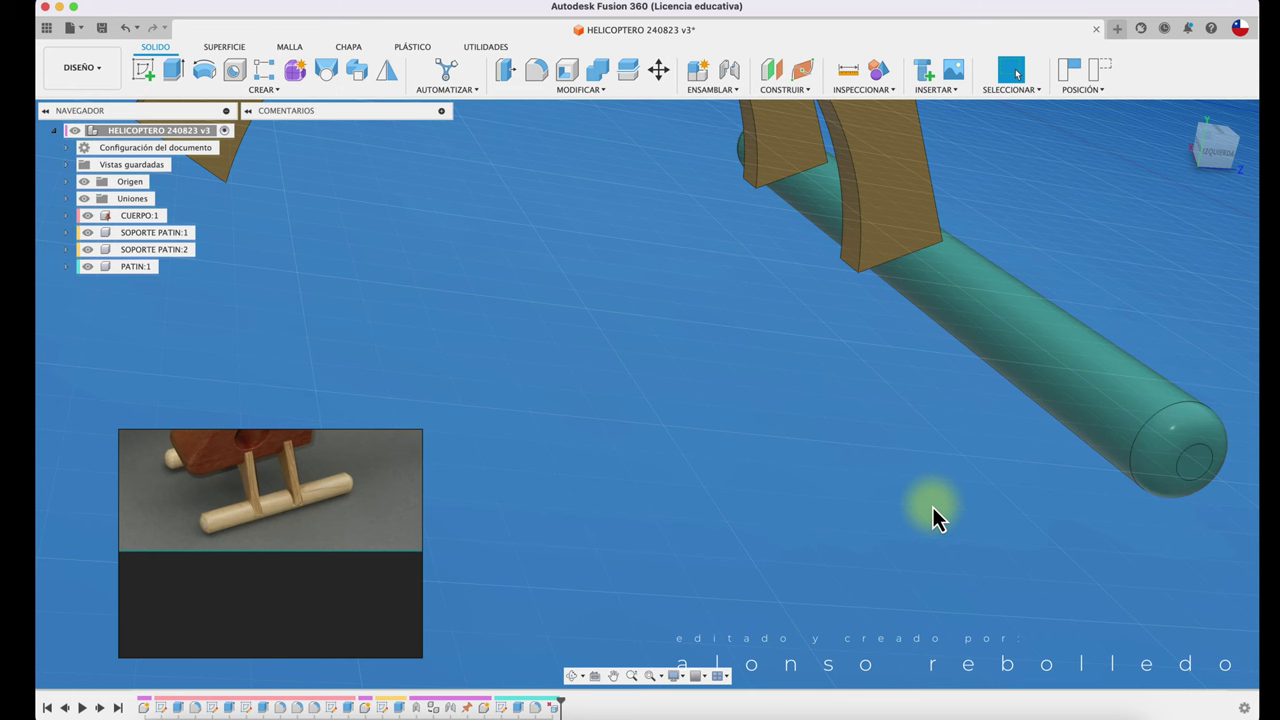
{"action": "scroll", "coordinate": [933, 507], "scroll_direction": "down", "scroll_amount": 10, "text": "shift"}
{"action": "mouse_move", "coordinate": [933, 507]}
{"action": "middle_mouse_down", "text": "shift"}
{"action": "mouse_move", "coordinate": [920, 480]}
{"action": "mouse_move", "coordinate": [858, 440]}
{"action": "middle_mouse_up", "text": "shift"}
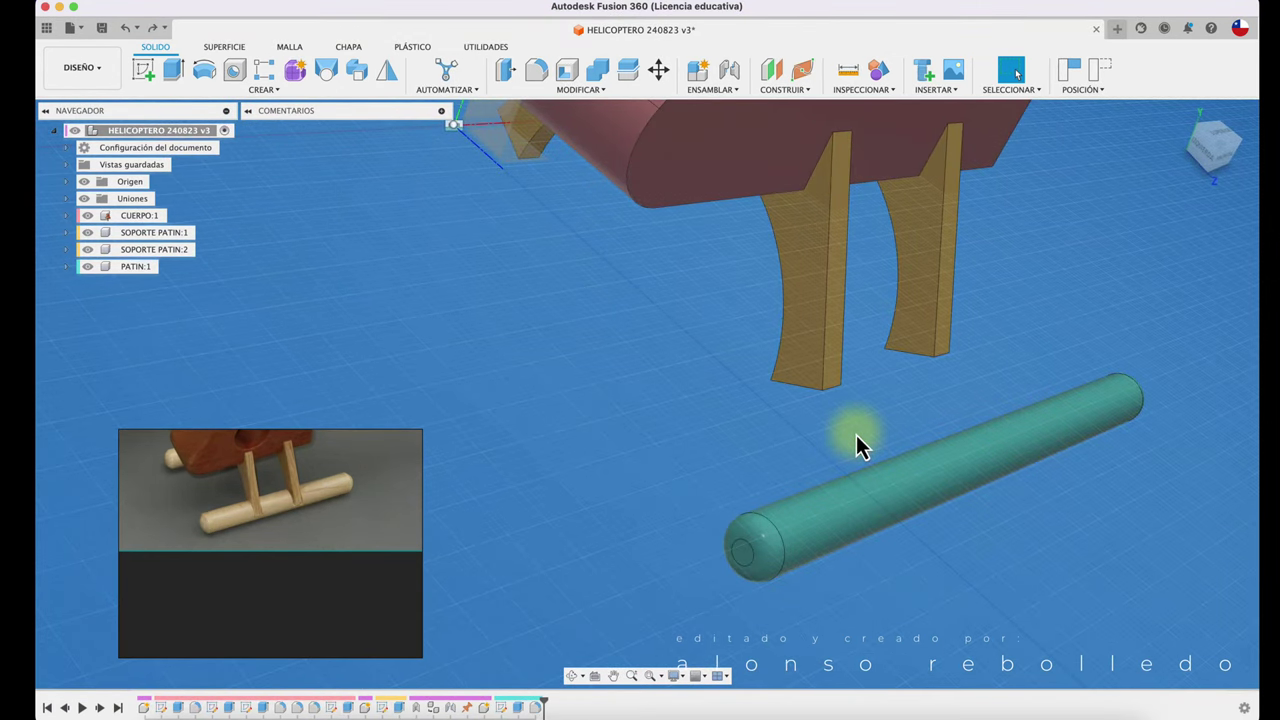
{"action": "scroll", "coordinate": [857, 443], "scroll_direction": "left", "scroll_amount": 3, "text": "shift"}
{"action": "scroll", "coordinate": [798, 525], "scroll_direction": "down", "scroll_amount": 5, "text": "shift"}
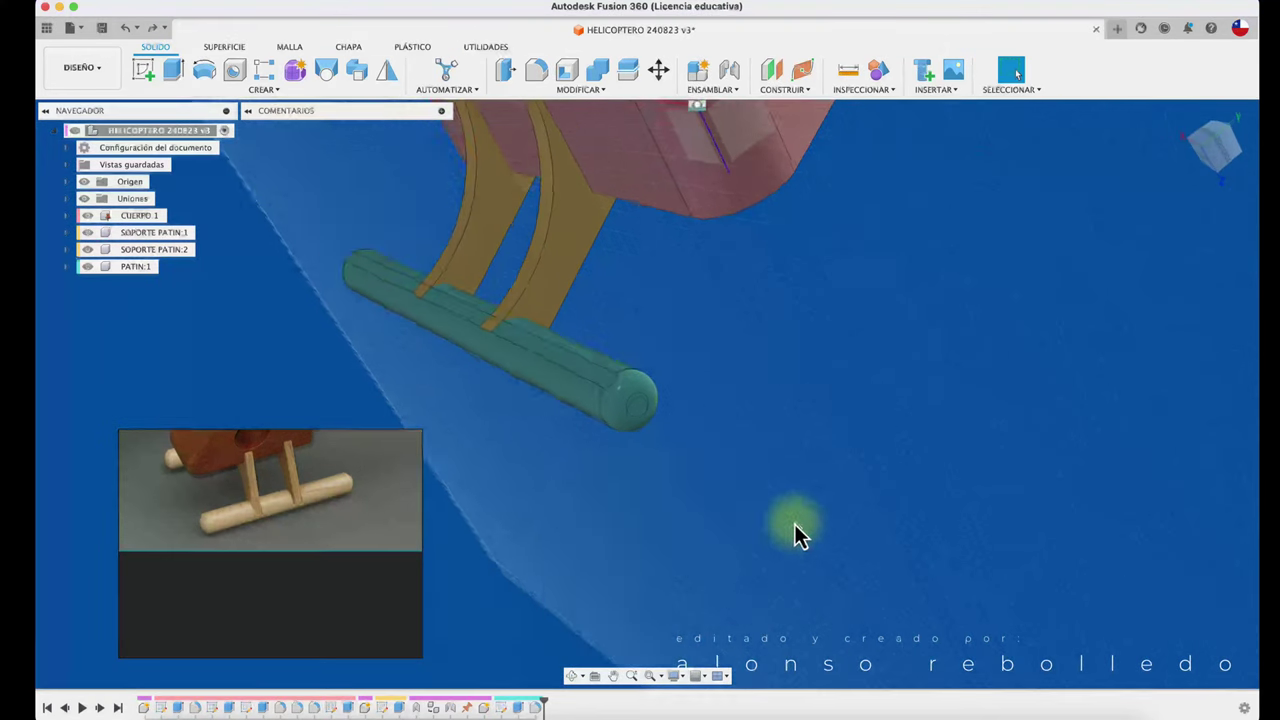
{"action": "mouse_move", "coordinate": [794, 524]}
{"action": "middle_mouse_down", "text": "shift"}
{"action": "mouse_move", "coordinate": [670, 428]}
{"action": "mouse_move", "coordinate": [874, 386]}
{"action": "mouse_move", "coordinate": [680, 397]}
{"action": "mouse_move", "coordinate": [737, 429]}
{"action": "mouse_move", "coordinate": [742, 537]}
{"action": "middle_mouse_up", "text": "shift"}
{"action": "middle_click_drag", "start_coordinate": [742, 527], "coordinate": [512, 420], "text": "shift"}
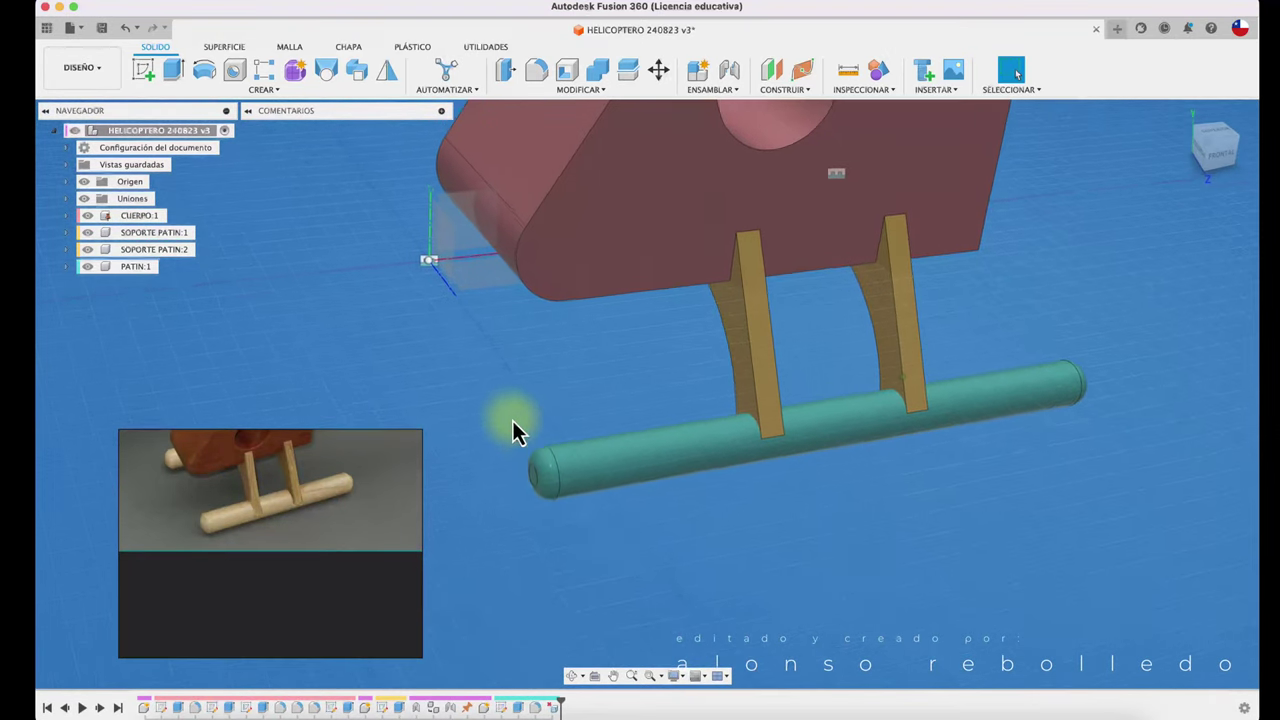
{"action": "scroll", "coordinate": [512, 420], "scroll_direction": "down", "scroll_amount": 5, "text": "shift"}
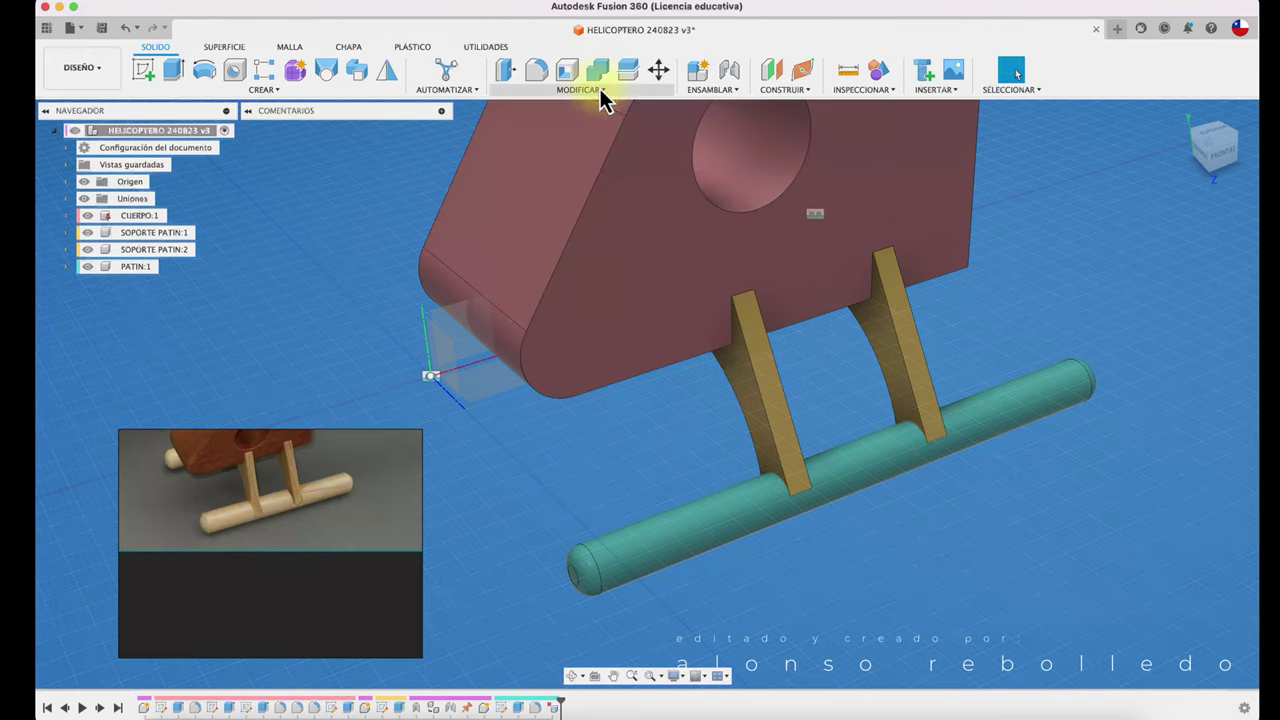
- Combine-cut the first leg support out of the skid tube, keeping the support body
{"action": "left_click", "coordinate": [597, 70]}
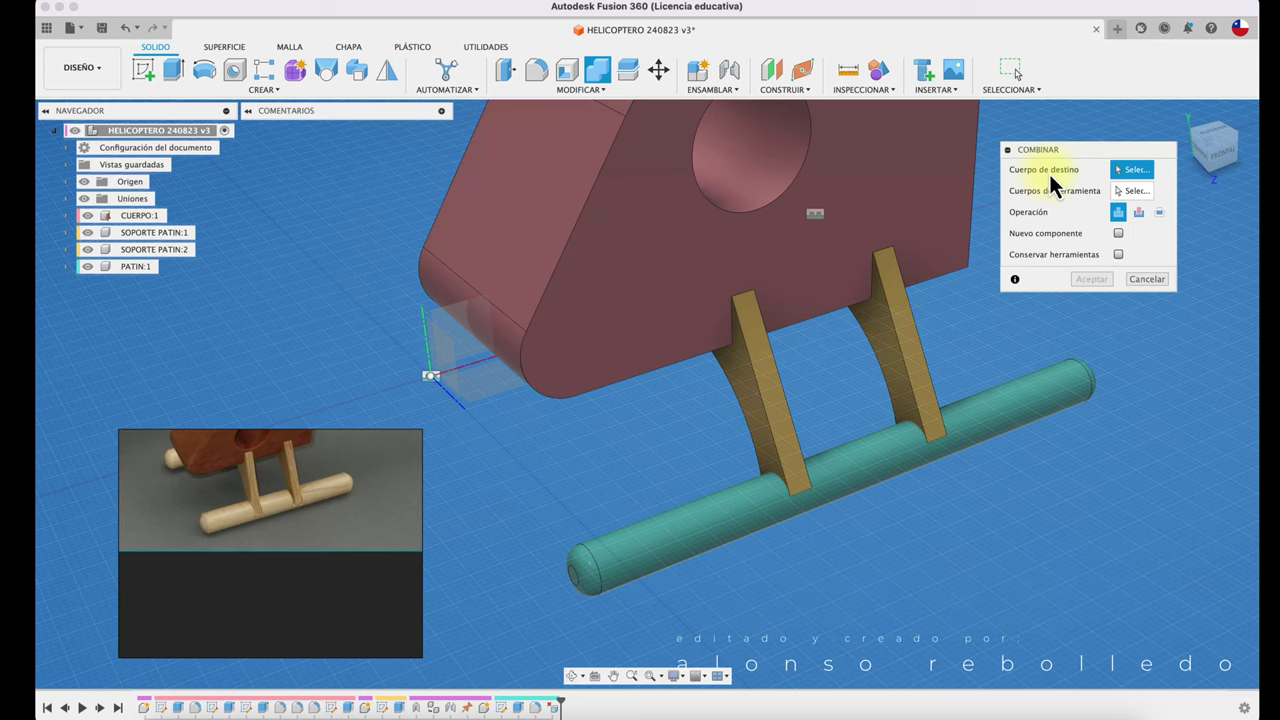
{"action": "left_click", "coordinate": [872, 469]}
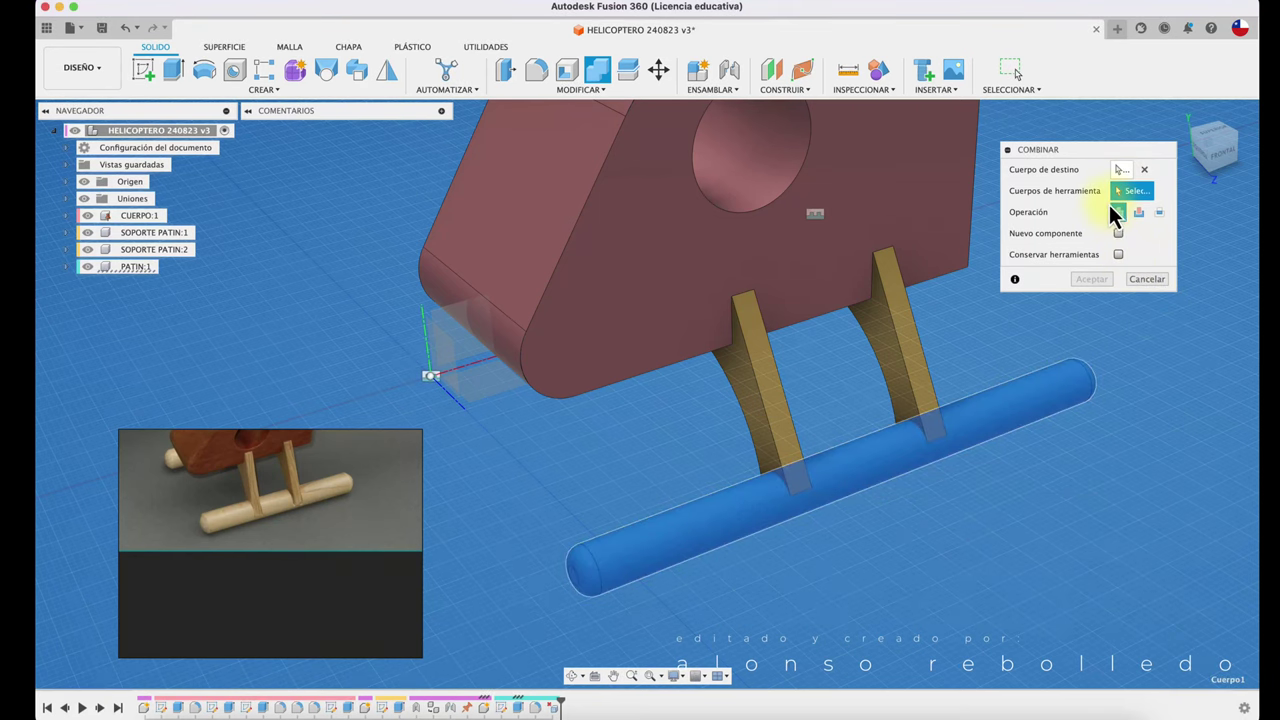
{"action": "left_click", "coordinate": [782, 421]}
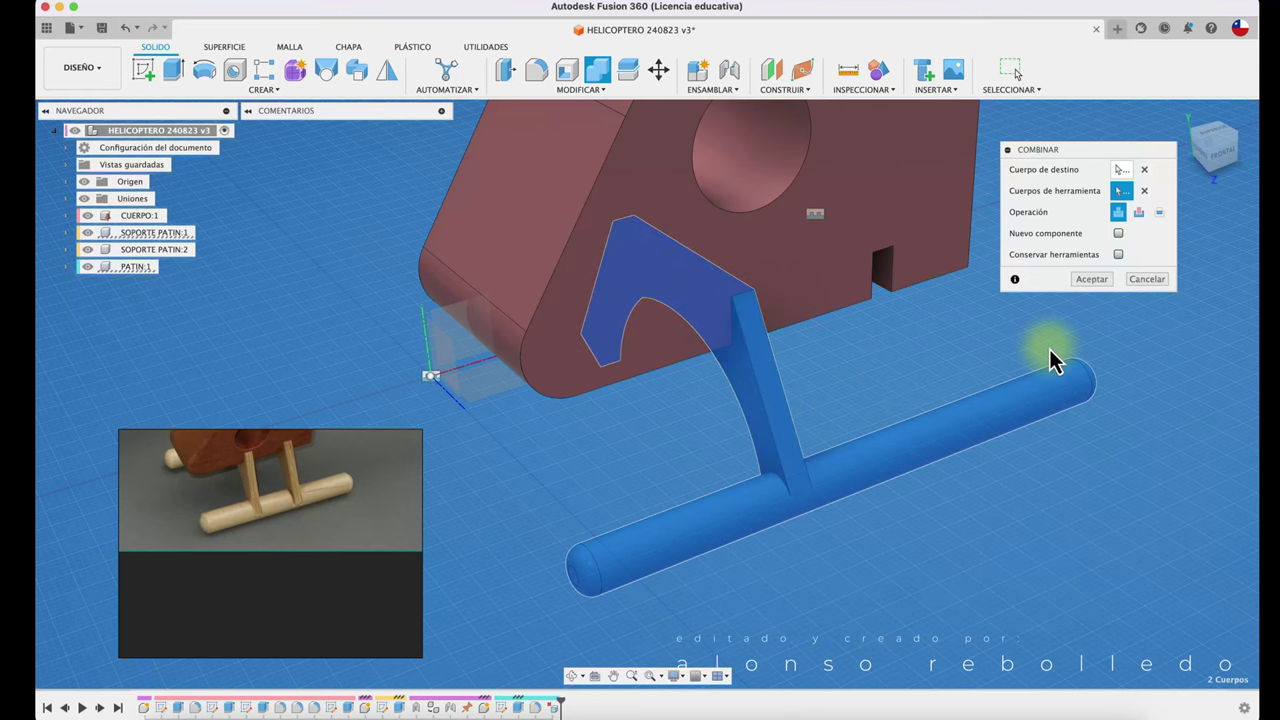
{"action": "left_click", "coordinate": [1139, 213]}
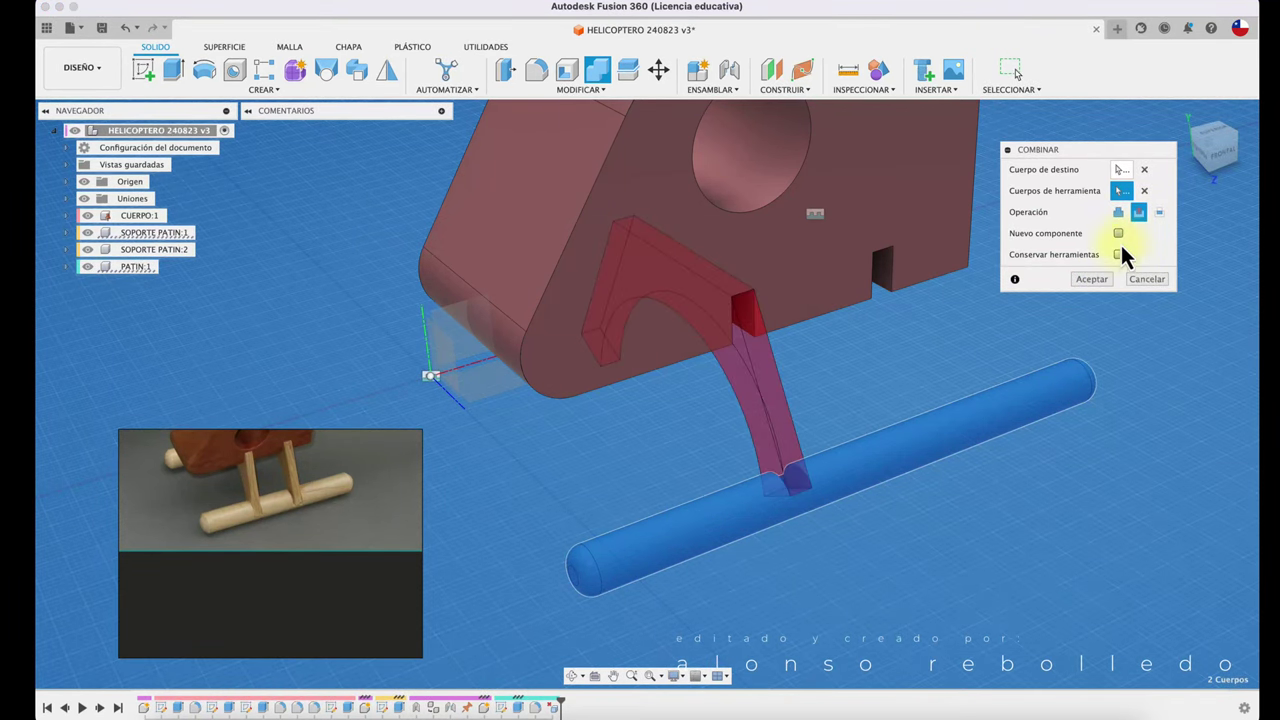
{"action": "left_click", "coordinate": [1119, 254]}
{"action": "left_click", "coordinate": [1101, 275]}
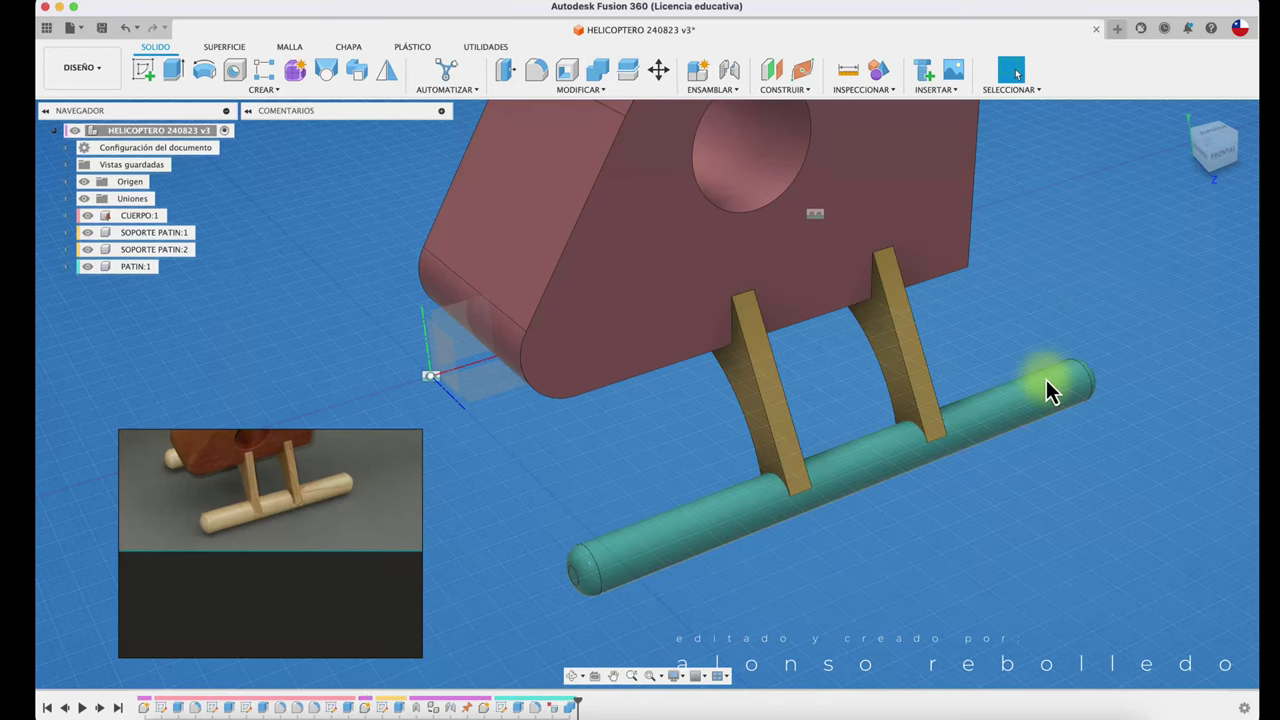
{"action": "left_click_drag", "start_coordinate": [896, 467], "coordinate": [937, 548]}
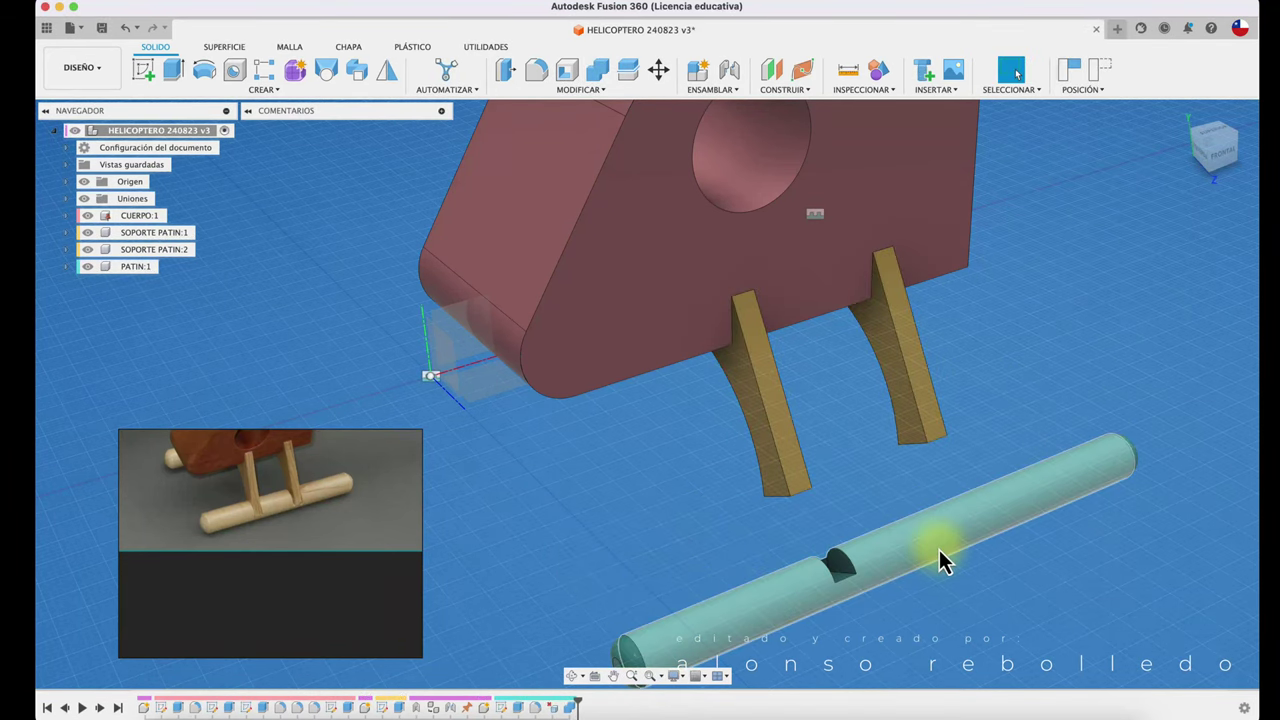
- Orbit in close to examine the new notch in the skid tube
{"action": "scroll", "coordinate": [938, 548], "scroll_direction": "up", "scroll_amount": 1}
{"action": "scroll", "coordinate": [938, 548], "scroll_direction": "up", "scroll_amount": 2}
{"action": "scroll", "coordinate": [938, 548], "scroll_direction": "up", "scroll_amount": 2}
{"action": "mouse_move", "coordinate": [939, 549]}
{"action": "middle_mouse_down", "text": "shift"}
{"action": "mouse_move", "coordinate": [934, 623]}
{"action": "mouse_move", "coordinate": [932, 612]}
{"action": "middle_mouse_up", "text": "shift"}
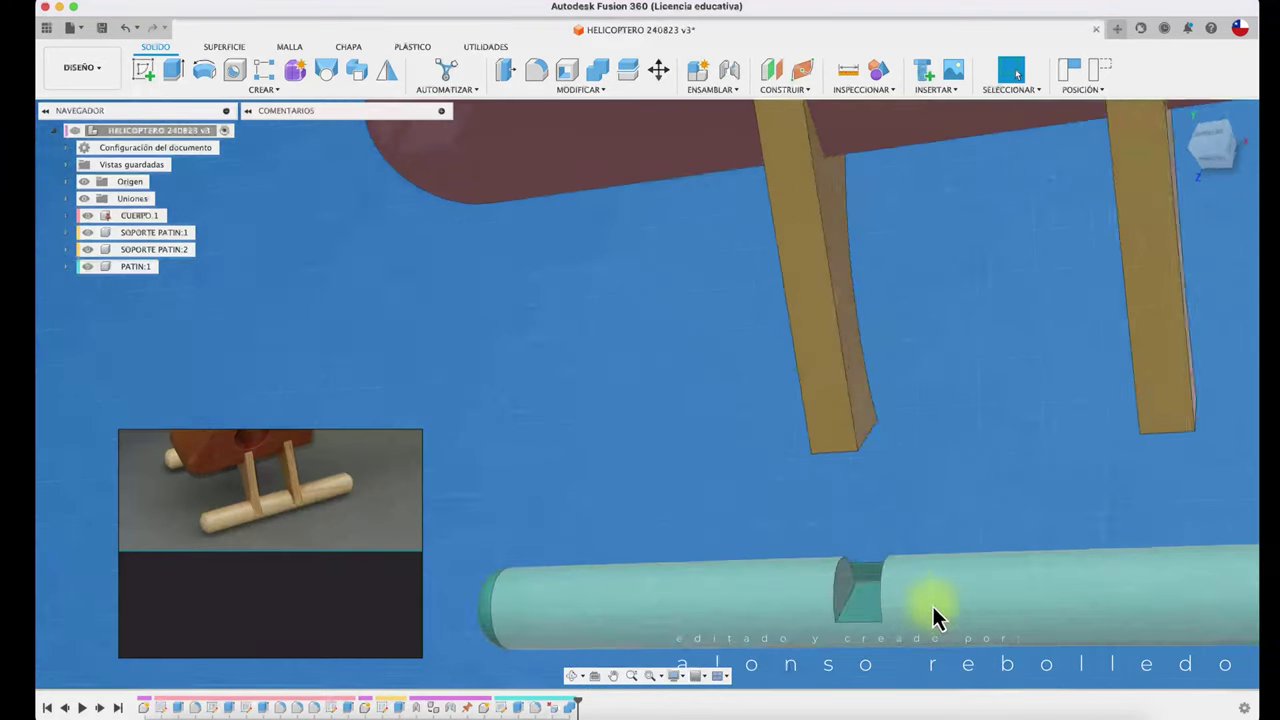
{"action": "left_click", "coordinate": [870, 577]}
{"action": "middle_click_drag", "start_coordinate": [866, 577], "coordinate": [866, 572], "text": "shift"}
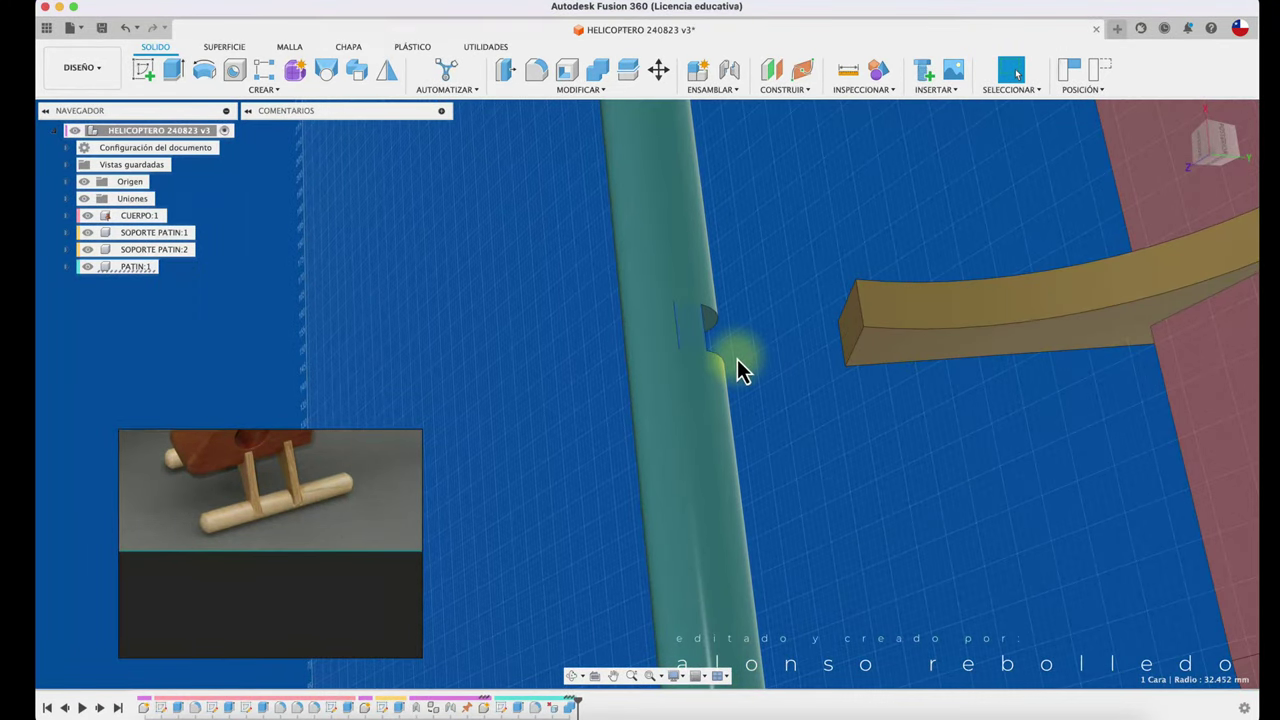
{"action": "mouse_move", "coordinate": [694, 337]}
{"action": "middle_mouse_down", "text": "shift"}
{"action": "mouse_move", "coordinate": [727, 347]}
{"action": "mouse_move", "coordinate": [690, 328]}
{"action": "middle_mouse_up", "text": "shift"}
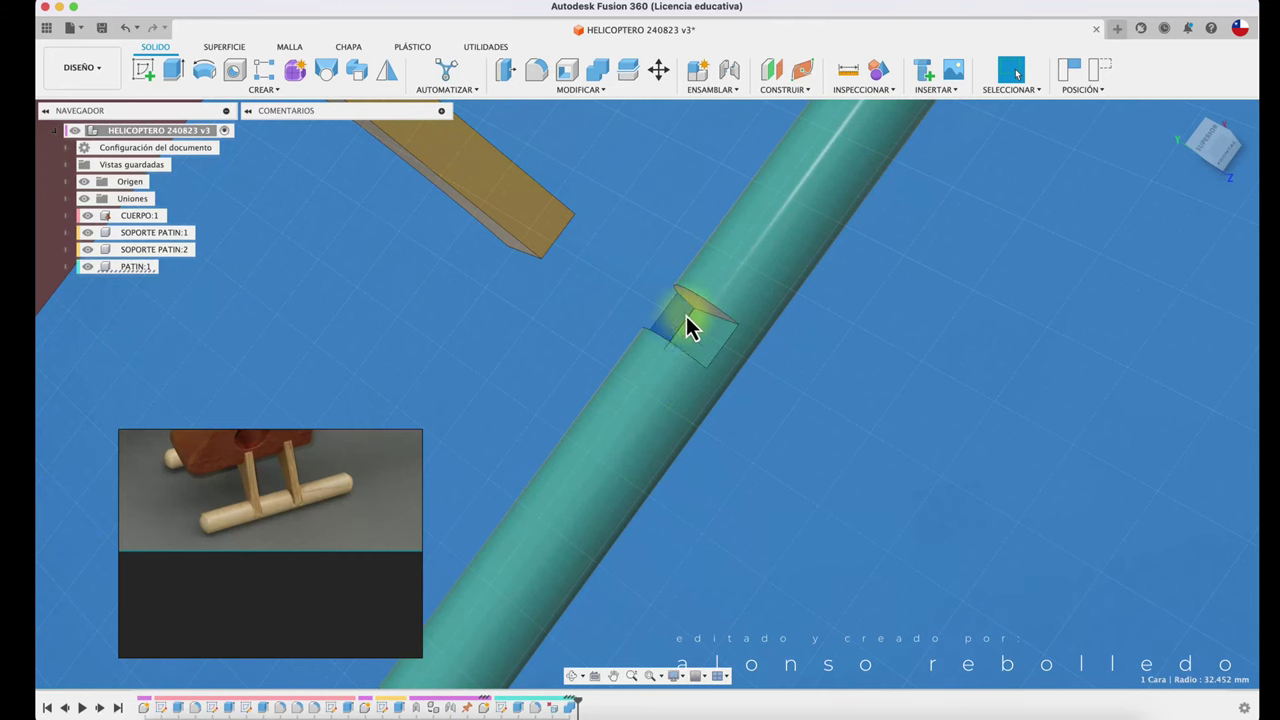
{"action": "key", "text": "Delete"}
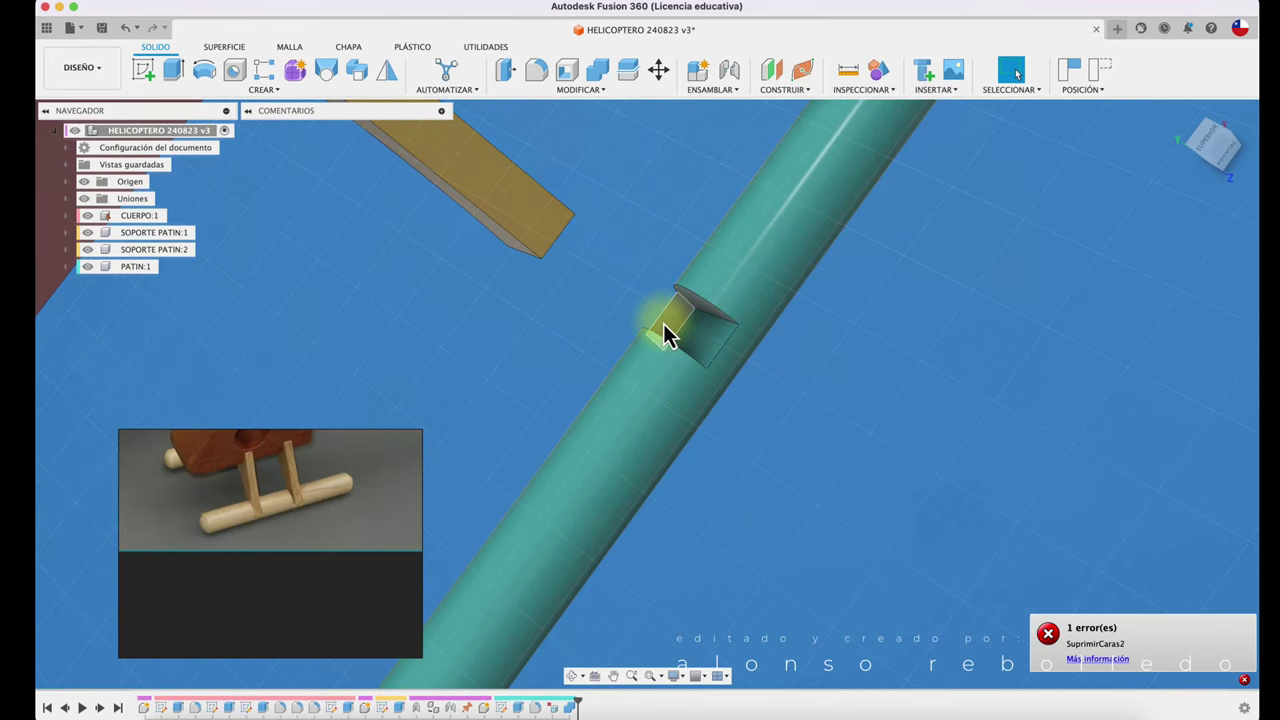
- Undo to return the skid tube under the supports and start another Combine
{"action": "scroll", "coordinate": [495, 363], "scroll_direction": "down", "scroll_amount": 3}
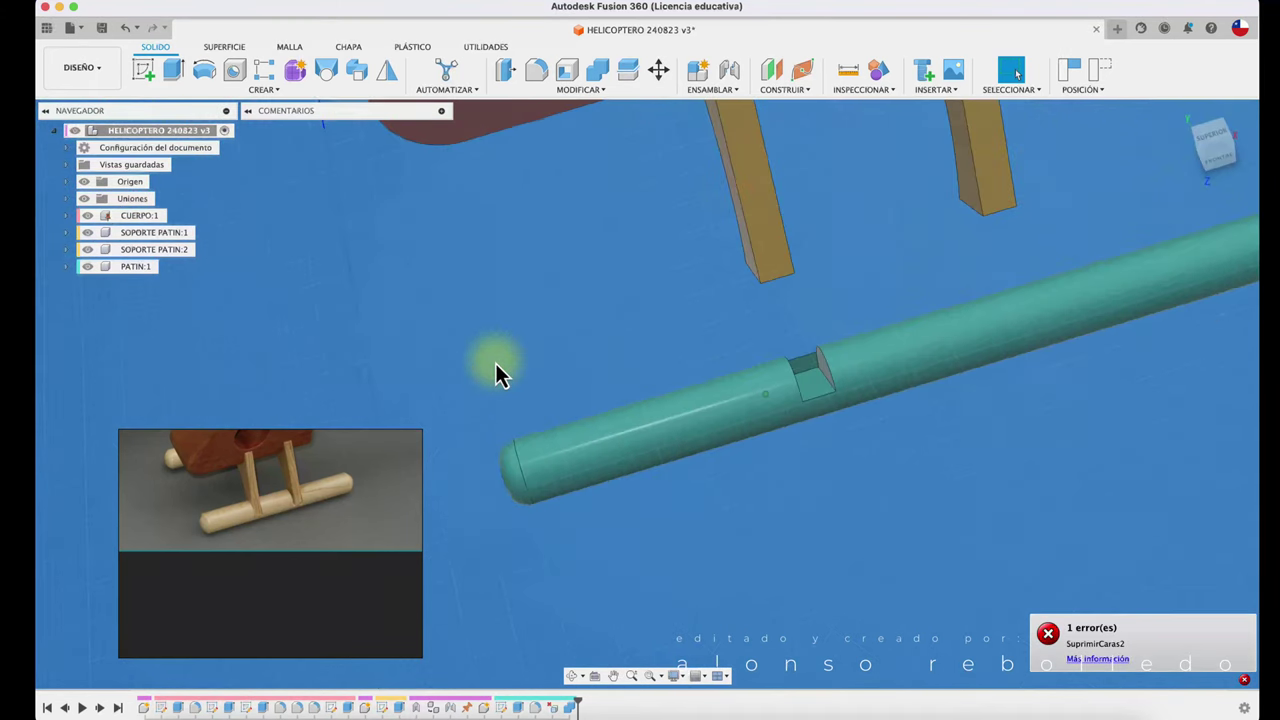
{"action": "scroll", "coordinate": [495, 363], "scroll_direction": "down", "scroll_amount": 3}
{"action": "scroll", "coordinate": [495, 363], "scroll_direction": "down", "scroll_amount": 2}
{"action": "key", "text": "ctrl+z"}
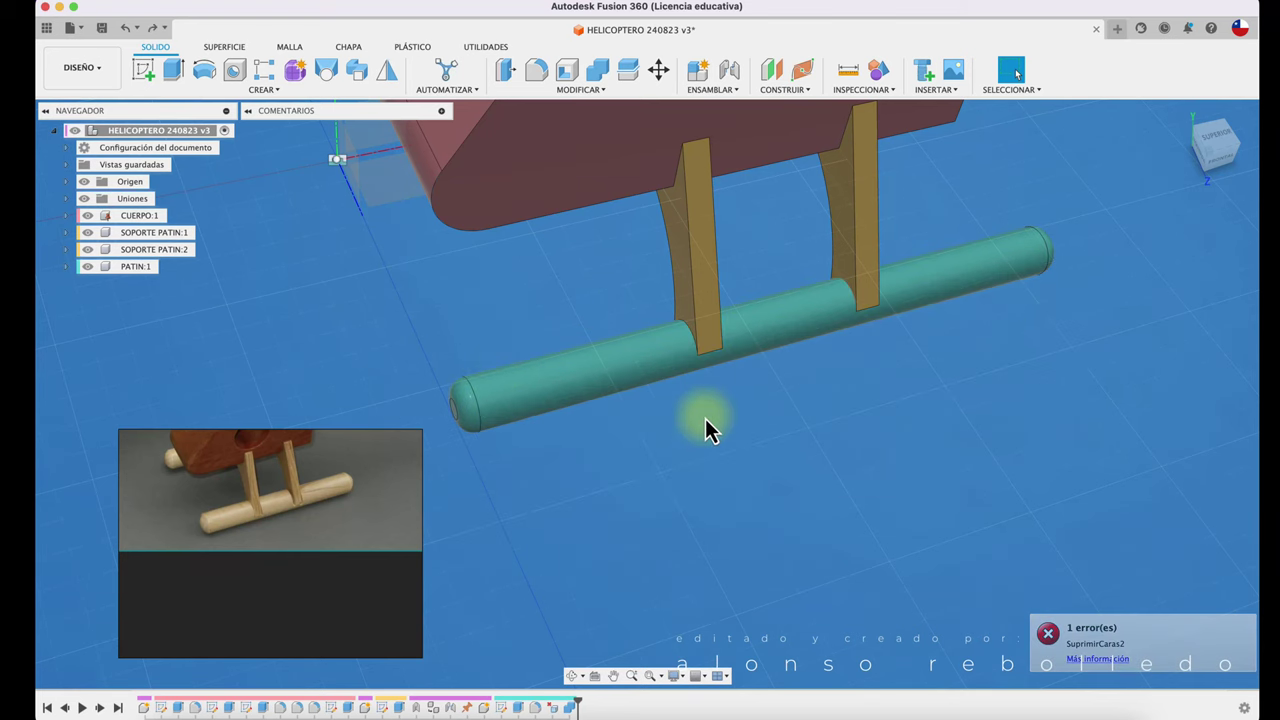
{"action": "scroll", "coordinate": [790, 400], "scroll_direction": "up", "scroll_amount": 2}
{"action": "scroll", "coordinate": [790, 330], "scroll_direction": "down", "scroll_amount": 2}
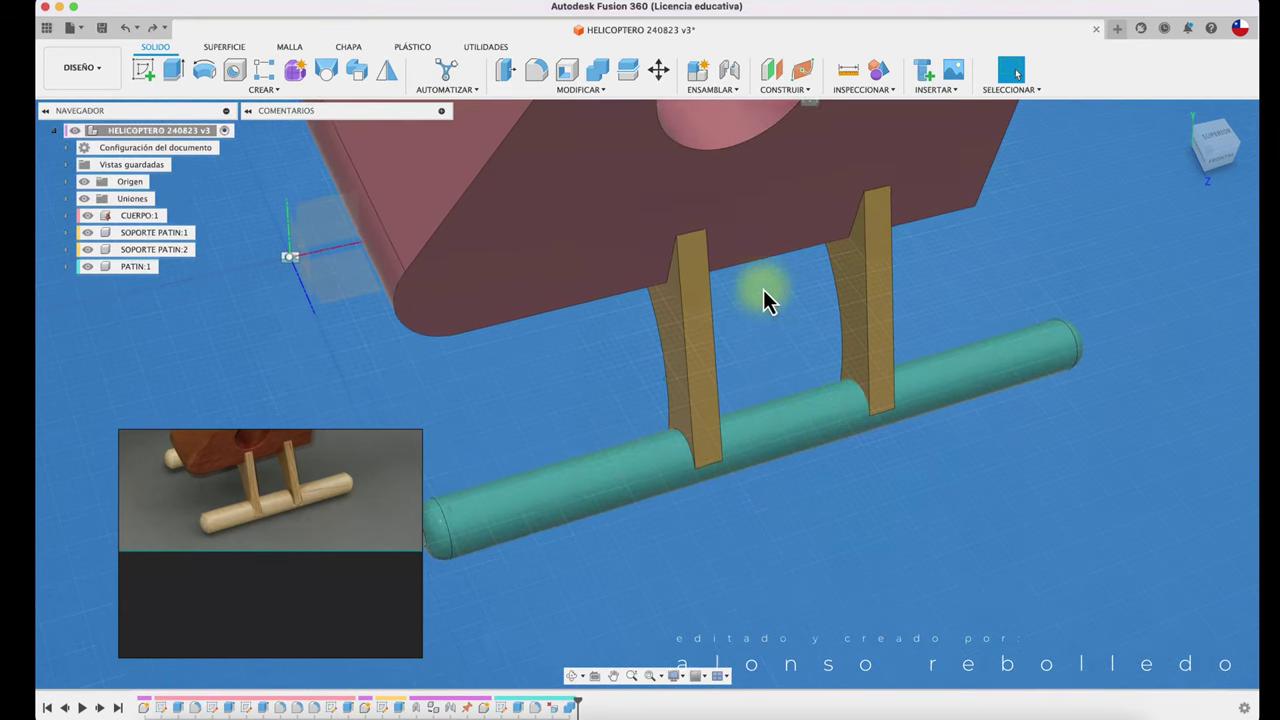
{"action": "left_click", "coordinate": [598, 72]}
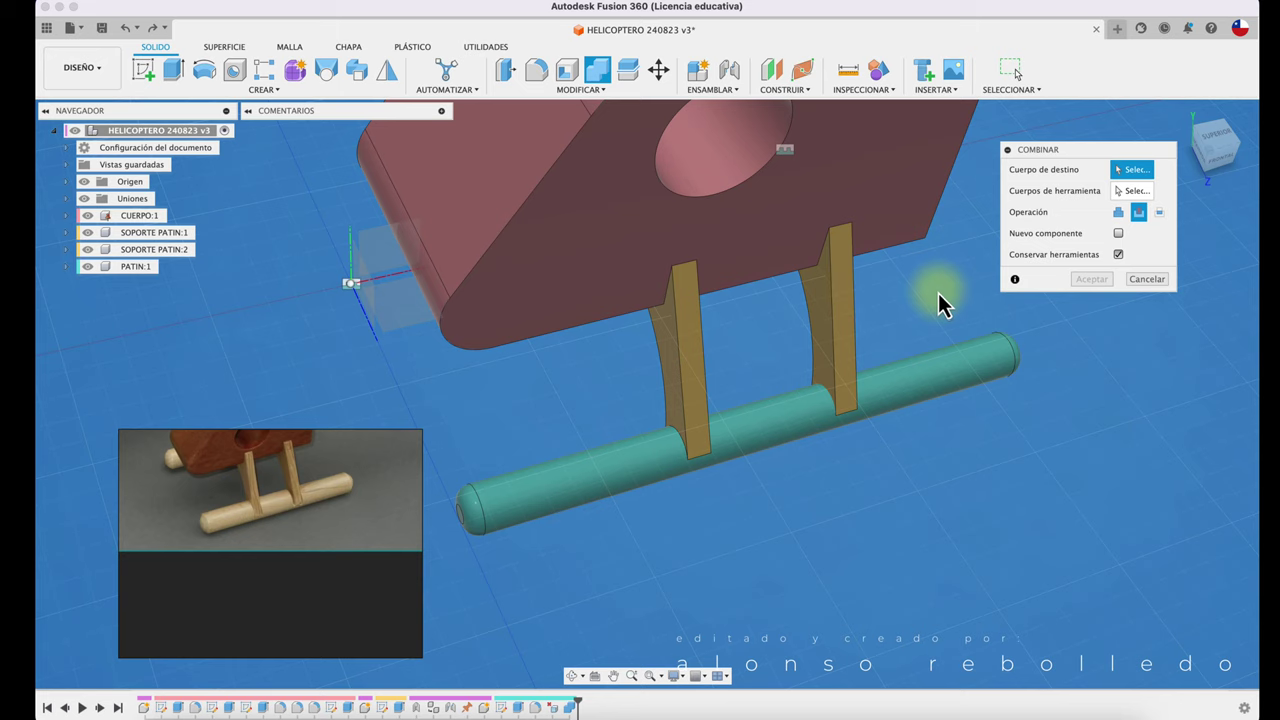
- Cut the second notch into the skid tube with the other leg support, keeping the support
{"action": "left_click", "coordinate": [914, 394]}
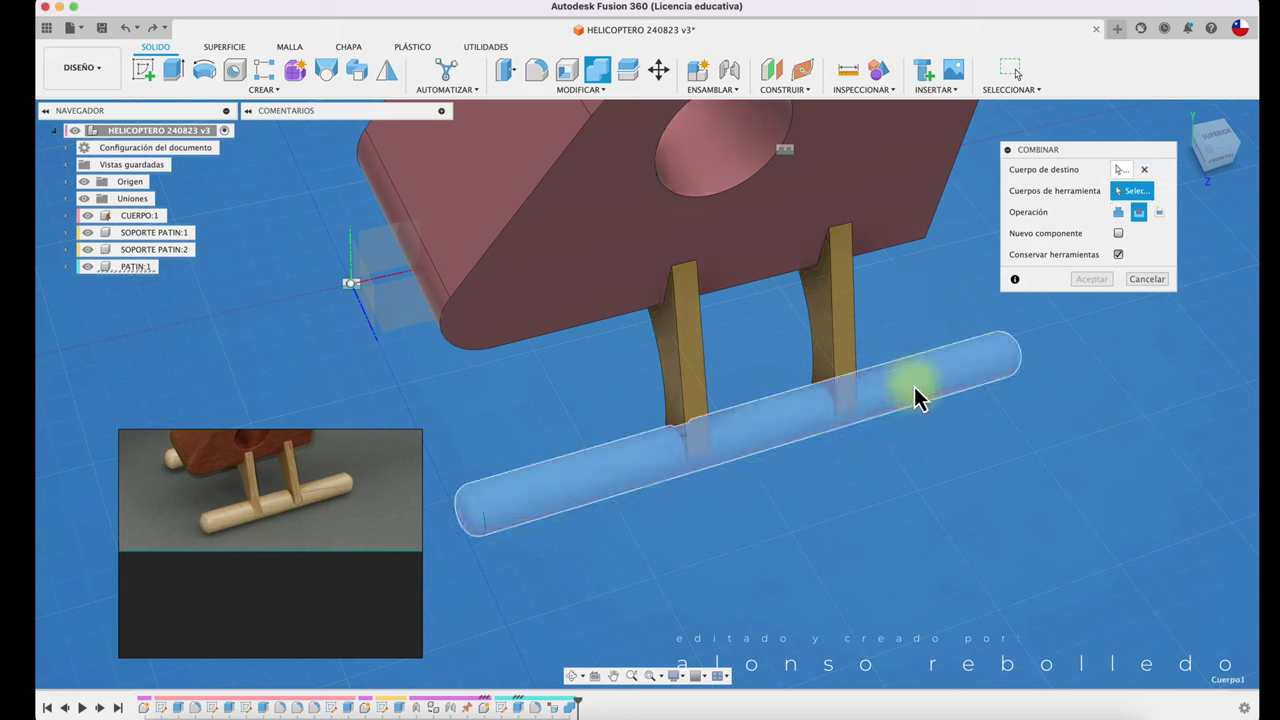
{"action": "left_click", "coordinate": [848, 328]}
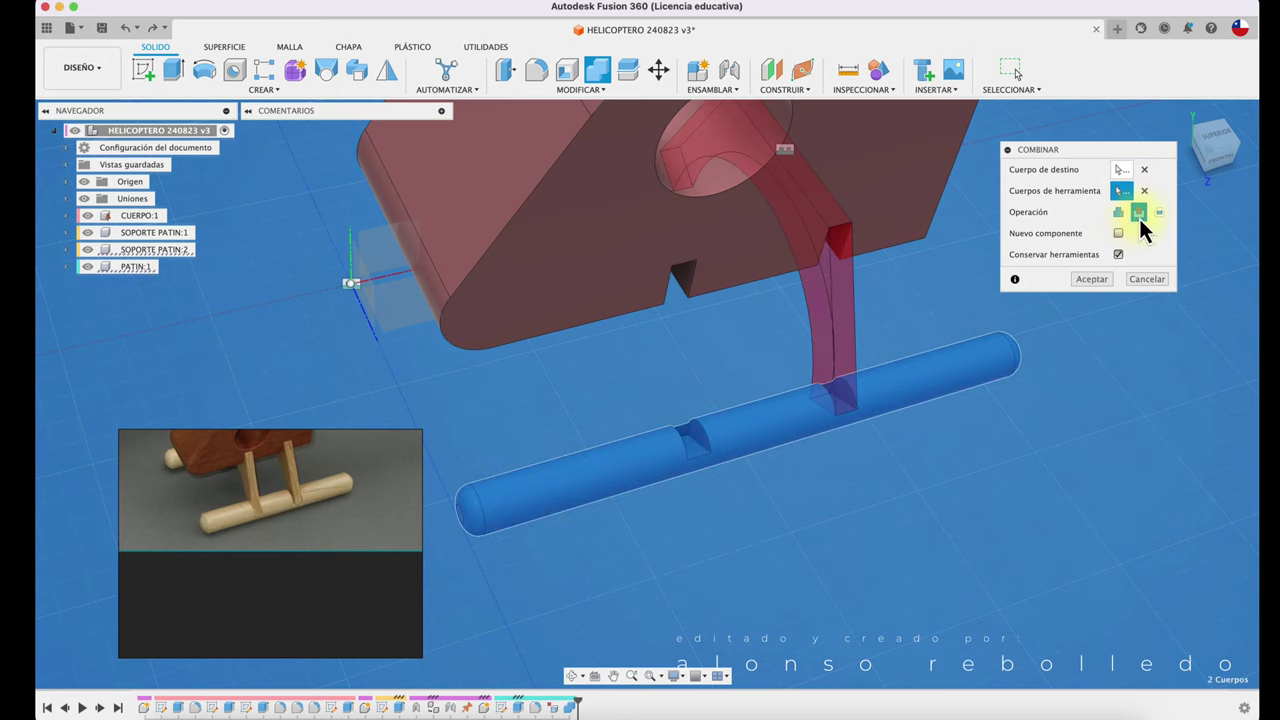
{"action": "left_click", "coordinate": [1088, 279]}
{"action": "left_click_drag", "start_coordinate": [957, 398], "coordinate": [984, 513]}
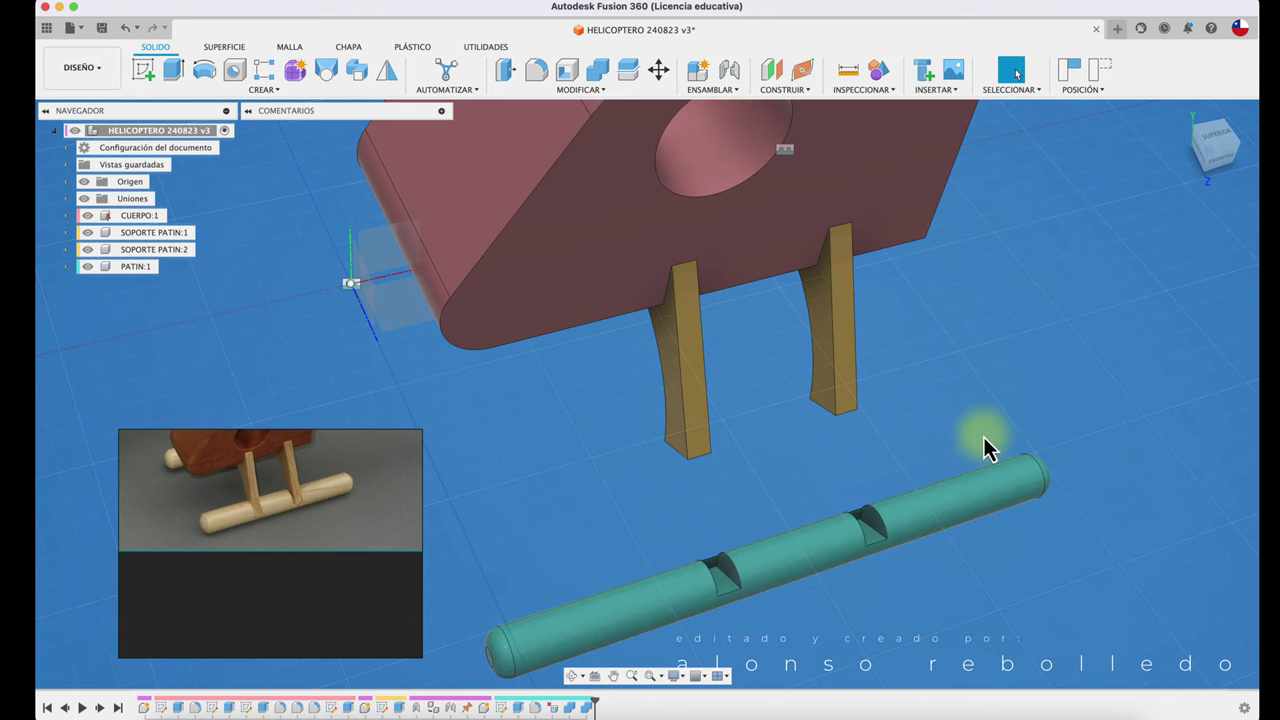
{"action": "key", "text": "super+z"}
{"action": "scroll", "coordinate": [861, 472], "scroll_direction": "down", "scroll_amount": 2, "text": "shift"}
{"action": "scroll", "coordinate": [861, 472], "scroll_direction": "down", "scroll_amount": 2, "text": "shift"}
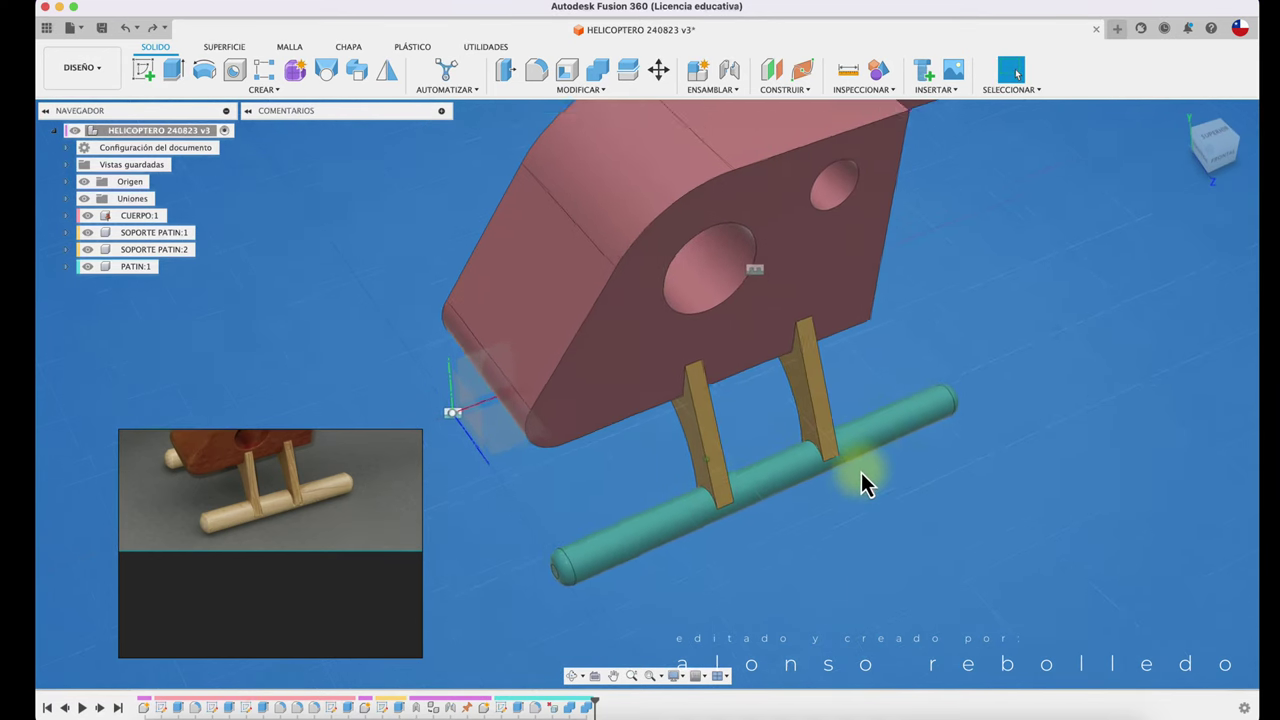
{"action": "scroll", "coordinate": [861, 472], "scroll_direction": "down", "scroll_amount": 2, "text": "shift"}
{"action": "scroll", "coordinate": [861, 472], "scroll_direction": "down", "scroll_amount": 2, "text": "shift"}
{"action": "scroll", "coordinate": [861, 472], "scroll_direction": "down", "scroll_amount": 2, "text": "shift"}
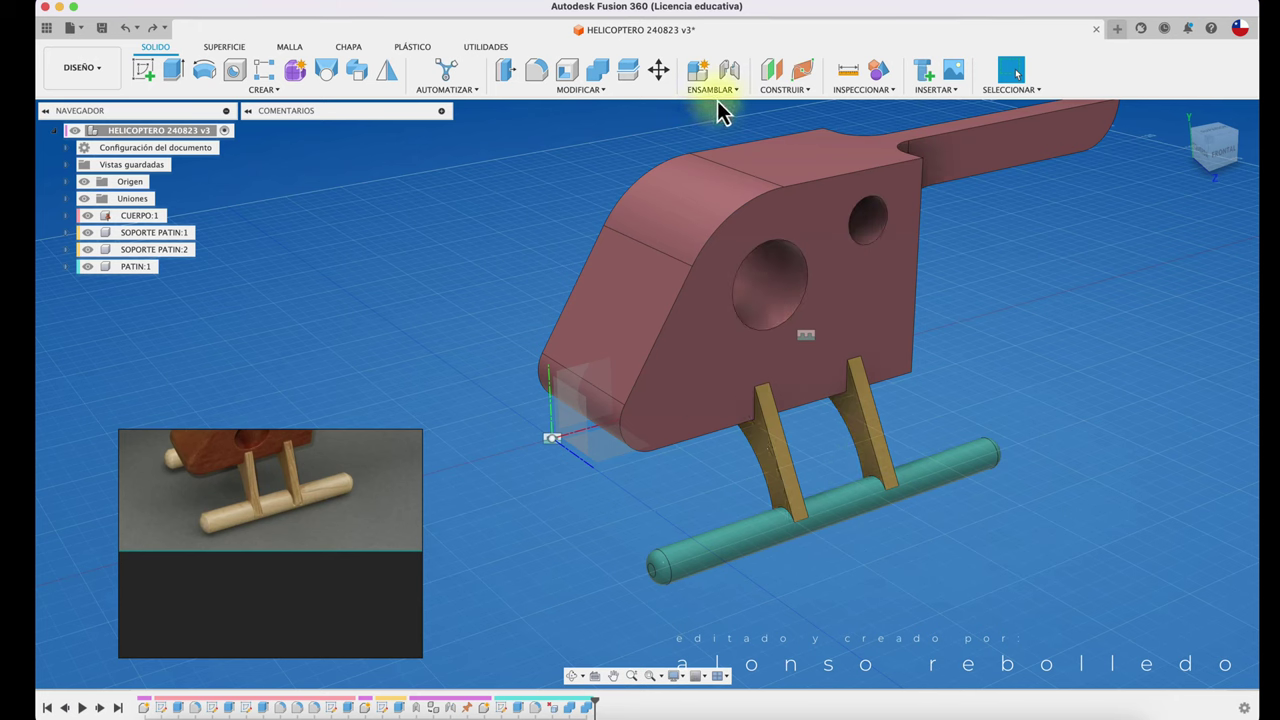
- Join PATIN:1 to a leg support with a rigid as-built joint
{"action": "left_click", "coordinate": [722, 93]}
{"action": "left_click", "coordinate": [730, 150]}
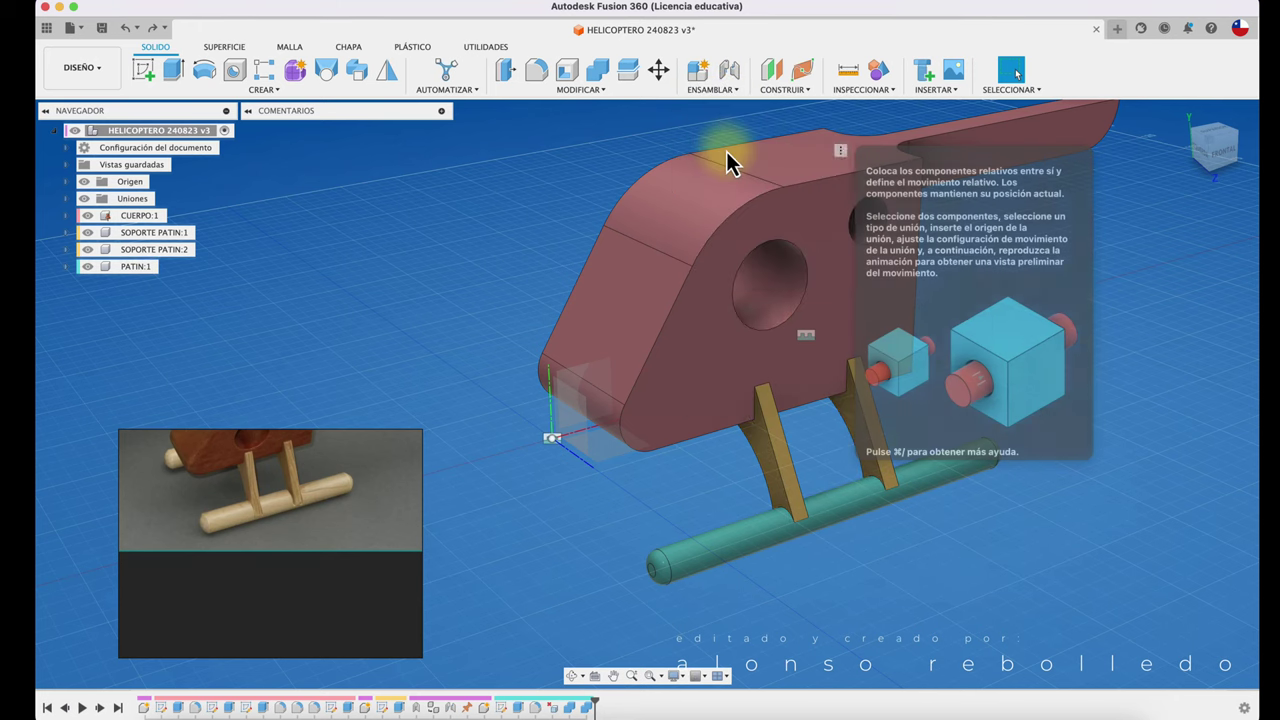
{"action": "left_click", "coordinate": [831, 514]}
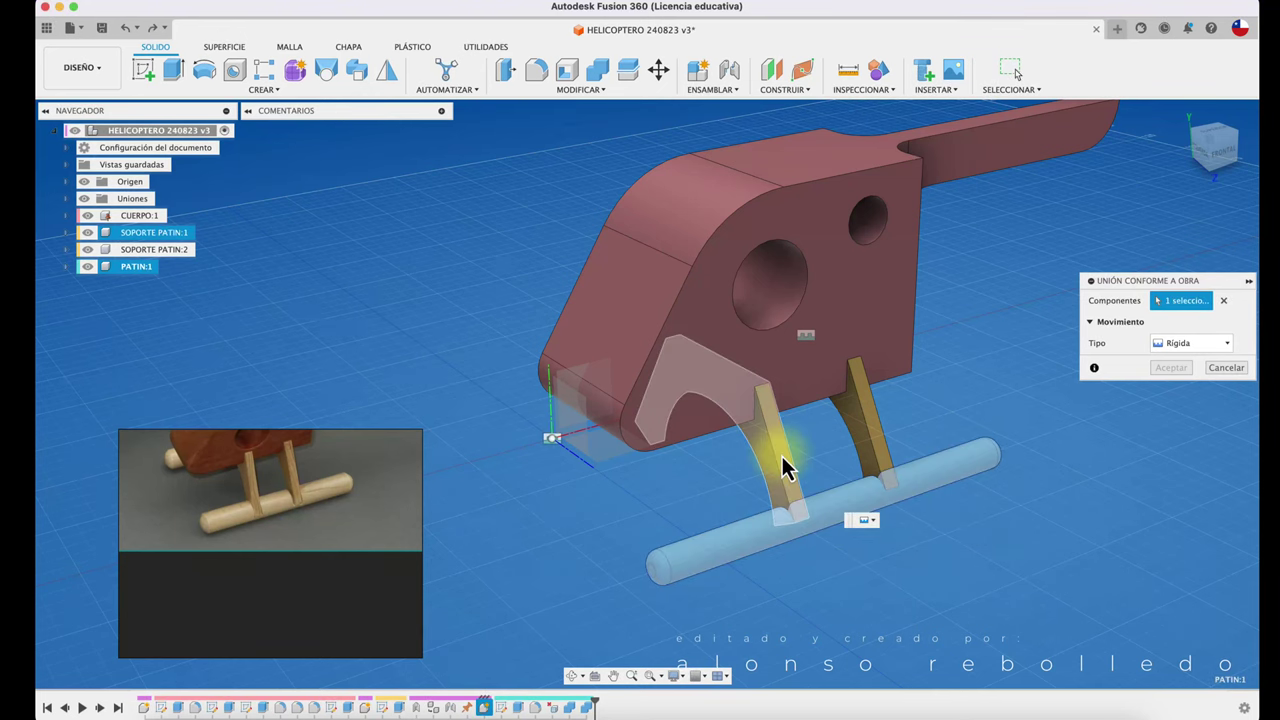
{"action": "left_click", "coordinate": [782, 466]}
{"action": "left_click", "coordinate": [1166, 364]}
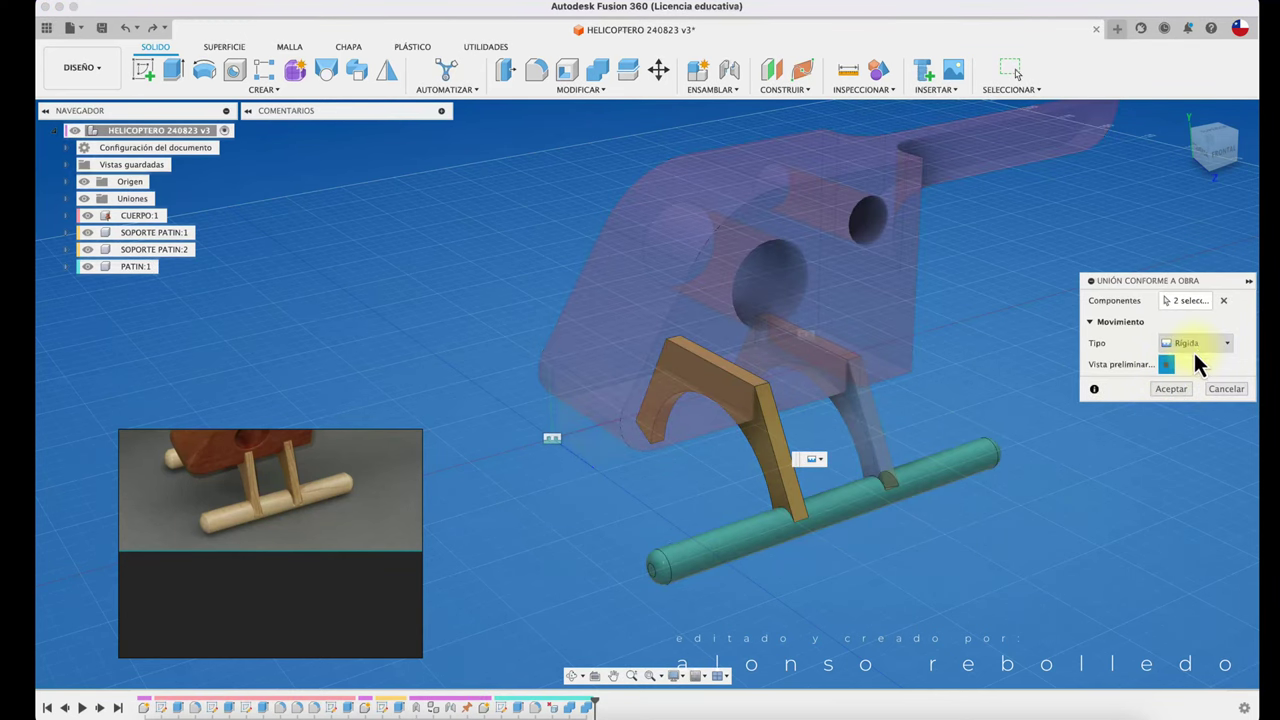
{"action": "left_click", "coordinate": [1169, 390]}
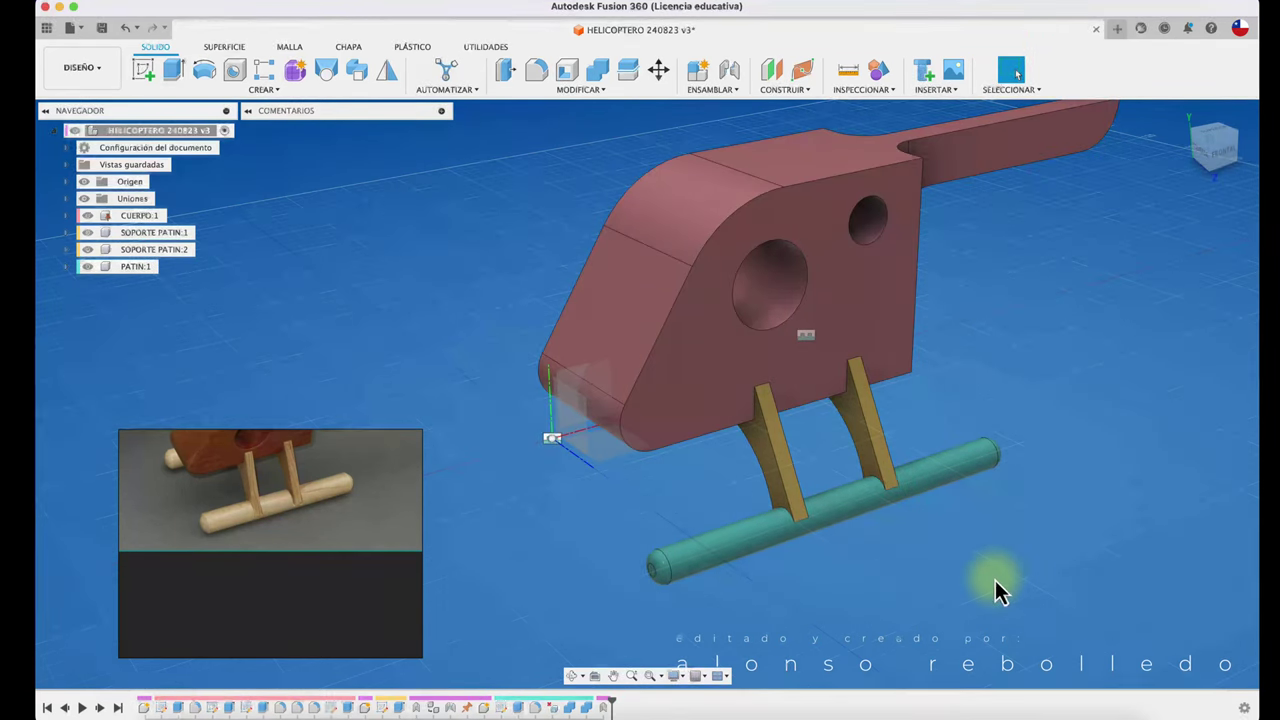
{"action": "mouse_move", "coordinate": [1000, 590]}
{"action": "middle_mouse_down", "text": "shift"}
{"action": "mouse_move", "coordinate": [657, 569]}
{"action": "mouse_move", "coordinate": [871, 500]}
{"action": "mouse_move", "coordinate": [734, 509]}
{"action": "mouse_move", "coordinate": [770, 503]}
{"action": "mouse_move", "coordinate": [646, 358]}
{"action": "mouse_move", "coordinate": [584, 312]}
{"action": "middle_mouse_up", "text": "shift"}
{"action": "left_click", "coordinate": [805, 520]}
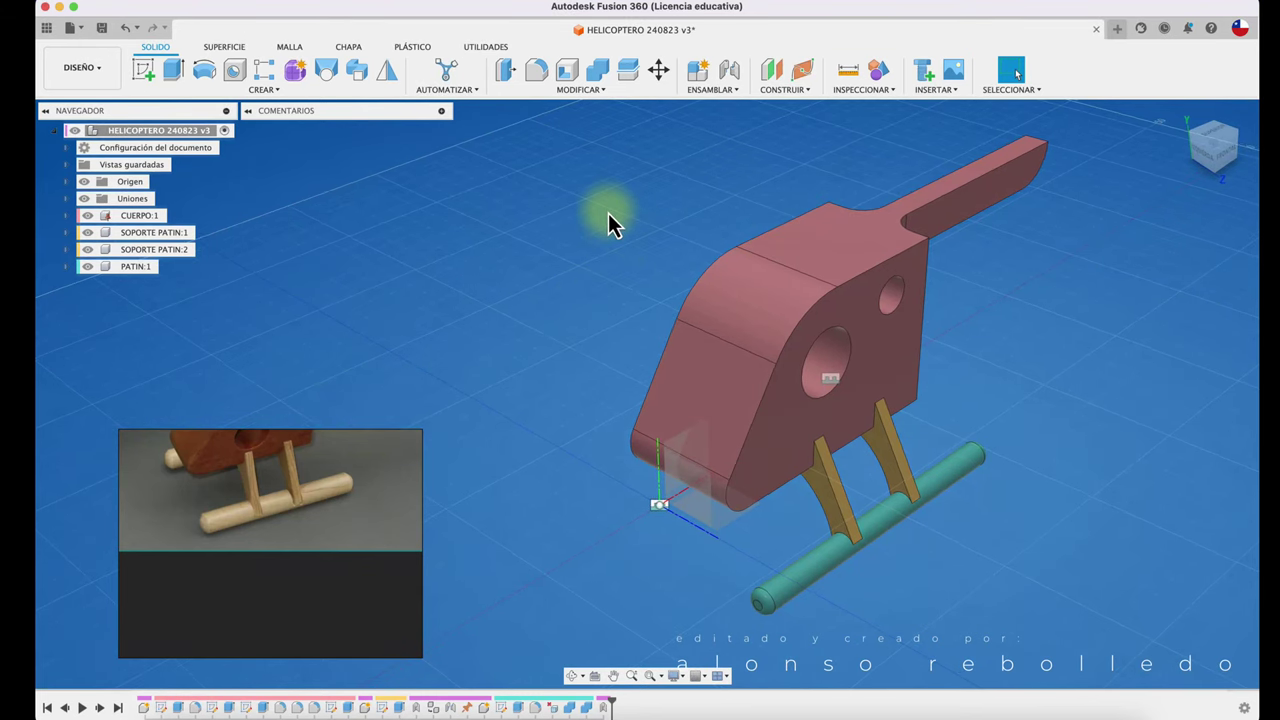
- Create a midplane construction plane between the body's two opposite side faces
{"action": "left_click", "coordinate": [784, 95]}
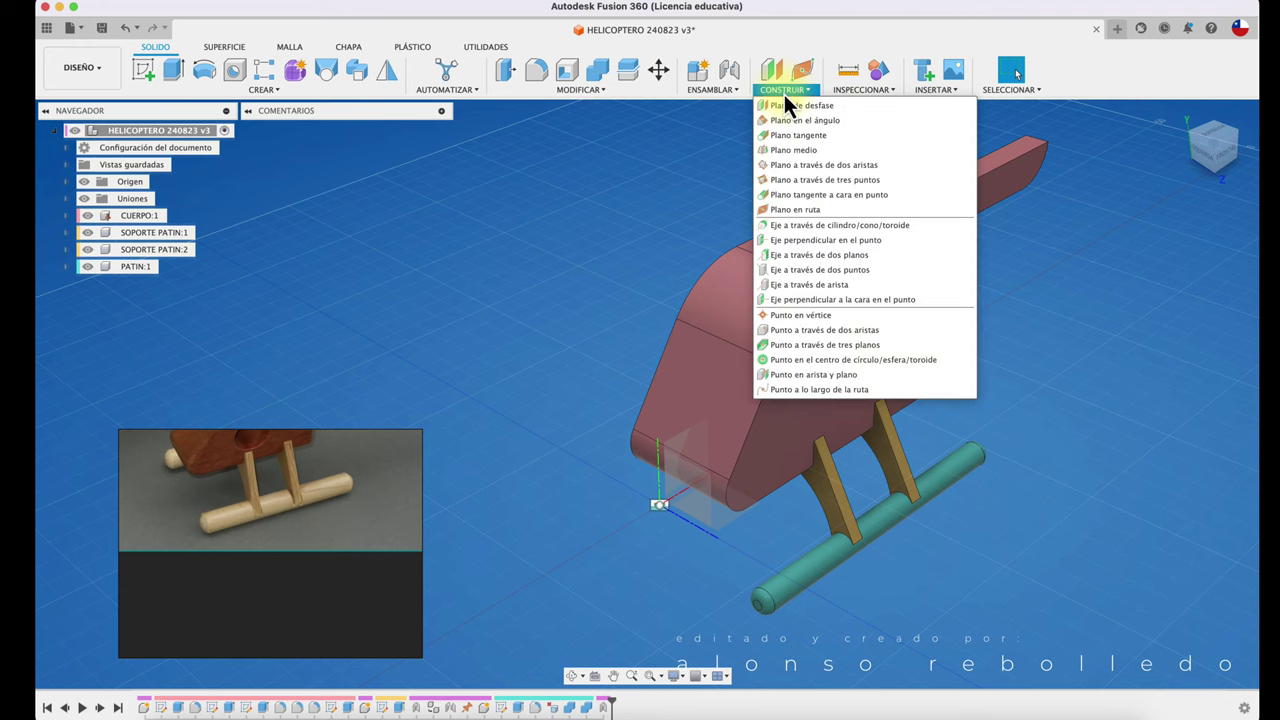
{"action": "left_click", "coordinate": [828, 155]}
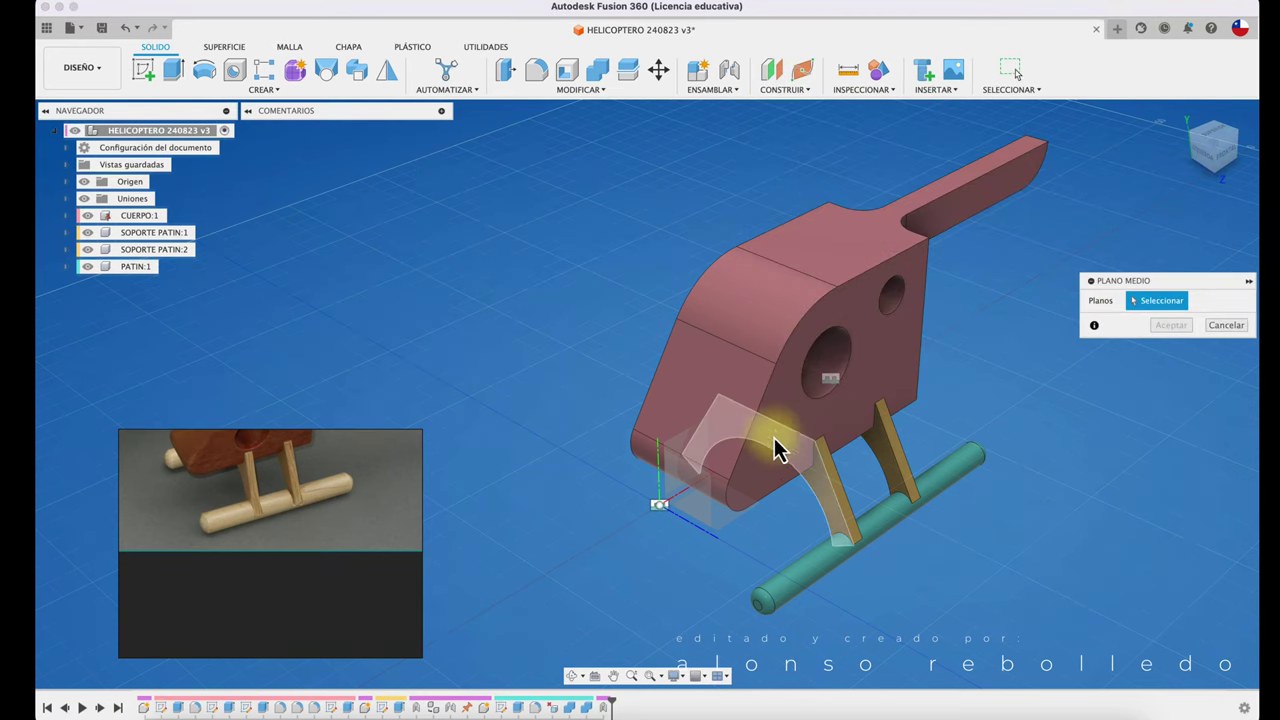
{"action": "left_click", "coordinate": [755, 478]}
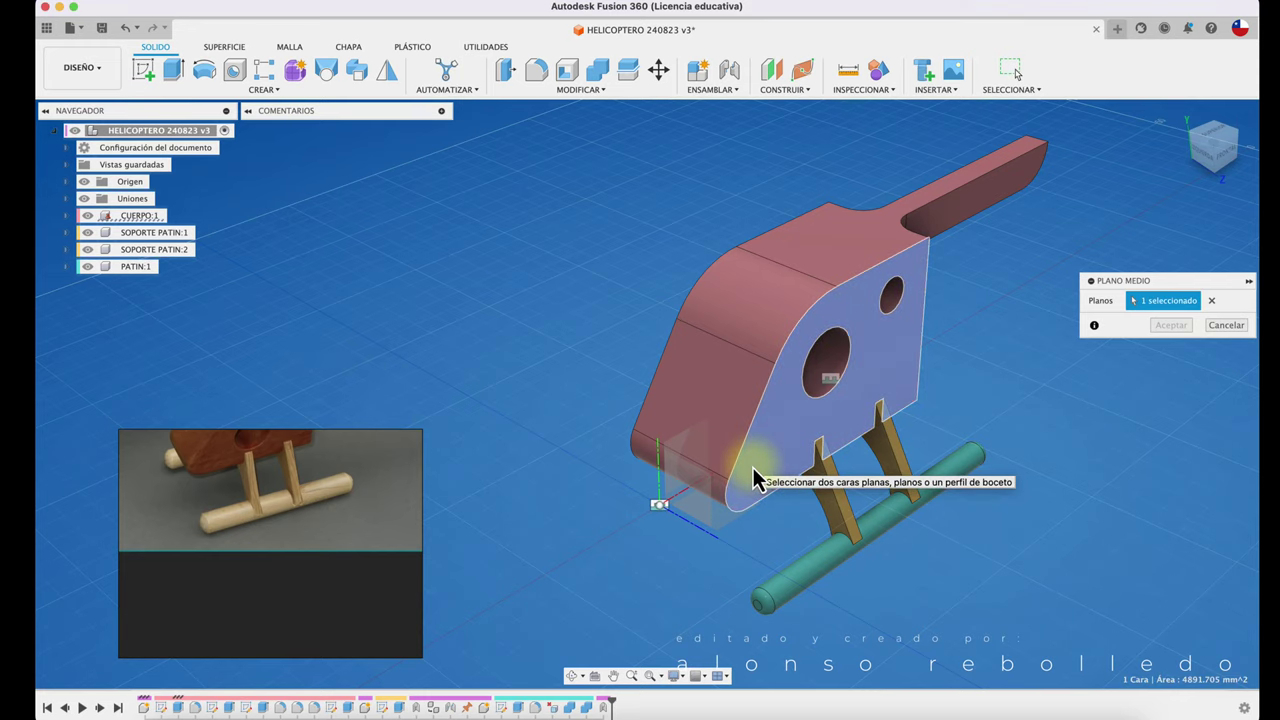
{"action": "left_click", "coordinate": [820, 423]}
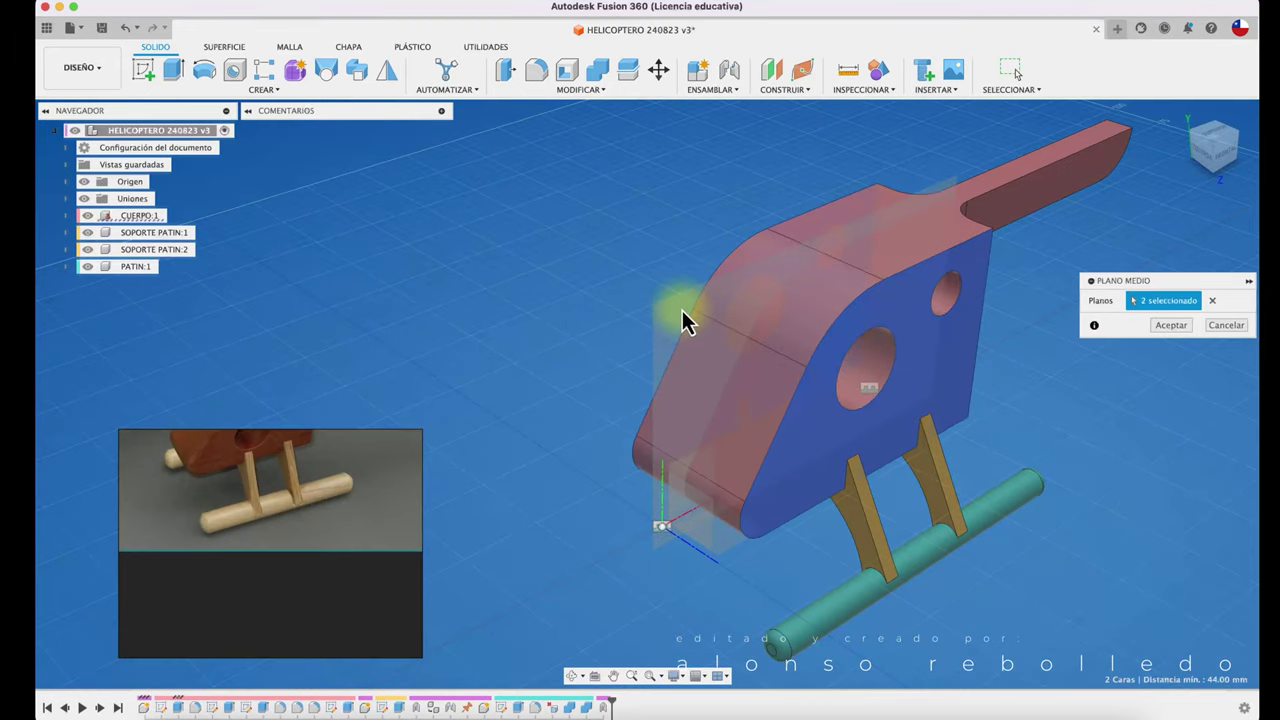
{"action": "left_click", "coordinate": [1171, 327]}
{"action": "scroll", "coordinate": [409, 246], "scroll_direction": "down", "scroll_amount": 5}
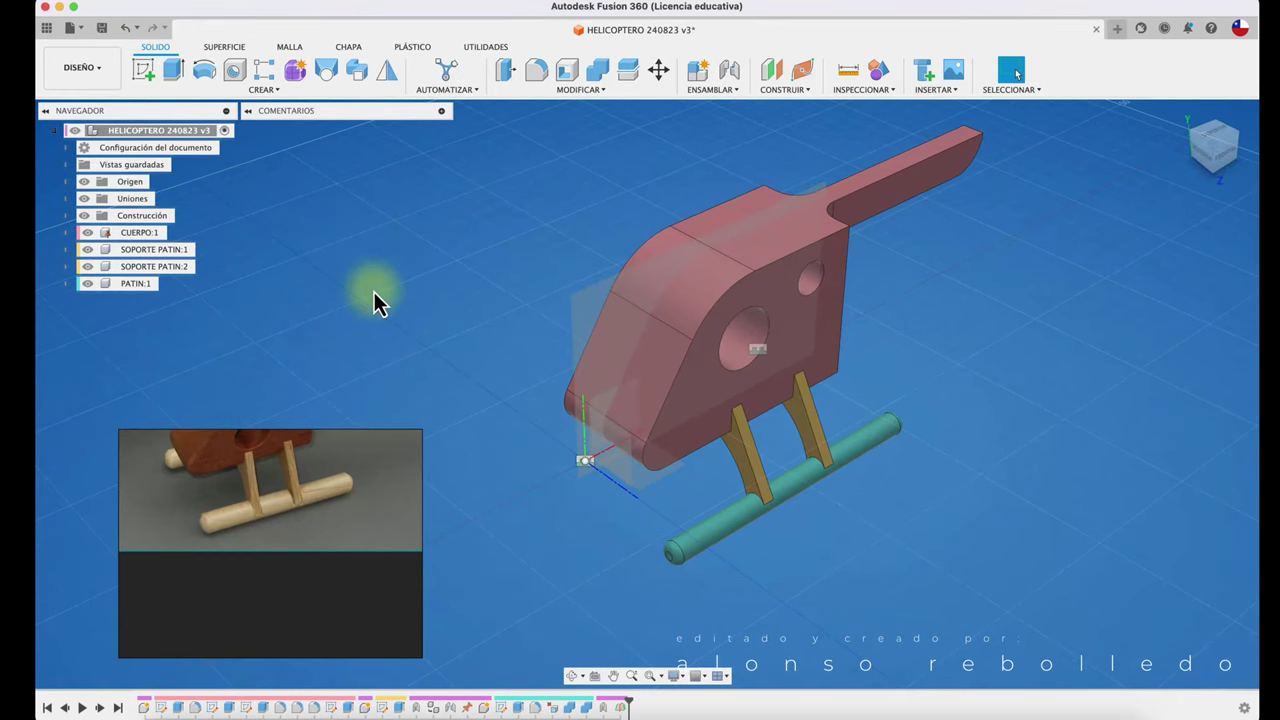
- Mirror the PATIN:1 component across the body's midplane to create the opposite skid
{"action": "left_click", "coordinate": [387, 76]}
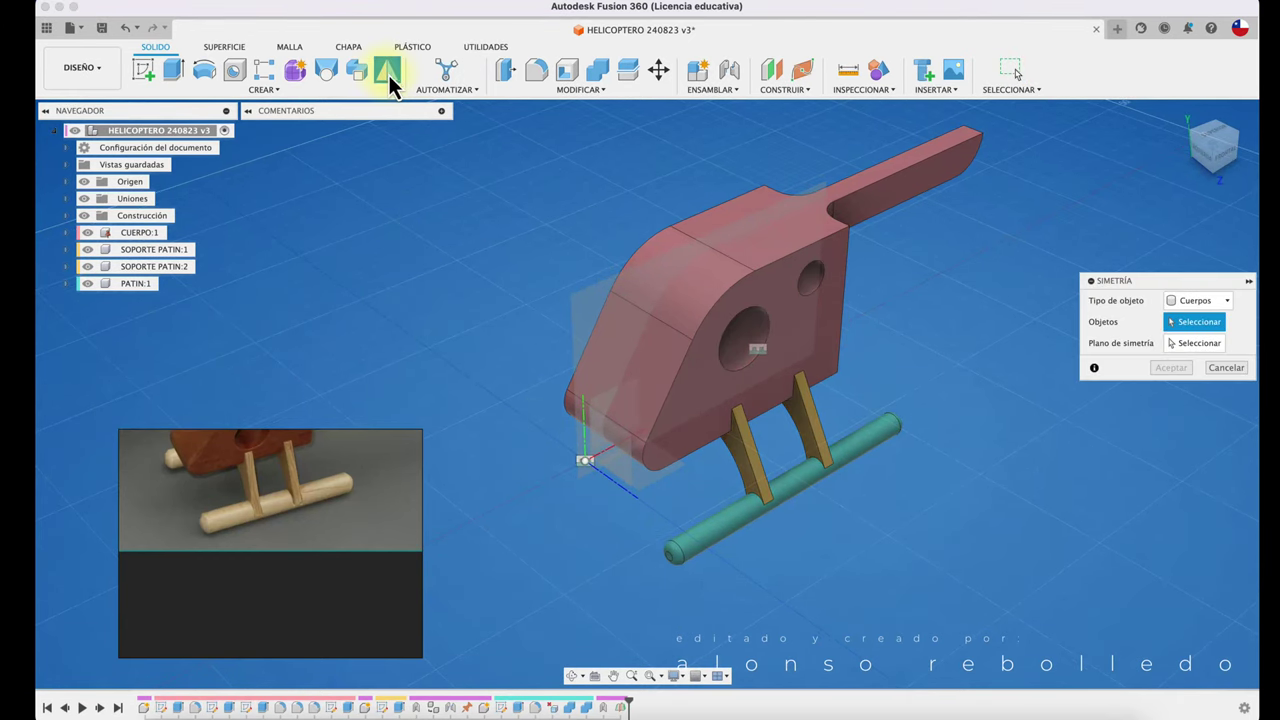
{"action": "left_click", "coordinate": [1195, 302]}
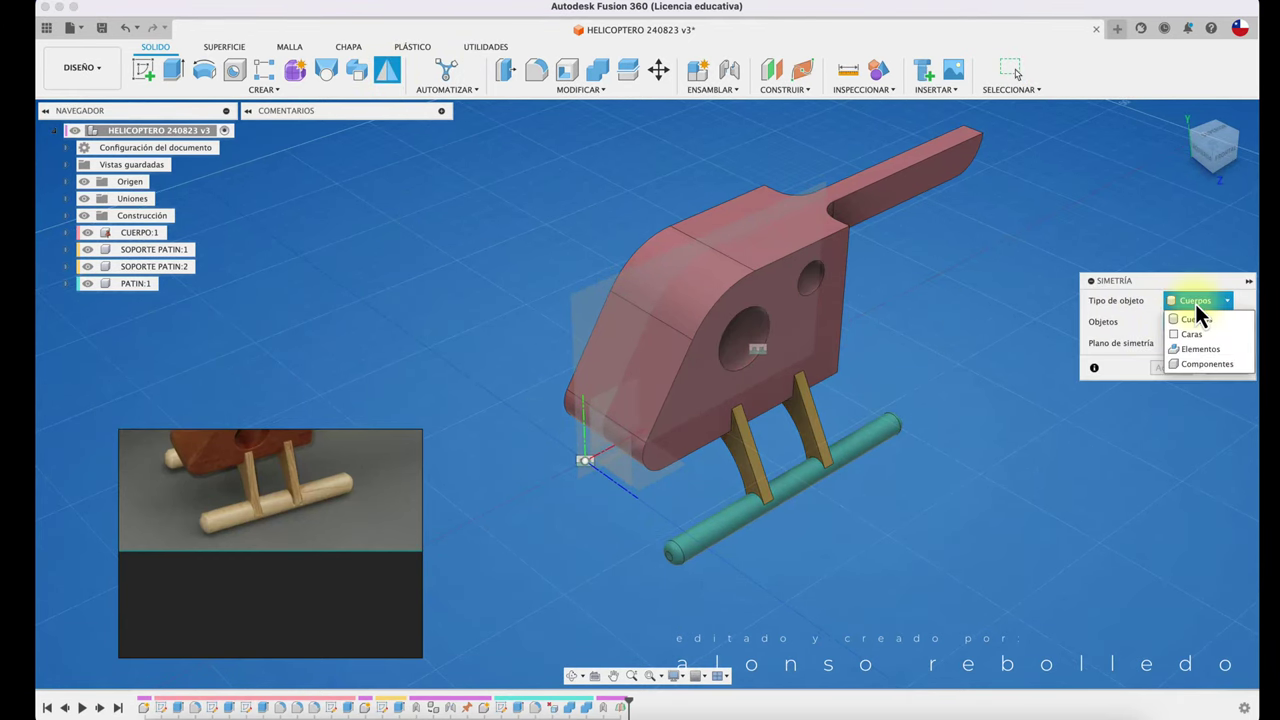
{"action": "left_click", "coordinate": [1199, 364]}
{"action": "left_click", "coordinate": [877, 446]}
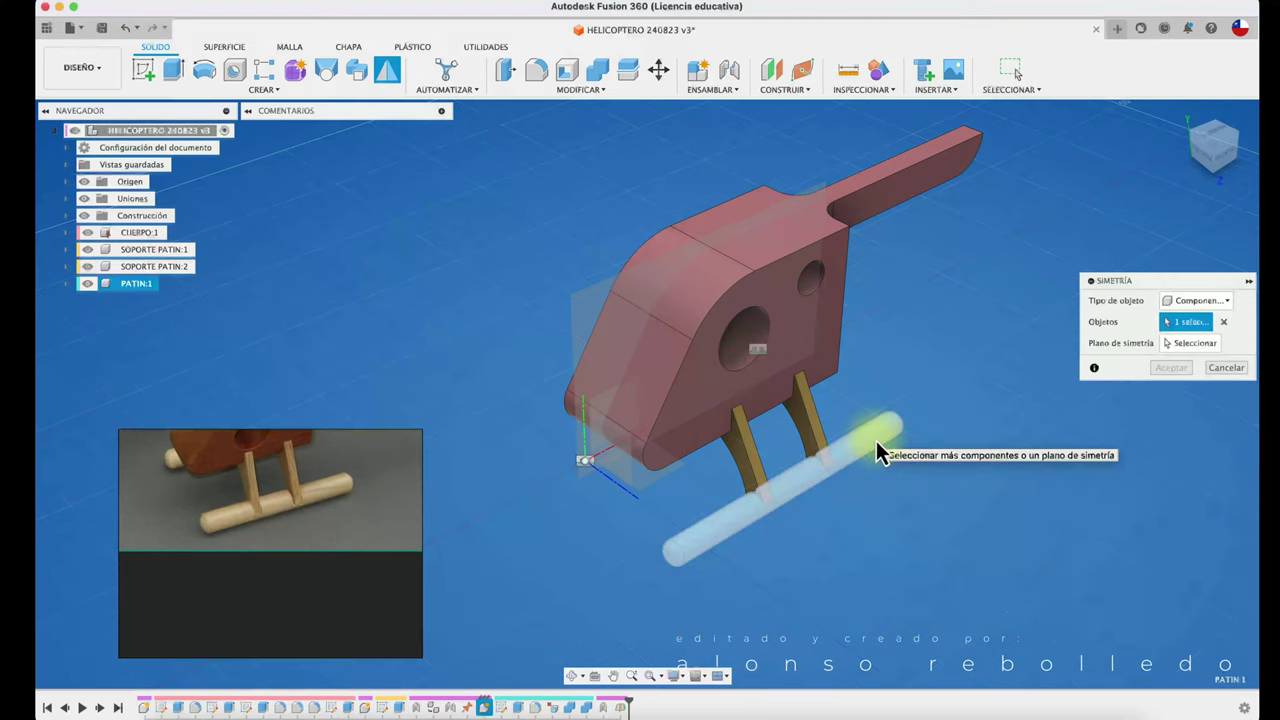
{"action": "left_click", "coordinate": [1172, 344]}
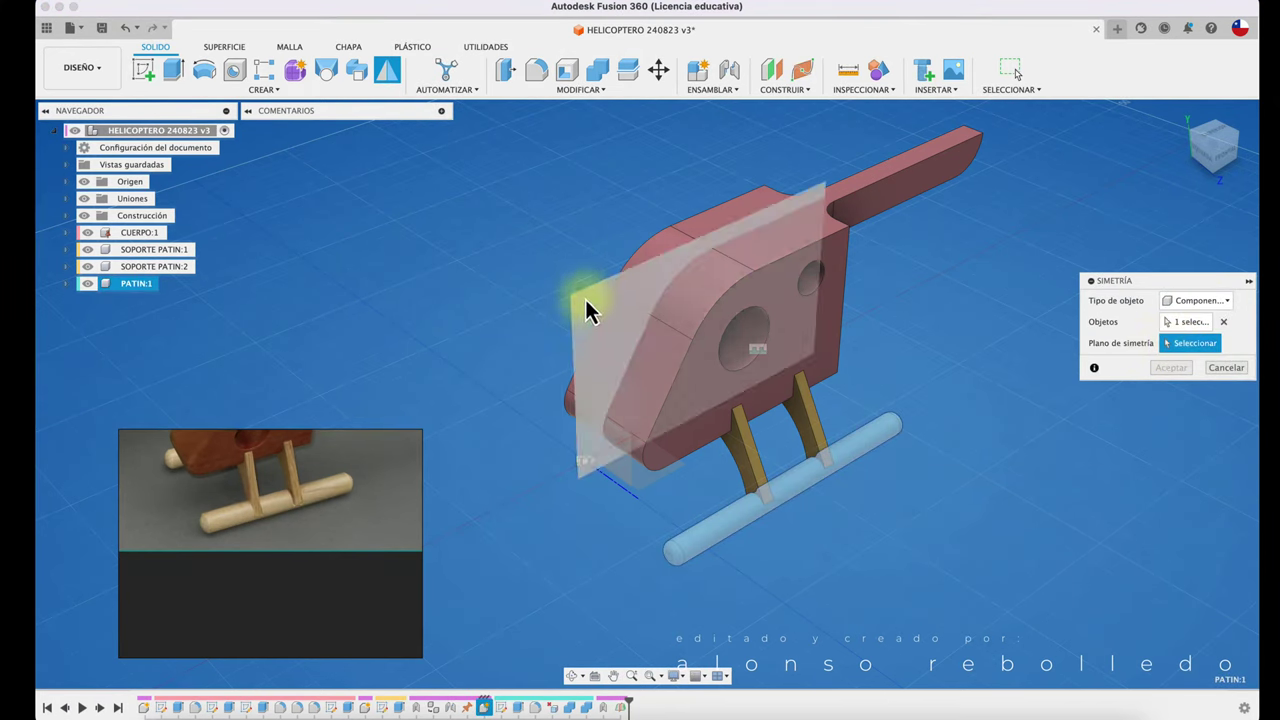
{"action": "left_click", "coordinate": [586, 300]}
{"action": "left_click", "coordinate": [1172, 368]}
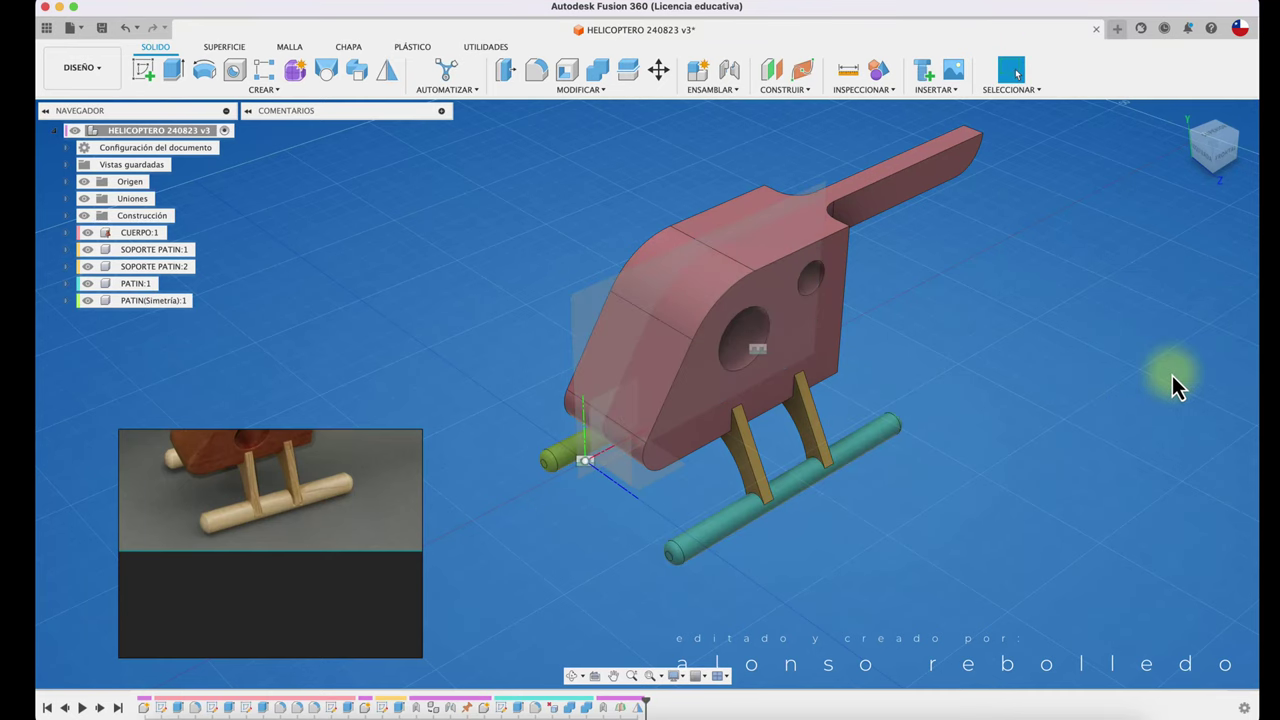
{"action": "mouse_move", "coordinate": [966, 497]}
{"action": "middle_mouse_down", "text": "shift"}
{"action": "mouse_move", "coordinate": [323, 309]}
{"action": "mouse_move", "coordinate": [549, 428]}
{"action": "mouse_move", "coordinate": [622, 421]}
{"action": "middle_mouse_up", "text": "shift"}
- Fix the loose mirrored skid PATIN(Simetría):1 to its support with a rigid as-built joint
{"action": "left_click_drag", "start_coordinate": [663, 443], "coordinate": [660, 486]}
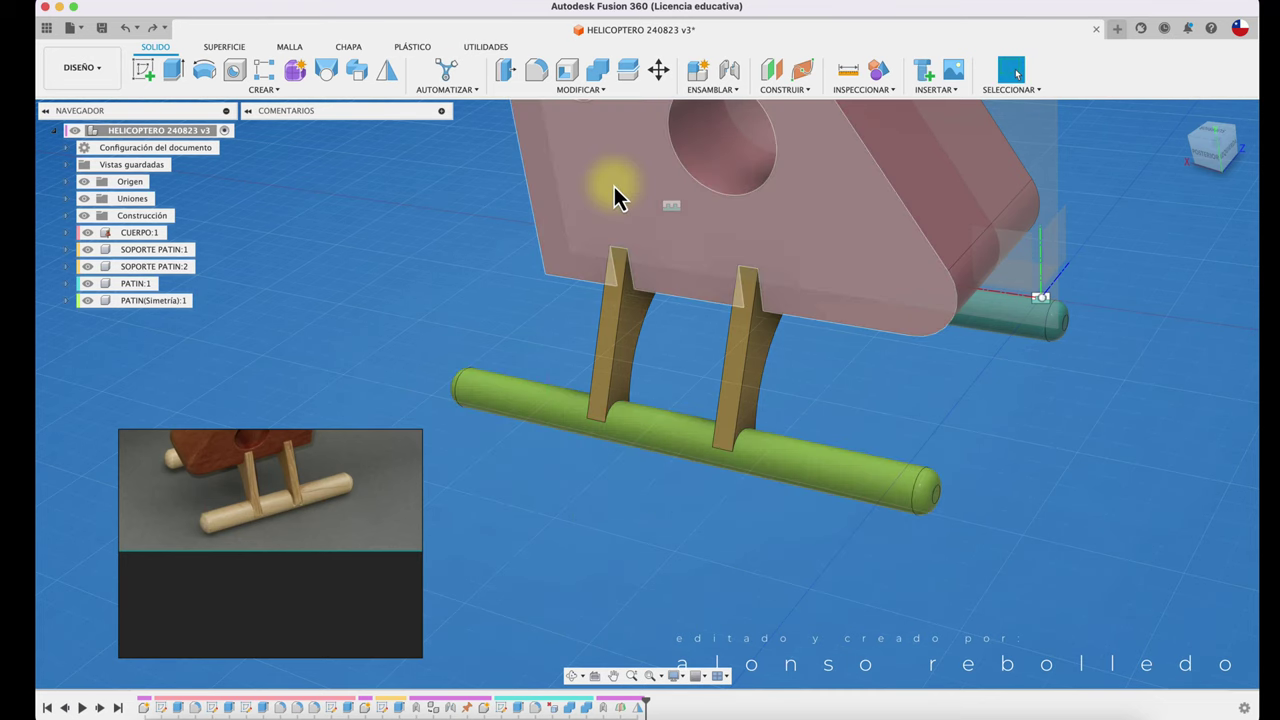
{"action": "left_click", "coordinate": [712, 92]}
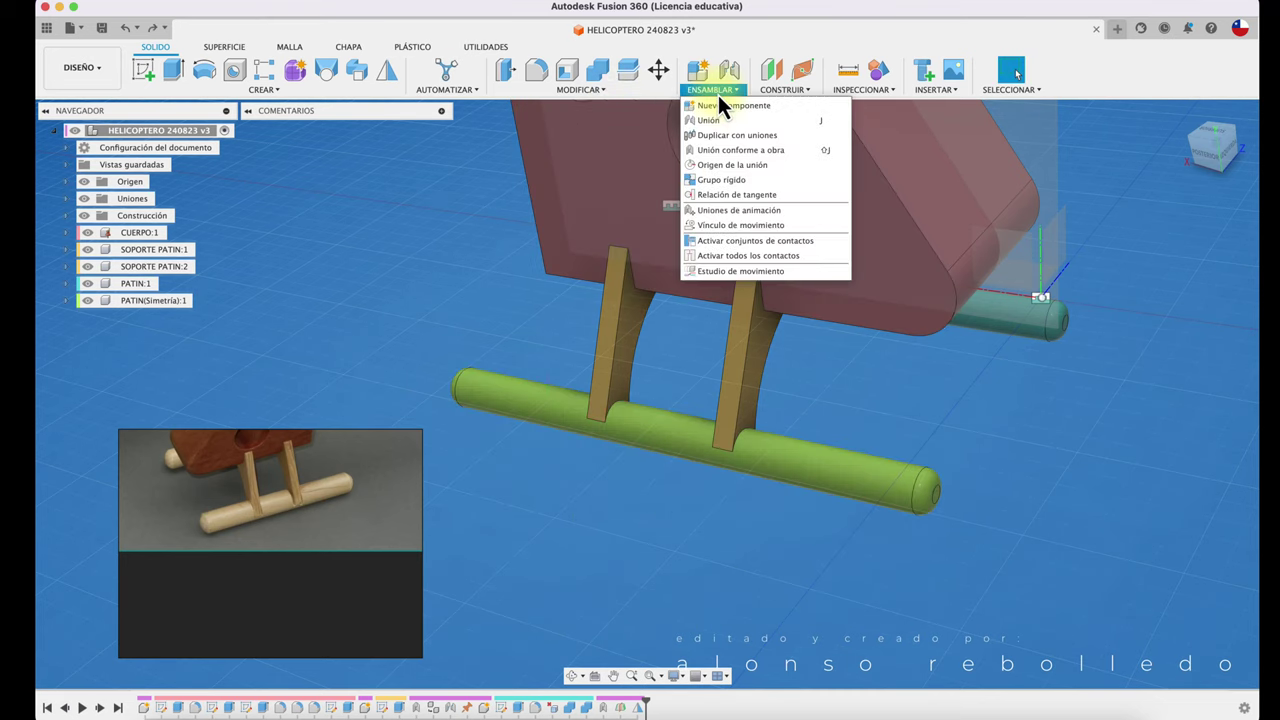
{"action": "left_click", "coordinate": [727, 153]}
{"action": "left_click", "coordinate": [810, 484]}
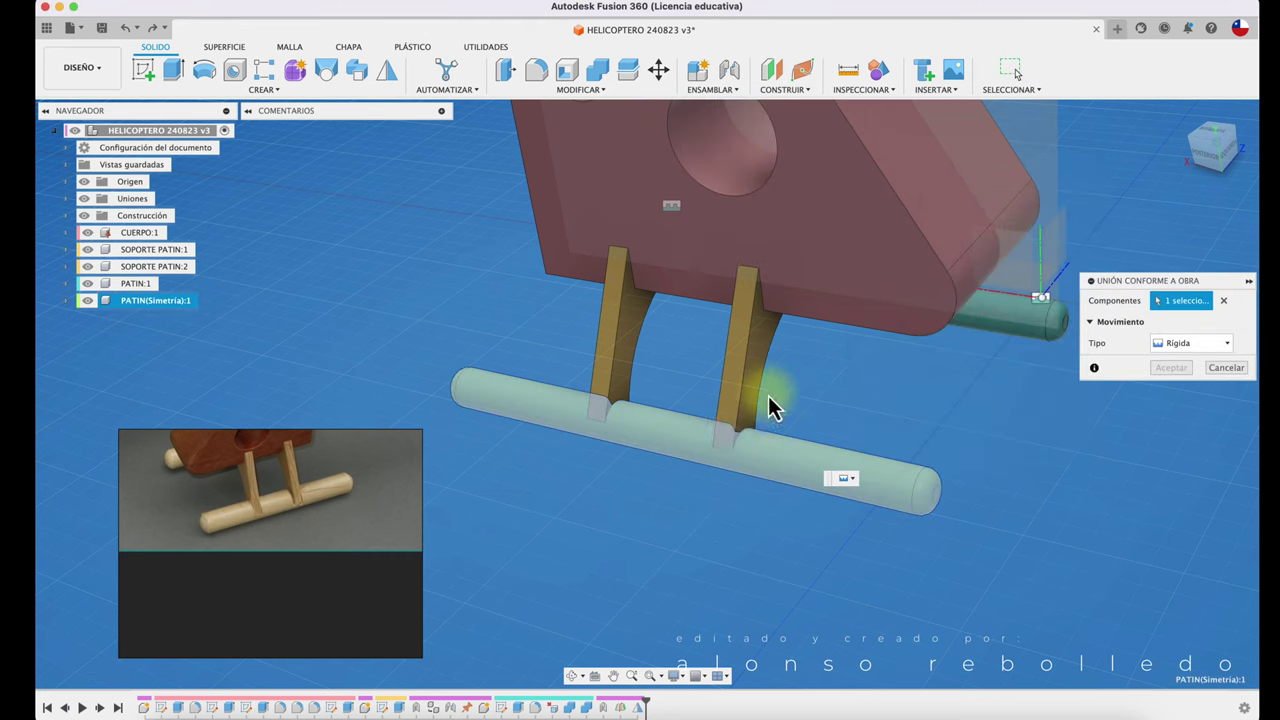
{"action": "left_click", "coordinate": [748, 365]}
{"action": "left_click", "coordinate": [1166, 364]}
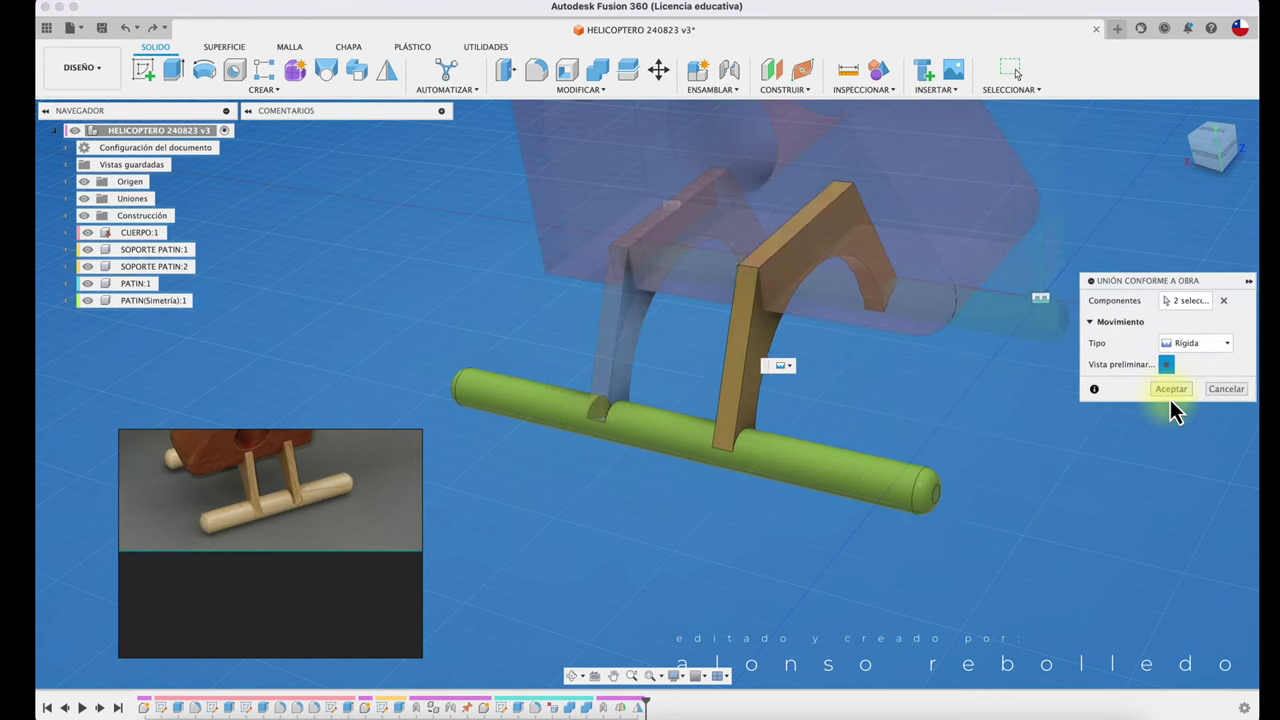
{"action": "left_click", "coordinate": [1182, 394]}
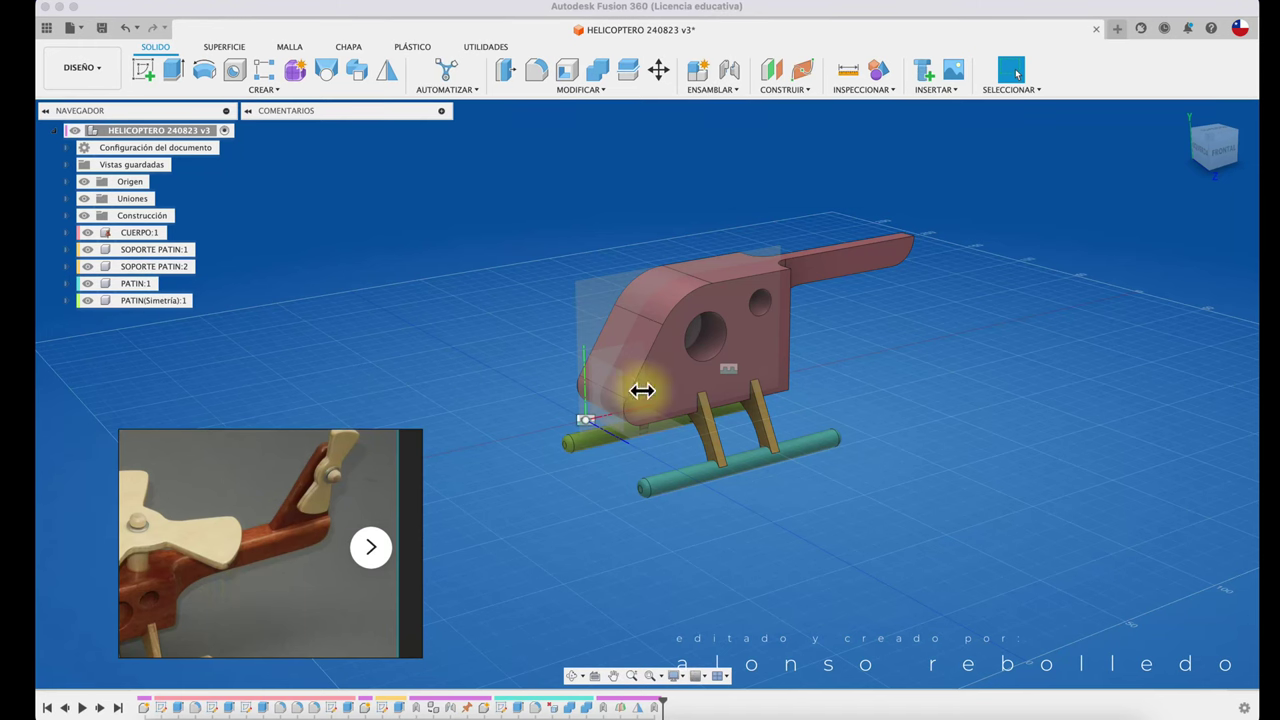
- Press/Pull the underside face of the tail boom outward by 3 mm
{"action": "scroll", "coordinate": [943, 331], "scroll_direction": "up", "scroll_amount": 5}
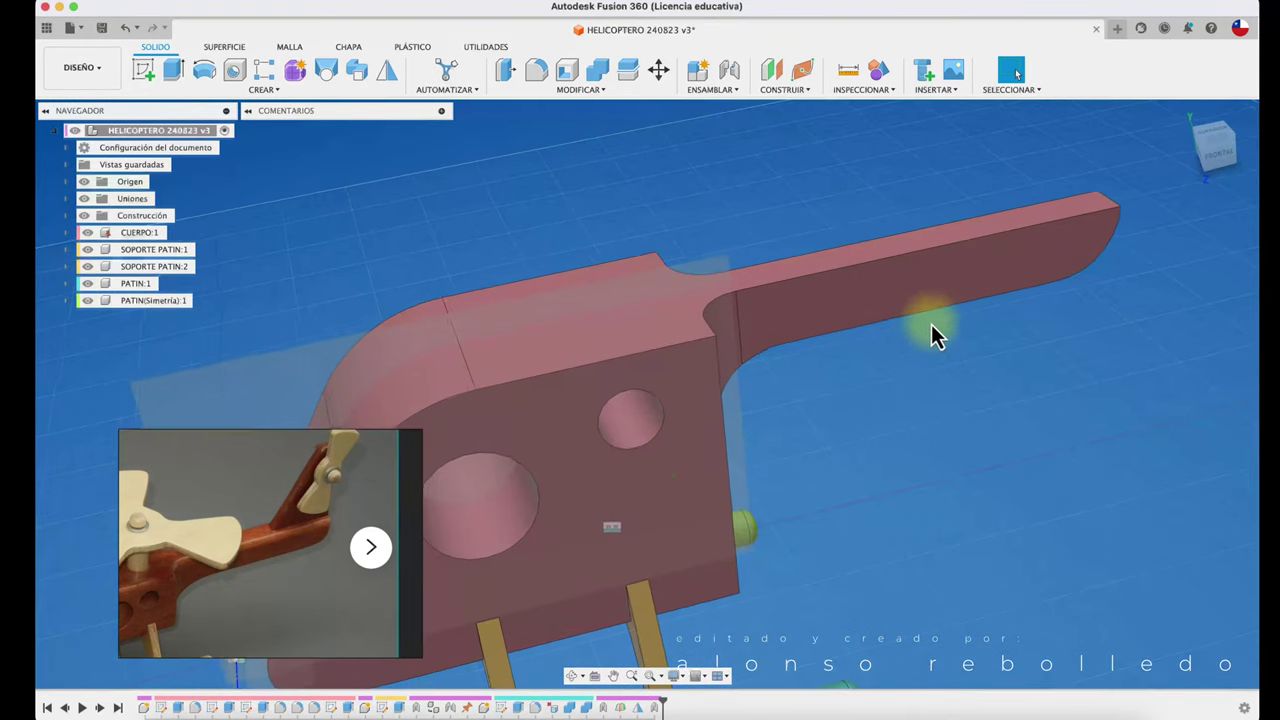
{"action": "middle_click_drag", "start_coordinate": [612, 450], "coordinate": [610, 158], "text": "shift"}
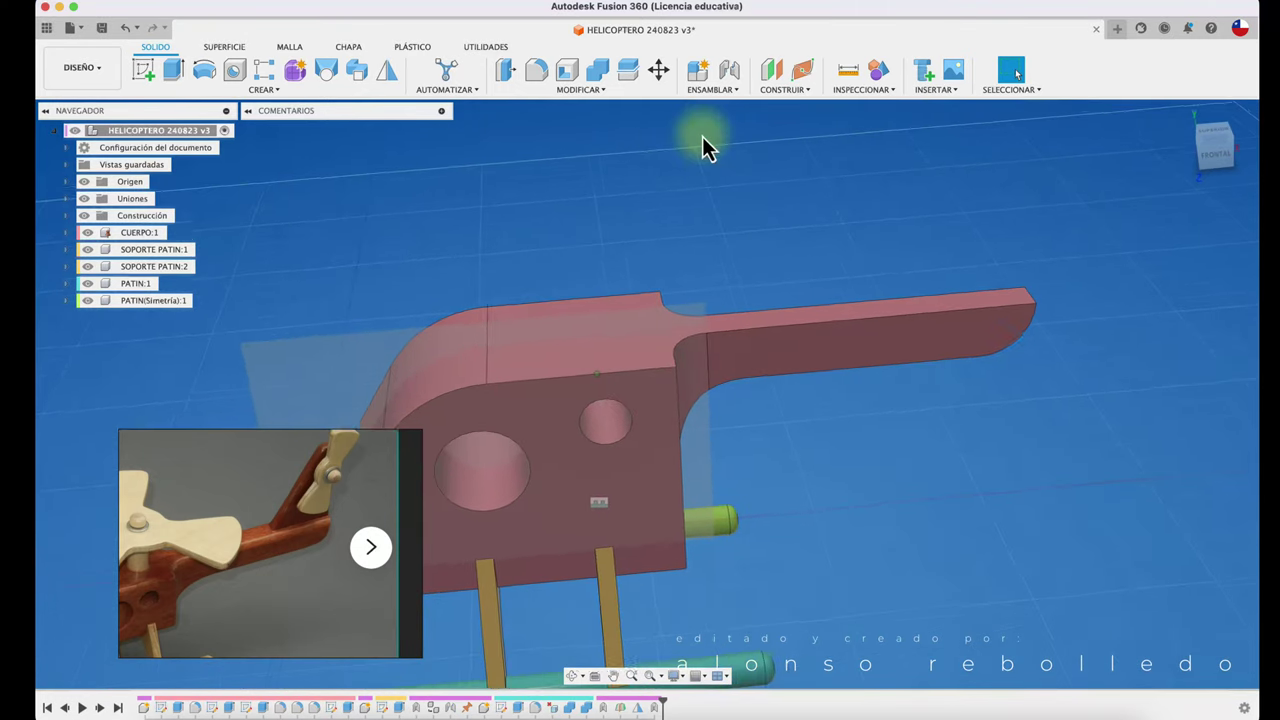
{"action": "left_click", "coordinate": [510, 80]}
{"action": "left_click", "coordinate": [786, 350]}
{"action": "left_click_drag", "start_coordinate": [786, 350], "coordinate": [792, 361]}
{"action": "type", "text": "3"}
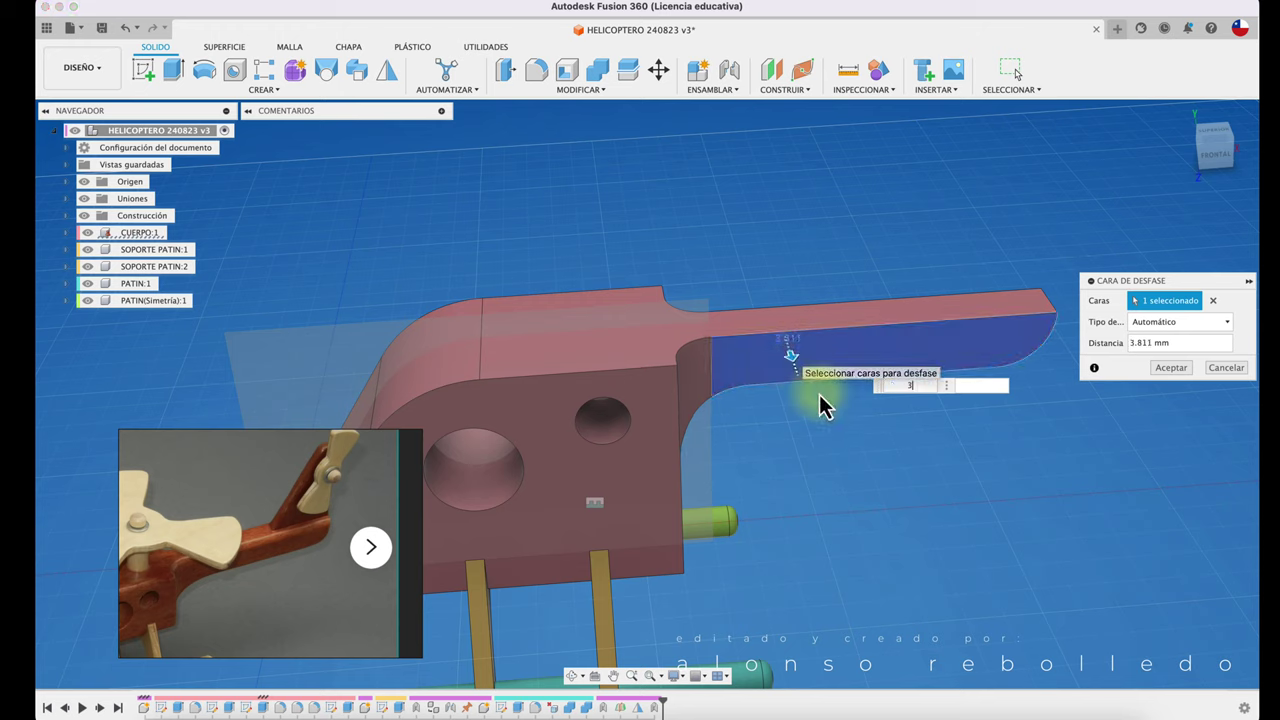
{"action": "left_click", "coordinate": [1175, 370]}
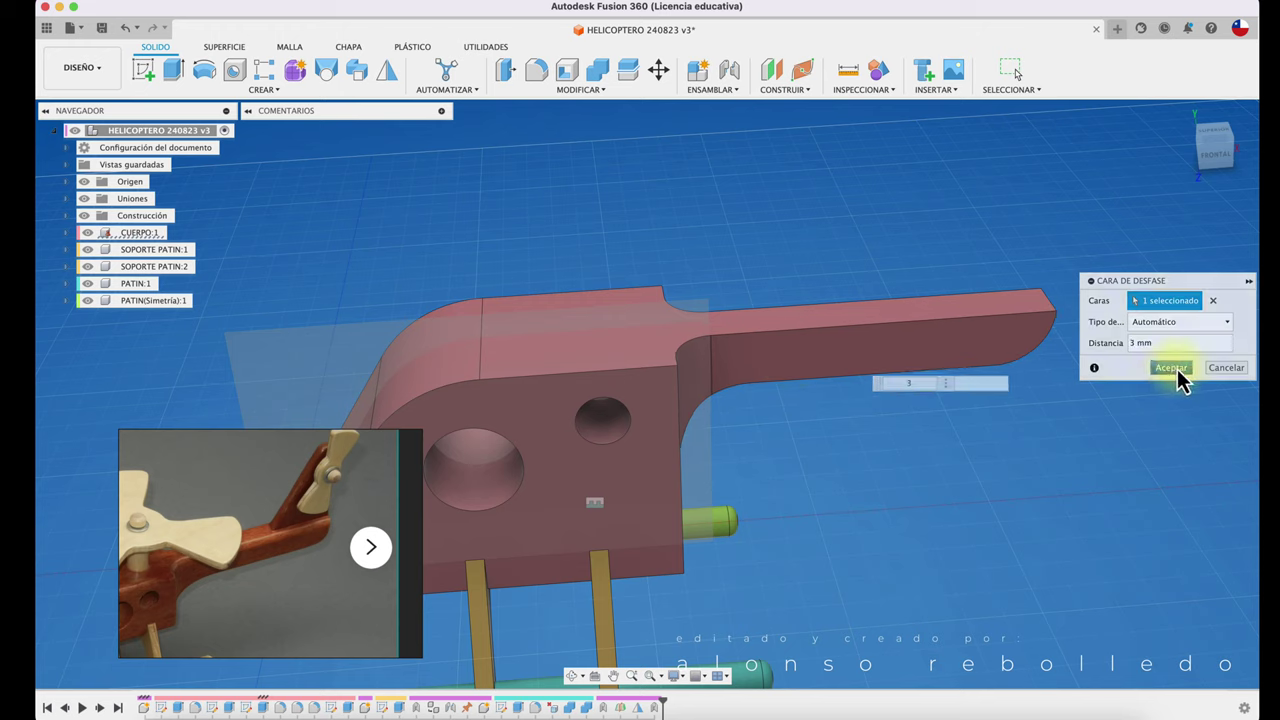
- Press/Pull a second tail boom face, seen from below, outward by 3 mm
{"action": "left_click", "coordinate": [507, 74]}
{"action": "middle_click_drag", "start_coordinate": [514, 80], "coordinate": [575, 248], "text": "shift"}
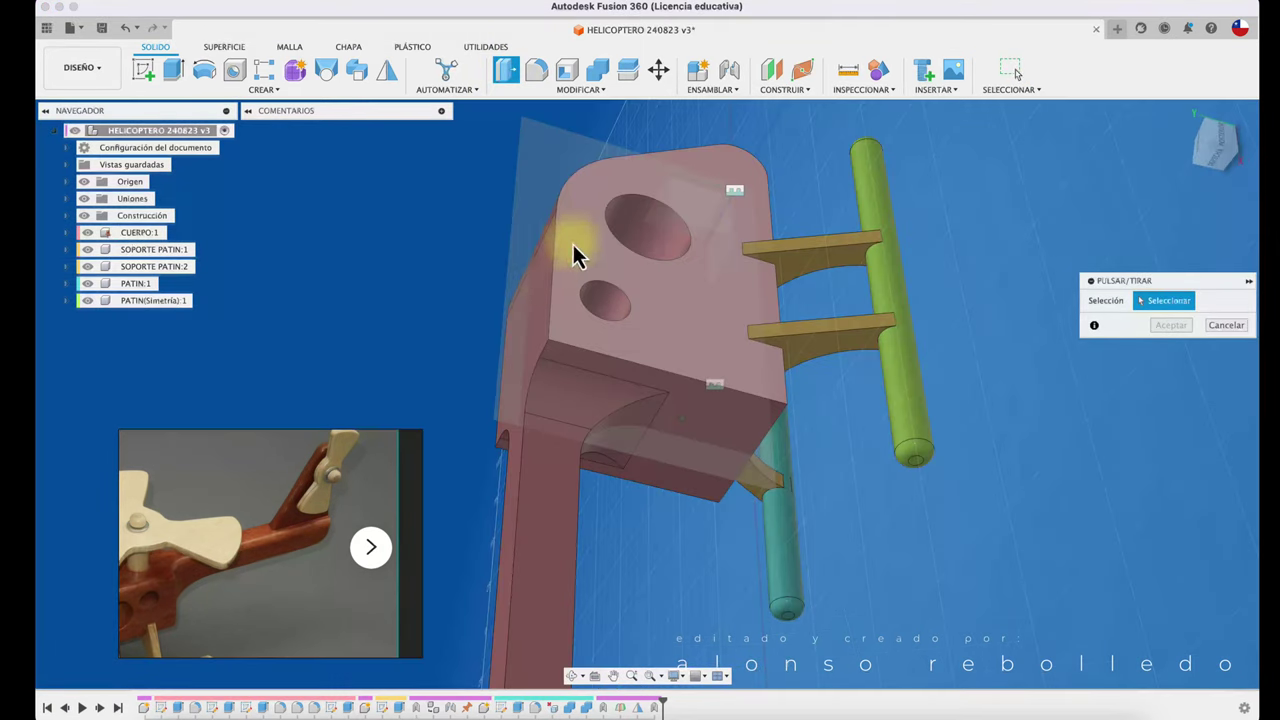
{"action": "left_click", "coordinate": [557, 505]}
{"action": "middle_click_drag", "start_coordinate": [556, 504], "coordinate": [596, 494], "text": "shift"}
{"action": "left_click_drag", "start_coordinate": [598, 493], "coordinate": [615, 497]}
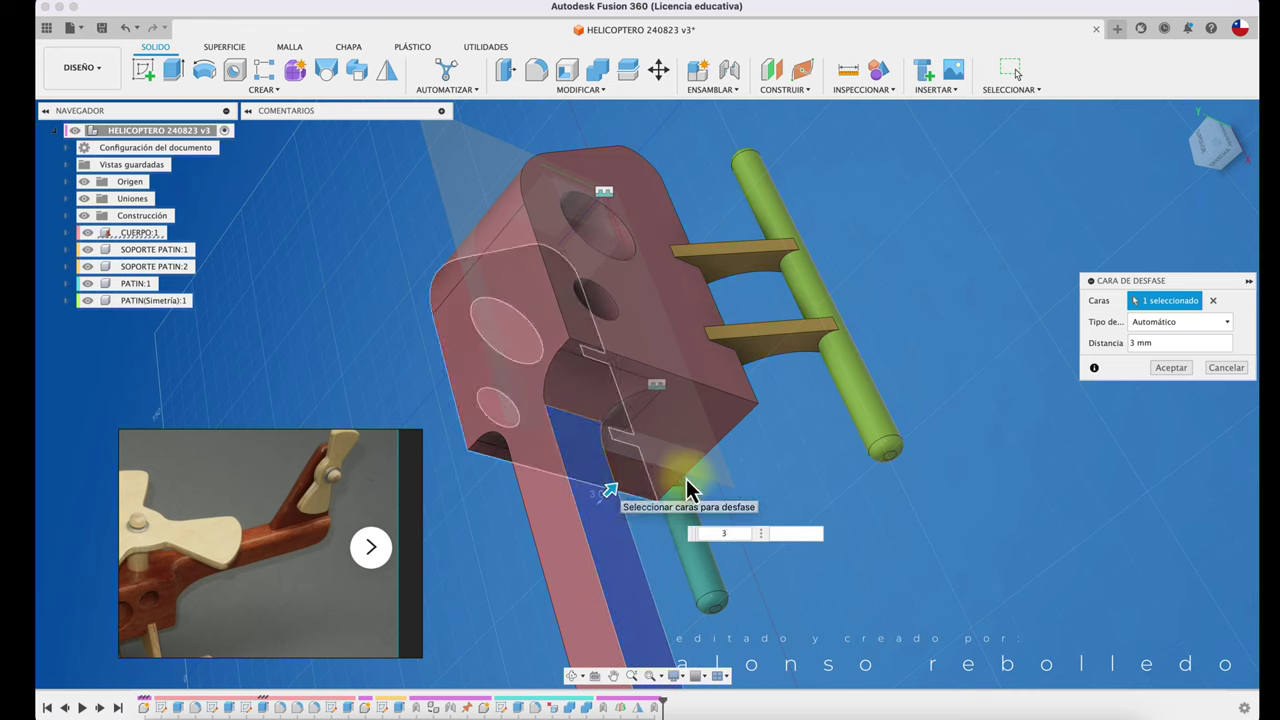
{"action": "left_click", "coordinate": [1171, 370]}
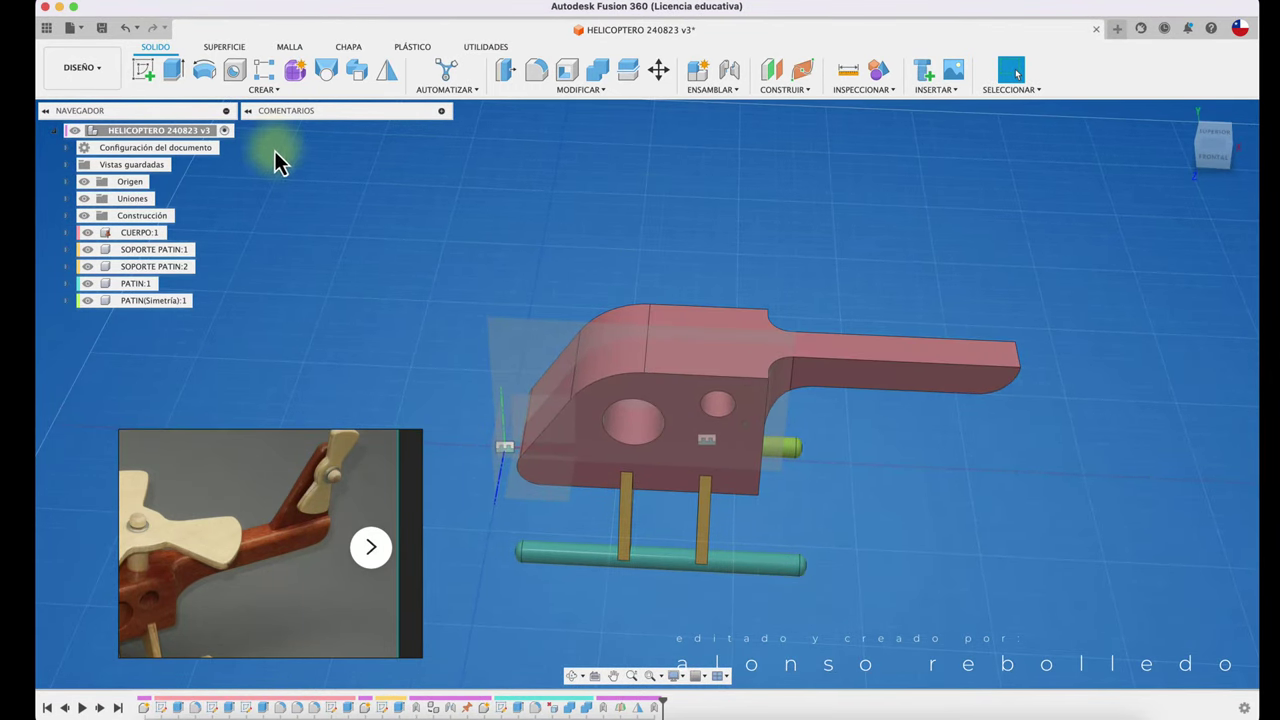
- Create a new component named TIMON and start a sketch in it
{"action": "left_click", "coordinate": [726, 92]}
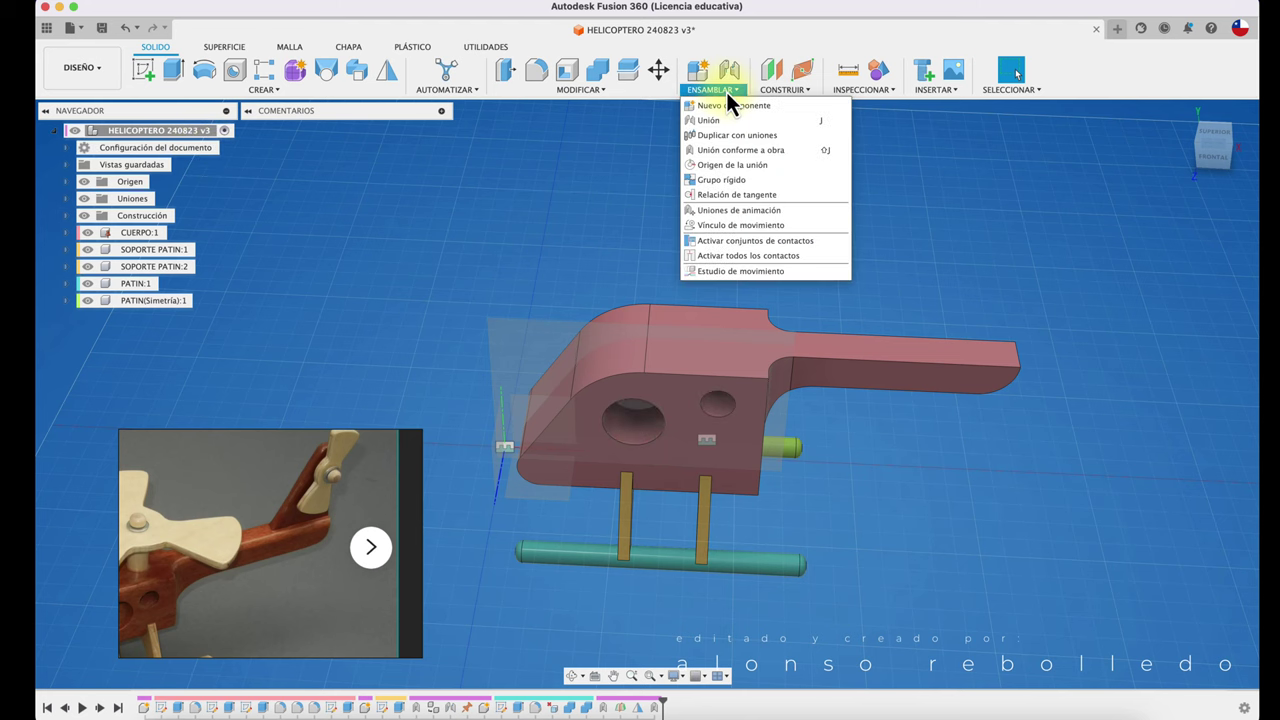
{"action": "left_click", "coordinate": [726, 106]}
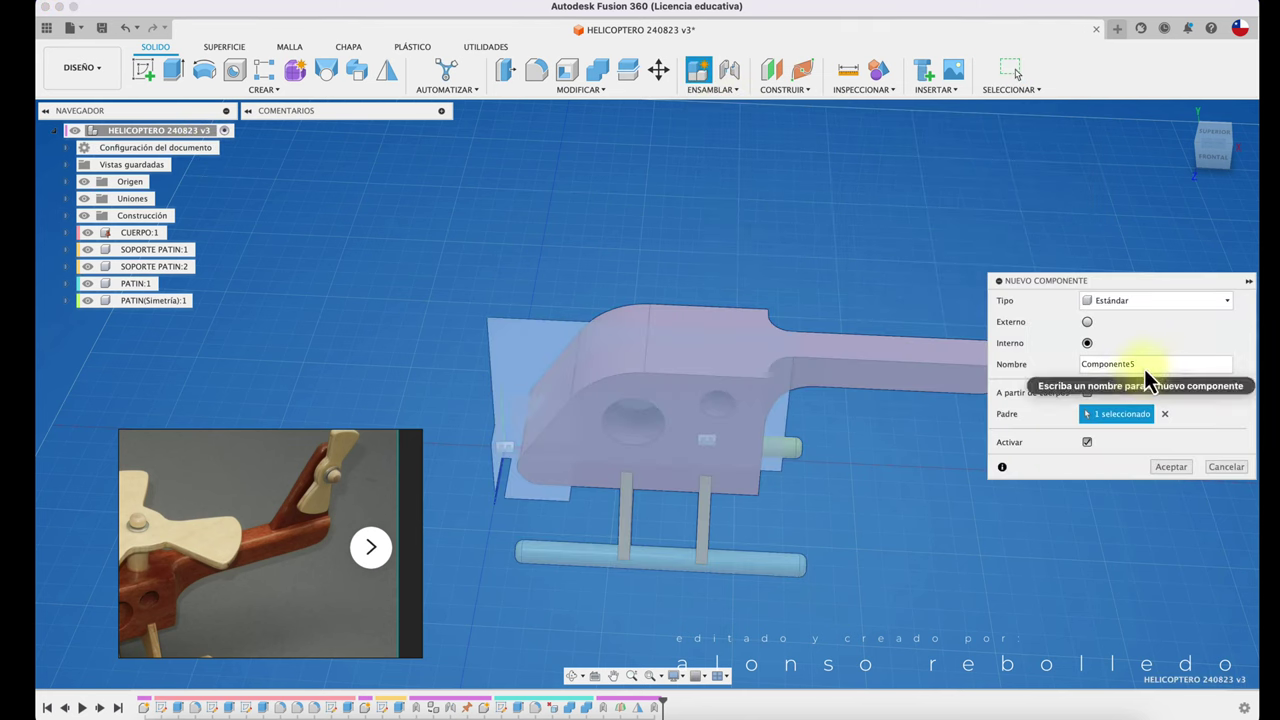
{"action": "double_click", "coordinate": [1110, 364]}
{"action": "type", "text": "TIMO"}
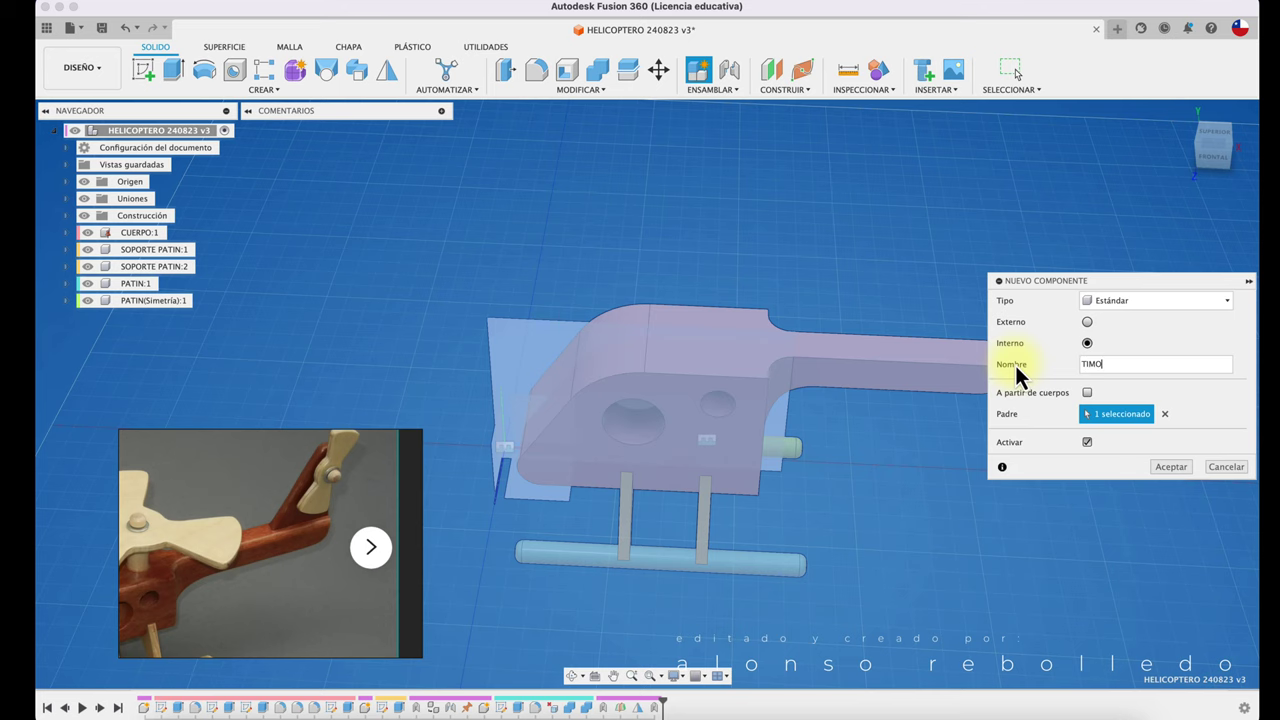
{"action": "type", "text": "N"}
{"action": "left_click", "coordinate": [1183, 472]}
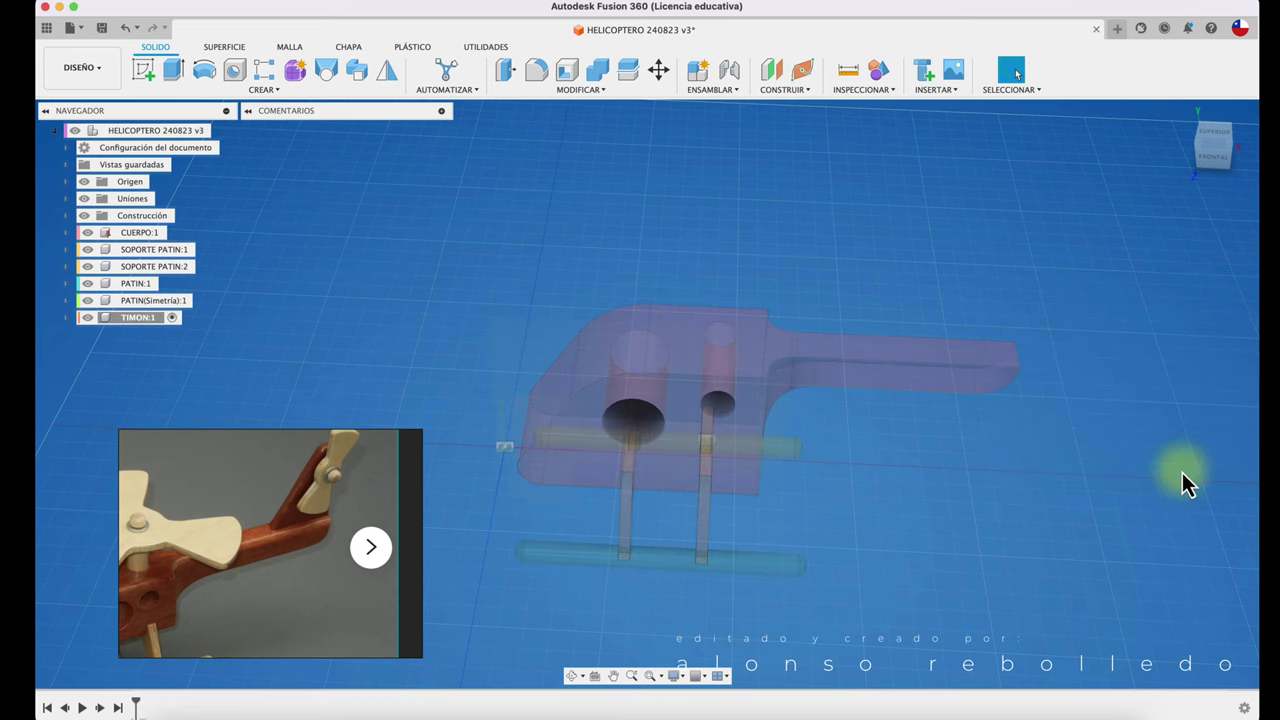
{"action": "left_click", "coordinate": [146, 68]}
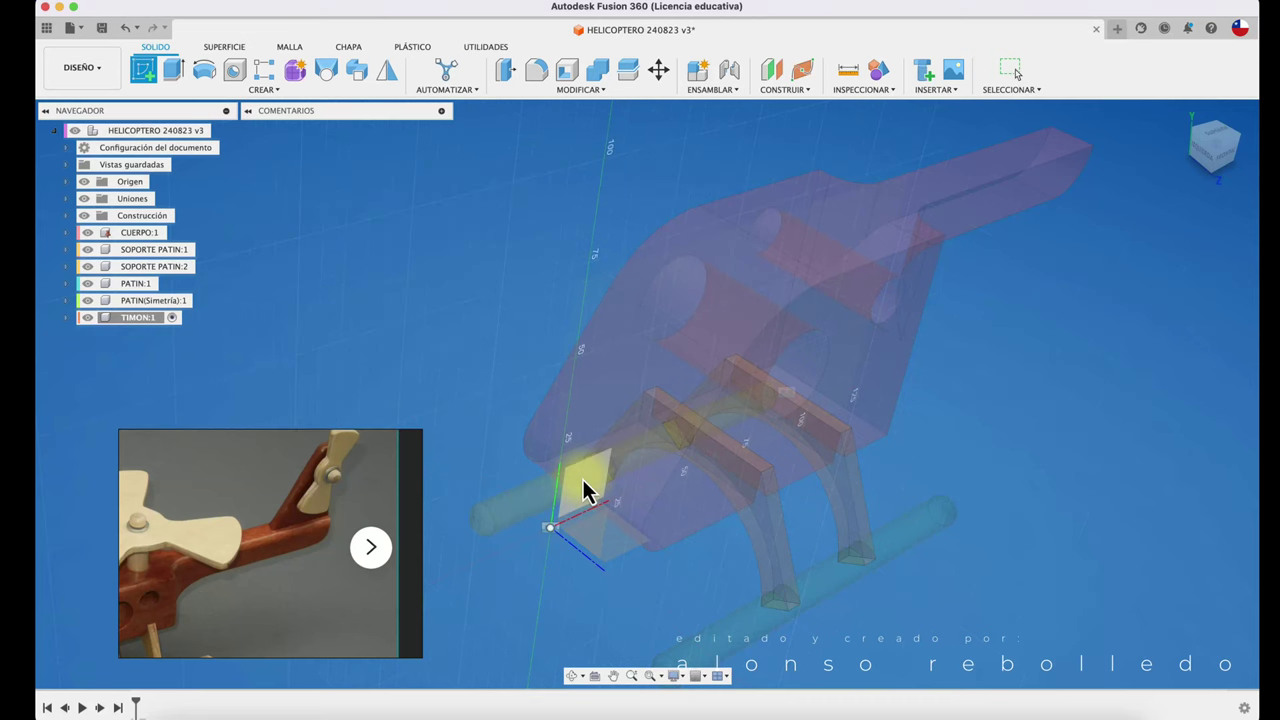
- Sketch on the front plane and project the tail boom's top edge
{"action": "left_click", "coordinate": [589, 476]}
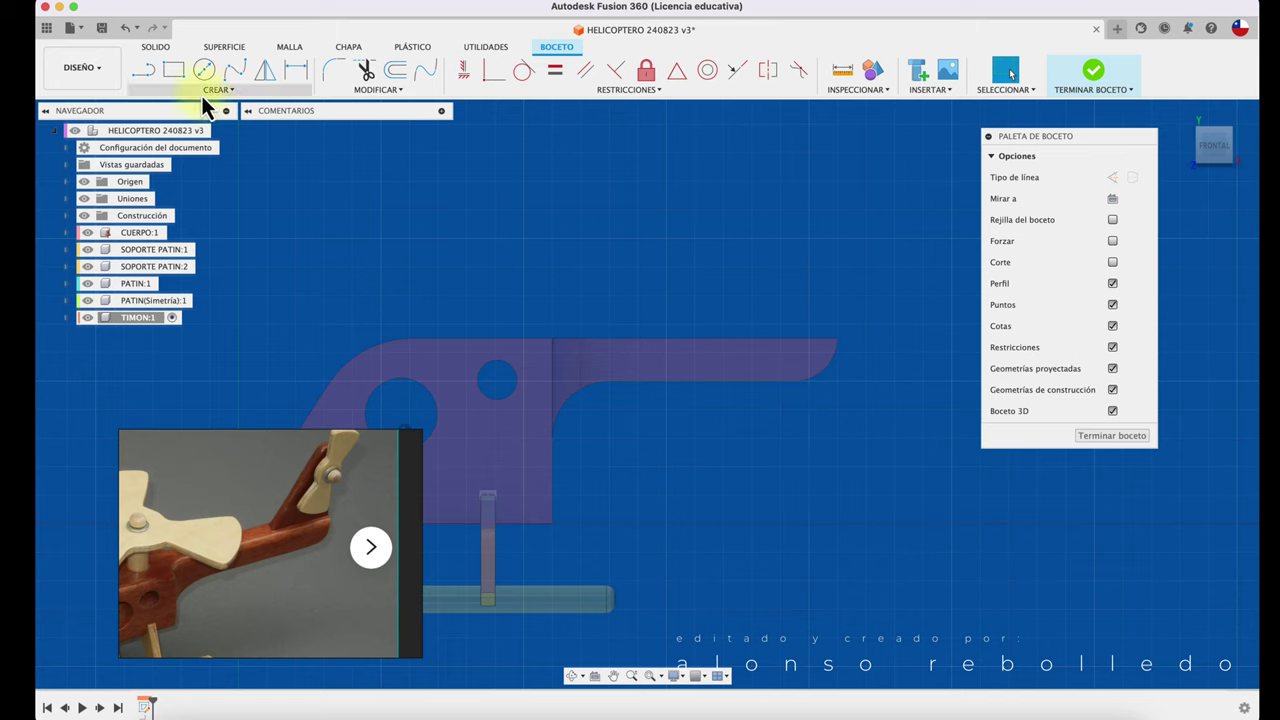
{"action": "left_click", "coordinate": [150, 72]}
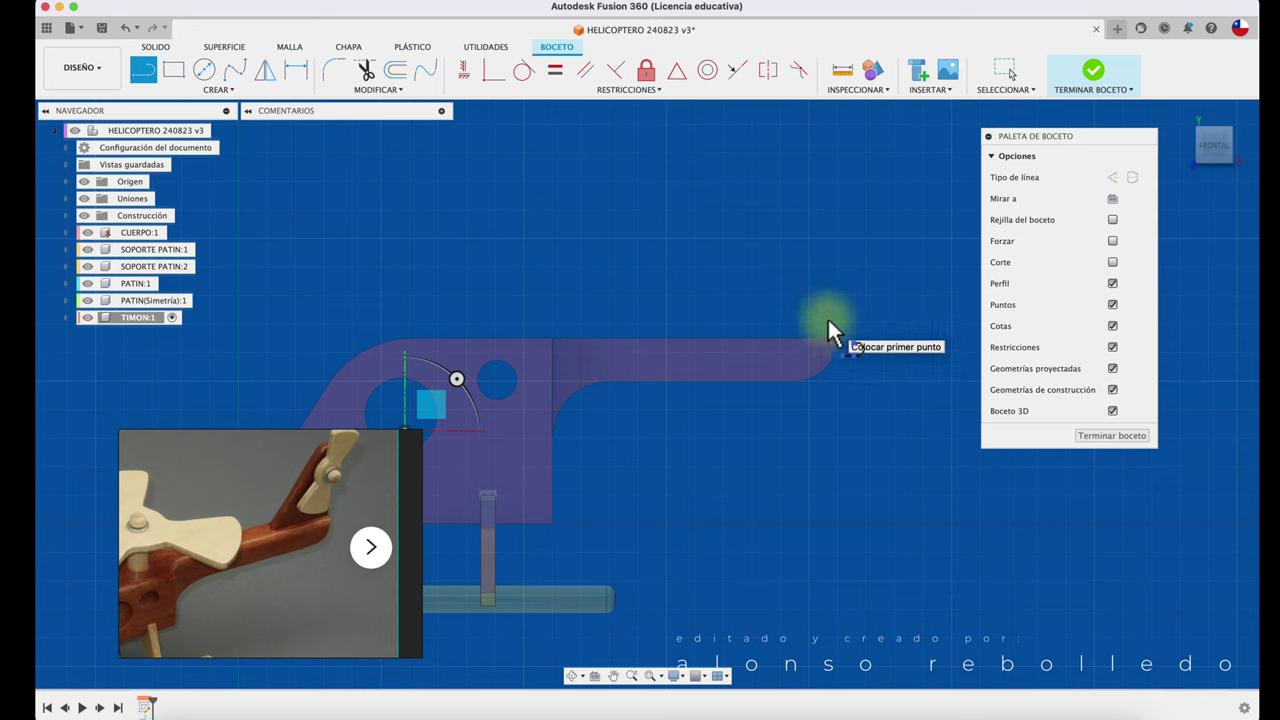
{"action": "key", "text": "p"}
{"action": "left_click", "coordinate": [812, 340]}
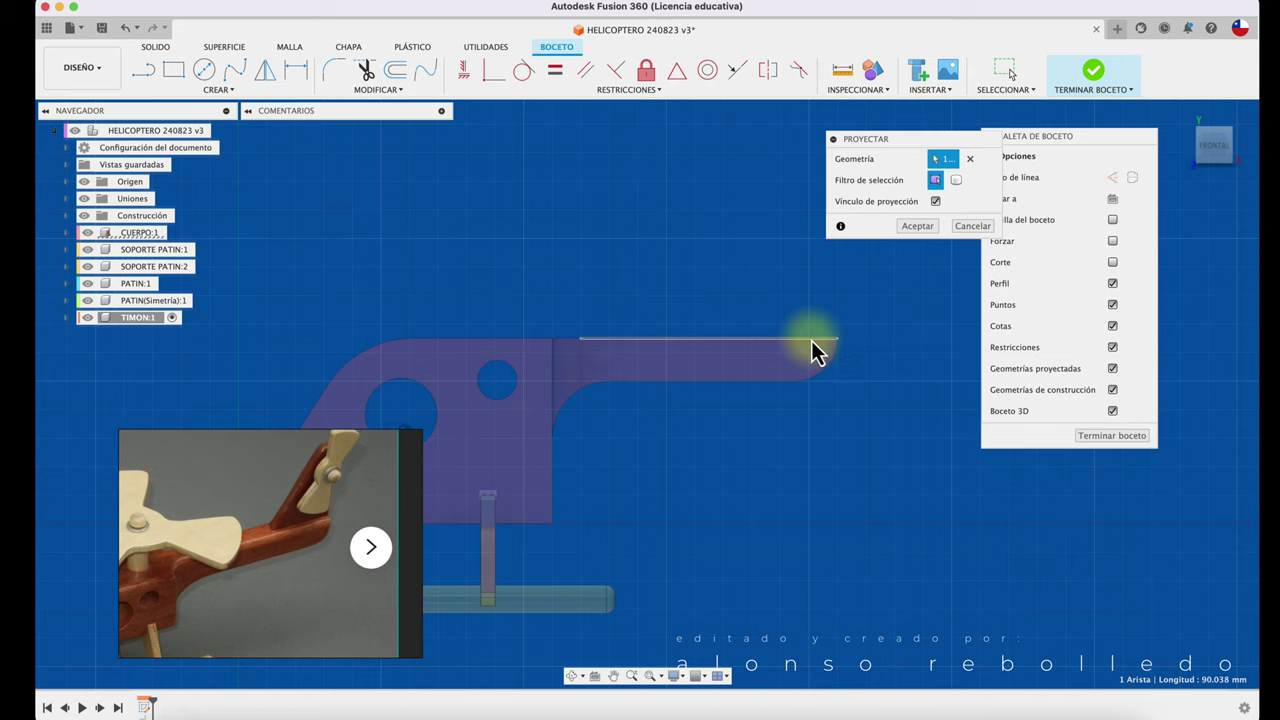
{"action": "left_click", "coordinate": [928, 228]}
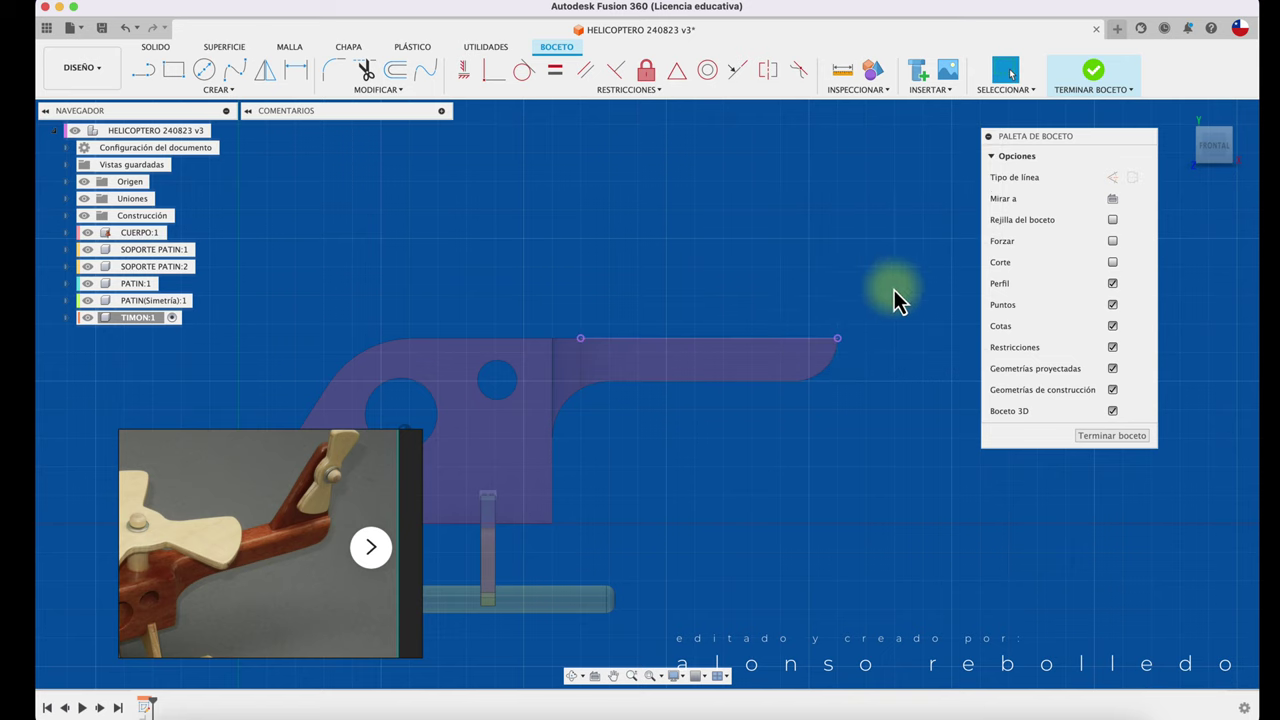
- Draw the rudder's vertical and slanted edges from the boom end, then finish the sketch
{"action": "key", "text": "l"}
{"action": "left_click", "coordinate": [838, 339]}
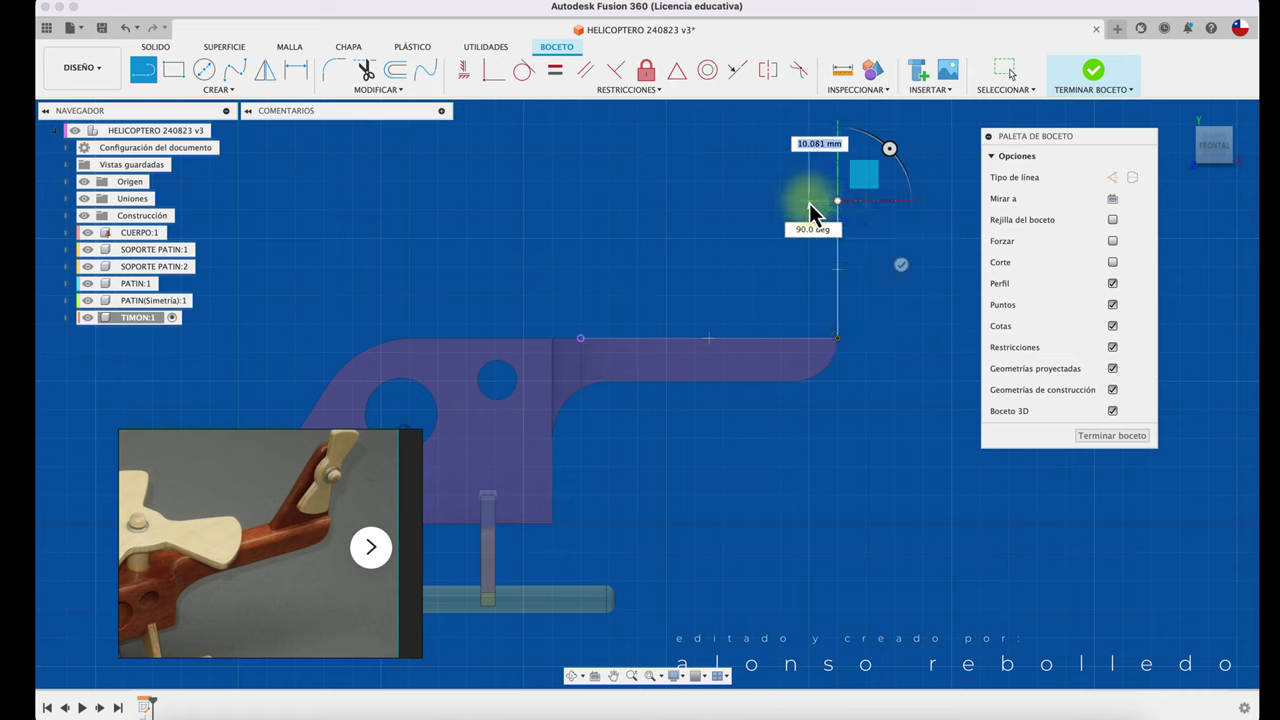
{"action": "left_click", "coordinate": [809, 202]}
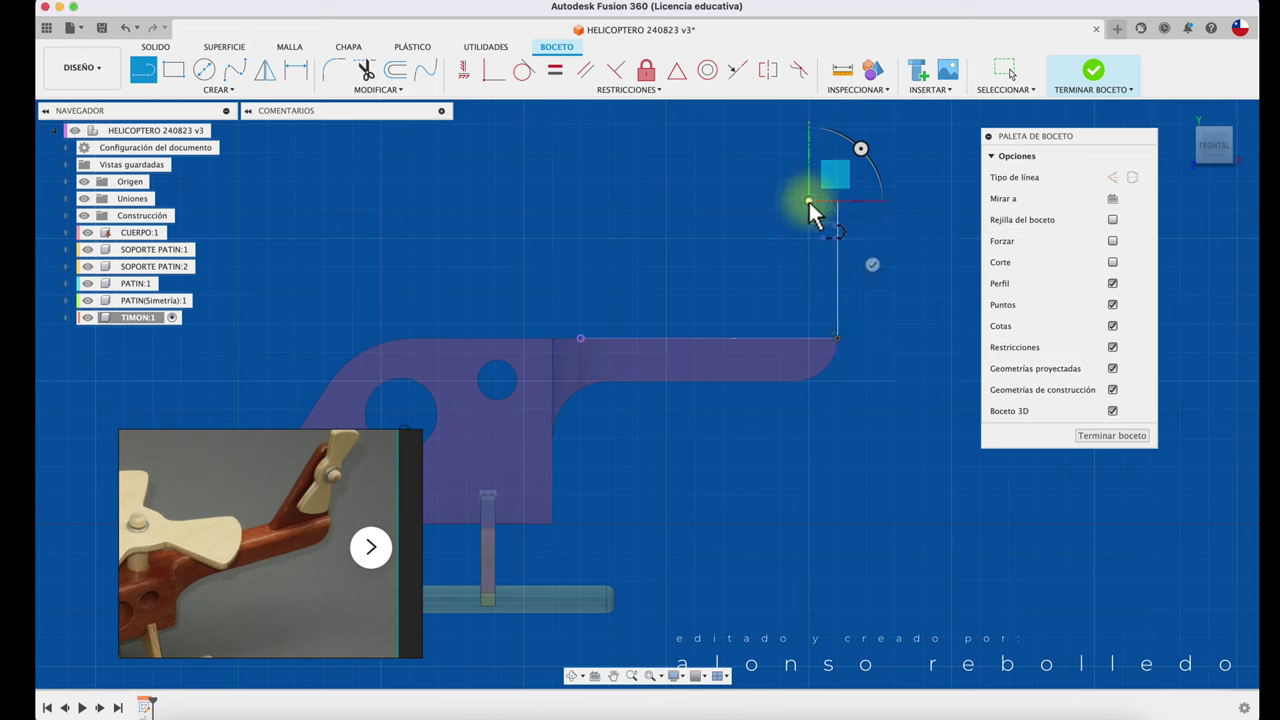
{"action": "left_click", "coordinate": [730, 340]}
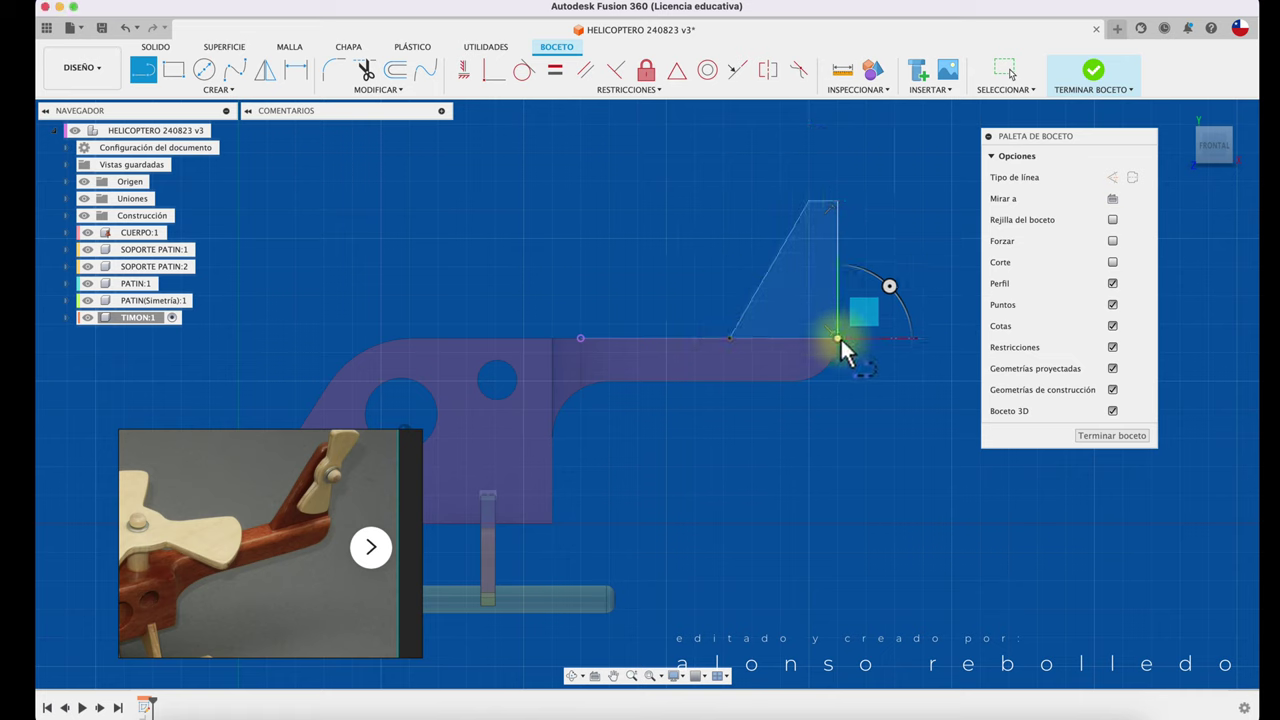
{"action": "key", "text": "Escape"}
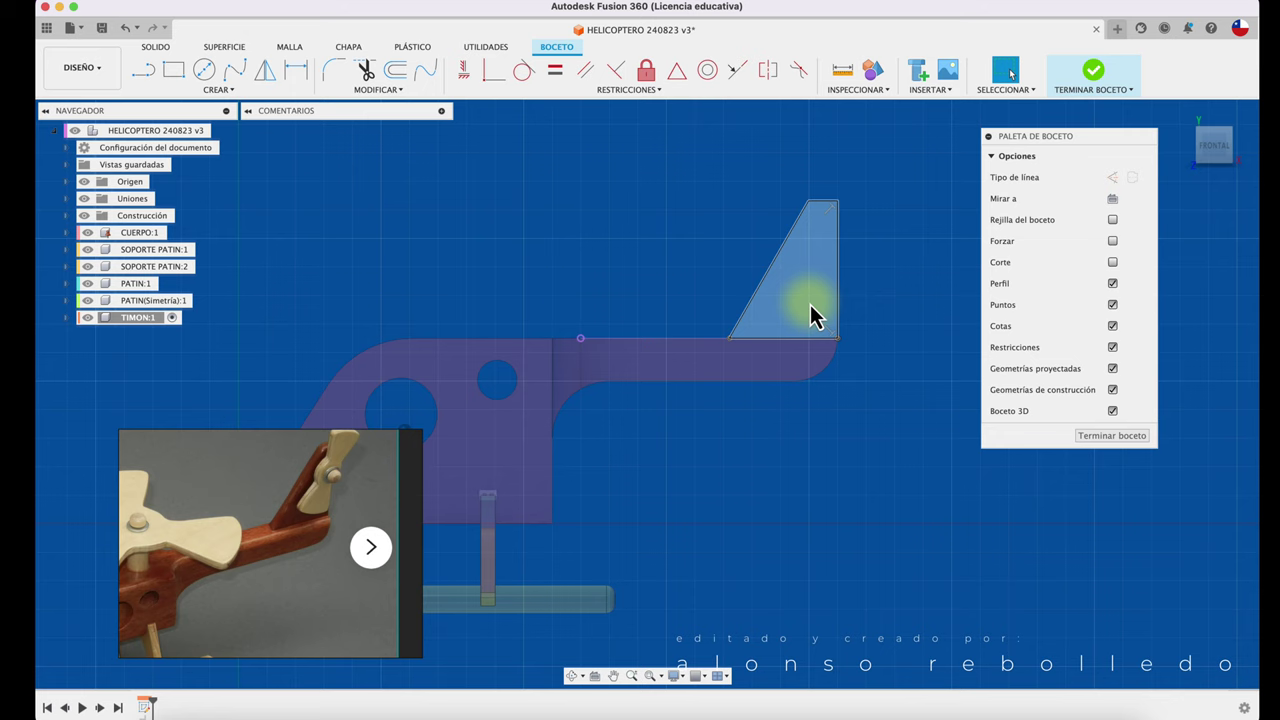
{"action": "left_click", "coordinate": [1093, 80]}
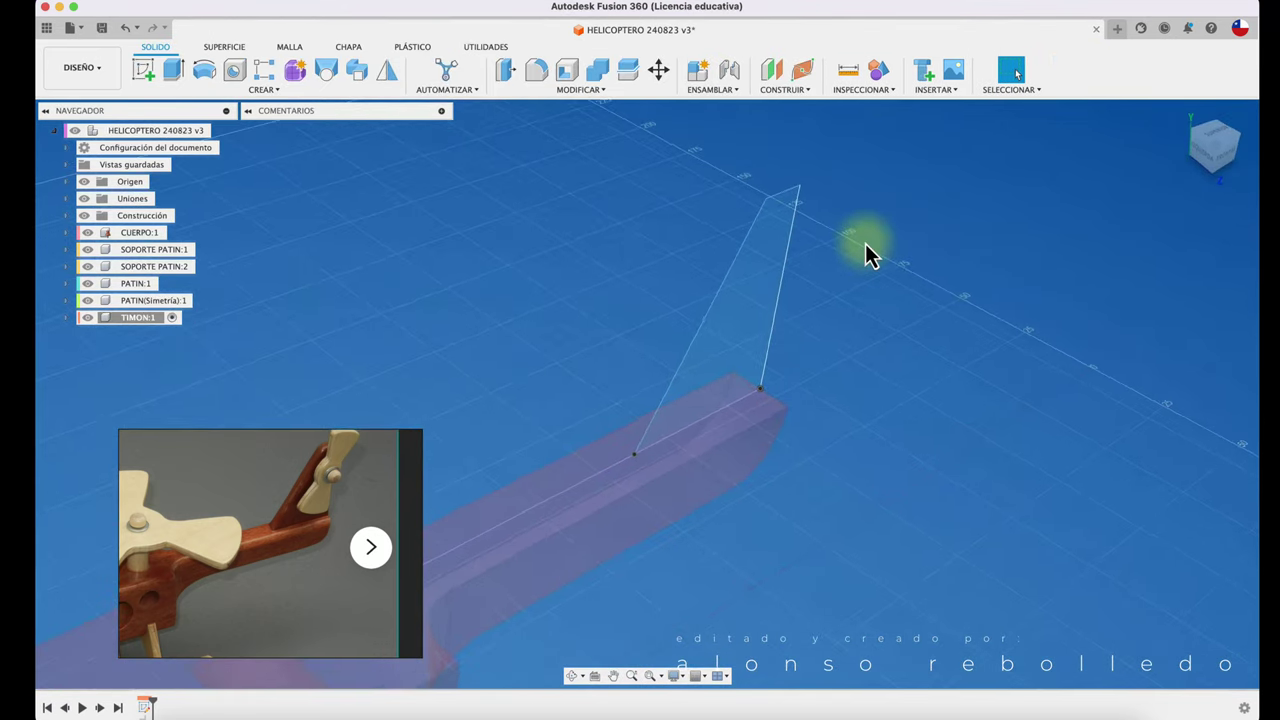
- Extrude the rudder profile symmetrically, total width 8.209 mm, into a thin solid fin
{"action": "key", "text": "e"}
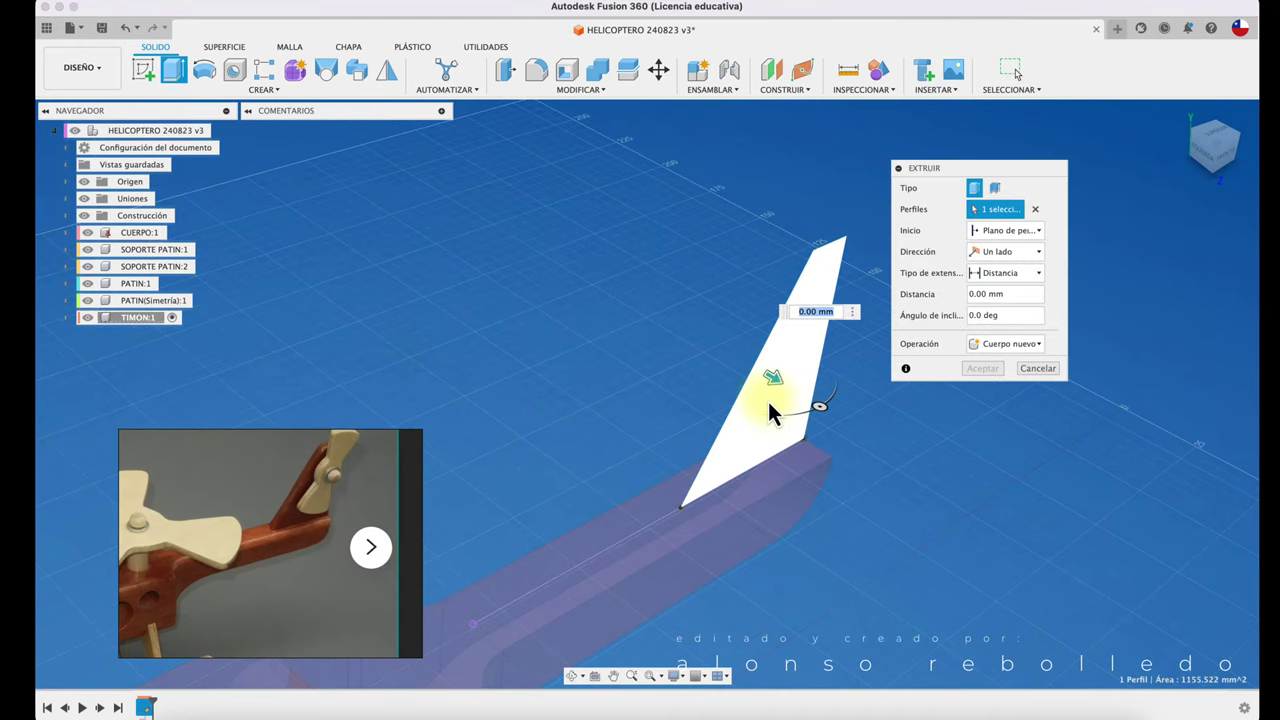
{"action": "left_click_drag", "start_coordinate": [781, 385], "coordinate": [814, 401]}
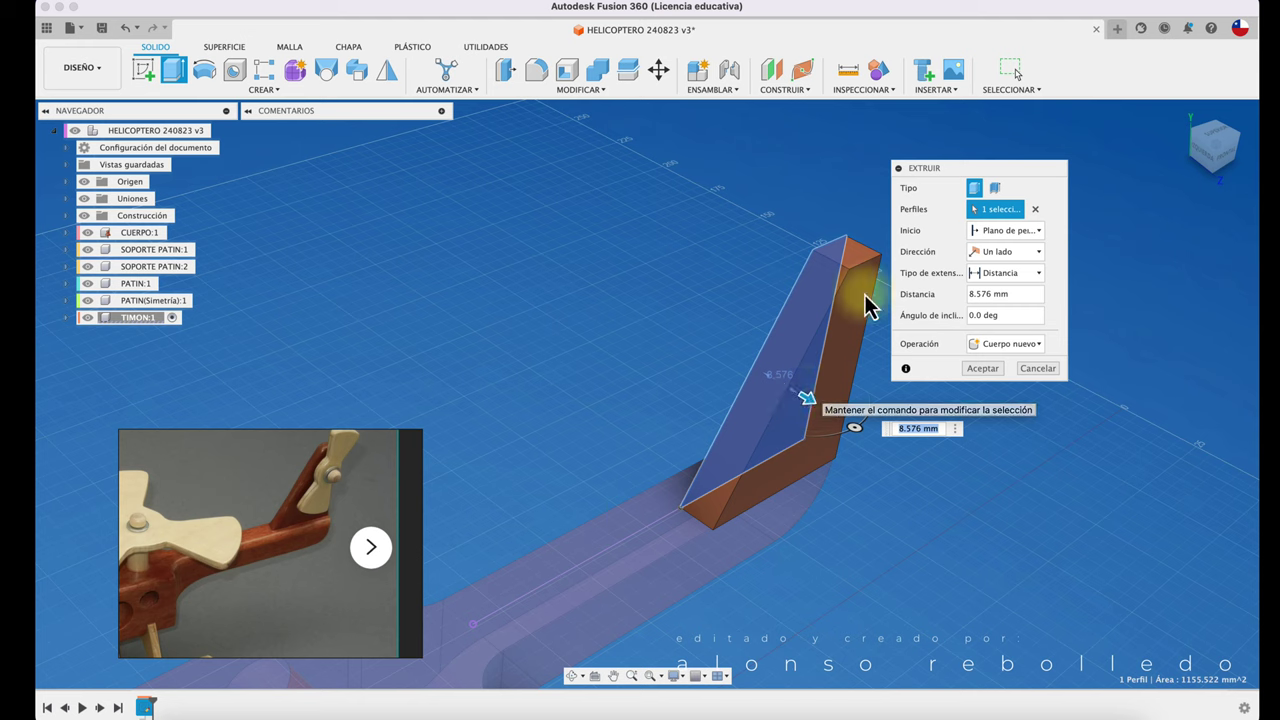
{"action": "left_click", "coordinate": [1036, 273]}
{"action": "left_click", "coordinate": [1032, 274]}
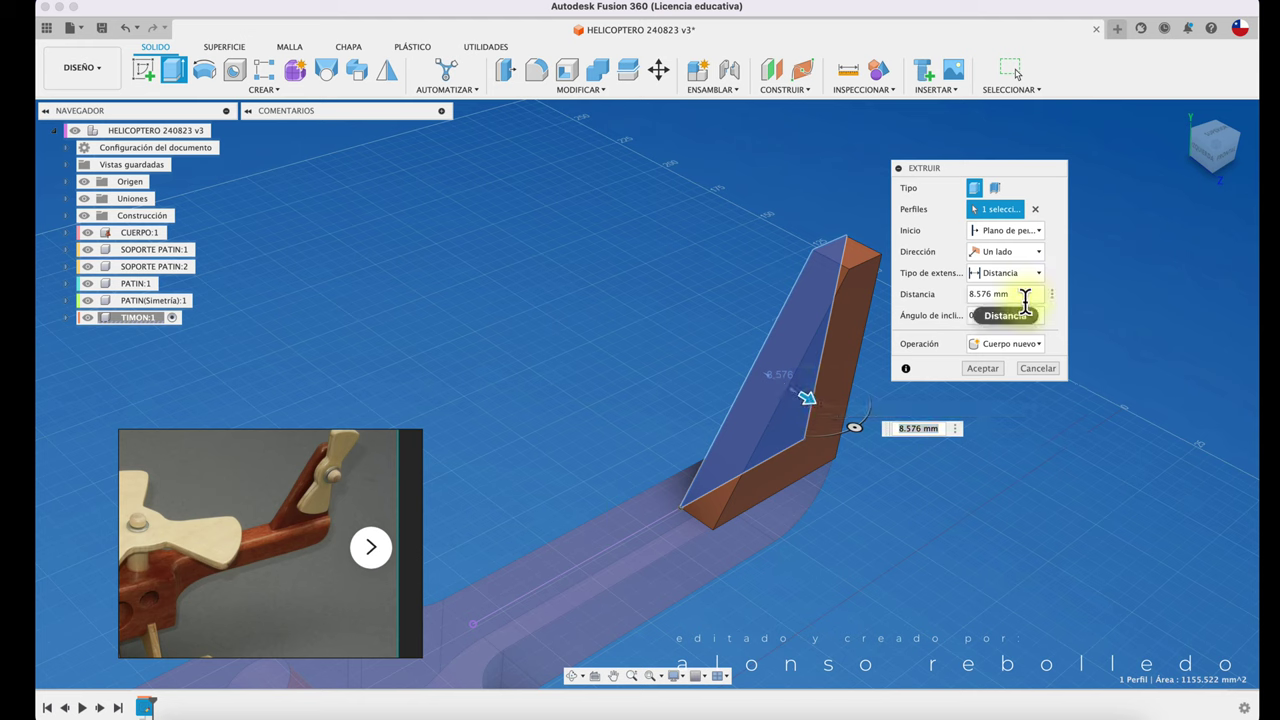
{"action": "left_click", "coordinate": [1028, 252]}
{"action": "left_click", "coordinate": [1007, 302]}
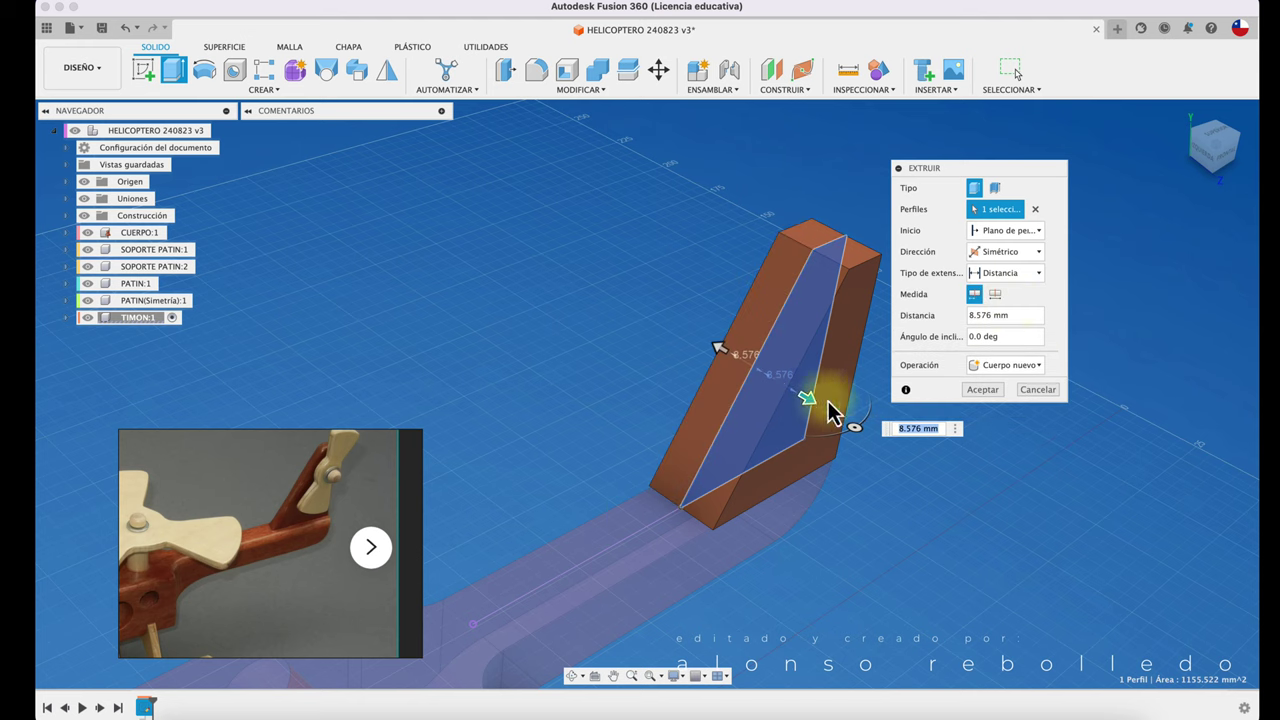
{"action": "left_click", "coordinate": [995, 296]}
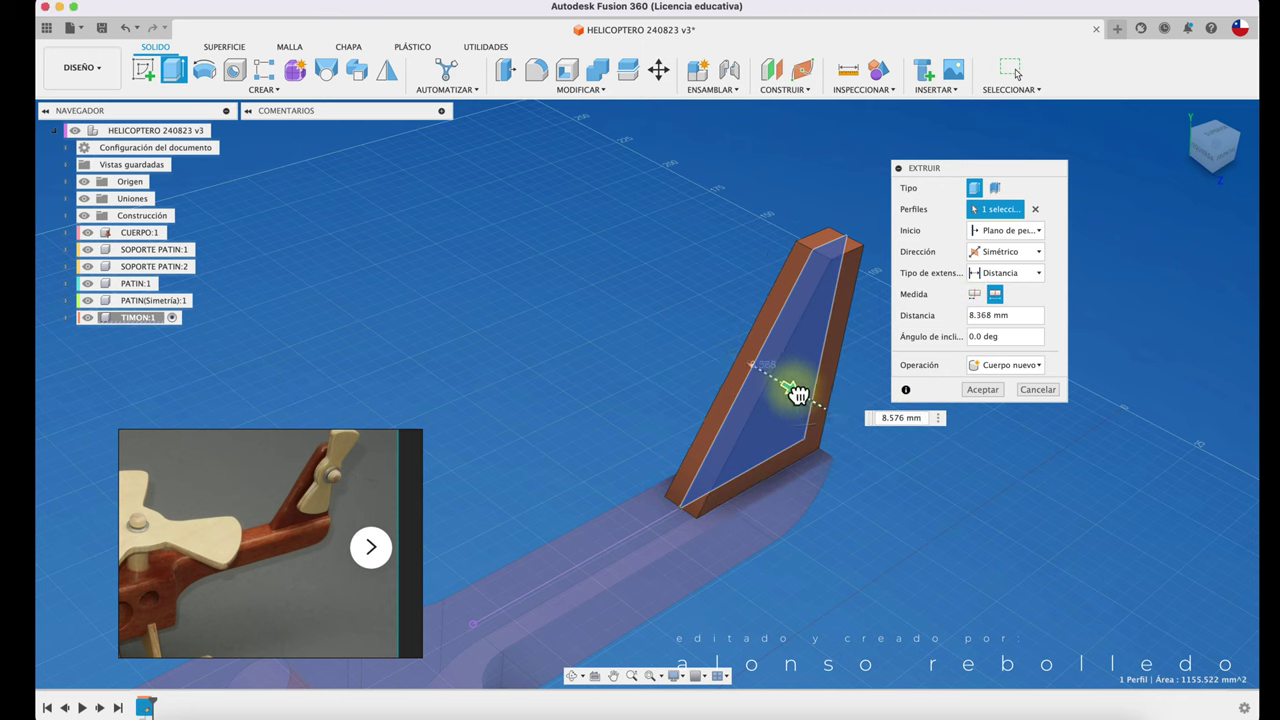
{"action": "left_click_drag", "start_coordinate": [795, 400], "coordinate": [800, 393]}
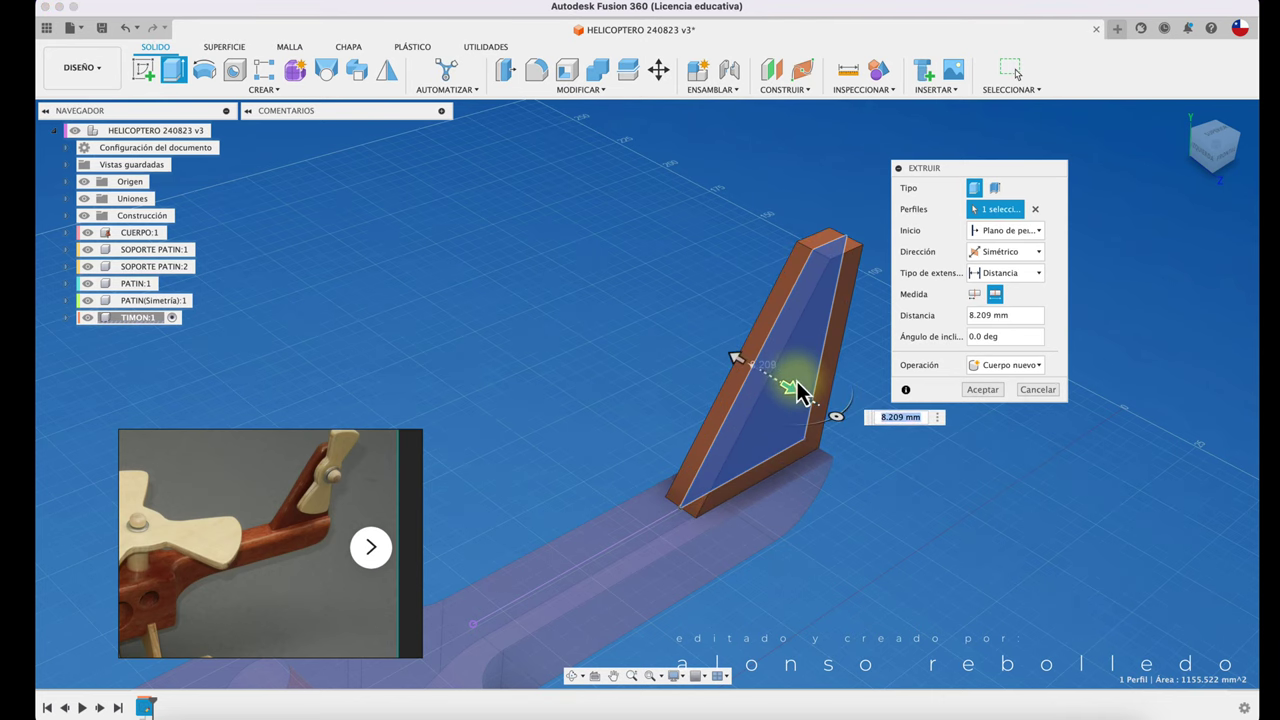
{"action": "left_click", "coordinate": [978, 392]}
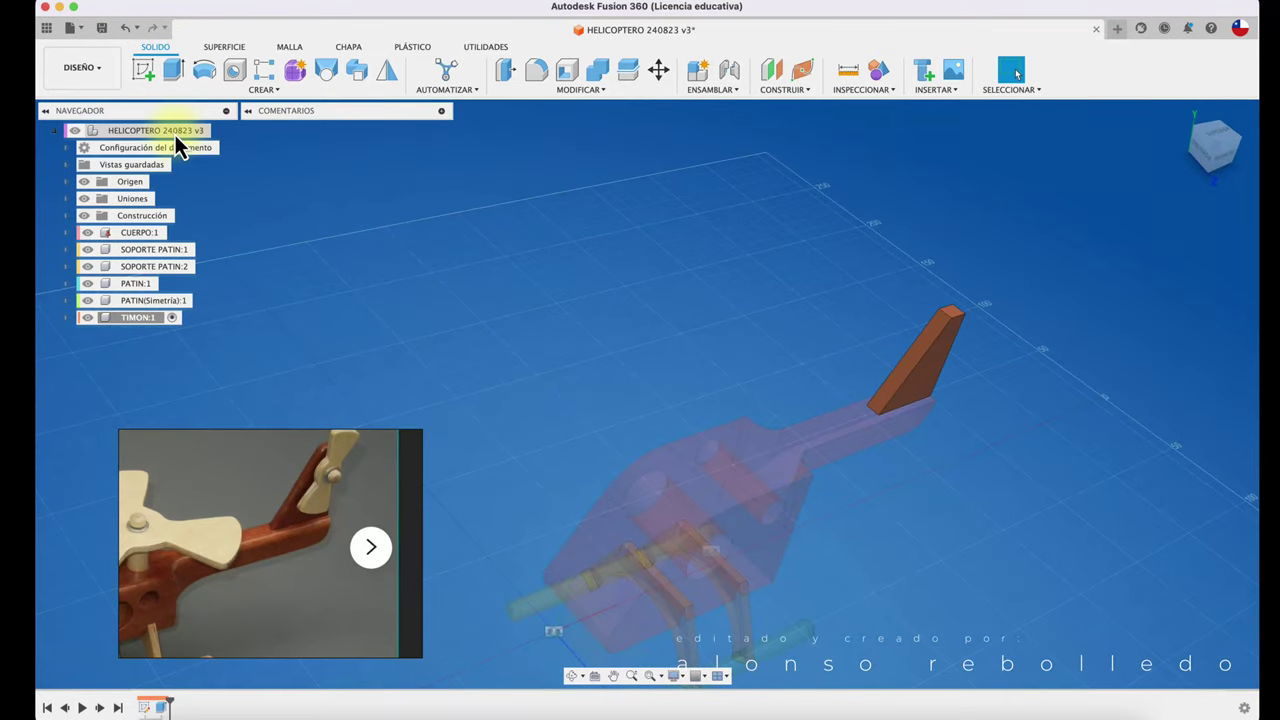
- Make the top-level helicopter assembly active and view the fin broadside
{"action": "double_click", "coordinate": [176, 131]}
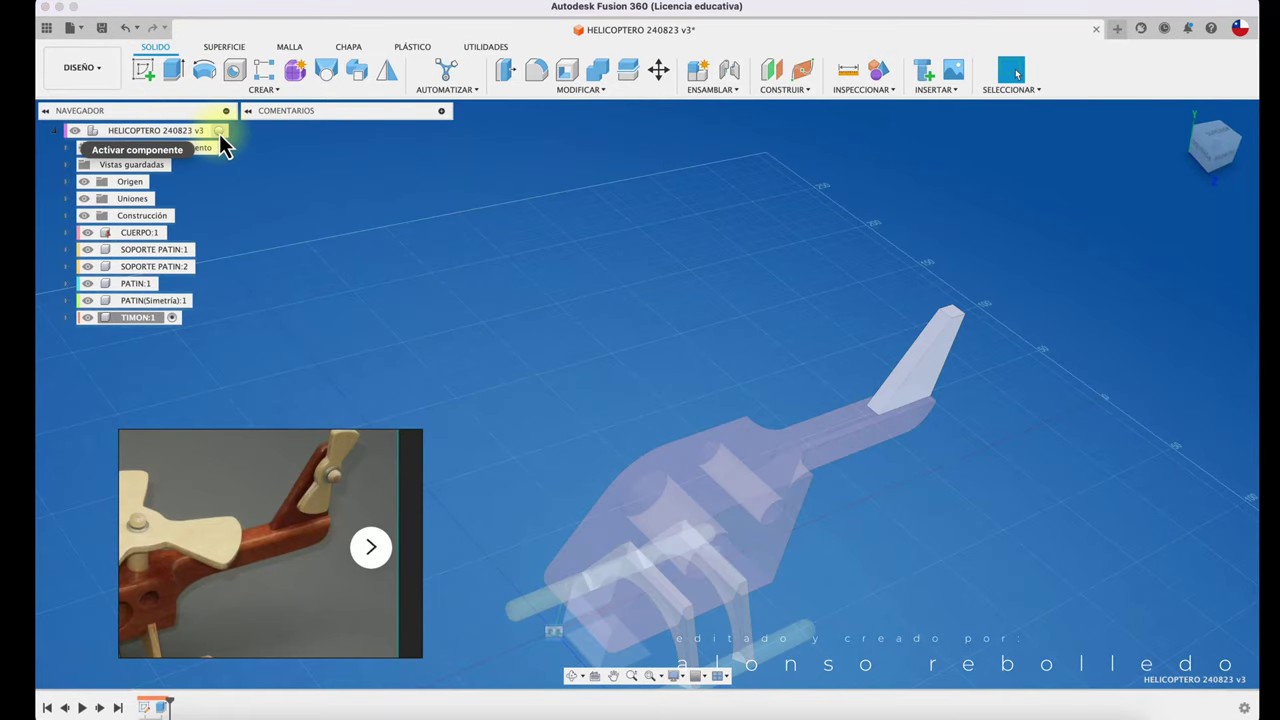
{"action": "left_click", "coordinate": [219, 131]}
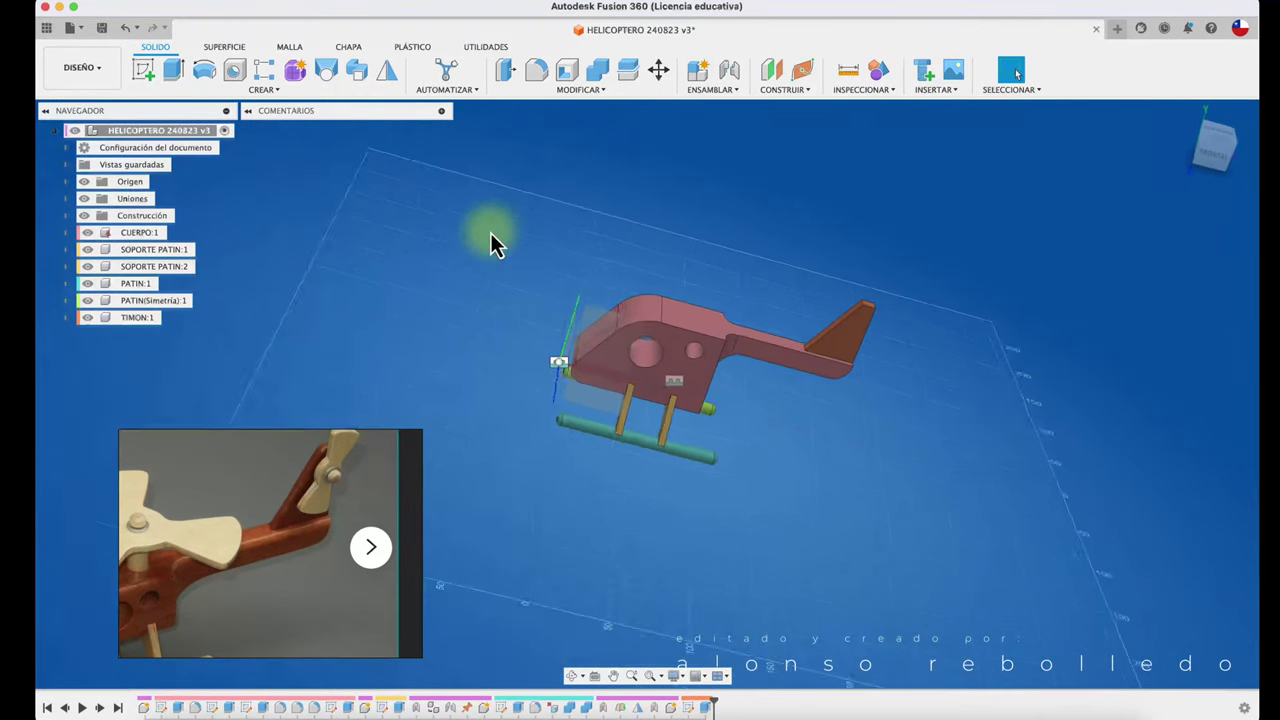
{"action": "scroll", "coordinate": [700, 320], "scroll_direction": "up", "scroll_amount": 5}
{"action": "scroll", "coordinate": [780, 400], "scroll_direction": "up", "scroll_amount": 3}
{"action": "middle_click_drag", "start_coordinate": [826, 431], "coordinate": [733, 295], "text": "shift"}
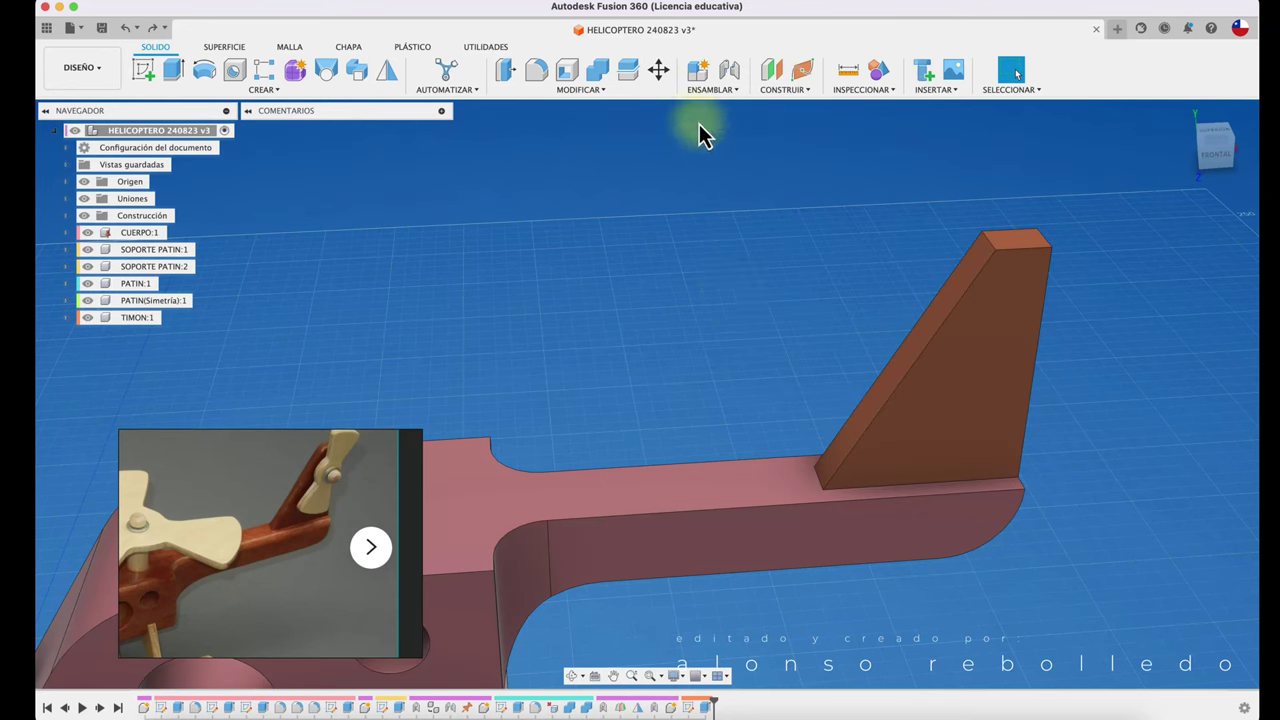
- Join the TIMON rudder rigidly to the CUERPO body with an as-built joint
{"action": "left_click", "coordinate": [716, 90]}
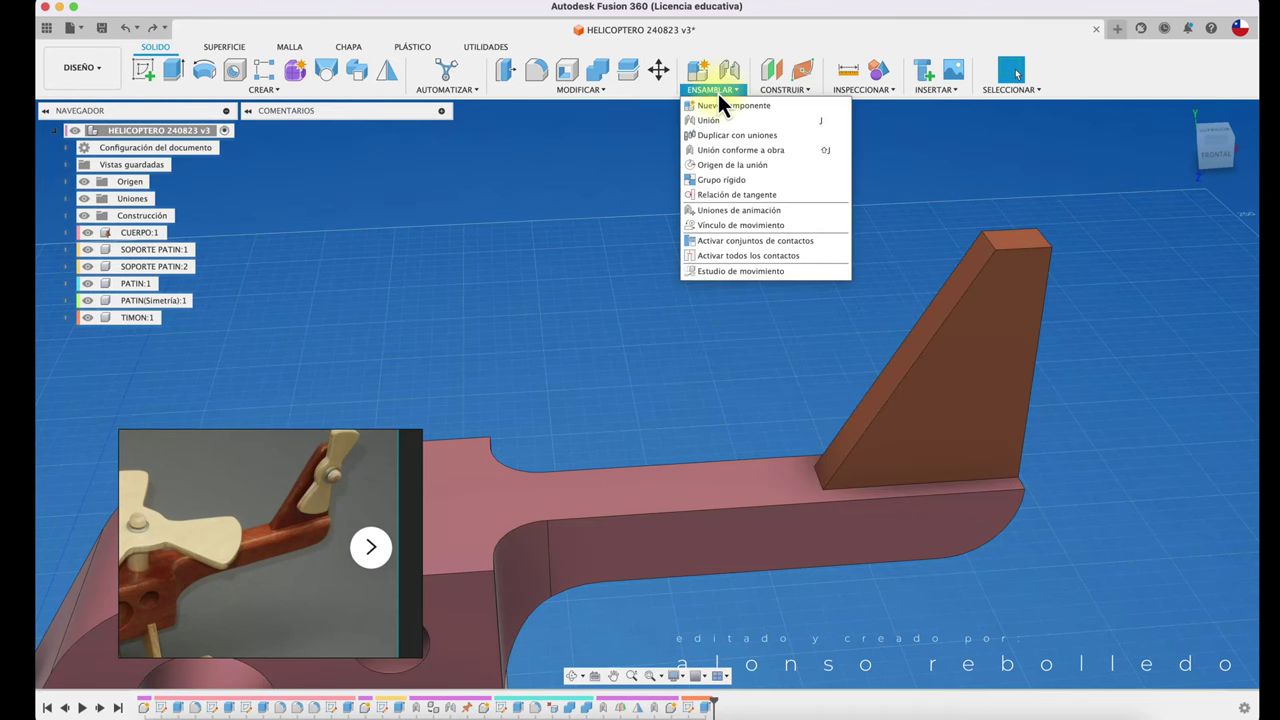
{"action": "left_click", "coordinate": [750, 150]}
{"action": "left_click", "coordinate": [982, 452]}
{"action": "left_click", "coordinate": [726, 503]}
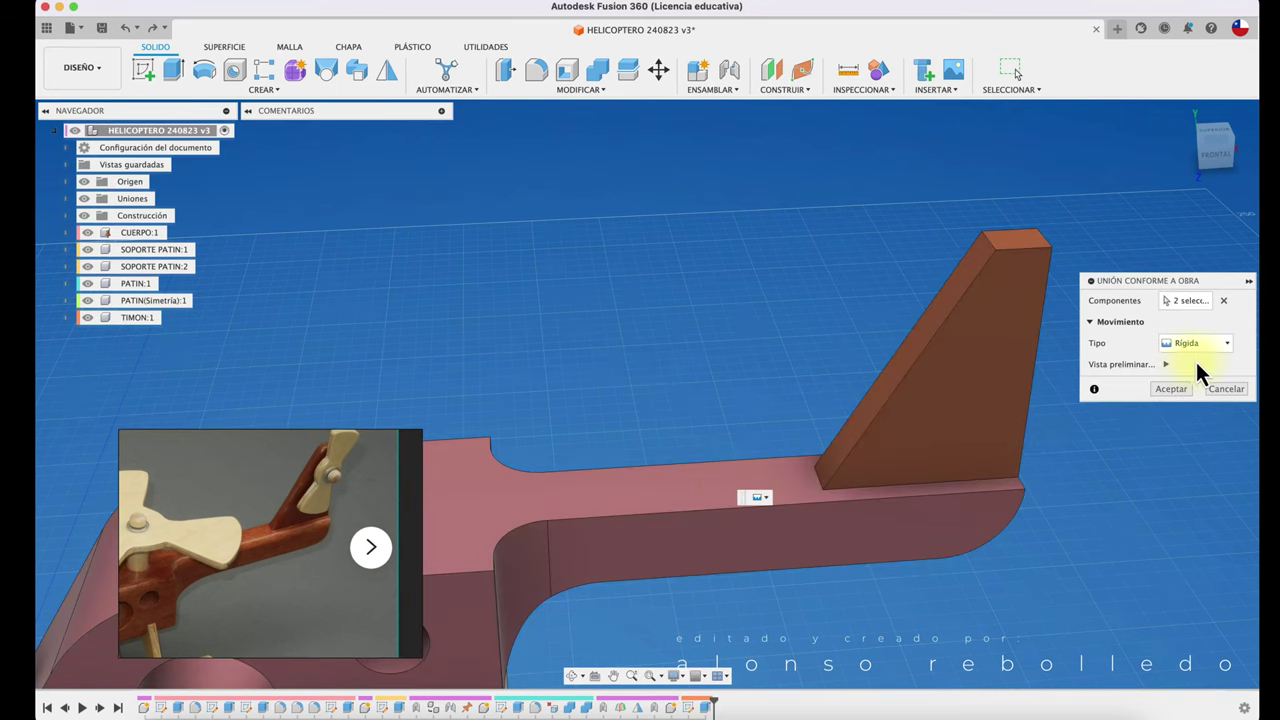
{"action": "left_click", "coordinate": [1165, 365]}
{"action": "left_click", "coordinate": [1173, 395]}
{"action": "scroll", "coordinate": [759, 325], "scroll_direction": "down", "scroll_amount": 5}
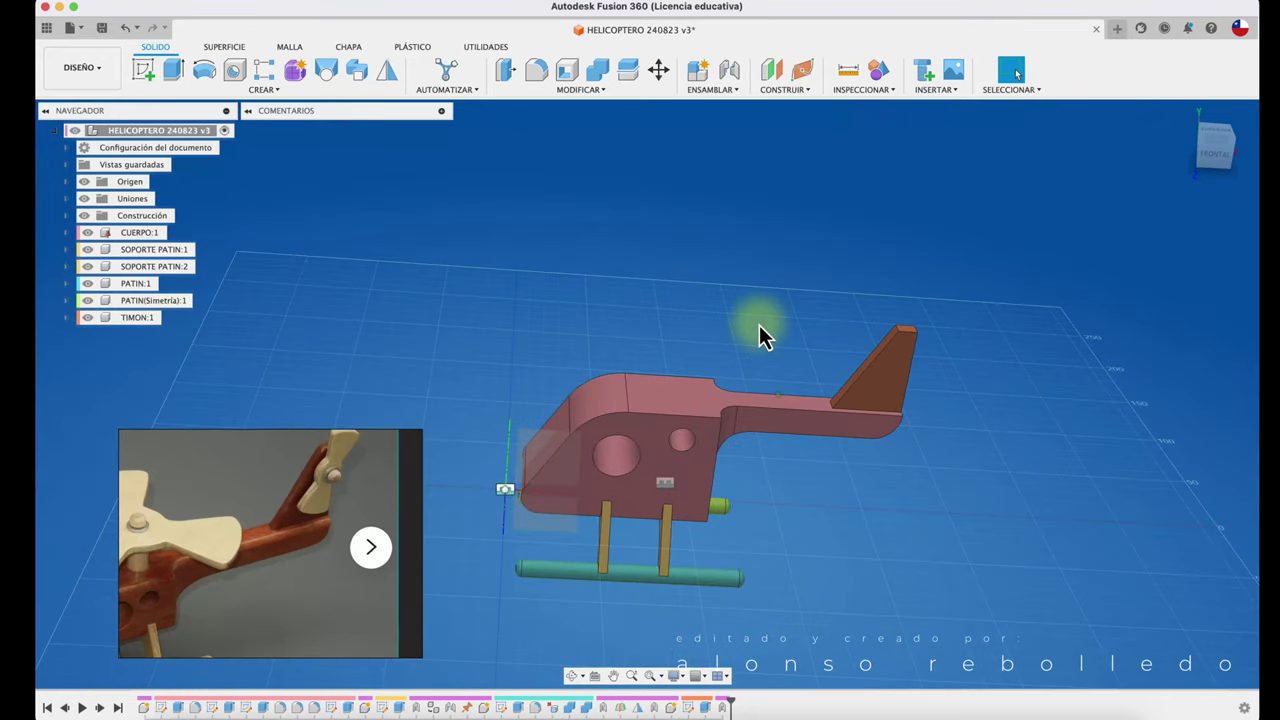
{"action": "scroll", "coordinate": [790, 315], "scroll_direction": "up", "scroll_amount": 5}
{"action": "scroll", "coordinate": [808, 305], "scroll_direction": "up", "scroll_amount": 5}
{"action": "scroll", "coordinate": [628, 371], "scroll_direction": "up", "scroll_amount": 3}
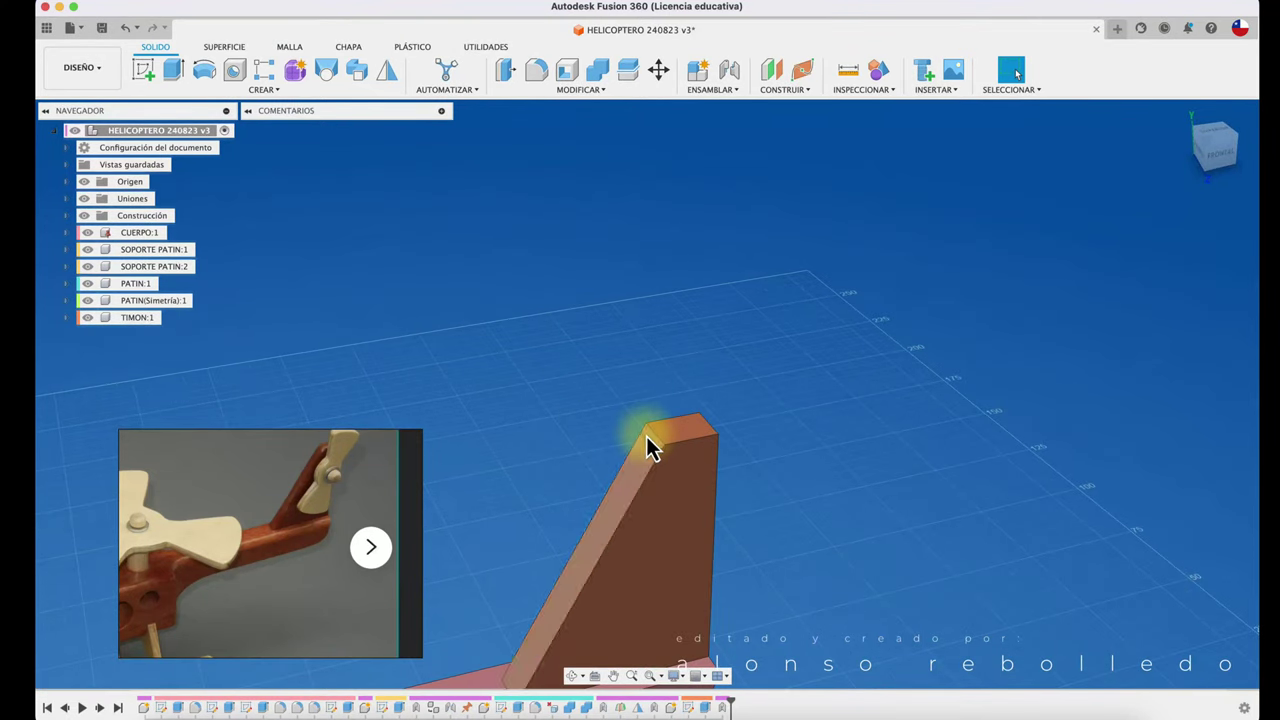
- Fillet the TIMON fin's top edge with a 10 mm radius
{"action": "left_click", "coordinate": [538, 71]}
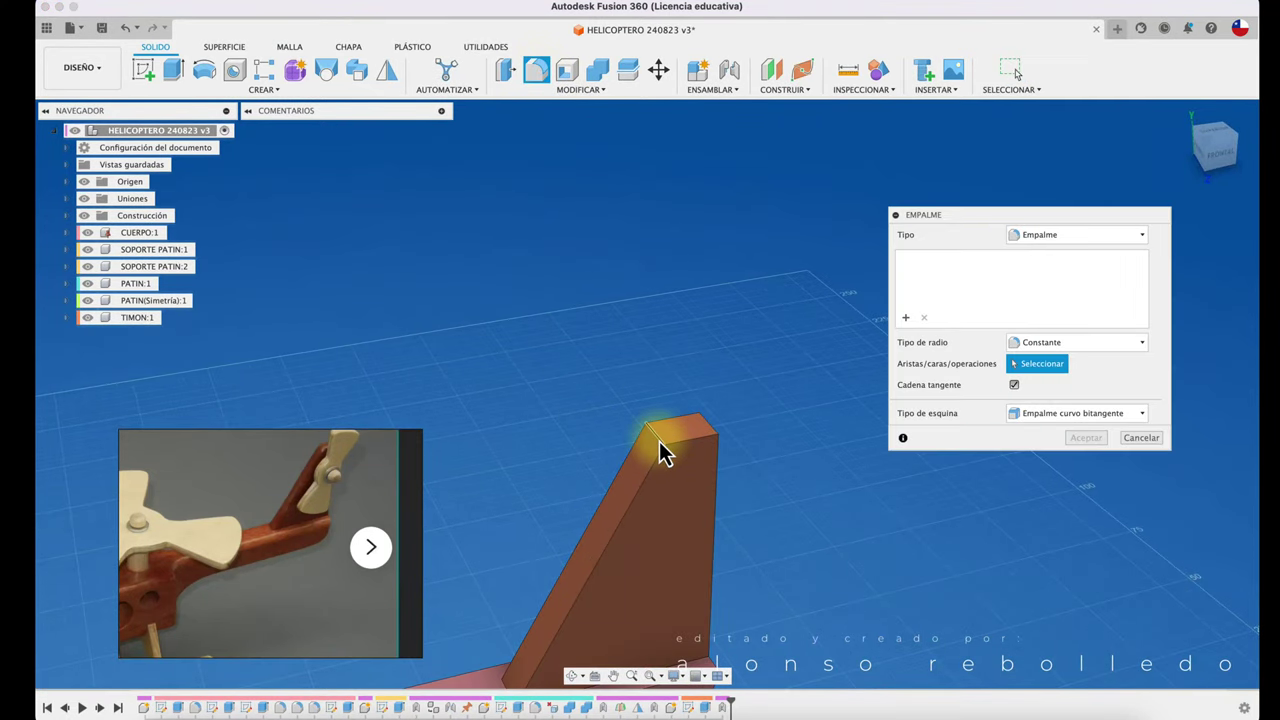
{"action": "left_click", "coordinate": [657, 440]}
{"action": "left_click_drag", "start_coordinate": [657, 440], "coordinate": [660, 450]}
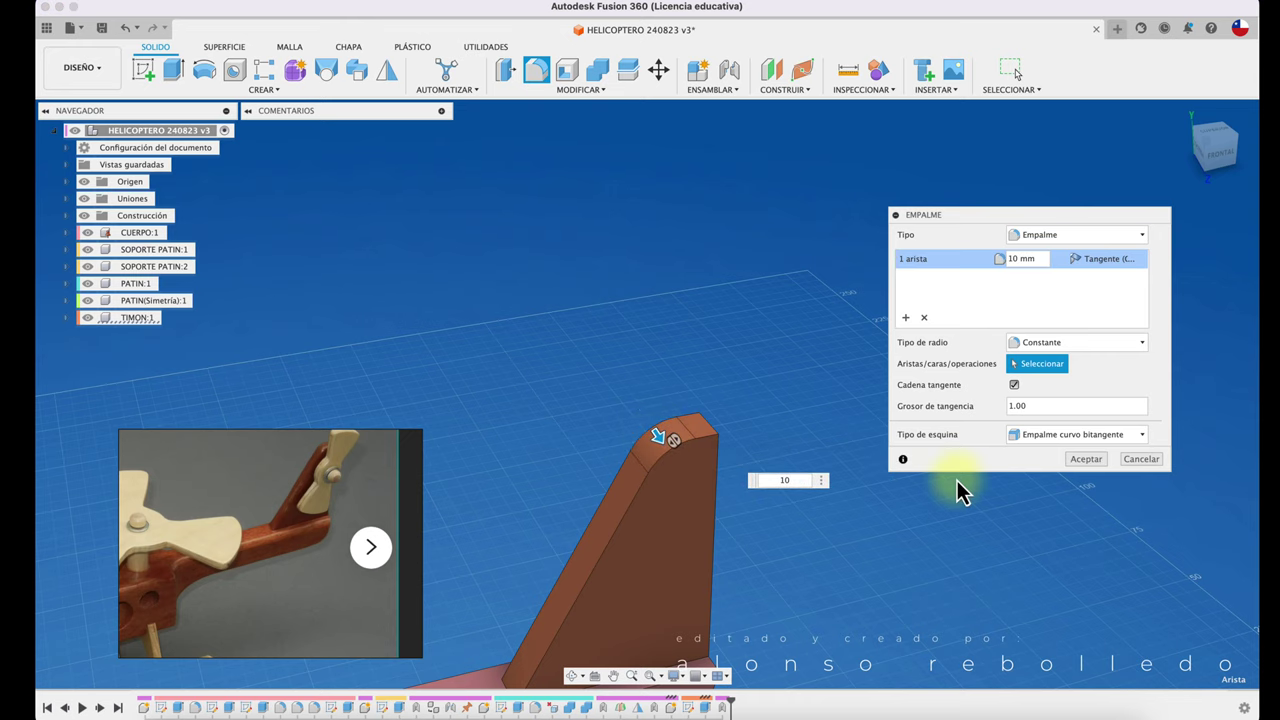
{"action": "left_click", "coordinate": [1090, 462]}
{"action": "scroll", "coordinate": [806, 391], "scroll_direction": "down", "scroll_amount": 5}
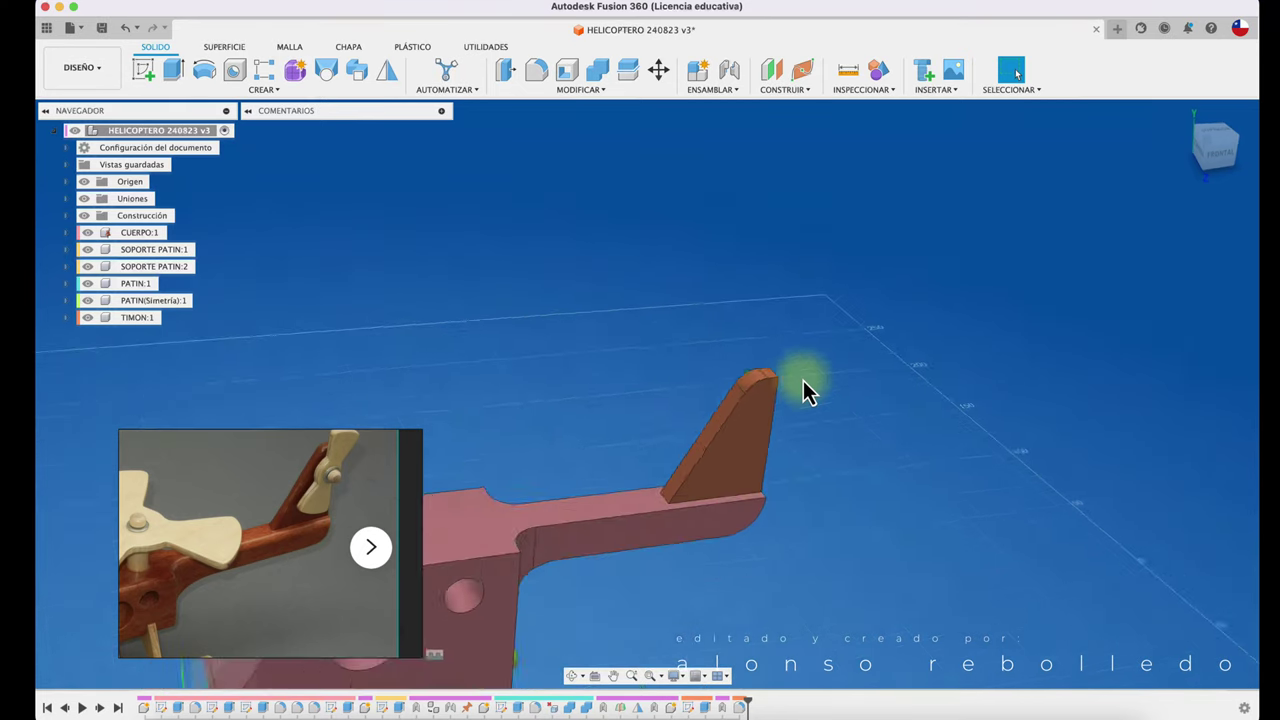
{"action": "scroll", "coordinate": [563, 477], "scroll_direction": "up", "scroll_amount": 2}
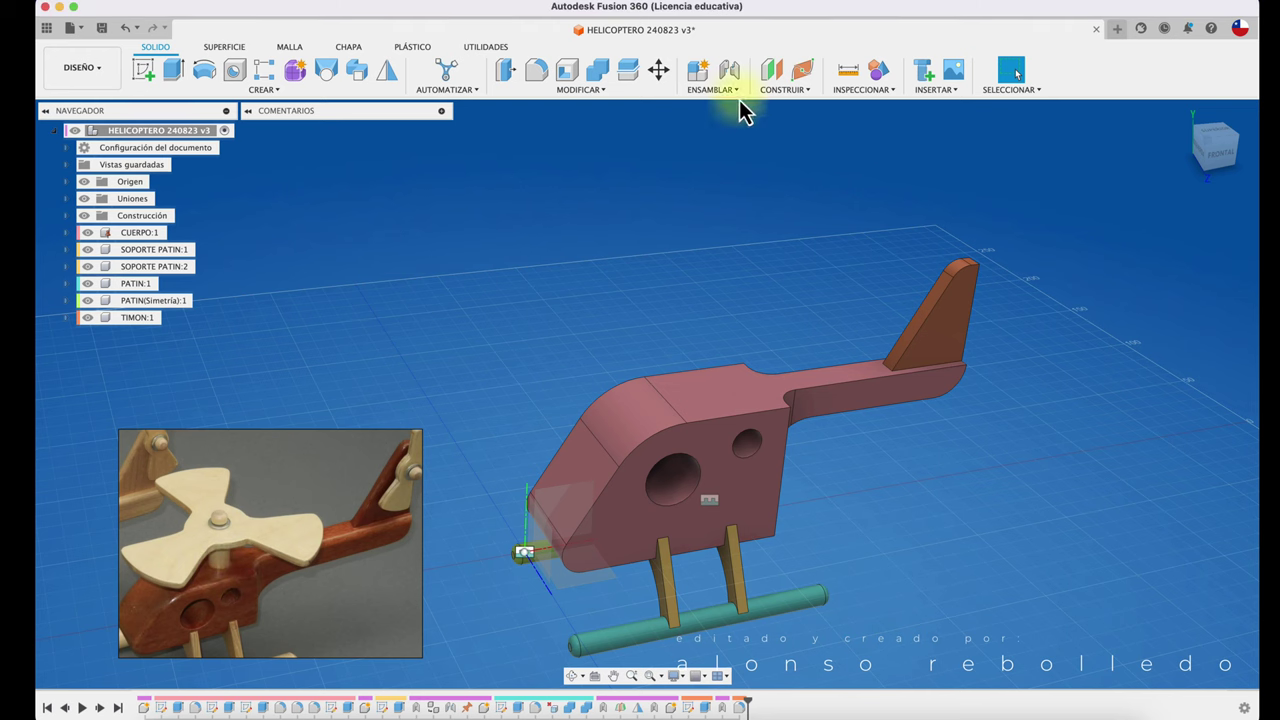
- Create a new component named EJE ROTOR
{"action": "left_click", "coordinate": [705, 86]}
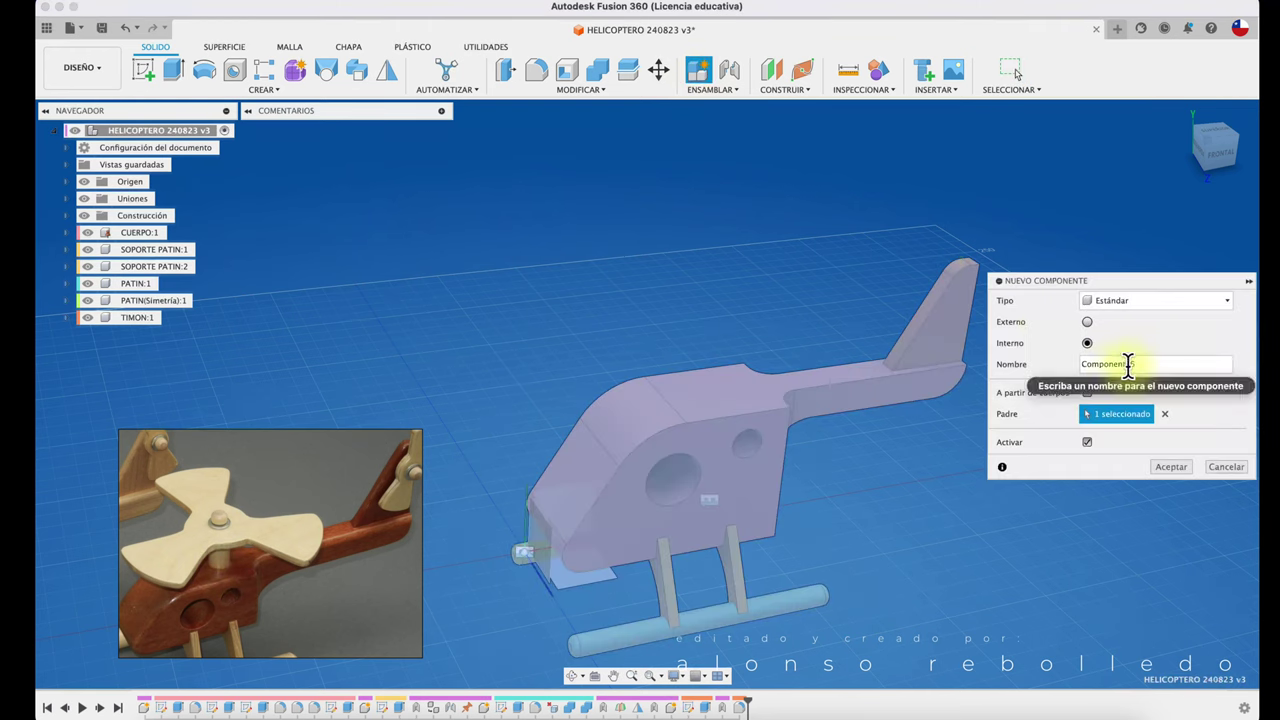
{"action": "double_click", "coordinate": [1082, 364]}
{"action": "type", "text": "EJE "}
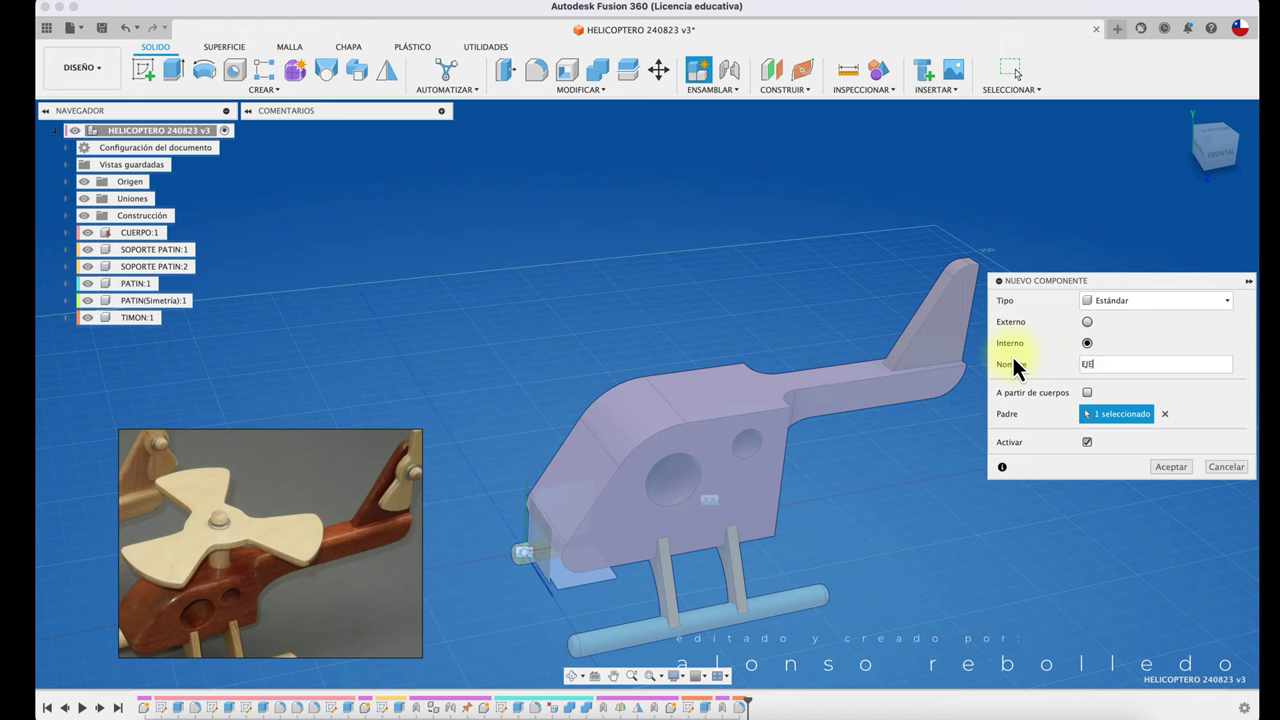
{"action": "type", "text": "ROTOR"}
{"action": "left_click", "coordinate": [1174, 467]}
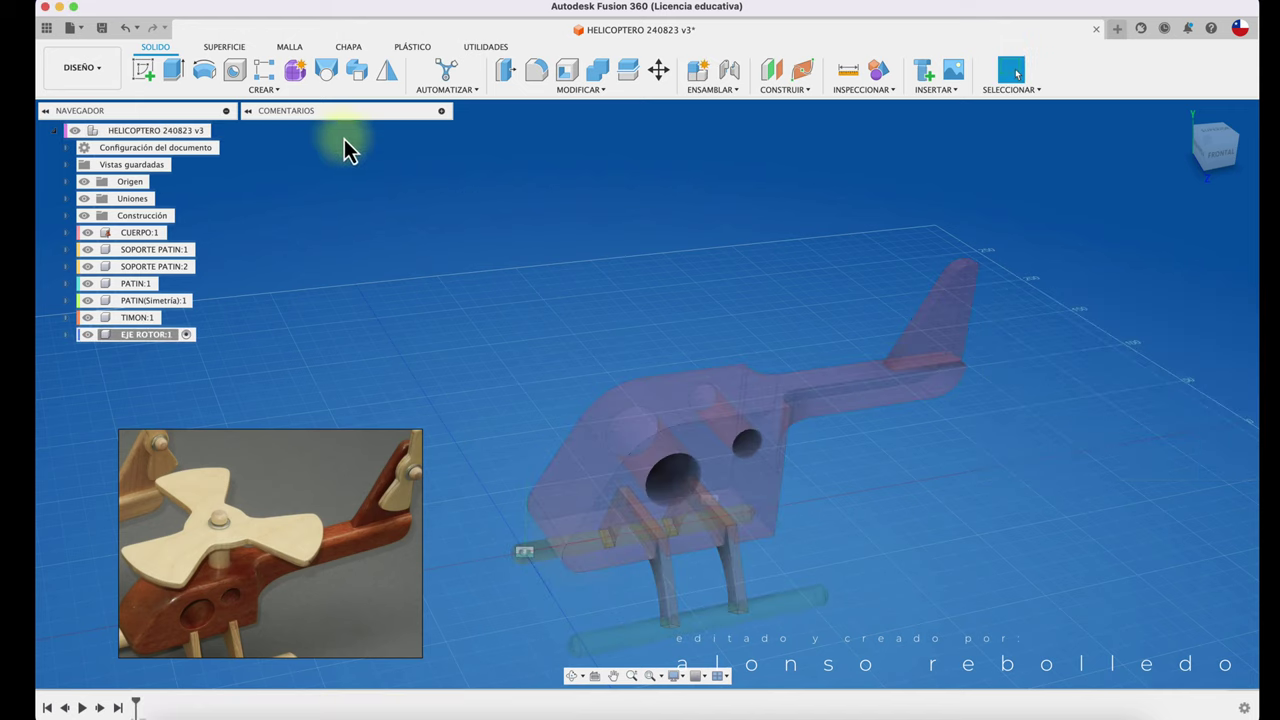
- Sketch a 15 mm diameter circle on the body's top face
{"action": "left_click", "coordinate": [147, 70]}
{"action": "left_click", "coordinate": [697, 380]}
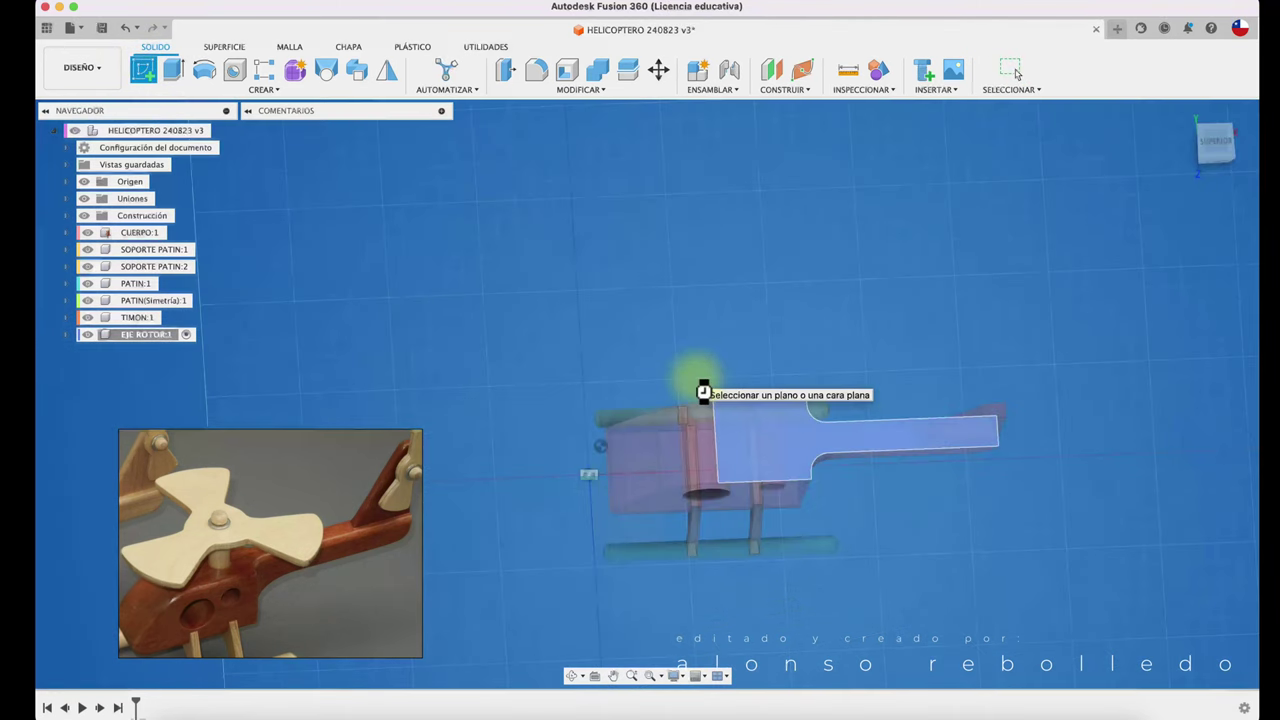
{"action": "scroll", "coordinate": [713, 415], "scroll_direction": "up", "scroll_amount": 3}
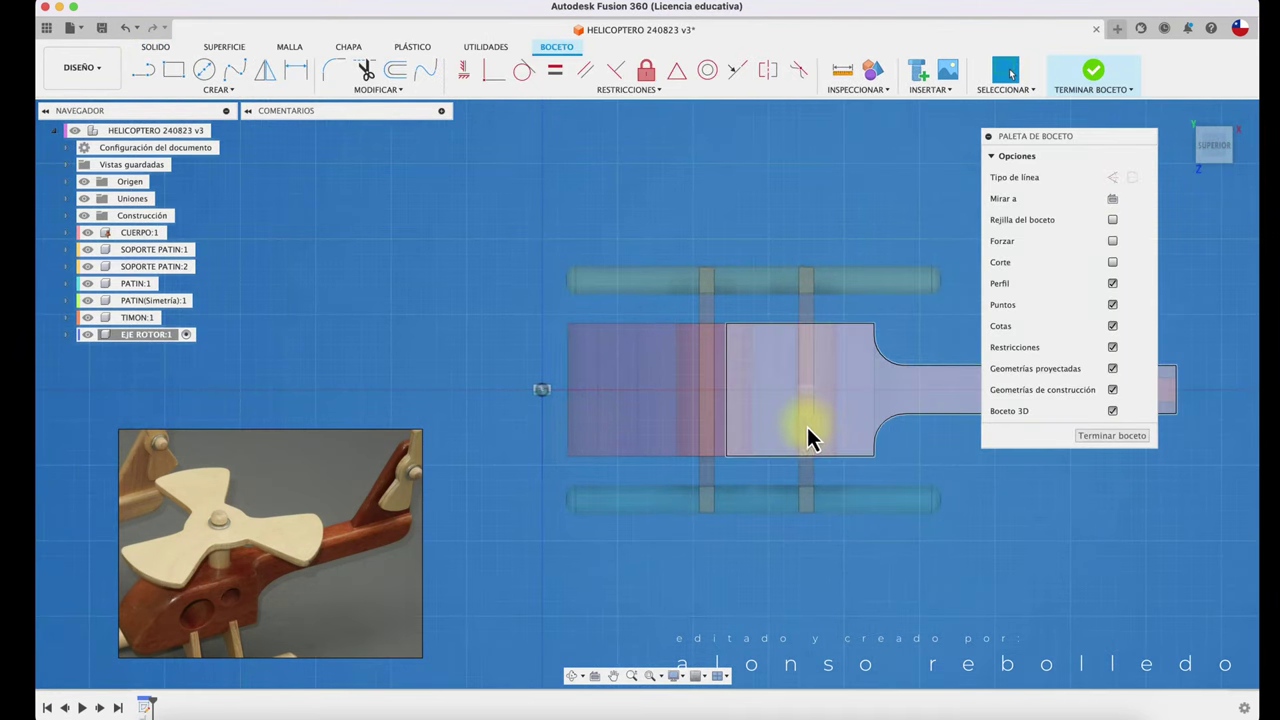
{"action": "left_click", "coordinate": [206, 70]}
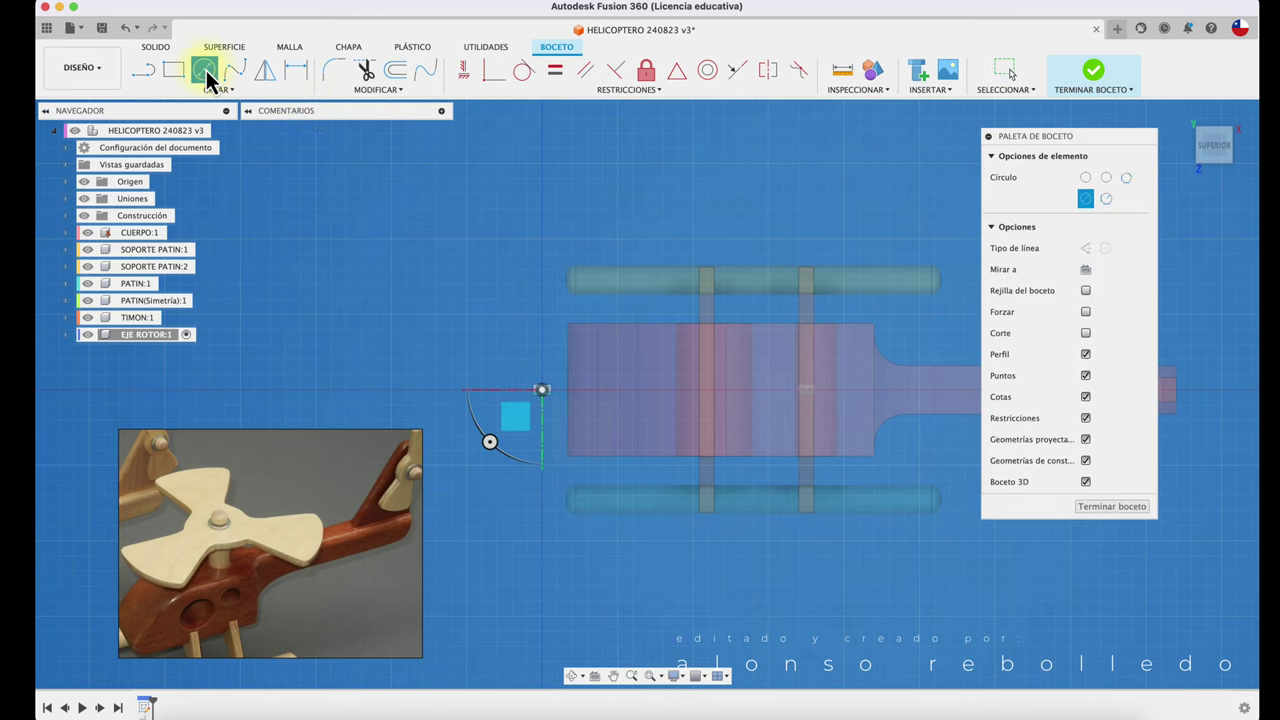
{"action": "left_click", "coordinate": [779, 389]}
{"action": "type", "text": "15"}
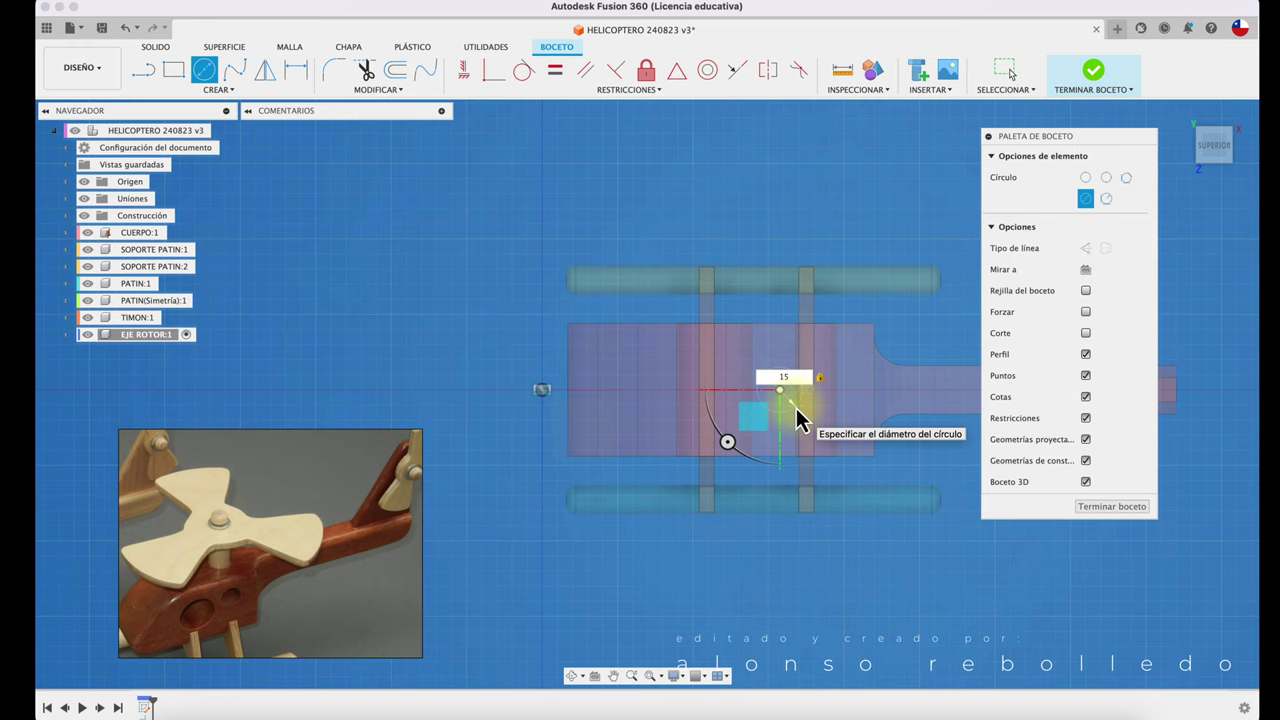
{"action": "key", "text": "Return"}
{"action": "key", "text": "Escape"}
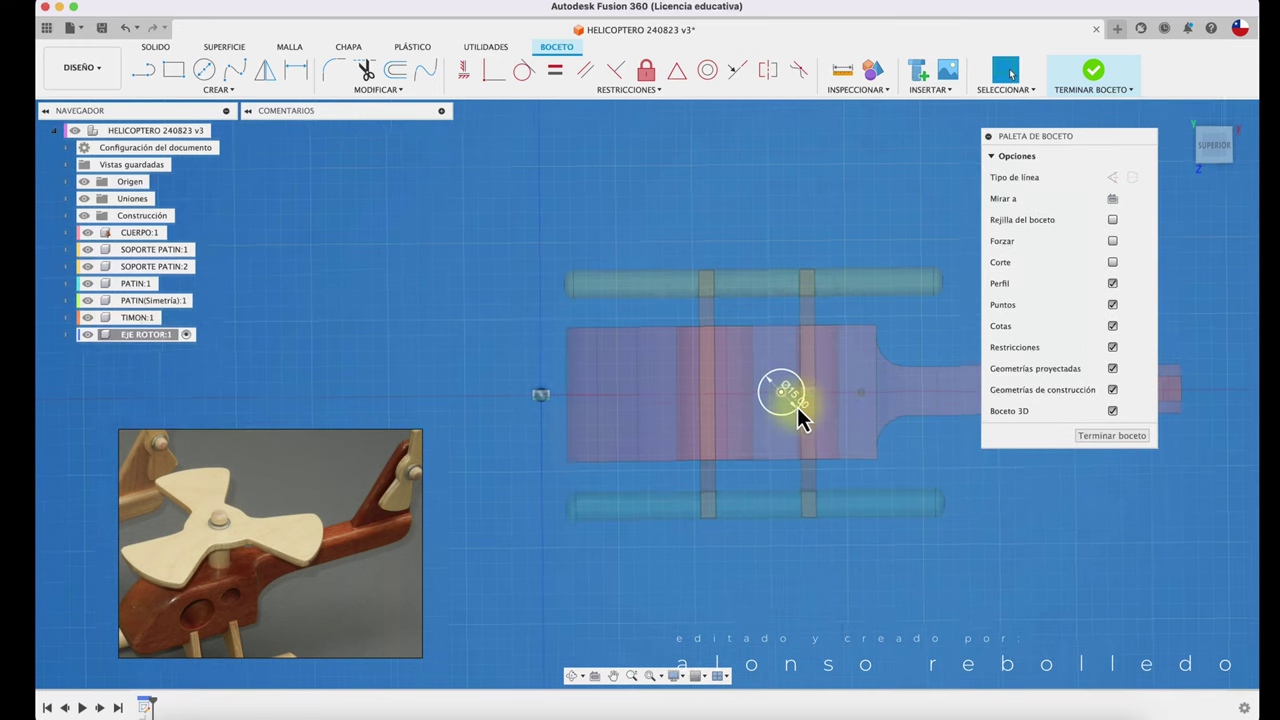
{"action": "middle_click_drag", "start_coordinate": [799, 408], "coordinate": [769, 297], "text": "shift"}
- Extrude the 15 mm circle 1 inch (25.40 mm) upward into the rotor shaft cylinder
{"action": "key", "text": "e"}
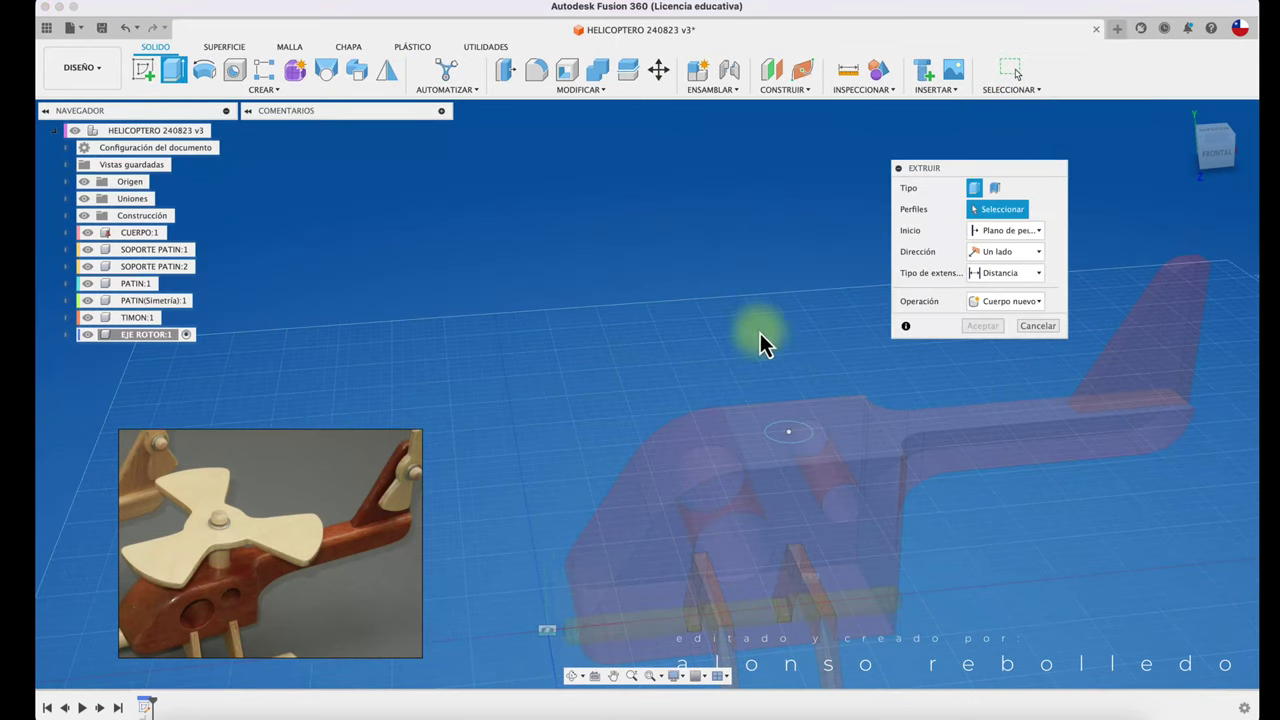
{"action": "left_click", "coordinate": [779, 432]}
{"action": "left_click_drag", "start_coordinate": [779, 432], "coordinate": [794, 356]}
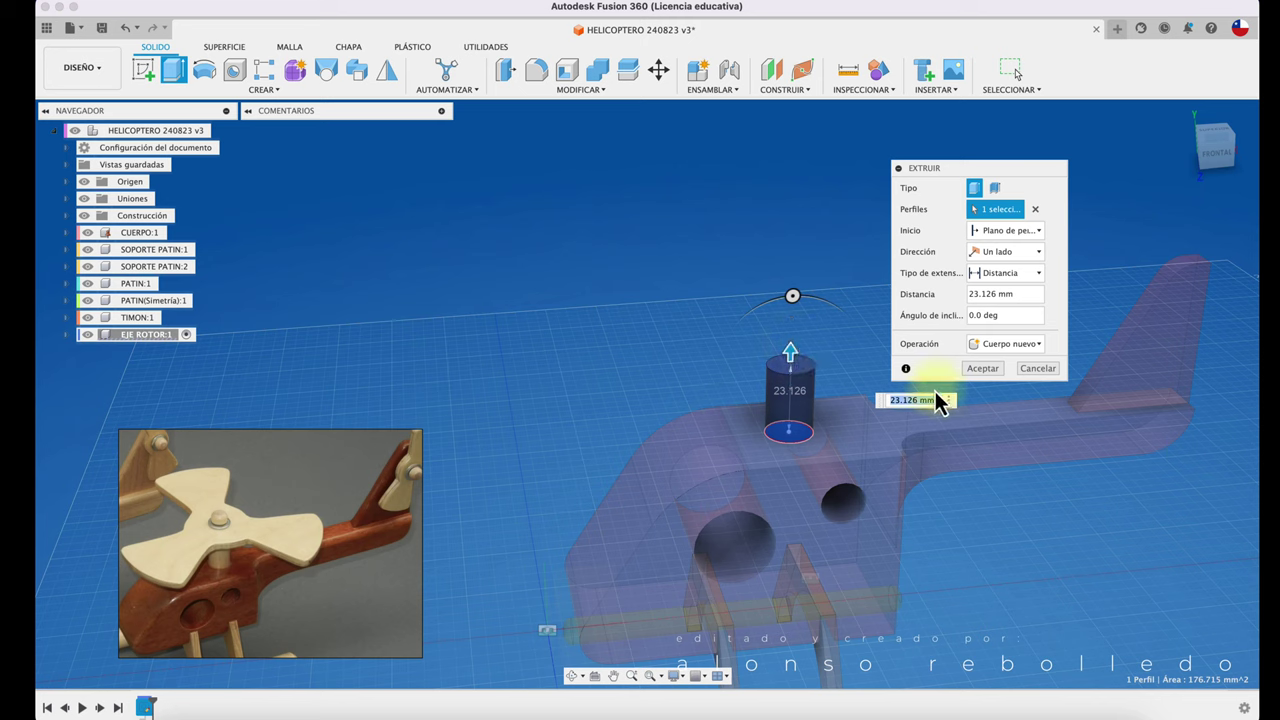
{"action": "type", "text": "1\""}
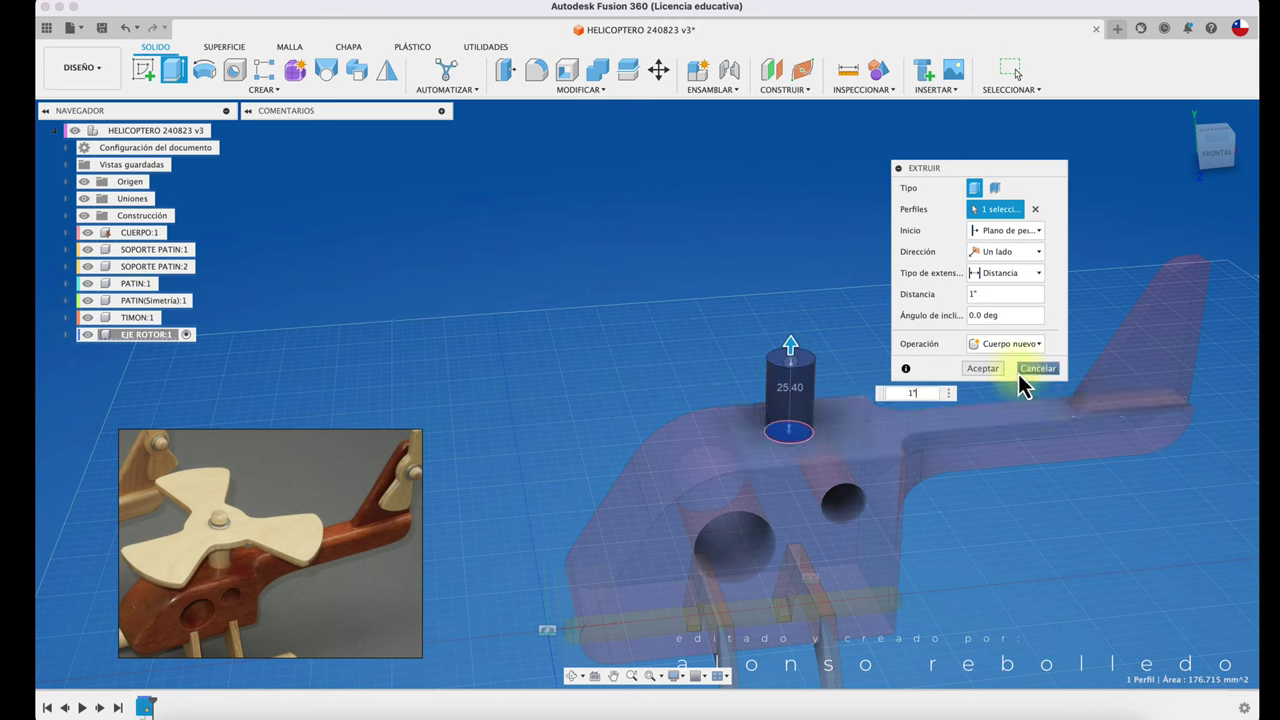
{"action": "left_click", "coordinate": [985, 375]}
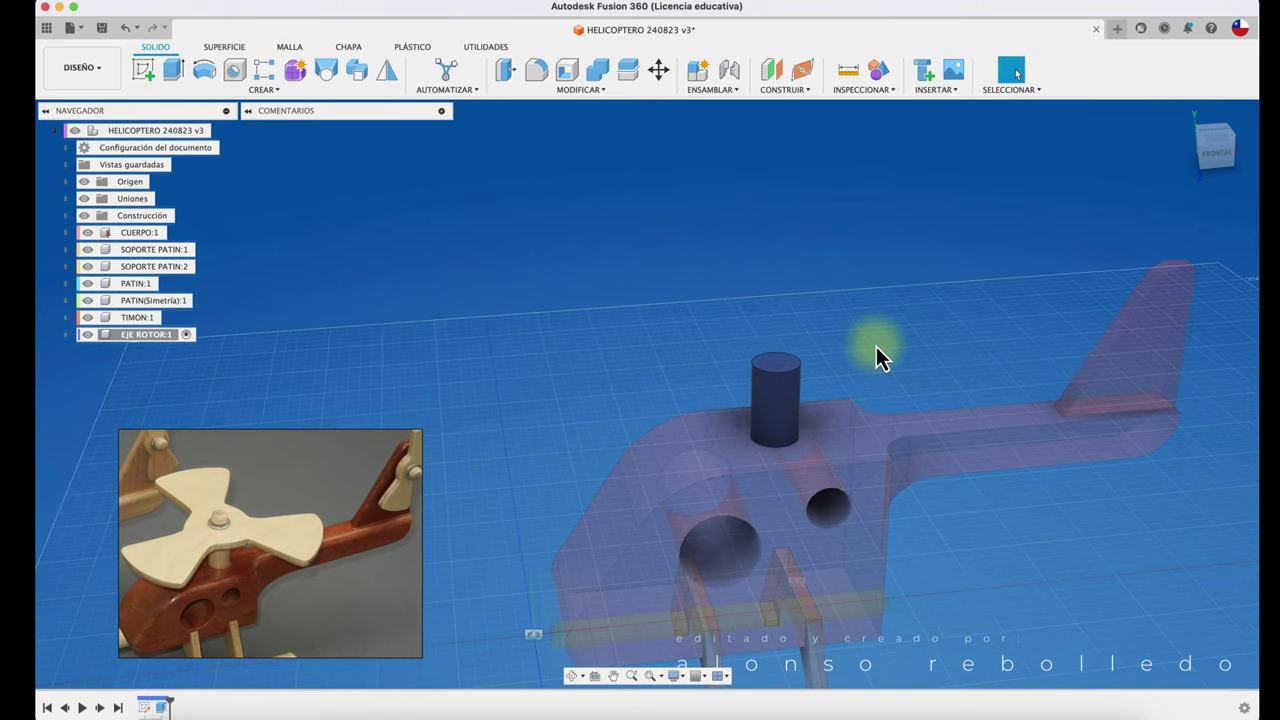
{"action": "scroll", "coordinate": [876, 346], "scroll_direction": "up", "scroll_amount": 3}
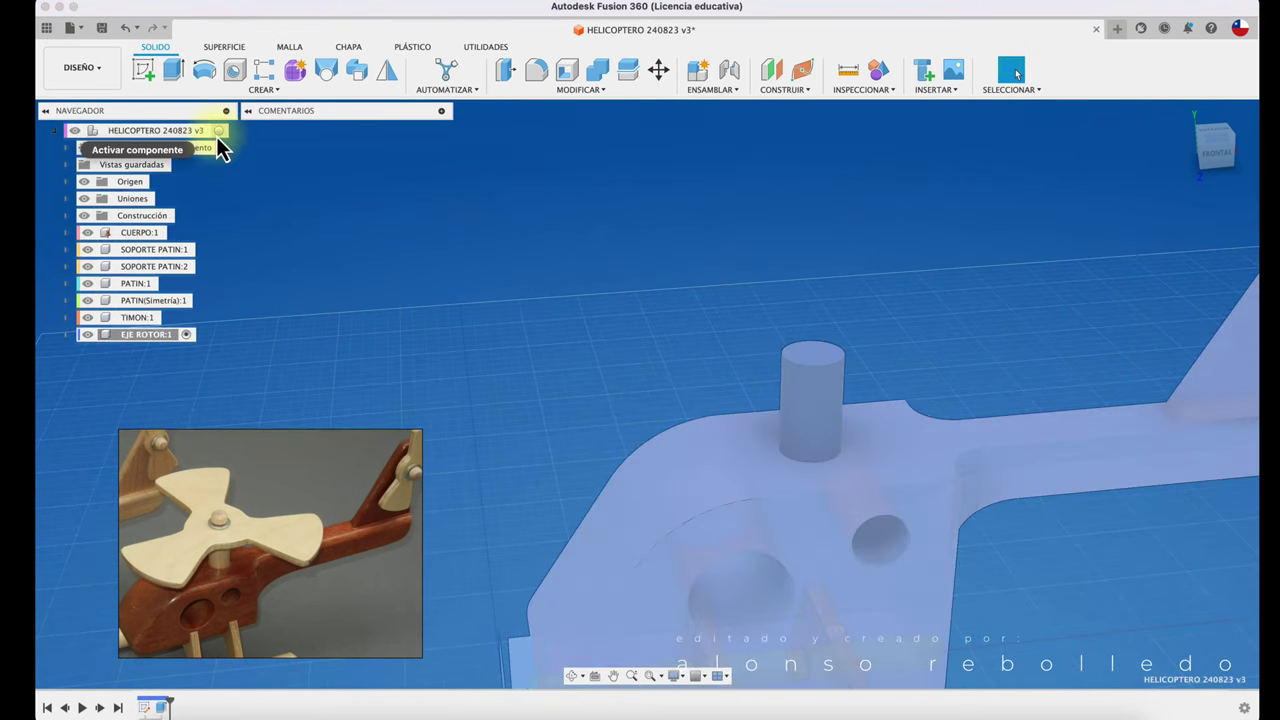
- Reactivate the root assembly and rigidly join the EJE ROTOR shaft to the body as built
{"action": "left_click", "coordinate": [225, 130]}
{"action": "scroll", "coordinate": [548, 291], "scroll_direction": "down", "scroll_amount": 2}
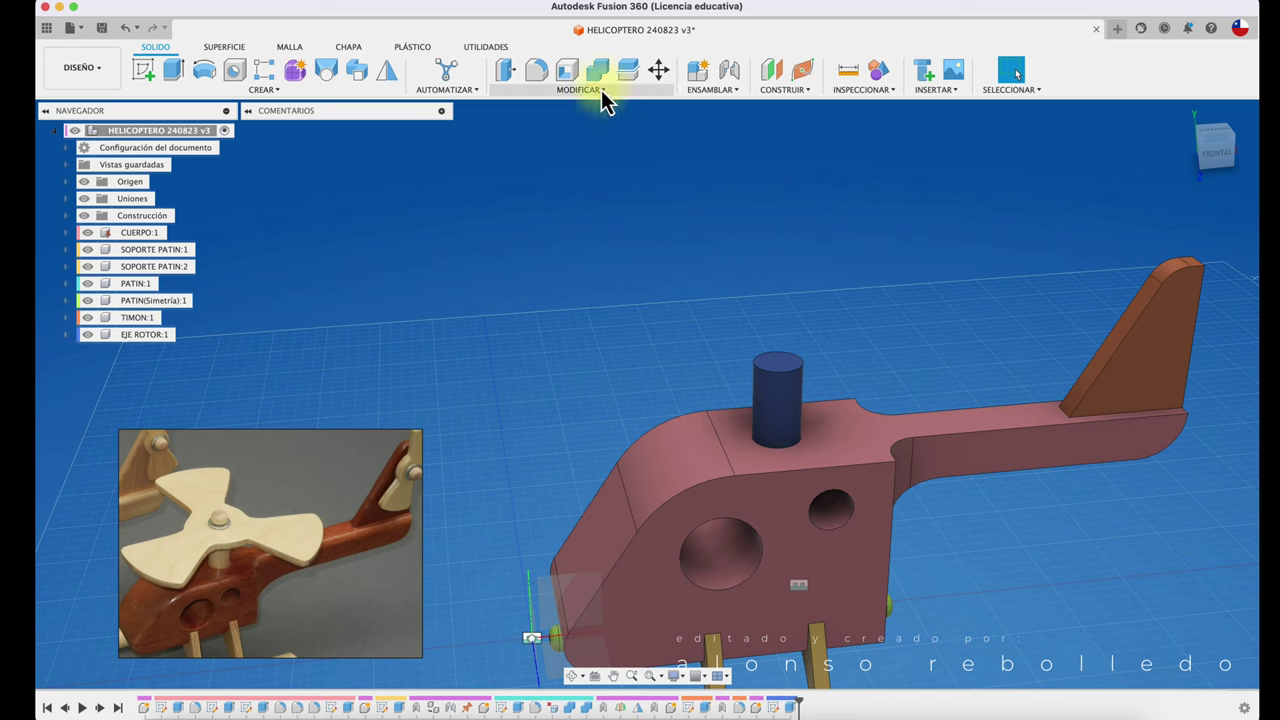
{"action": "left_click", "coordinate": [733, 92]}
{"action": "mouse_move", "coordinate": [740, 150]}
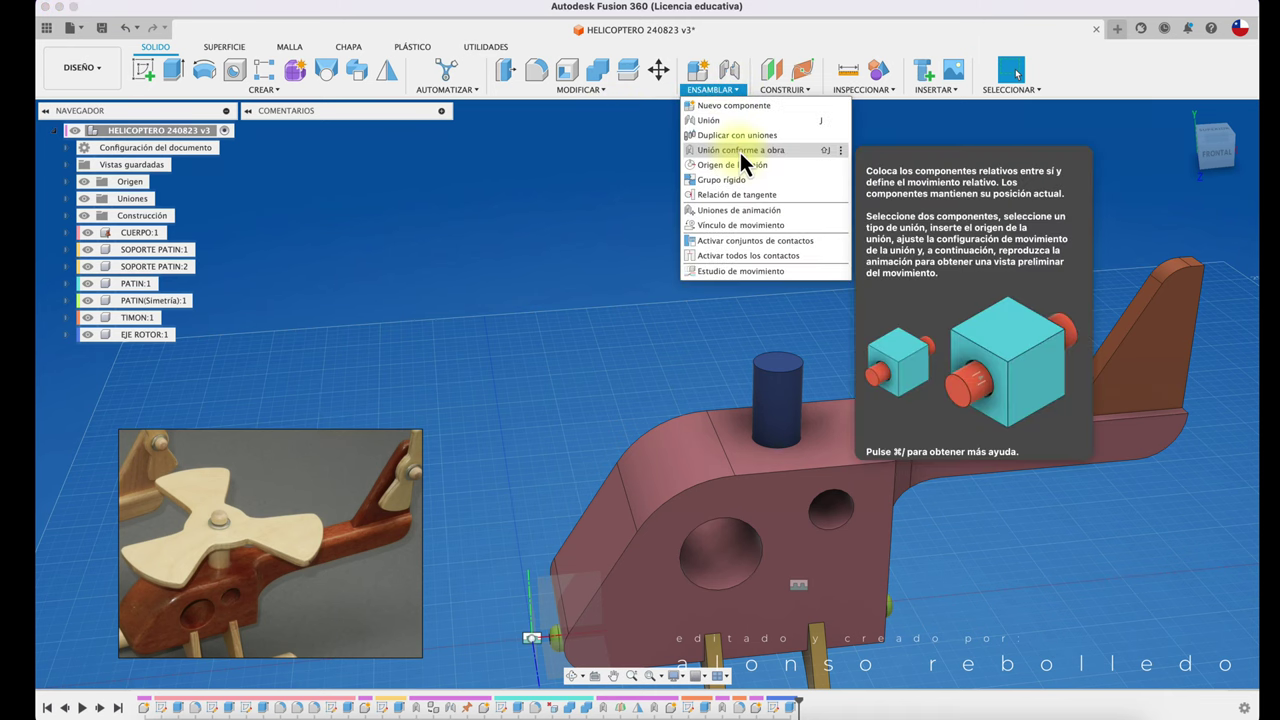
{"action": "left_click", "coordinate": [740, 152]}
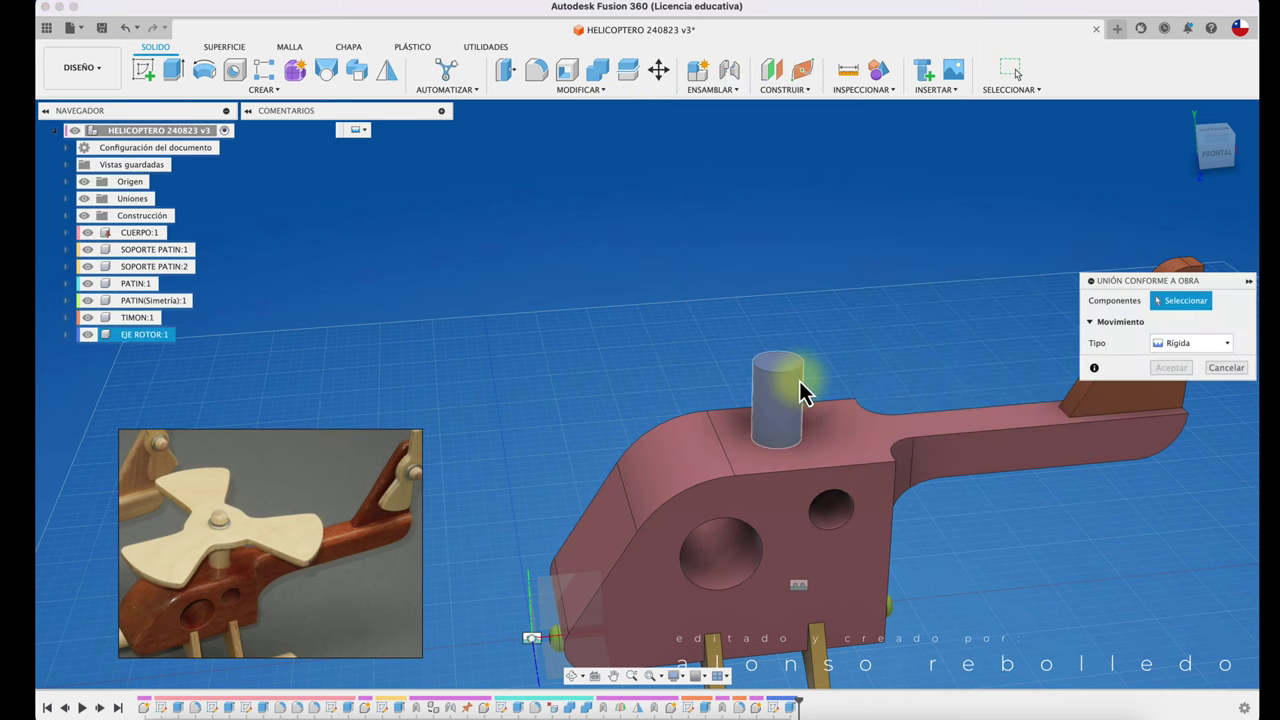
{"action": "left_click", "coordinate": [800, 392]}
{"action": "left_click", "coordinate": [851, 447]}
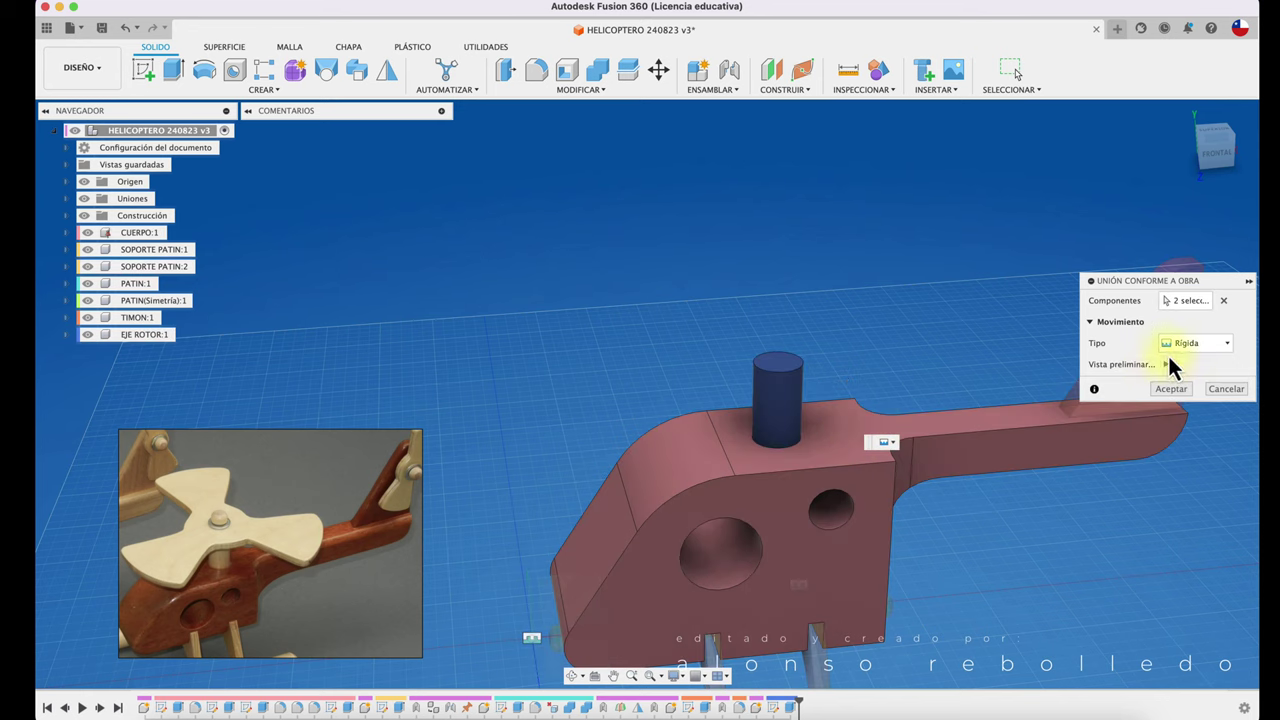
{"action": "left_click", "coordinate": [1172, 391]}
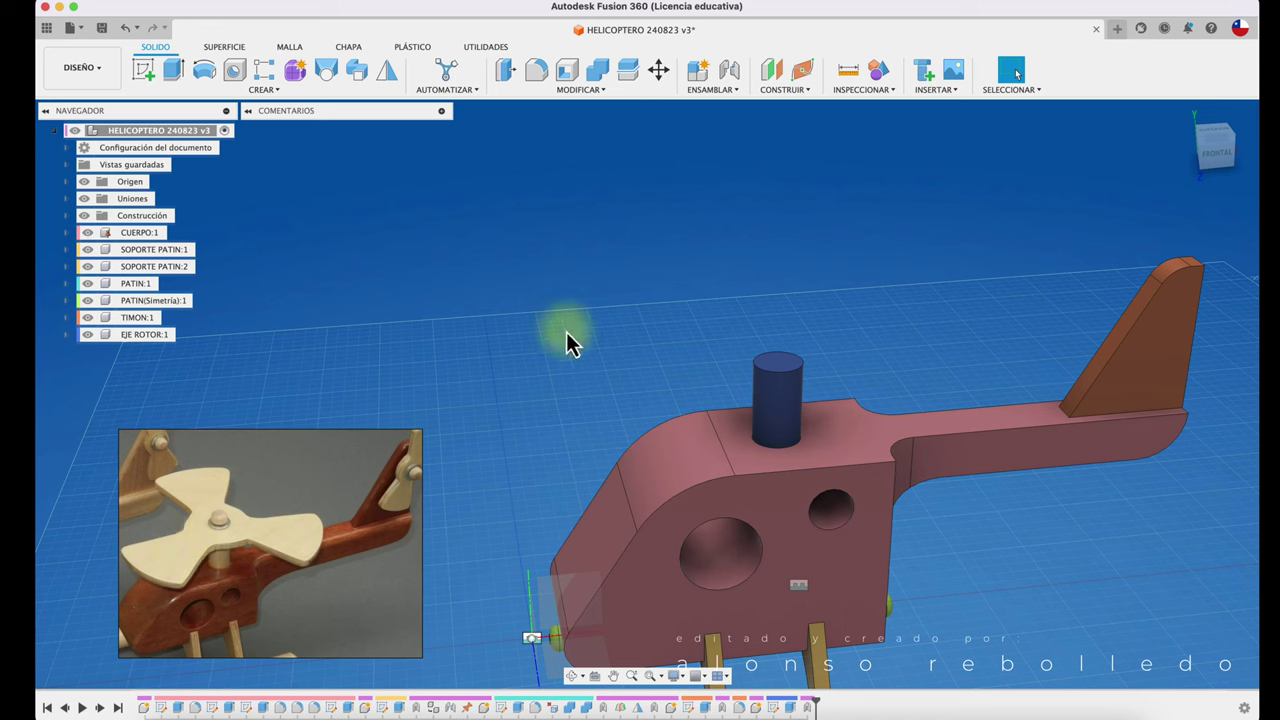
{"action": "left_click", "coordinate": [713, 97]}
- Create a new component named HELICE
{"action": "left_click", "coordinate": [716, 105]}
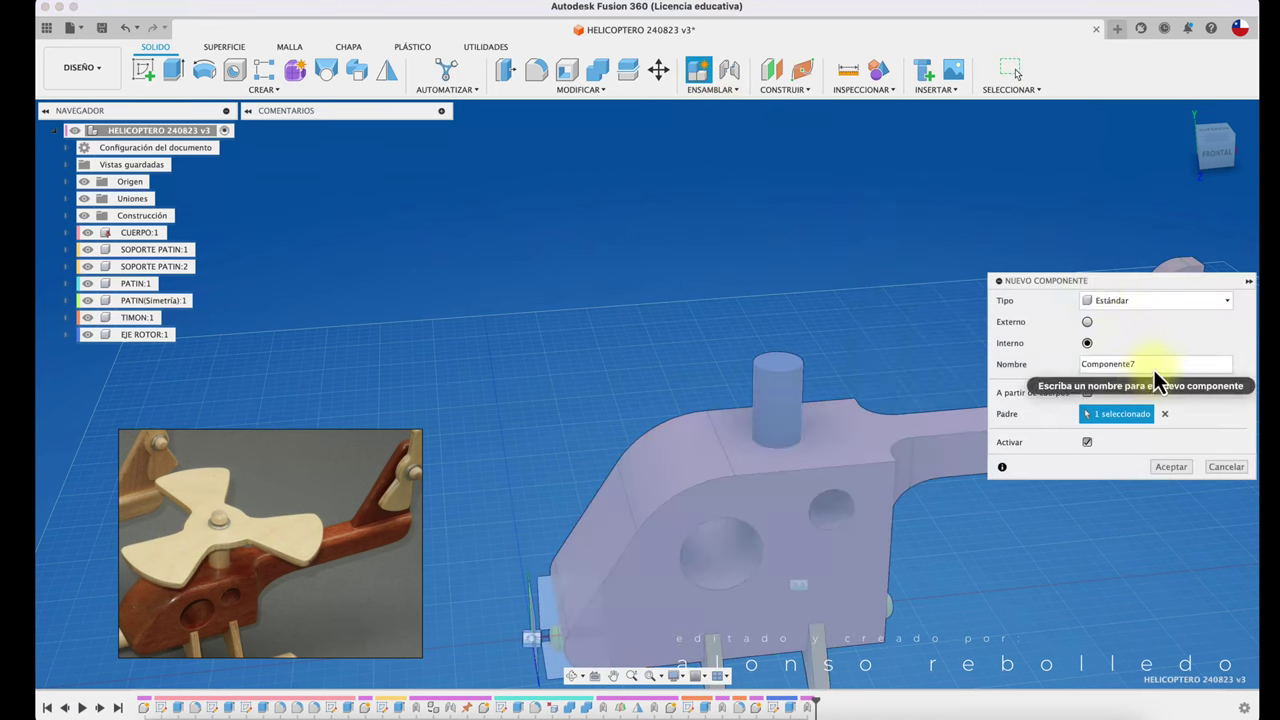
{"action": "type", "text": "HELICE"}
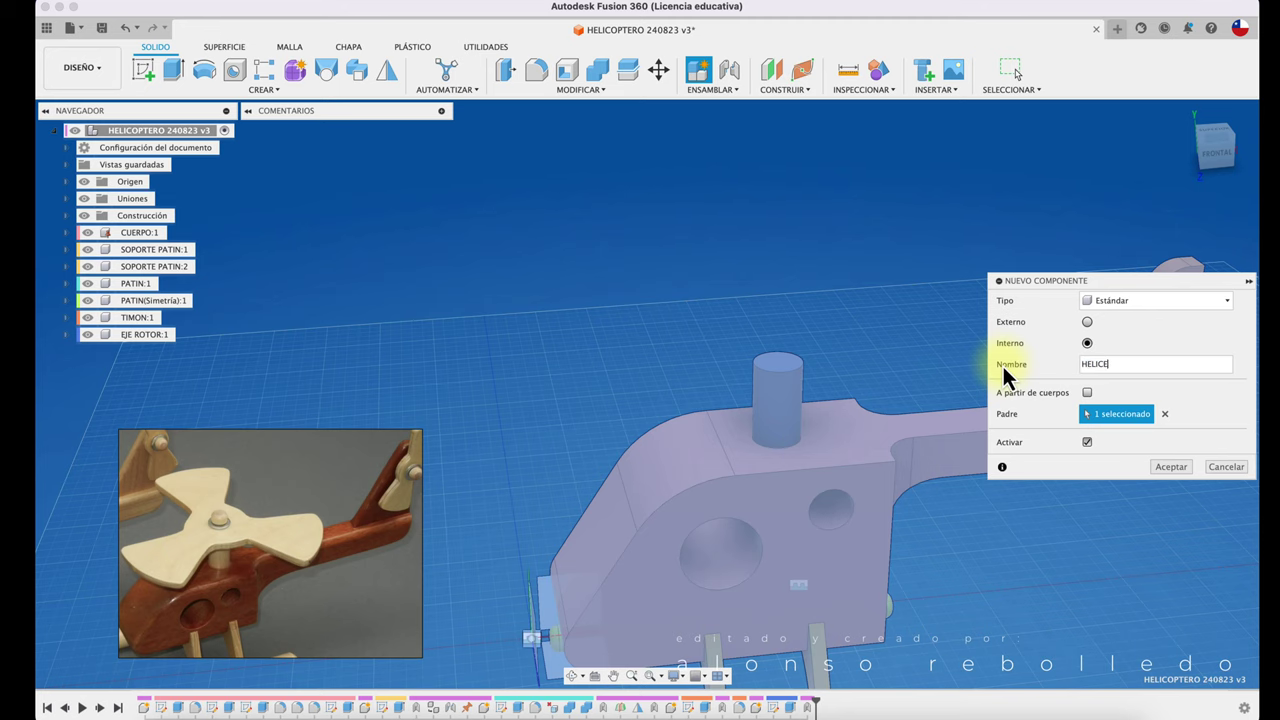
{"action": "left_click", "coordinate": [1171, 467]}
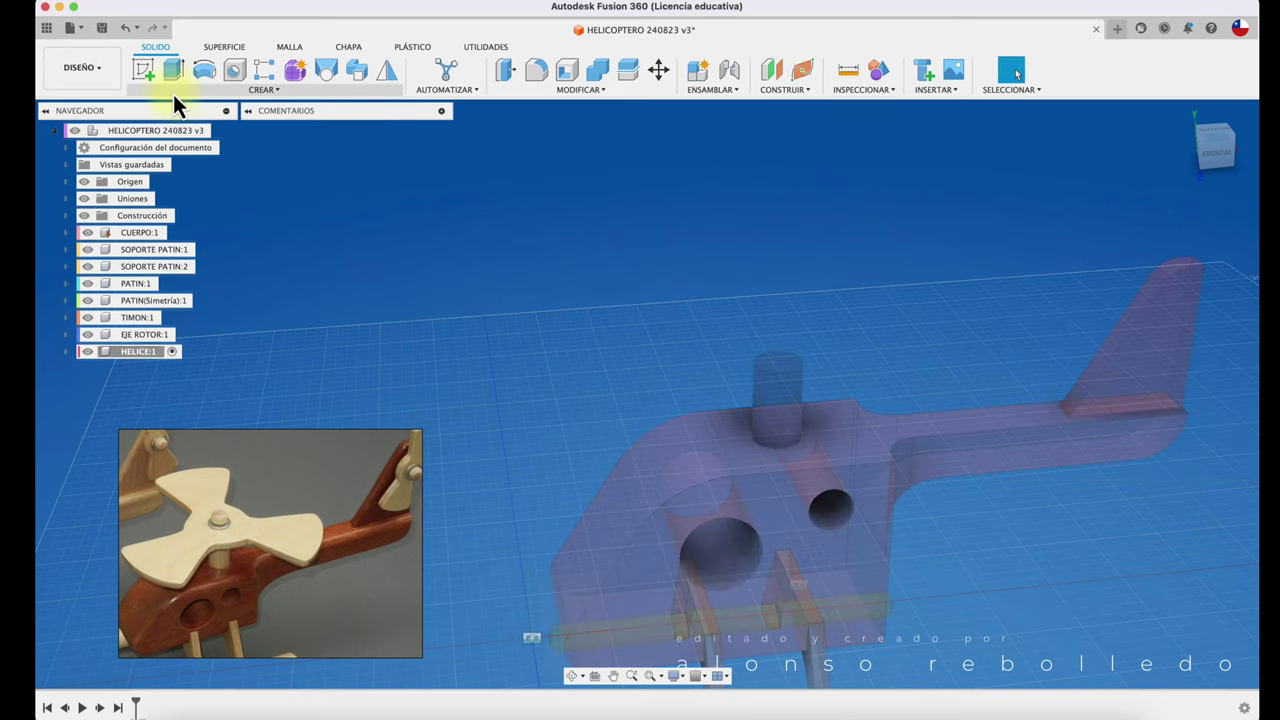
- On the shaft's top face, sketch a Ø35 mm circle centred on the shaft axis
{"action": "left_click", "coordinate": [145, 70]}
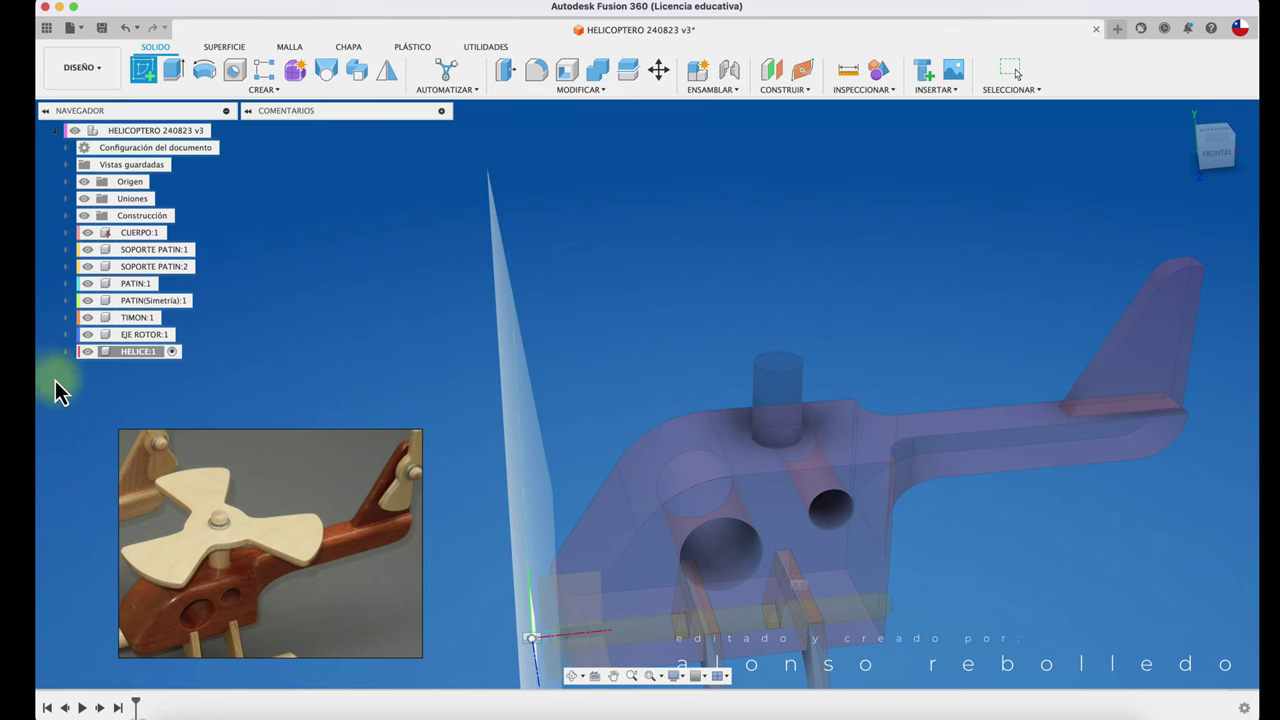
{"action": "left_click", "coordinate": [785, 377]}
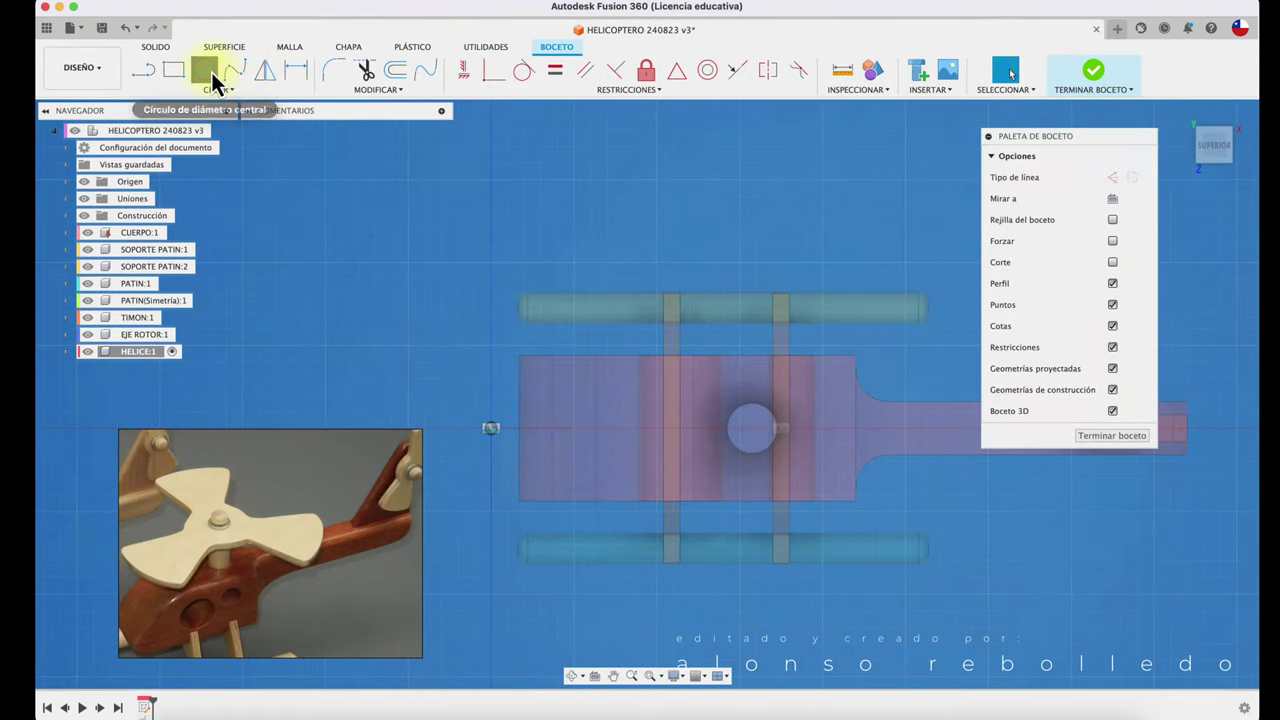
{"action": "left_click", "coordinate": [205, 70]}
{"action": "left_click", "coordinate": [751, 428]}
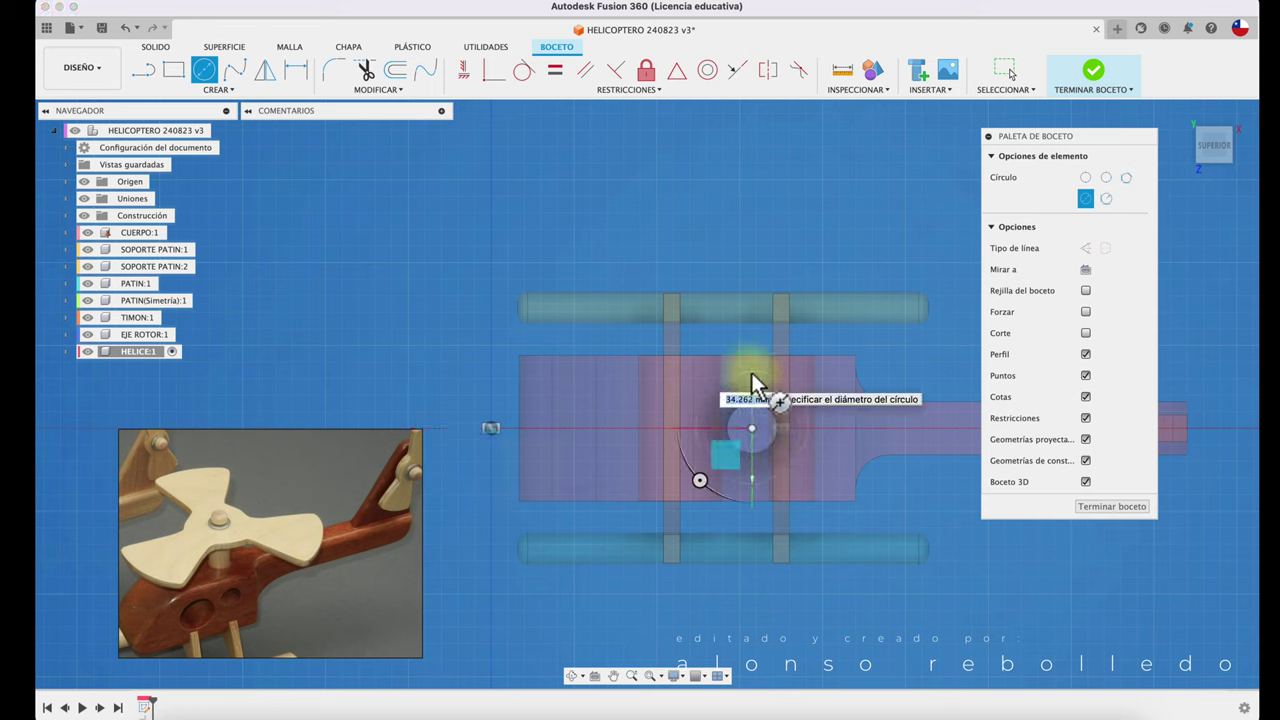
{"action": "left_click", "coordinate": [751, 371]}
{"action": "key", "text": "d"}
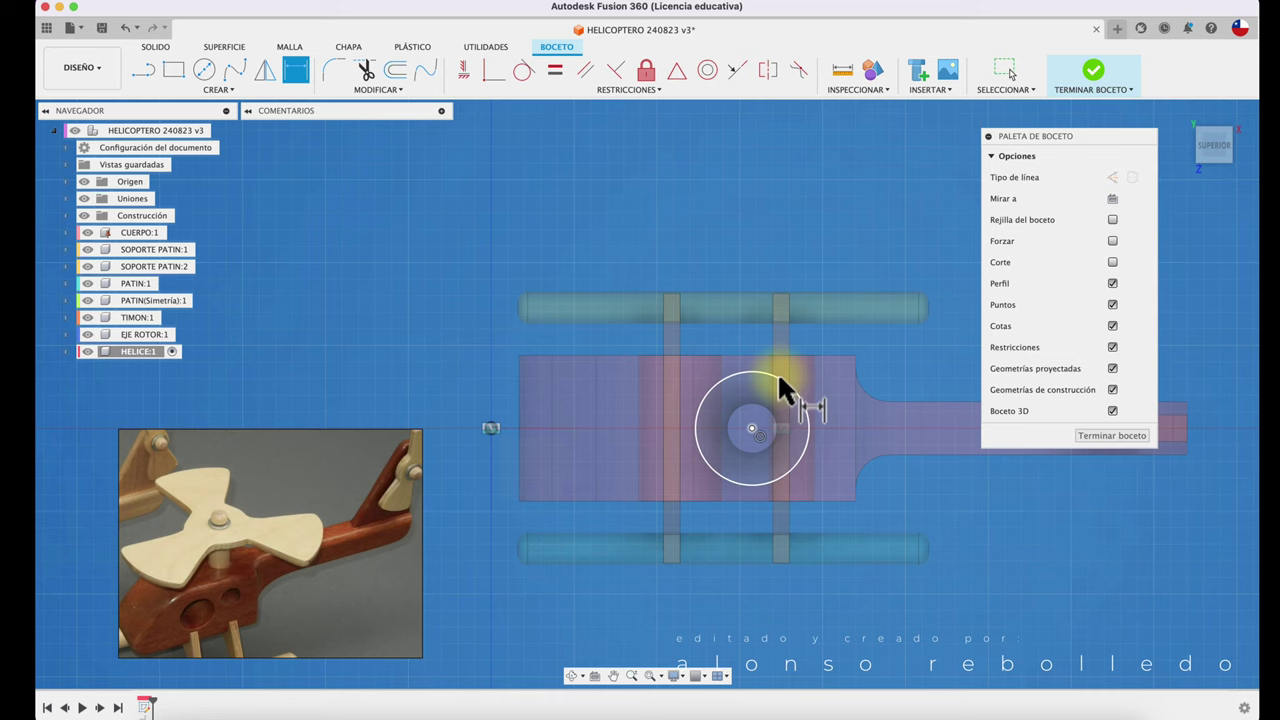
{"action": "left_click", "coordinate": [777, 380]}
{"action": "left_click", "coordinate": [862, 240]}
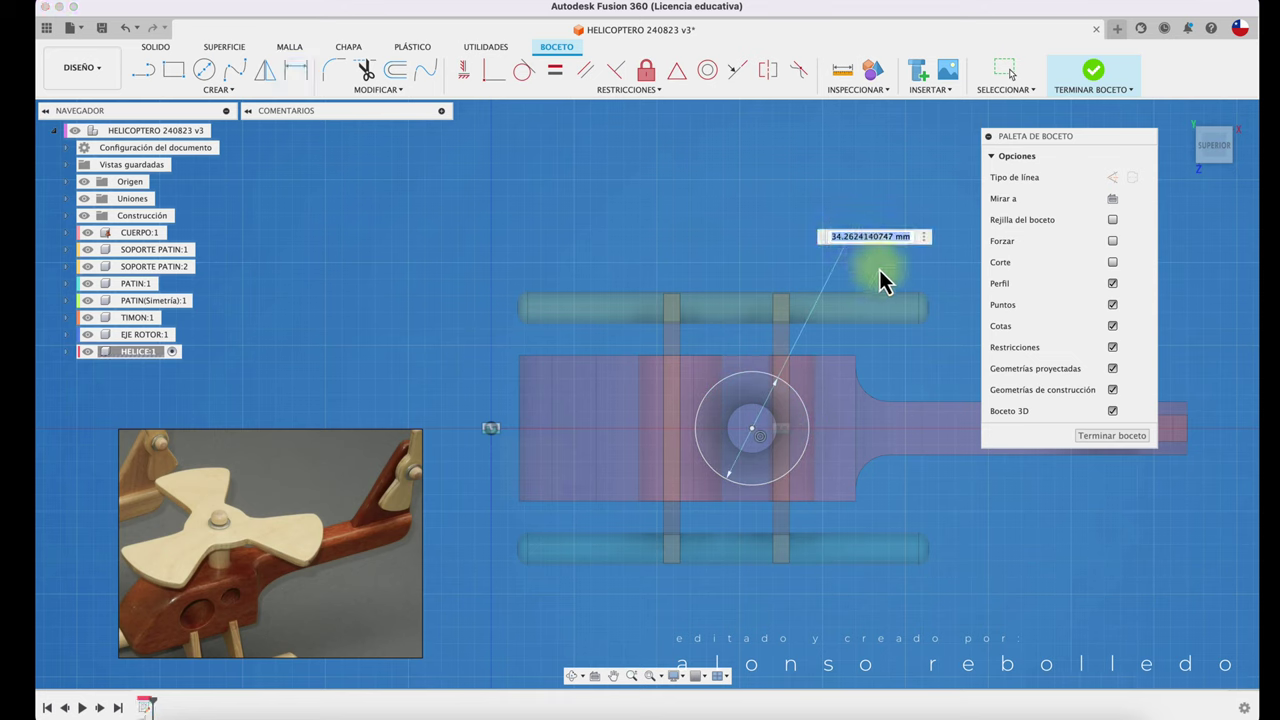
{"action": "key", "text": "Return"}
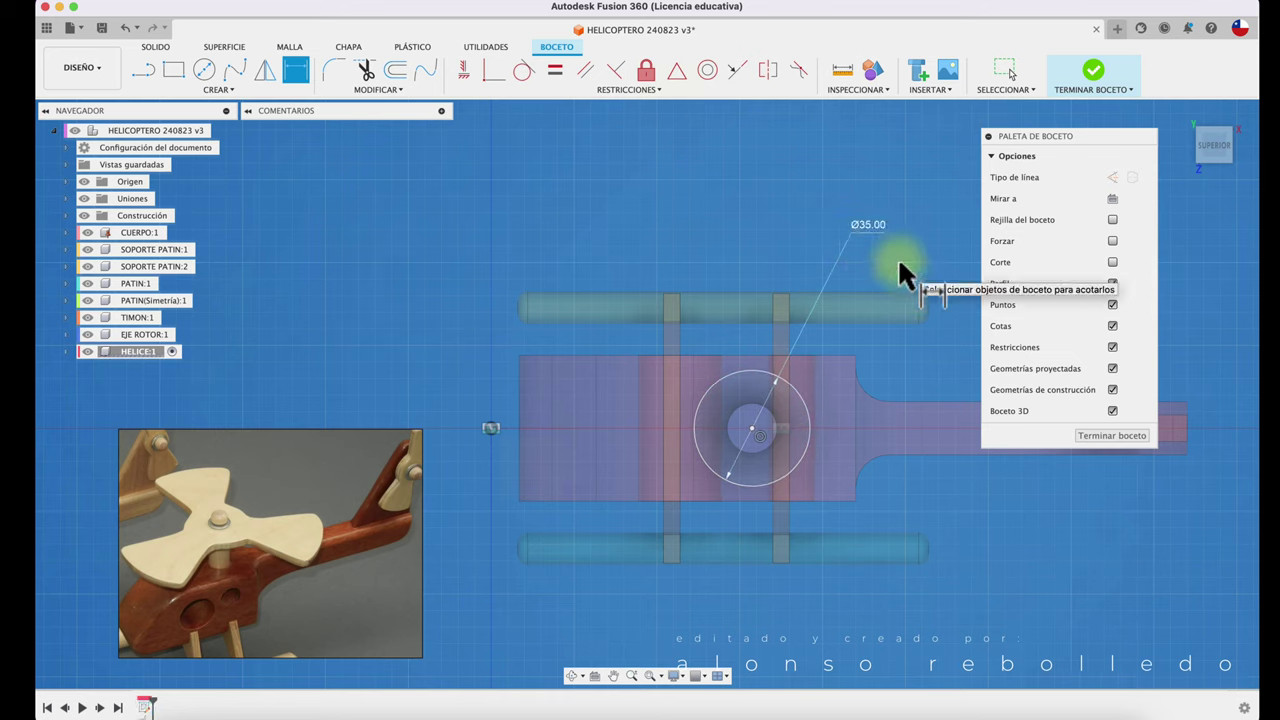
- Add a large outer circle and a vertical line from the centre to it
{"action": "left_click", "coordinate": [143, 72]}
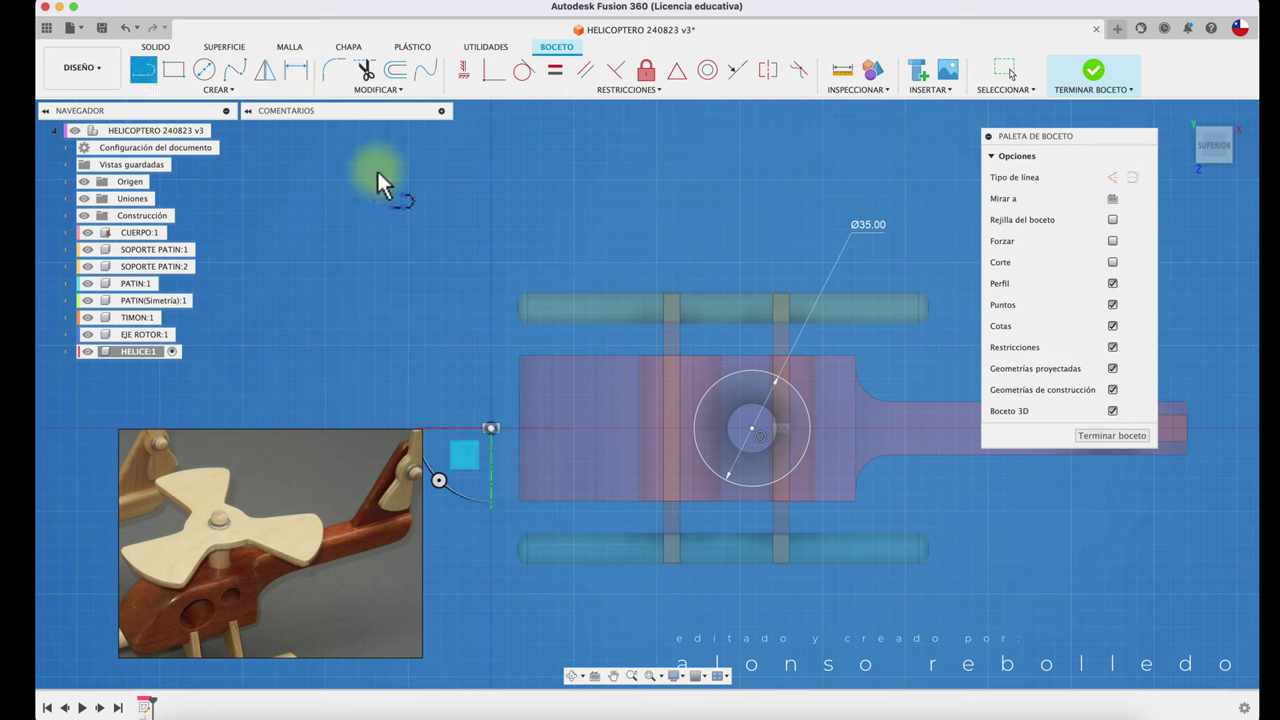
{"action": "left_click", "coordinate": [752, 428]}
{"action": "left_click_drag", "start_coordinate": [755, 430], "coordinate": [751, 176]}
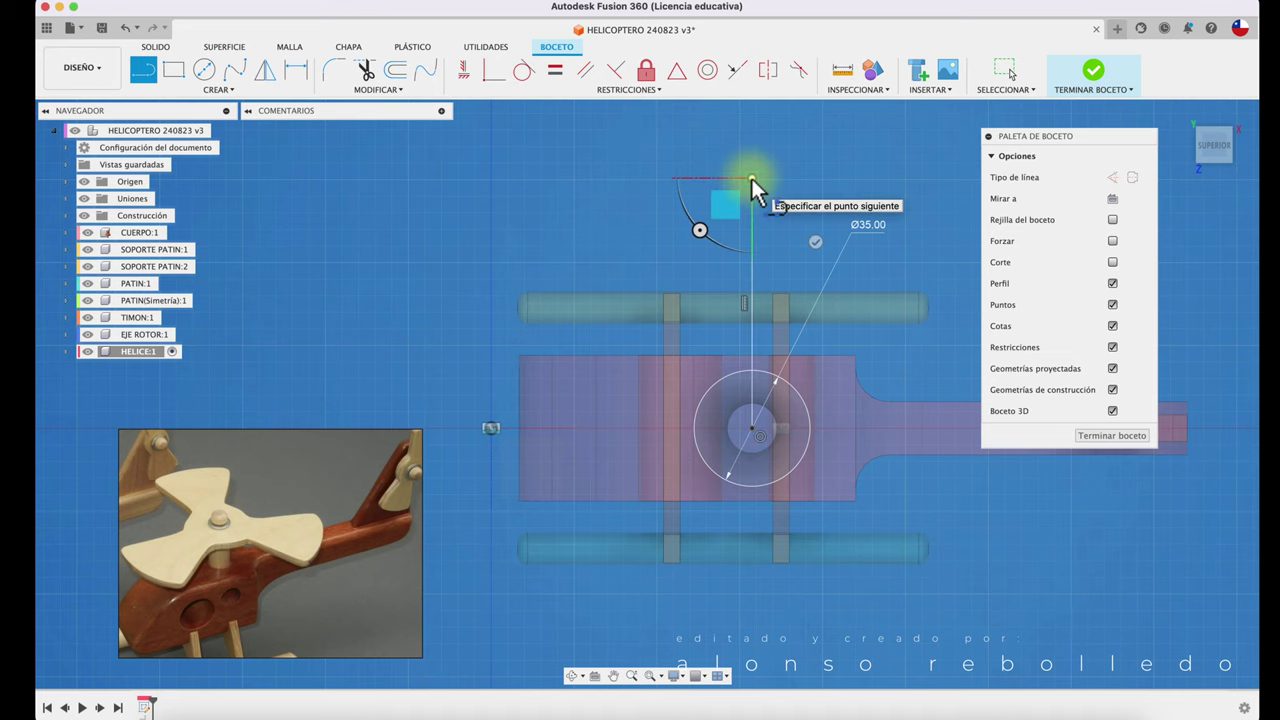
{"action": "key", "text": "c"}
{"action": "left_click_drag", "start_coordinate": [756, 437], "coordinate": [757, 190]}
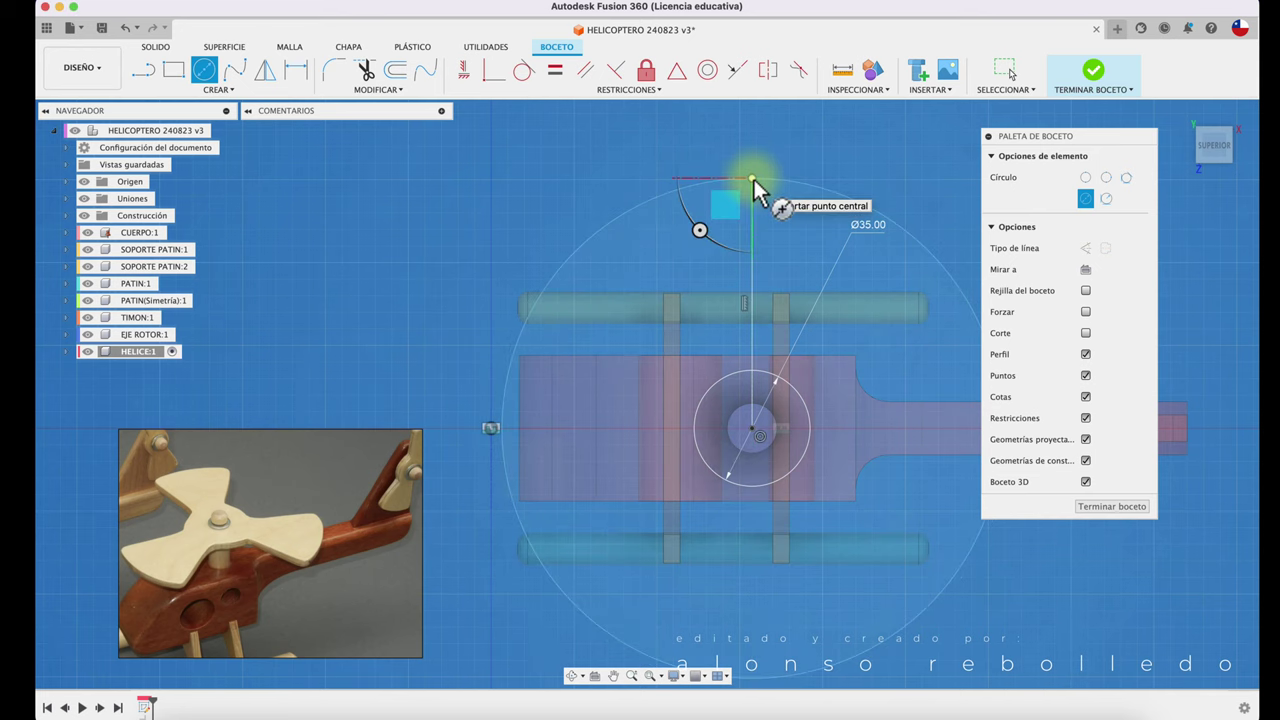
{"action": "left_click", "coordinate": [753, 177]}
{"action": "key", "text": "Escape"}
{"action": "left_click", "coordinate": [143, 71]}
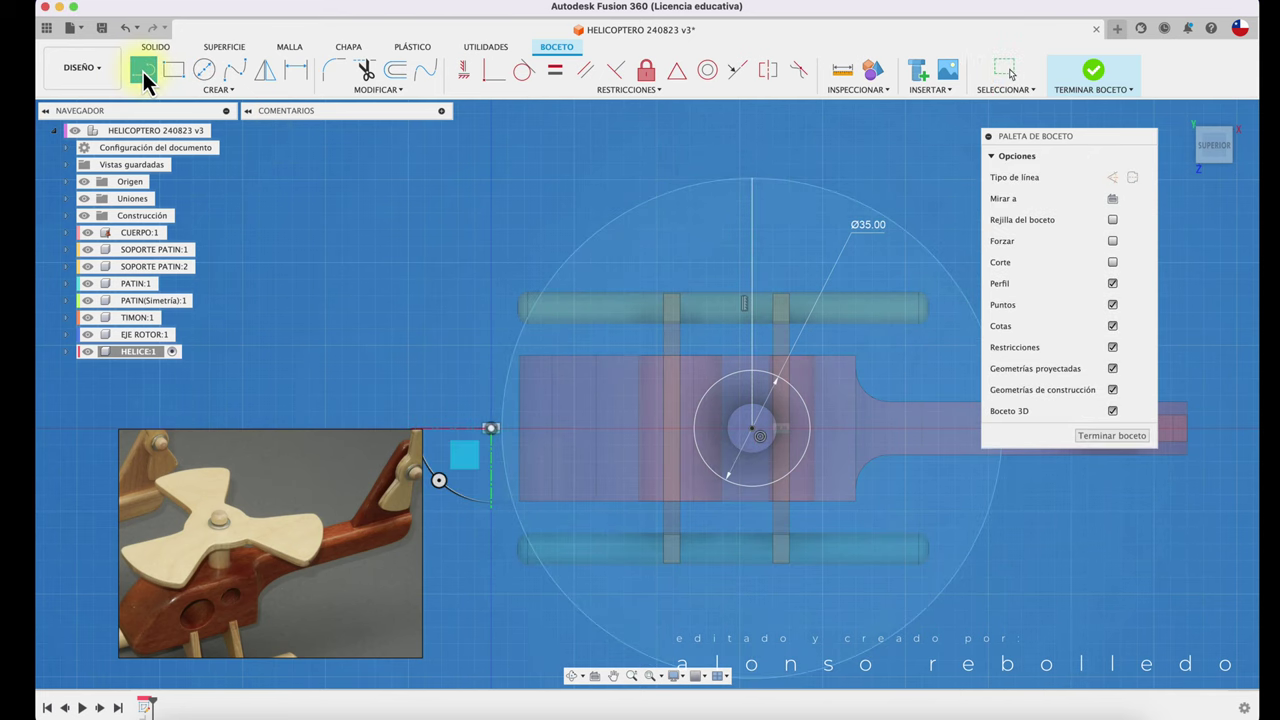
{"action": "left_click", "coordinate": [752, 430]}
{"action": "left_click", "coordinate": [752, 178]}
{"action": "key", "text": "Escape"}
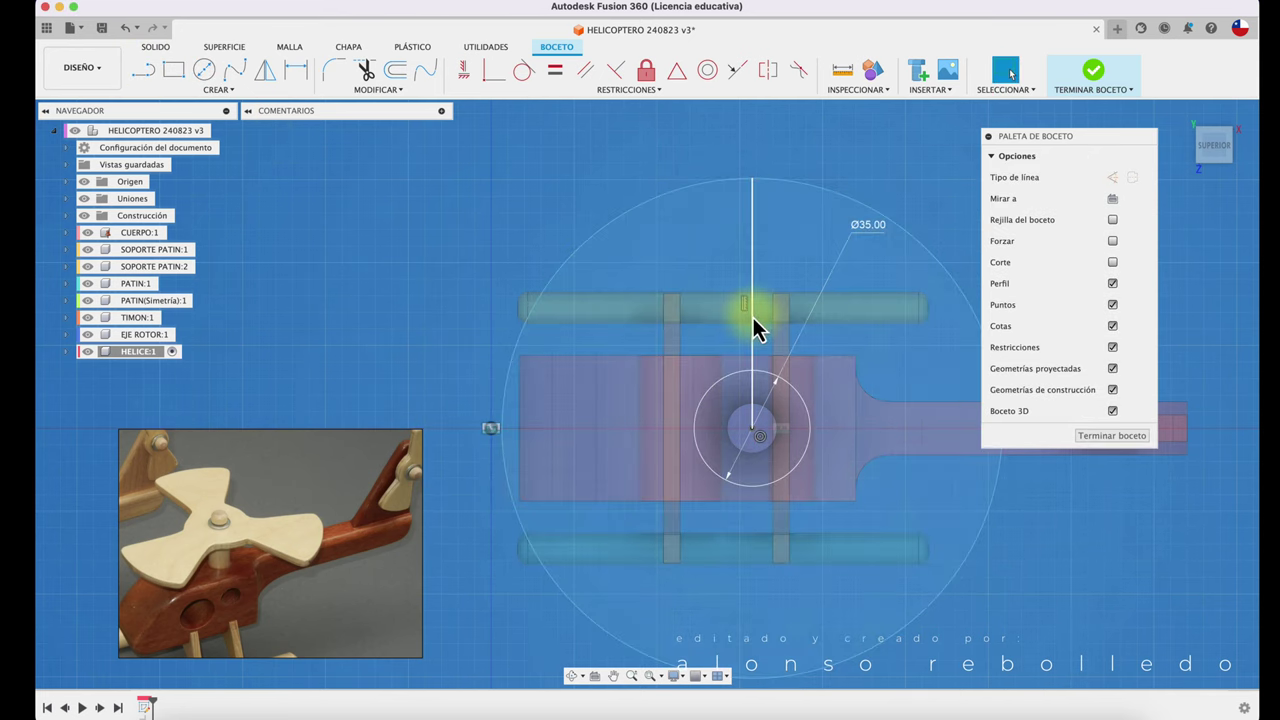
{"action": "left_click", "coordinate": [753, 317]}
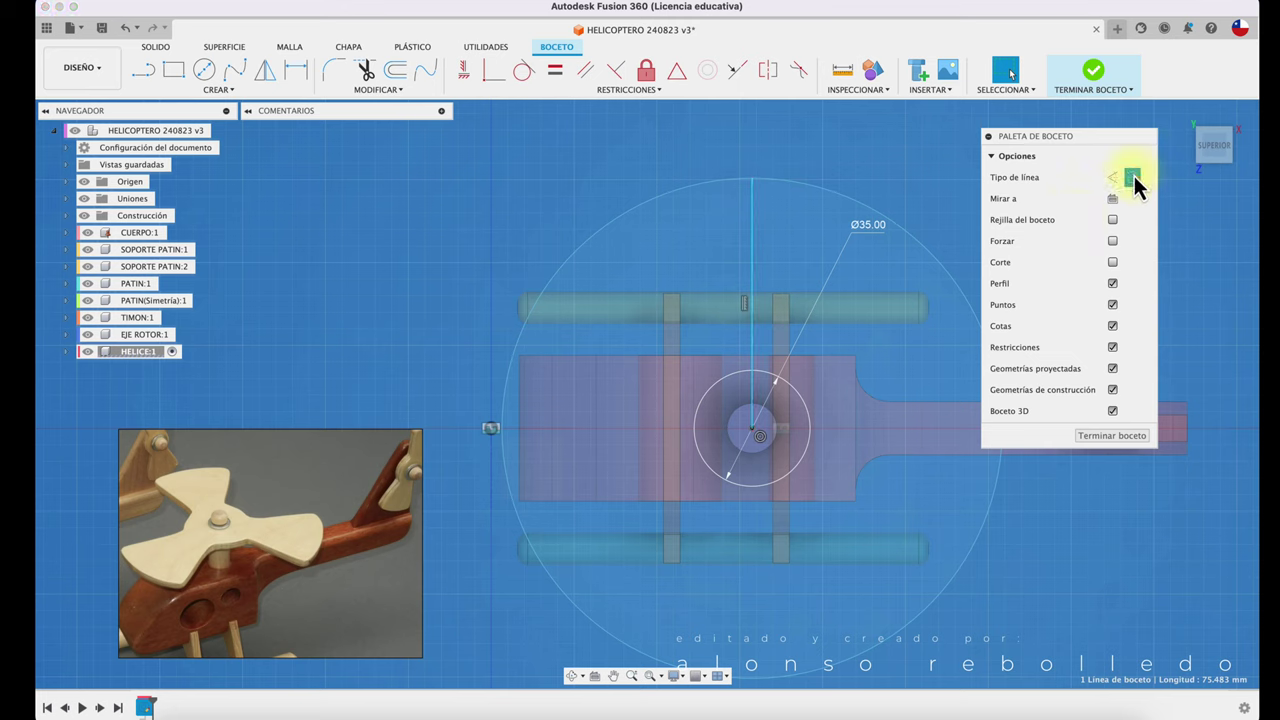
- Draw a blade line from the centre, angled 18° from the vertical line
{"action": "left_click", "coordinate": [150, 74]}
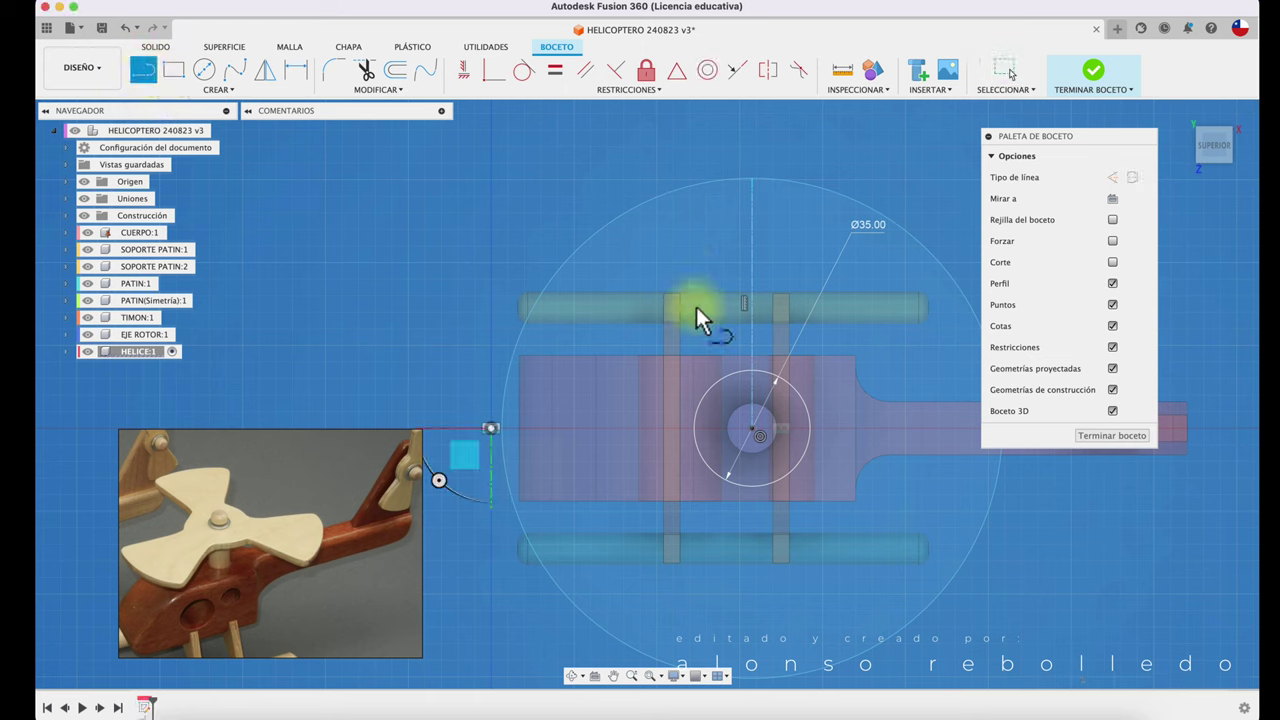
{"action": "left_click", "coordinate": [751, 427]}
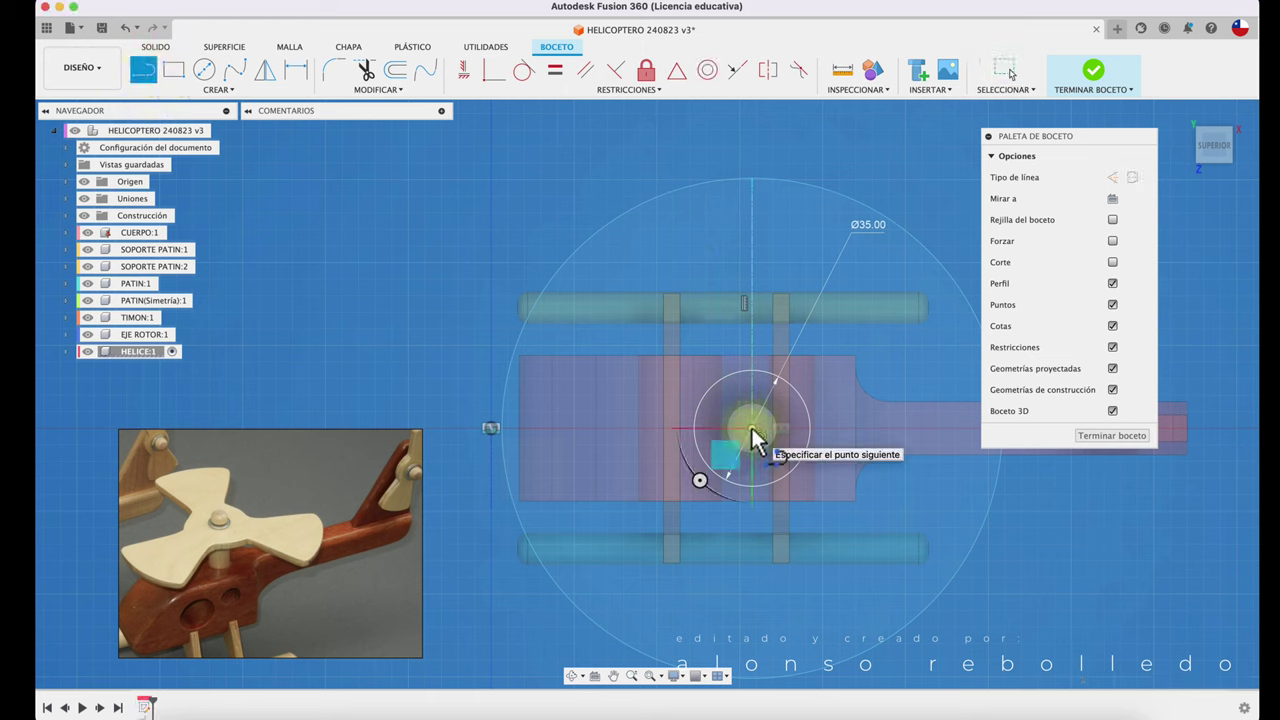
{"action": "double_click", "coordinate": [670, 173]}
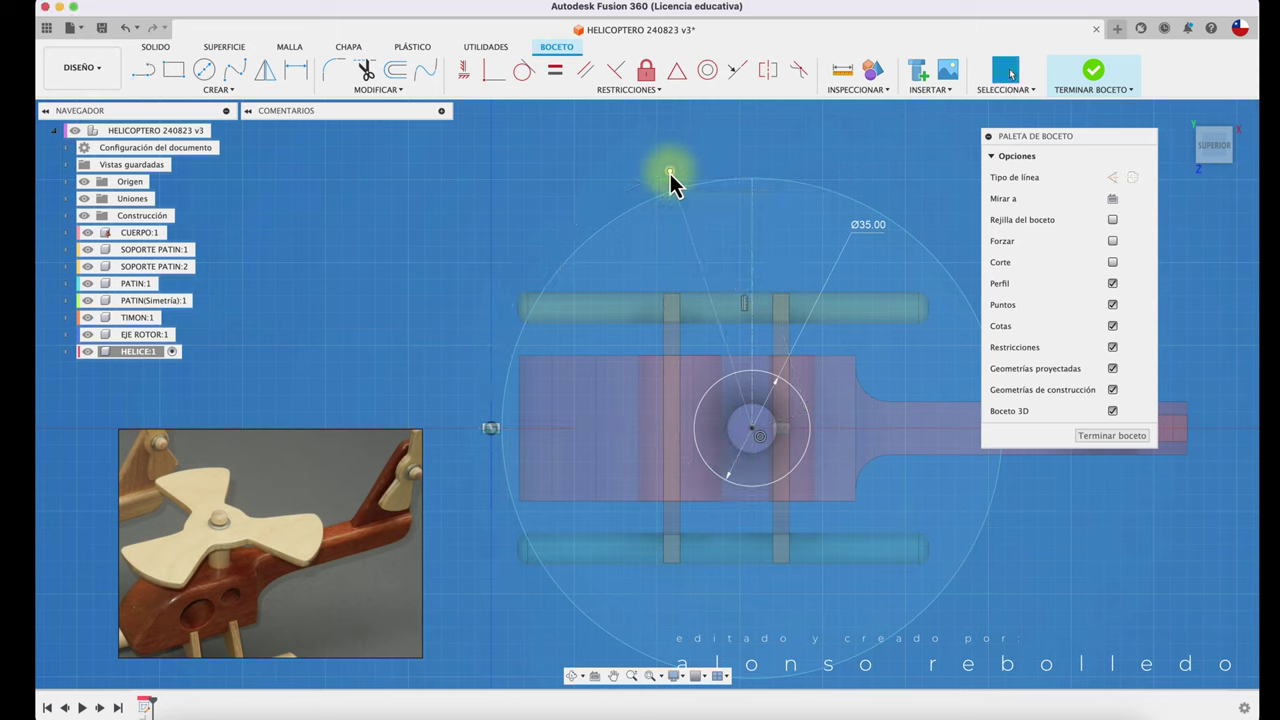
{"action": "key", "text": "d"}
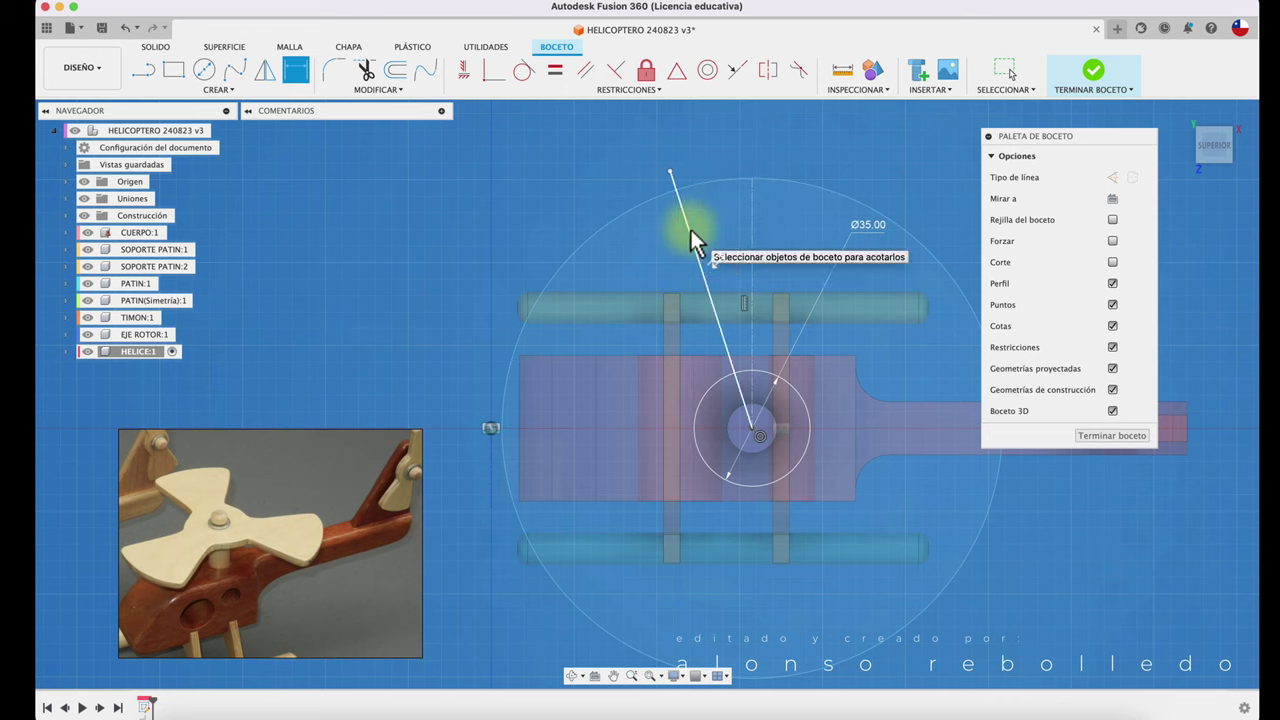
{"action": "left_click", "coordinate": [688, 227]}
{"action": "left_click", "coordinate": [750, 230]}
{"action": "left_click", "coordinate": [709, 155]}
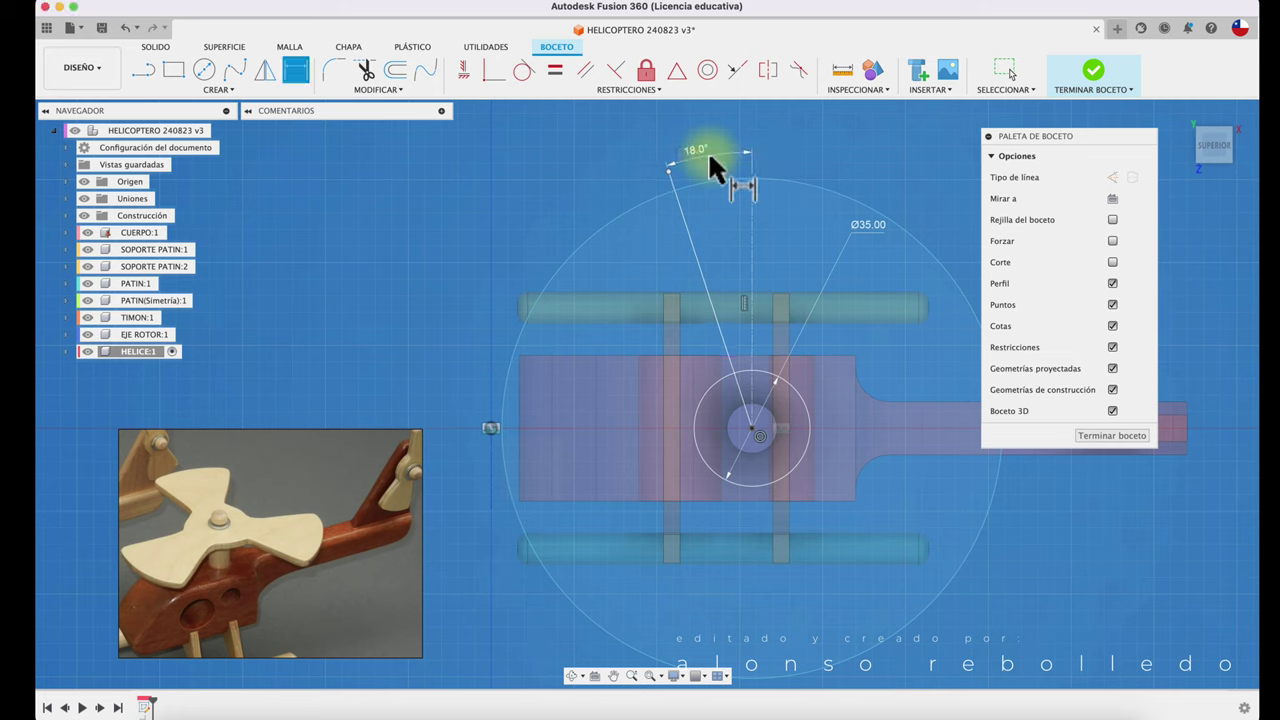
{"action": "key", "text": "Return"}
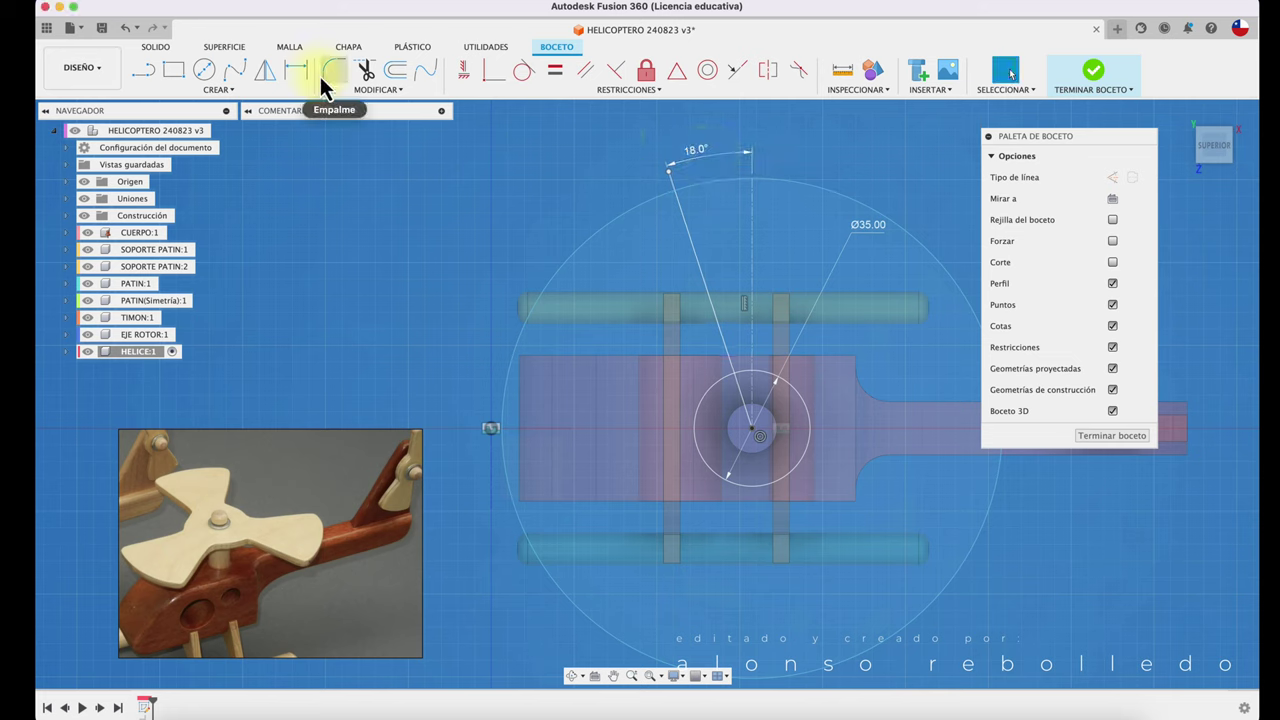
- Mirror the 18° blade line across the vertical axis
{"action": "left_click", "coordinate": [265, 70]}
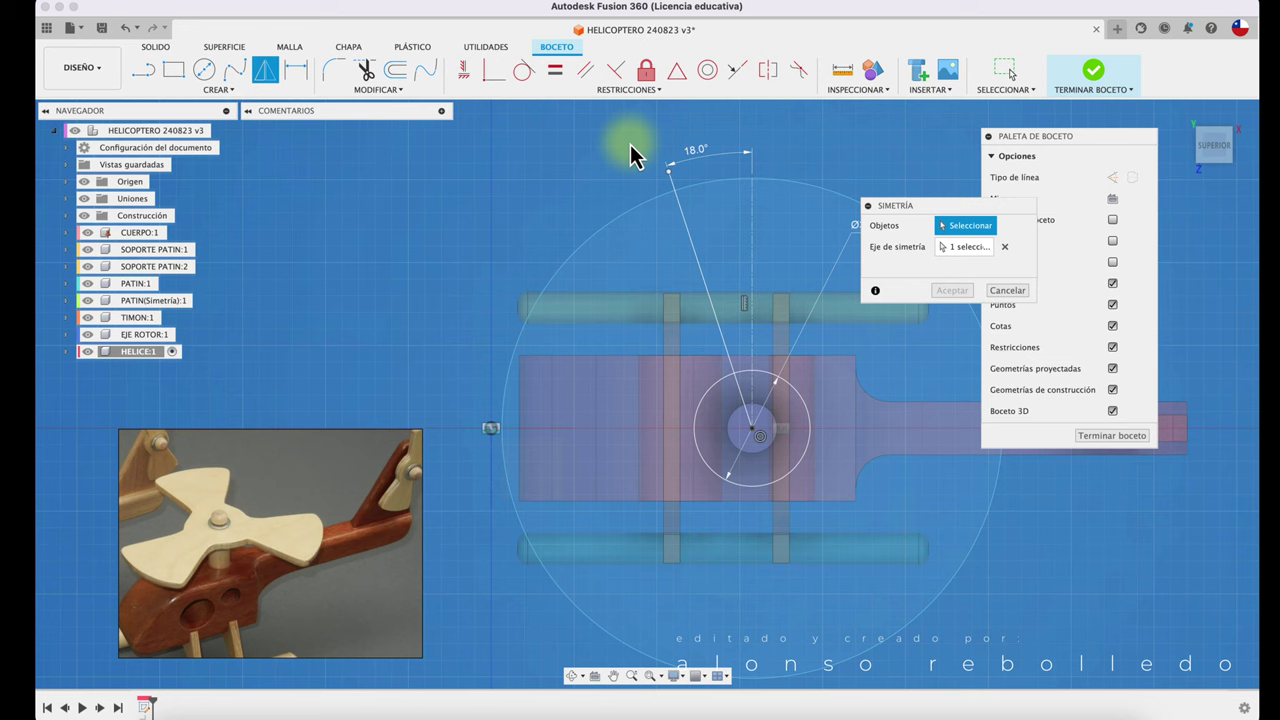
{"action": "left_click", "coordinate": [695, 250]}
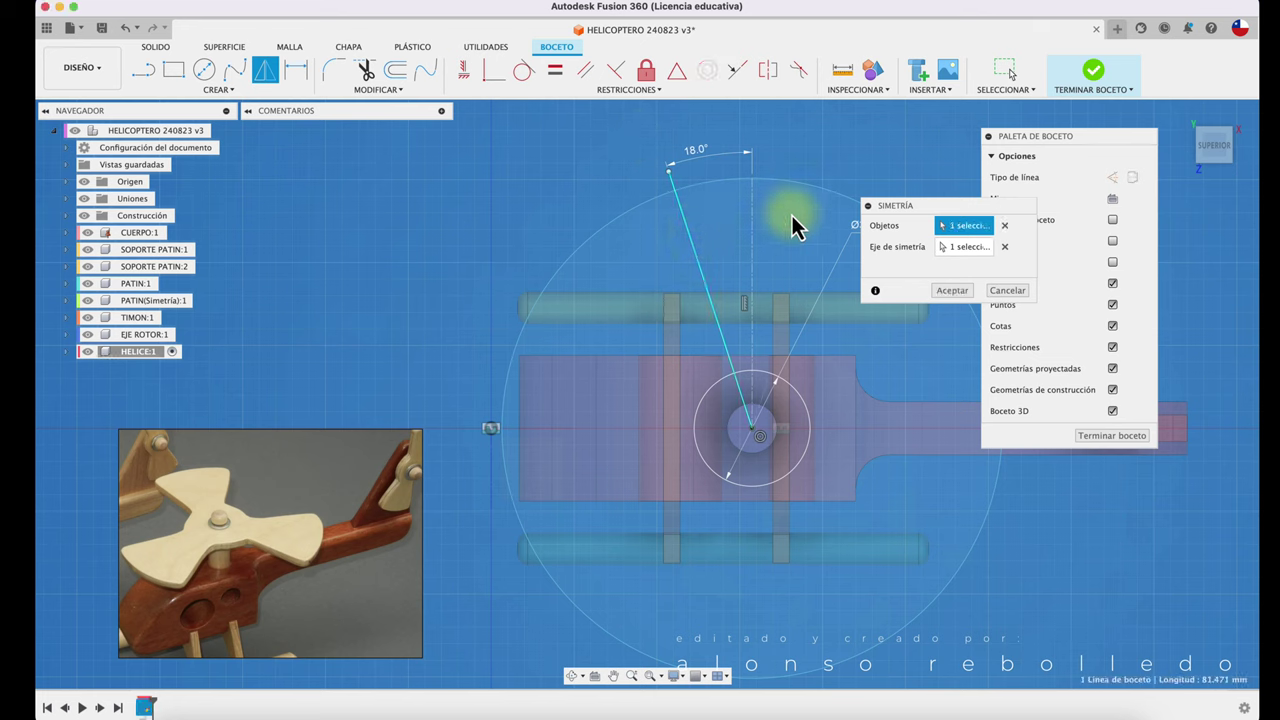
{"action": "left_click", "coordinate": [946, 290]}
{"action": "scroll", "coordinate": [884, 178], "scroll_direction": "right", "scroll_amount": 3}
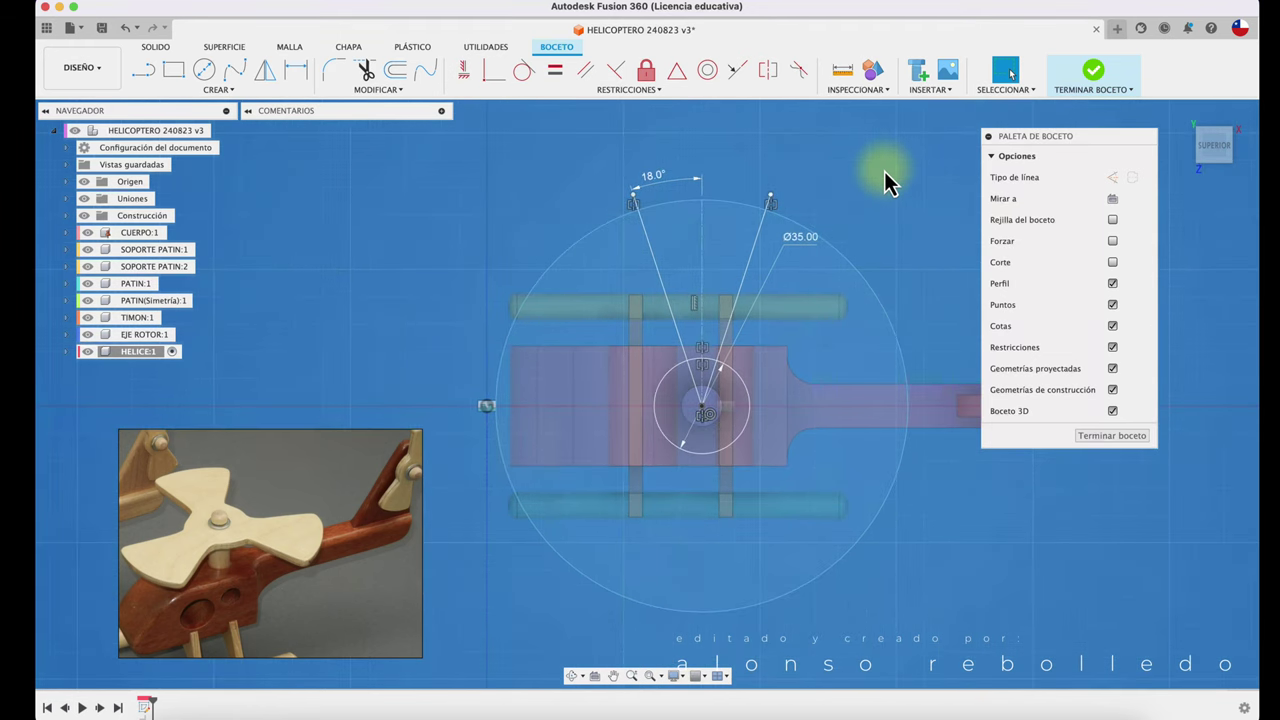
{"action": "scroll", "coordinate": [884, 171], "scroll_direction": "right", "scroll_amount": 2}
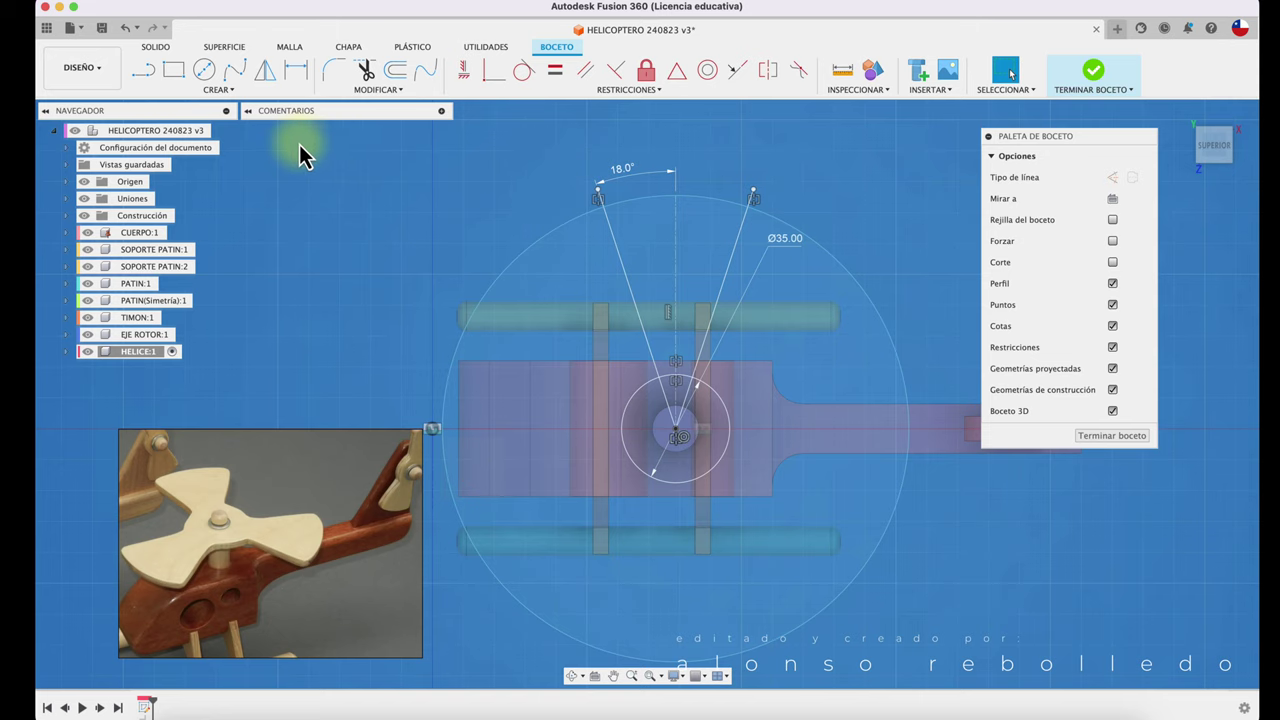
{"action": "scroll", "coordinate": [343, 172], "scroll_direction": "down", "scroll_amount": 2}
- Circular-pattern both radial lines 3 times around the outer circle's centre
{"action": "left_click", "coordinate": [227, 89]}
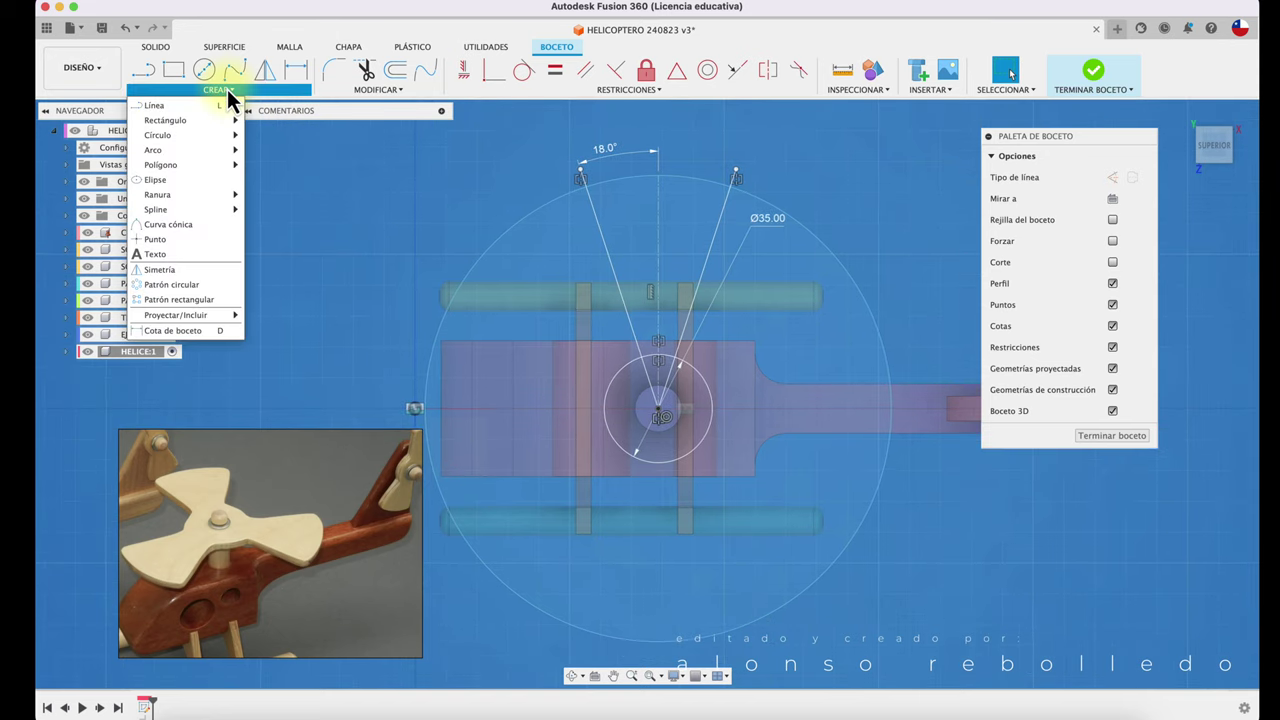
{"action": "left_click", "coordinate": [199, 287]}
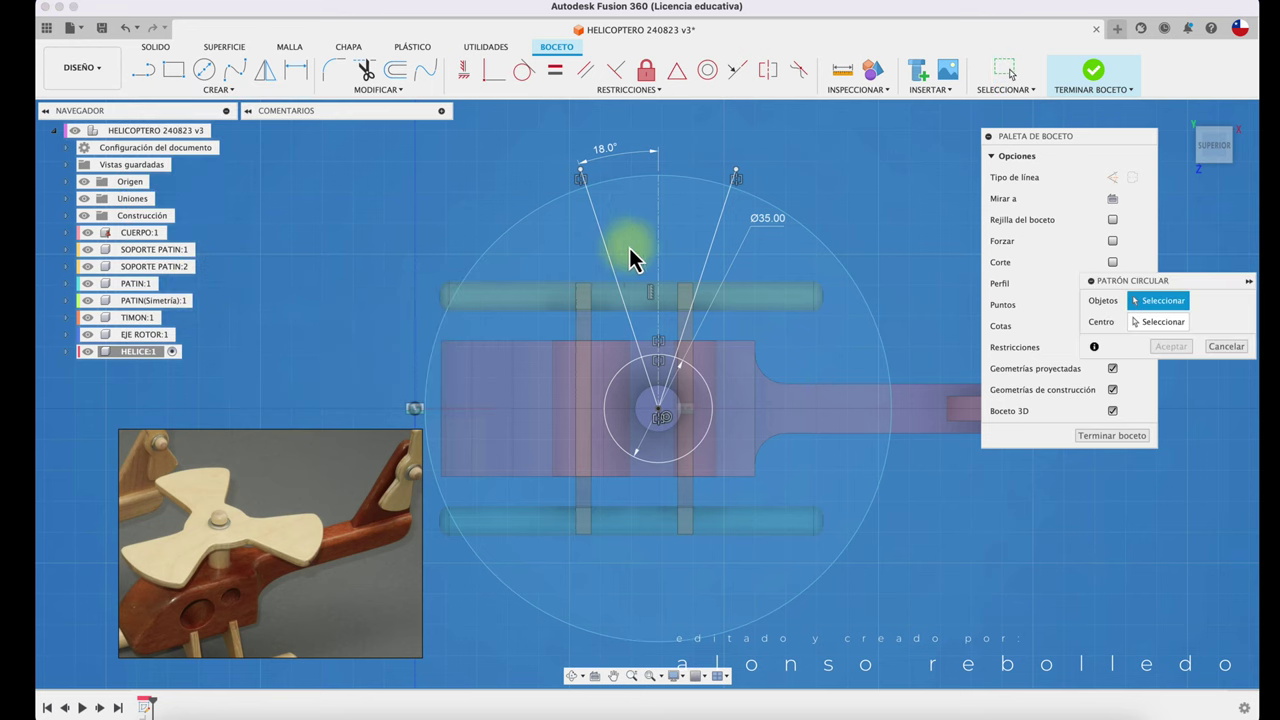
{"action": "left_click", "coordinate": [606, 251]}
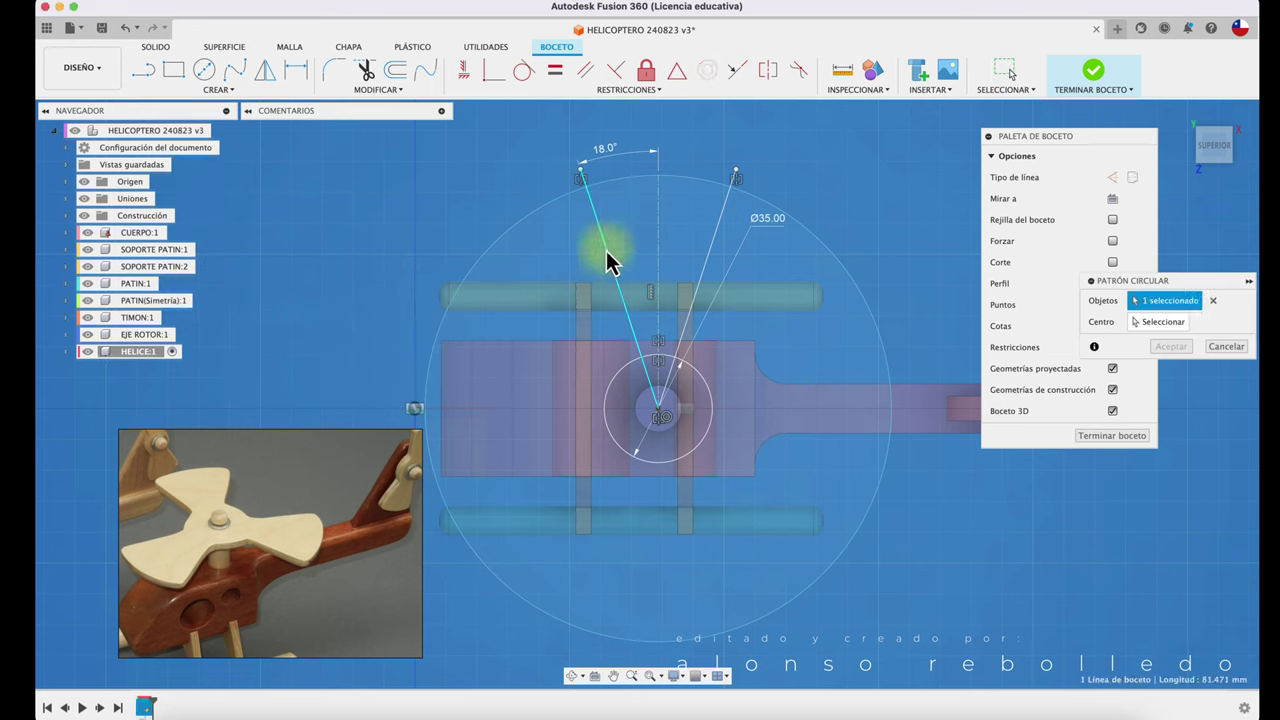
{"action": "left_click", "coordinate": [724, 234]}
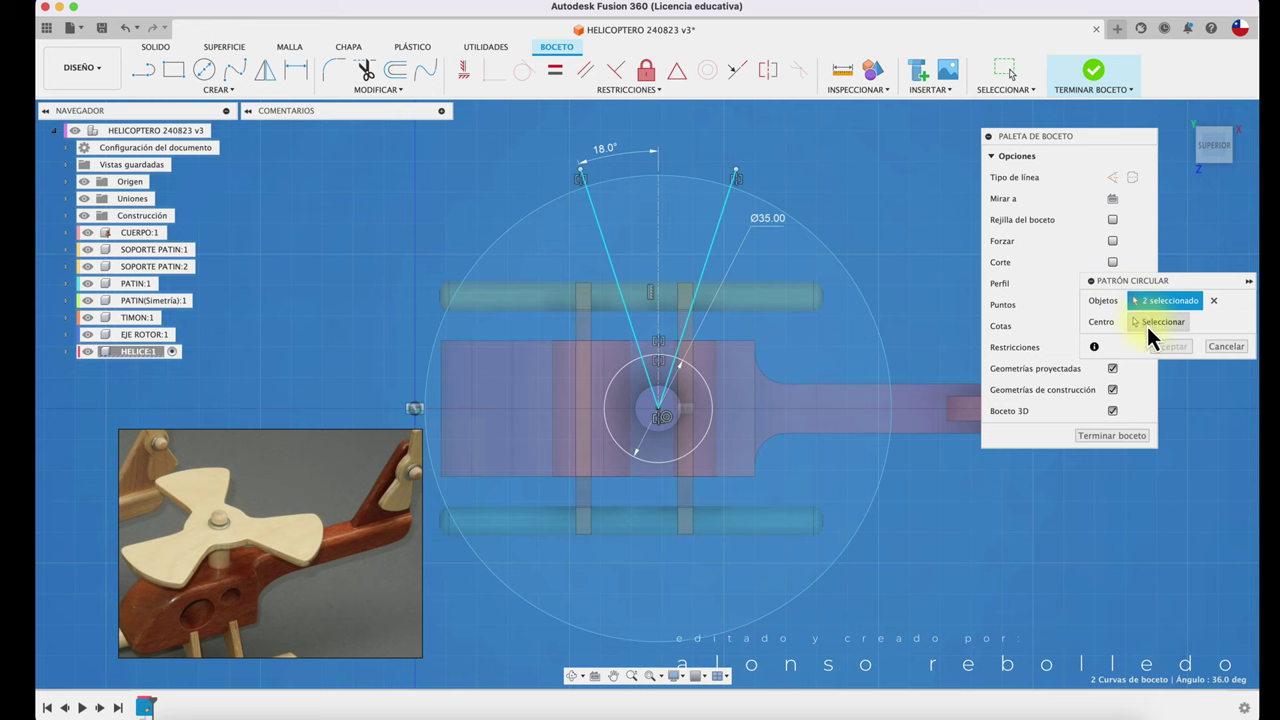
{"action": "left_click", "coordinate": [1148, 327]}
{"action": "left_click", "coordinate": [866, 309]}
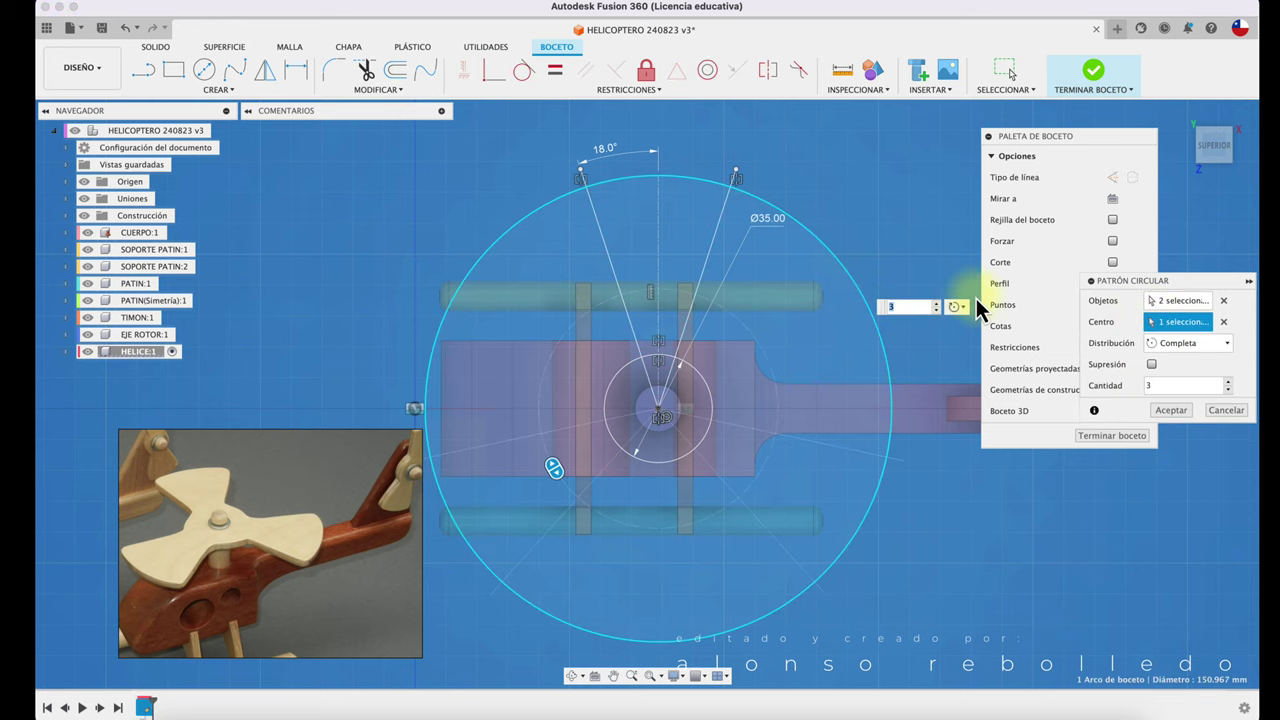
{"action": "left_click", "coordinate": [1168, 410]}
{"action": "scroll", "coordinate": [943, 251], "scroll_direction": "down", "scroll_amount": 1}
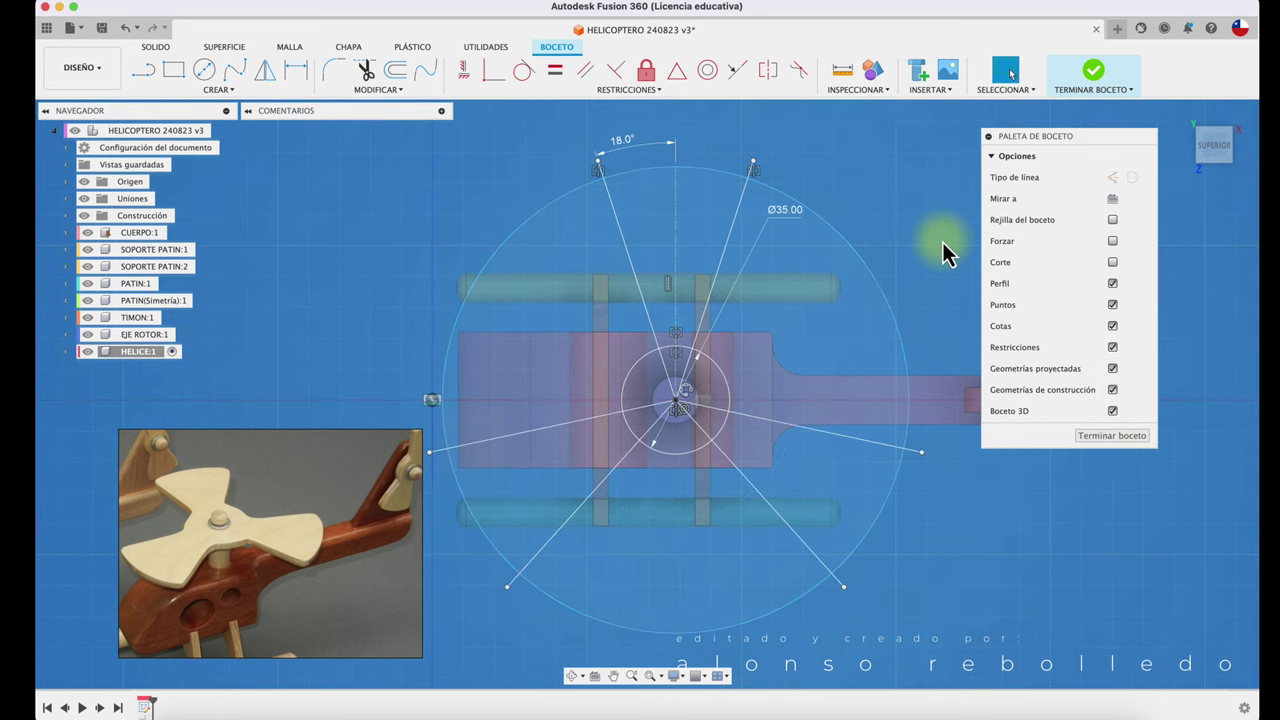
{"action": "scroll", "coordinate": [943, 251], "scroll_direction": "down", "scroll_amount": 1}
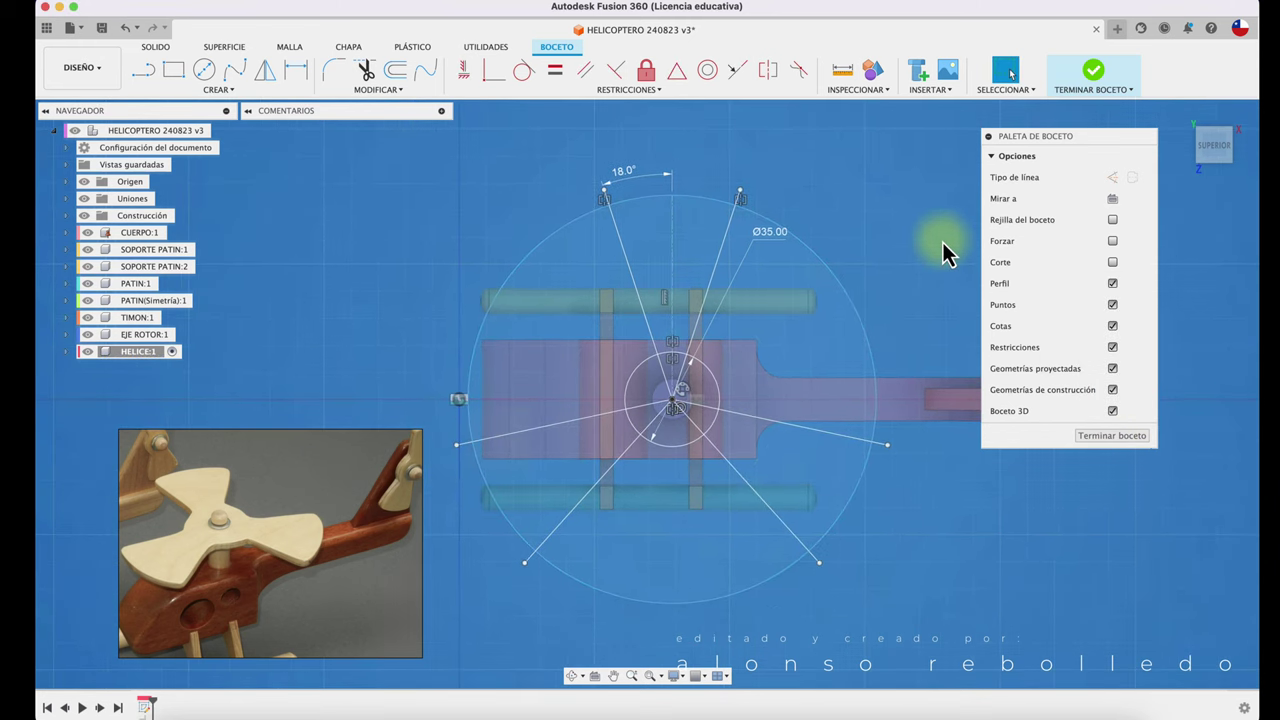
- Trim away three outer-circle arcs and the excess radial line stubs
{"action": "left_click", "coordinate": [821, 256]}
{"action": "left_click", "coordinate": [572, 222]}
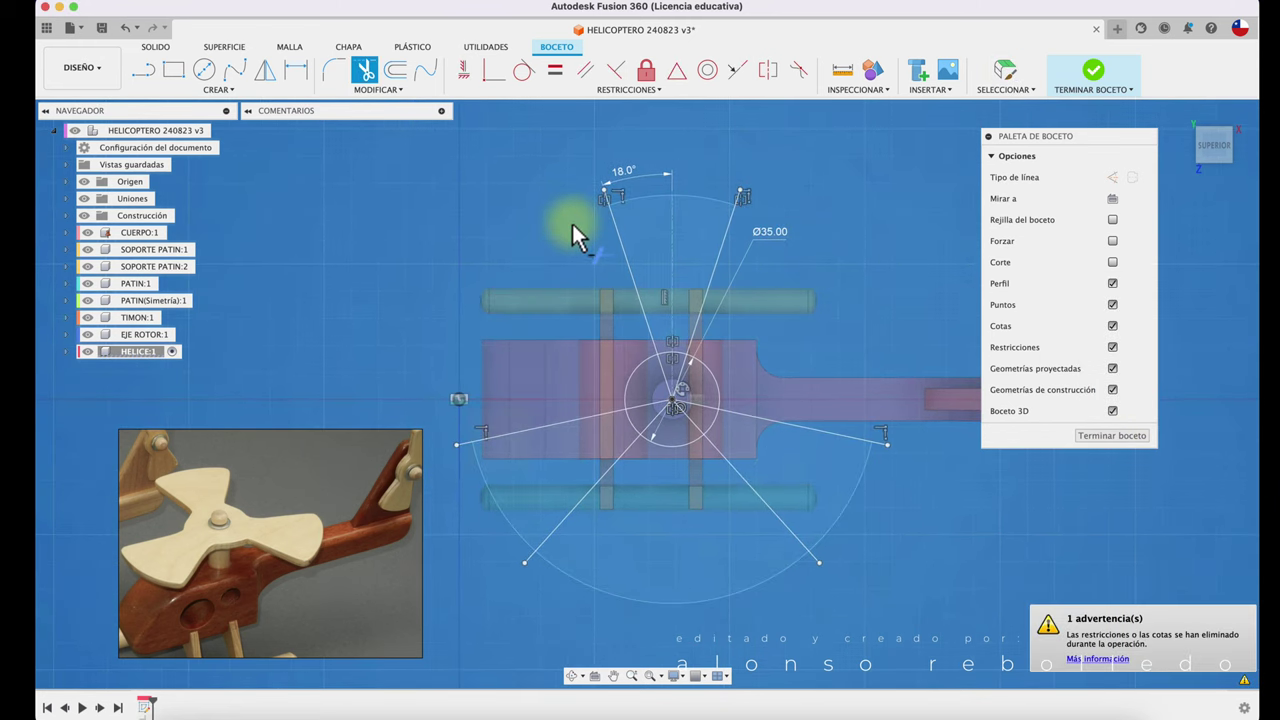
{"action": "left_click", "coordinate": [643, 604]}
{"action": "left_click", "coordinate": [532, 553]}
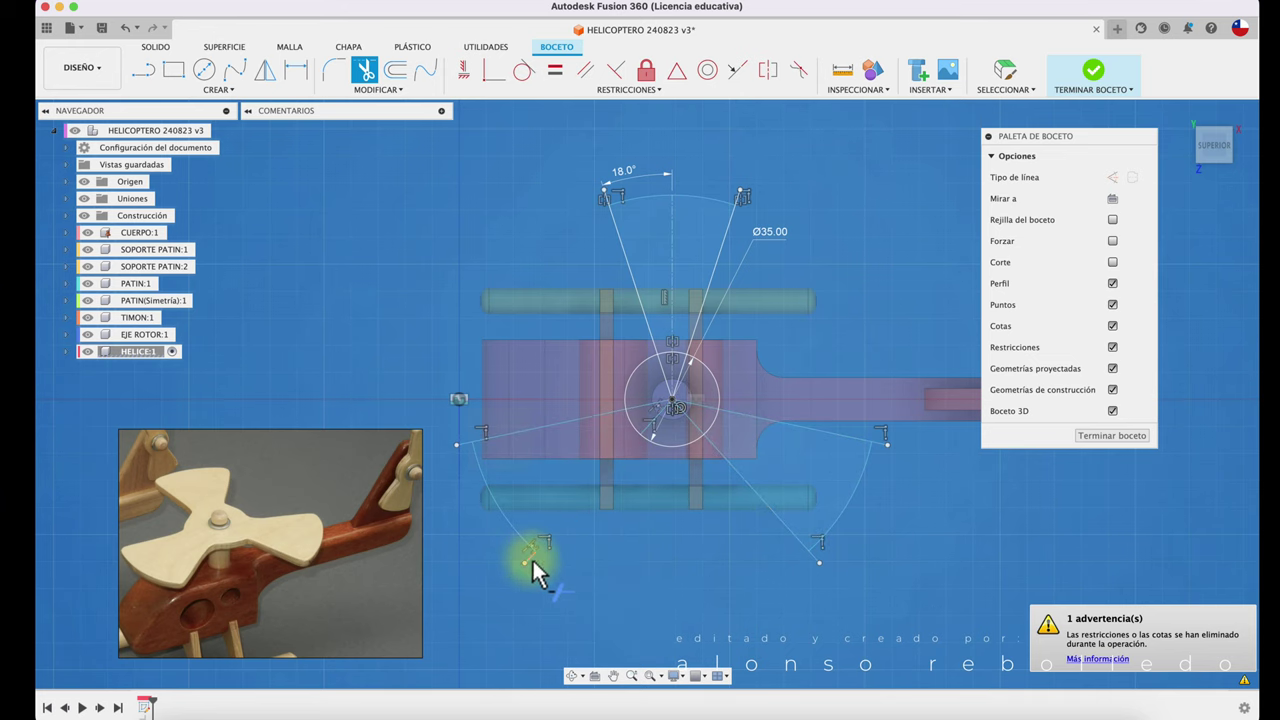
{"action": "key", "text": "Escape"}
{"action": "key", "text": "ctrl+z"}
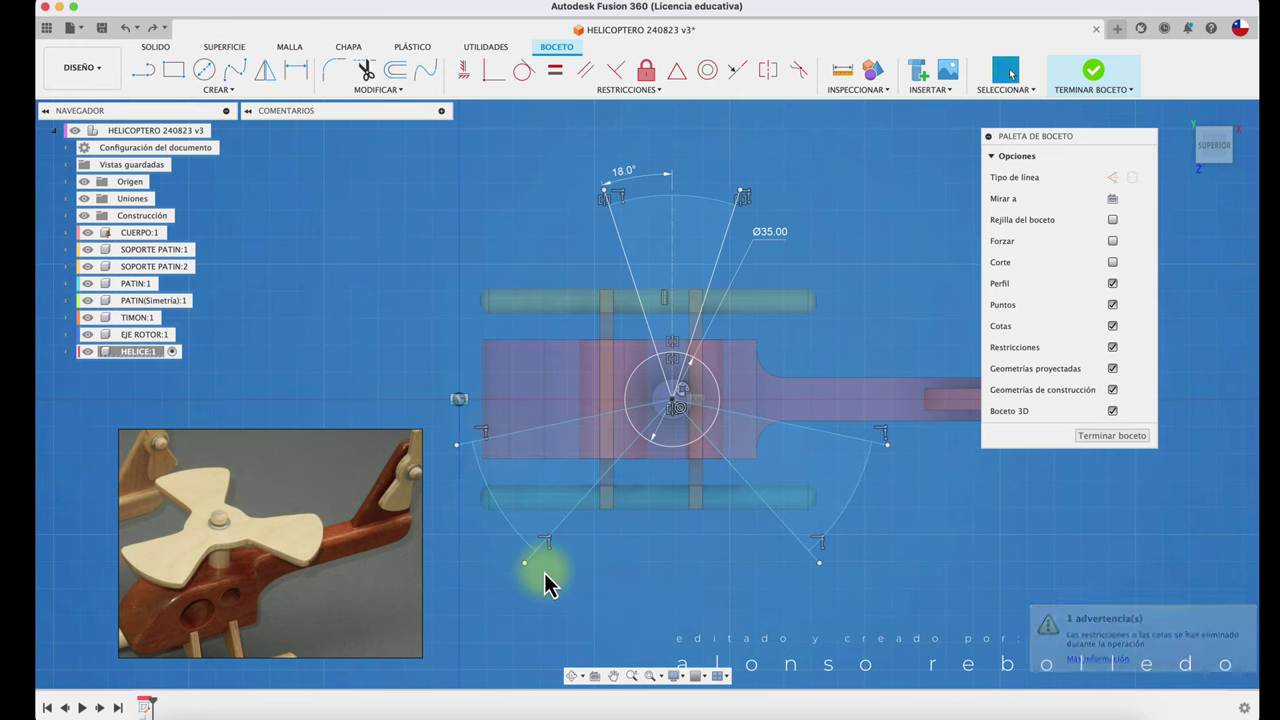
{"action": "key", "text": "t"}
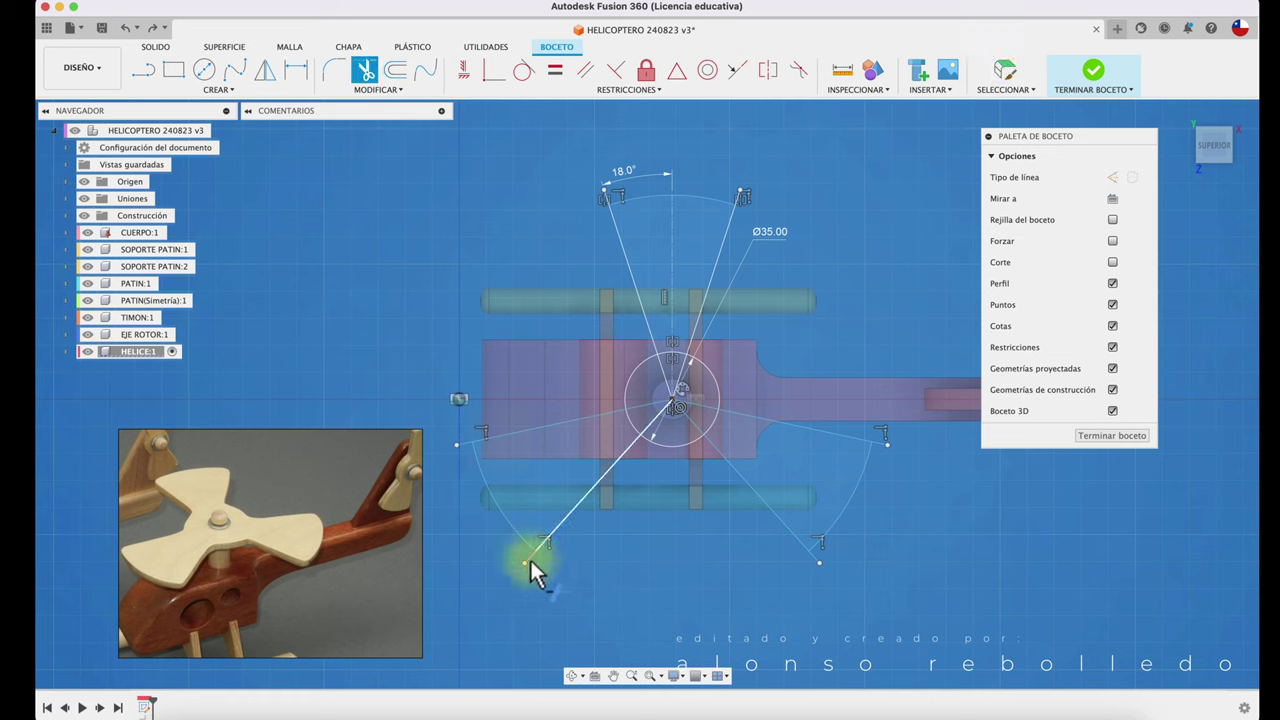
{"action": "left_click", "coordinate": [531, 568]}
{"action": "left_click", "coordinate": [465, 448]}
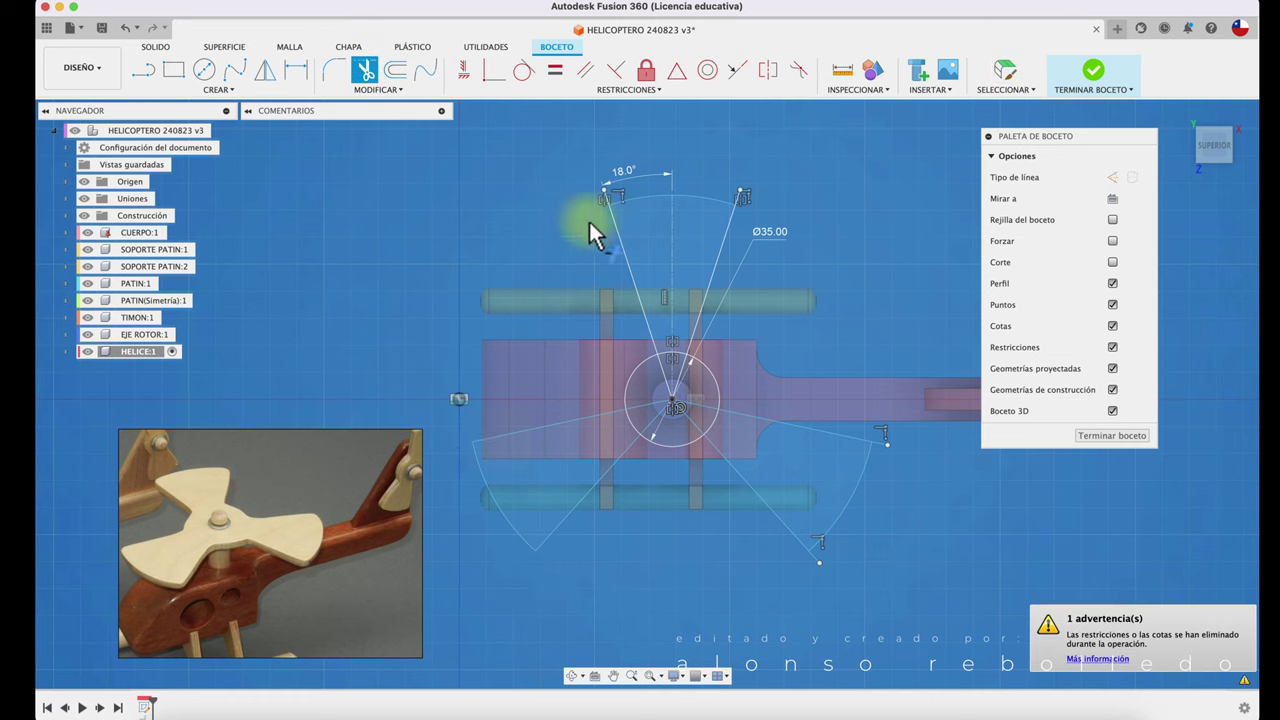
{"action": "left_click", "coordinate": [609, 193]}
{"action": "left_click", "coordinate": [743, 200]}
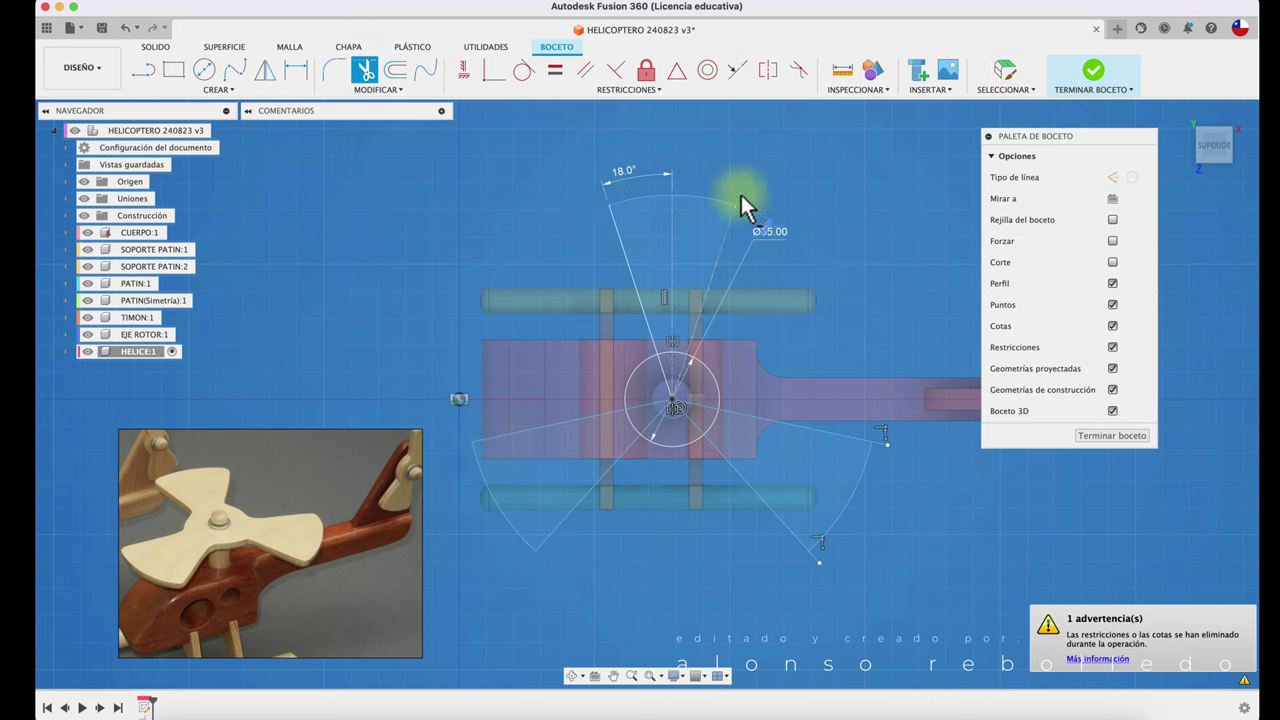
{"action": "left_click", "coordinate": [813, 556]}
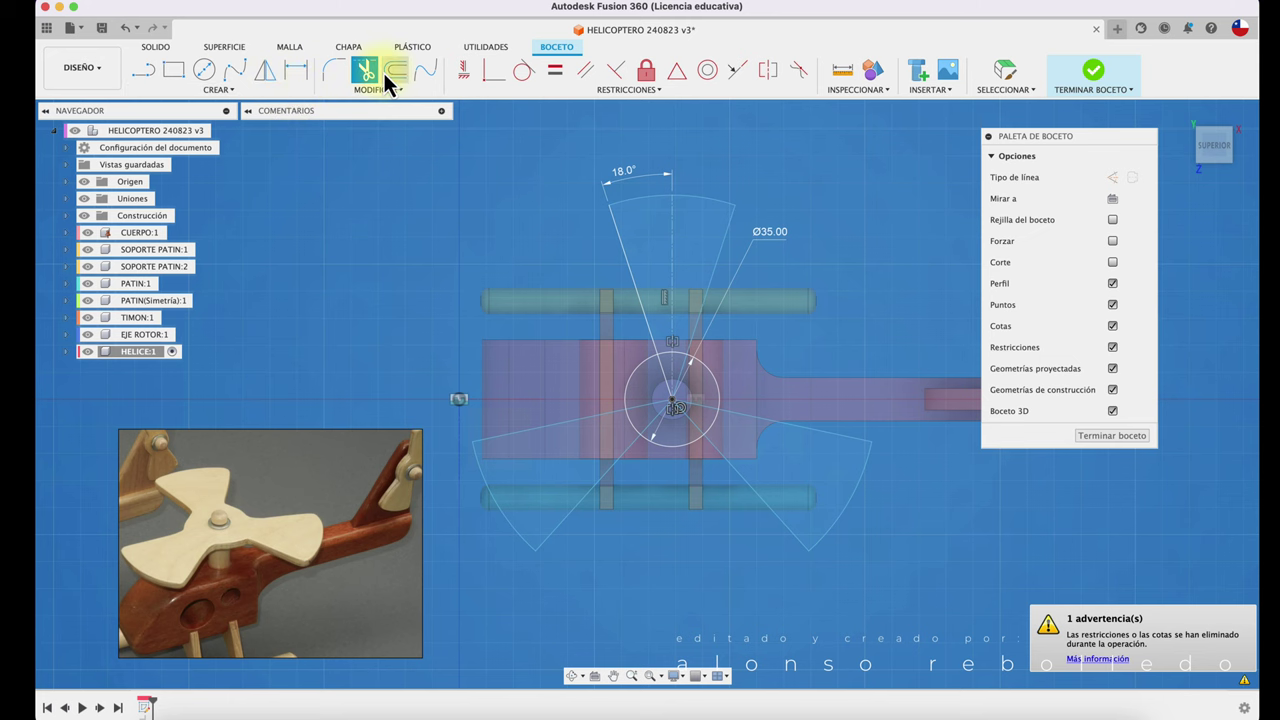
- Trim the blade lines running into the centre and inside the hub circle
{"action": "left_click", "coordinate": [342, 72]}
{"action": "scroll", "coordinate": [657, 449], "scroll_direction": "up", "scroll_amount": 3}
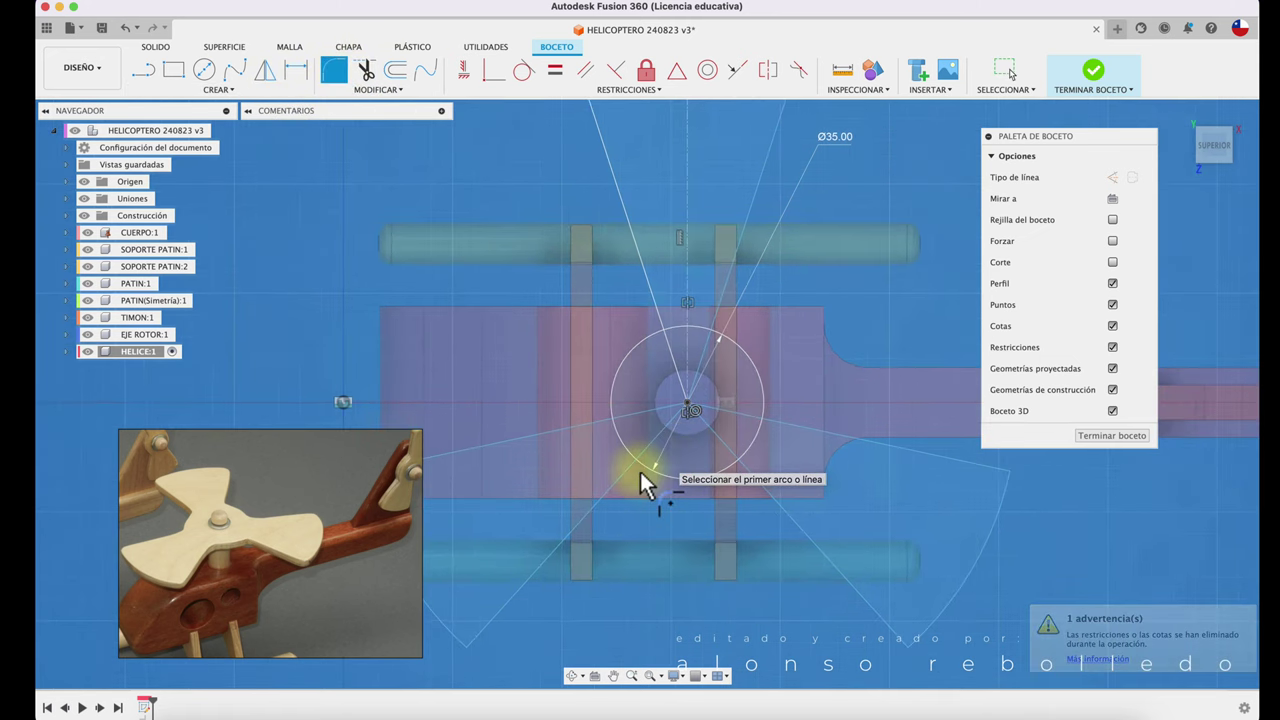
{"action": "left_click", "coordinate": [628, 477]}
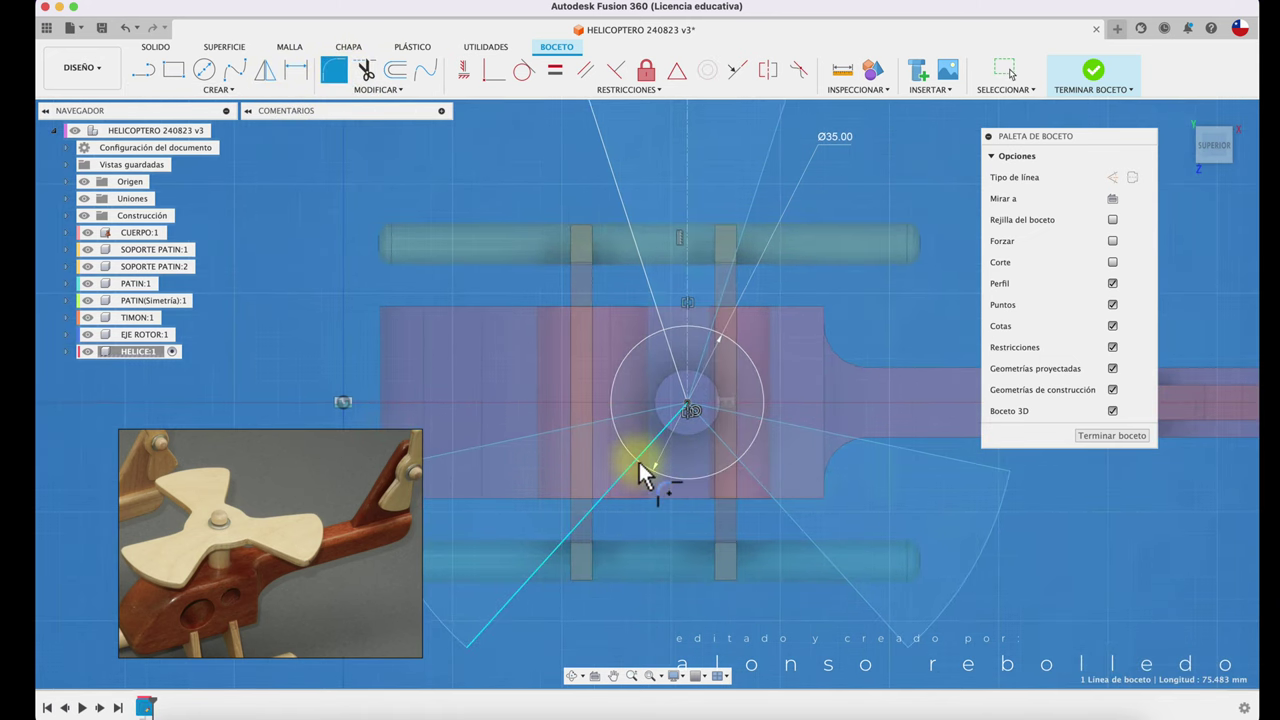
{"action": "scroll", "coordinate": [654, 480], "scroll_direction": "up", "scroll_amount": 2}
{"action": "key", "text": "Escape"}
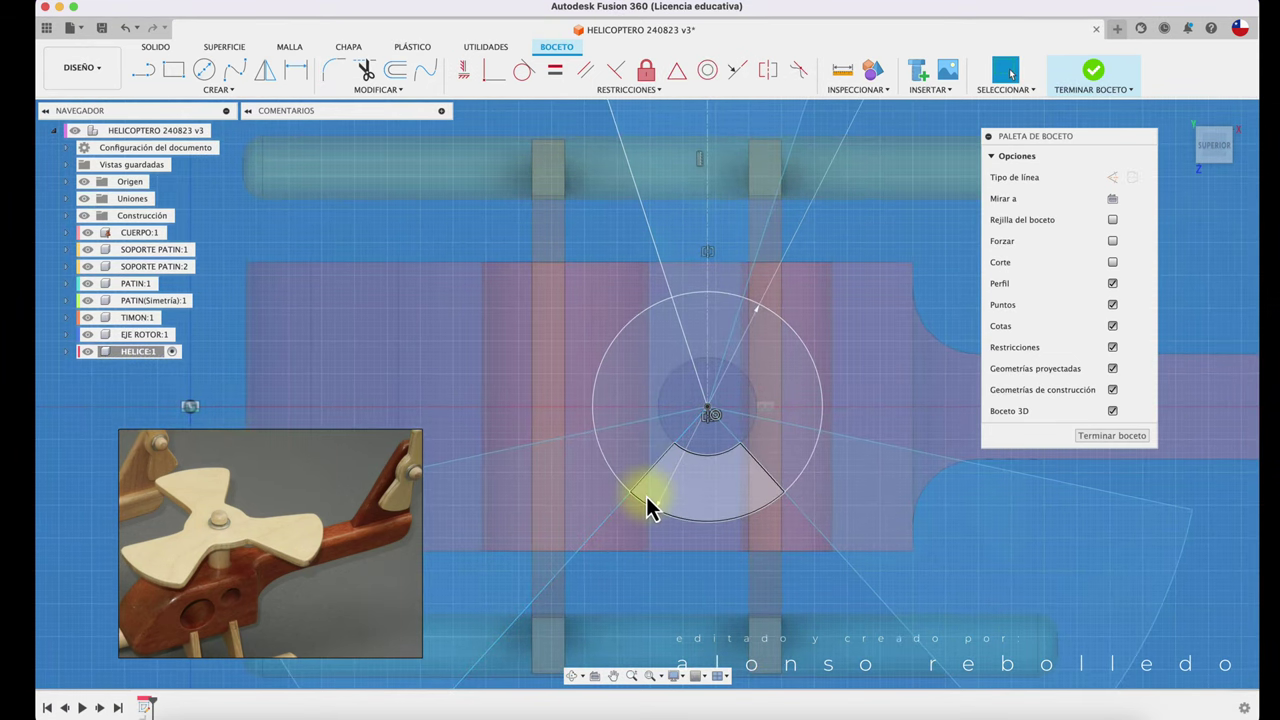
{"action": "scroll", "coordinate": [648, 510], "scroll_direction": "up", "scroll_amount": 2}
{"action": "key", "text": "t"}
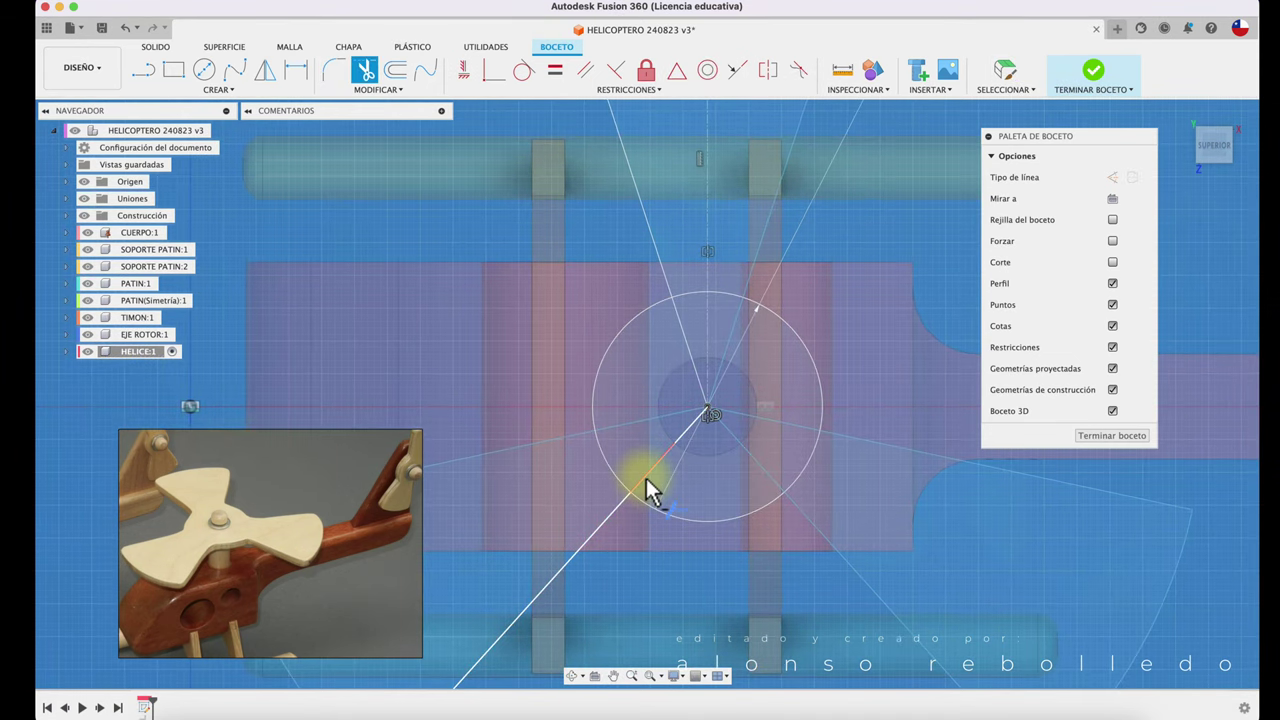
{"action": "left_click", "coordinate": [645, 490]}
{"action": "left_click", "coordinate": [632, 420]}
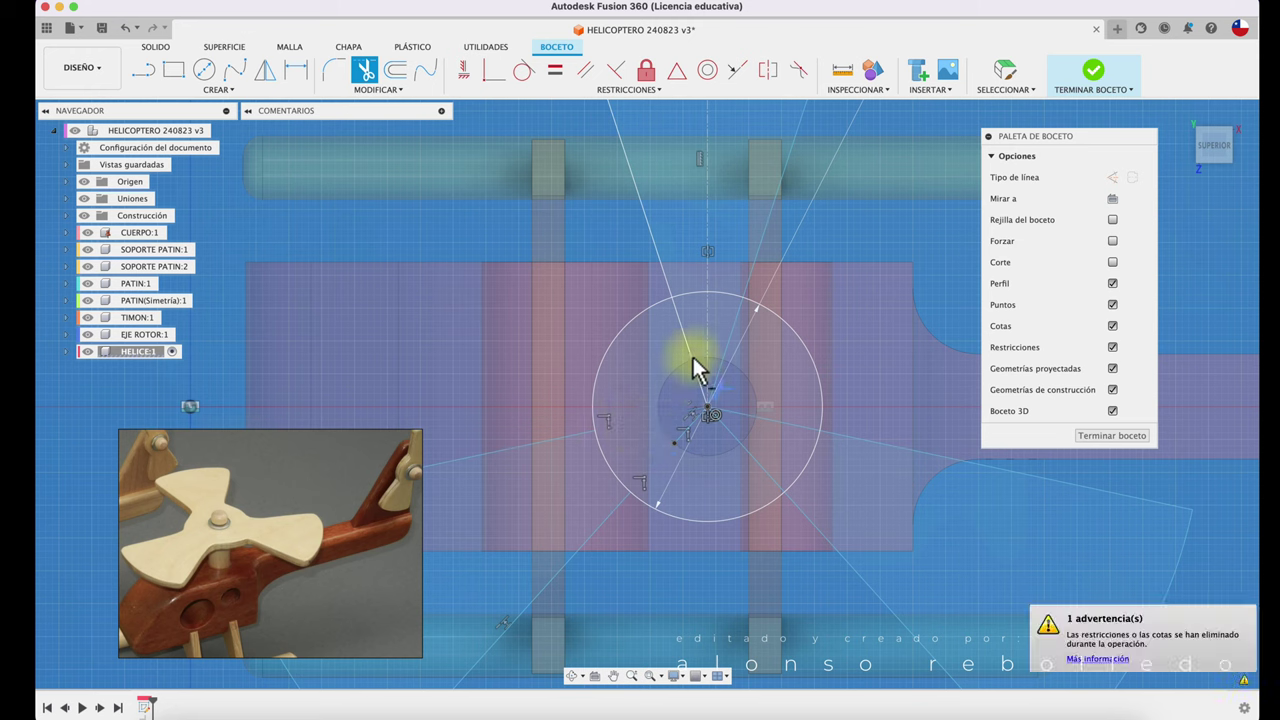
{"action": "left_click", "coordinate": [681, 320]}
- Trim the remaining centre segments and hub-circle arcs, then begin a blade-root fillet
{"action": "left_click", "coordinate": [736, 327]}
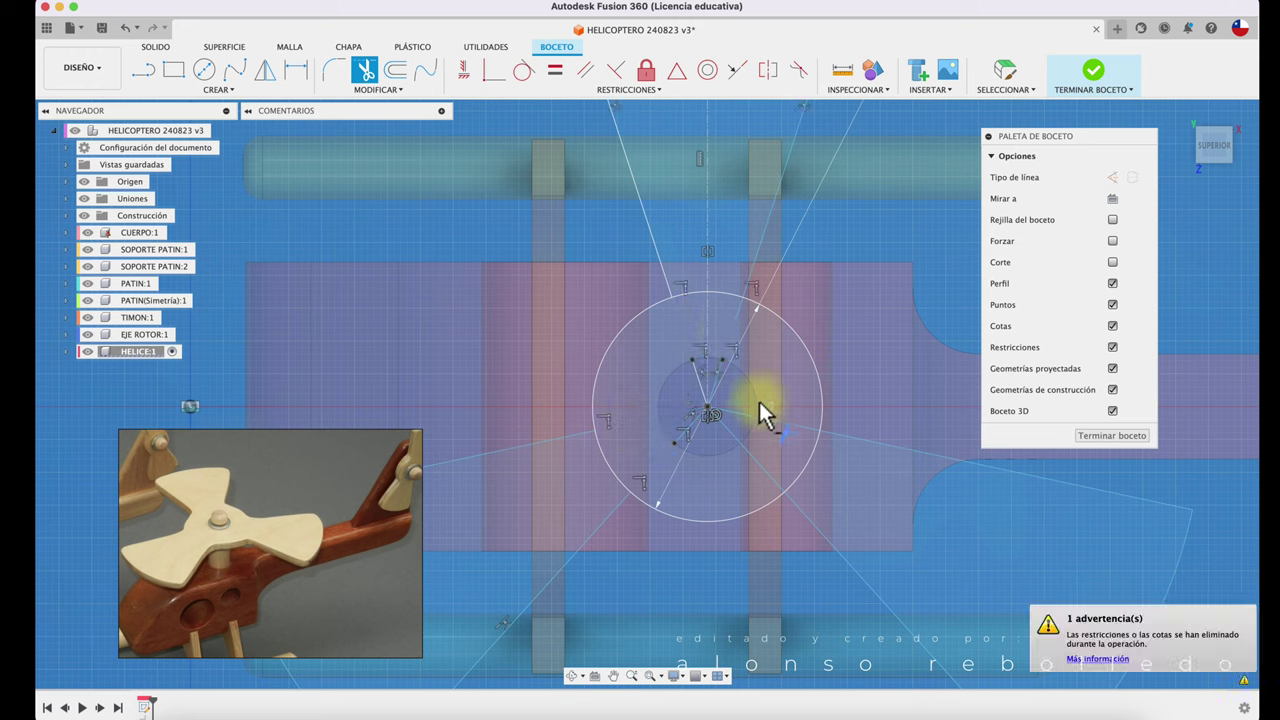
{"action": "left_click", "coordinate": [760, 420]}
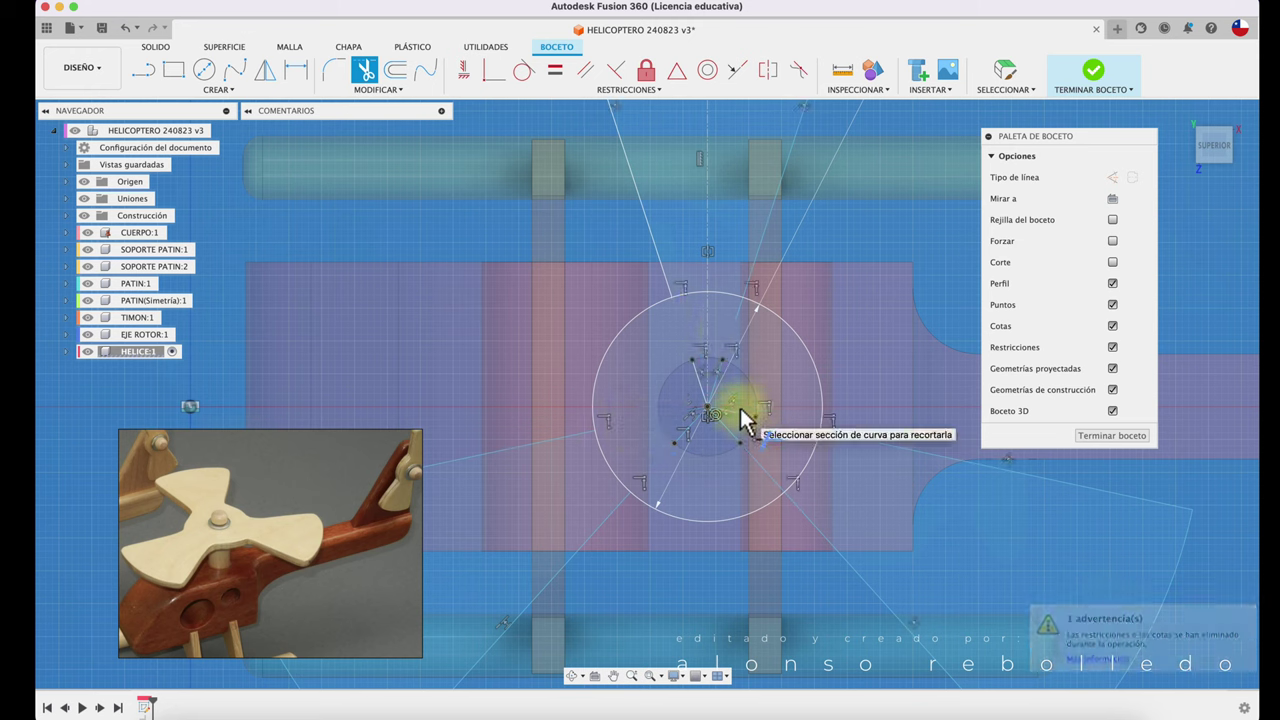
{"action": "left_click", "coordinate": [738, 418]}
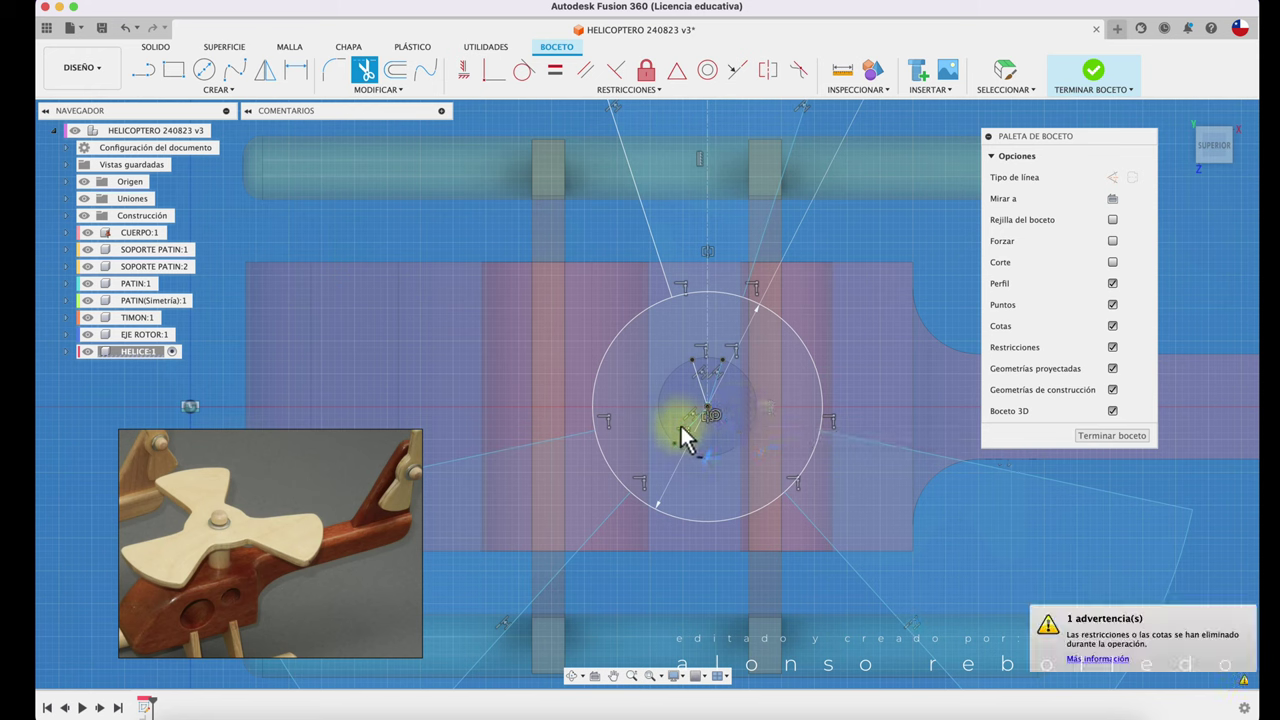
{"action": "left_click", "coordinate": [681, 427]}
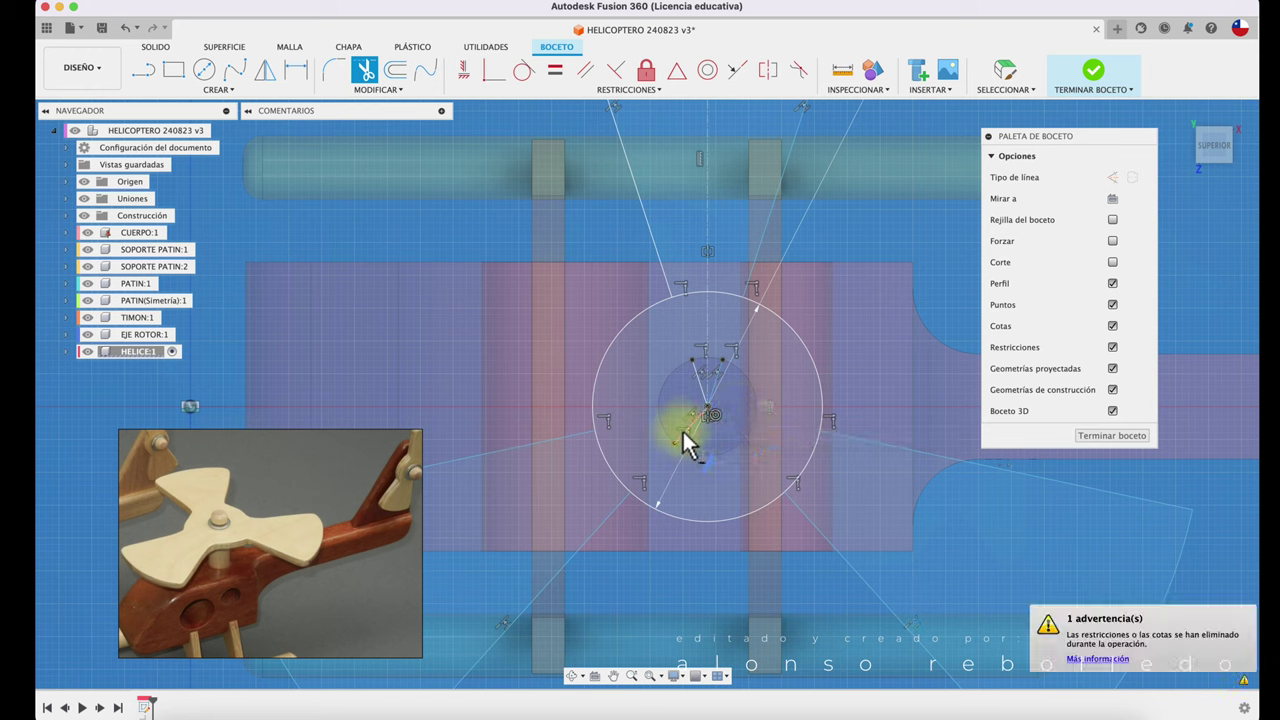
{"action": "left_click", "coordinate": [709, 380]}
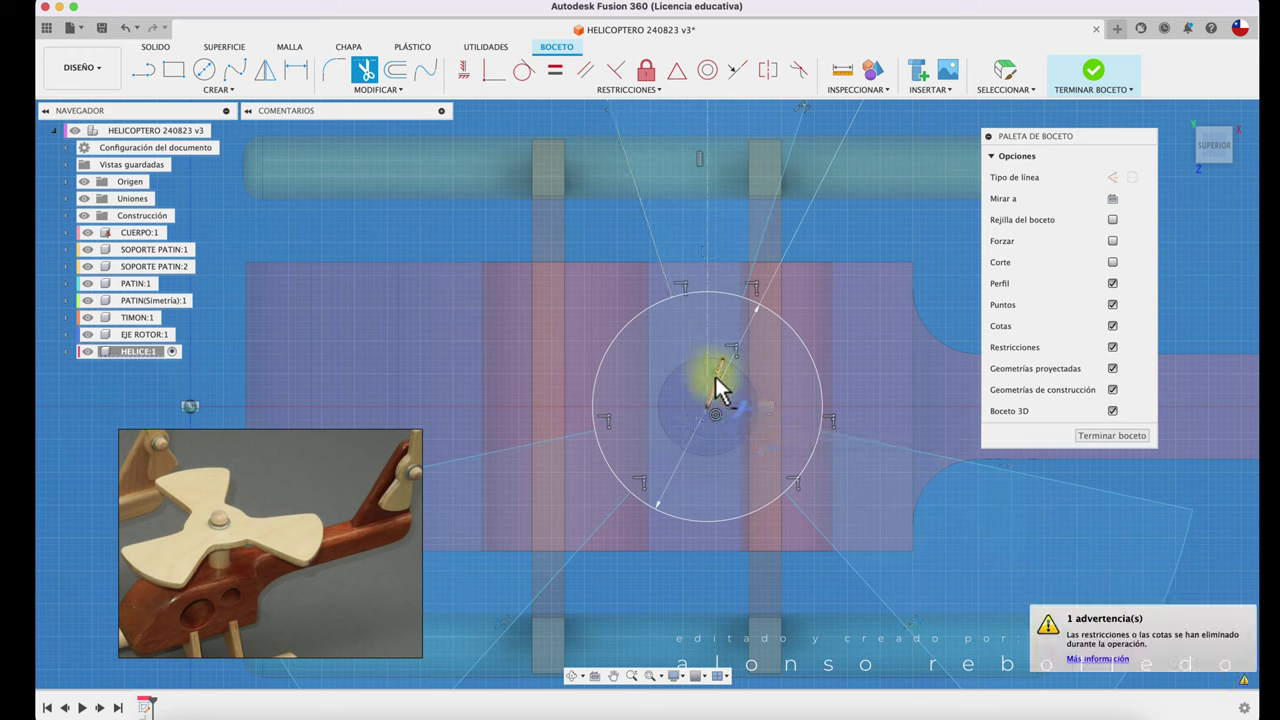
{"action": "left_click", "coordinate": [700, 291]}
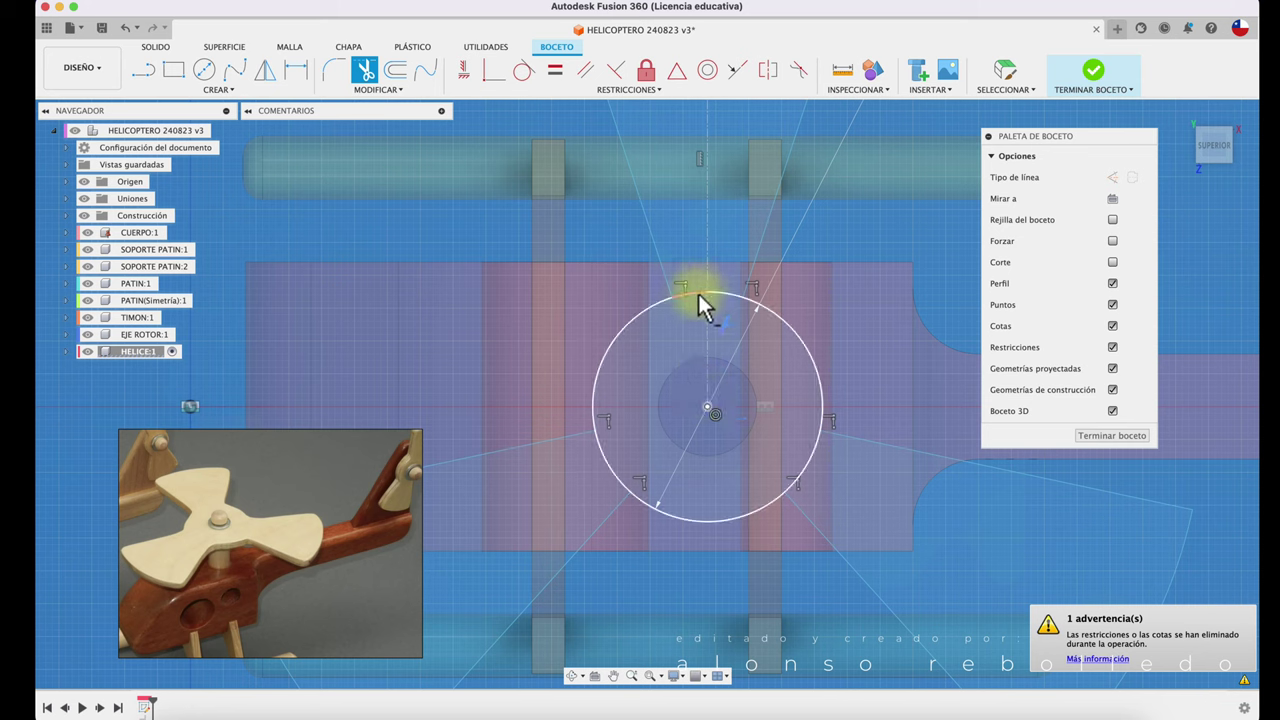
{"action": "left_click", "coordinate": [816, 446]}
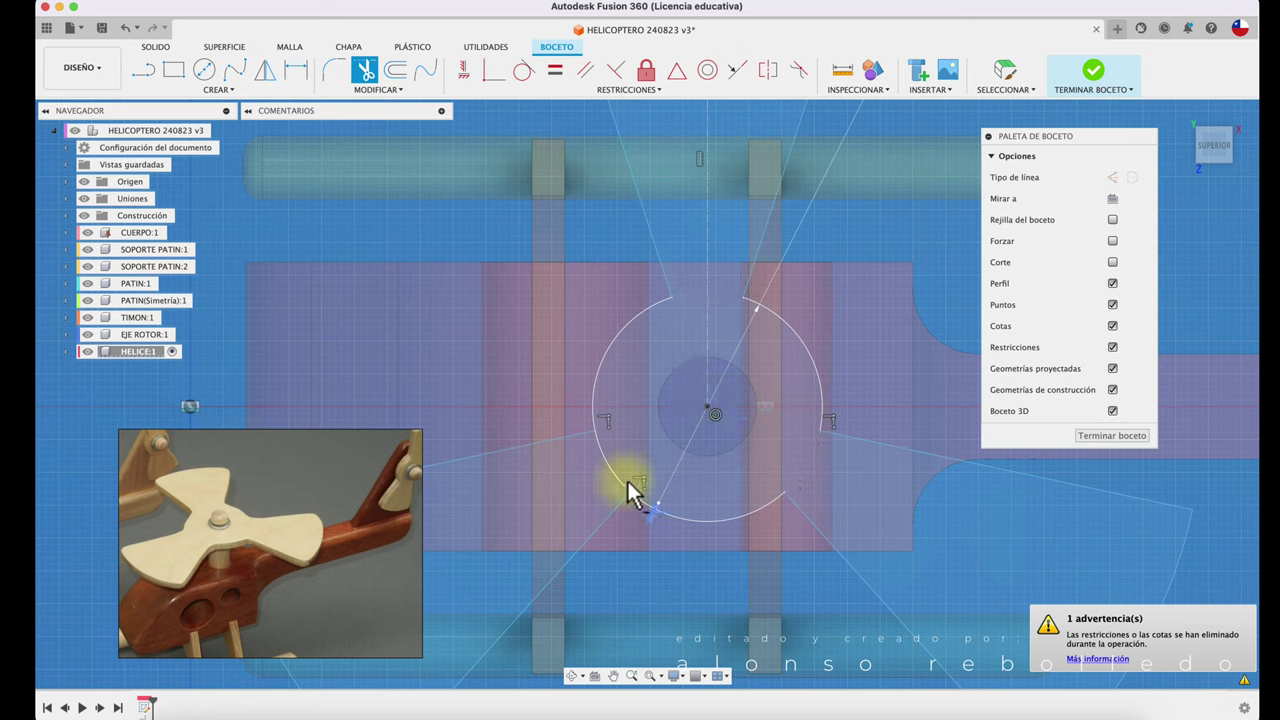
{"action": "left_click", "coordinate": [625, 488]}
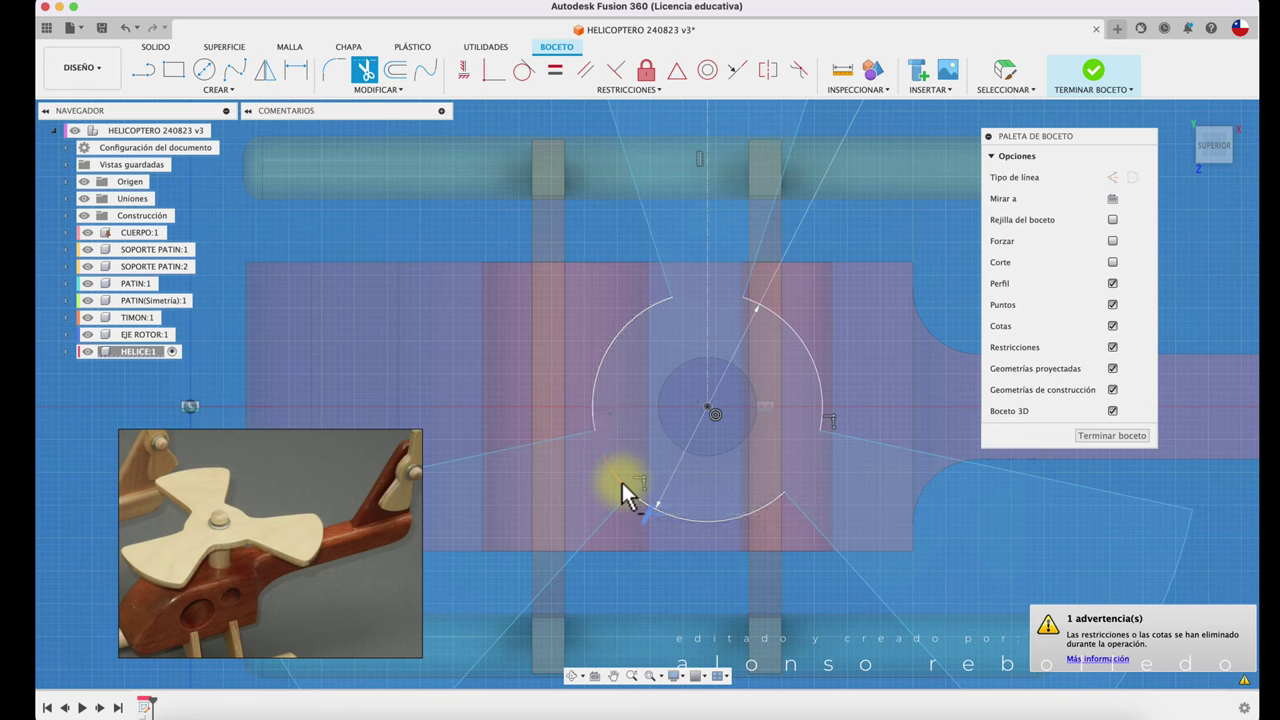
{"action": "left_click", "coordinate": [334, 70]}
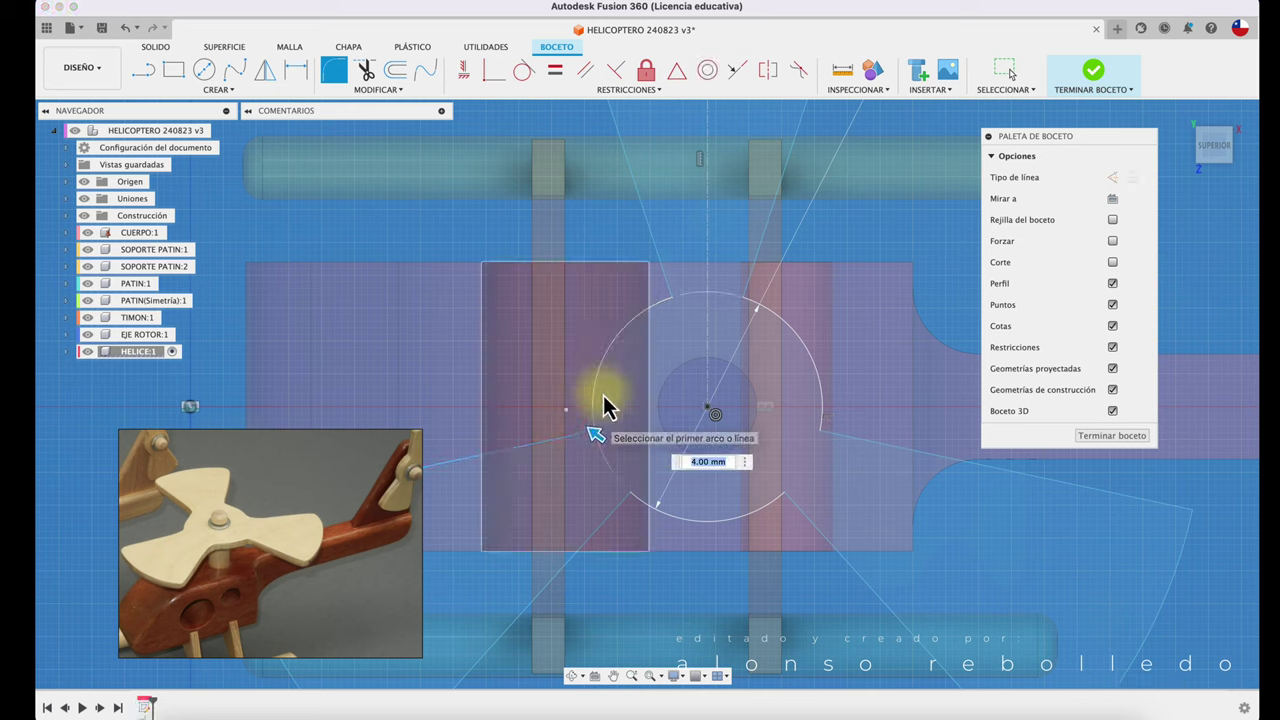
{"action": "left_click", "coordinate": [594, 432]}
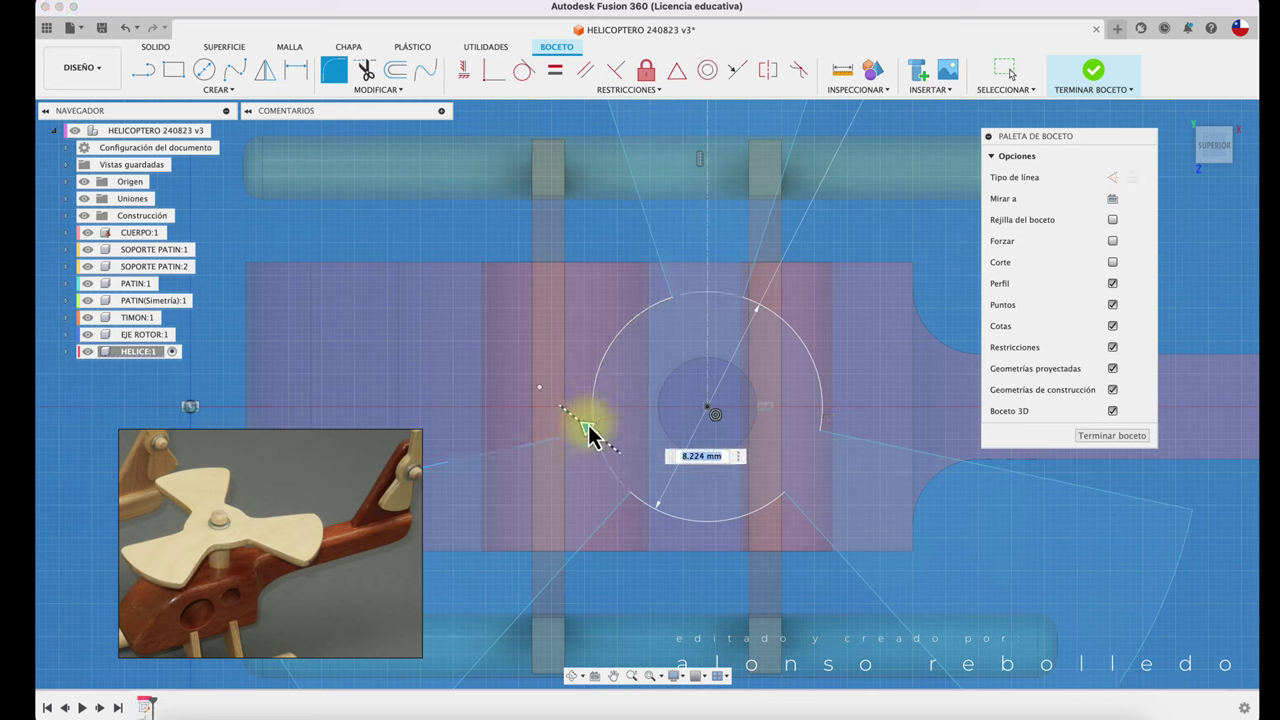
- Fillet the first blade root, top corner and top-right corner with 8 mm radii
{"action": "key", "text": "Return"}
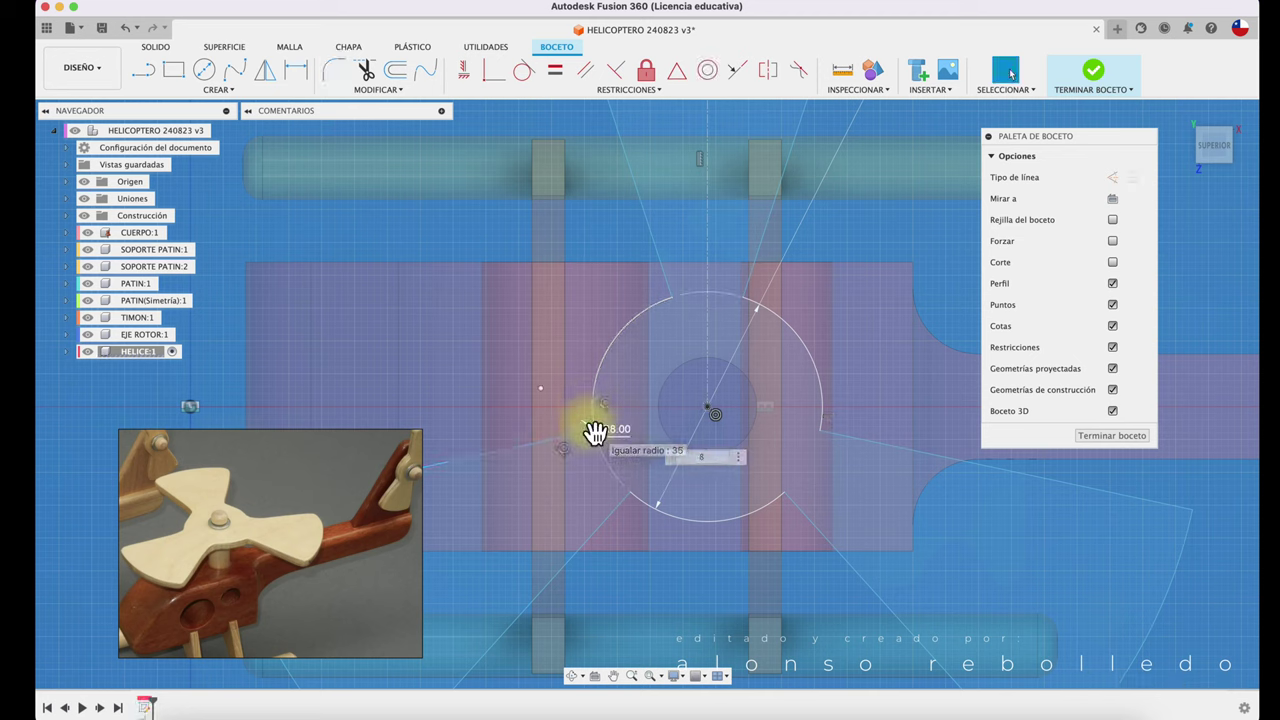
{"action": "left_click", "coordinate": [327, 80]}
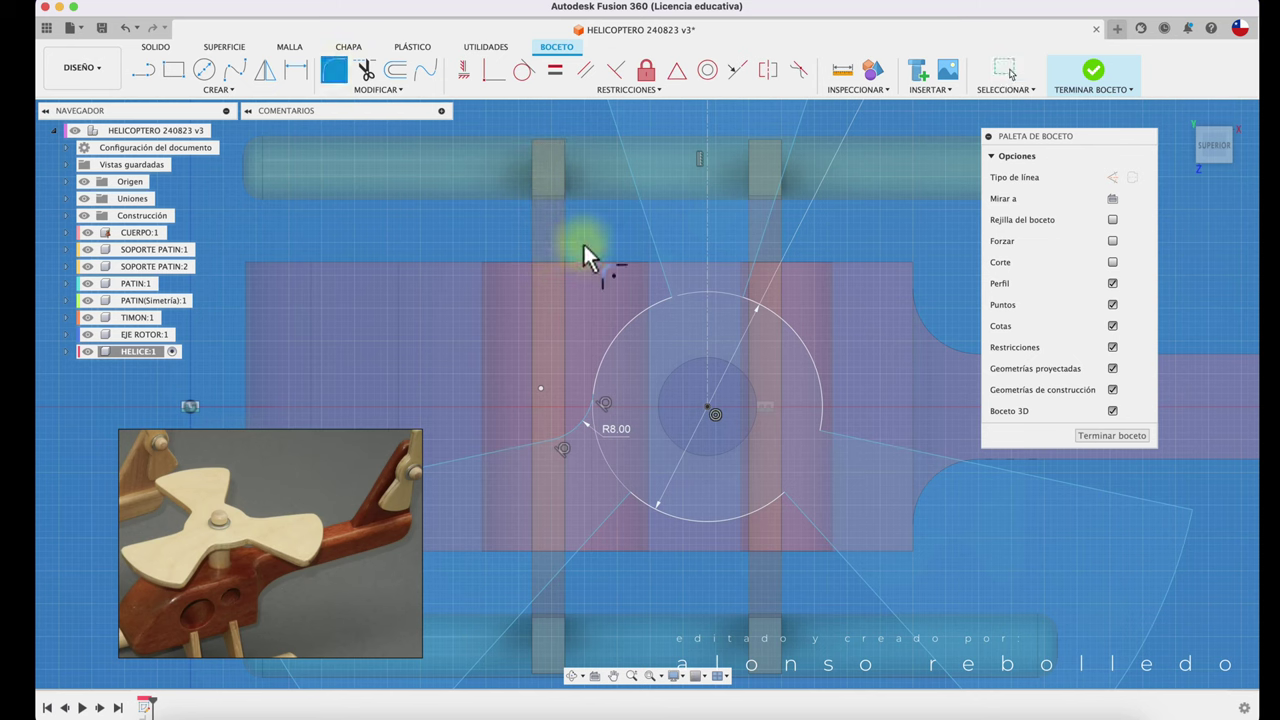
{"action": "left_click", "coordinate": [668, 285]}
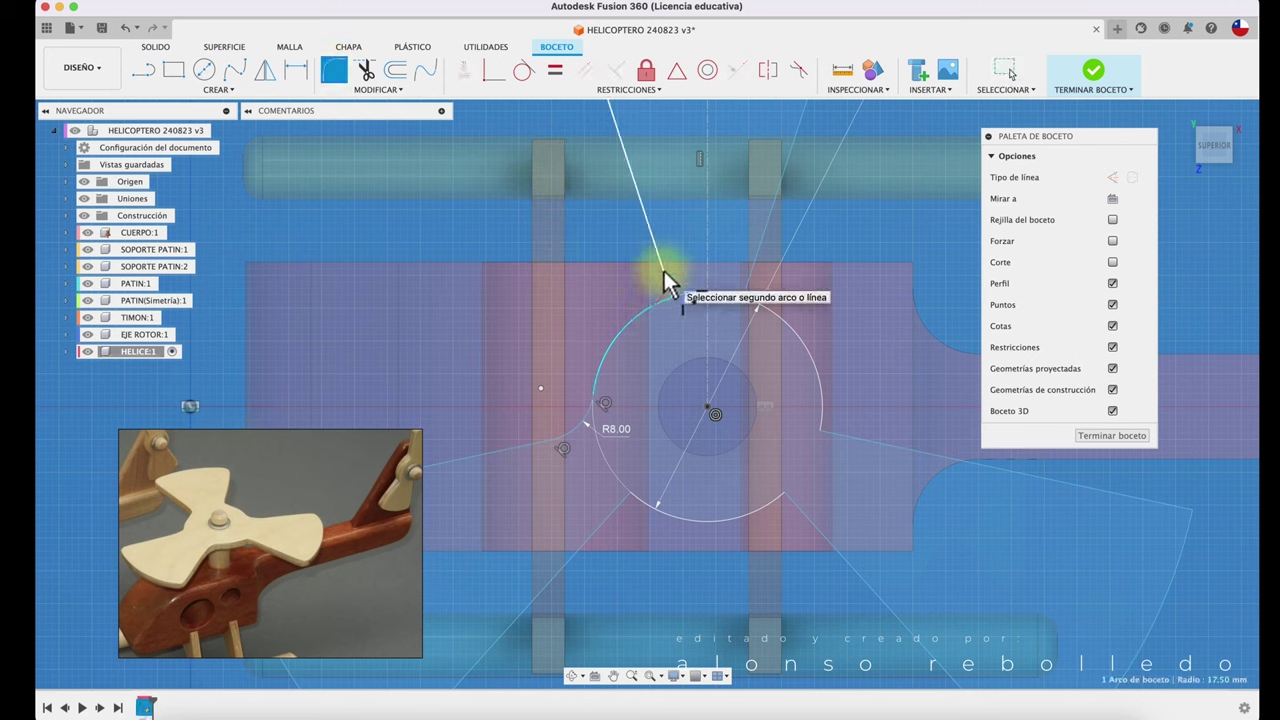
{"action": "left_click", "coordinate": [666, 280]}
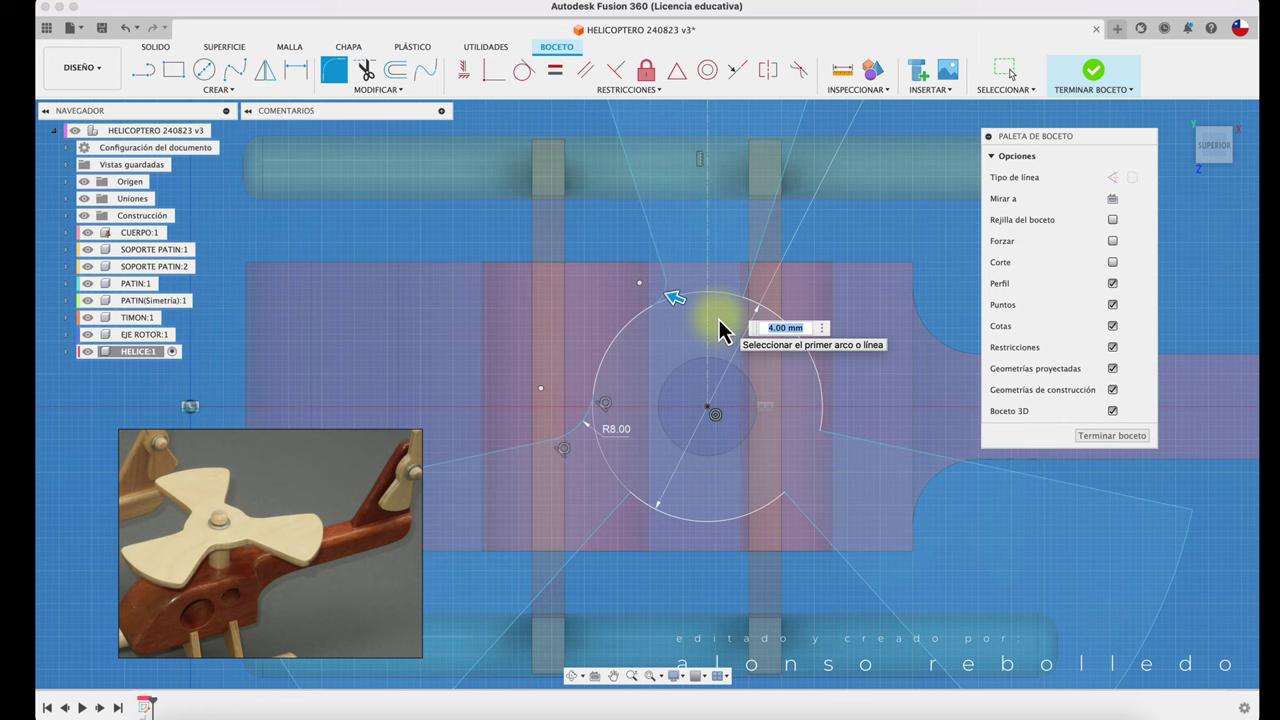
{"action": "key", "text": "Return"}
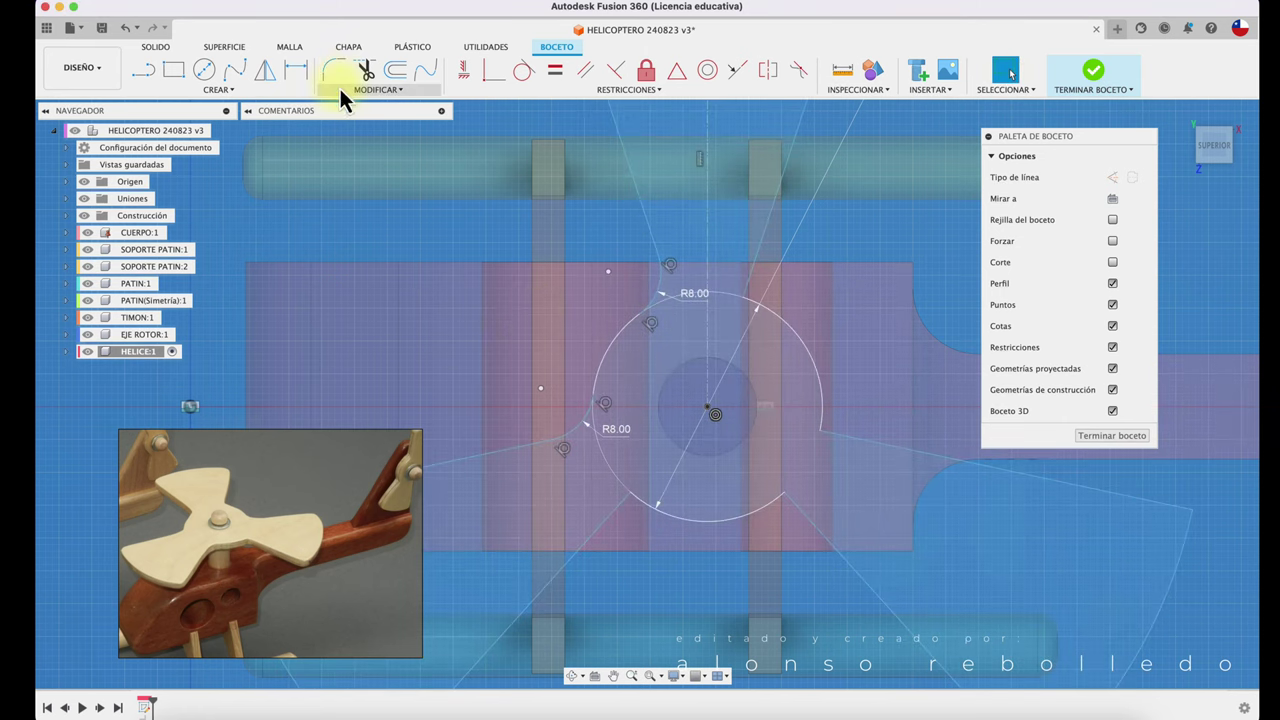
{"action": "left_click", "coordinate": [337, 76]}
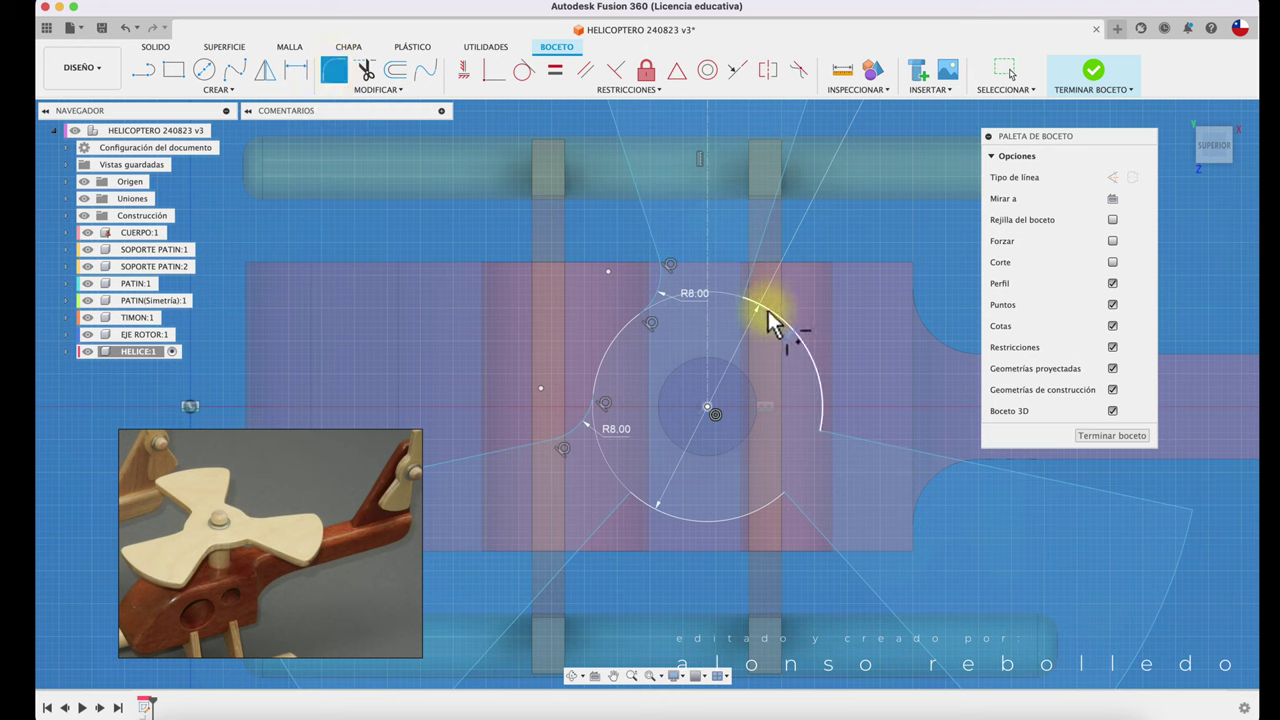
{"action": "left_click", "coordinate": [756, 271]}
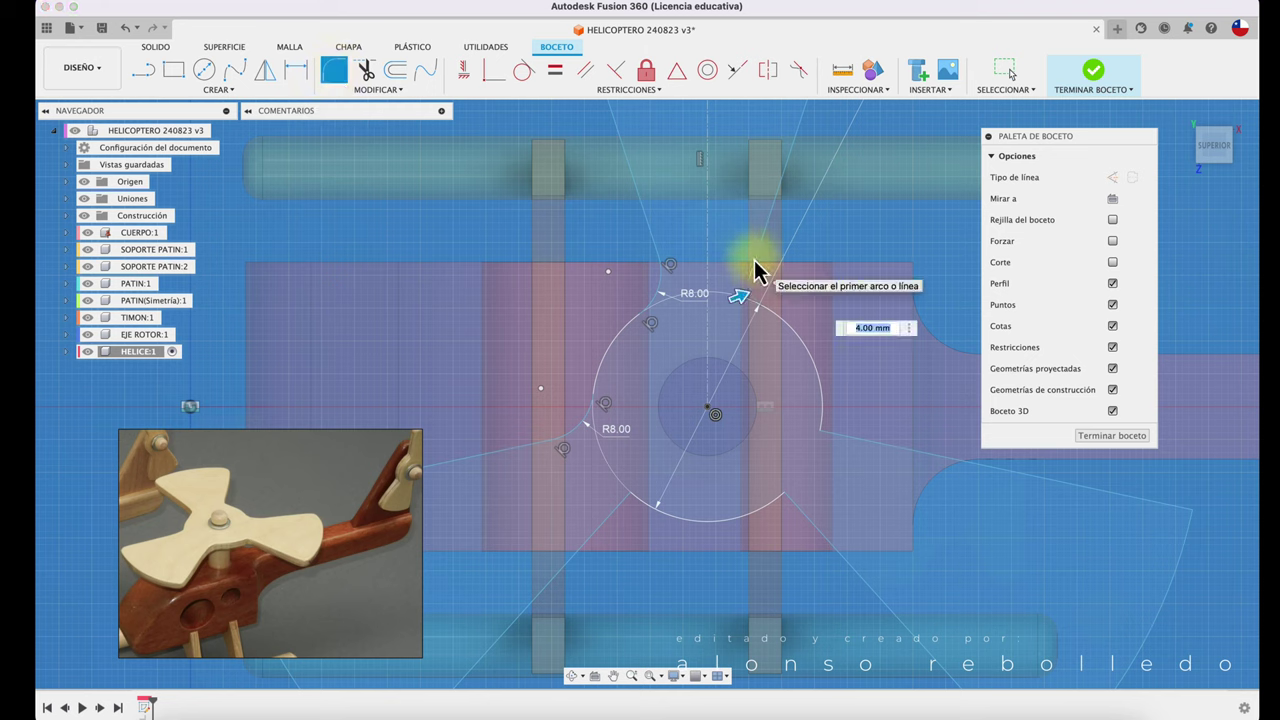
{"action": "type", "text": "8"}
{"action": "key", "text": "Return"}
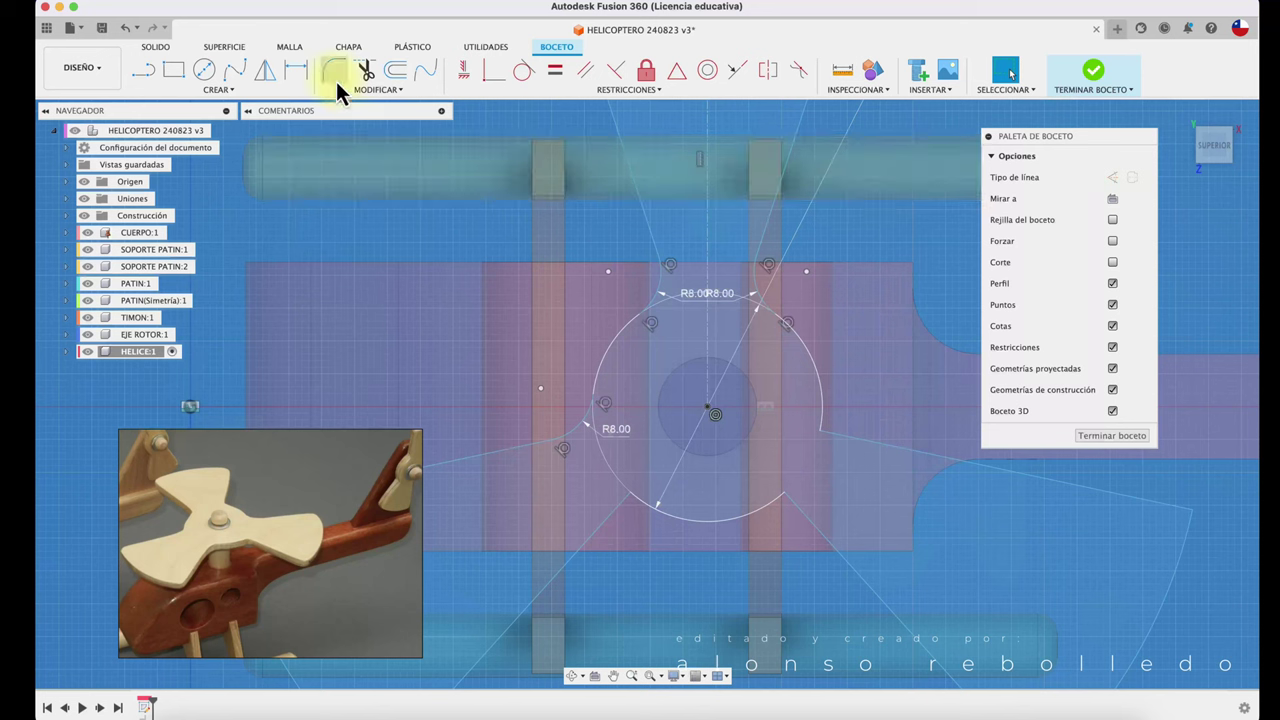
- Add 8 mm fillets to the right, lower-right and lower-left corners, then finish the sketch
{"action": "left_click", "coordinate": [334, 70]}
{"action": "left_click", "coordinate": [845, 445]}
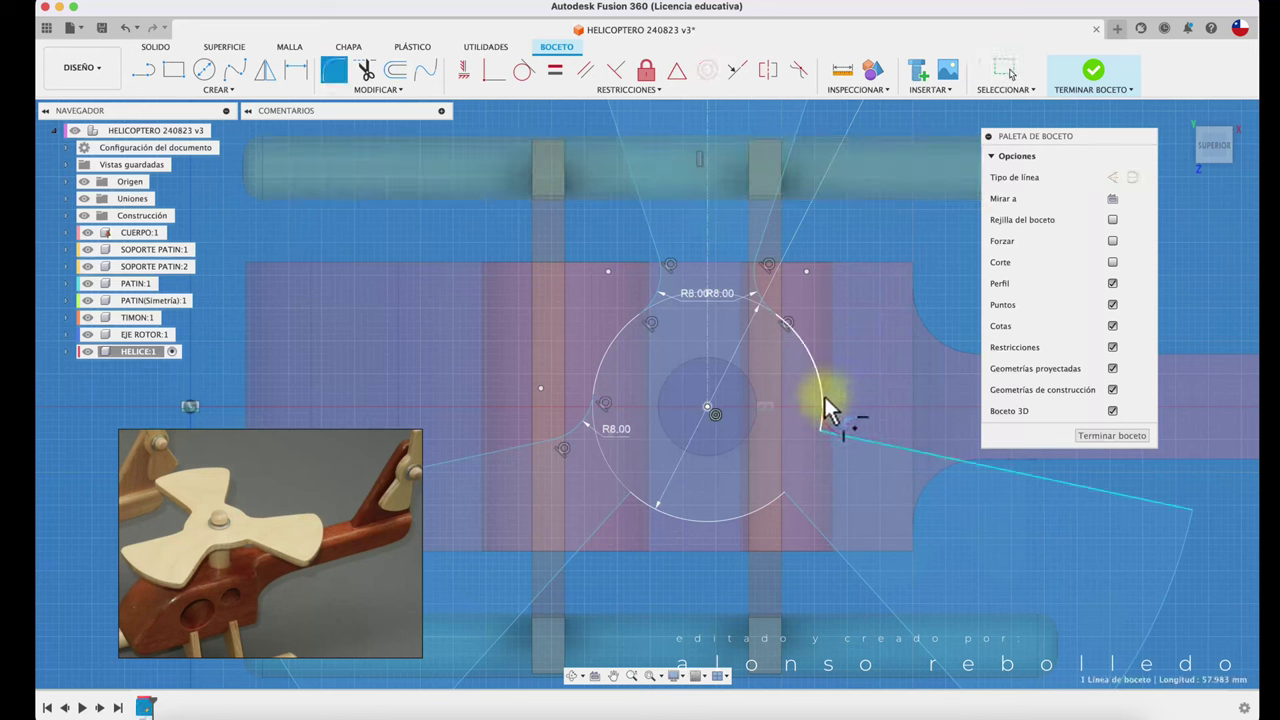
{"action": "left_click", "coordinate": [824, 396]}
{"action": "type", "text": "8"}
{"action": "key", "text": "Return"}
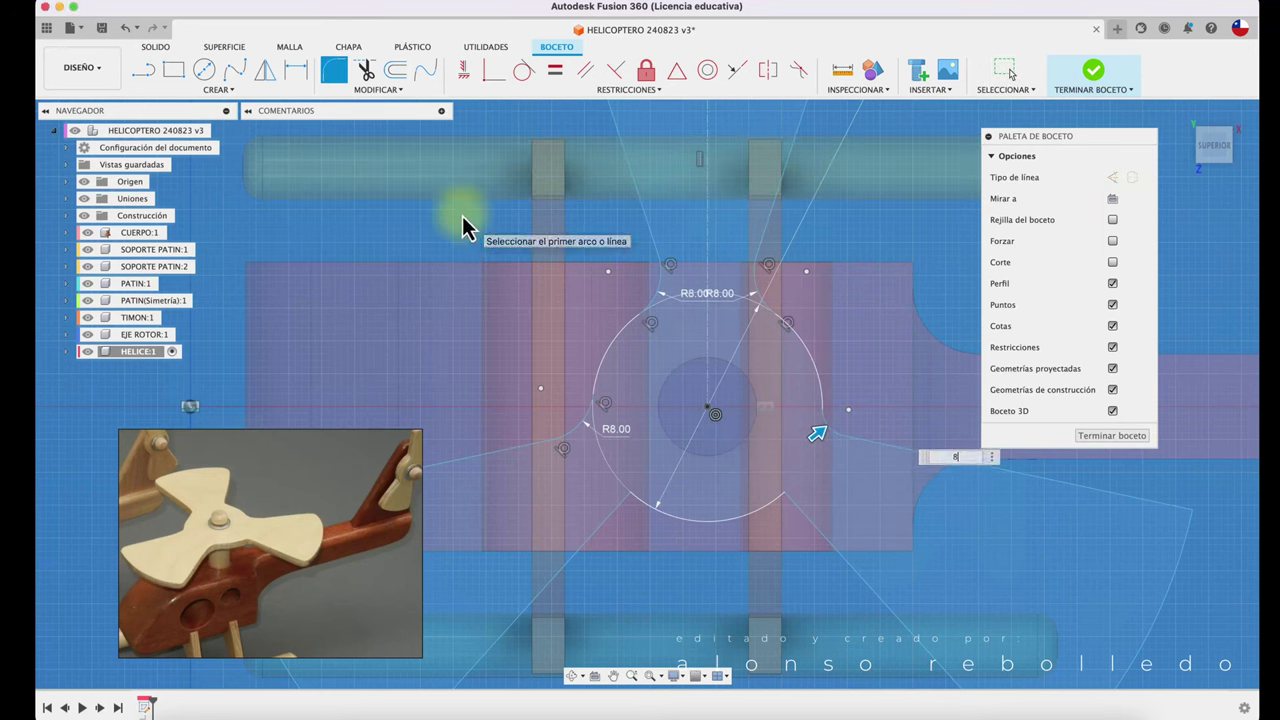
{"action": "left_click", "coordinate": [334, 72]}
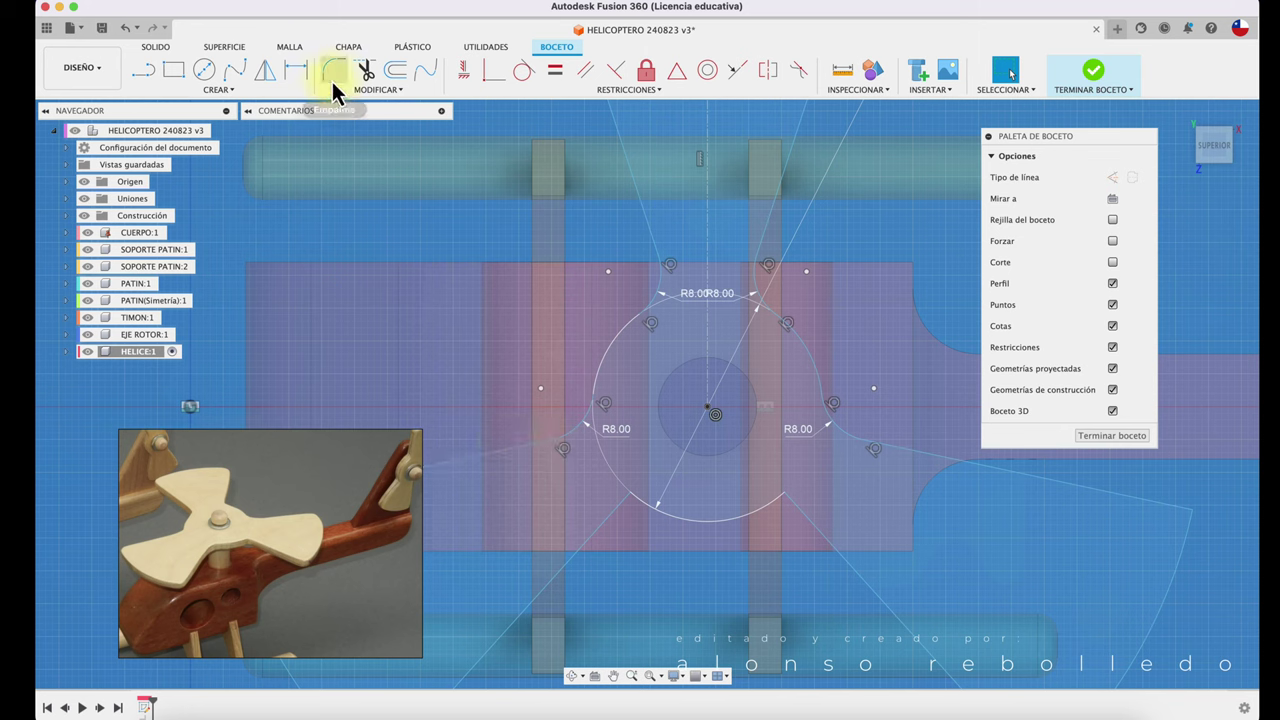
{"action": "left_click", "coordinate": [806, 522]}
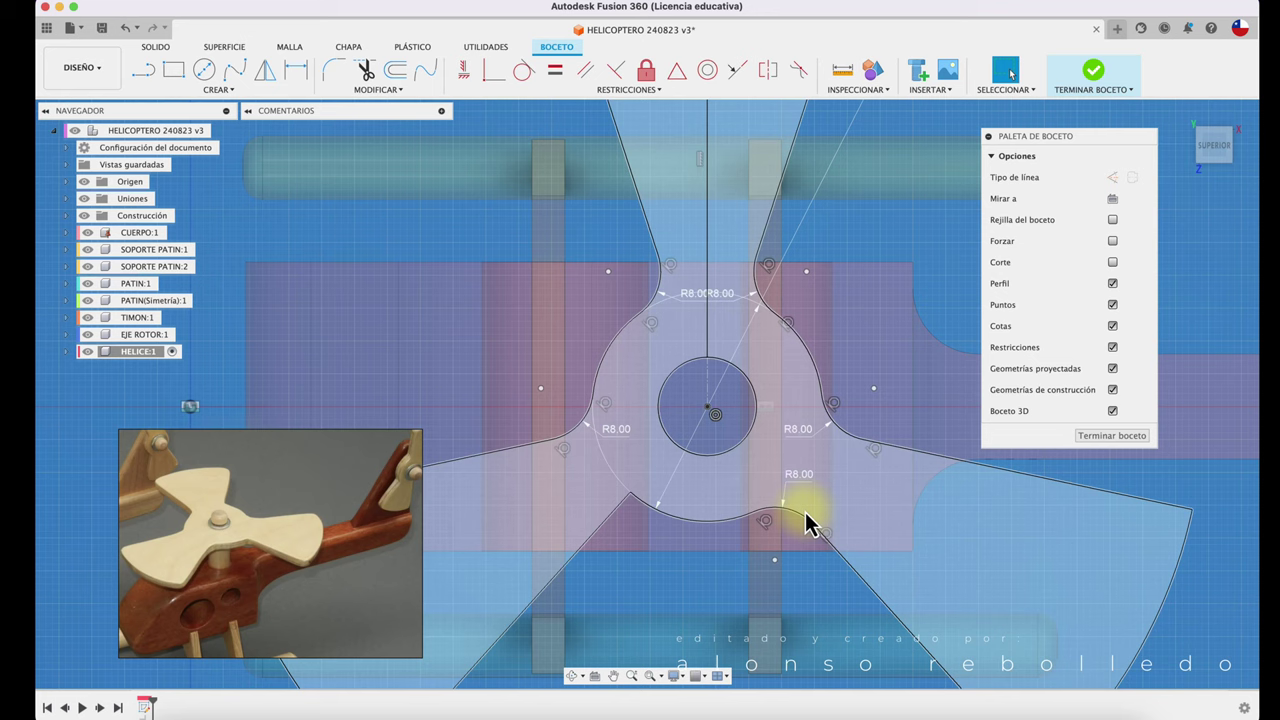
{"action": "left_click", "coordinate": [657, 556]}
{"action": "key", "text": "Return"}
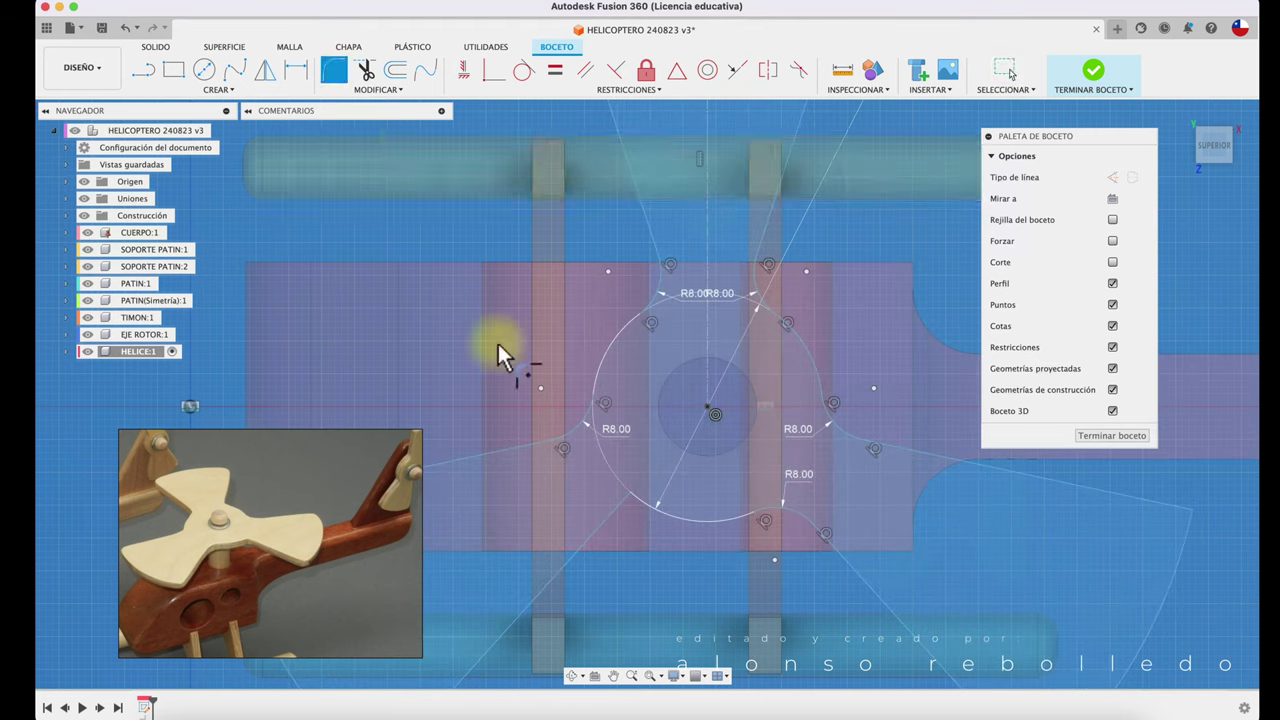
{"action": "left_click", "coordinate": [646, 503]}
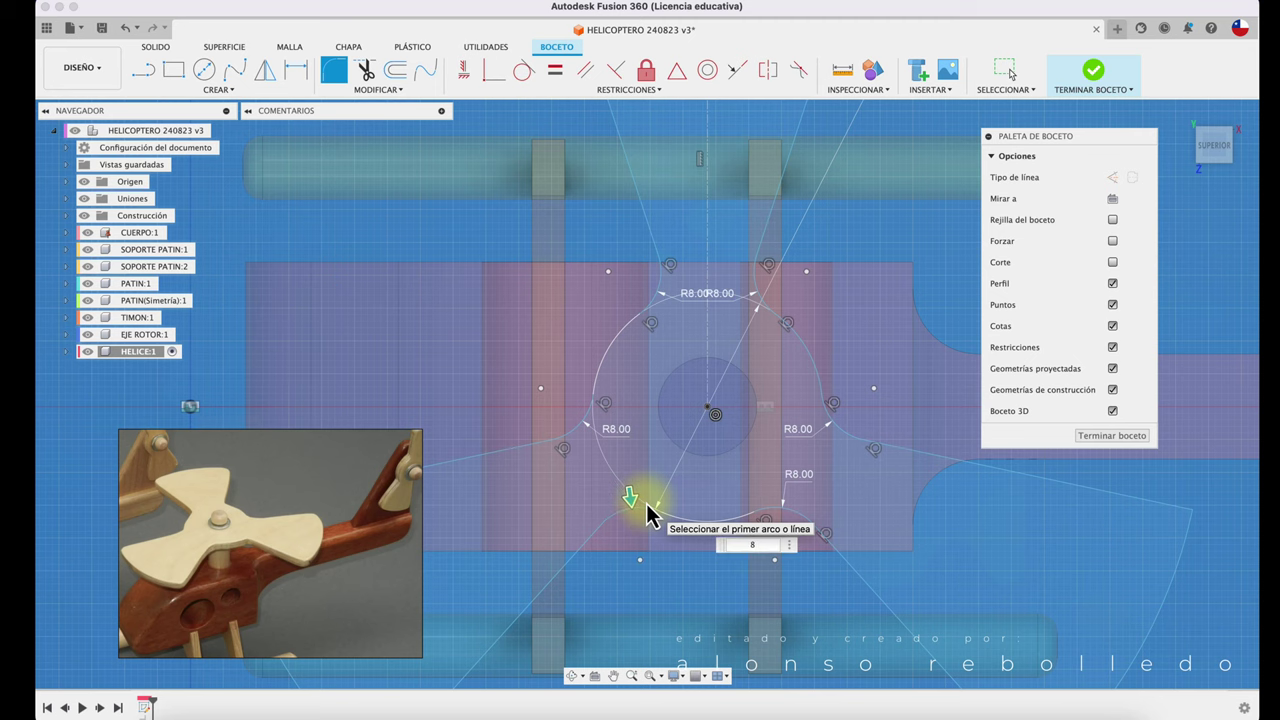
{"action": "key", "text": "Return"}
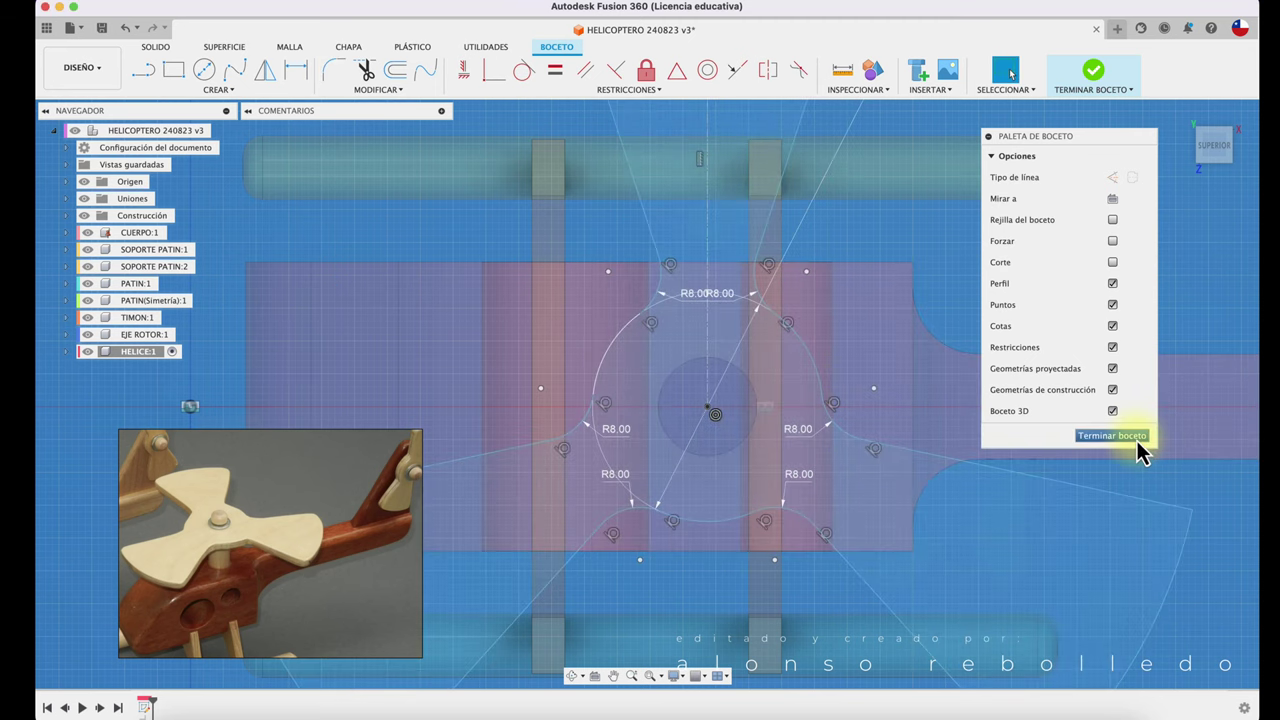
{"action": "left_click", "coordinate": [1125, 436]}
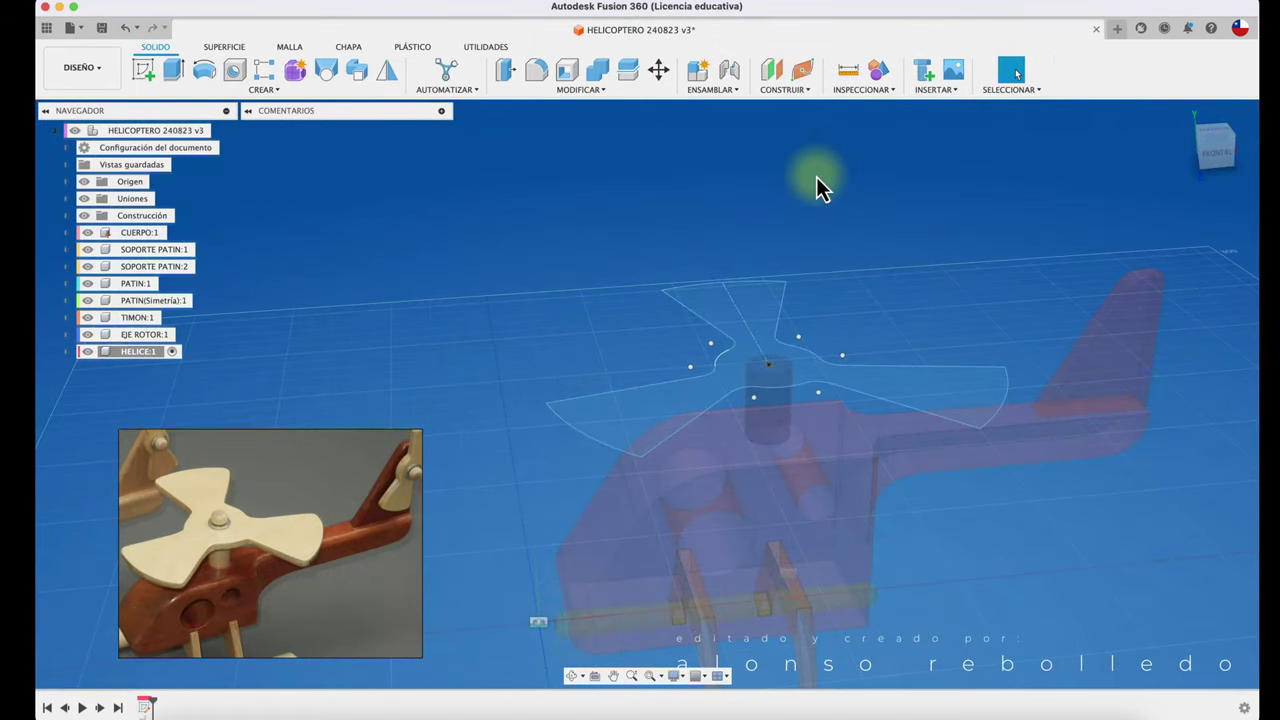
- Extrude the propeller profile 5 mm into a new body and check the hub hole size
{"action": "key", "text": "e"}
{"action": "left_click", "coordinate": [900, 408]}
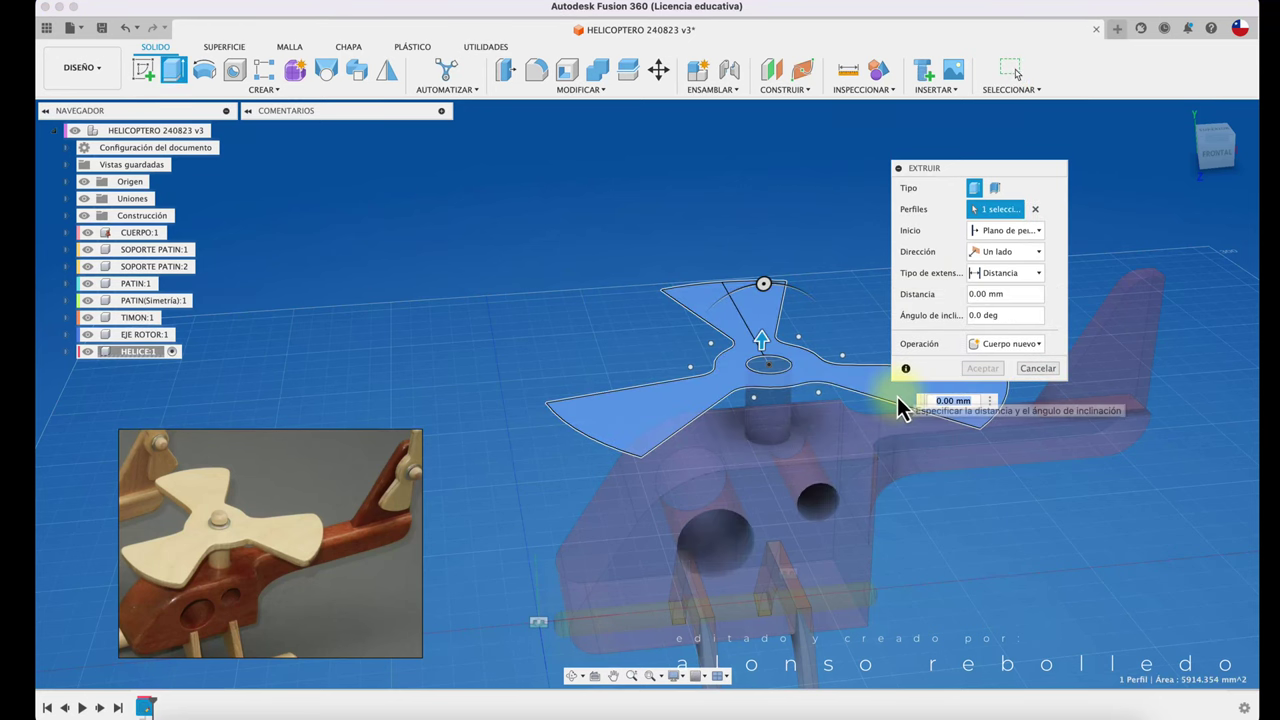
{"action": "type", "text": "5"}
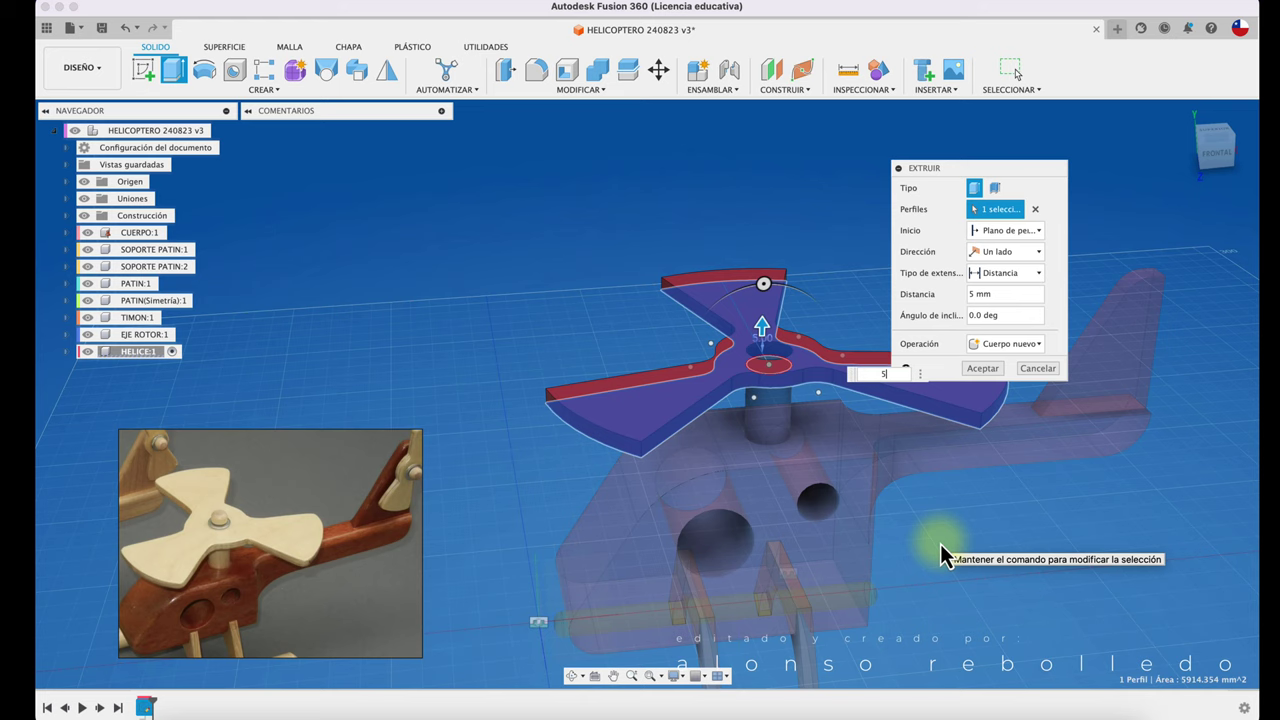
{"action": "type", "text": "3"}
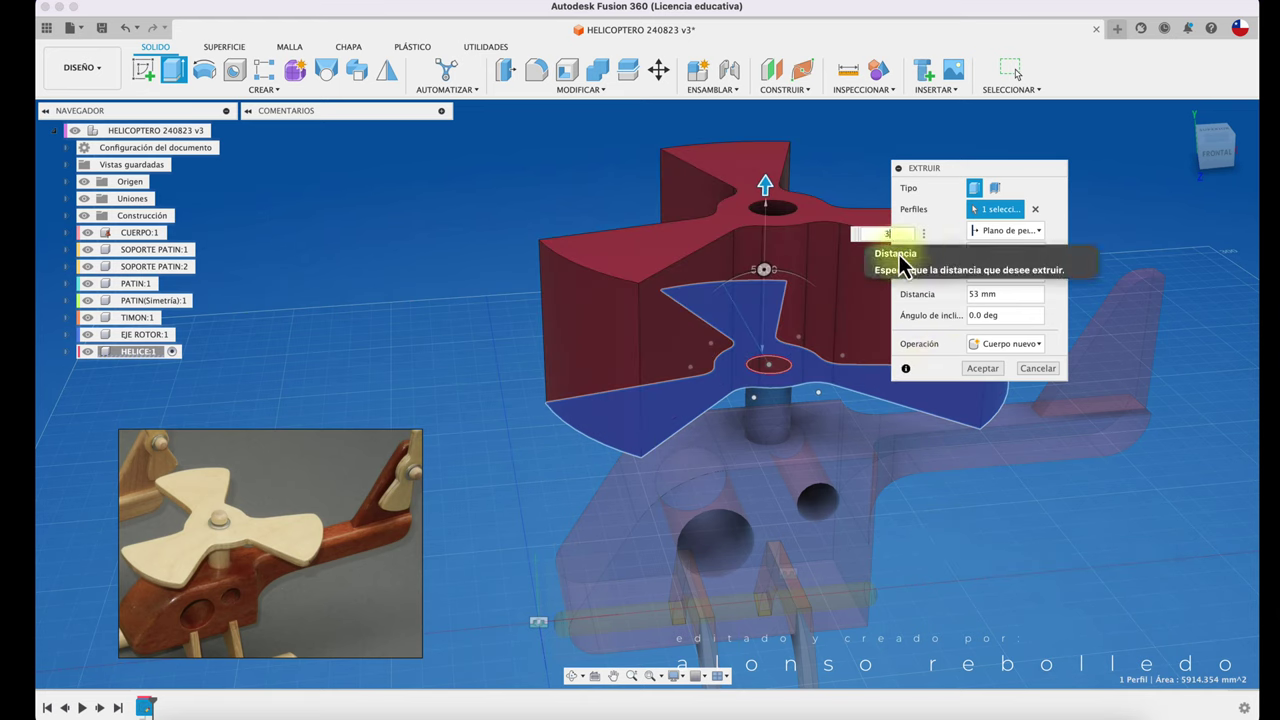
{"action": "key", "text": "BackSpace"}
{"action": "left_click", "coordinate": [982, 368]}
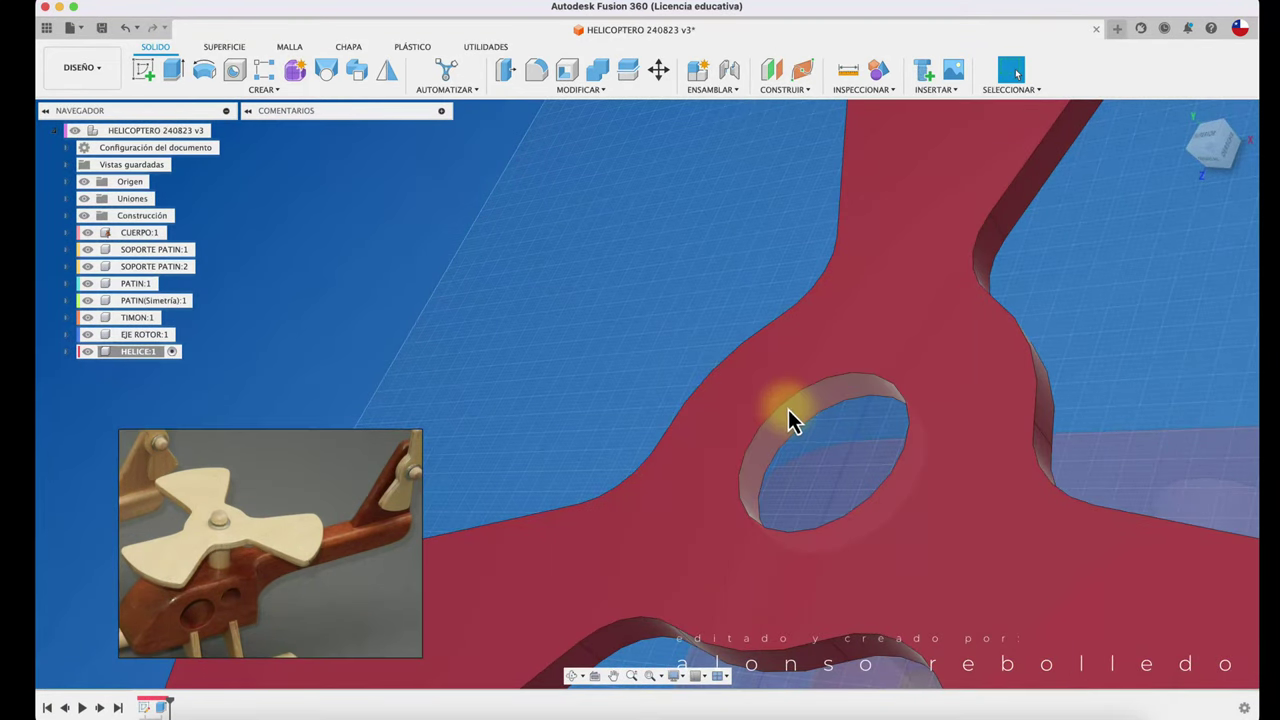
{"action": "left_click", "coordinate": [790, 414]}
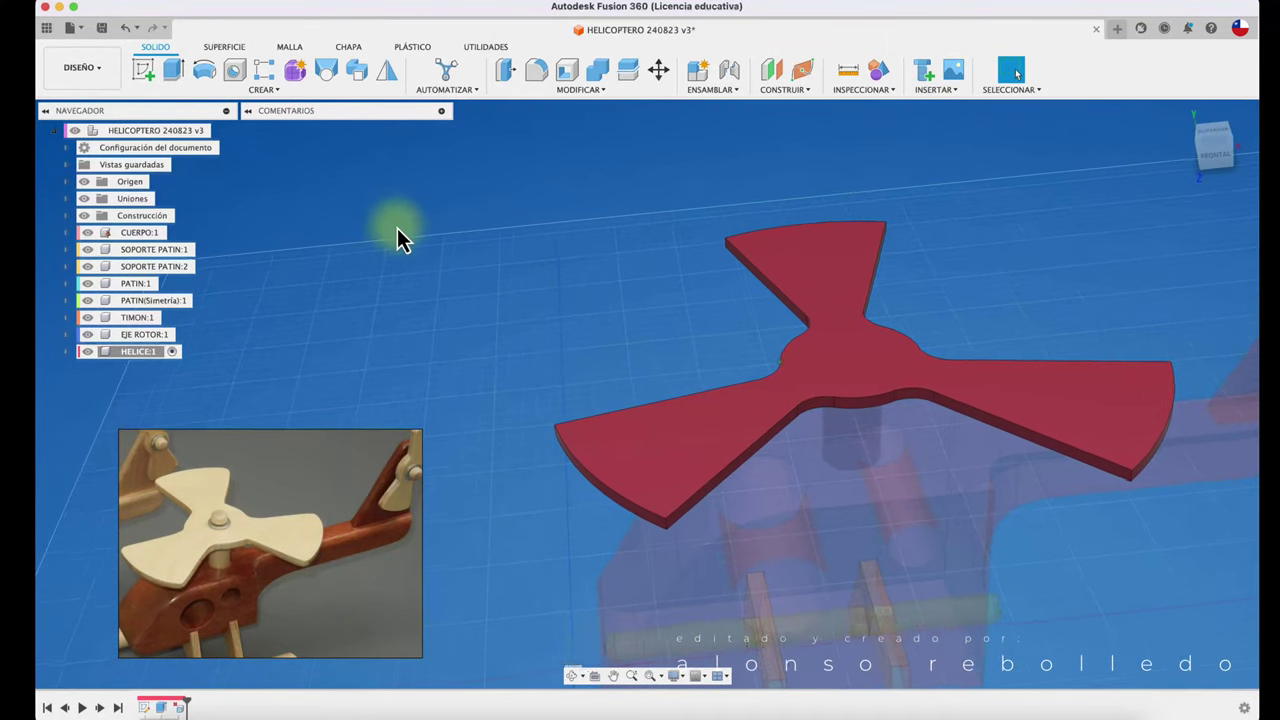
- Fillet the six propeller blade corner edges with a 3 mm radius
{"action": "left_click", "coordinate": [536, 70]}
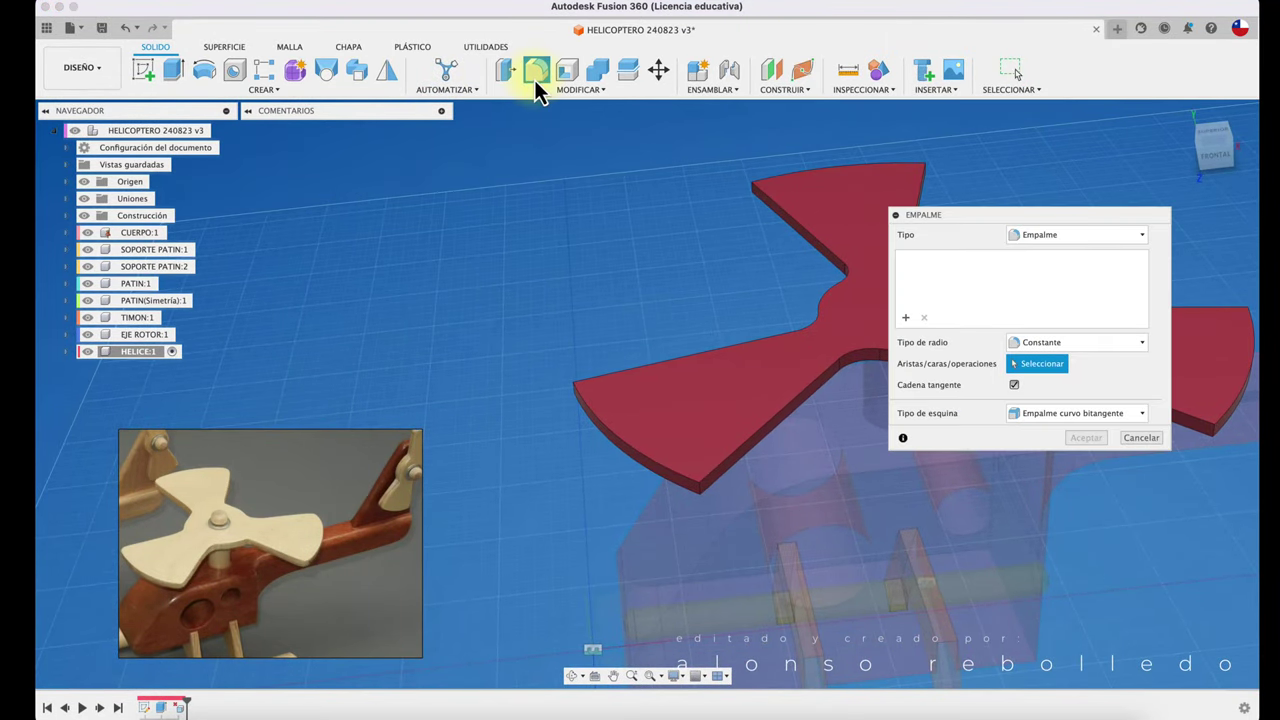
{"action": "scroll", "coordinate": [546, 378], "scroll_direction": "up", "scroll_amount": 5}
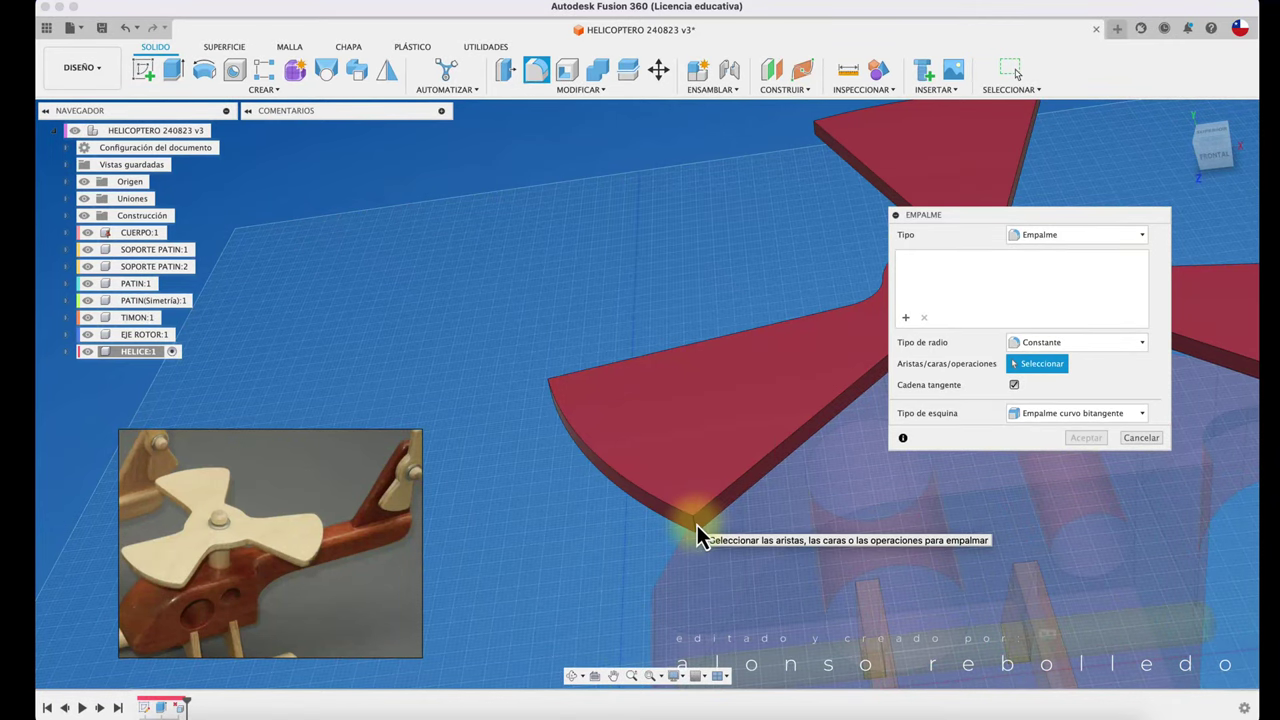
{"action": "left_click", "coordinate": [693, 527]}
{"action": "mouse_move", "coordinate": [583, 506]}
{"action": "middle_mouse_down", "text": "shift"}
{"action": "mouse_move", "coordinate": [611, 451]}
{"action": "mouse_move", "coordinate": [648, 457]}
{"action": "mouse_move", "coordinate": [838, 570]}
{"action": "mouse_move", "coordinate": [782, 502]}
{"action": "mouse_move", "coordinate": [797, 462]}
{"action": "mouse_move", "coordinate": [530, 420]}
{"action": "mouse_move", "coordinate": [766, 423]}
{"action": "mouse_move", "coordinate": [651, 477]}
{"action": "middle_mouse_up", "text": "shift"}
{"action": "left_click", "coordinate": [619, 433]}
{"action": "scroll", "coordinate": [620, 435], "scroll_direction": "down", "scroll_amount": 5}
{"action": "left_click", "coordinate": [665, 447]}
{"action": "left_click", "coordinate": [838, 570]}
{"action": "left_click", "coordinate": [797, 452]}
{"action": "left_click", "coordinate": [530, 420]}
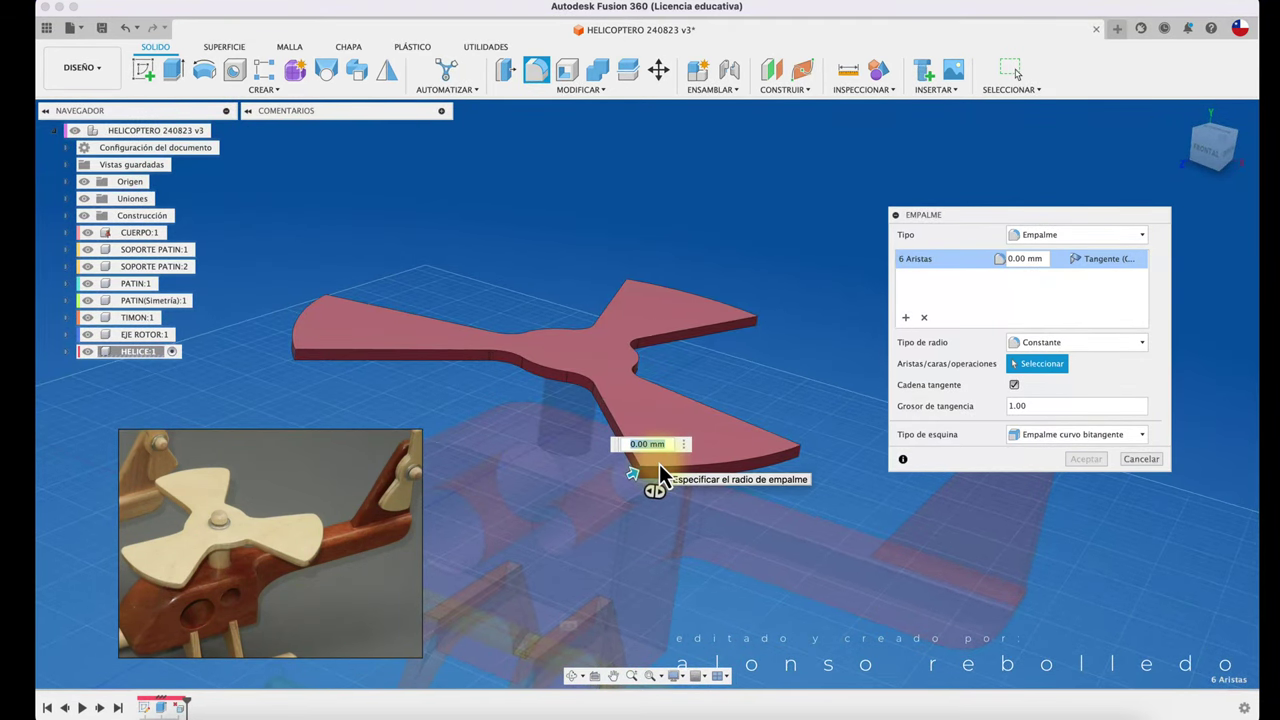
{"action": "type", "text": "3"}
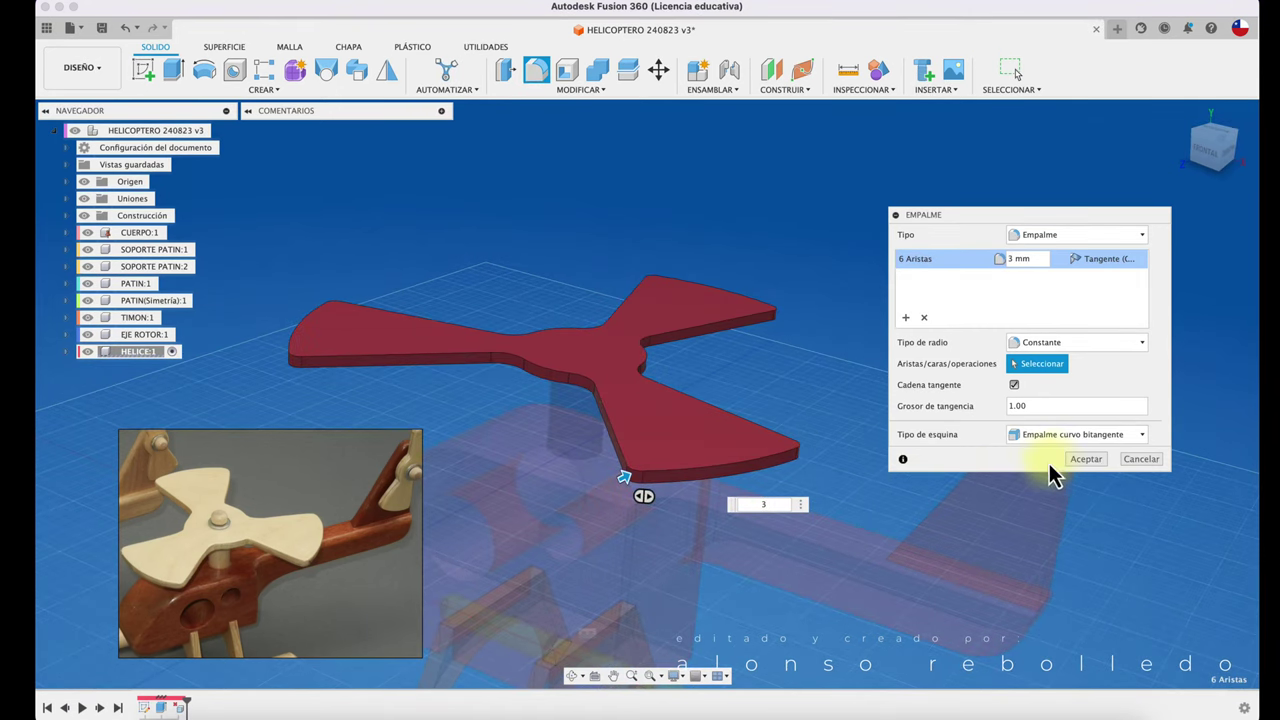
{"action": "left_click", "coordinate": [1081, 462]}
{"action": "middle_click_drag", "start_coordinate": [926, 355], "coordinate": [249, 171], "text": "shift"}
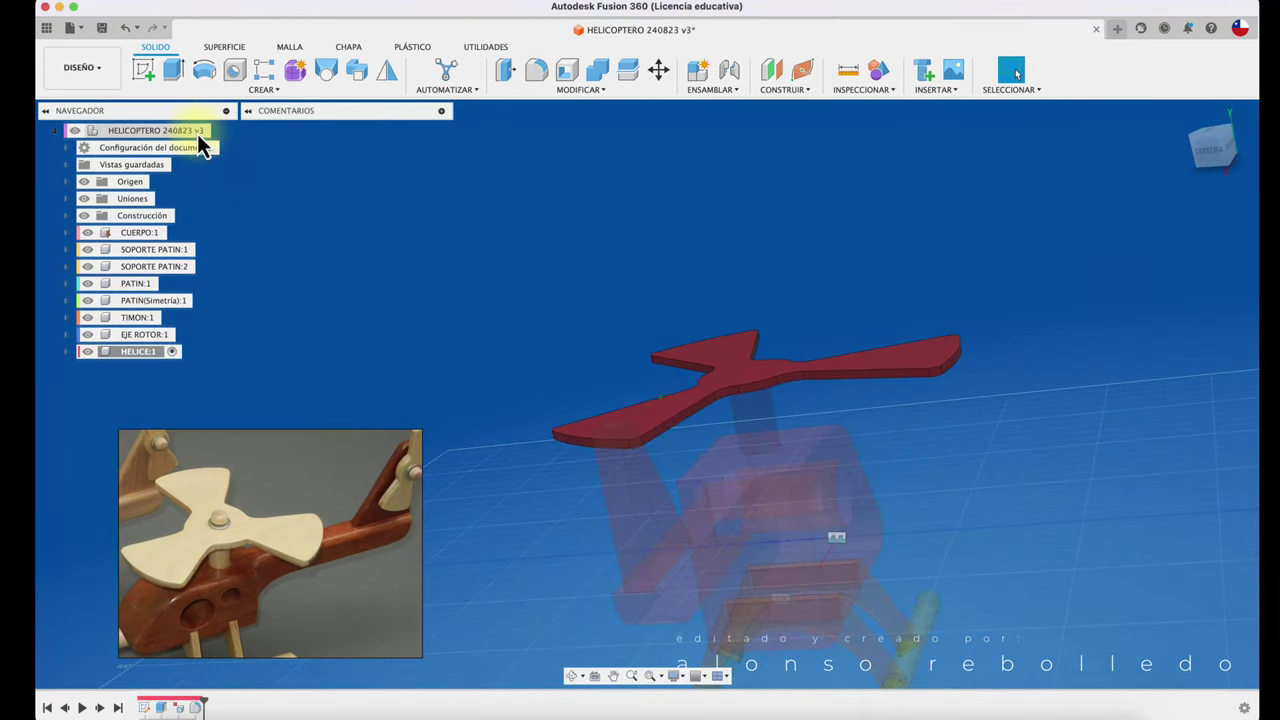
- Reactivate the top-level assembly and add a new component named SEGURO EJE ROTOR
{"action": "left_click", "coordinate": [219, 131]}
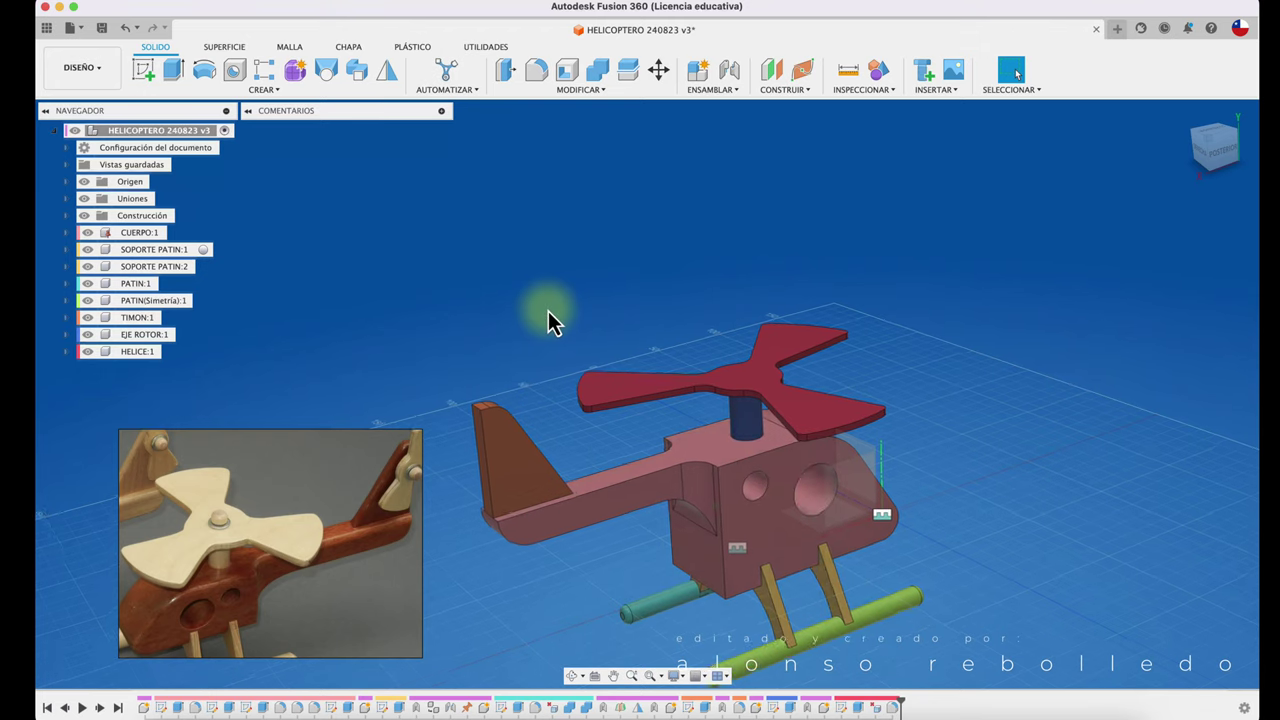
{"action": "scroll", "coordinate": [548, 320], "scroll_direction": "up", "scroll_amount": 5}
{"action": "scroll", "coordinate": [548, 320], "scroll_direction": "down", "scroll_amount": 2}
{"action": "scroll", "coordinate": [548, 320], "scroll_direction": "down", "scroll_amount": 1}
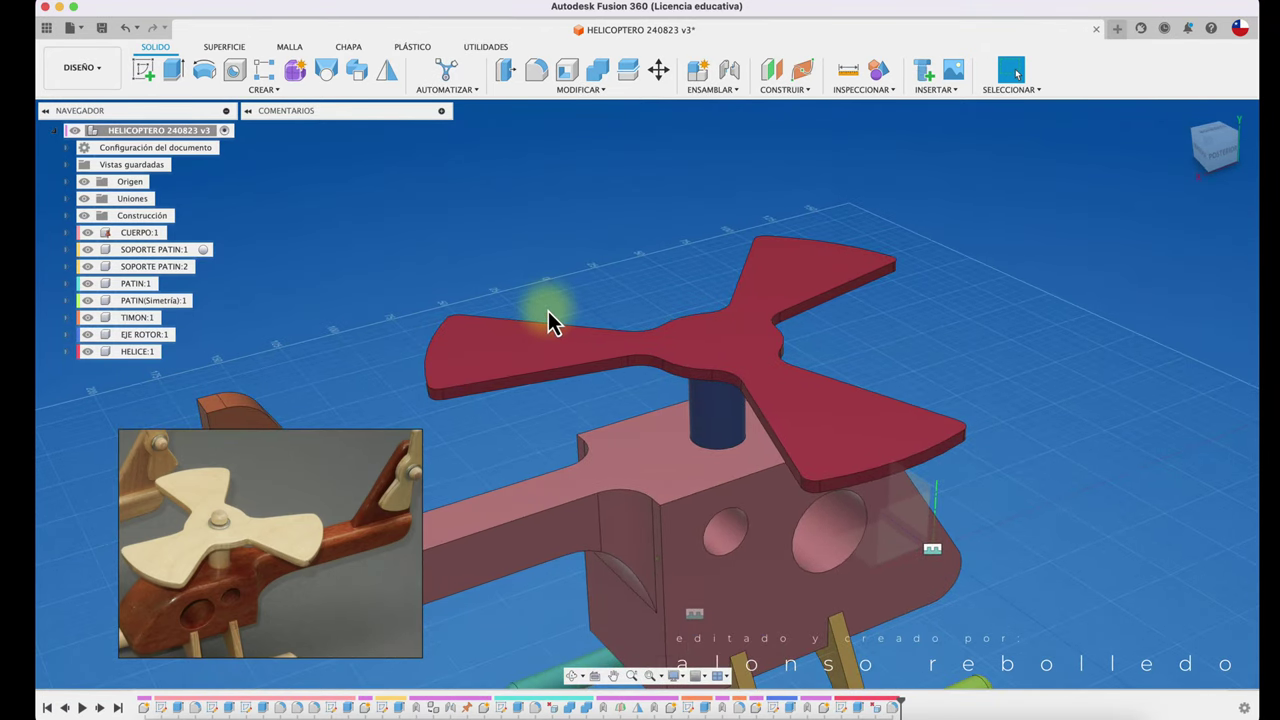
{"action": "left_click", "coordinate": [710, 90]}
{"action": "left_click", "coordinate": [726, 106]}
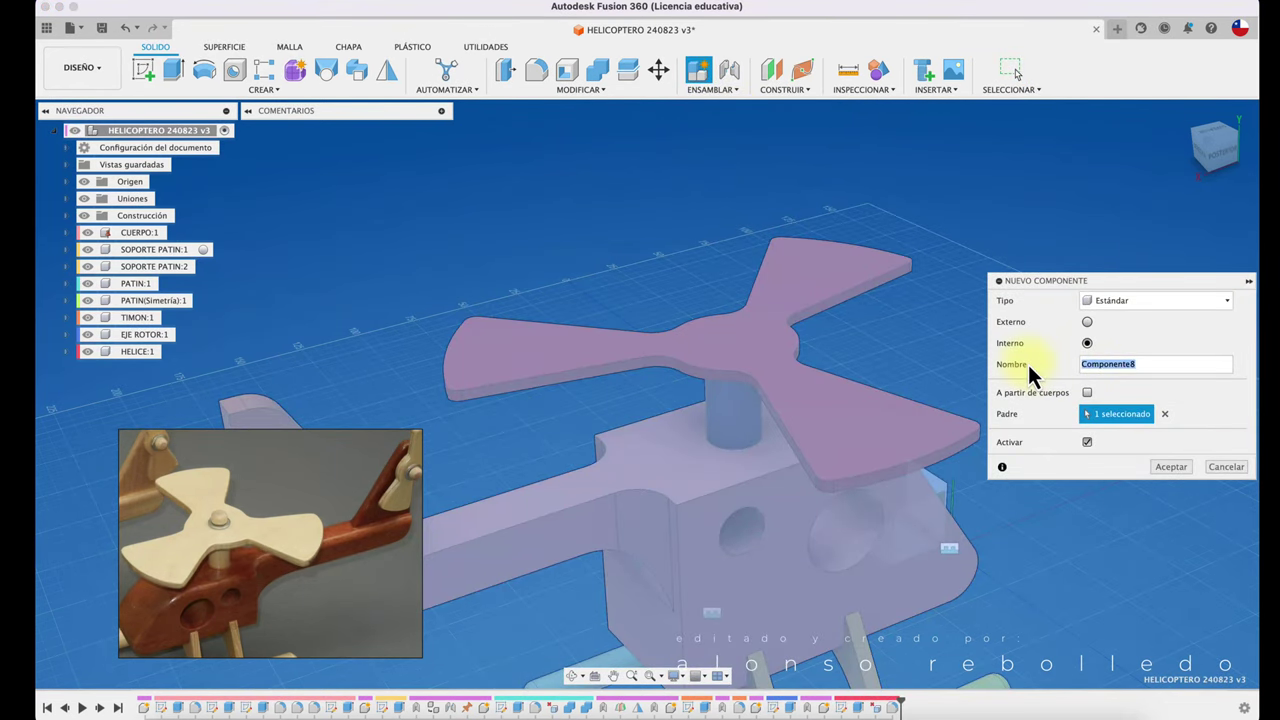
{"action": "type", "text": "SEGURO"}
{"action": "type", "text": " EJE RO"}
{"action": "type", "text": "TOR"}
- Confirm the SEGURO EJE ROTOR component and sketch a Ø6 mm circle at the propeller hub centre
{"action": "left_click", "coordinate": [1160, 466]}
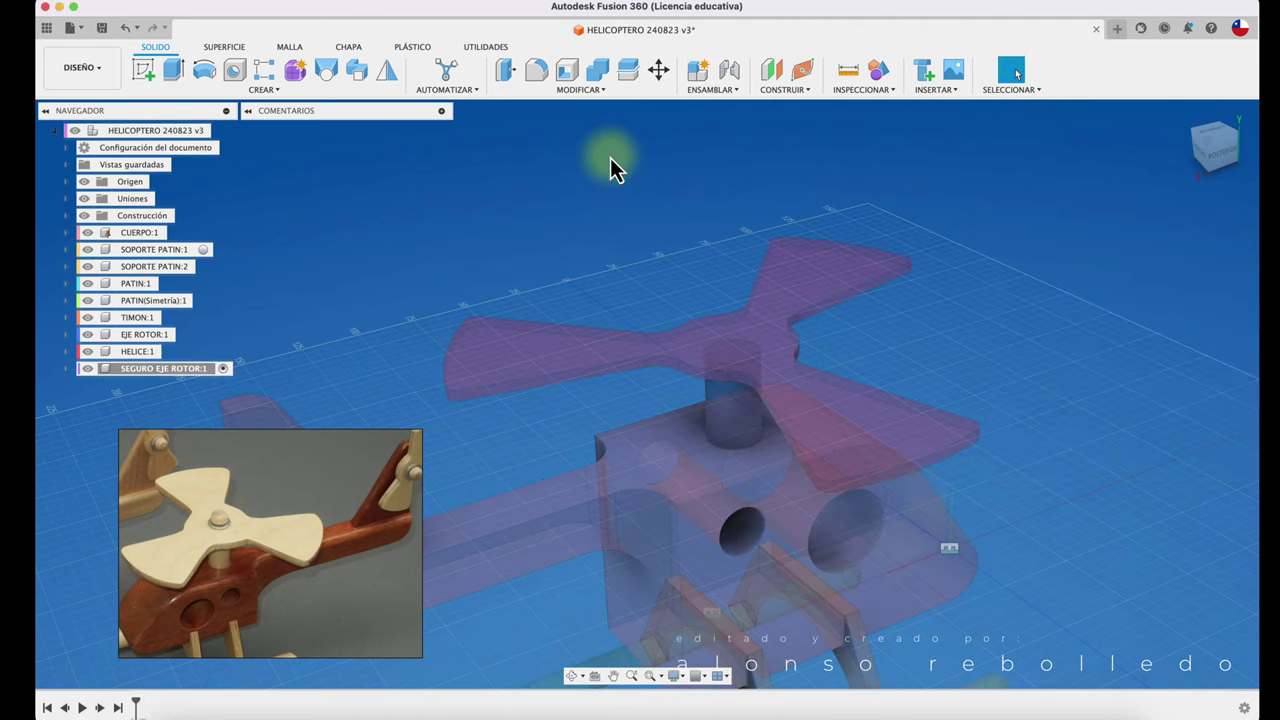
{"action": "left_click", "coordinate": [143, 68]}
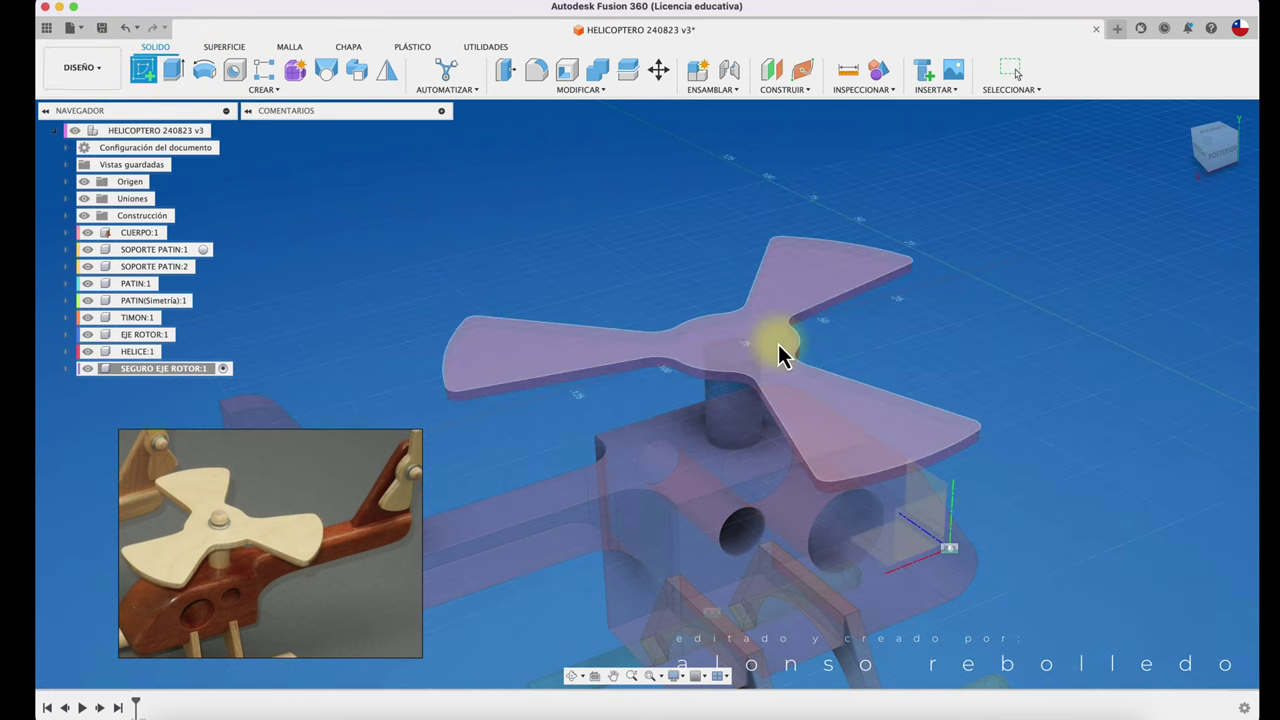
{"action": "left_click", "coordinate": [765, 345]}
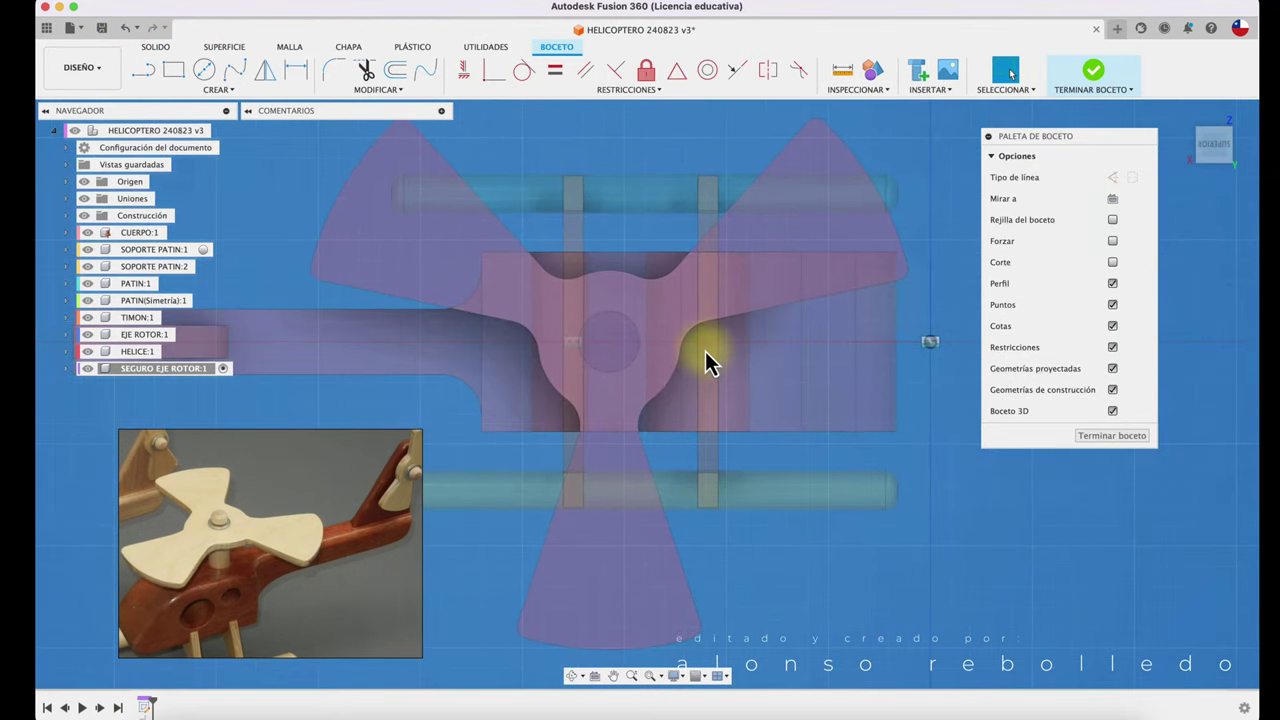
{"action": "key", "text": "c"}
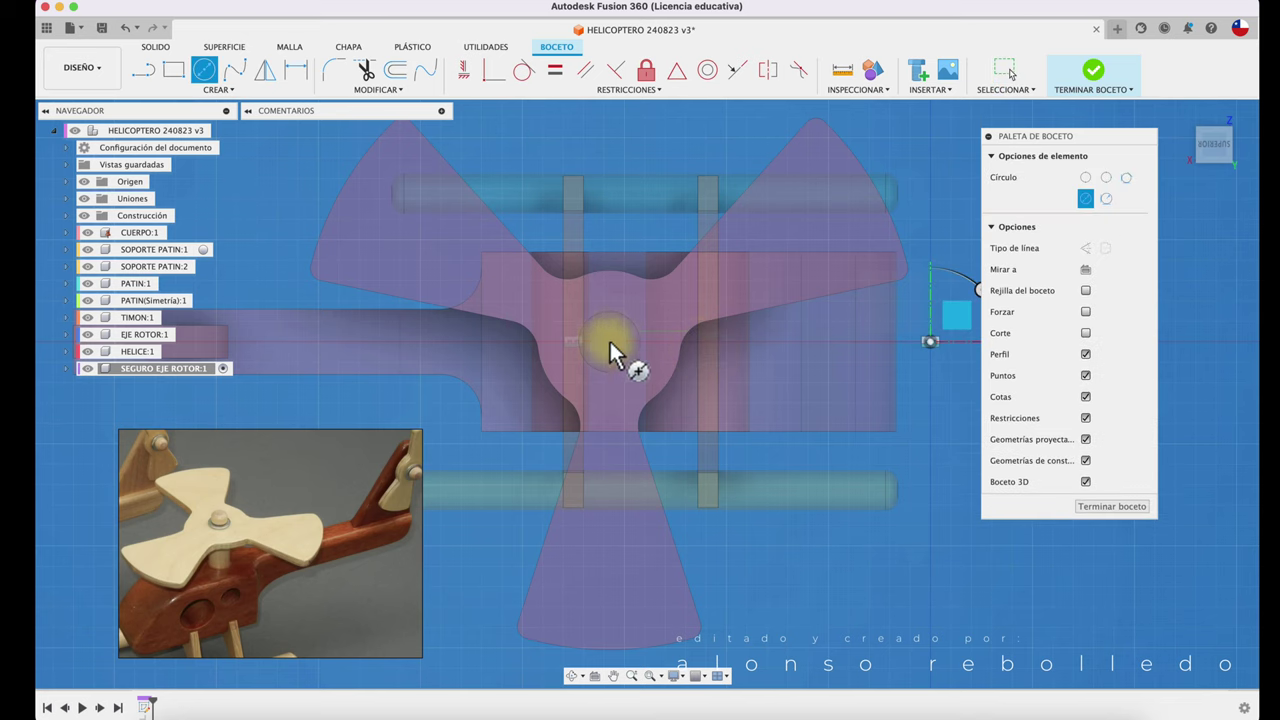
{"action": "left_click", "coordinate": [609, 340]}
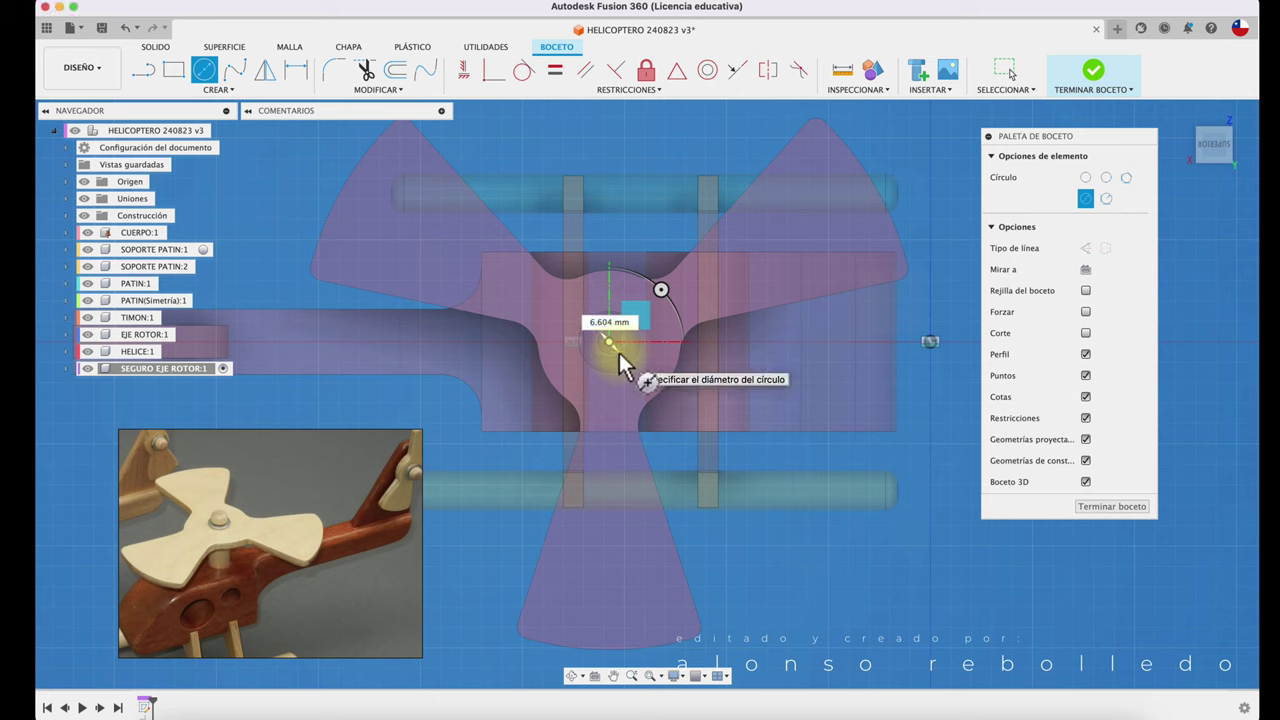
{"action": "left_click", "coordinate": [619, 353]}
{"action": "key", "text": "d"}
{"action": "left_click", "coordinate": [617, 355]}
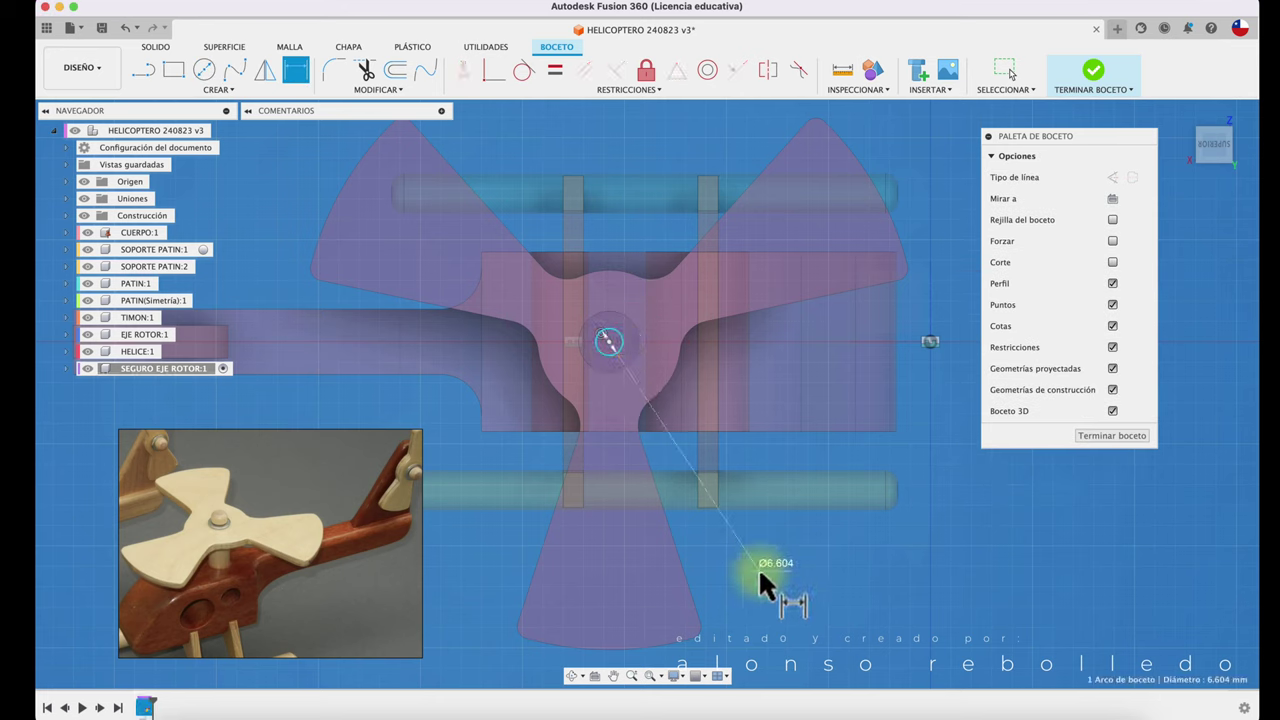
{"action": "left_click", "coordinate": [758, 567]}
{"action": "key", "text": "Return"}
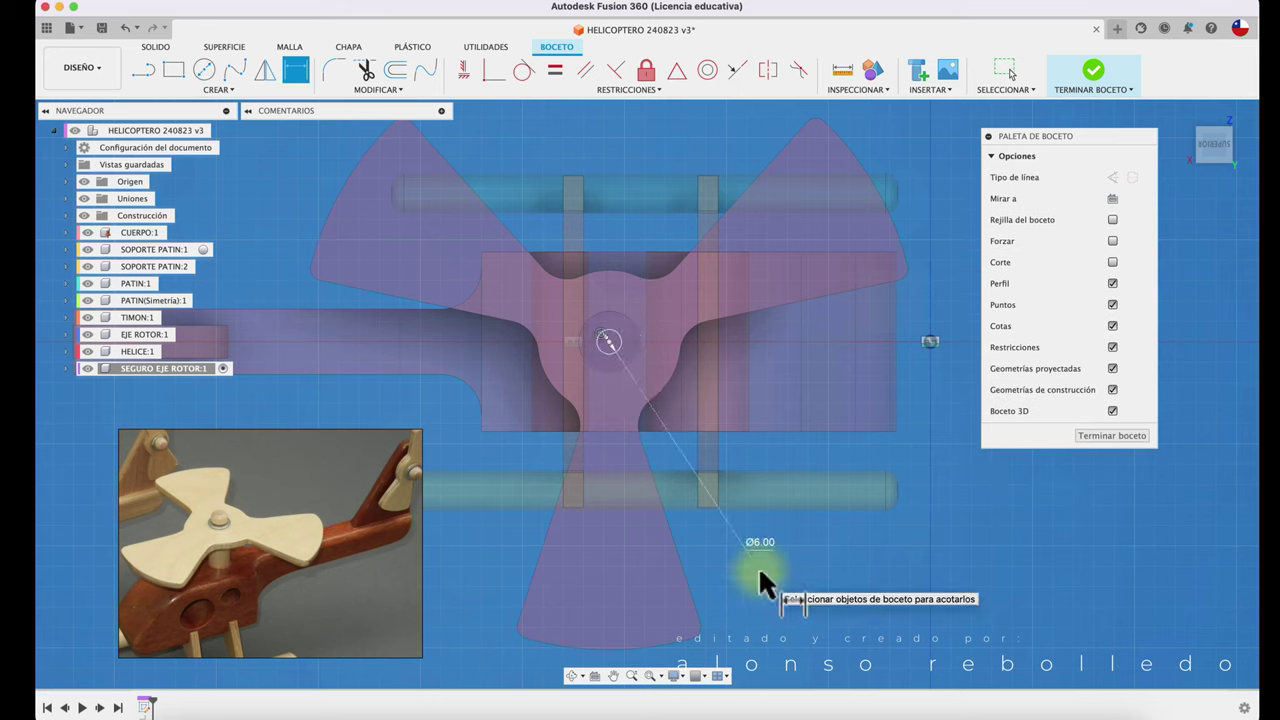
{"action": "key", "text": "F6"}
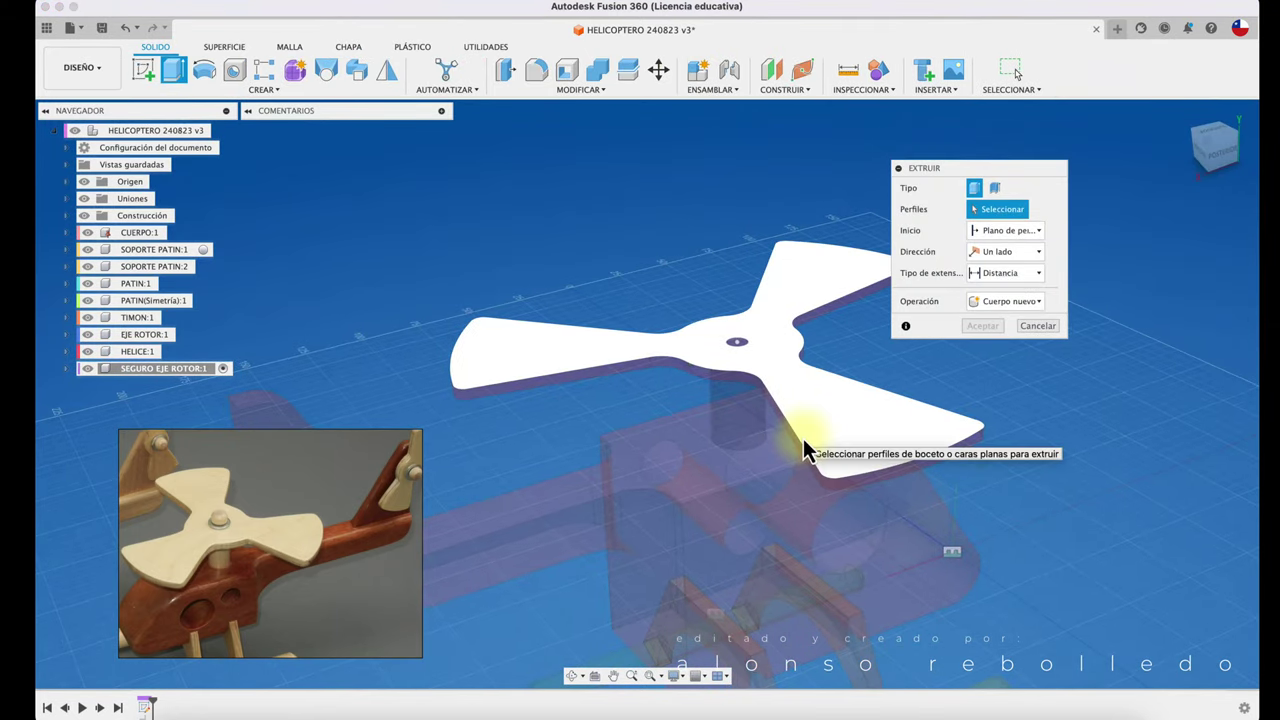
- Extrude the 6 mm circle 15 mm downward as a new pin body
{"action": "middle_click_drag", "start_coordinate": [803, 438], "coordinate": [797, 415], "text": "shift"}
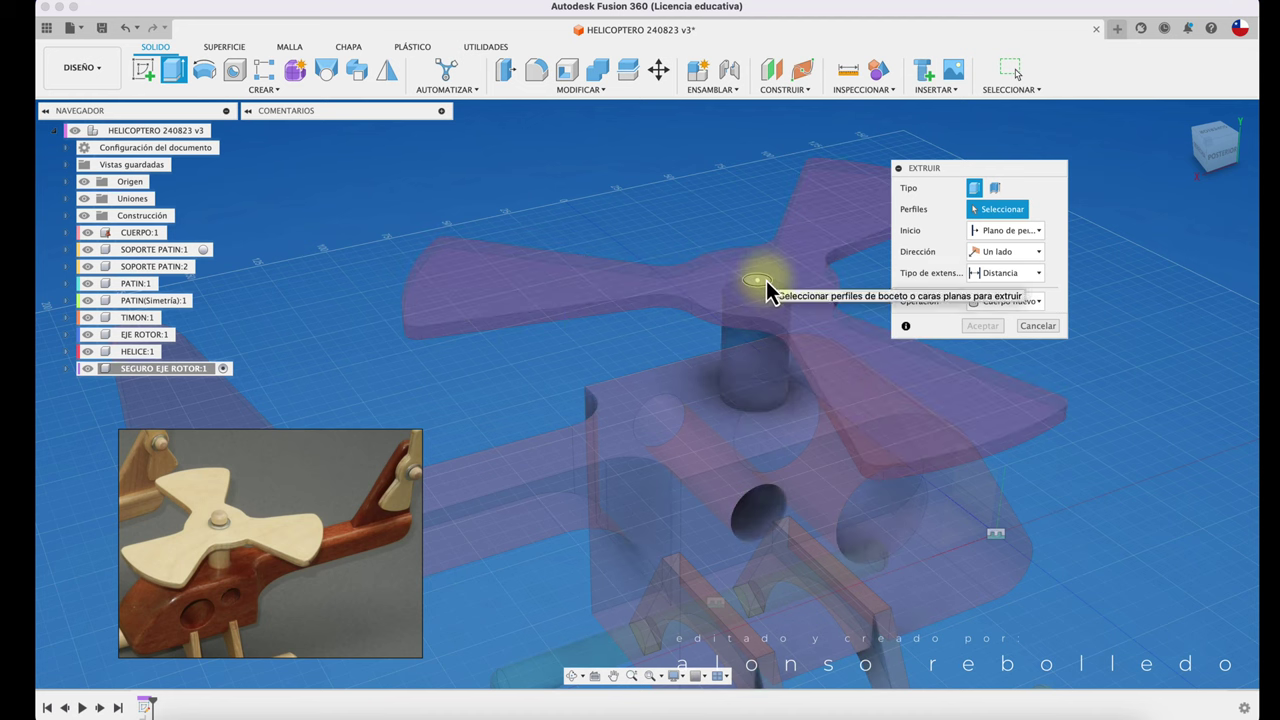
{"action": "left_click", "coordinate": [765, 284]}
{"action": "mouse_move", "coordinate": [763, 280]}
{"action": "left_mouse_down"}
{"action": "mouse_move", "coordinate": [765, 372]}
{"action": "mouse_move", "coordinate": [767, 360]}
{"action": "left_mouse_up"}
{"action": "type", "text": "-10"}
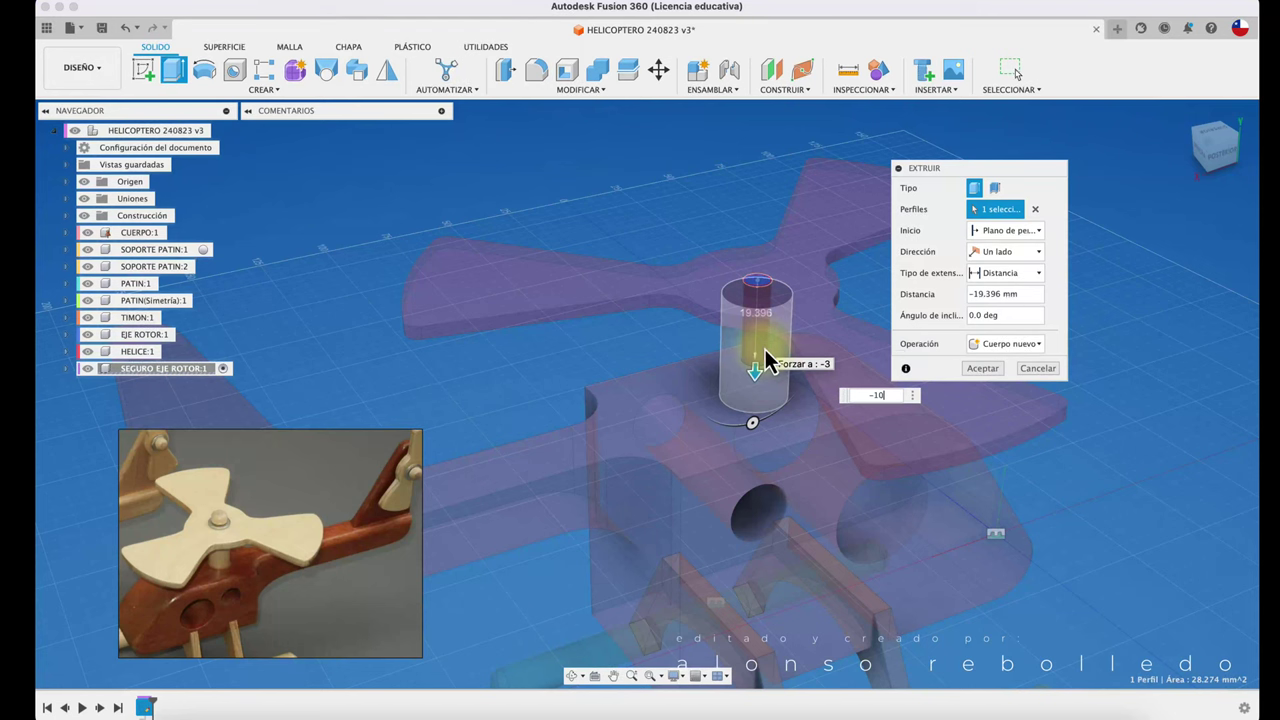
{"action": "type", "text": "-15"}
{"action": "key", "text": "Return"}
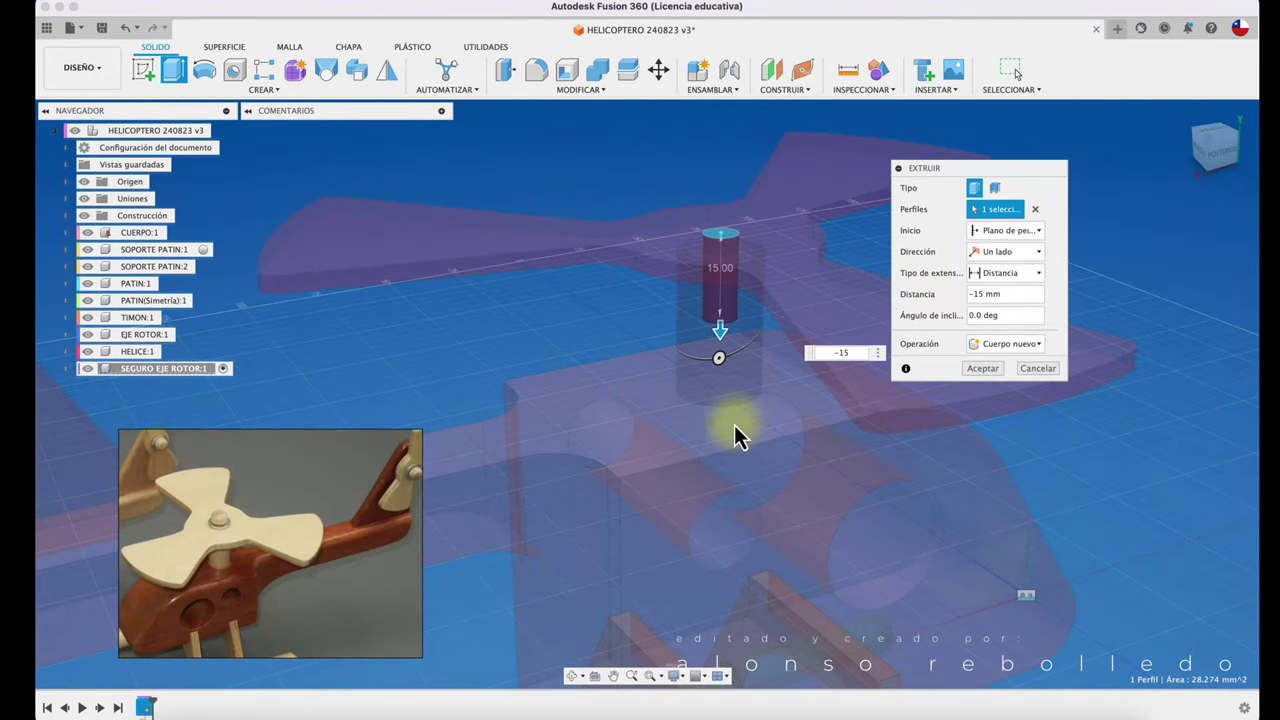
{"action": "key", "text": "Return"}
{"action": "middle_click_drag", "start_coordinate": [718, 393], "coordinate": [823, 336], "text": "shift"}
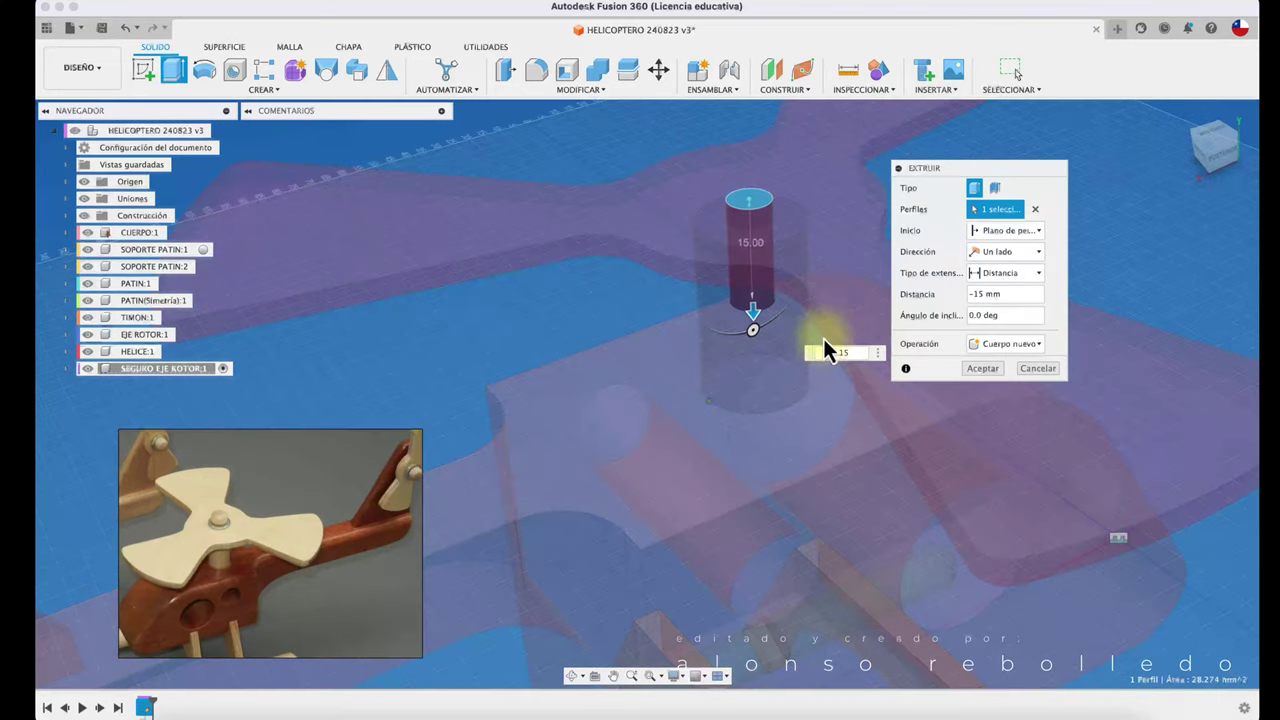
{"action": "right_click", "coordinate": [964, 348]}
{"action": "middle_click", "coordinate": [684, 151]}
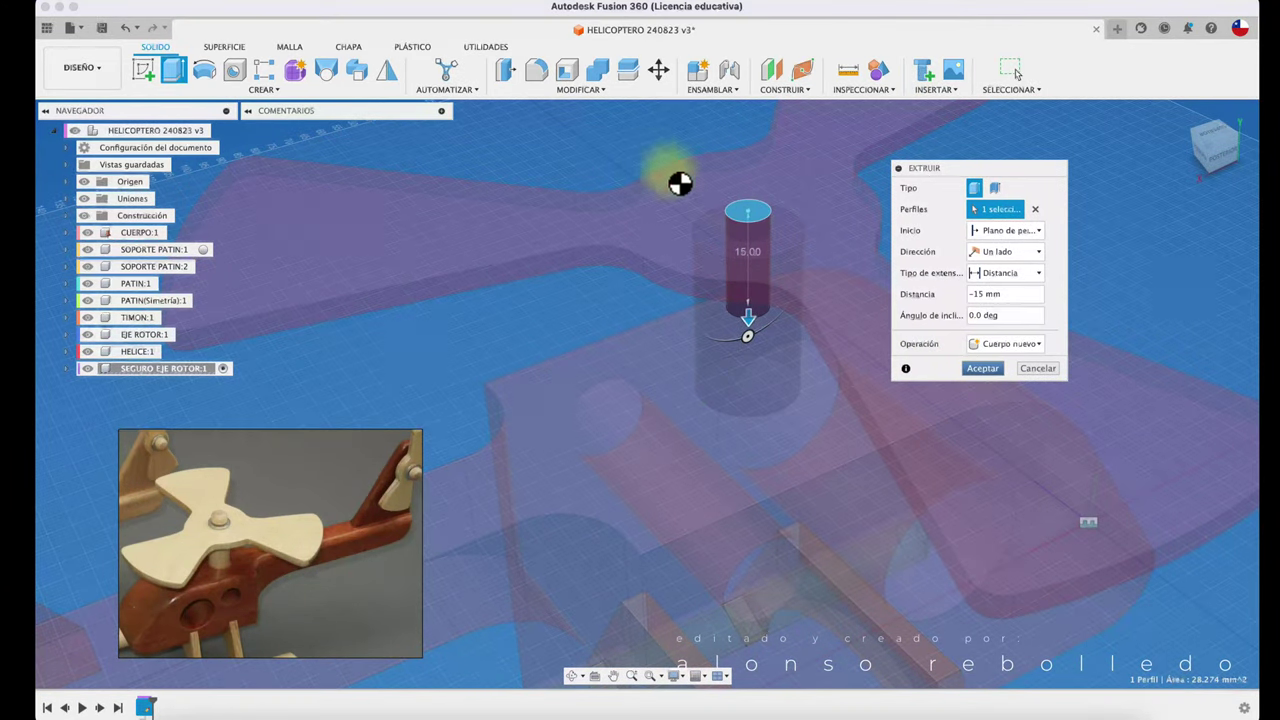
{"action": "key", "text": "Return"}
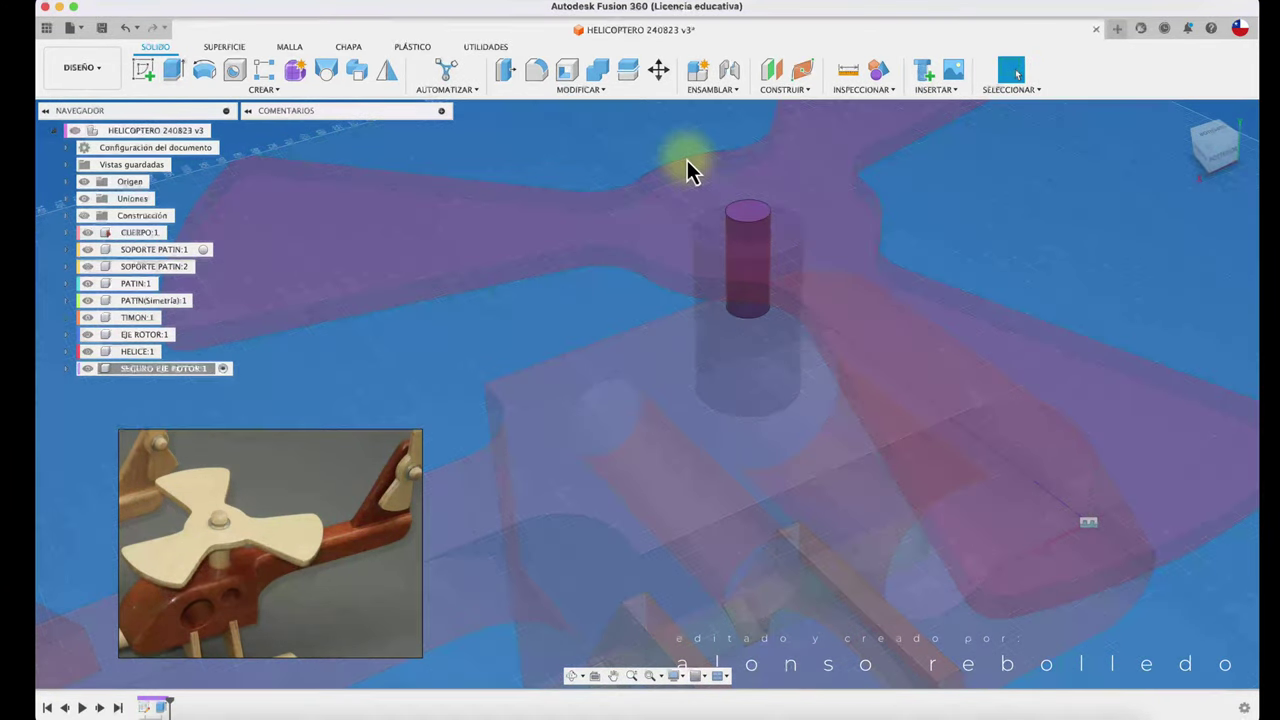
- Start a new sketch on the pin's top face
{"action": "middle_click_drag", "start_coordinate": [689, 158], "coordinate": [689, 158], "text": "shift"}
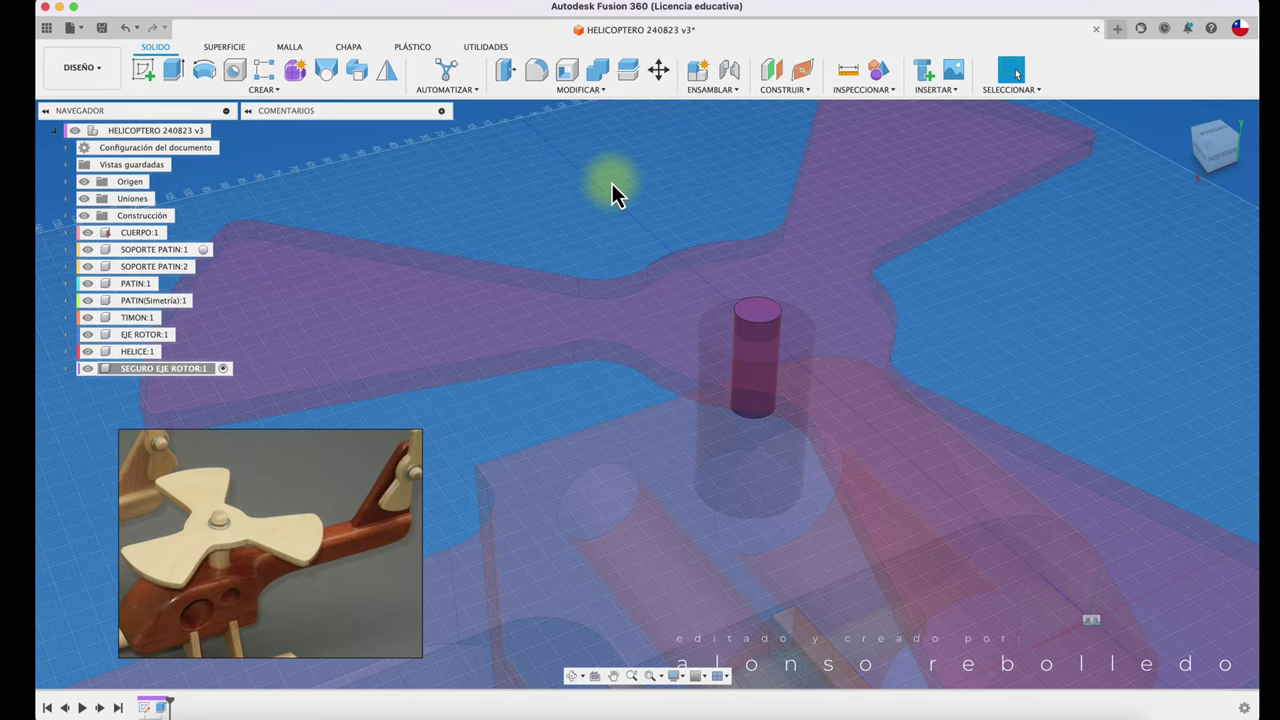
{"action": "left_click", "coordinate": [145, 69]}
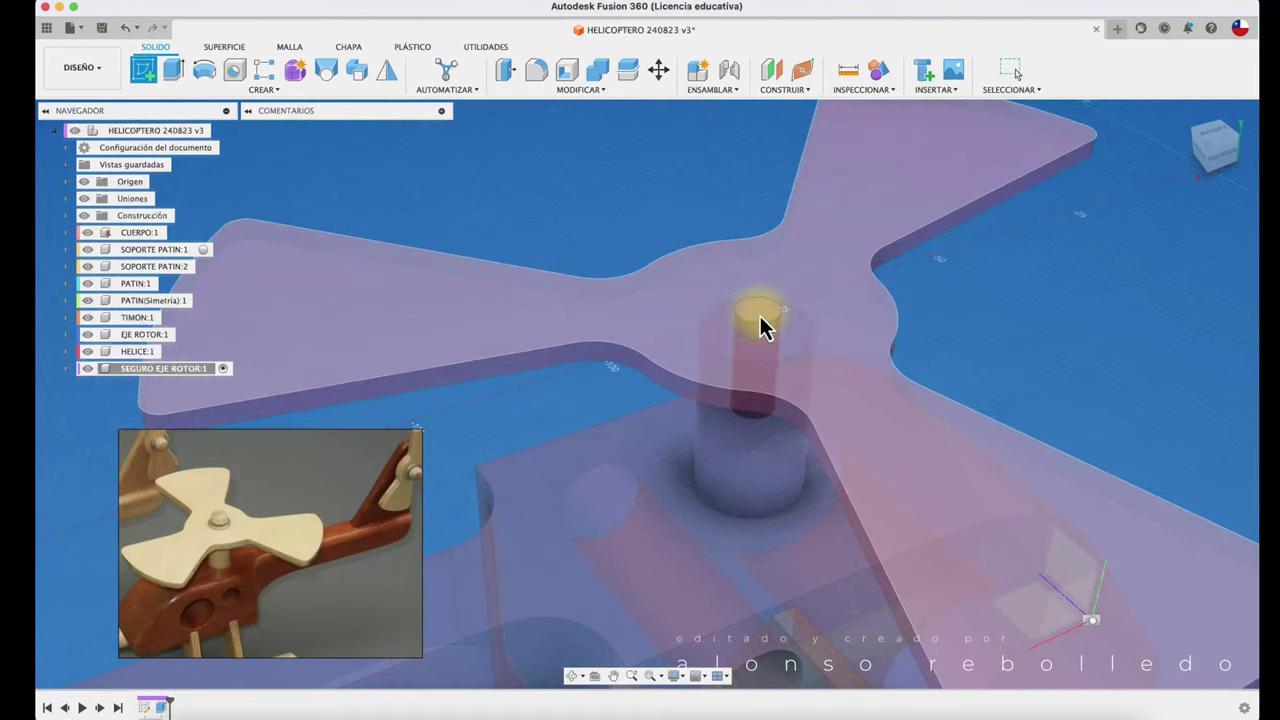
{"action": "left_click", "coordinate": [758, 325]}
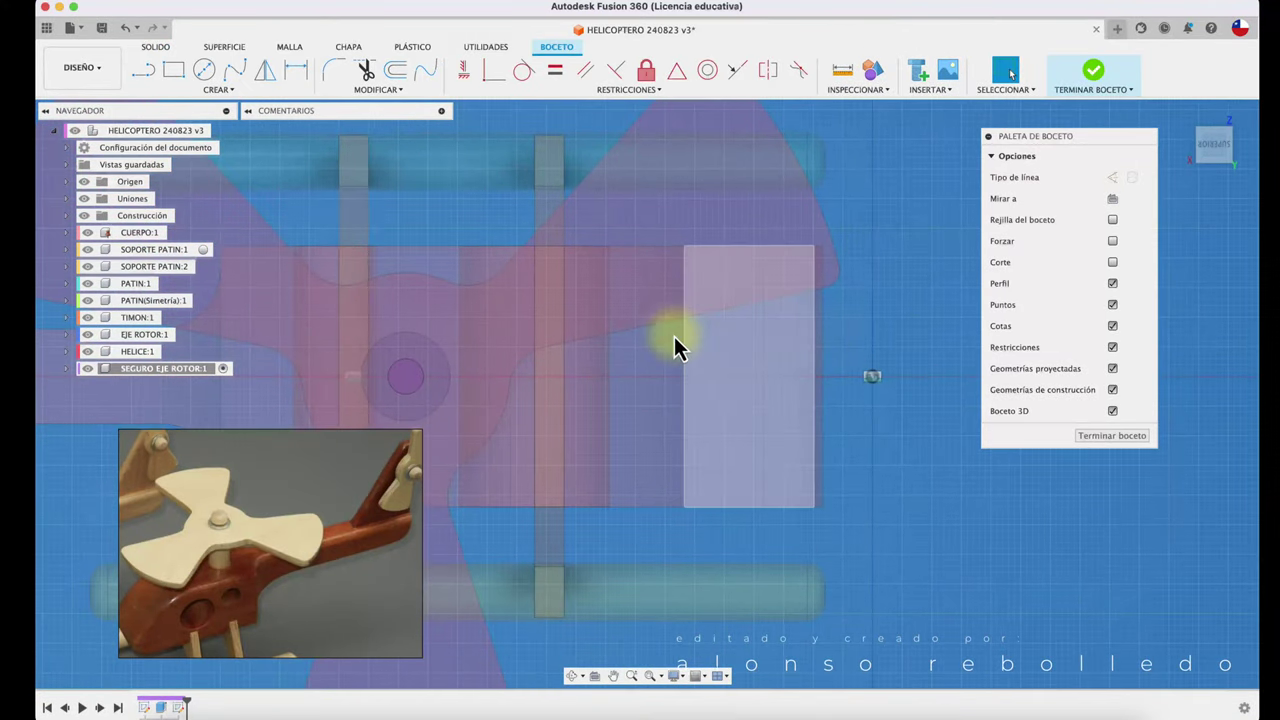
- Draw a wider circle on the pin top and extrude it about 5.5 mm upward, joined
{"action": "left_click", "coordinate": [211, 80]}
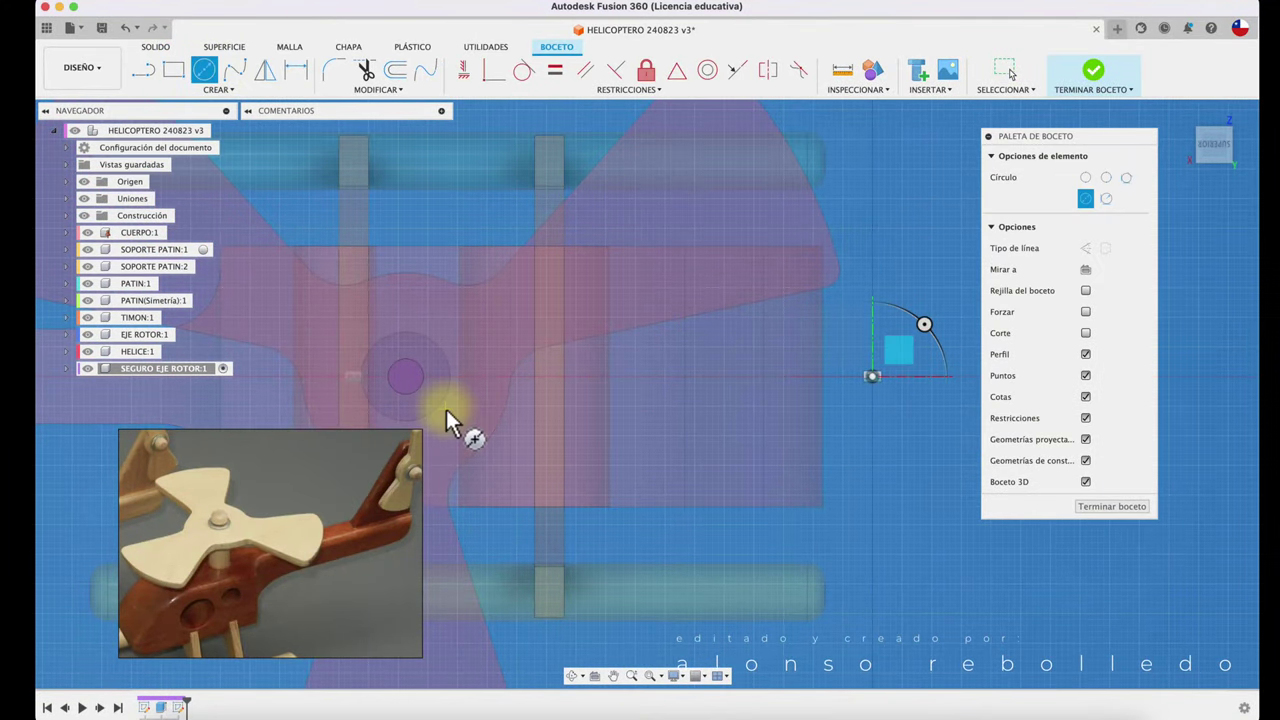
{"action": "left_click", "coordinate": [406, 375]}
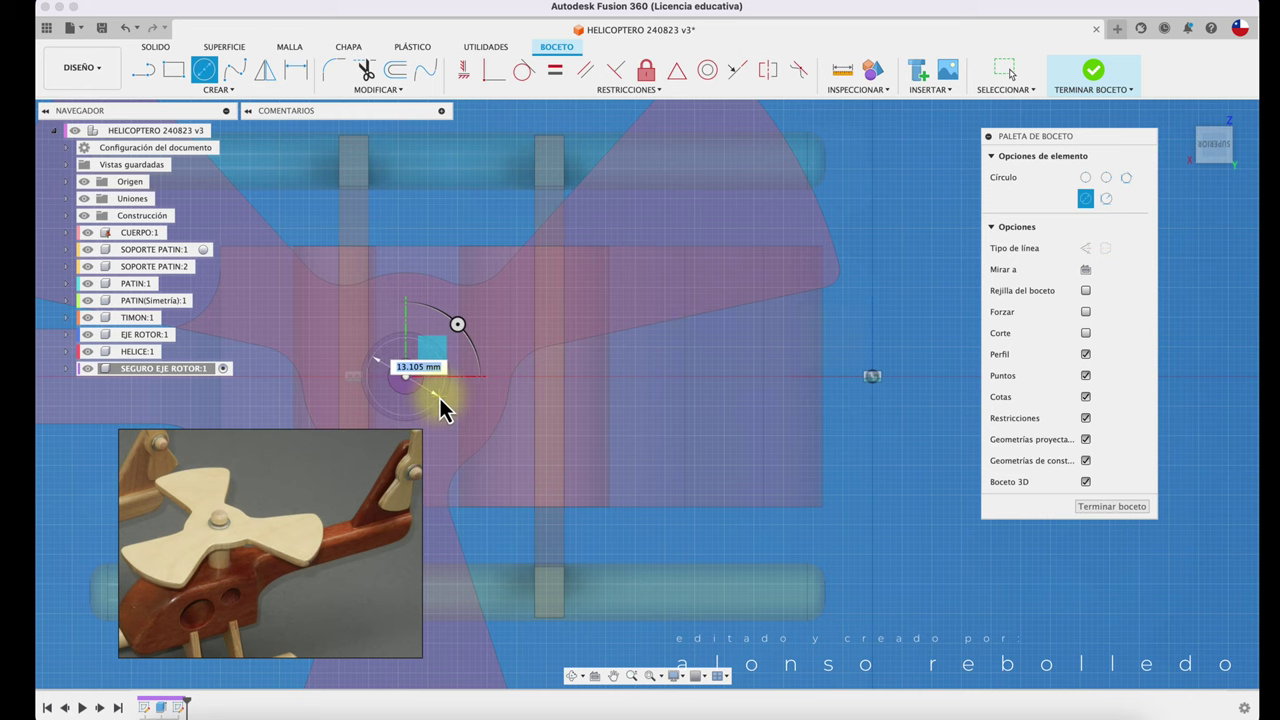
{"action": "left_click", "coordinate": [439, 394]}
{"action": "key", "text": "e"}
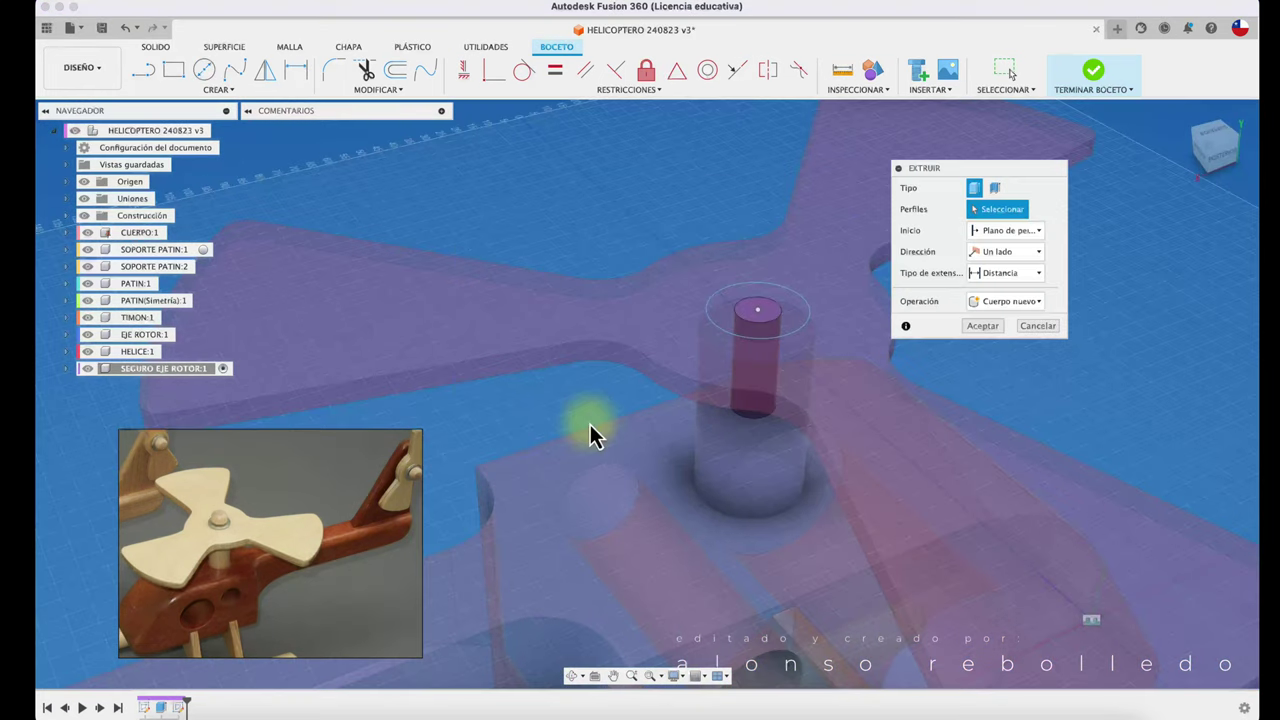
{"action": "left_click", "coordinate": [728, 321]}
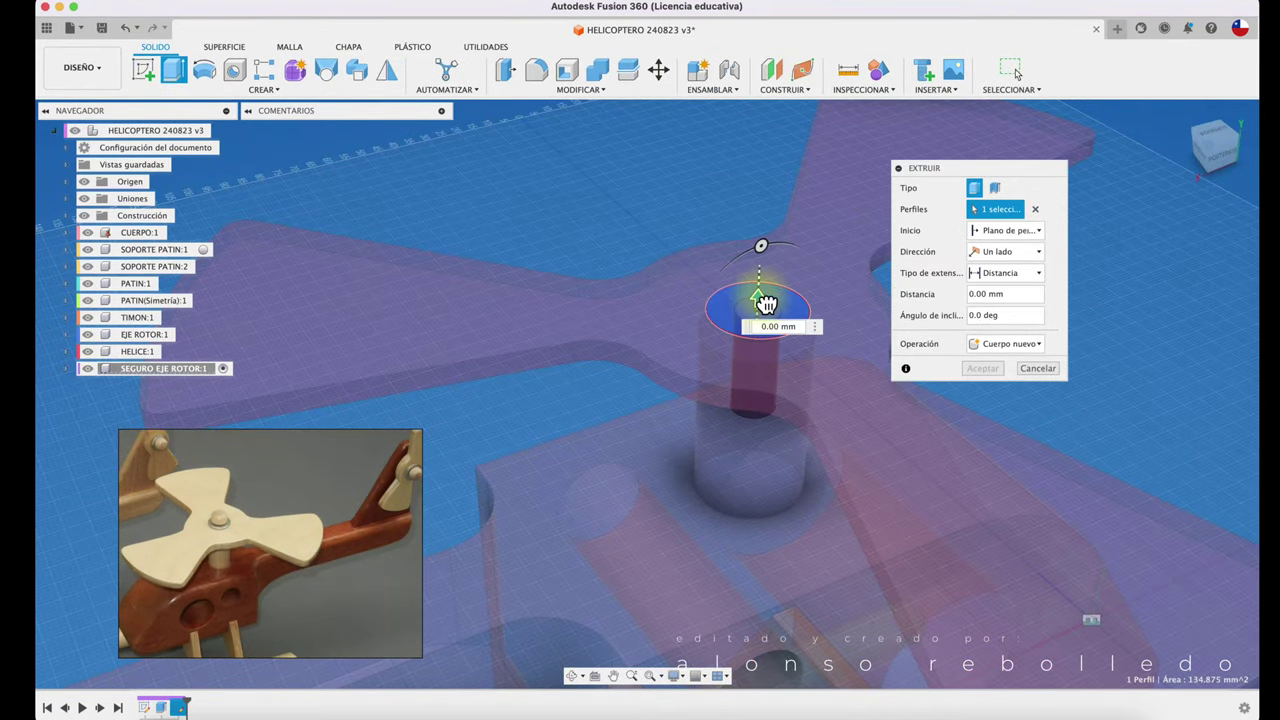
{"action": "left_click_drag", "start_coordinate": [760, 294], "coordinate": [765, 268]}
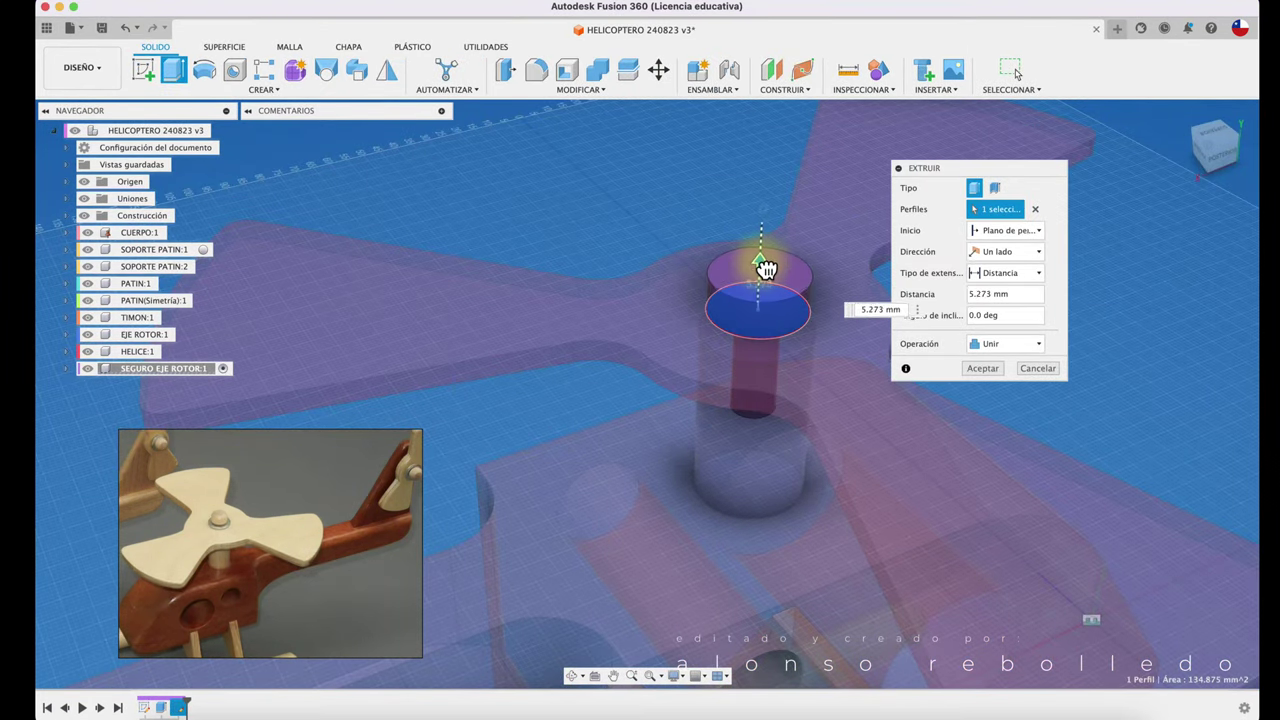
{"action": "left_click", "coordinate": [984, 369]}
- Fillet the cap's top circular edge at about 3.4 mm
{"action": "left_click", "coordinate": [538, 70]}
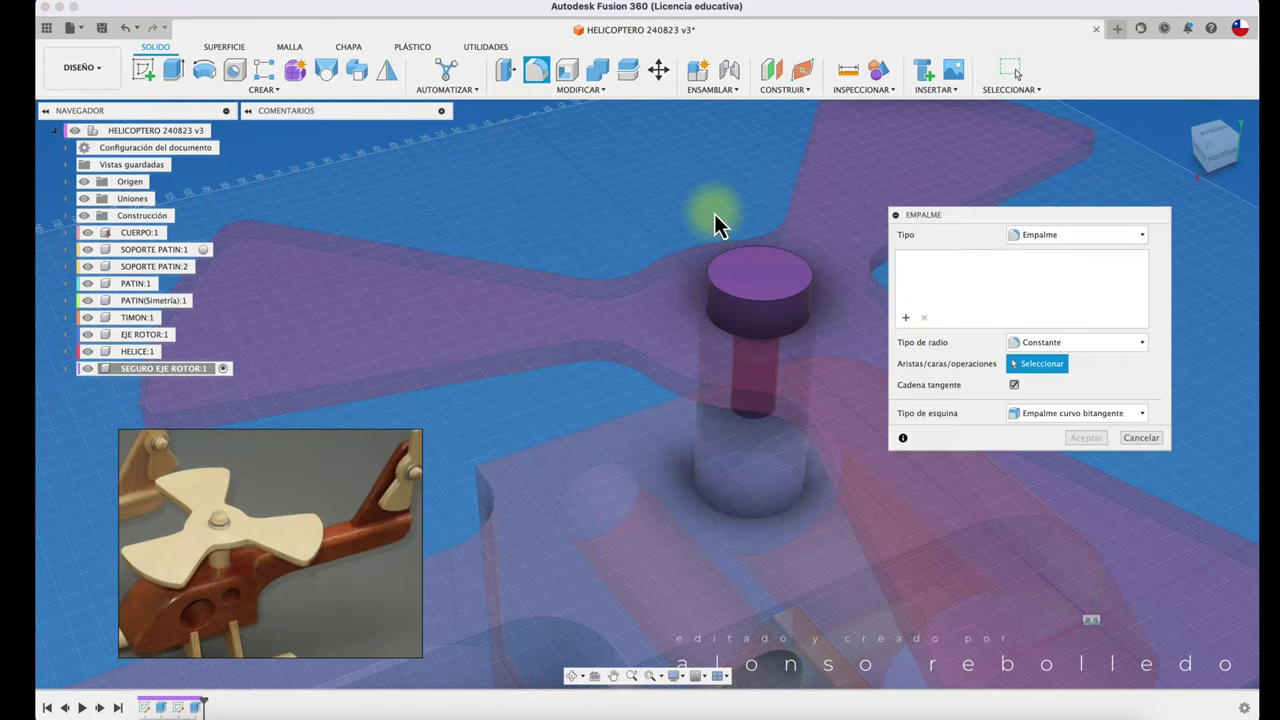
{"action": "left_click", "coordinate": [726, 266]}
{"action": "left_click_drag", "start_coordinate": [718, 252], "coordinate": [850, 313]}
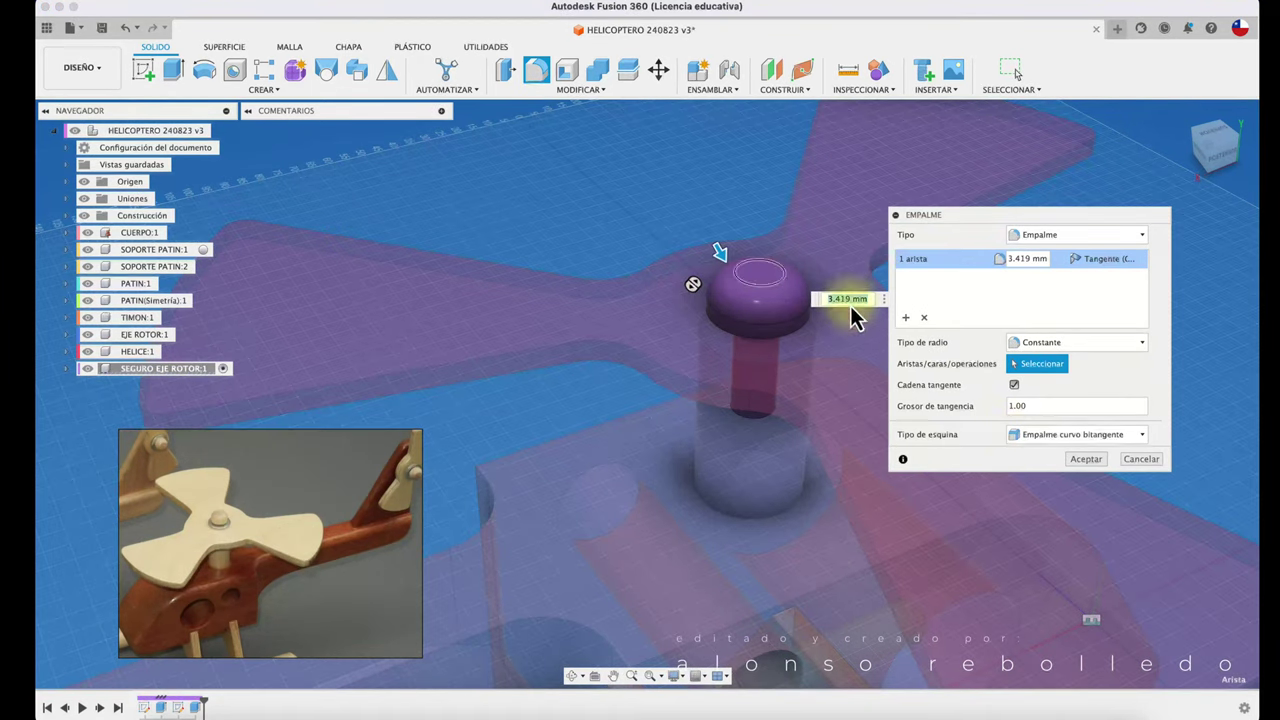
{"action": "left_click", "coordinate": [1084, 459]}
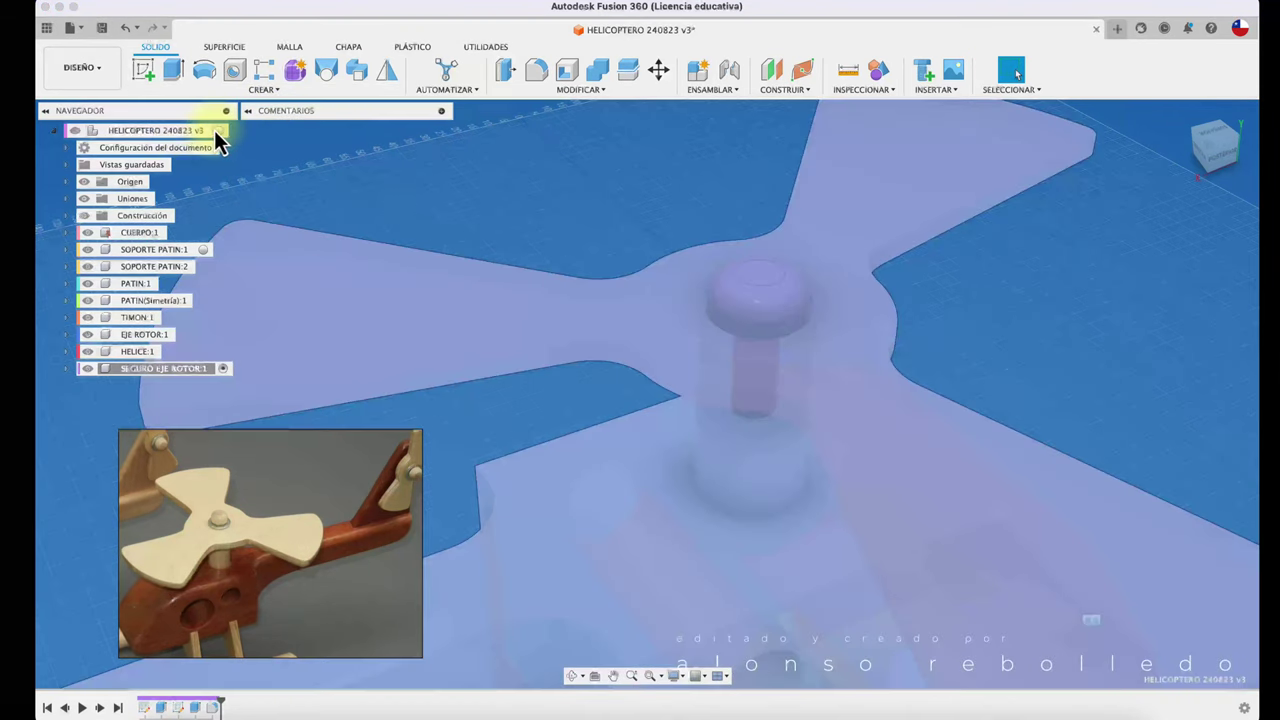
- Activate the top-level helicopter assembly, hide the propeller, and place the capped pin on the shaft top
{"action": "left_click", "coordinate": [220, 131]}
{"action": "scroll", "coordinate": [464, 194], "scroll_direction": "down", "scroll_amount": 2}
{"action": "scroll", "coordinate": [464, 194], "scroll_direction": "down", "scroll_amount": 3}
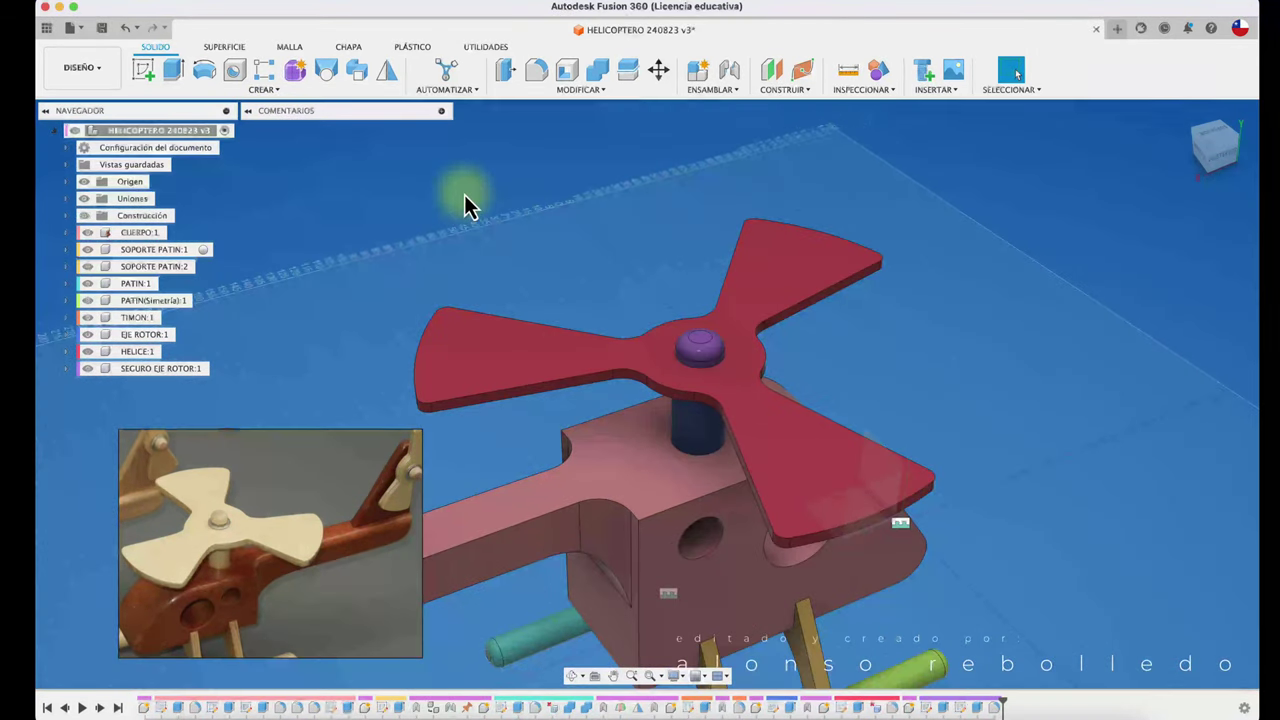
{"action": "scroll", "coordinate": [464, 194], "scroll_direction": "down", "scroll_amount": 2}
{"action": "scroll", "coordinate": [464, 194], "scroll_direction": "up", "scroll_amount": 3}
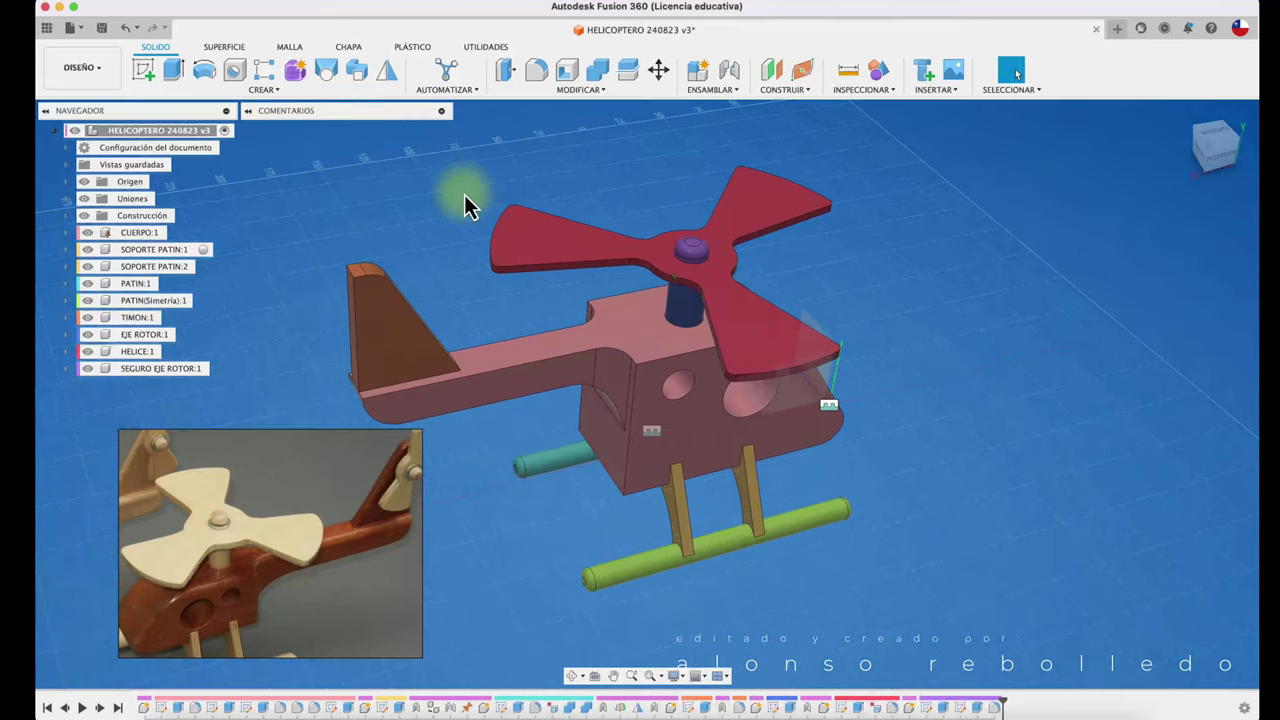
{"action": "left_click", "coordinate": [87, 352]}
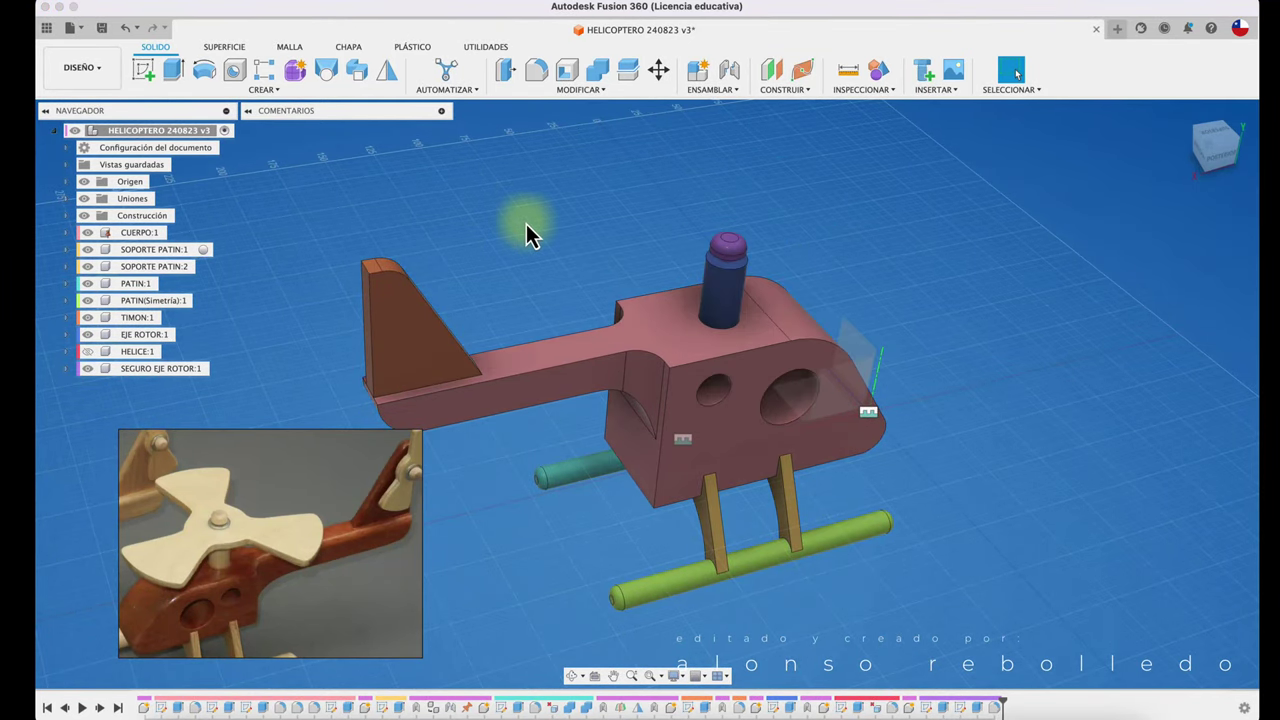
{"action": "scroll", "coordinate": [526, 224], "scroll_direction": "up", "scroll_amount": 3}
{"action": "scroll", "coordinate": [526, 224], "scroll_direction": "up", "scroll_amount": 3}
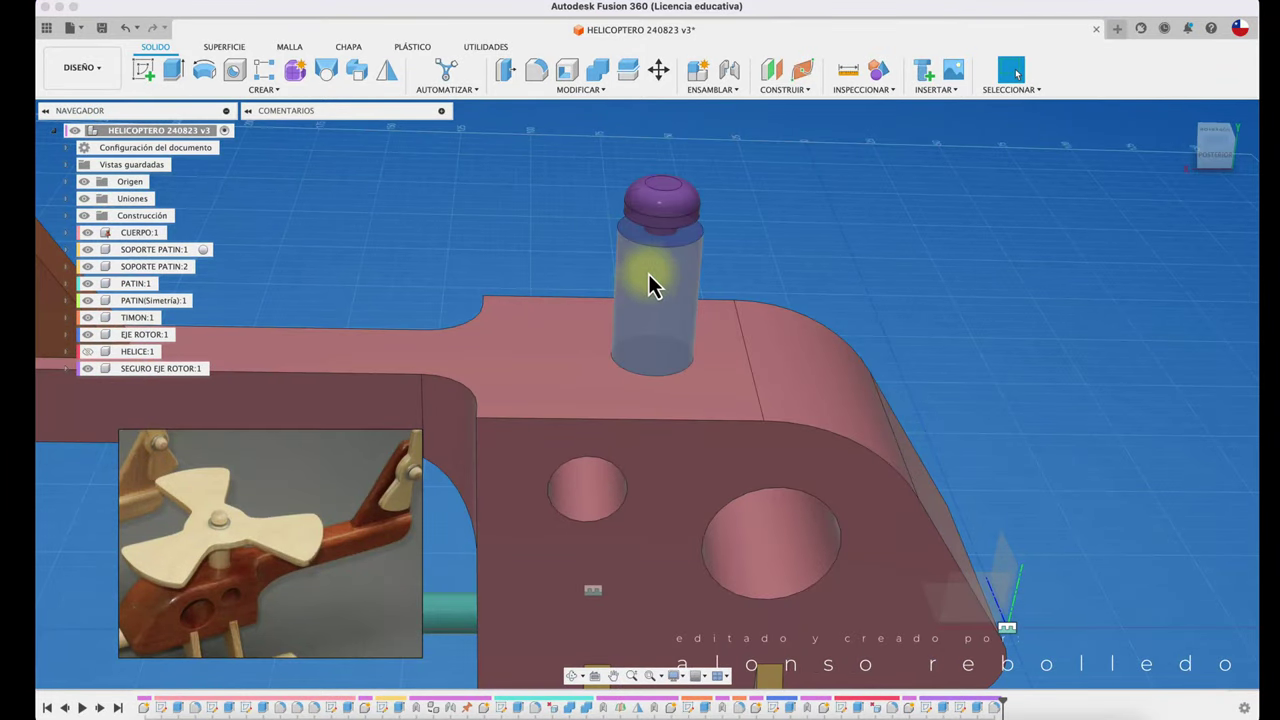
{"action": "left_click_drag", "start_coordinate": [677, 200], "coordinate": [952, 241]}
{"action": "scroll", "coordinate": [703, 235], "scroll_direction": "up", "scroll_amount": 2}
{"action": "scroll", "coordinate": [660, 240], "scroll_direction": "up", "scroll_amount": 2}
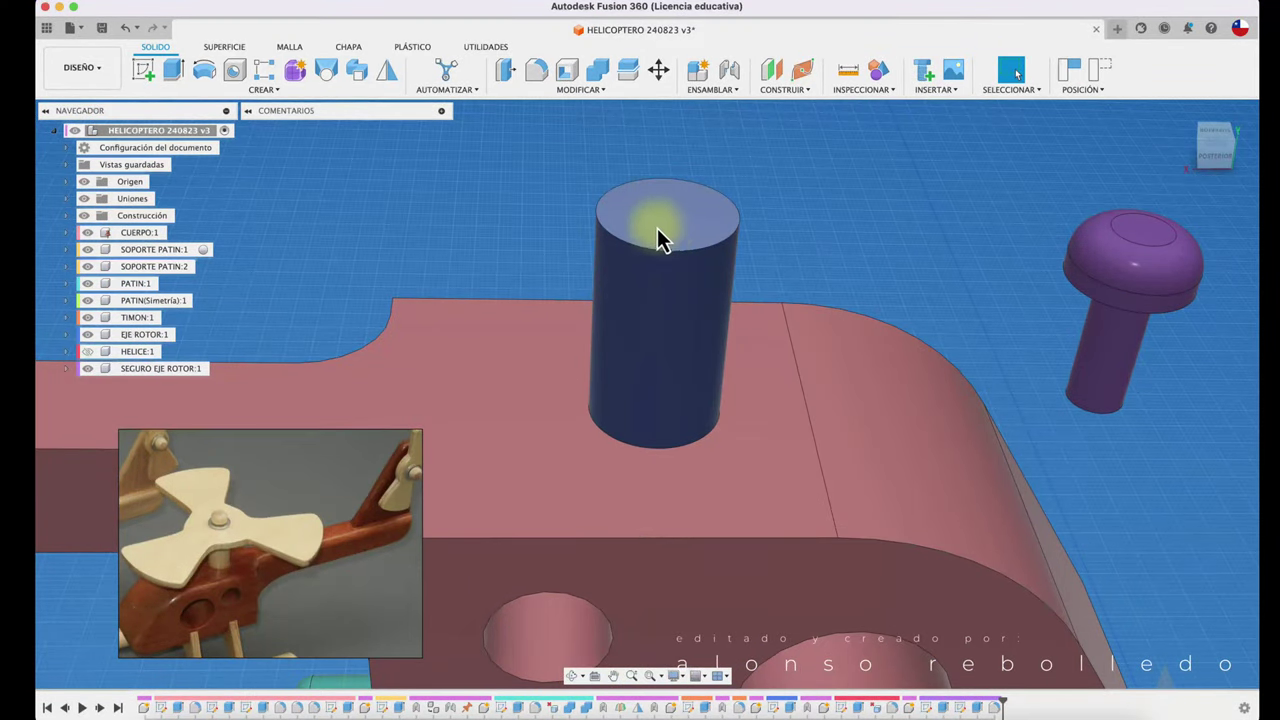
{"action": "left_click", "coordinate": [664, 227]}
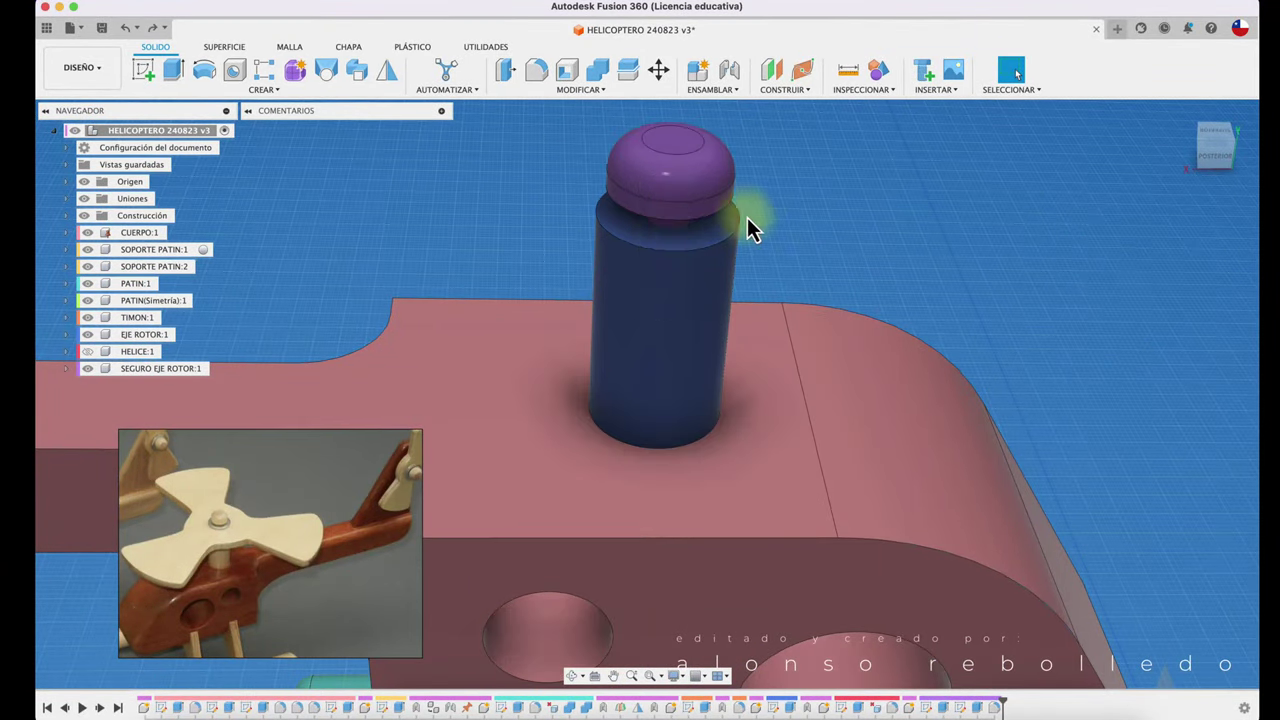
- Combine-cut the rotor shaft with the retaining cap as tool, keeping the cap
{"action": "left_click", "coordinate": [605, 75]}
{"action": "left_click", "coordinate": [706, 300]}
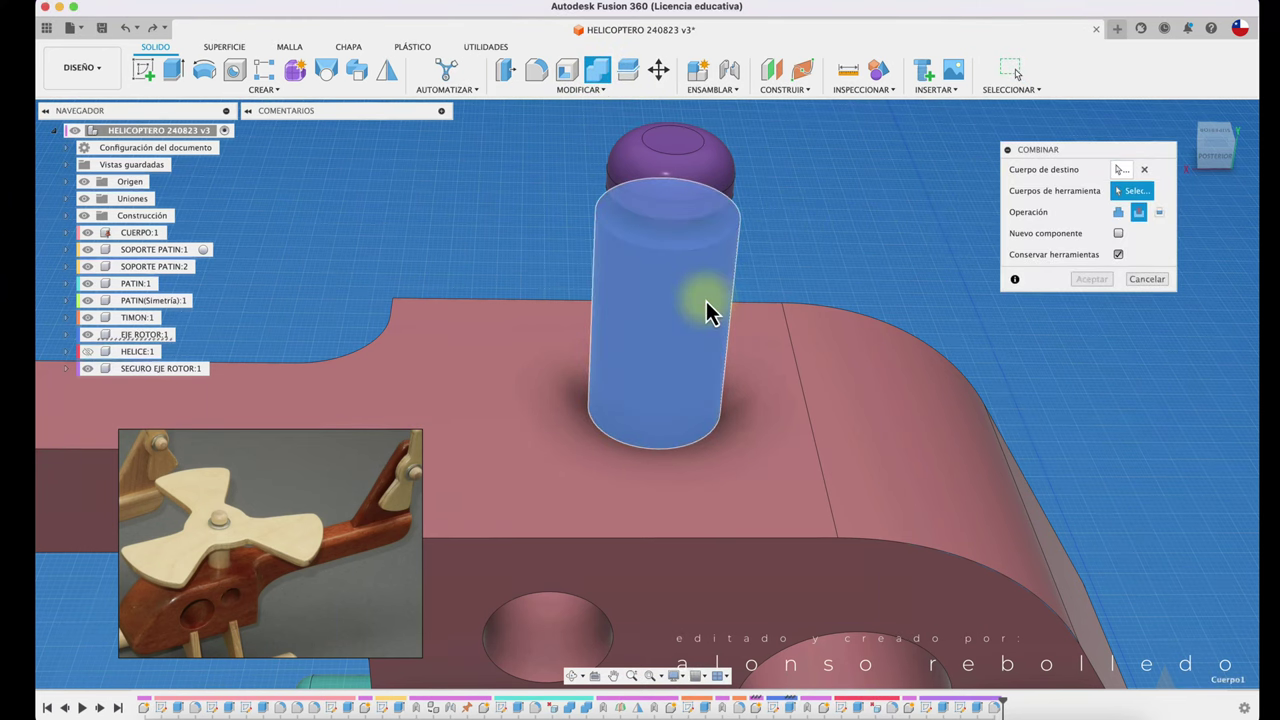
{"action": "left_click", "coordinate": [700, 176]}
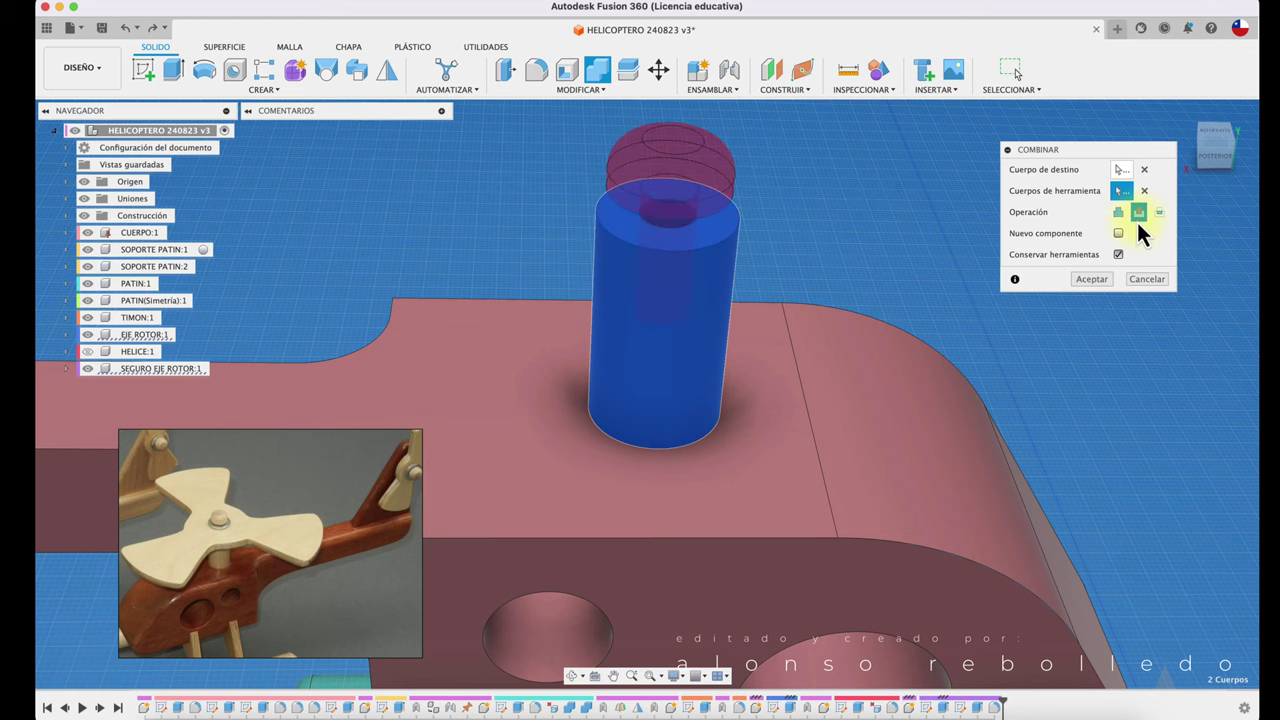
{"action": "left_click", "coordinate": [1091, 281]}
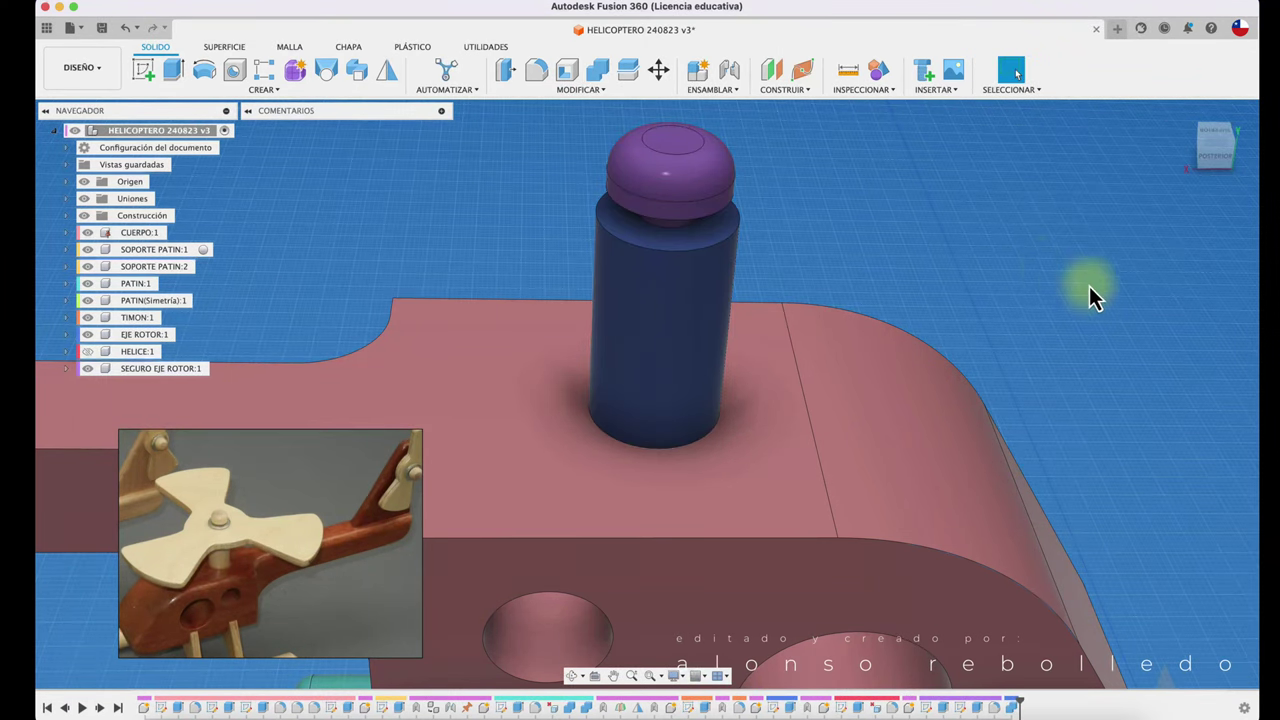
- Move the retaining cap away from the shaft top
{"action": "left_click_drag", "start_coordinate": [706, 190], "coordinate": [1035, 225]}
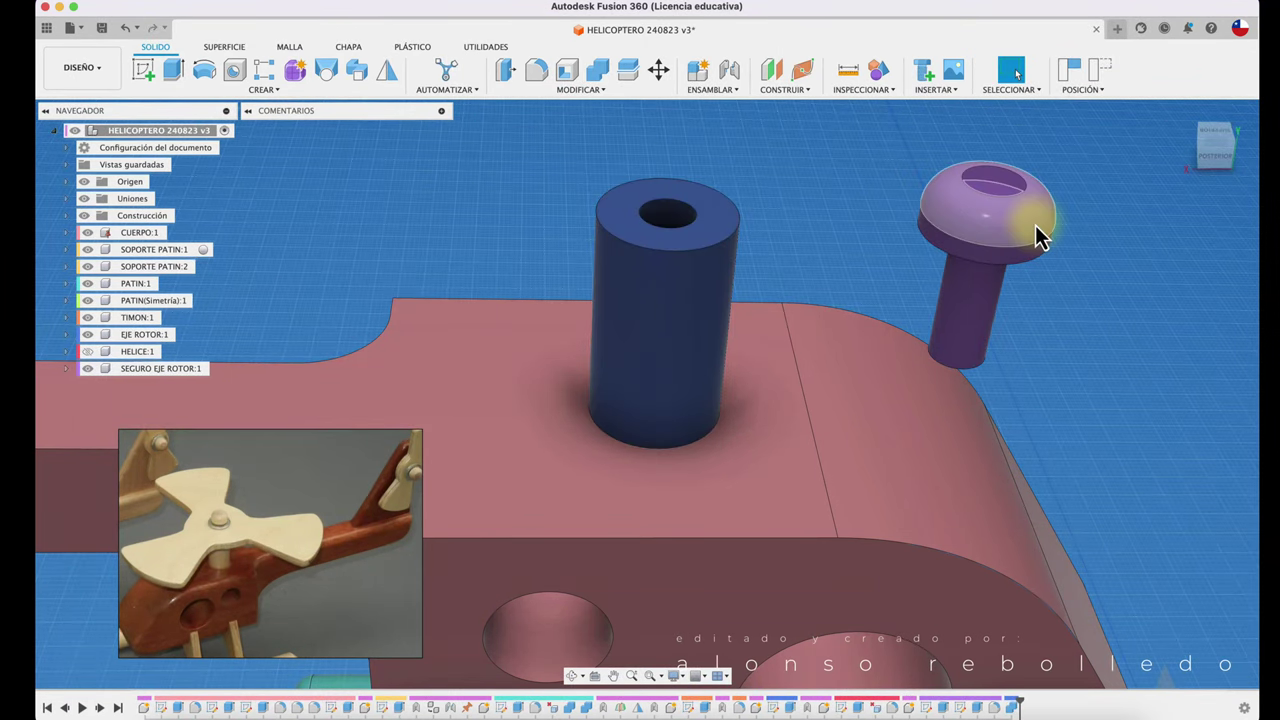
{"action": "key", "text": "super+z"}
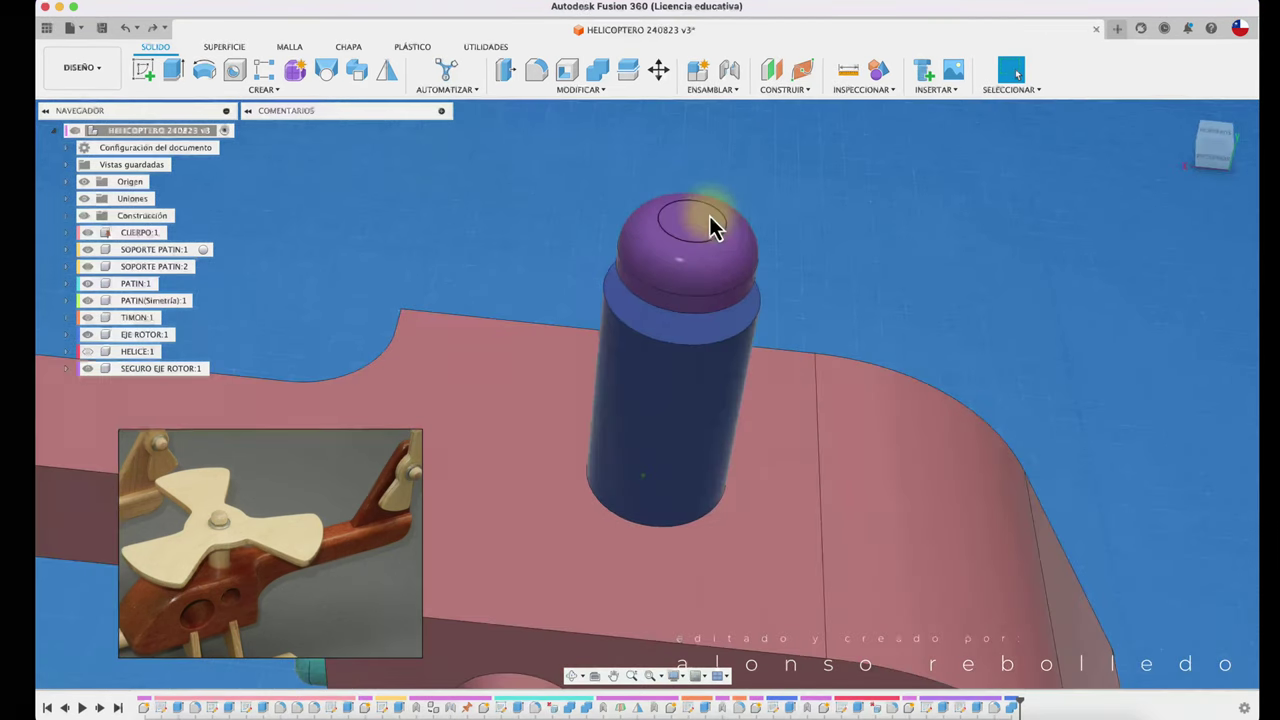
{"action": "left_click_drag", "start_coordinate": [714, 220], "coordinate": [1063, 223]}
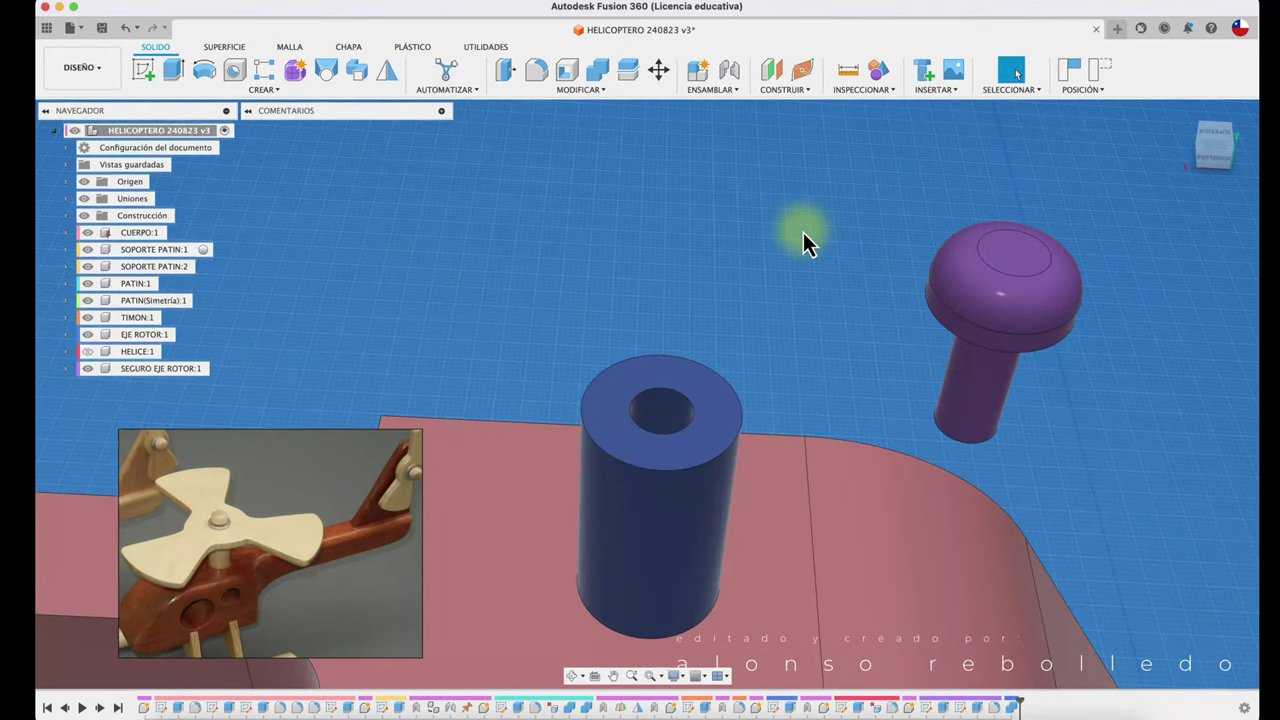
- Rigidly joint the cap's pin end to the rotor shaft top
{"action": "key", "text": "j"}
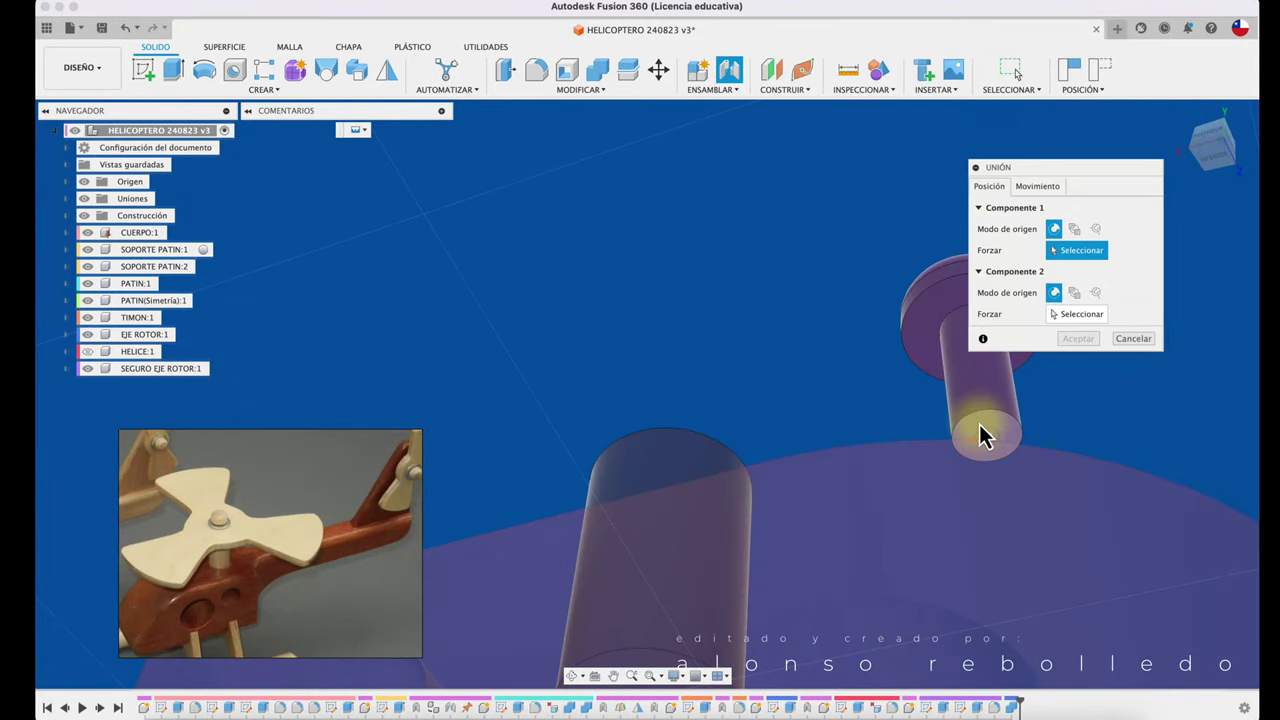
{"action": "left_click", "coordinate": [981, 425]}
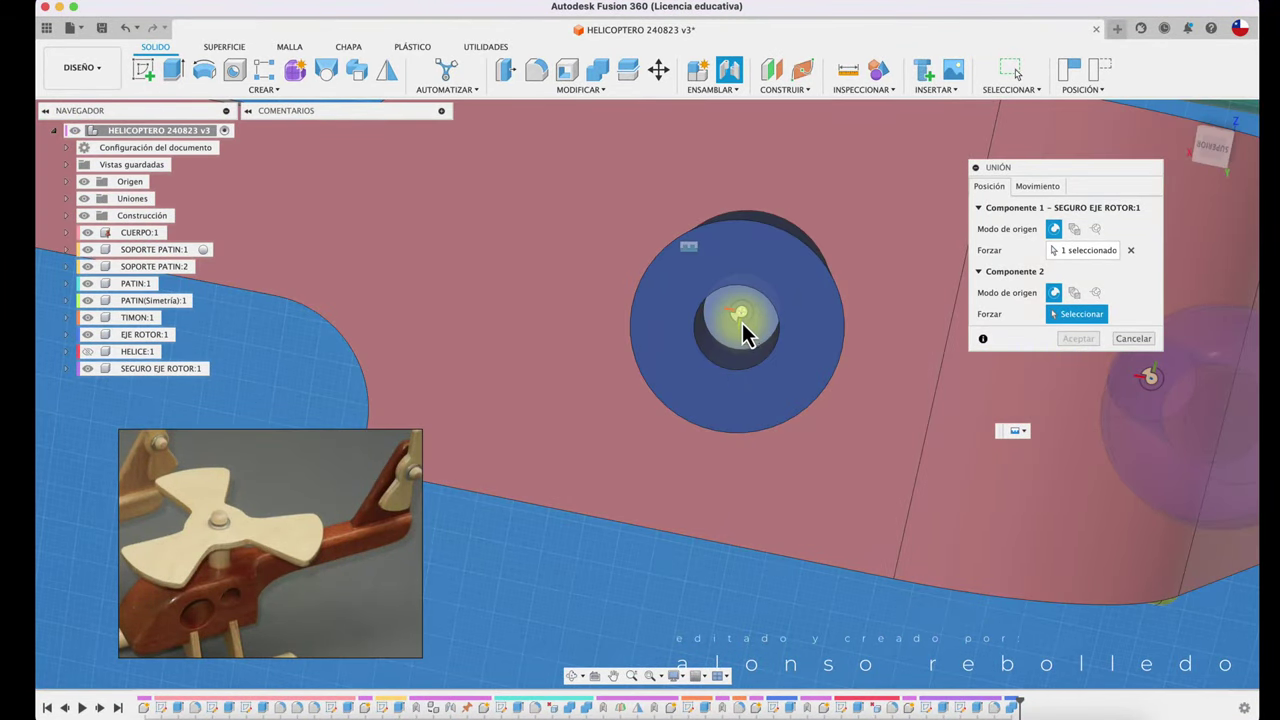
{"action": "left_click", "coordinate": [742, 321]}
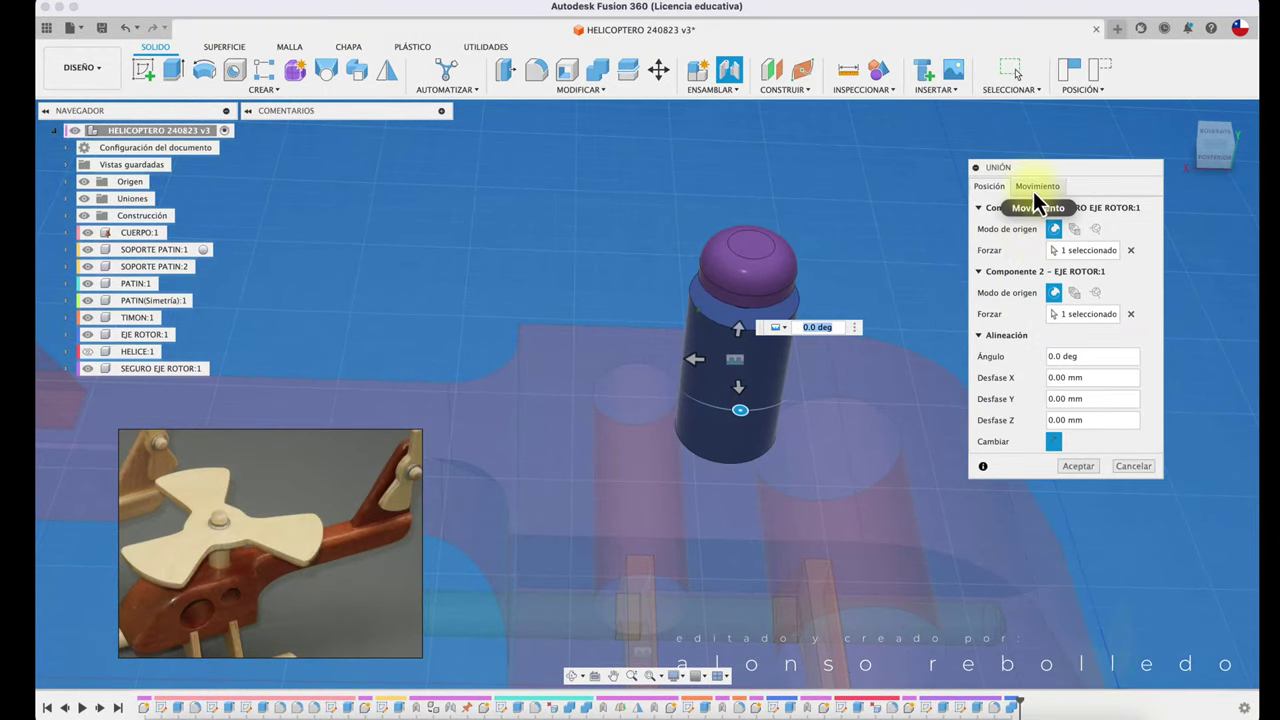
{"action": "left_click", "coordinate": [1036, 187]}
{"action": "left_click", "coordinate": [1079, 266]}
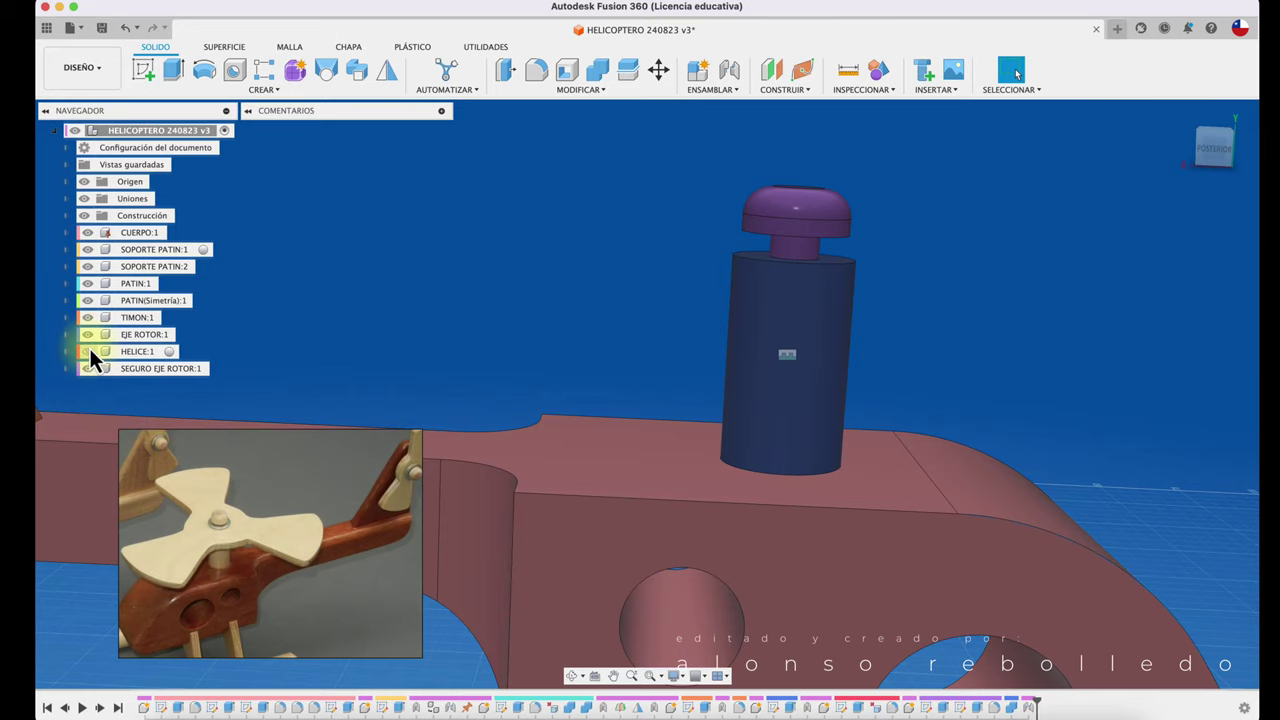
- Show the HELICE:1 propeller again and view the rotor area
{"action": "left_click", "coordinate": [87, 351]}
{"action": "middle_click_drag", "start_coordinate": [366, 283], "coordinate": [443, 266], "text": "shift"}
{"action": "scroll", "coordinate": [392, 271], "scroll_direction": "up", "scroll_amount": 5}
{"action": "middle_click_drag", "start_coordinate": [694, 337], "coordinate": [1005, 370]}
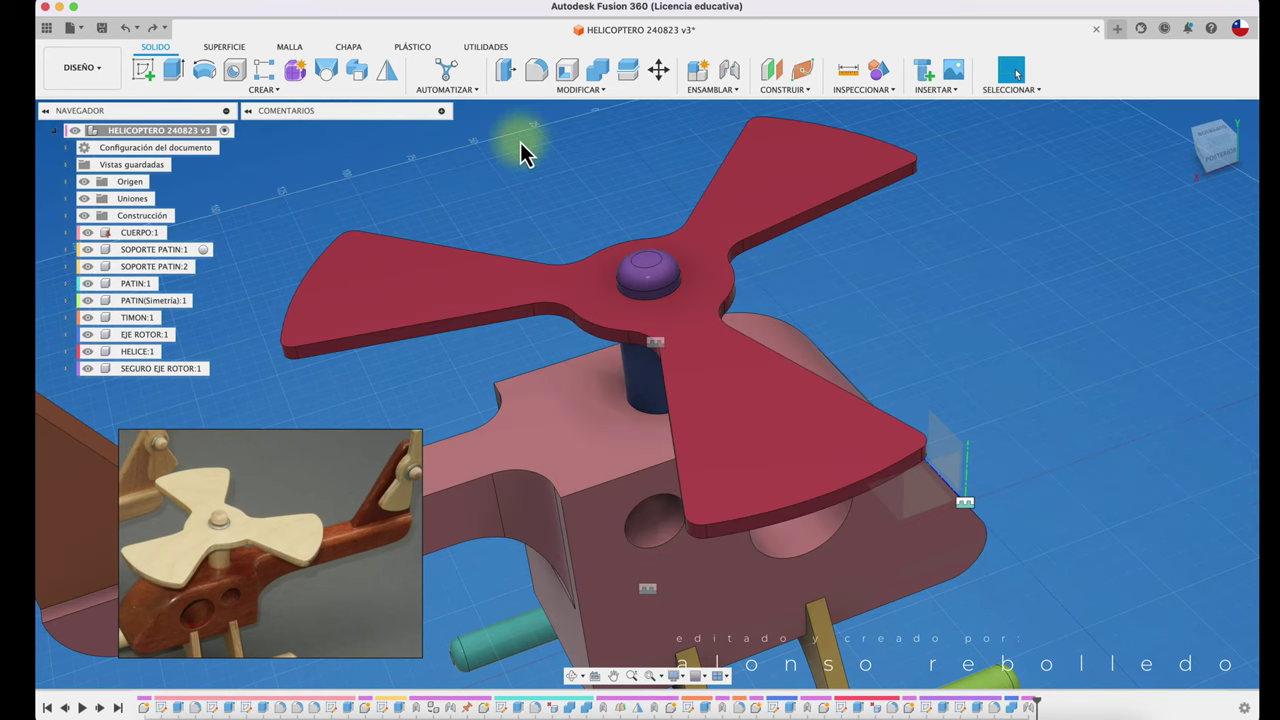
- Combine-cut the propeller with the retaining cap as tool, keeping the cap
{"action": "left_click", "coordinate": [595, 82]}
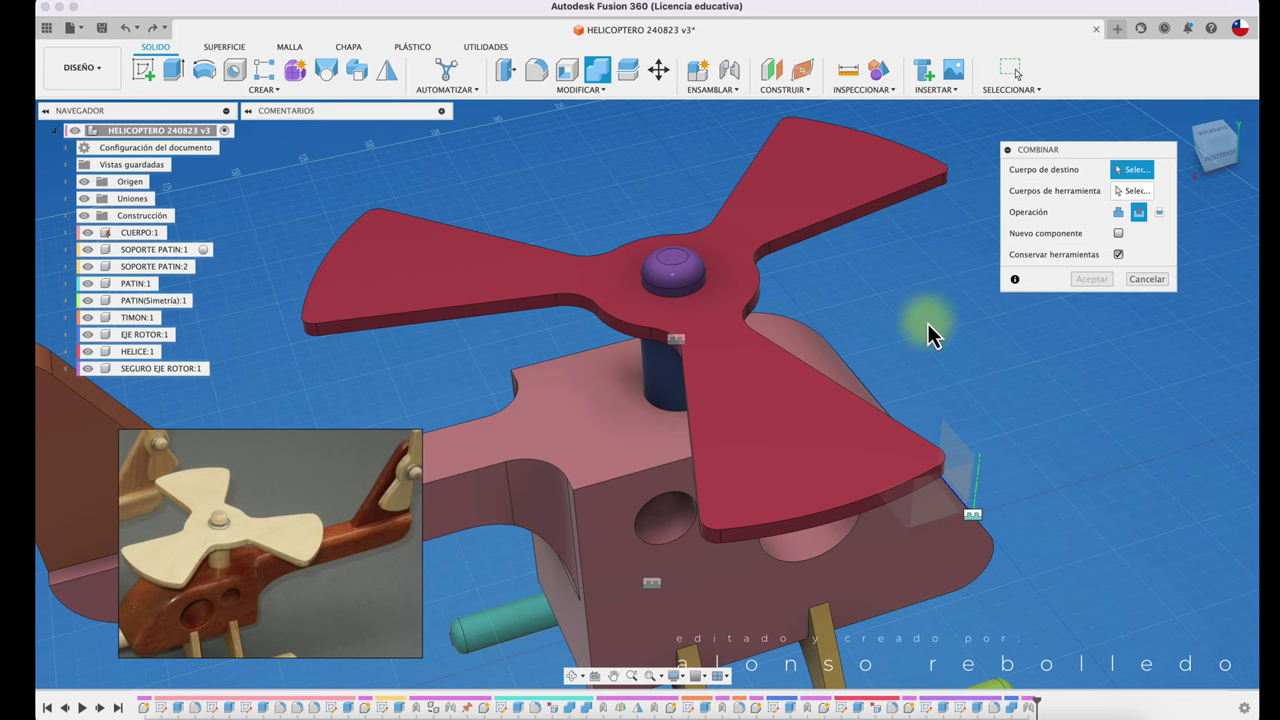
{"action": "left_click", "coordinate": [807, 428]}
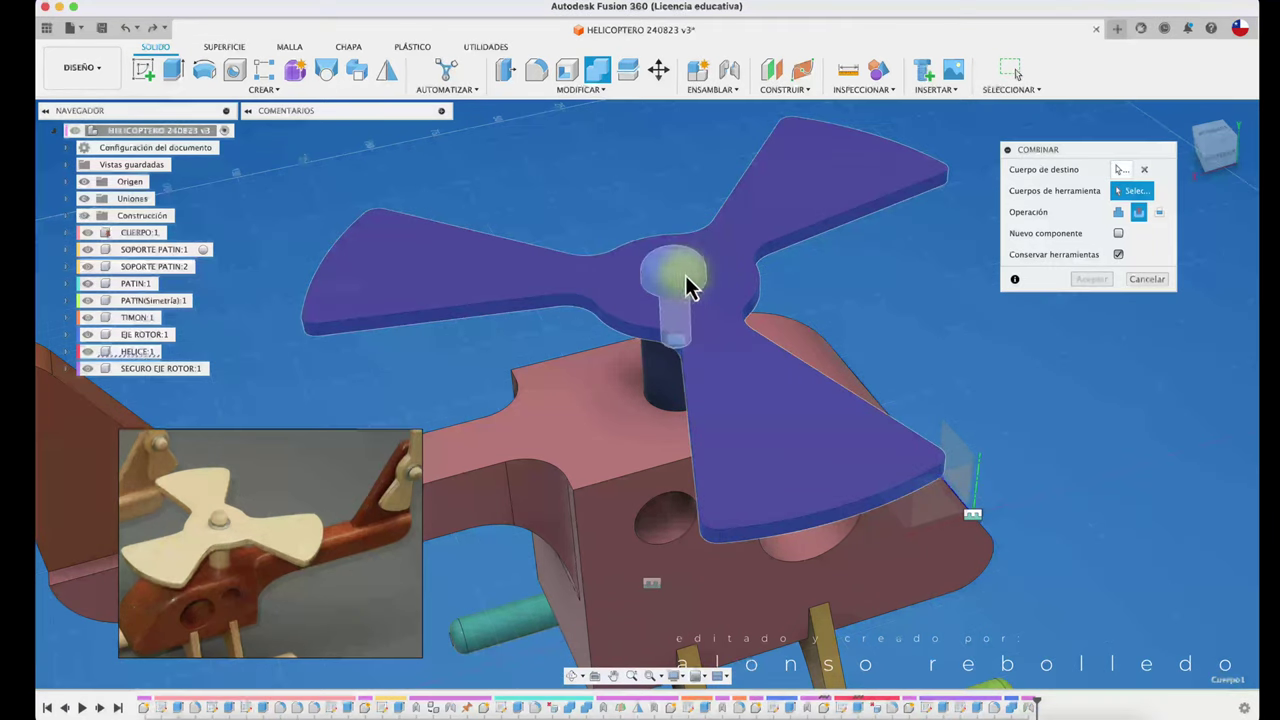
{"action": "left_click", "coordinate": [678, 279]}
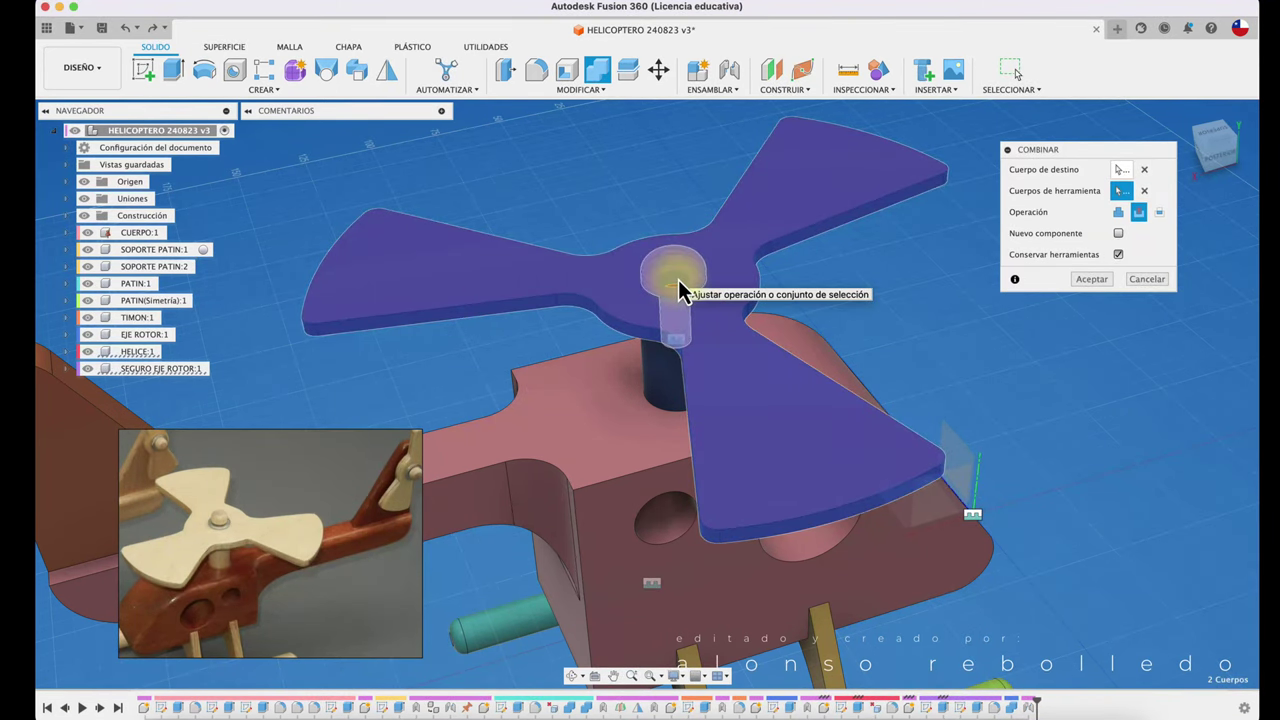
{"action": "left_click", "coordinate": [1090, 280]}
{"action": "left_click_drag", "start_coordinate": [723, 409], "coordinate": [975, 405]}
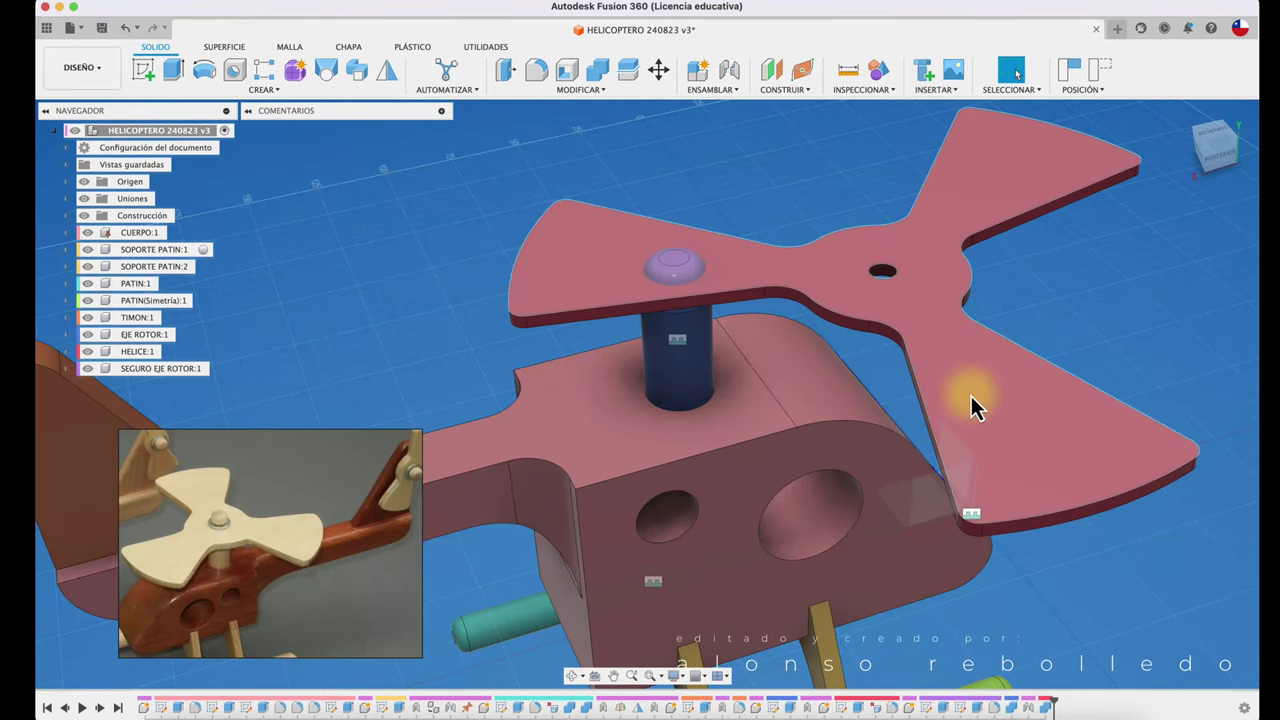
- Hide SEGURO EJE ROTOR:1 to expose the rotor shaft under the propeller
{"action": "scroll", "coordinate": [349, 390], "scroll_direction": "up", "scroll_amount": 3}
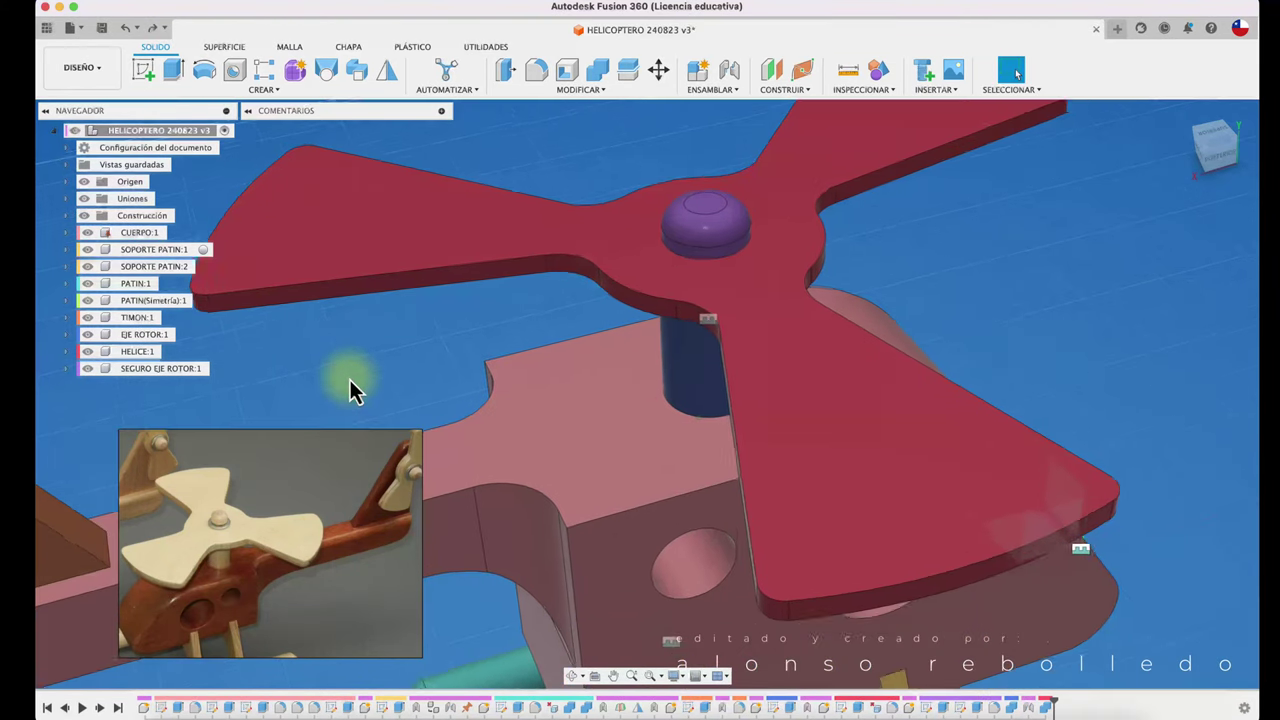
{"action": "scroll", "coordinate": [349, 379], "scroll_direction": "up", "scroll_amount": 1}
{"action": "scroll", "coordinate": [360, 355], "scroll_direction": "down", "scroll_amount": 3}
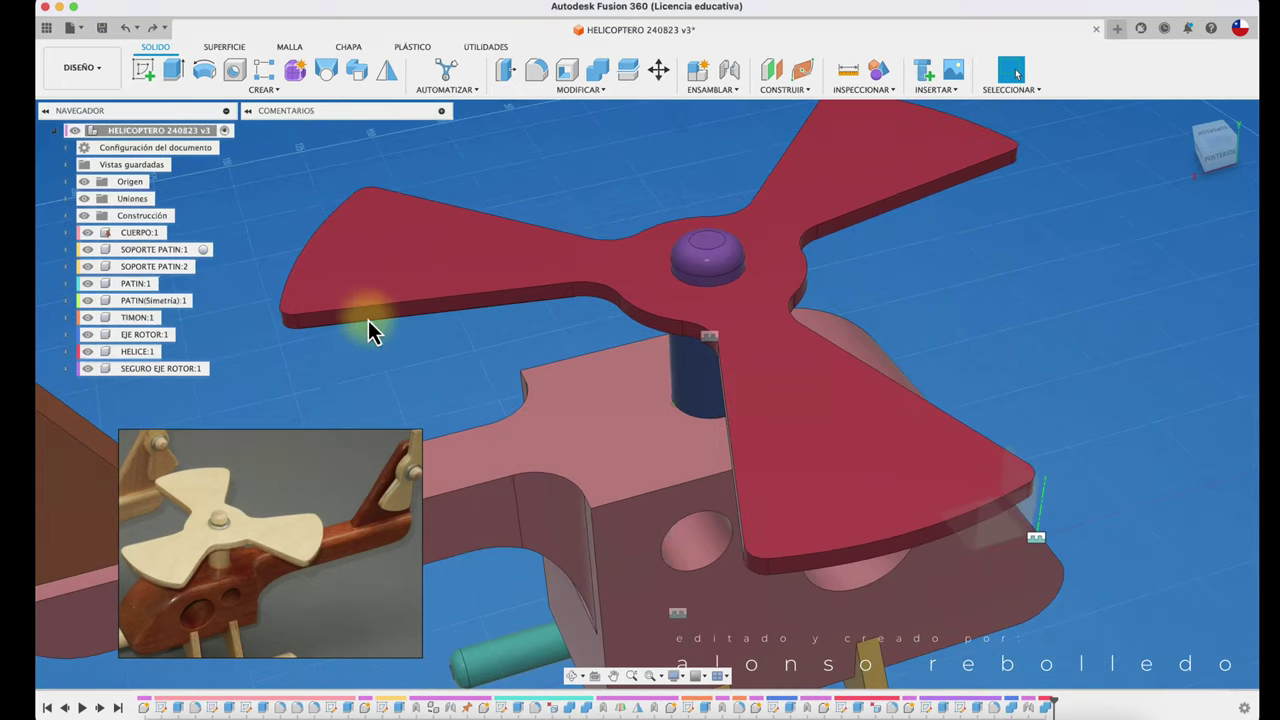
{"action": "left_click", "coordinate": [88, 369]}
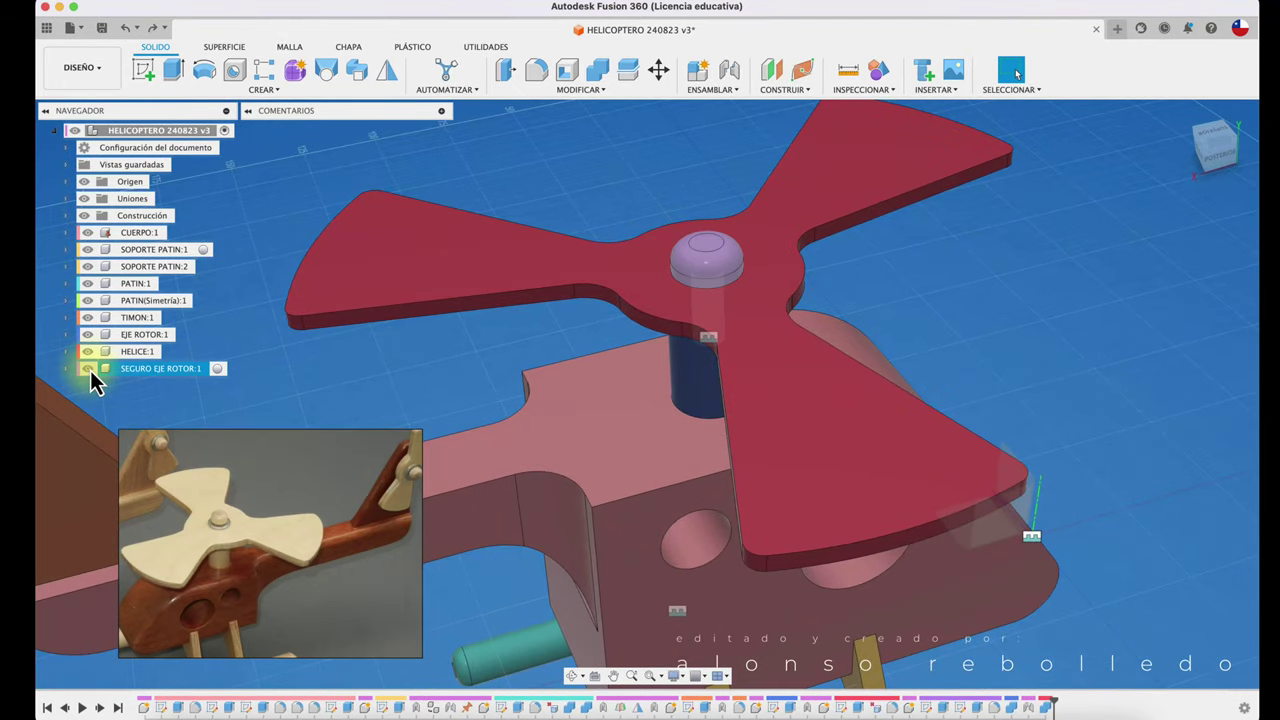
{"action": "scroll", "coordinate": [523, 367], "scroll_direction": "up", "scroll_amount": 3}
{"action": "mouse_move", "coordinate": [523, 367]}
{"action": "middle_mouse_down", "text": "shift"}
{"action": "mouse_move", "coordinate": [454, 302]}
{"action": "mouse_move", "coordinate": [483, 313]}
{"action": "middle_mouse_up", "text": "shift"}
- Joint the propeller hub hole to the shaft top as a Revolute joint about Z
{"action": "key", "text": "j"}
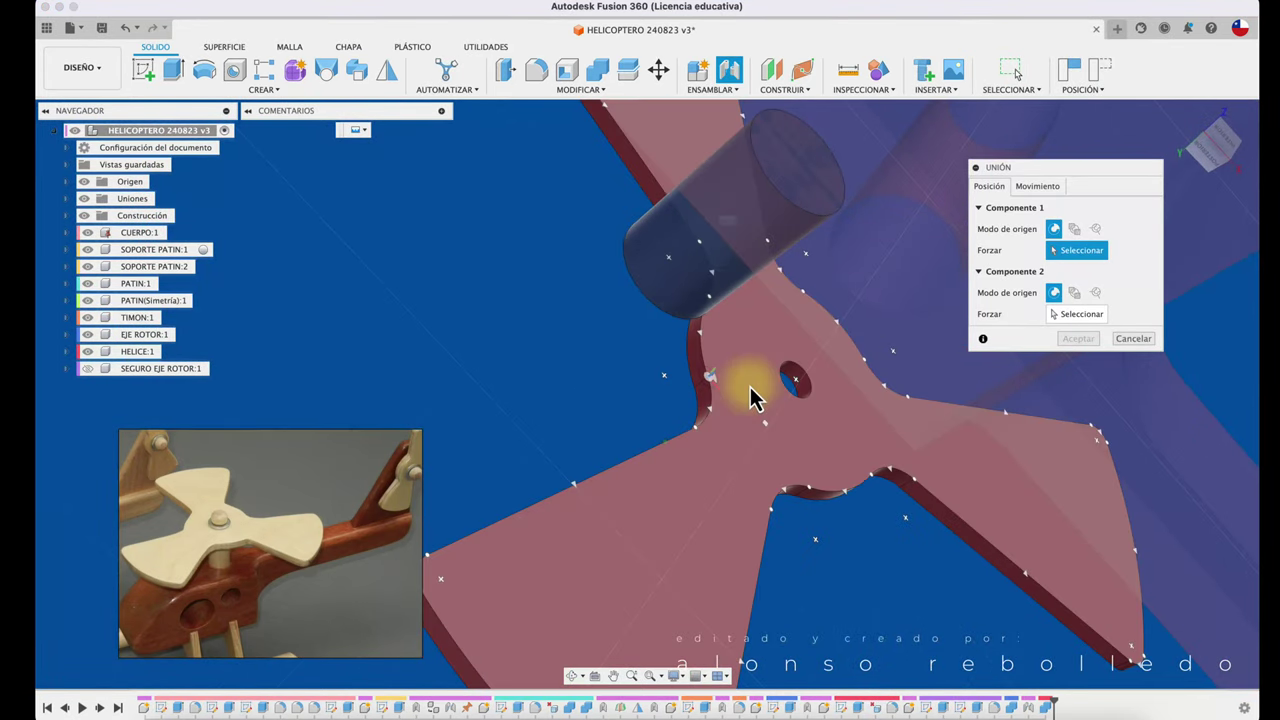
{"action": "left_click", "coordinate": [803, 412]}
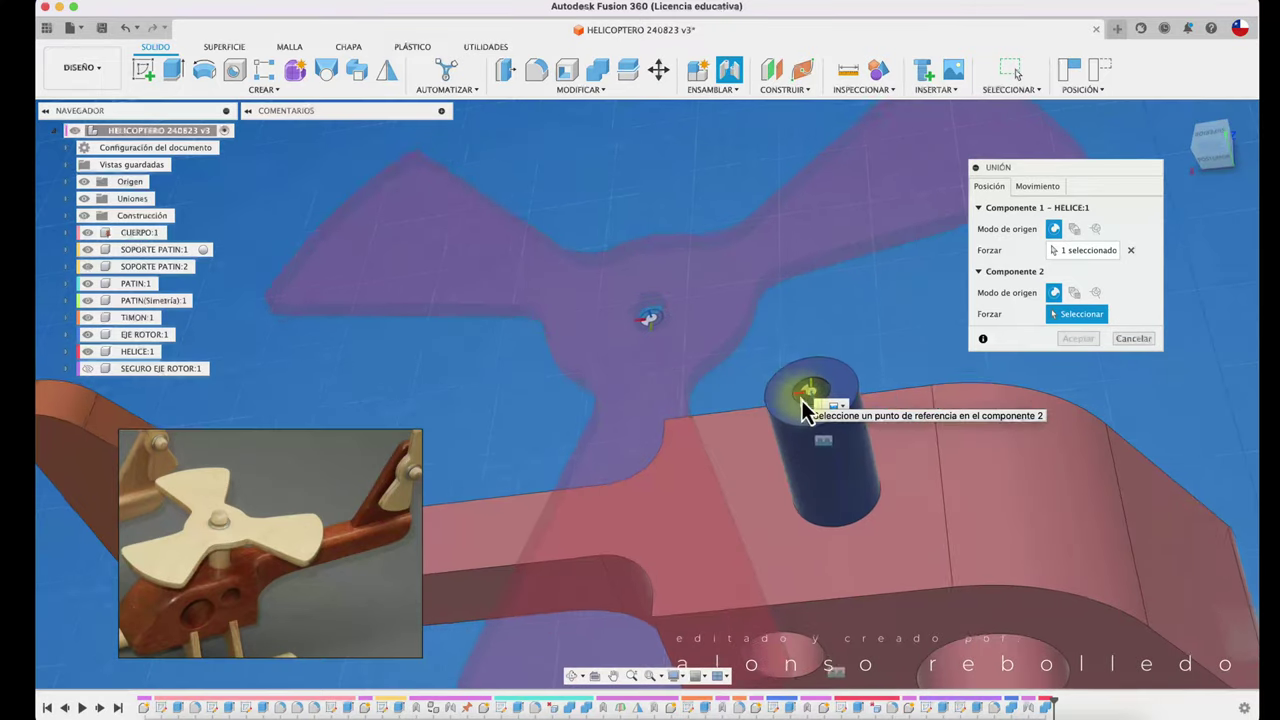
{"action": "left_click", "coordinate": [803, 412]}
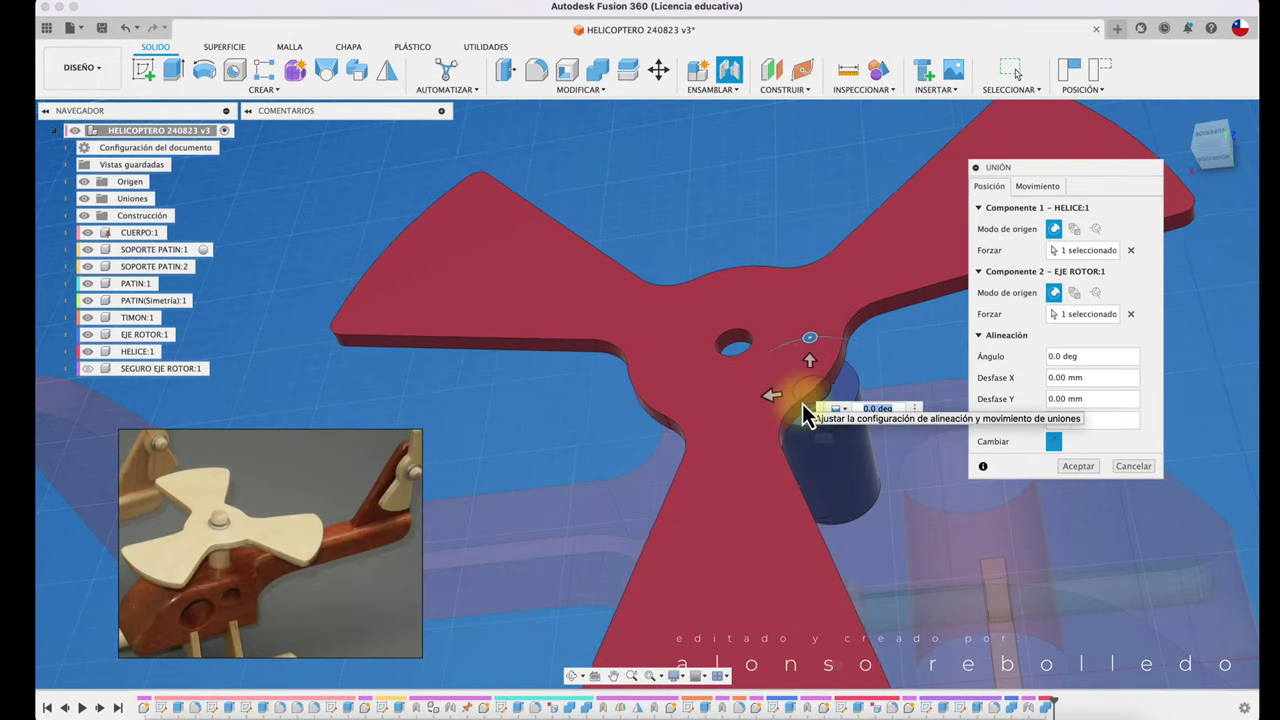
{"action": "left_click", "coordinate": [1041, 186]}
{"action": "left_click", "coordinate": [1114, 208]}
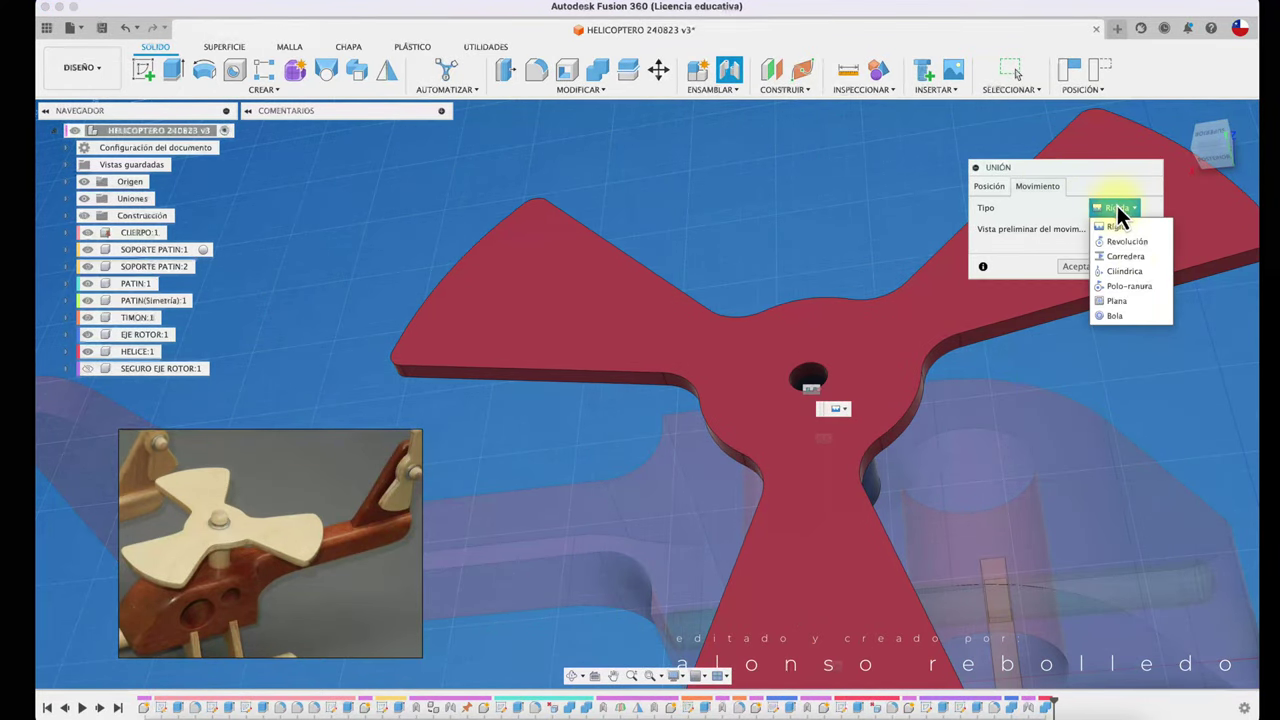
{"action": "left_click", "coordinate": [1133, 241]}
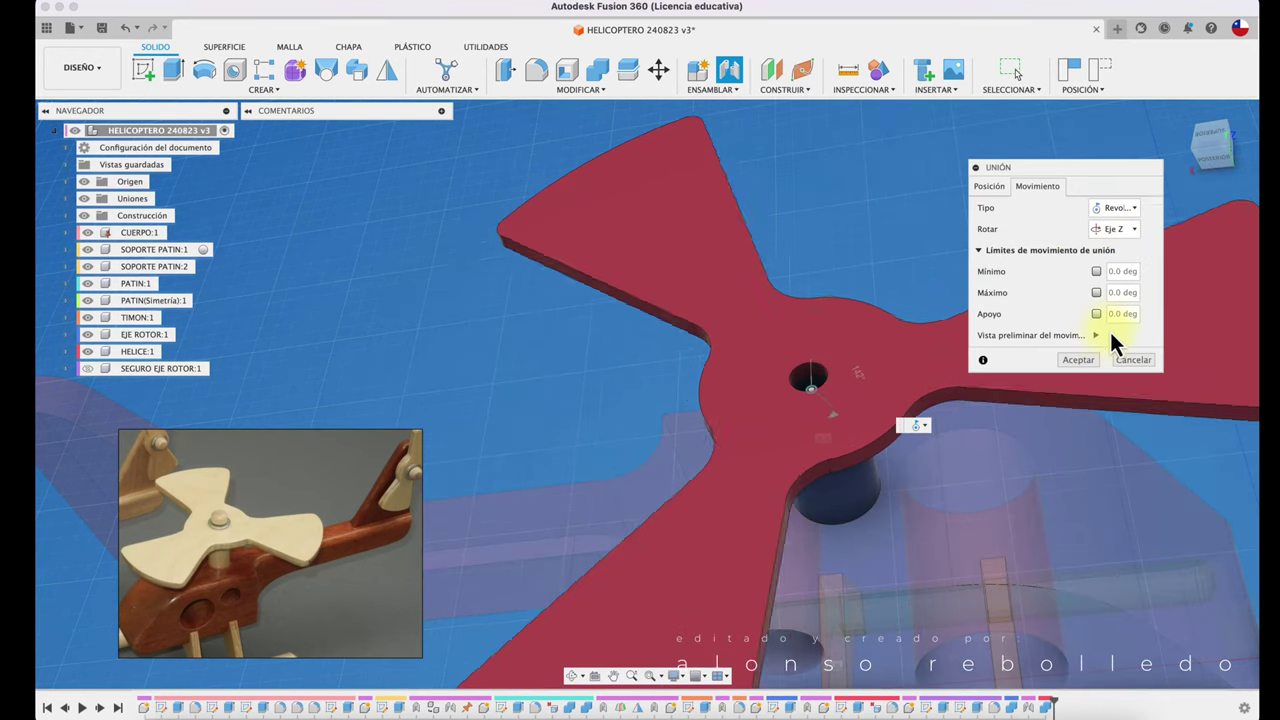
{"action": "left_click", "coordinate": [1084, 359]}
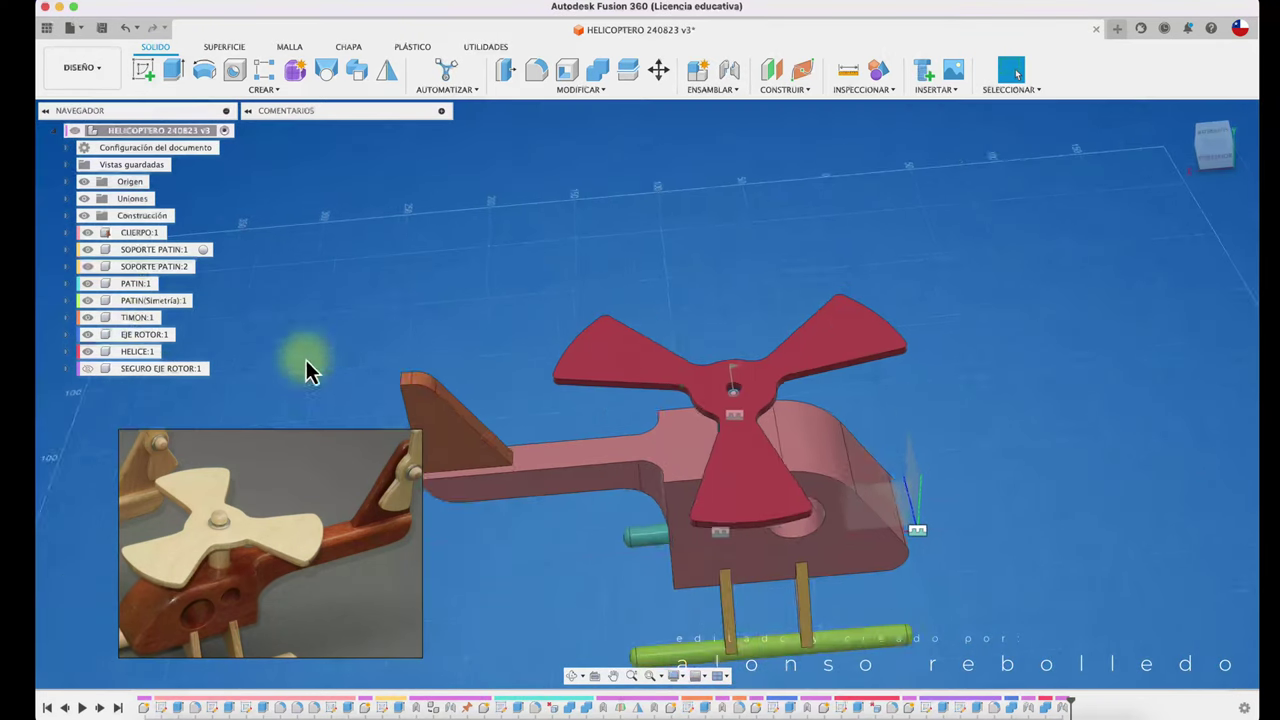
{"action": "left_click", "coordinate": [539, 201]}
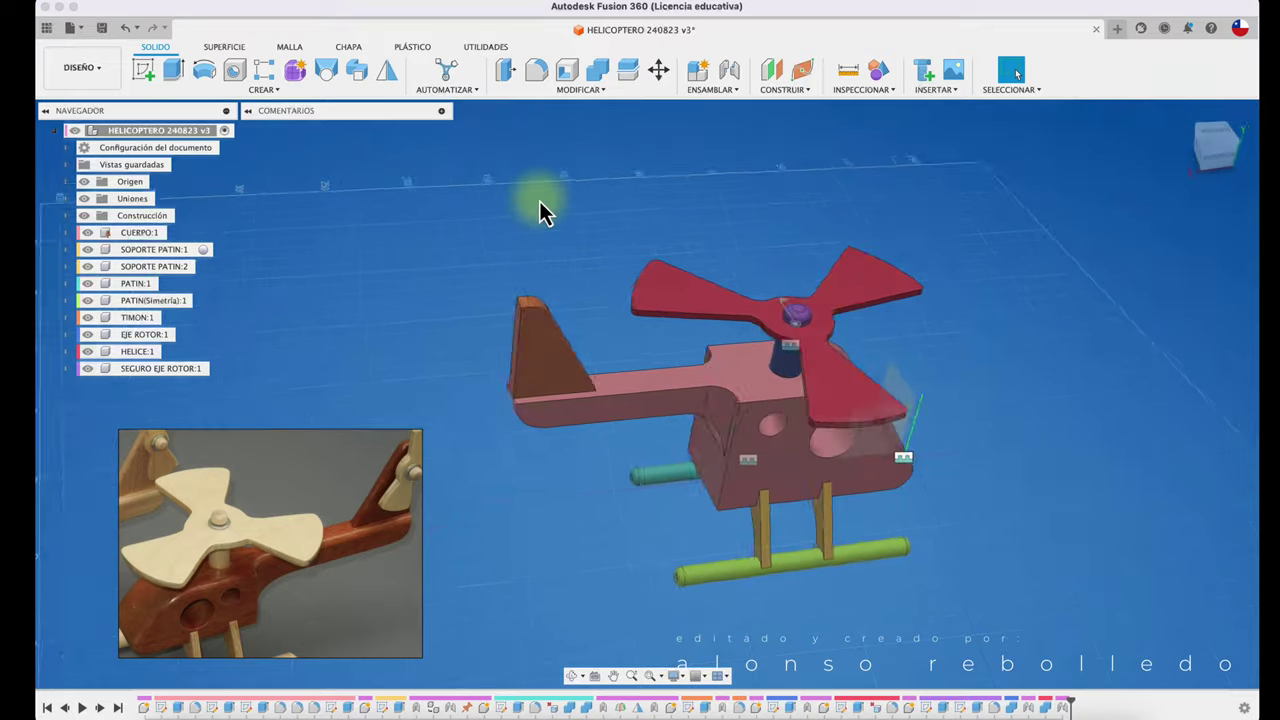
{"action": "mouse_move", "coordinate": [539, 201]}
{"action": "middle_mouse_down", "text": "shift"}
{"action": "mouse_move", "coordinate": [629, 180]}
{"action": "mouse_move", "coordinate": [846, 286]}
{"action": "mouse_move", "coordinate": [629, 214]}
{"action": "mouse_move", "coordinate": [776, 326]}
{"action": "mouse_move", "coordinate": [447, 465]}
{"action": "middle_mouse_up", "text": "shift"}
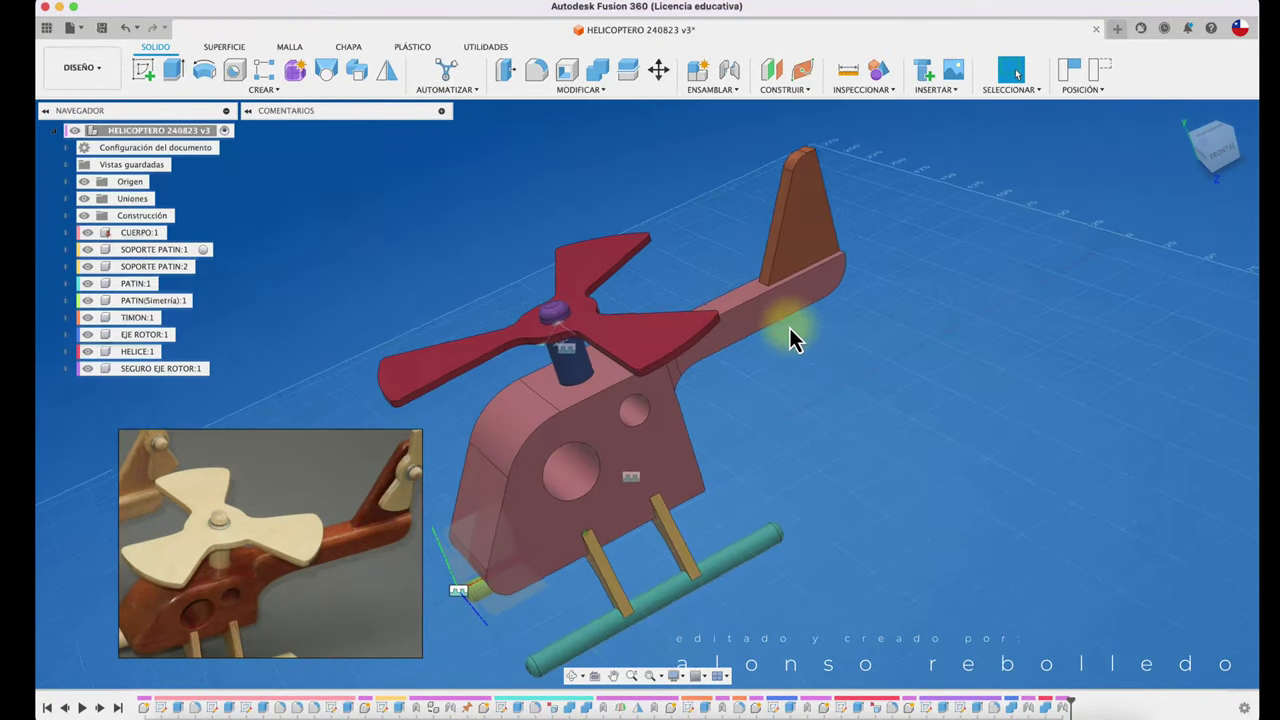
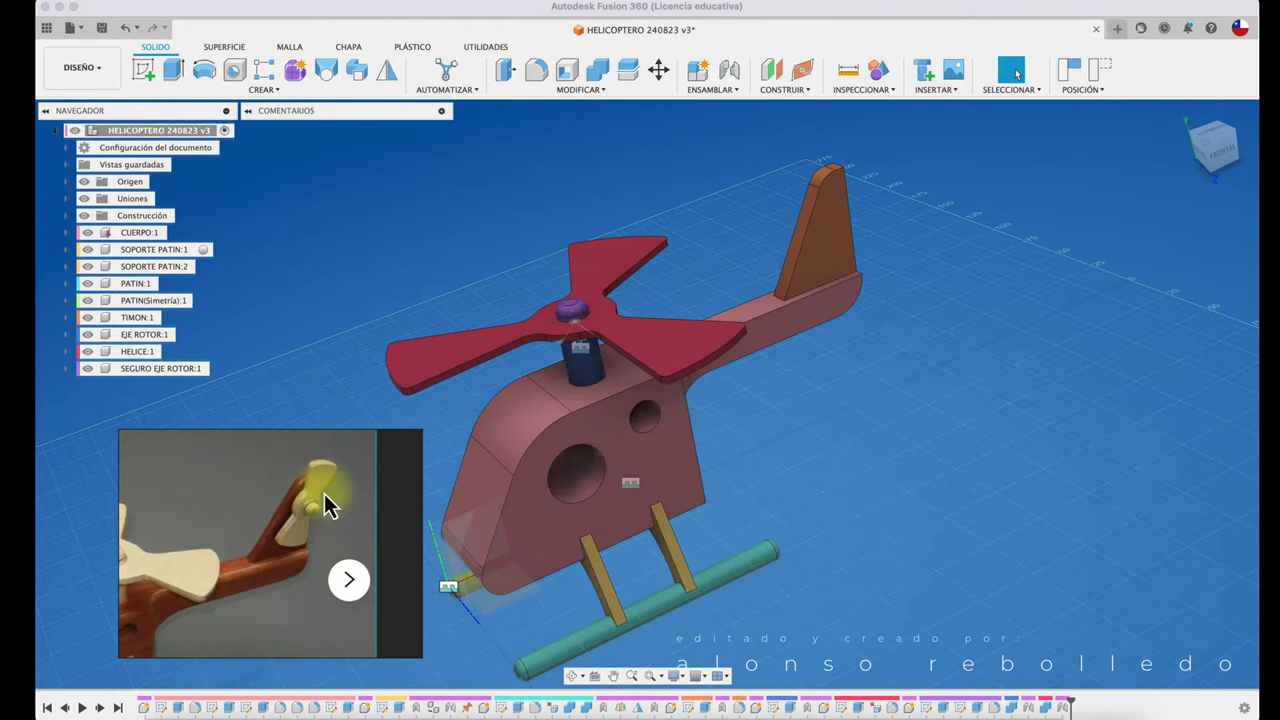
- Save a new version of the HELICOPTERO 240823 design and show the assembly commands list
{"action": "middle_click_drag", "start_coordinate": [720, 429], "coordinate": [918, 315], "text": "shift"}
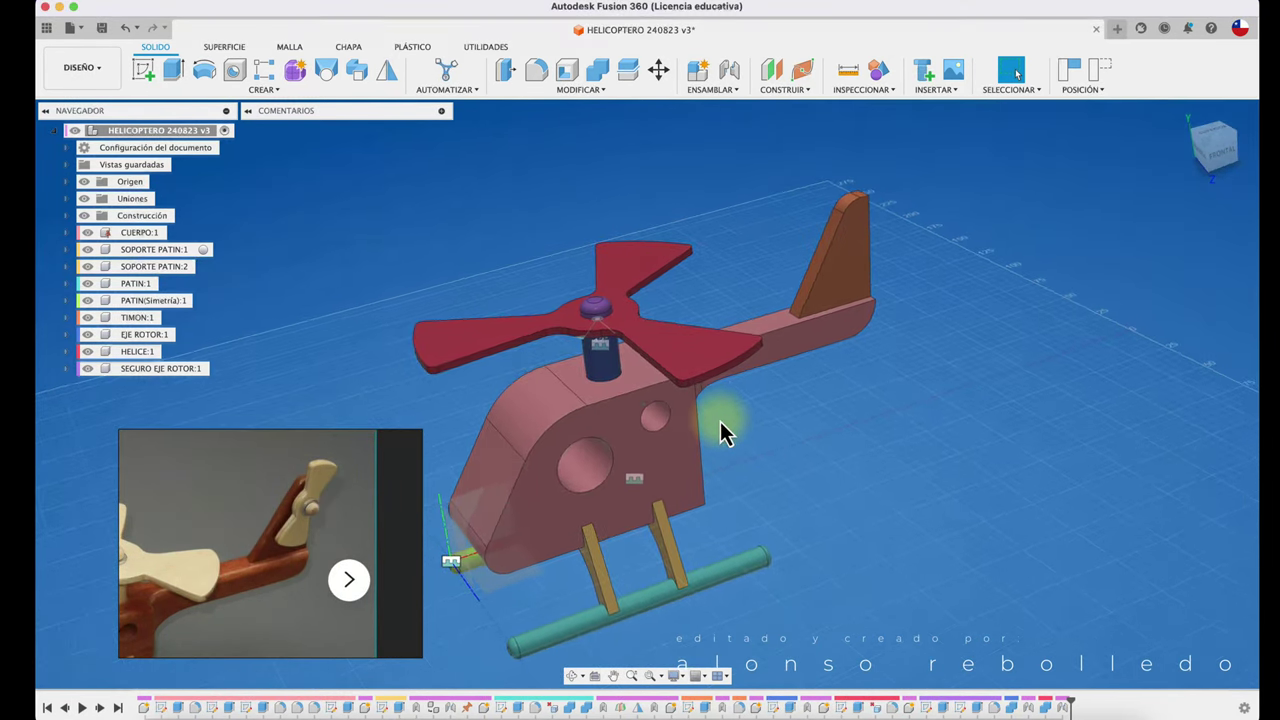
{"action": "scroll", "coordinate": [918, 315], "scroll_direction": "up", "scroll_amount": 3}
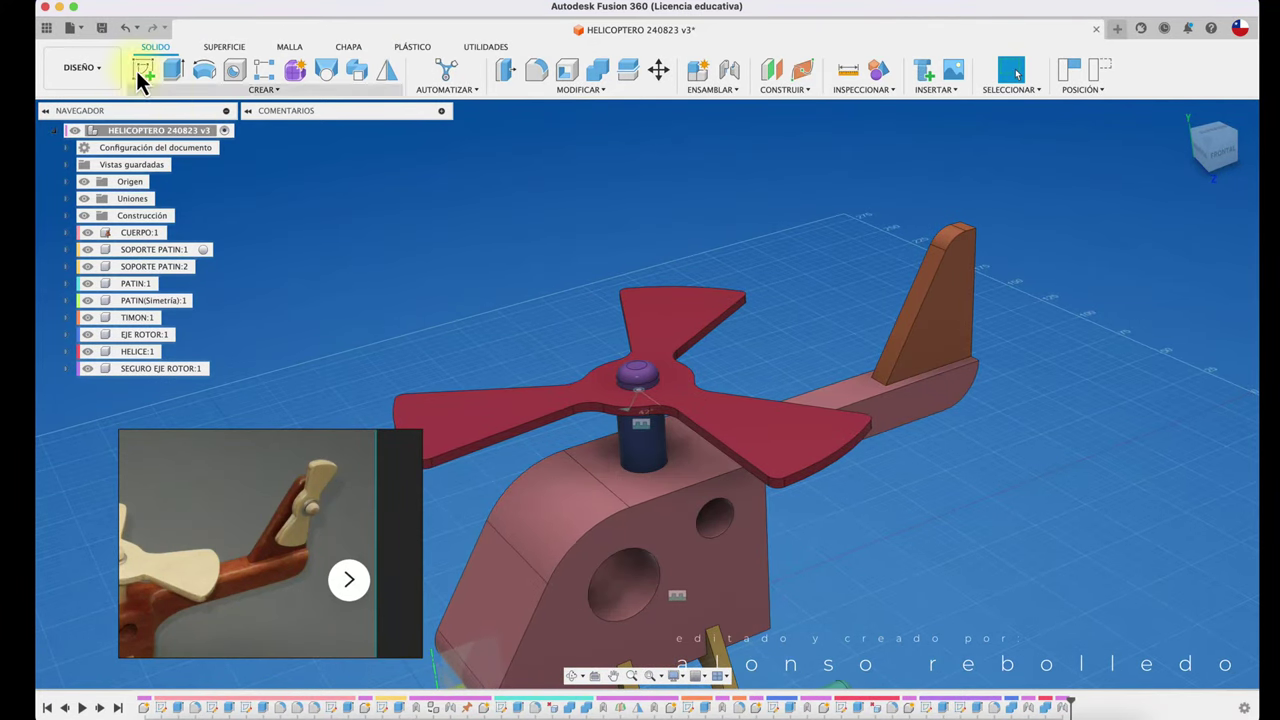
{"action": "left_click", "coordinate": [101, 32]}
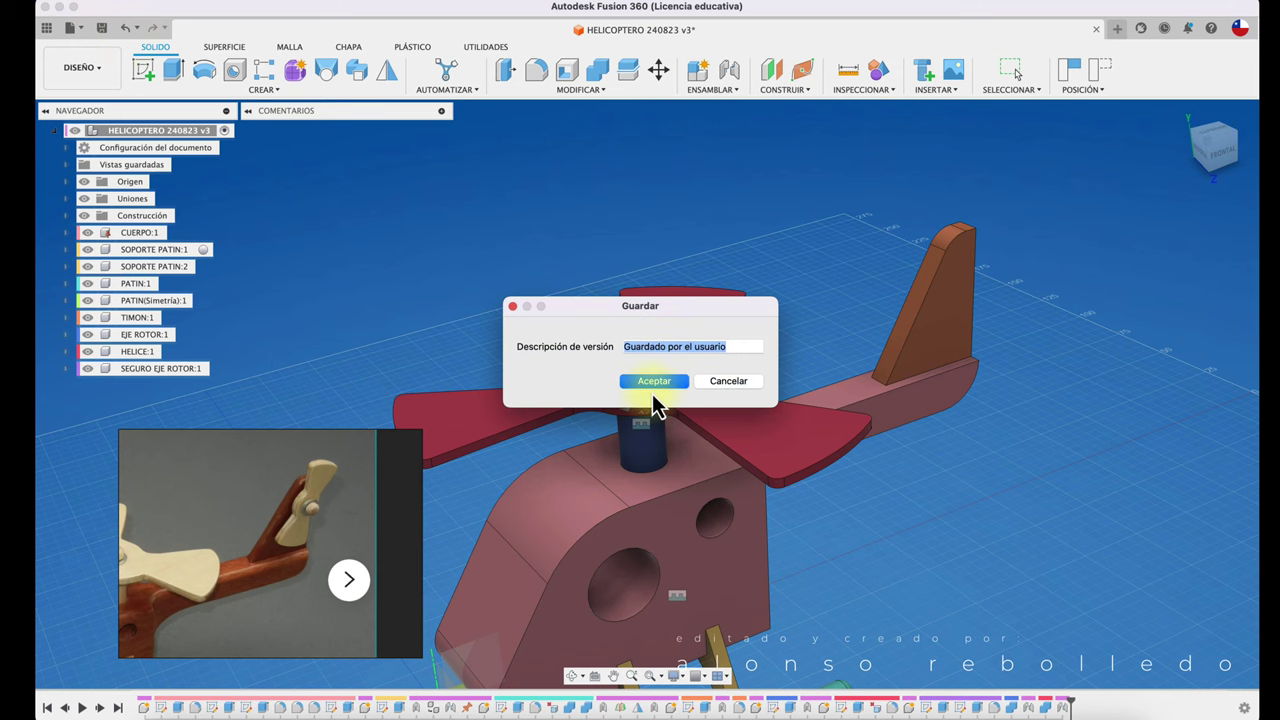
{"action": "left_click", "coordinate": [655, 381]}
{"action": "scroll", "coordinate": [698, 190], "scroll_direction": "down", "scroll_amount": 4}
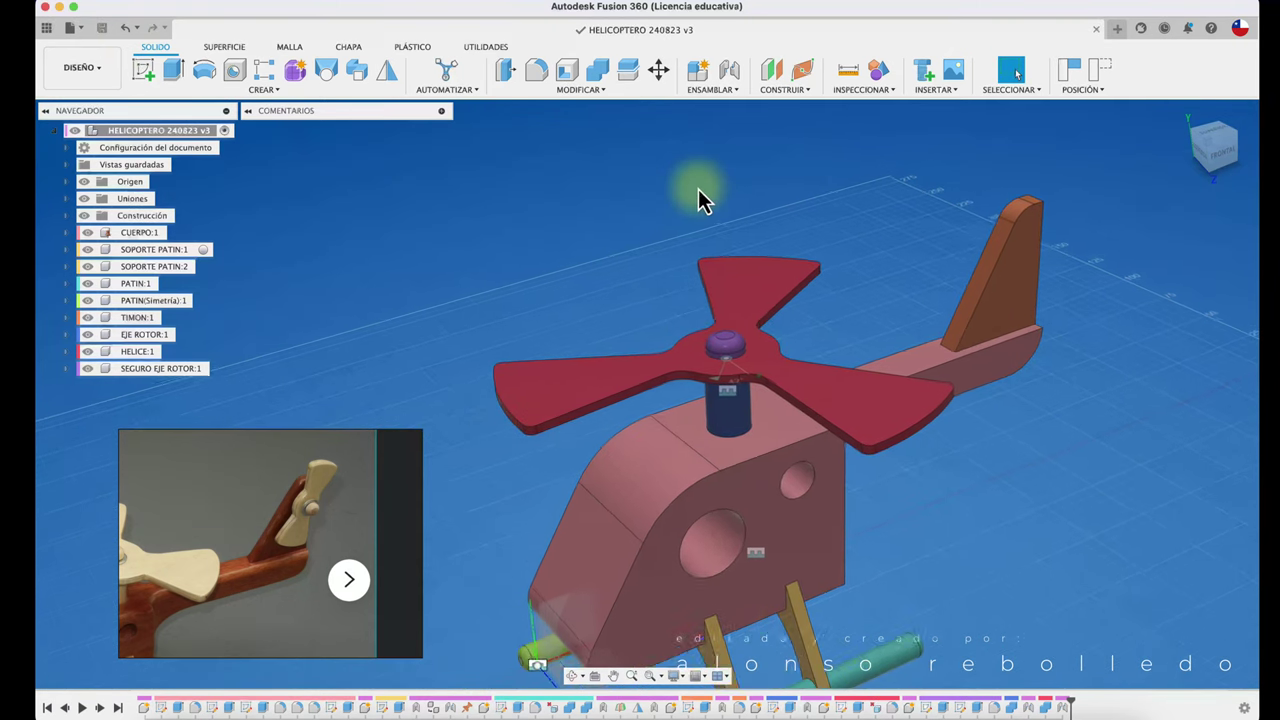
{"action": "left_click", "coordinate": [854, 91]}
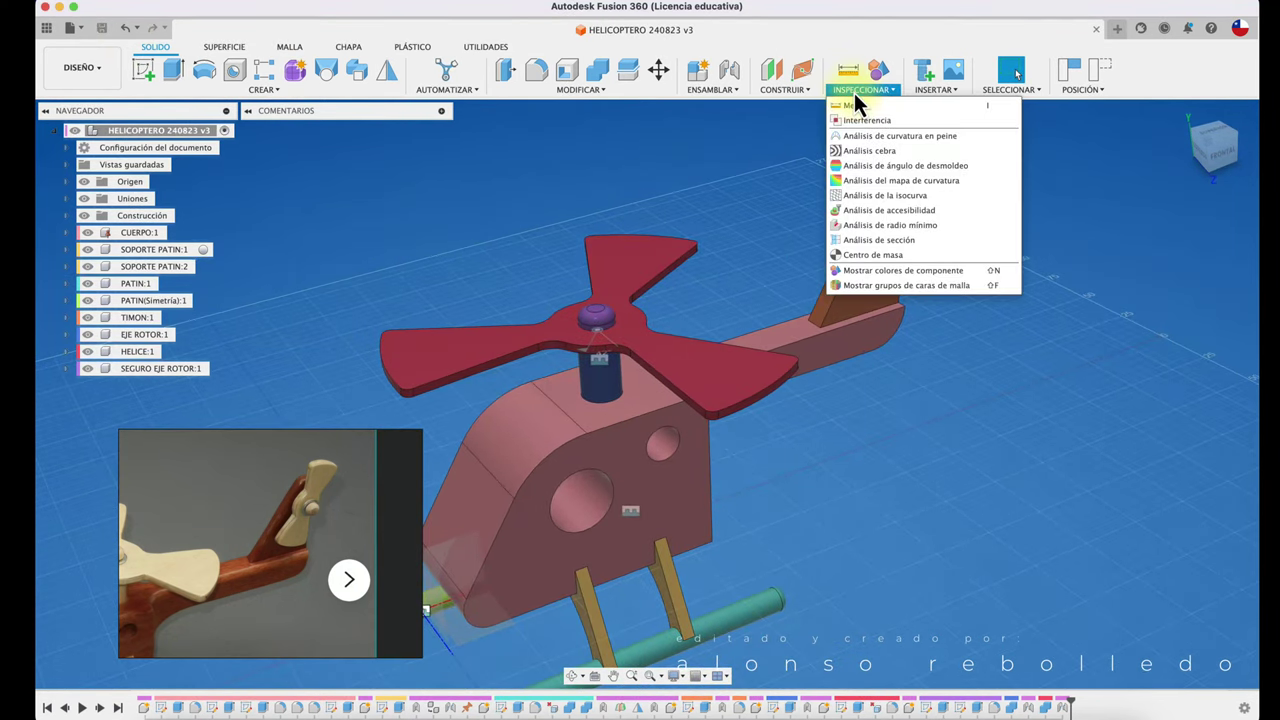
{"action": "mouse_move", "coordinate": [712, 89]}
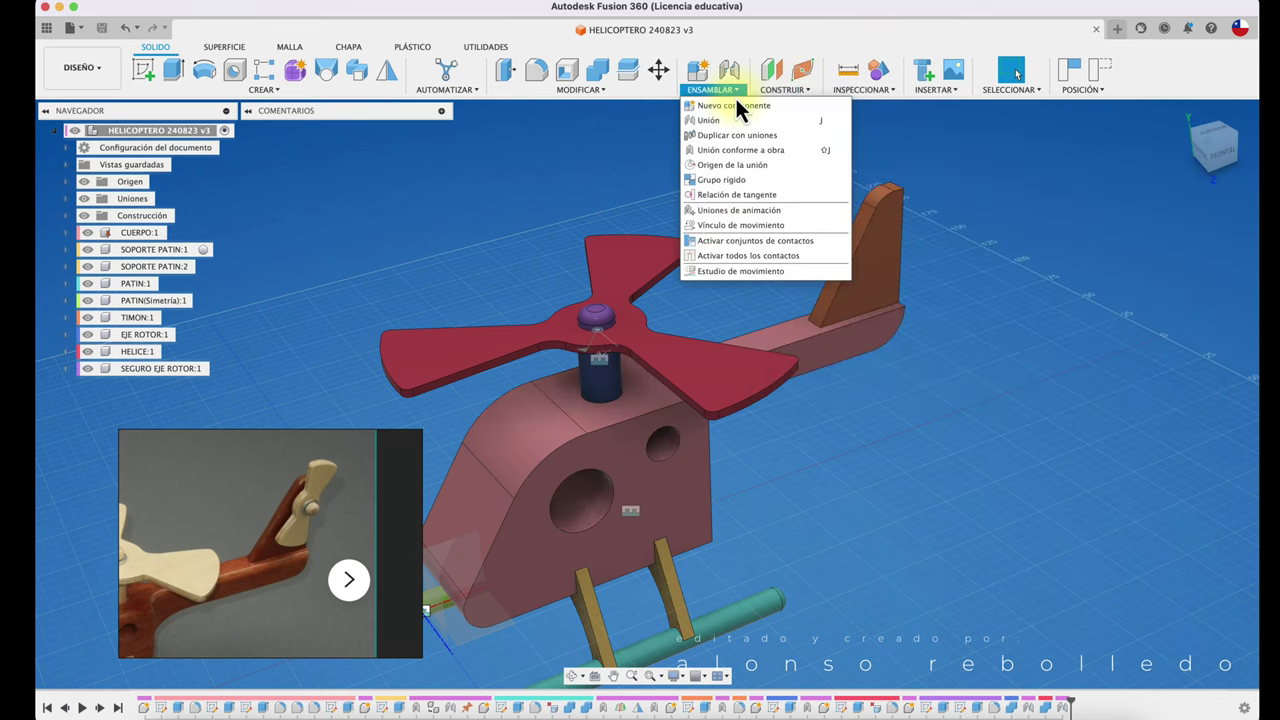
- Create a new empty component named 'EJE ROTOR COLA'
{"action": "left_click", "coordinate": [728, 106]}
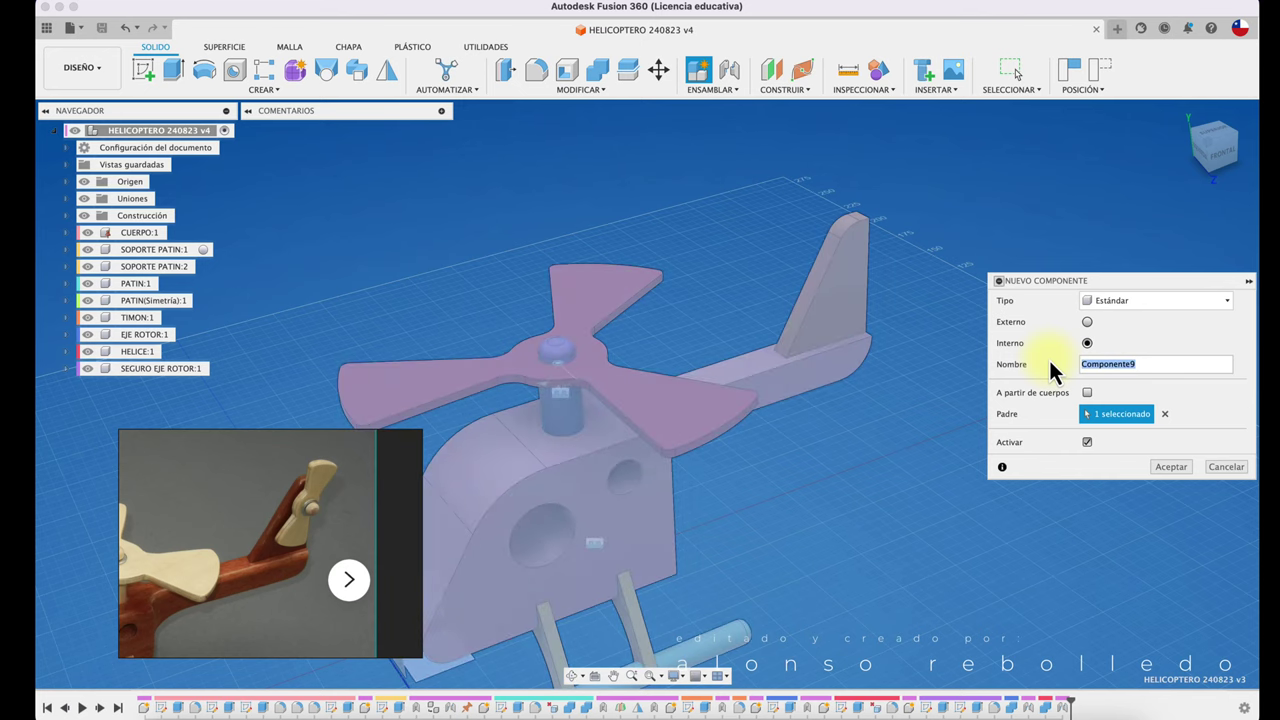
{"action": "type", "text": "EJE"}
{"action": "type", "text": " ROTOR CO"}
{"action": "type", "text": "LA"}
{"action": "left_click", "coordinate": [1183, 467]}
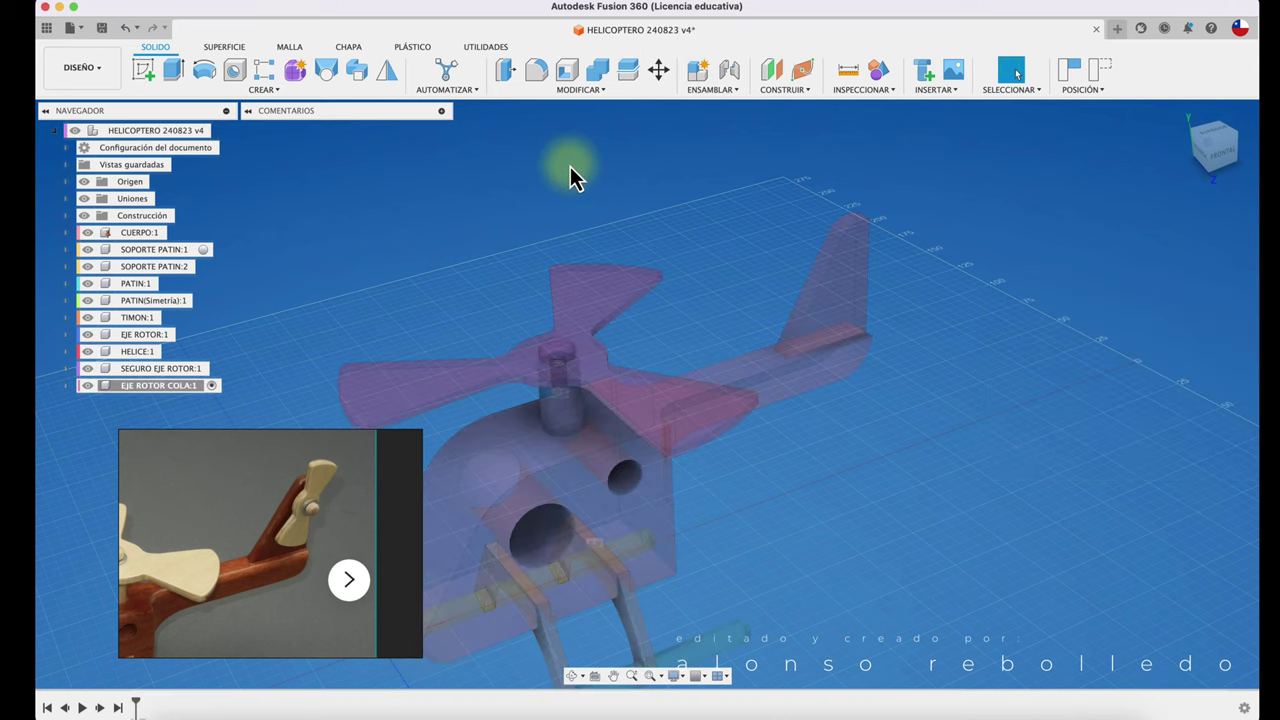
- Start a sketch on the tail fin face, capturing the current component positions
{"action": "left_click", "coordinate": [148, 73]}
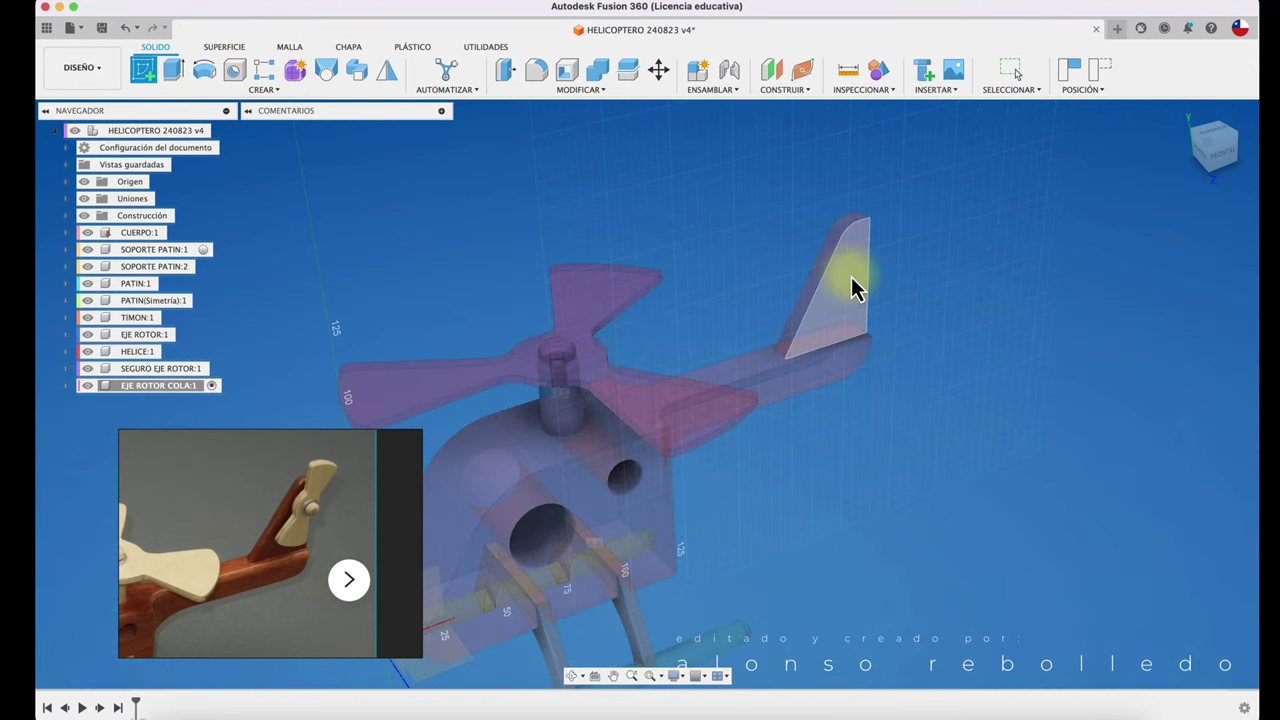
{"action": "left_click", "coordinate": [852, 283]}
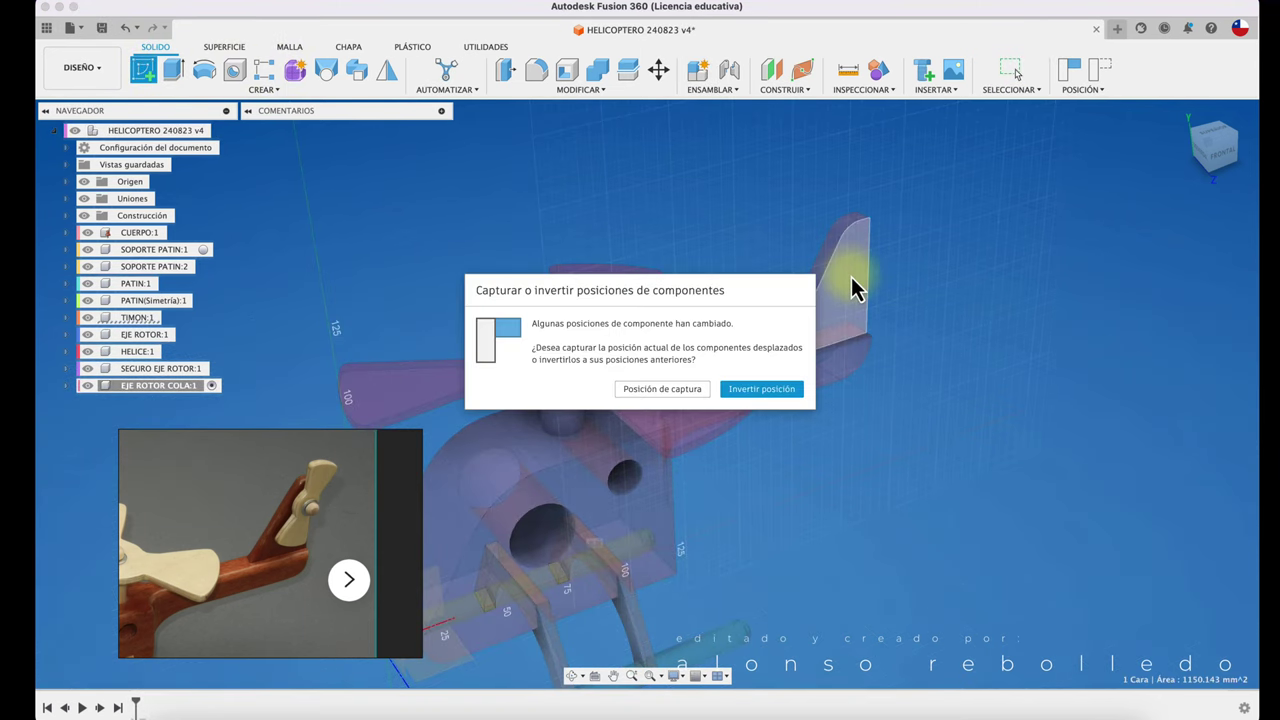
{"action": "left_click", "coordinate": [685, 388]}
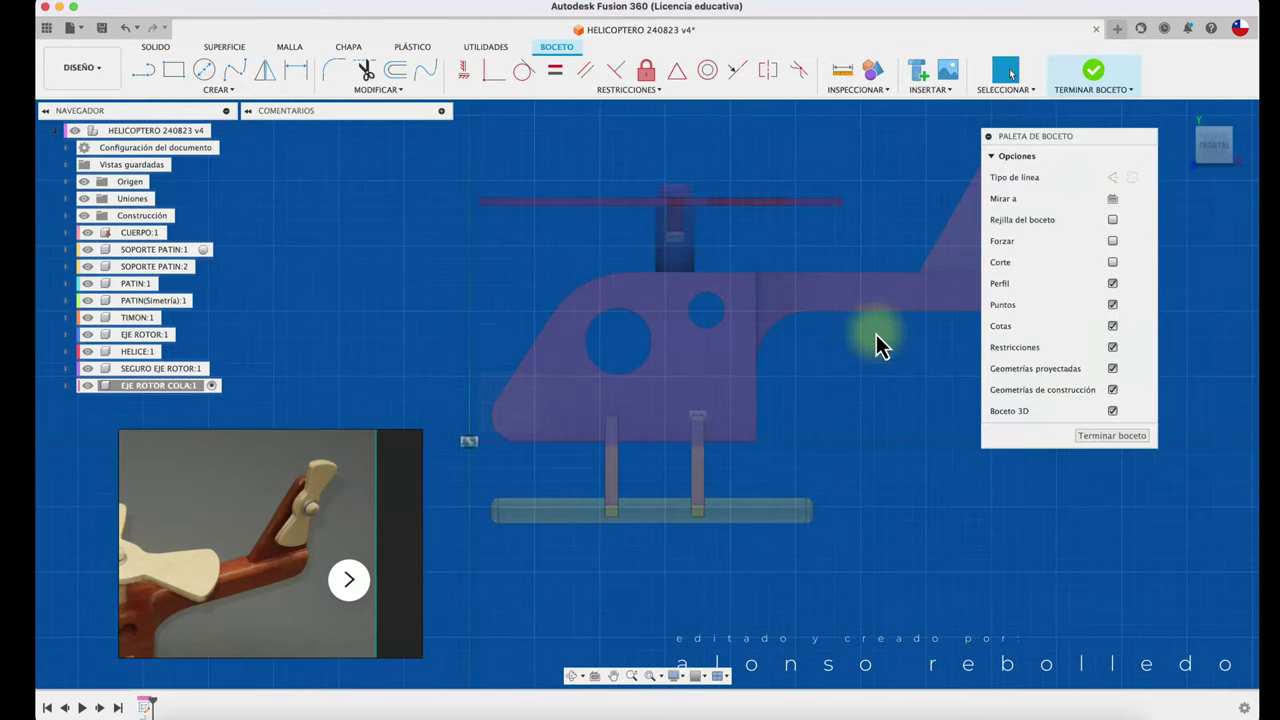
{"action": "scroll", "coordinate": [876, 334], "scroll_direction": "up", "scroll_amount": 2}
{"action": "scroll", "coordinate": [876, 334], "scroll_direction": "up", "scroll_amount": 2}
{"action": "scroll", "coordinate": [876, 334], "scroll_direction": "up", "scroll_amount": 2}
{"action": "scroll", "coordinate": [876, 334], "scroll_direction": "up", "scroll_amount": 2}
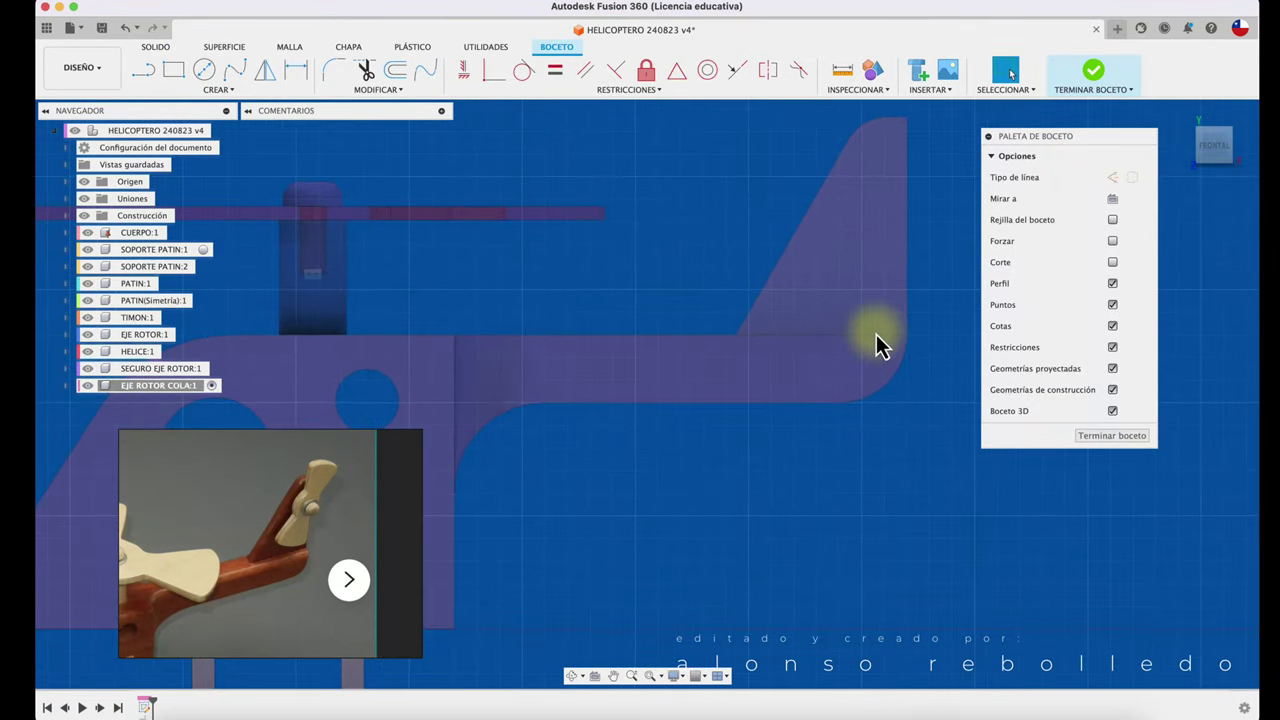
{"action": "scroll", "coordinate": [876, 334], "scroll_direction": "up", "scroll_amount": 2}
{"action": "scroll", "coordinate": [876, 334], "scroll_direction": "up", "scroll_amount": 2}
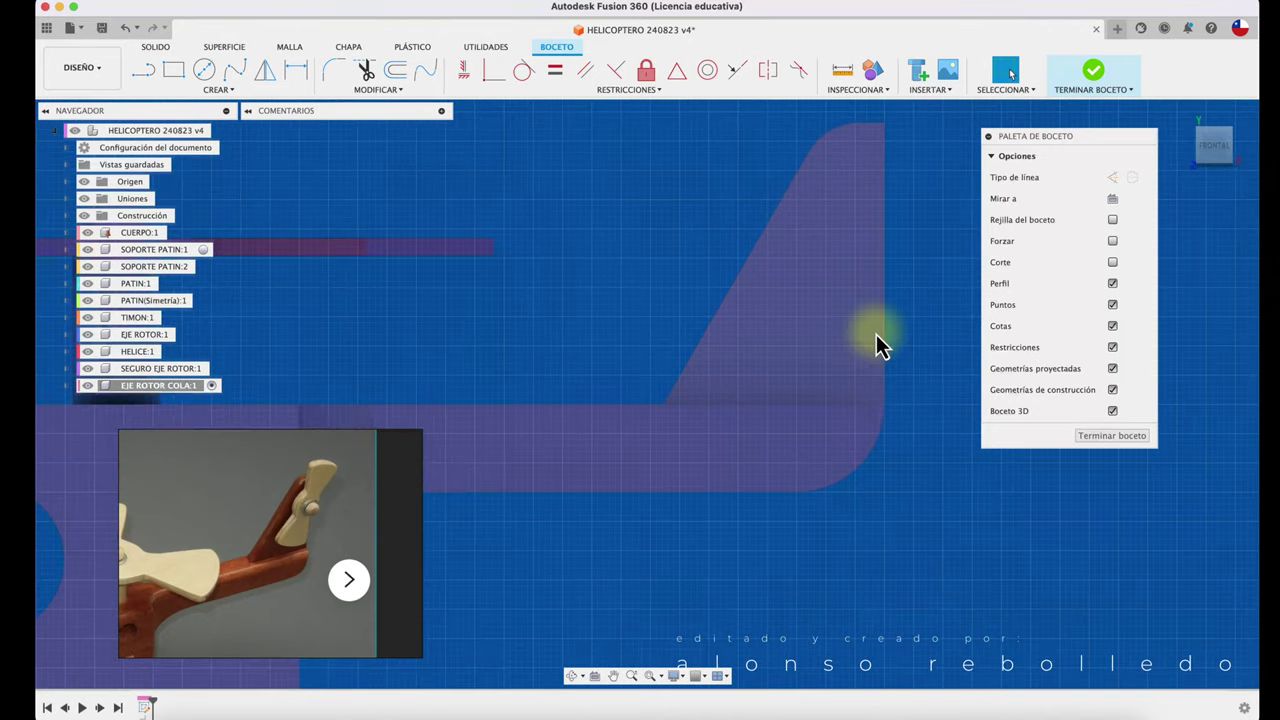
- Draw a 7 mm diameter circle near the top of the fin
{"action": "left_click", "coordinate": [203, 70]}
{"action": "left_click", "coordinate": [820, 228]}
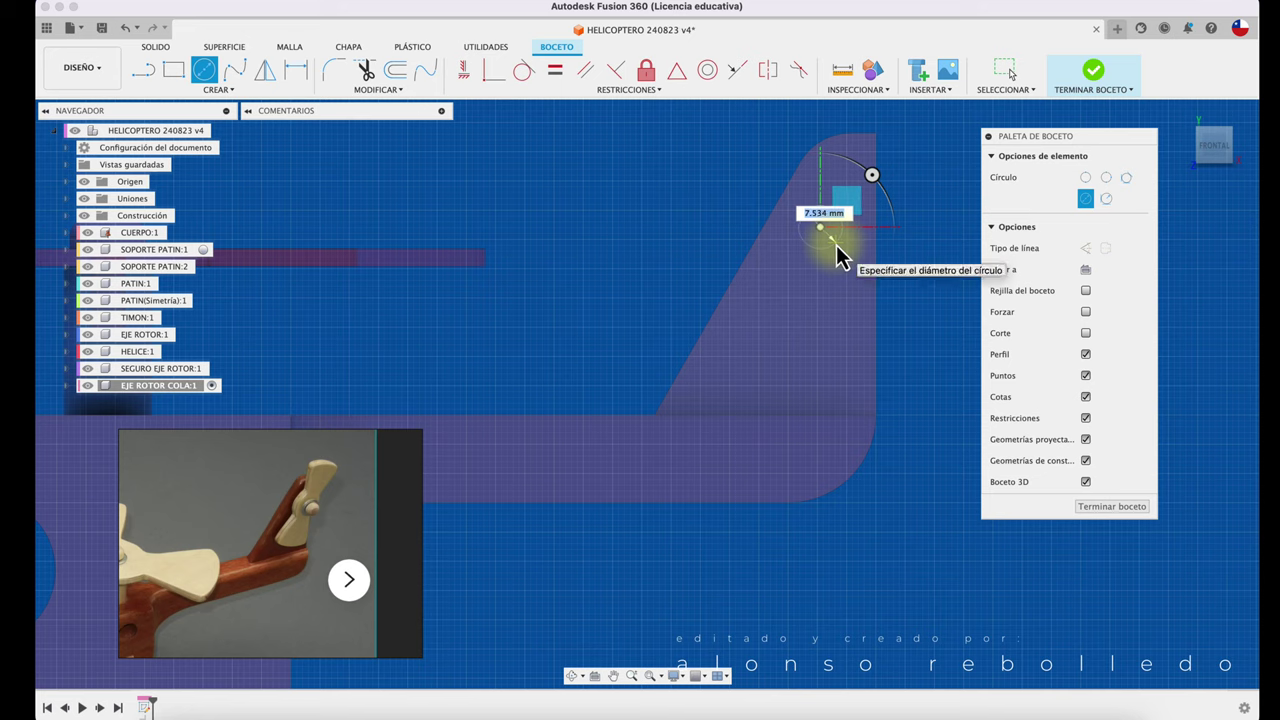
{"action": "type", "text": "7"}
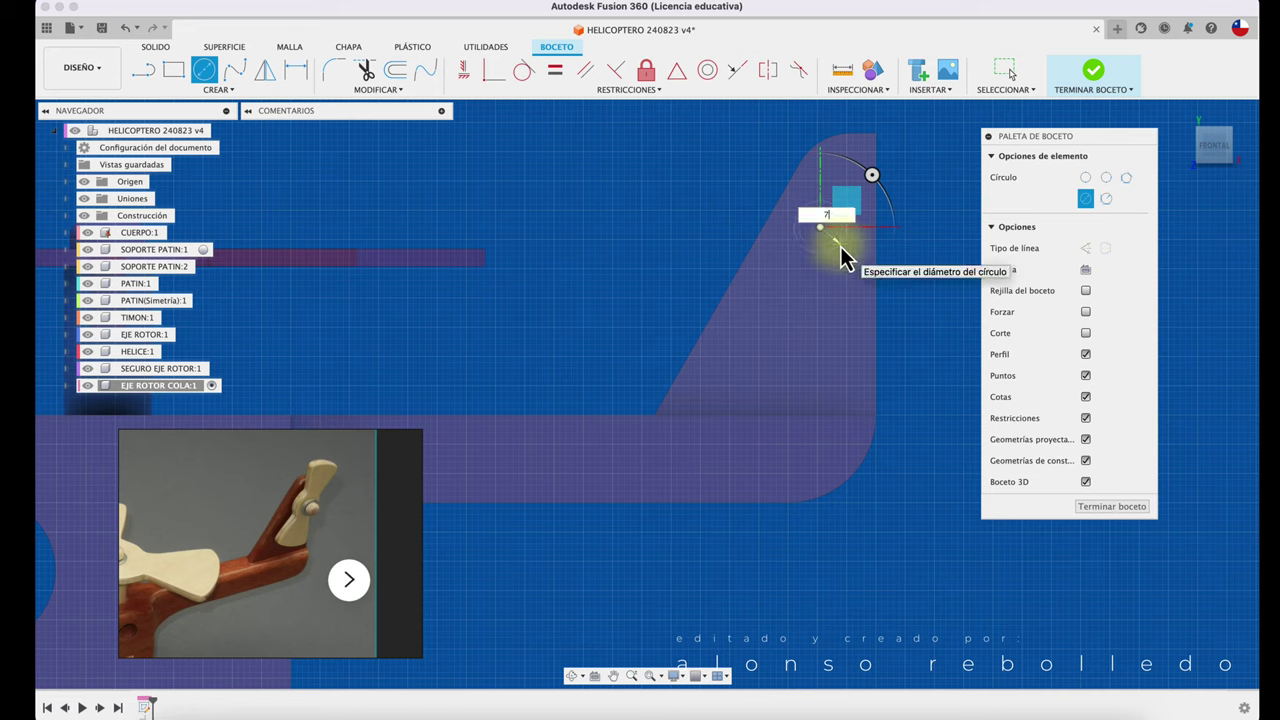
{"action": "key", "text": "Return"}
{"action": "key", "text": "Escape"}
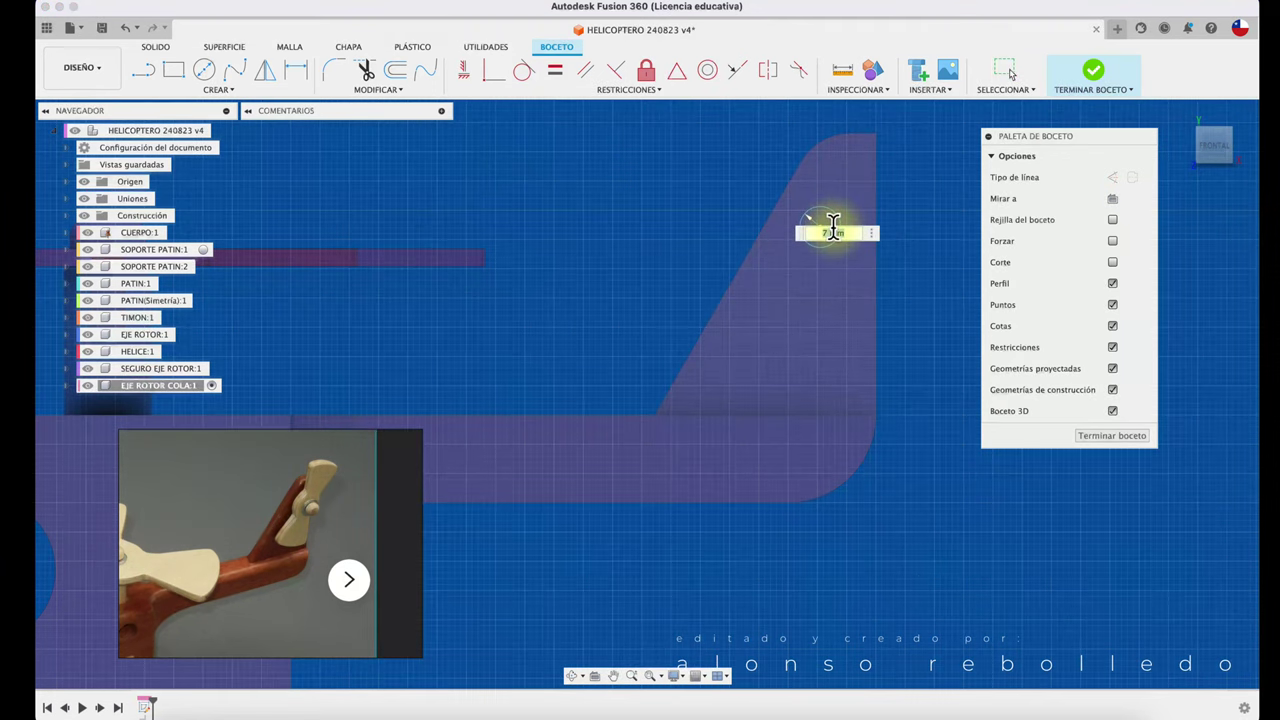
- Extrude the 7 mm circle 3 mm into a short cylinder
{"action": "key", "text": "e"}
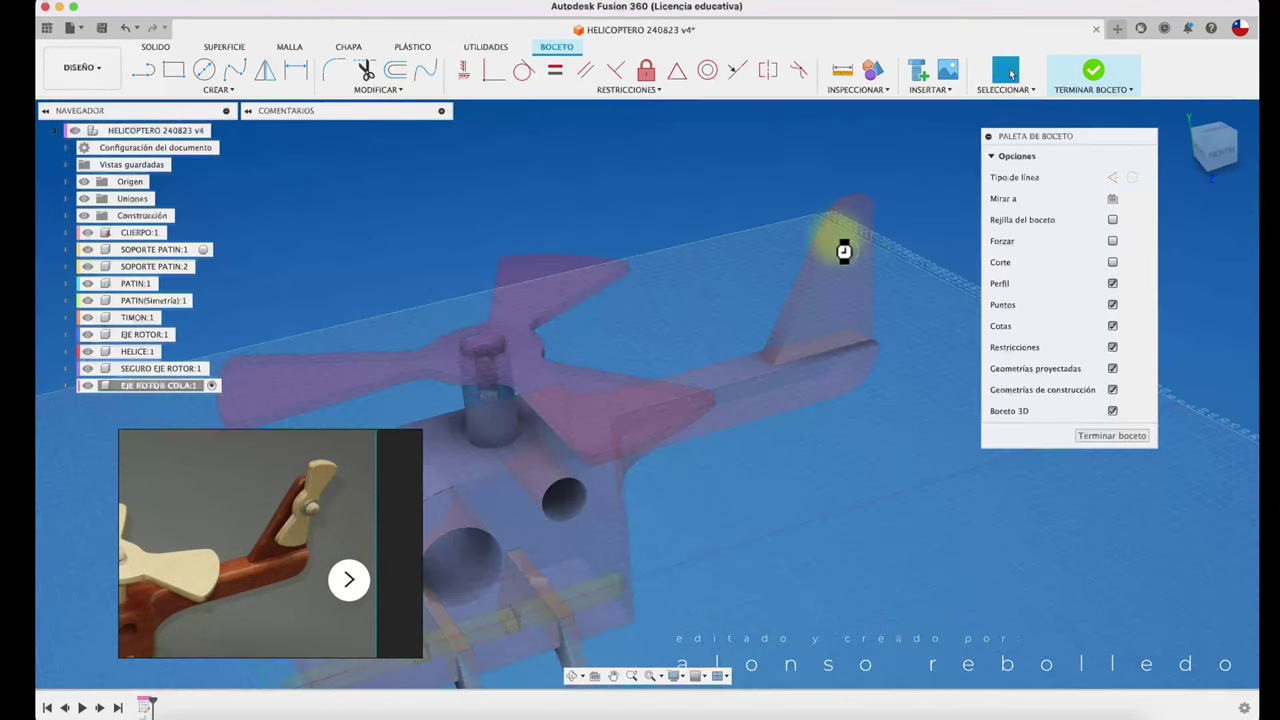
{"action": "left_click", "coordinate": [846, 268]}
{"action": "scroll", "coordinate": [857, 280], "scroll_direction": "up", "scroll_amount": 5}
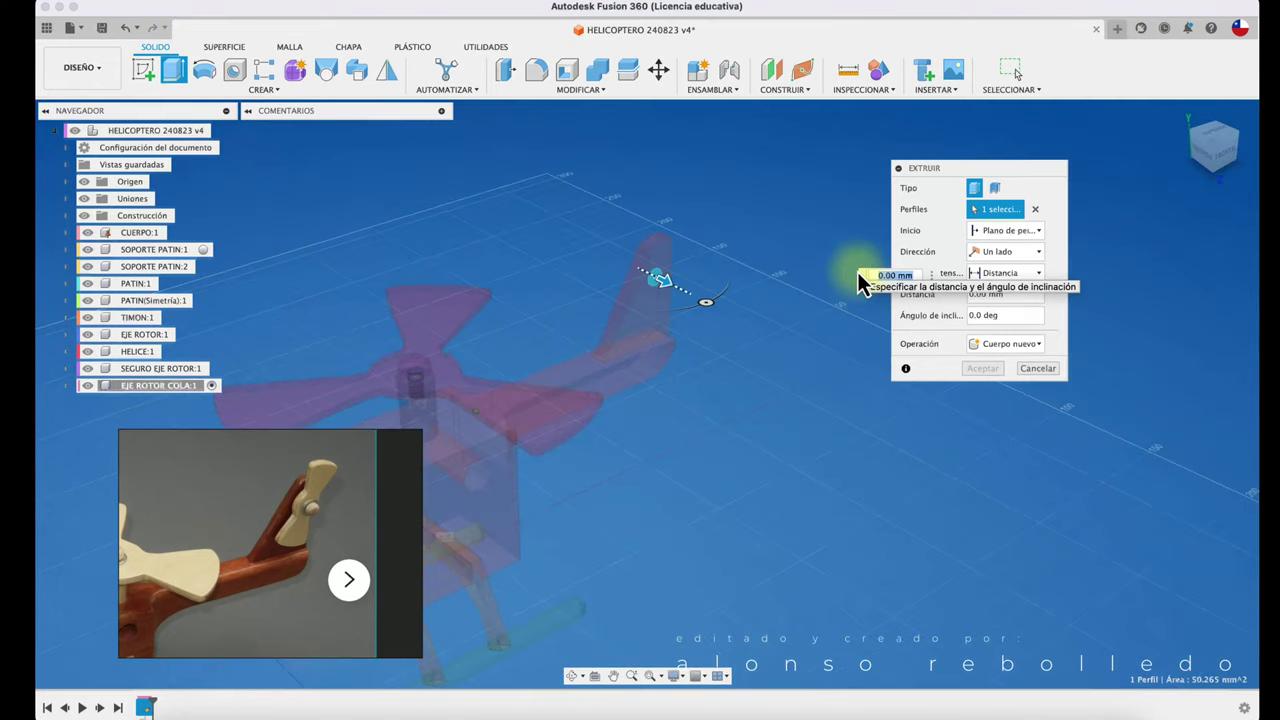
{"action": "mouse_move", "coordinate": [783, 320]}
{"action": "left_mouse_down"}
{"action": "mouse_move", "coordinate": [810, 328]}
{"action": "mouse_move", "coordinate": [797, 320]}
{"action": "left_mouse_up"}
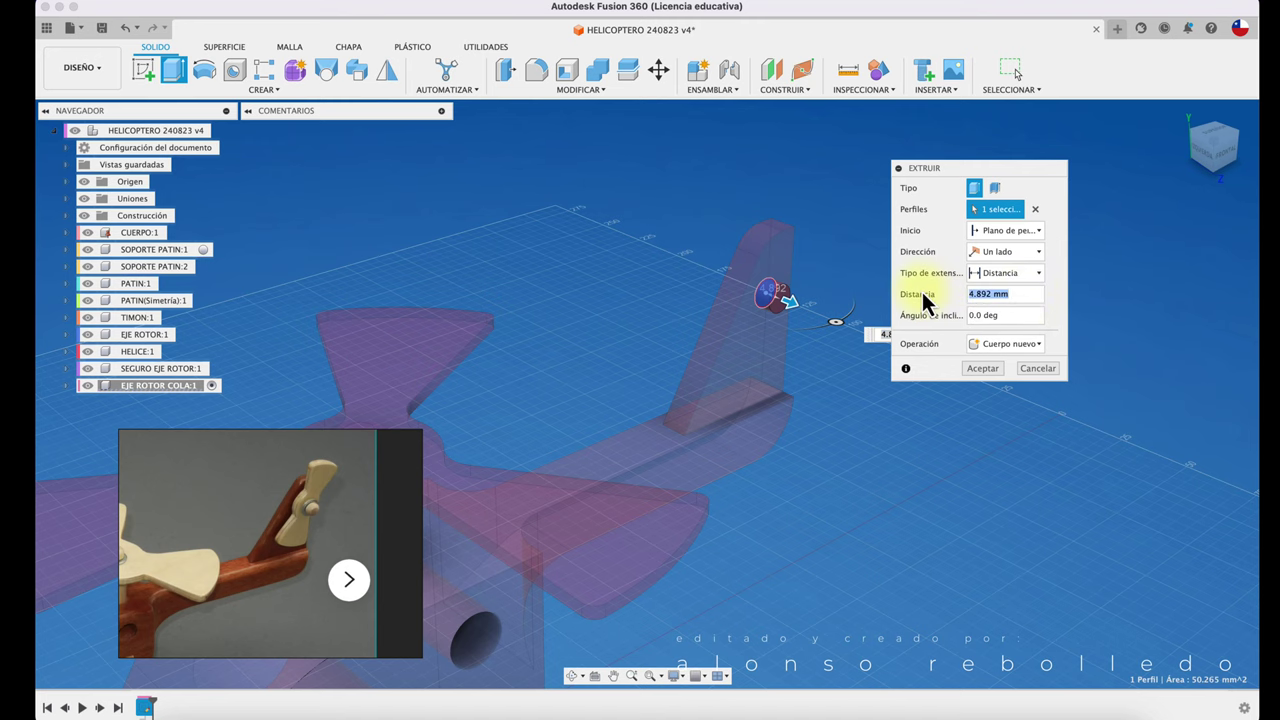
{"action": "left_click", "coordinate": [972, 379]}
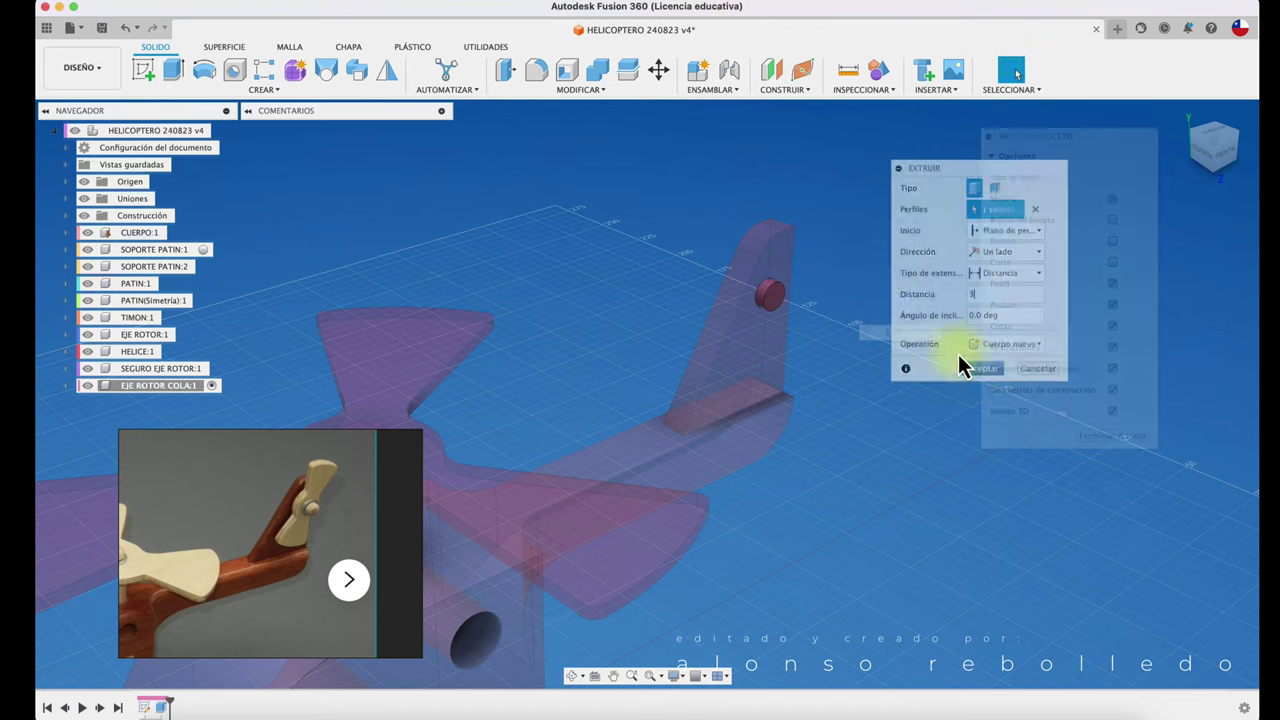
- Orbit around the tail fin, then start and cancel a second extrusion
{"action": "scroll", "coordinate": [884, 286], "scroll_direction": "up", "scroll_amount": 3}
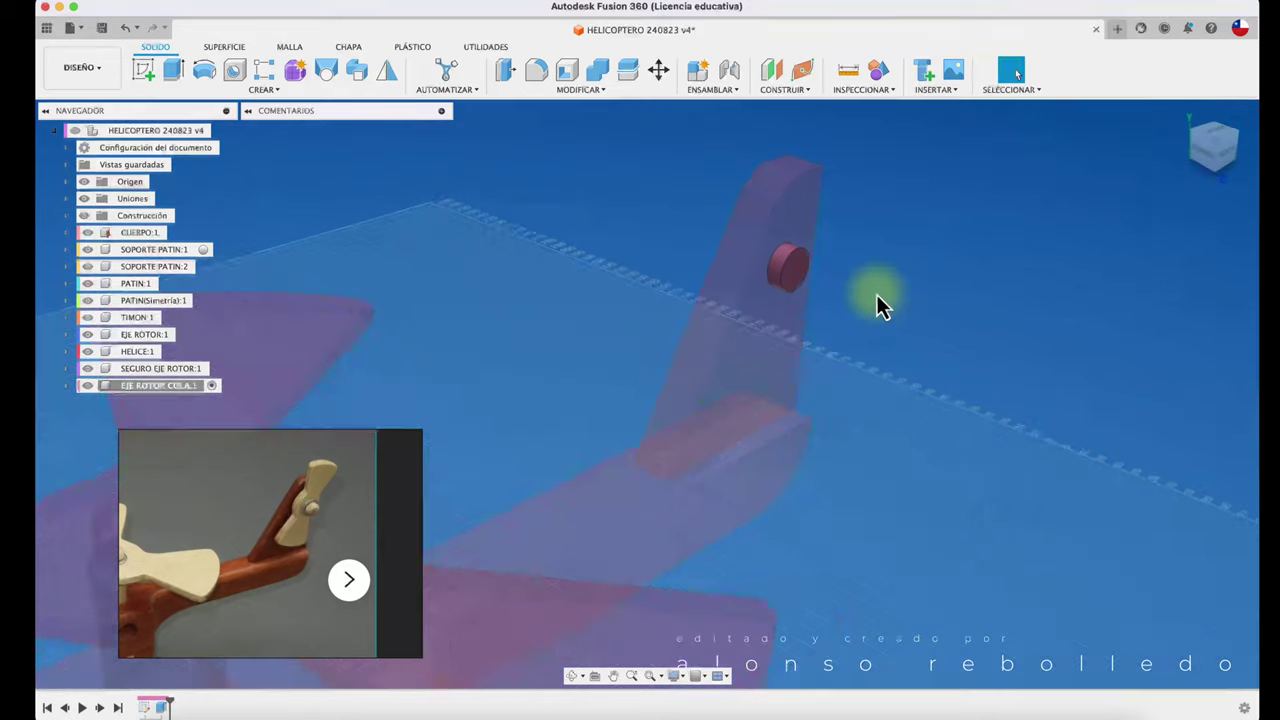
{"action": "middle_click_drag", "start_coordinate": [882, 285], "coordinate": [275, 345], "text": "shift"}
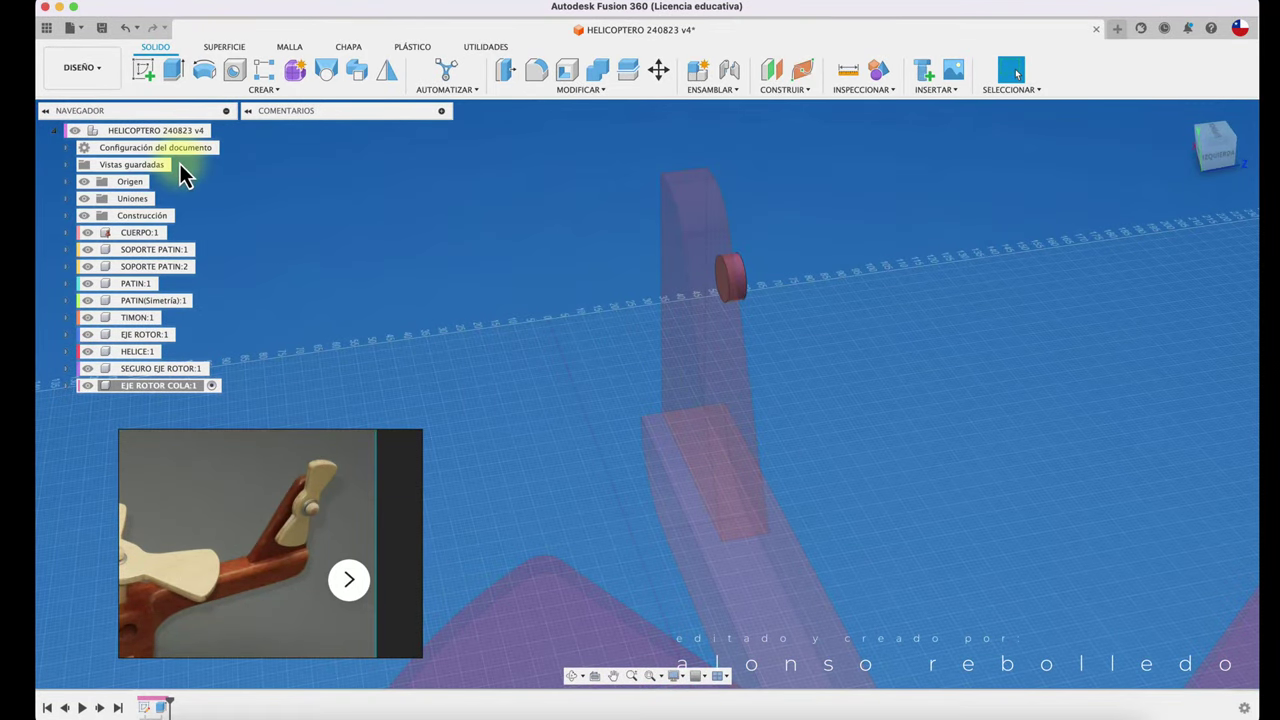
{"action": "left_click", "coordinate": [172, 70]}
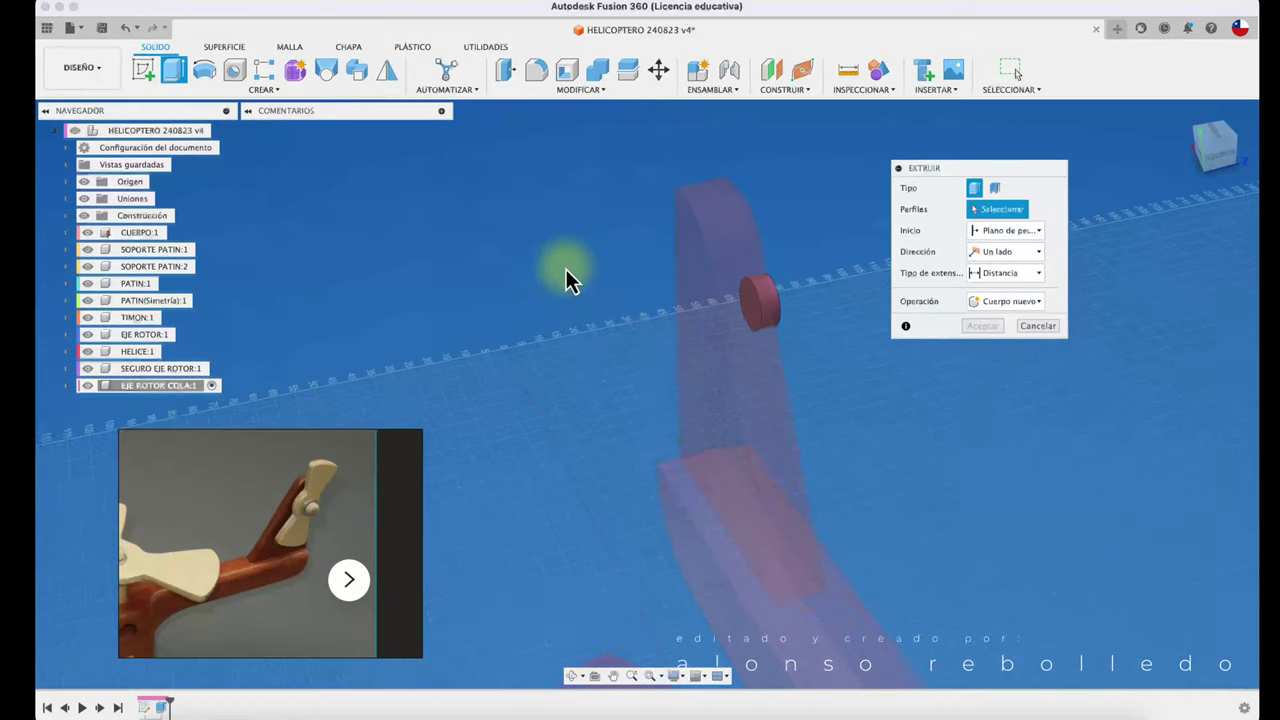
{"action": "middle_click_drag", "start_coordinate": [758, 313], "coordinate": [963, 383], "text": "shift"}
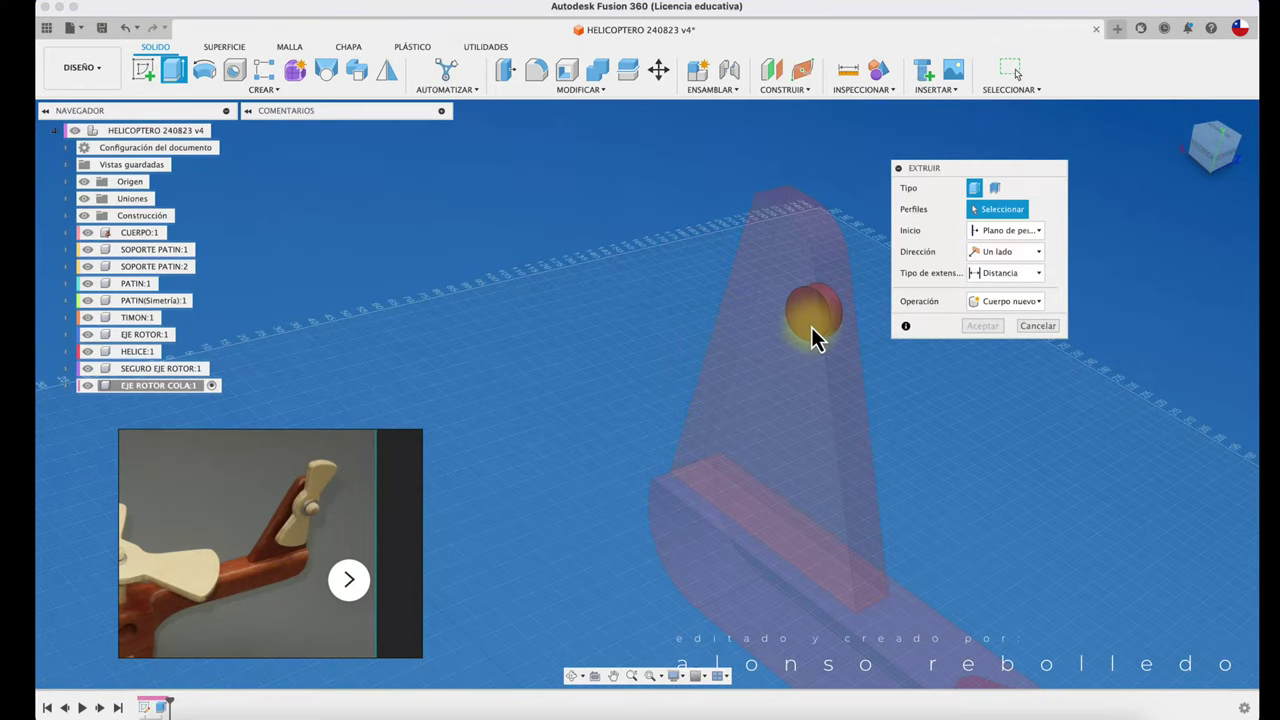
{"action": "left_click", "coordinate": [1030, 327]}
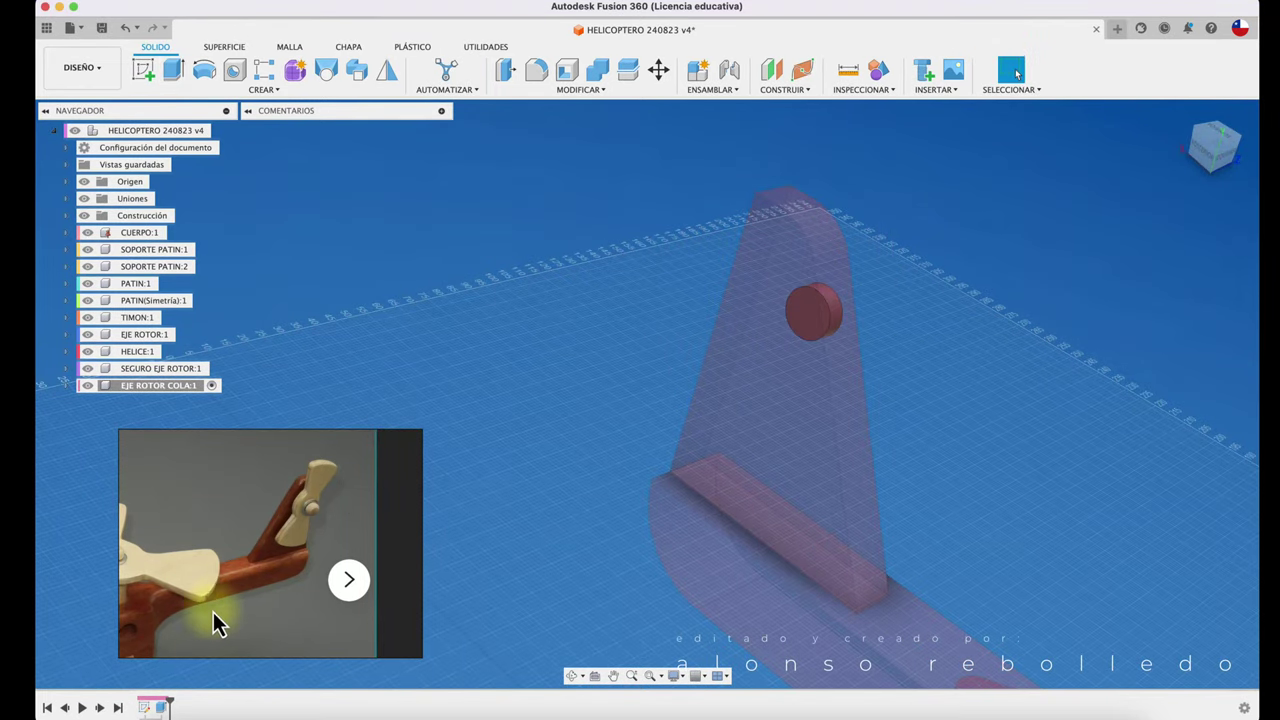
- Reopen the axle extrusion and make it two-sided, pulling the other side through the fin
{"action": "right_click", "coordinate": [160, 705]}
{"action": "left_click", "coordinate": [244, 563]}
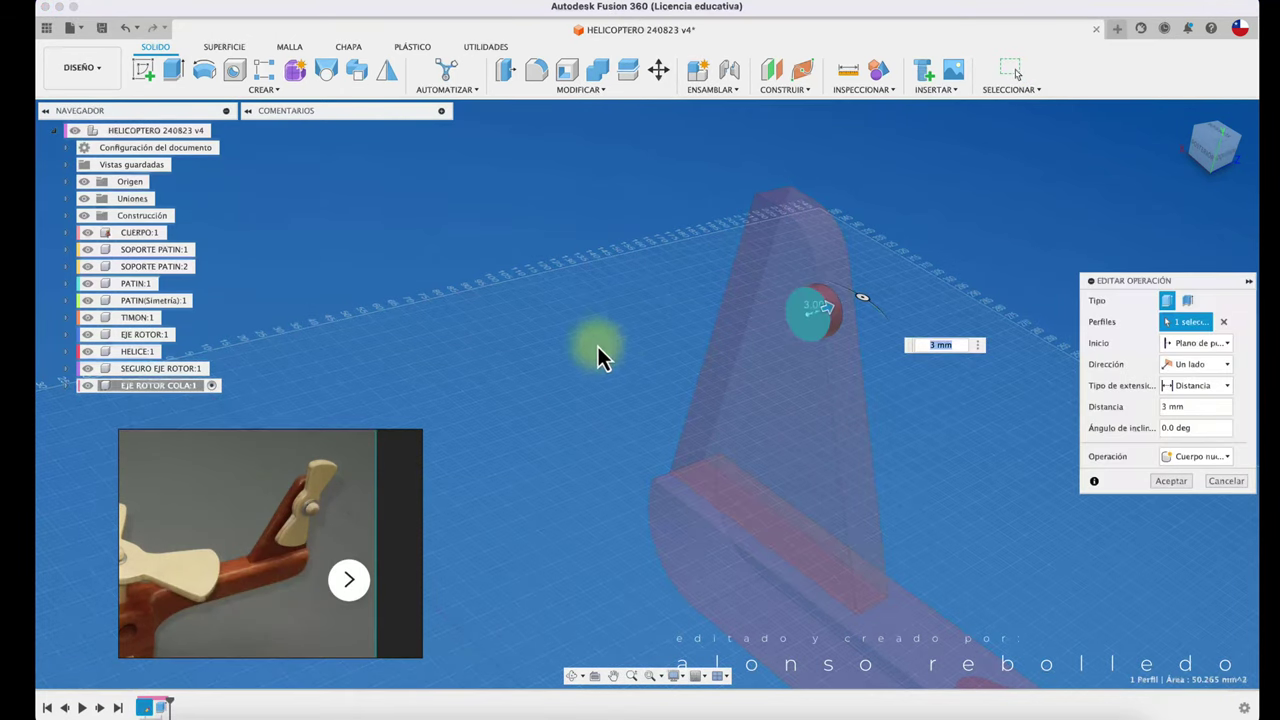
{"action": "left_click", "coordinate": [1218, 372]}
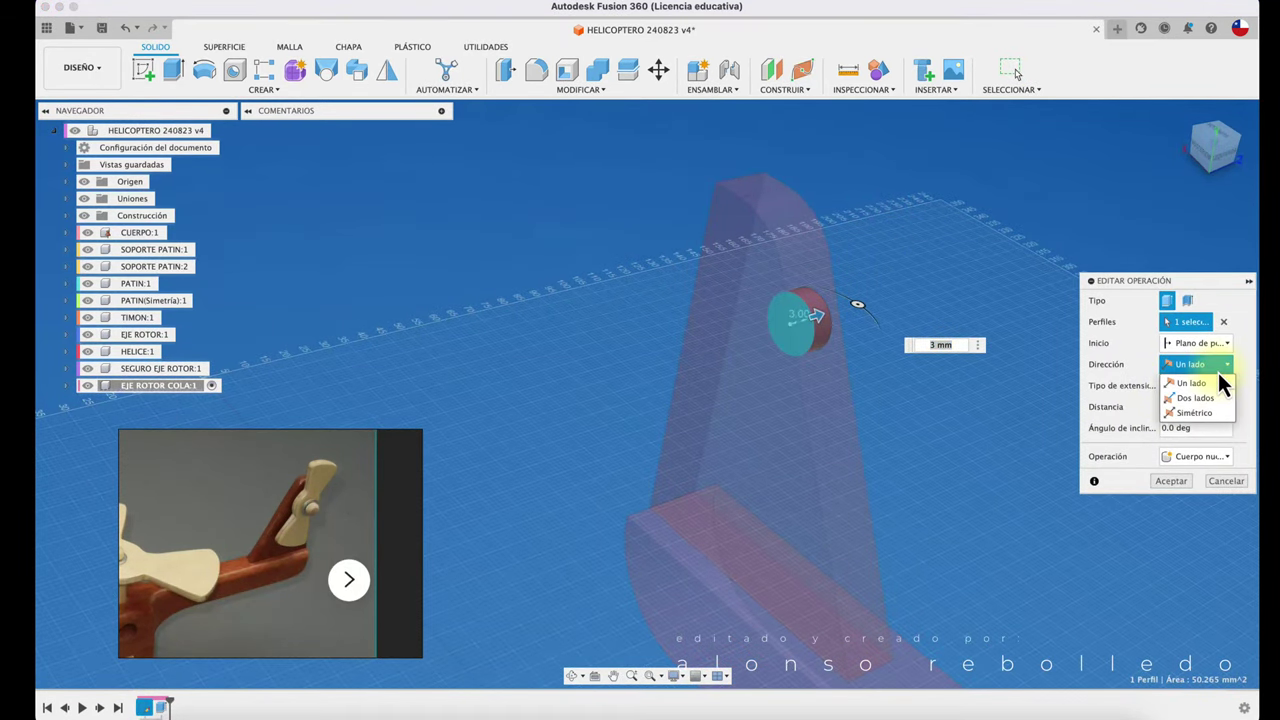
{"action": "left_click", "coordinate": [1195, 398]}
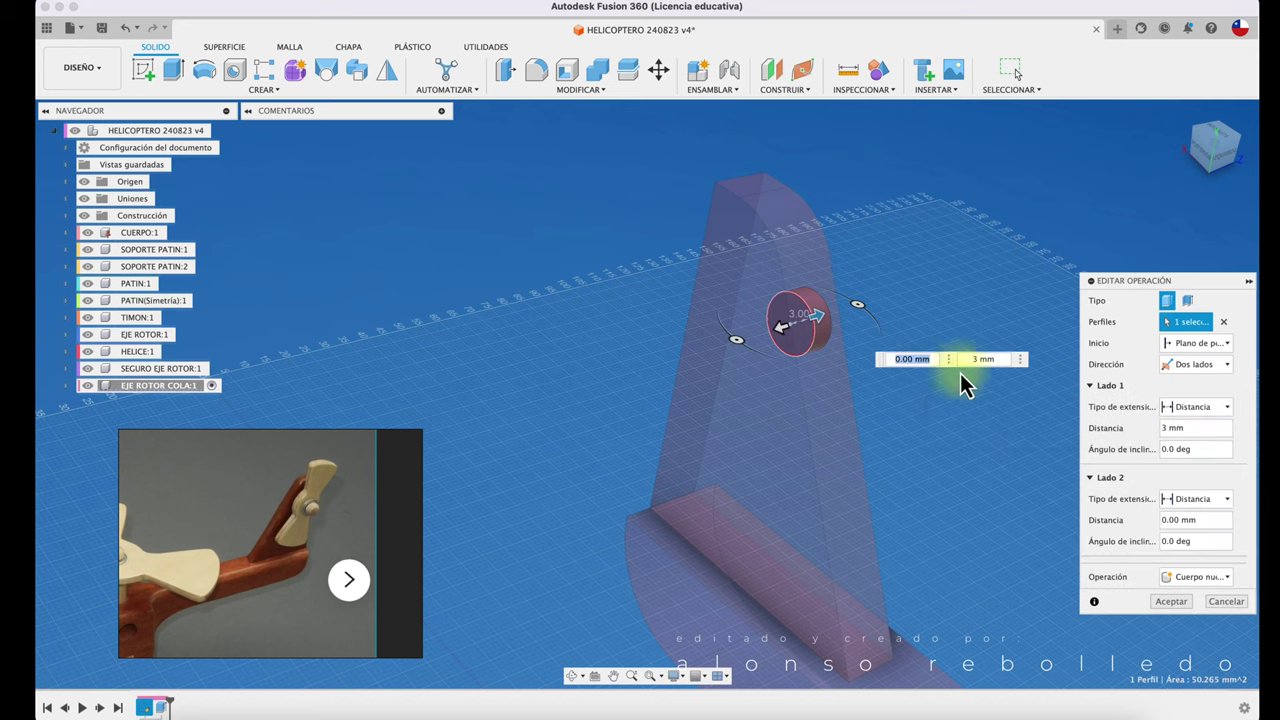
{"action": "left_click_drag", "start_coordinate": [777, 334], "coordinate": [657, 379]}
{"action": "scroll", "coordinate": [657, 378], "scroll_direction": "right", "scroll_amount": 2}
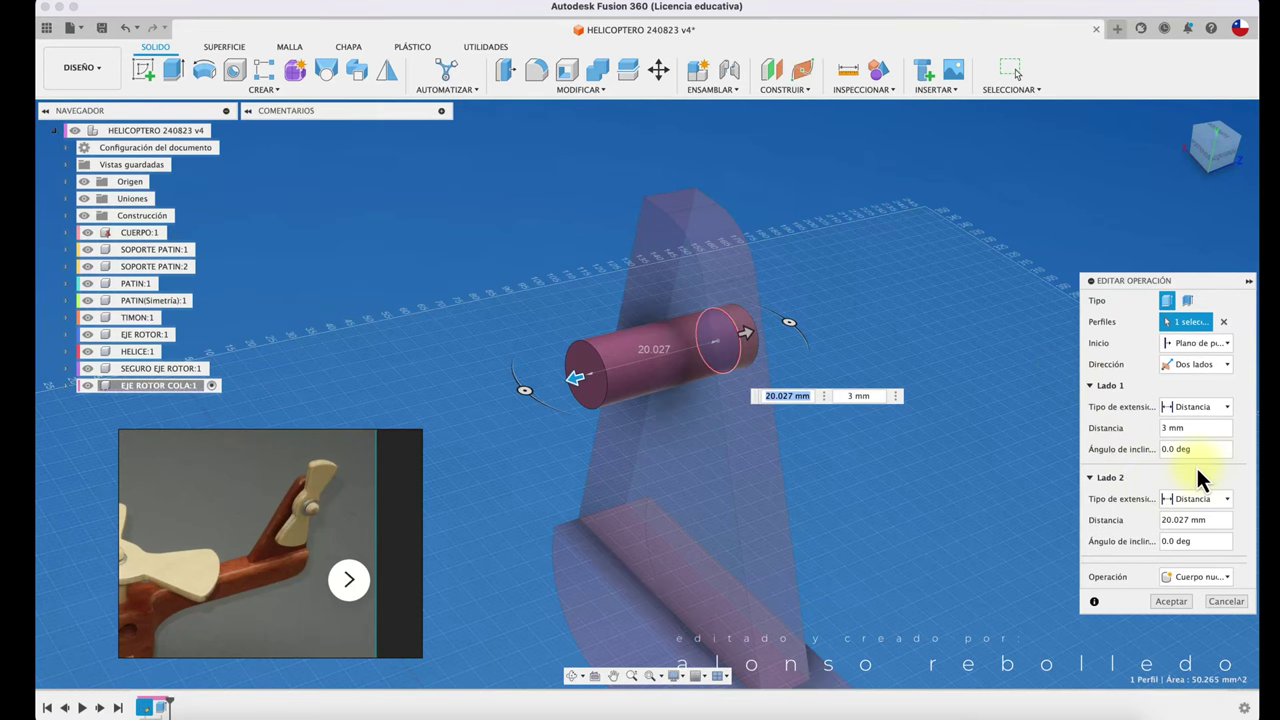
- Set side 1 to extend to the fin face, then discard the changes
{"action": "left_click", "coordinate": [1217, 410]}
{"action": "left_click", "coordinate": [1202, 440]}
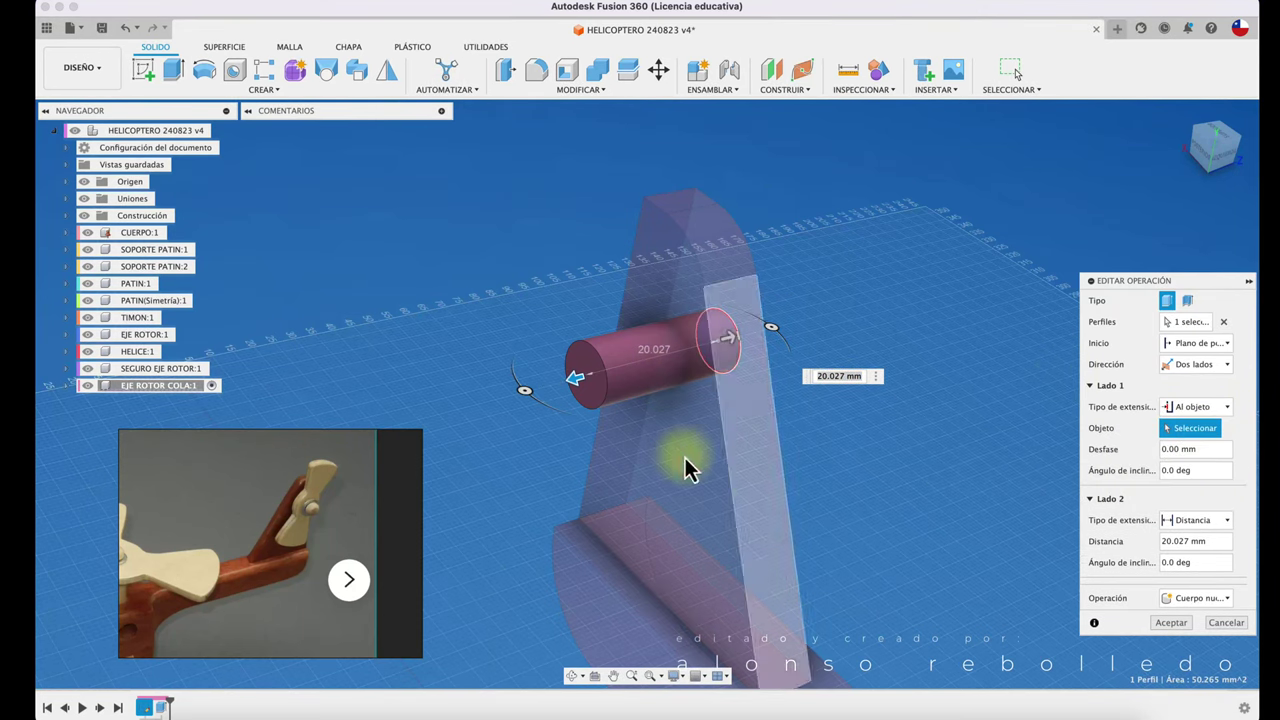
{"action": "left_click", "coordinate": [648, 476]}
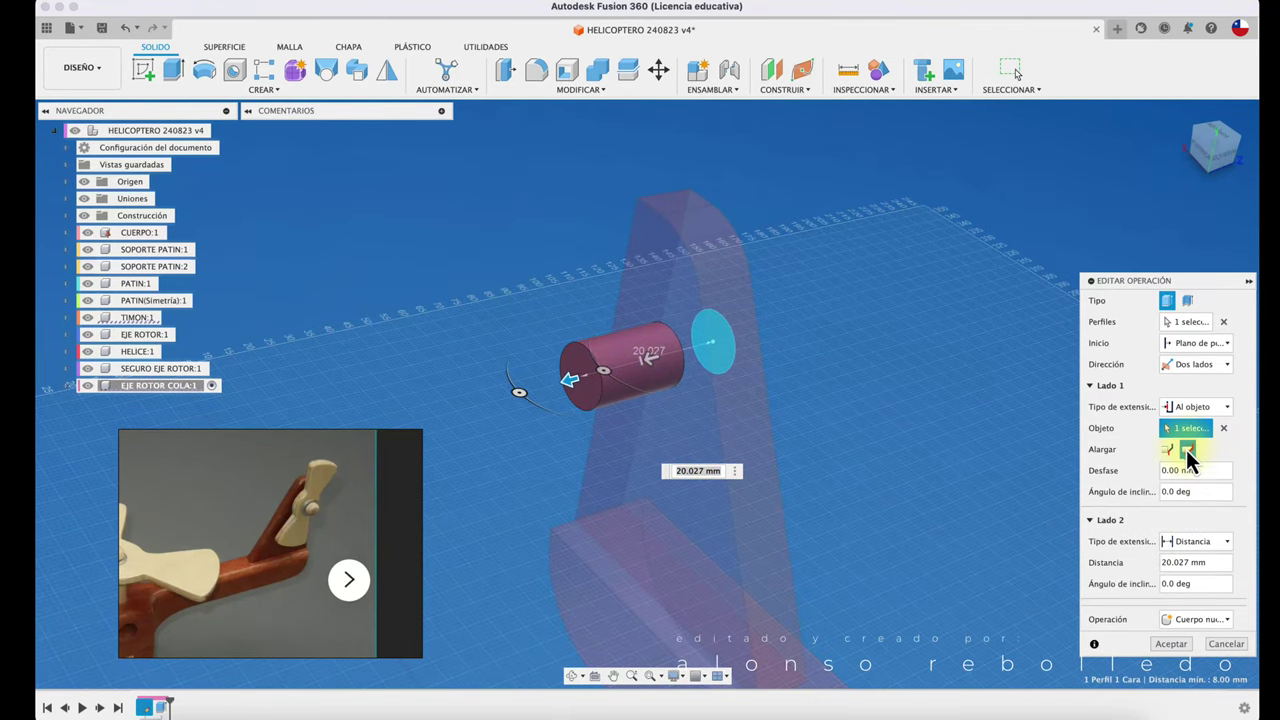
{"action": "left_click", "coordinate": [1226, 644]}
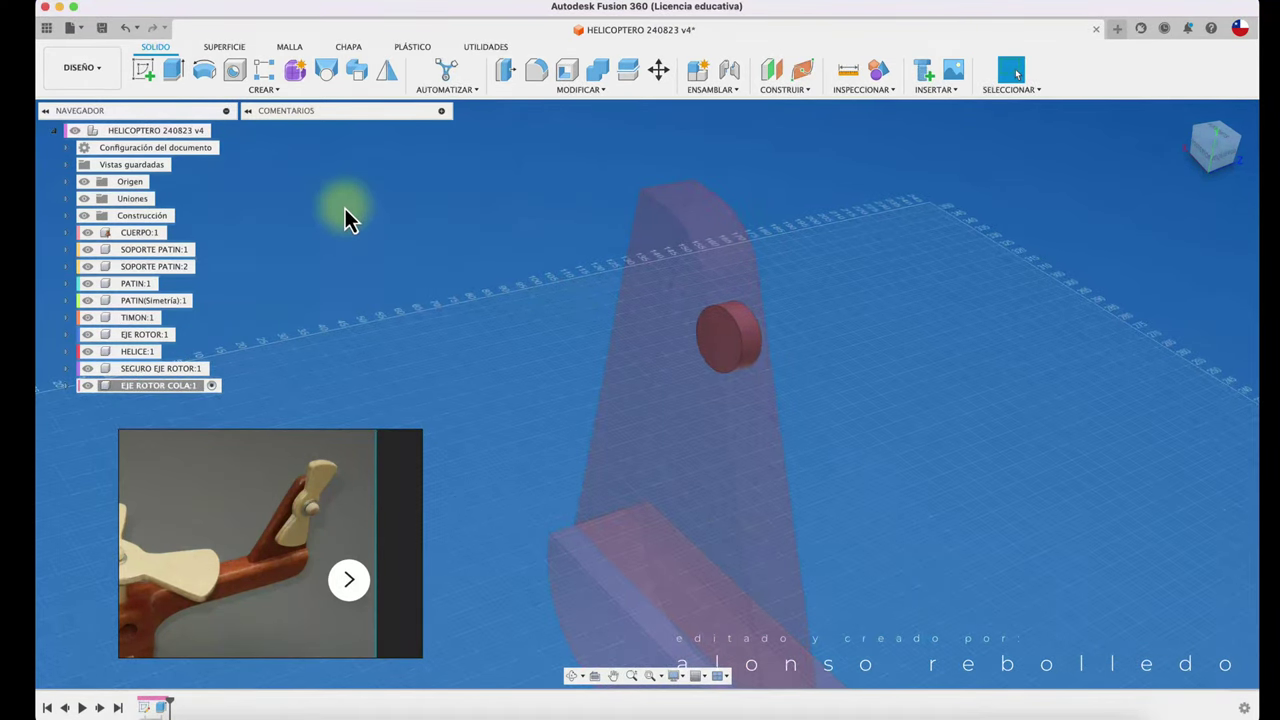
- Measure the fin's top edge thickness of 8 mm
{"action": "right_click", "coordinate": [166, 707]}
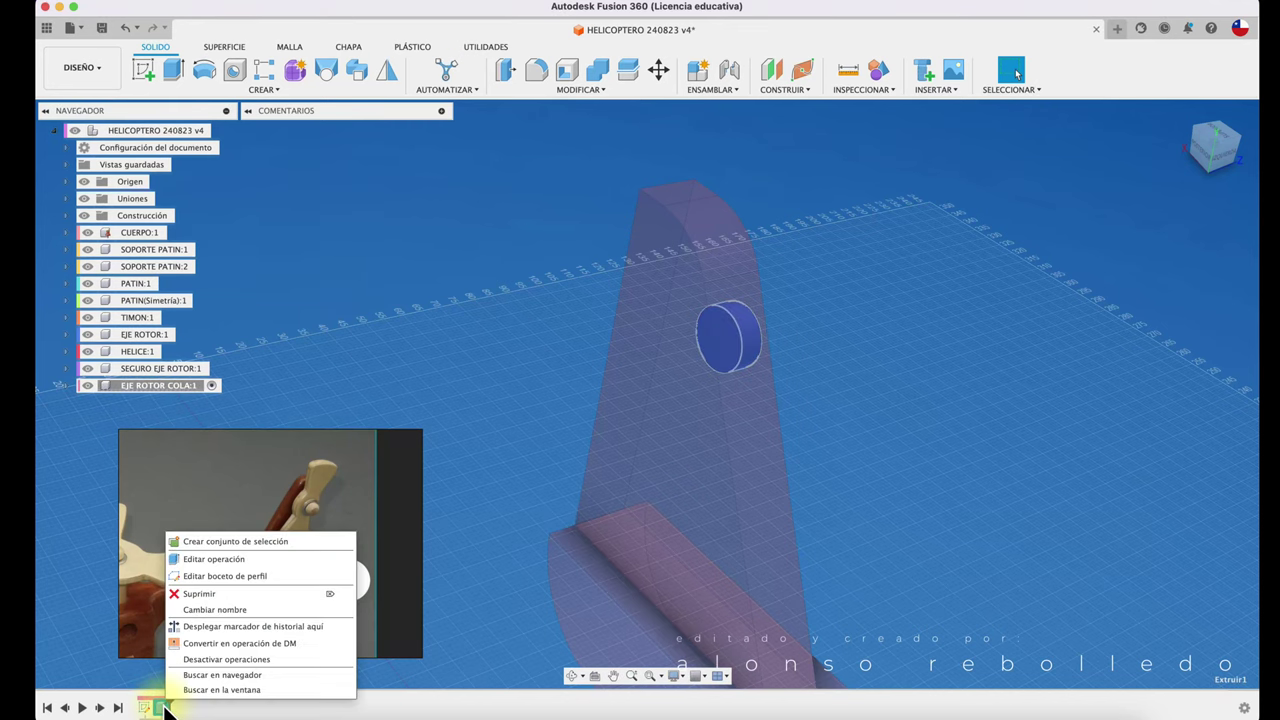
{"action": "left_click", "coordinate": [509, 258]}
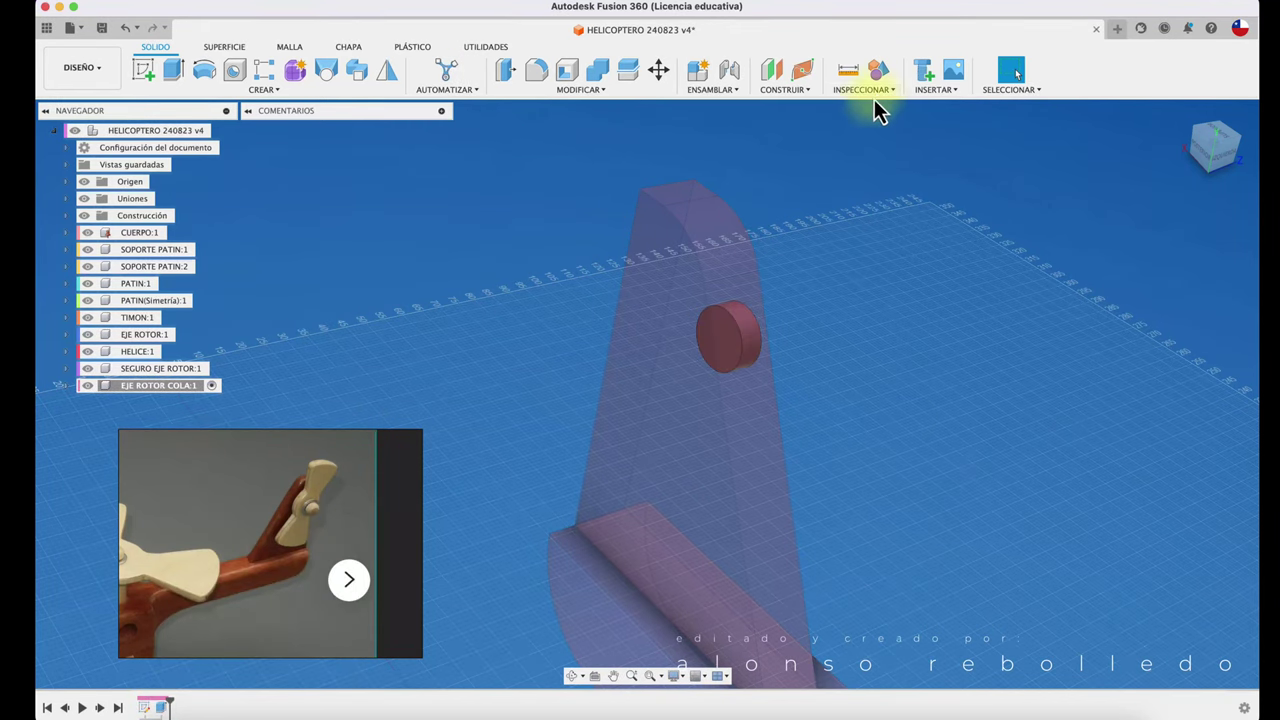
{"action": "left_click", "coordinate": [842, 80]}
{"action": "left_click", "coordinate": [673, 188]}
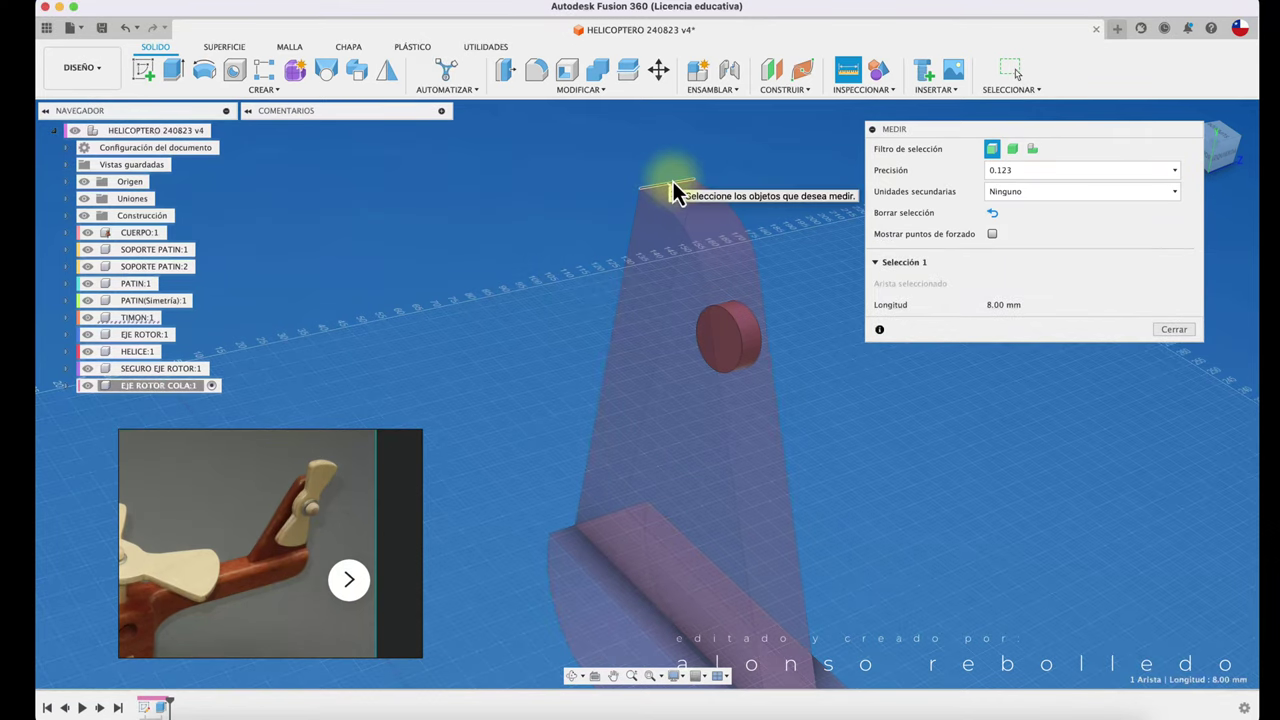
{"action": "left_click", "coordinate": [1164, 331]}
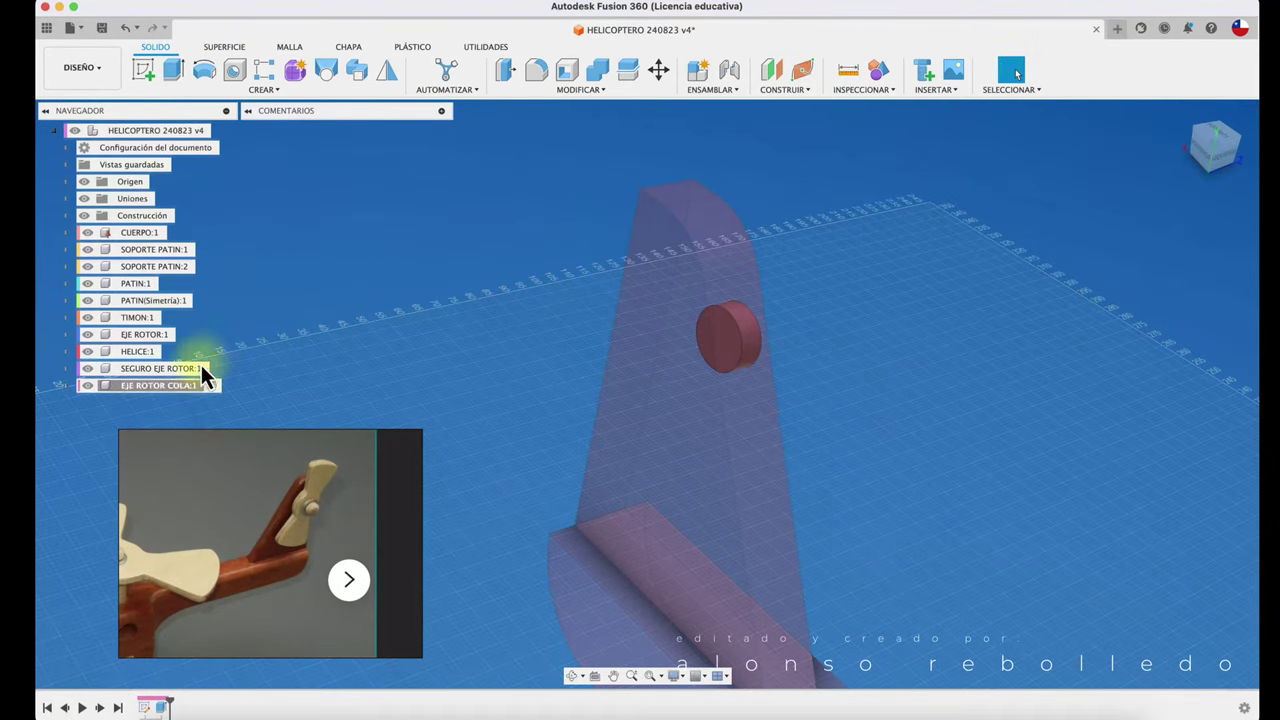
- Reopen Extruir1, switch it to two sides, then exit the edit
{"action": "right_click", "coordinate": [165, 708]}
{"action": "left_click", "coordinate": [253, 566]}
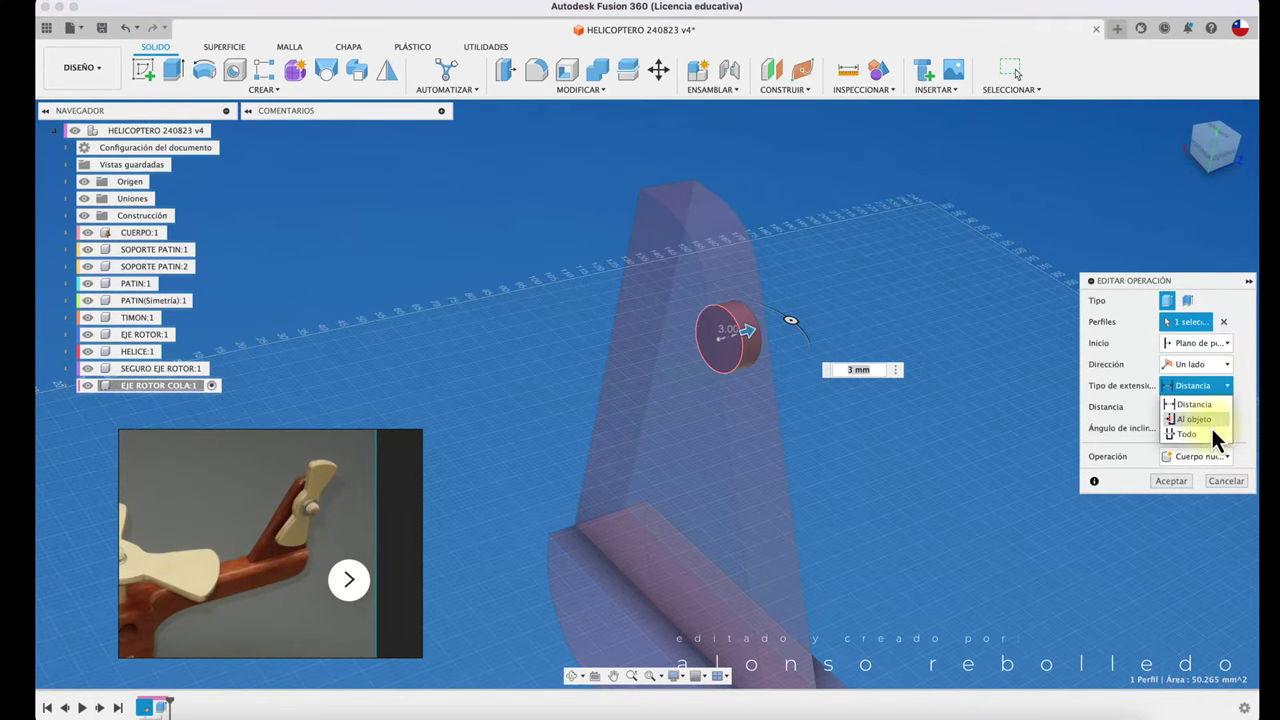
{"action": "left_click", "coordinate": [1207, 366]}
{"action": "left_click", "coordinate": [1200, 397]}
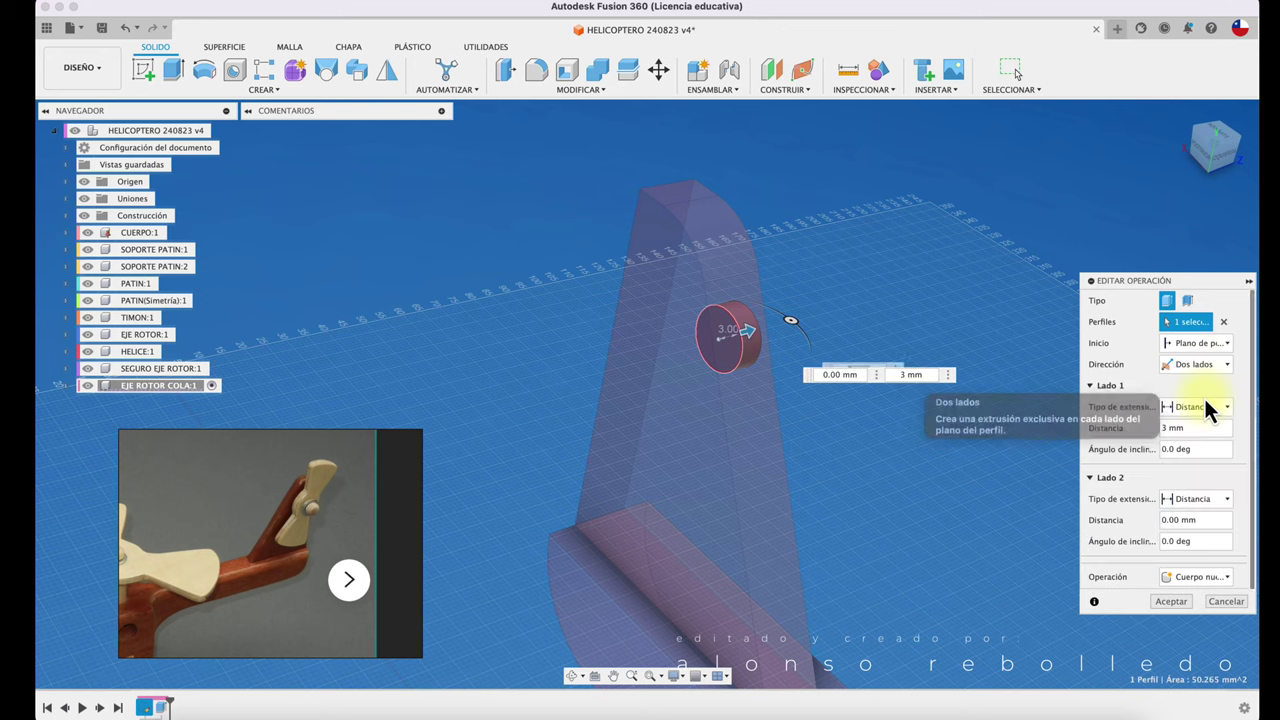
{"action": "left_click", "coordinate": [557, 405]}
{"action": "left_click", "coordinate": [709, 351]}
{"action": "key", "text": "Return"}
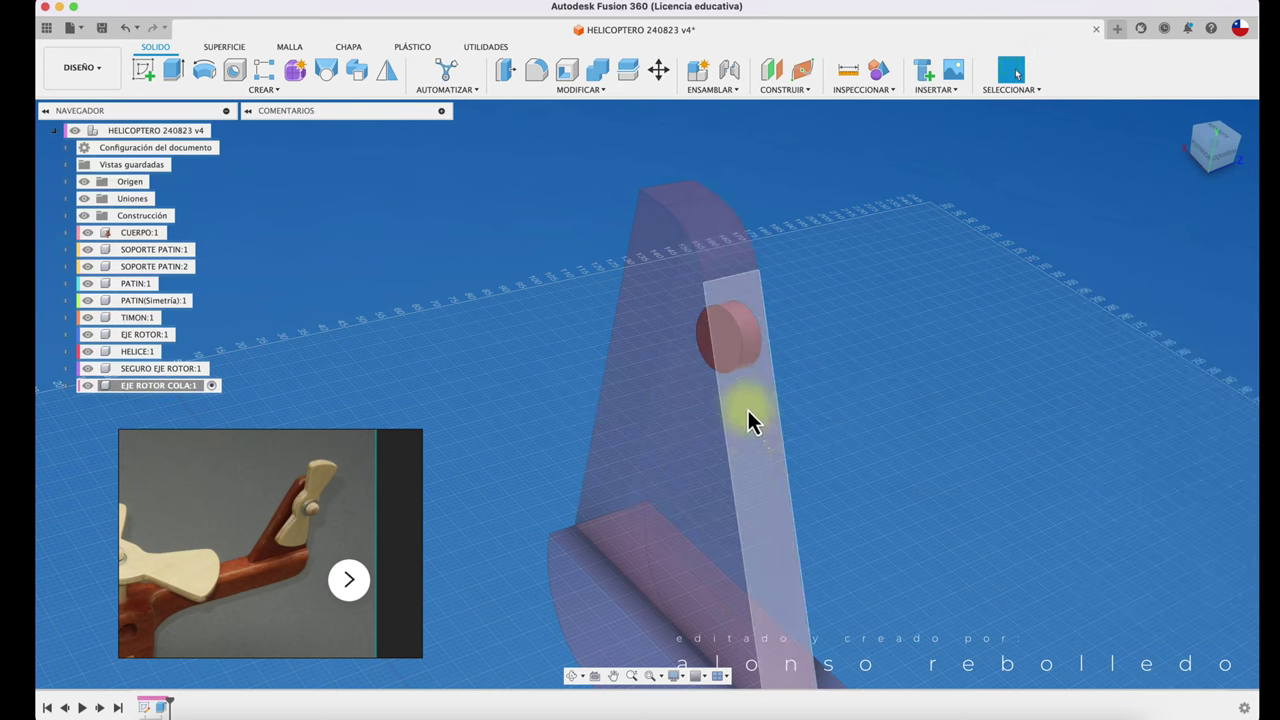
- Edit Extruir1 as two-sided with 8 mm on side 2 and confirm
{"action": "right_click", "coordinate": [166, 708]}
{"action": "left_click", "coordinate": [278, 574]}
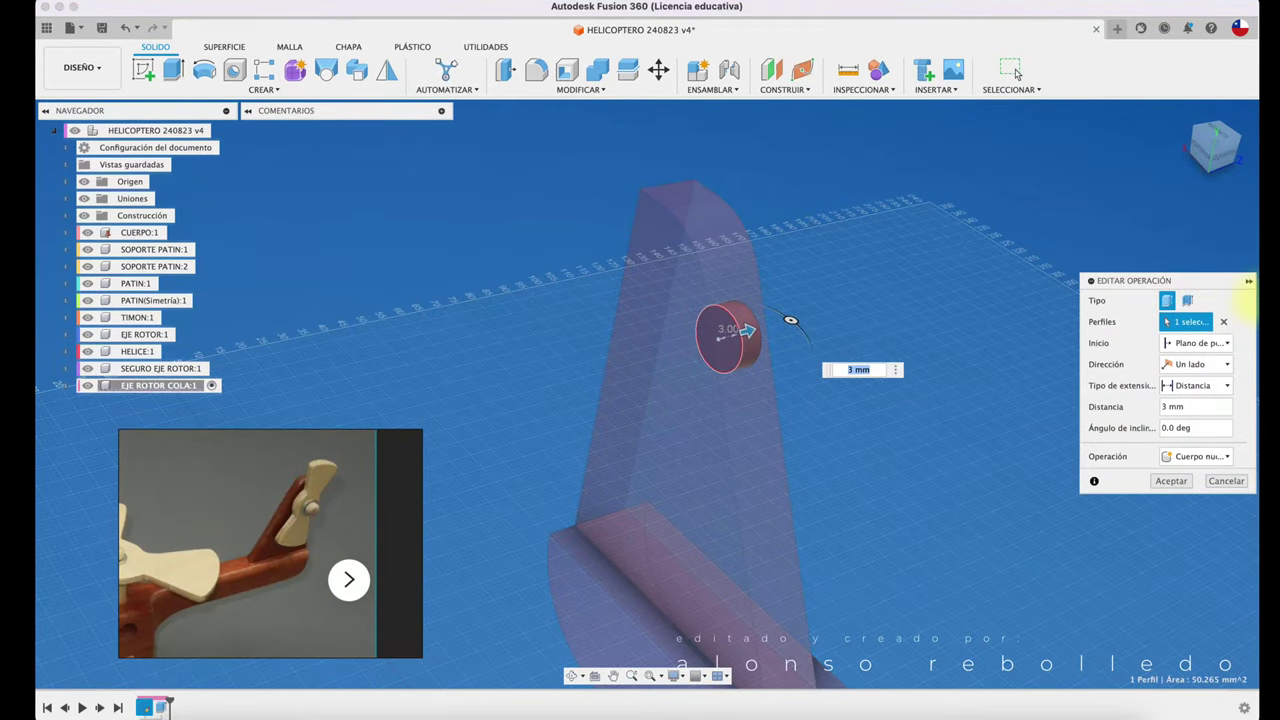
{"action": "left_click", "coordinate": [1199, 365]}
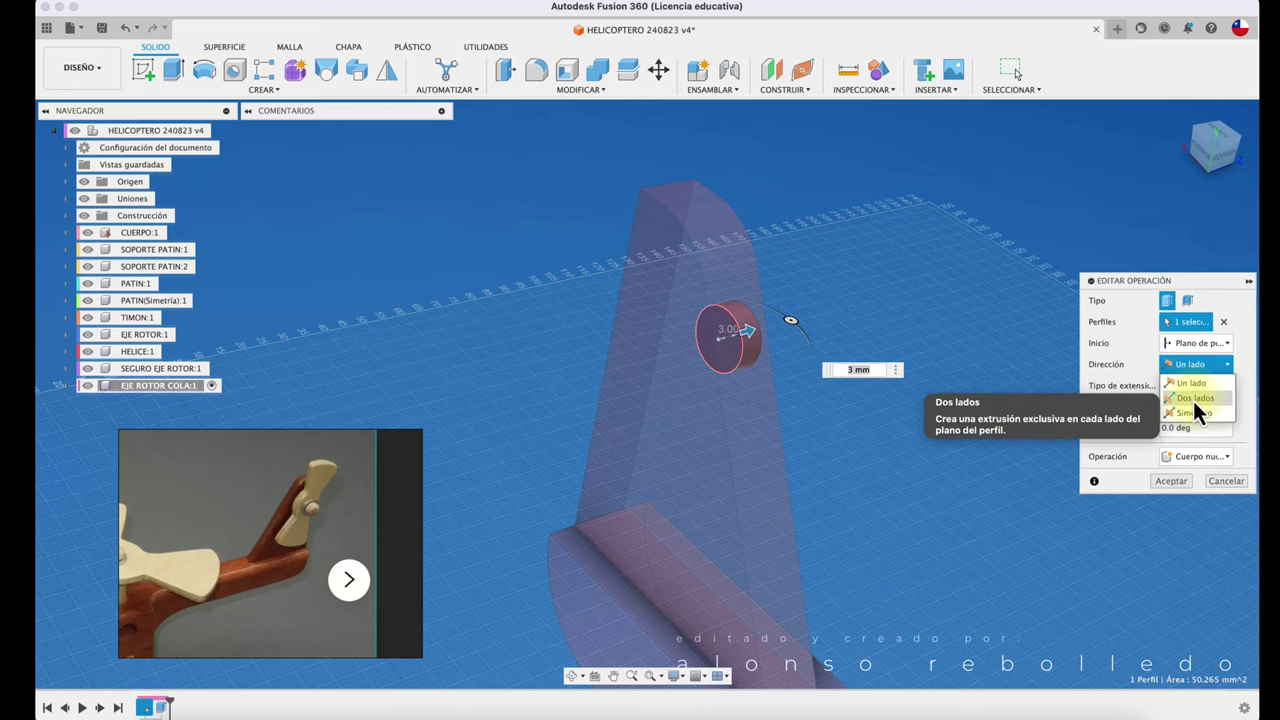
{"action": "left_click", "coordinate": [1193, 401]}
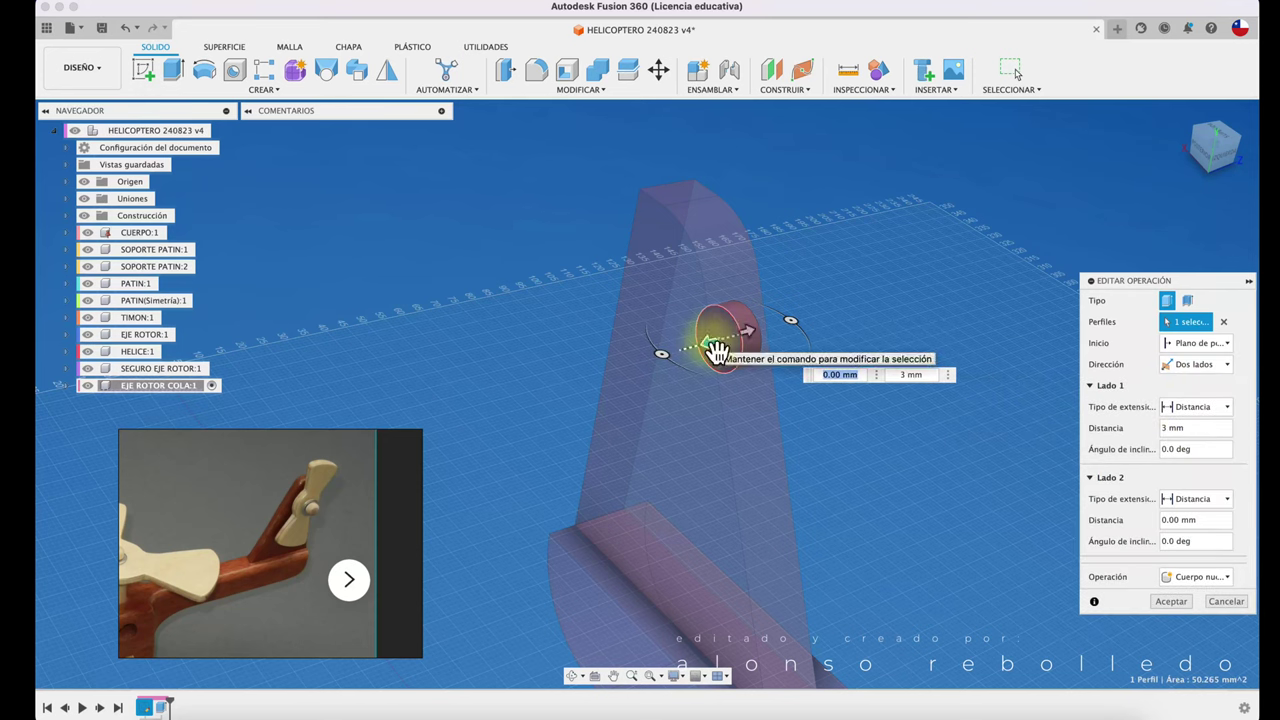
{"action": "left_click_drag", "start_coordinate": [714, 351], "coordinate": [622, 366]}
{"action": "type", "text": "8"}
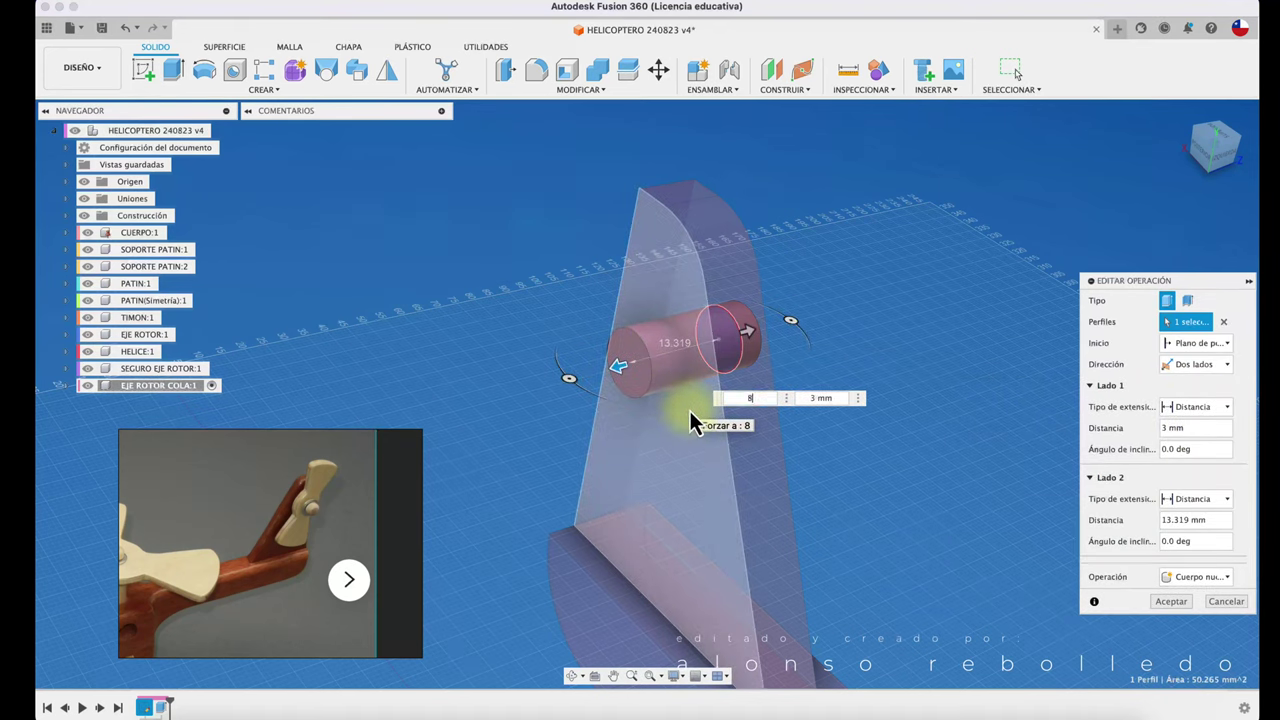
{"action": "key", "text": "Return"}
{"action": "left_click", "coordinate": [1171, 601]}
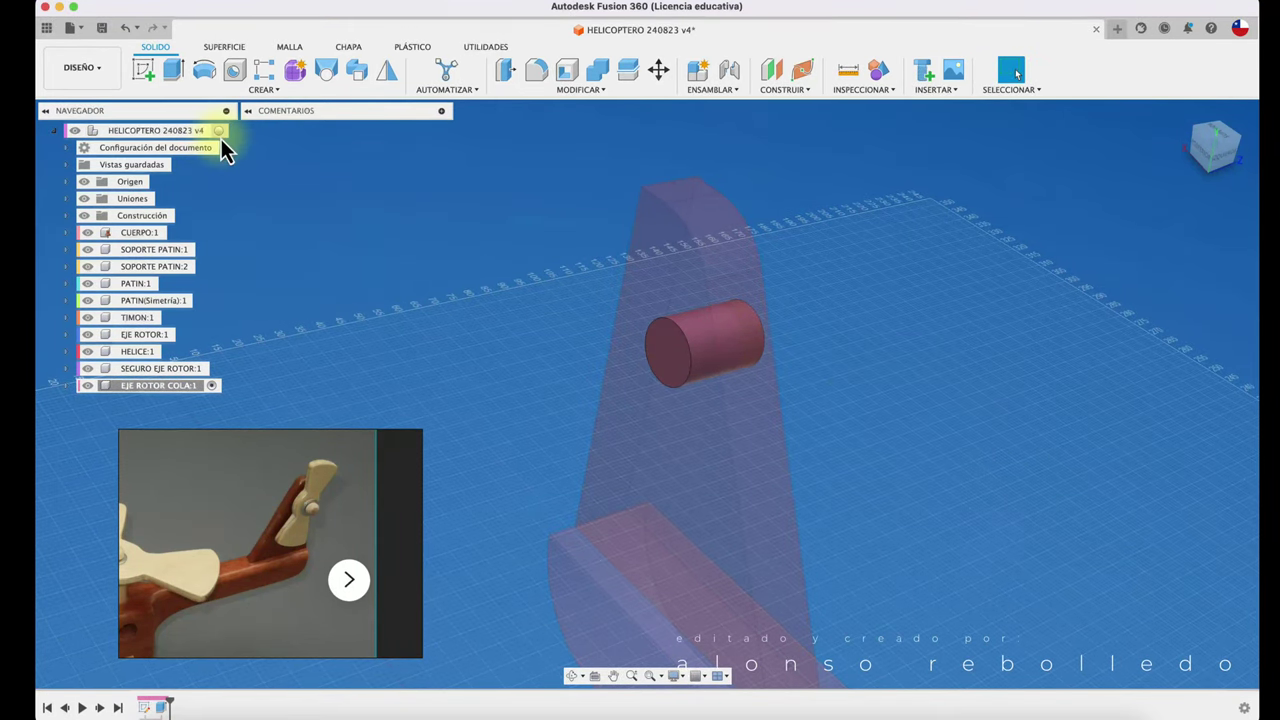
- Activate the top-level assembly and cut the axle hole into the fin, keeping the axle body
{"action": "left_click", "coordinate": [222, 131]}
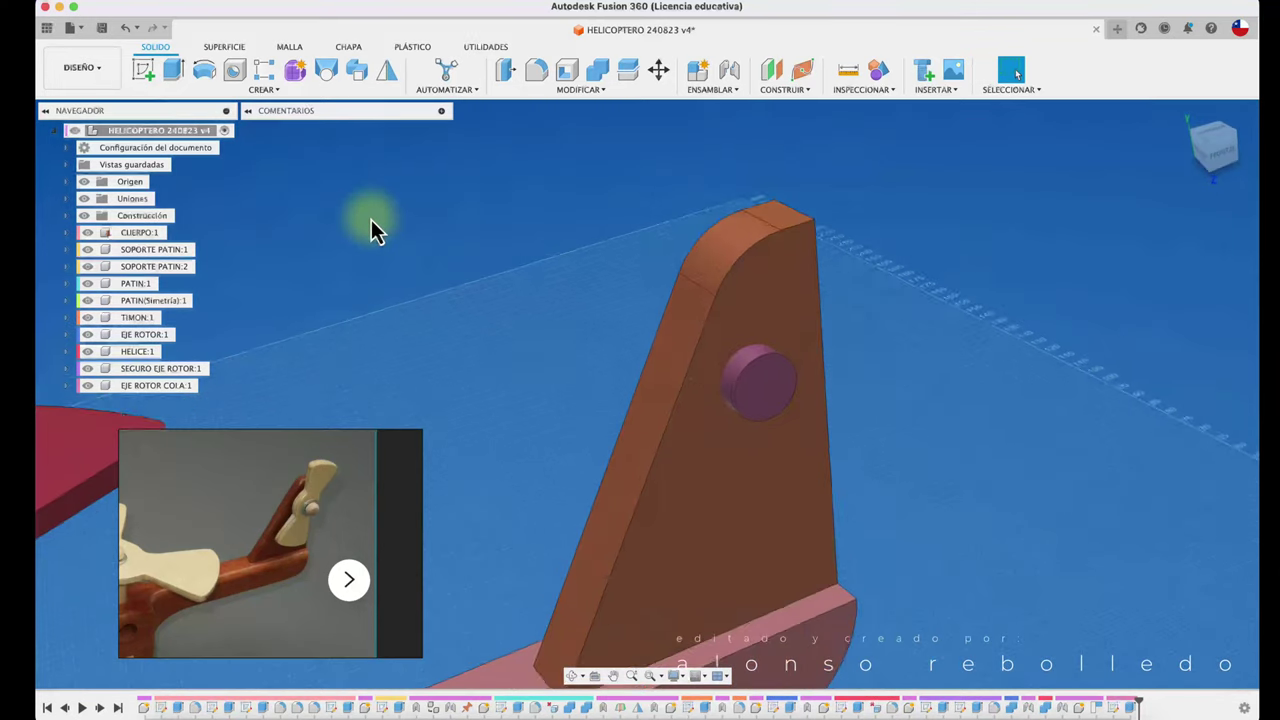
{"action": "left_click", "coordinate": [598, 71]}
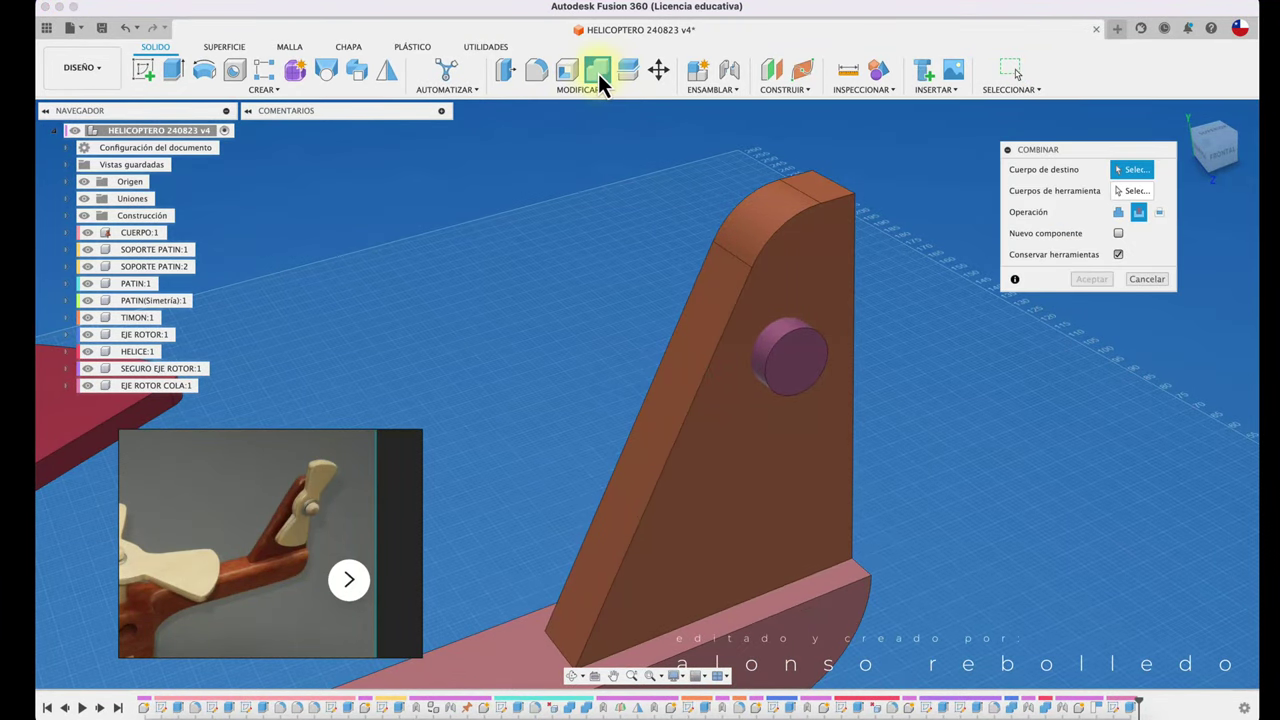
{"action": "left_click", "coordinate": [825, 276]}
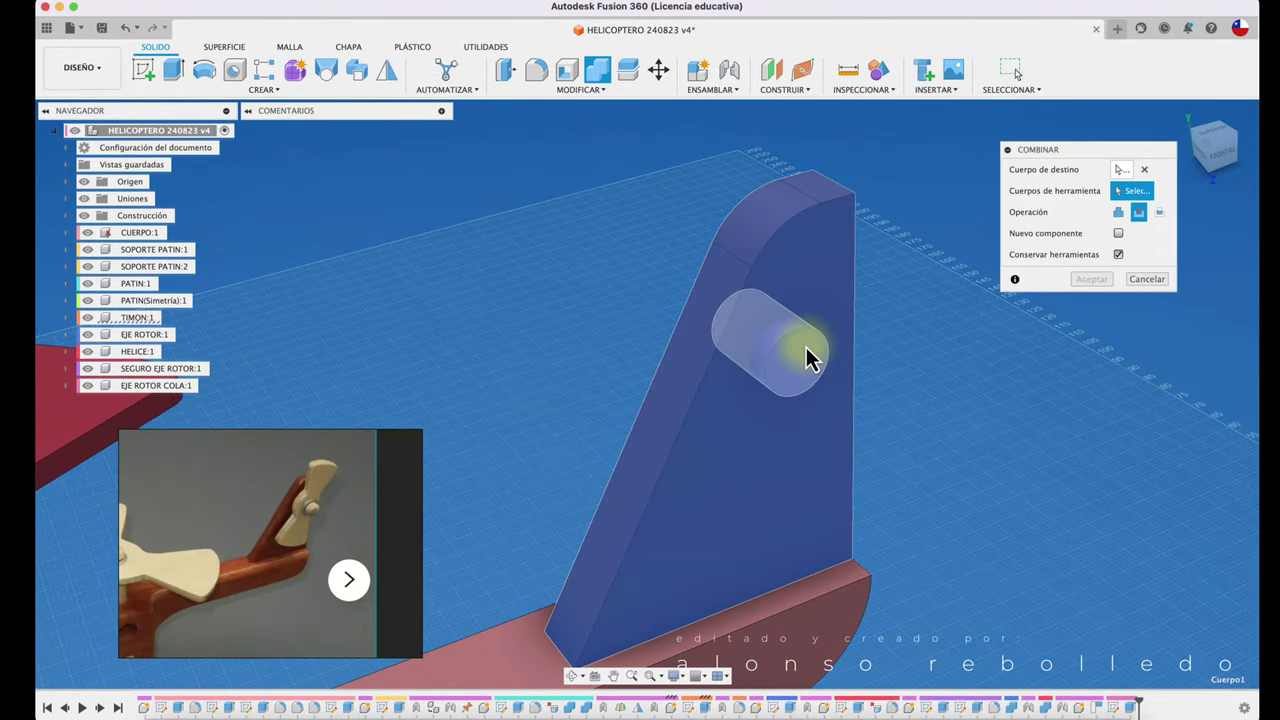
{"action": "left_click", "coordinate": [806, 357]}
{"action": "left_click", "coordinate": [1092, 279]}
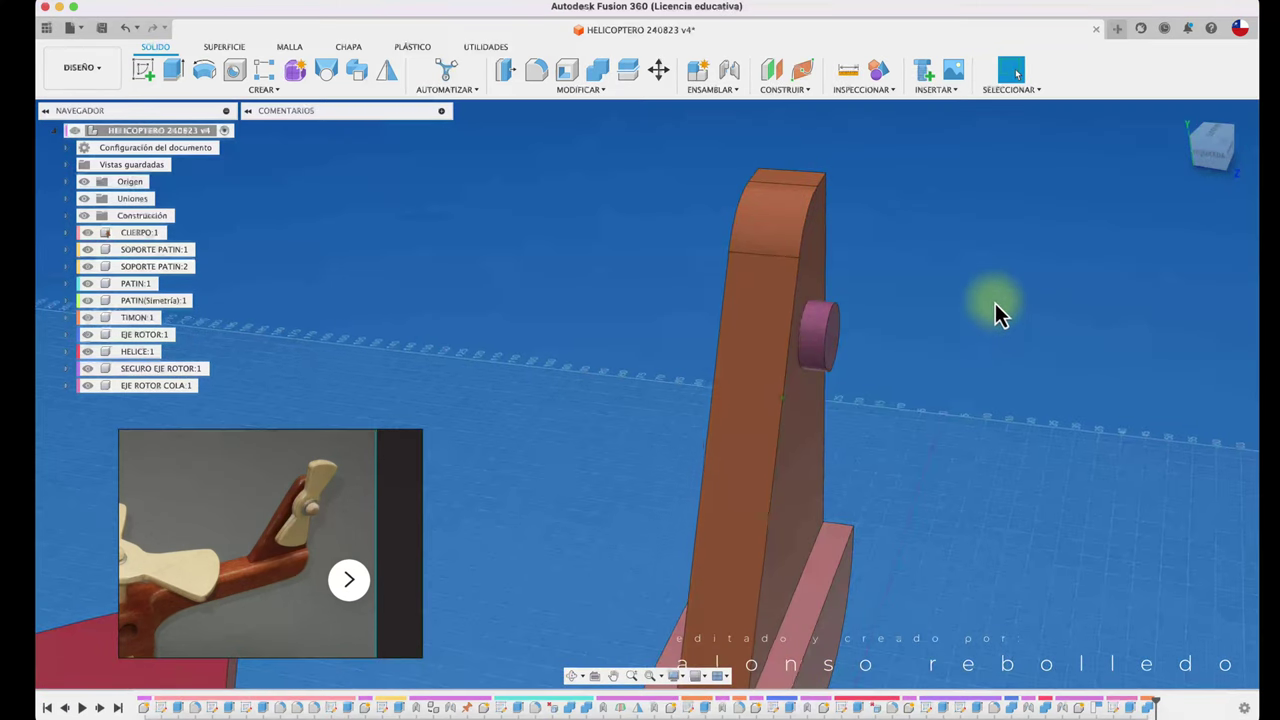
{"action": "middle_click_drag", "start_coordinate": [998, 313], "coordinate": [648, 205], "text": "shift"}
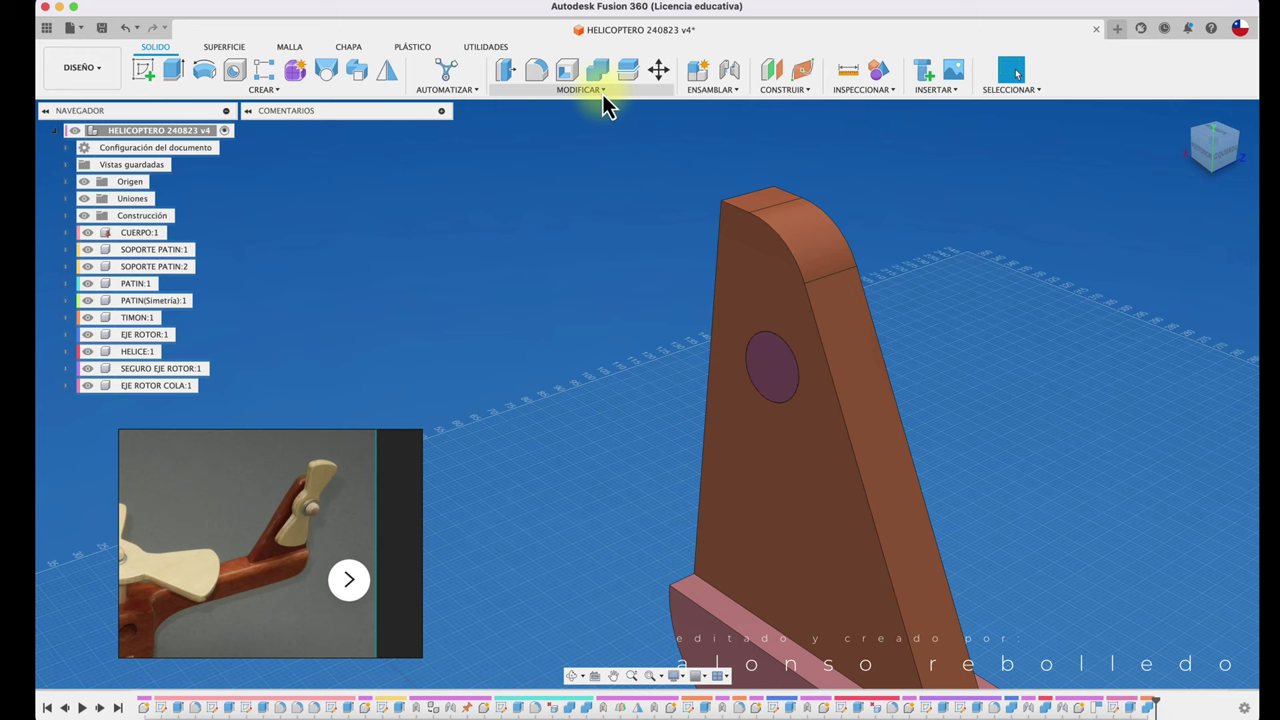
- Lock the EJE ROTOR COLA axle to the tail fin with a rigid as-built joint
{"action": "left_click", "coordinate": [708, 91]}
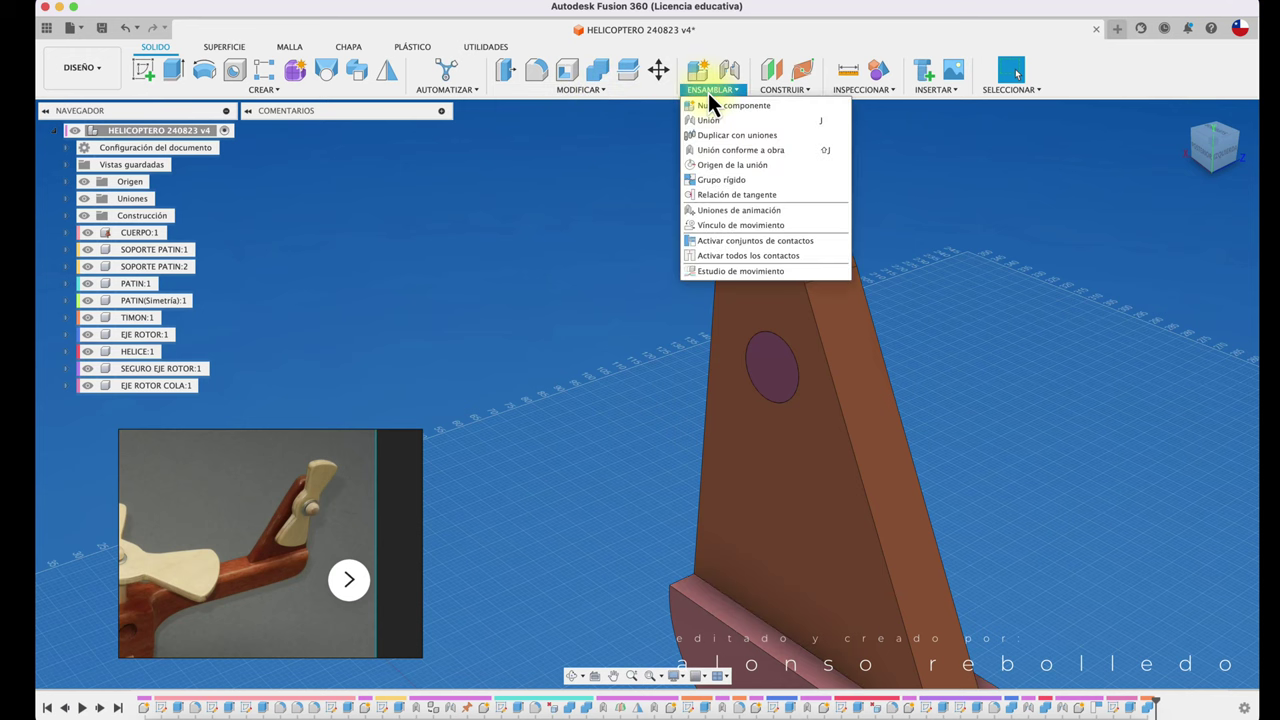
{"action": "left_click", "coordinate": [723, 150]}
{"action": "left_click", "coordinate": [733, 302]}
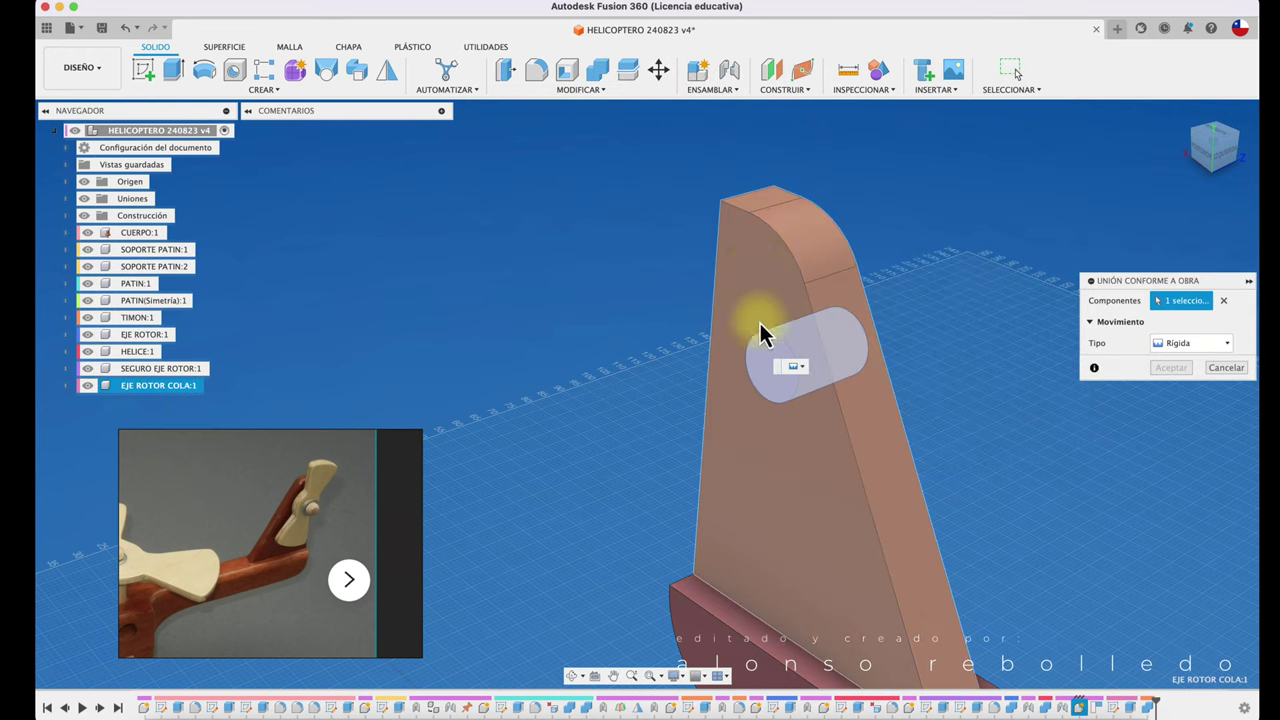
{"action": "left_click", "coordinate": [760, 340]}
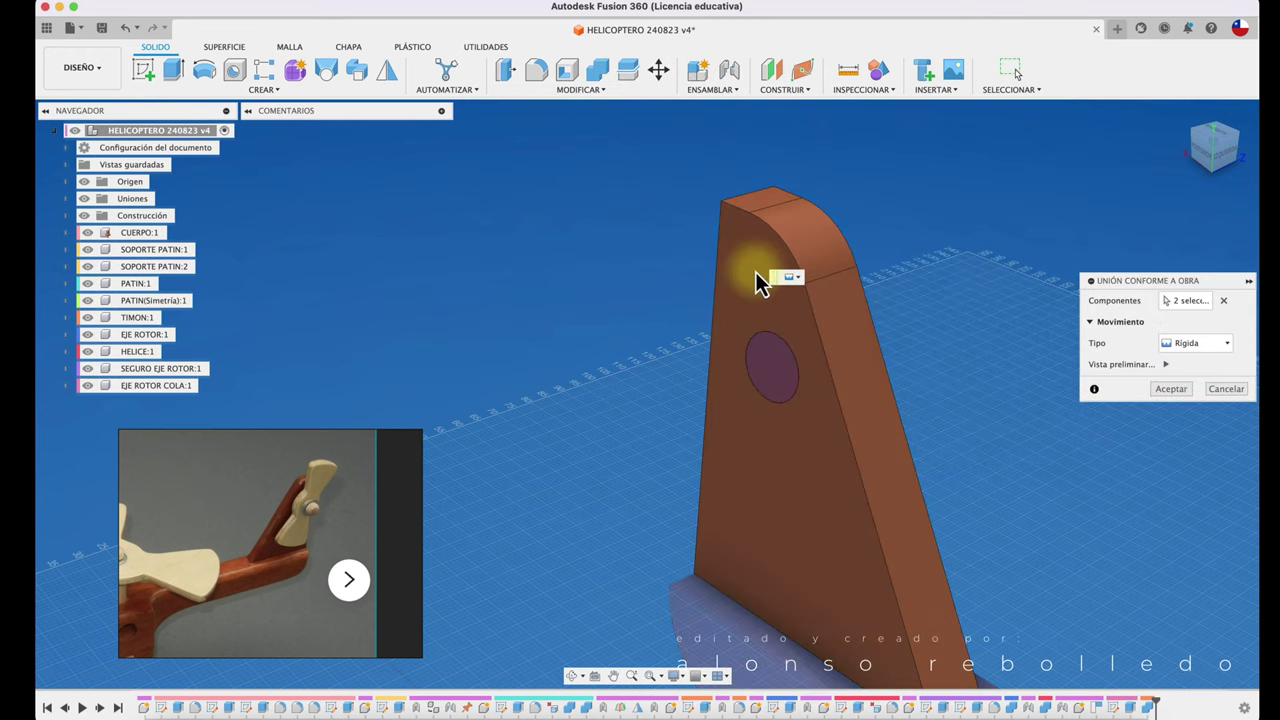
{"action": "left_click", "coordinate": [1176, 391]}
{"action": "mouse_move", "coordinate": [1176, 391]}
{"action": "middle_mouse_down", "text": "shift"}
{"action": "mouse_move", "coordinate": [847, 348]}
{"action": "mouse_move", "coordinate": [531, 248]}
{"action": "middle_mouse_up", "text": "shift"}
{"action": "scroll", "coordinate": [524, 236], "scroll_direction": "up", "scroll_amount": 3}
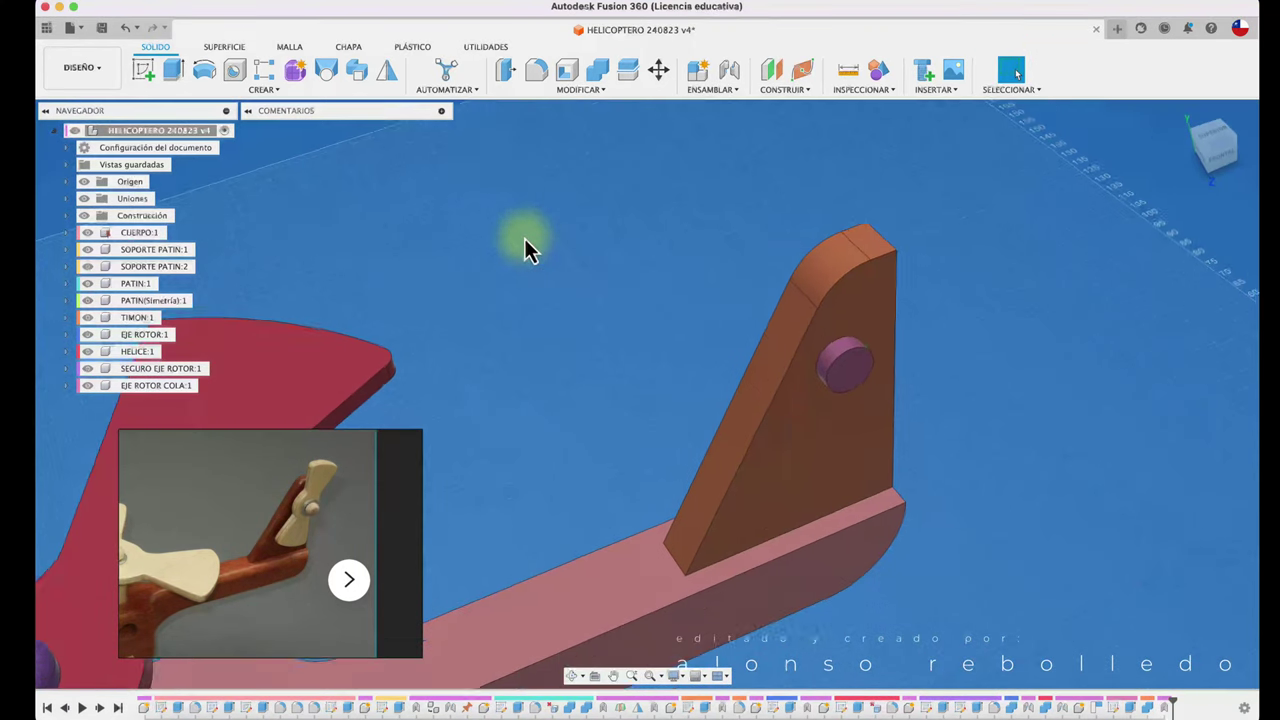
{"action": "scroll", "coordinate": [524, 236], "scroll_direction": "up", "scroll_amount": 2}
{"action": "scroll", "coordinate": [524, 236], "scroll_direction": "up", "scroll_amount": 1}
{"action": "scroll", "coordinate": [524, 236], "scroll_direction": "up", "scroll_amount": 1}
{"action": "scroll", "coordinate": [524, 236], "scroll_direction": "up", "scroll_amount": 2}
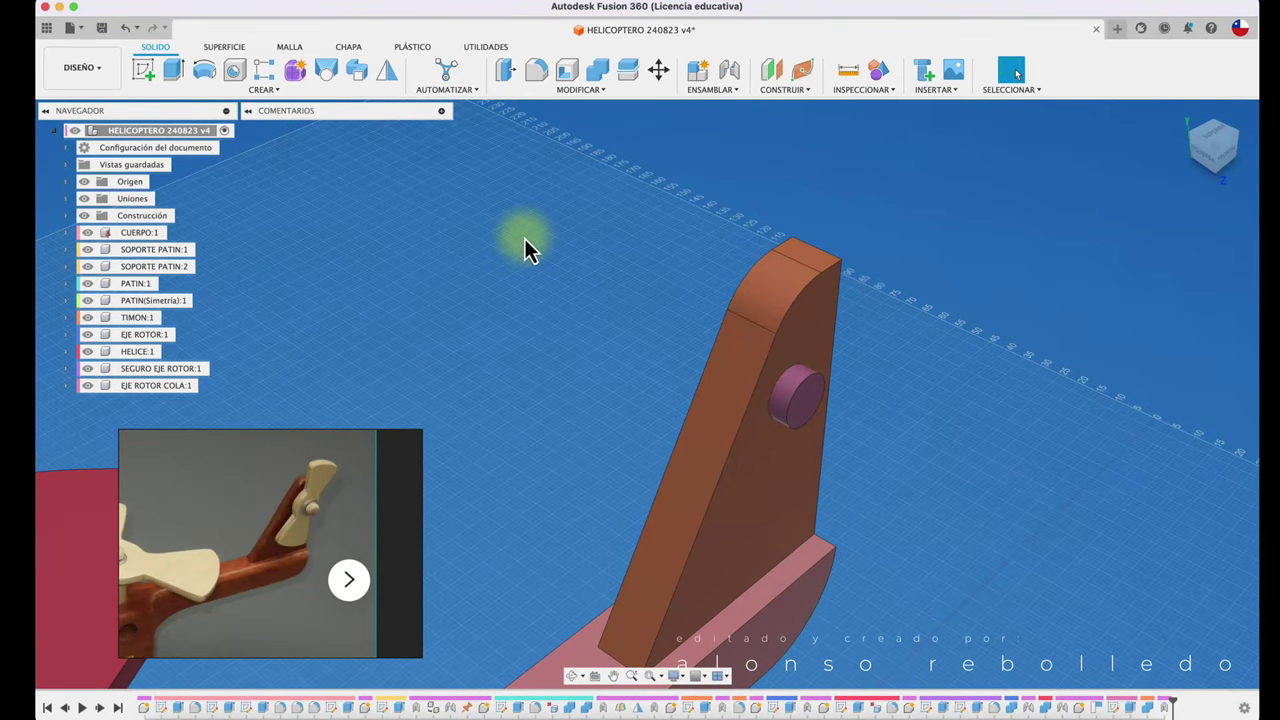
{"action": "scroll", "coordinate": [524, 238], "scroll_direction": "up", "scroll_amount": 2}
{"action": "scroll", "coordinate": [540, 240], "scroll_direction": "up", "scroll_amount": 1}
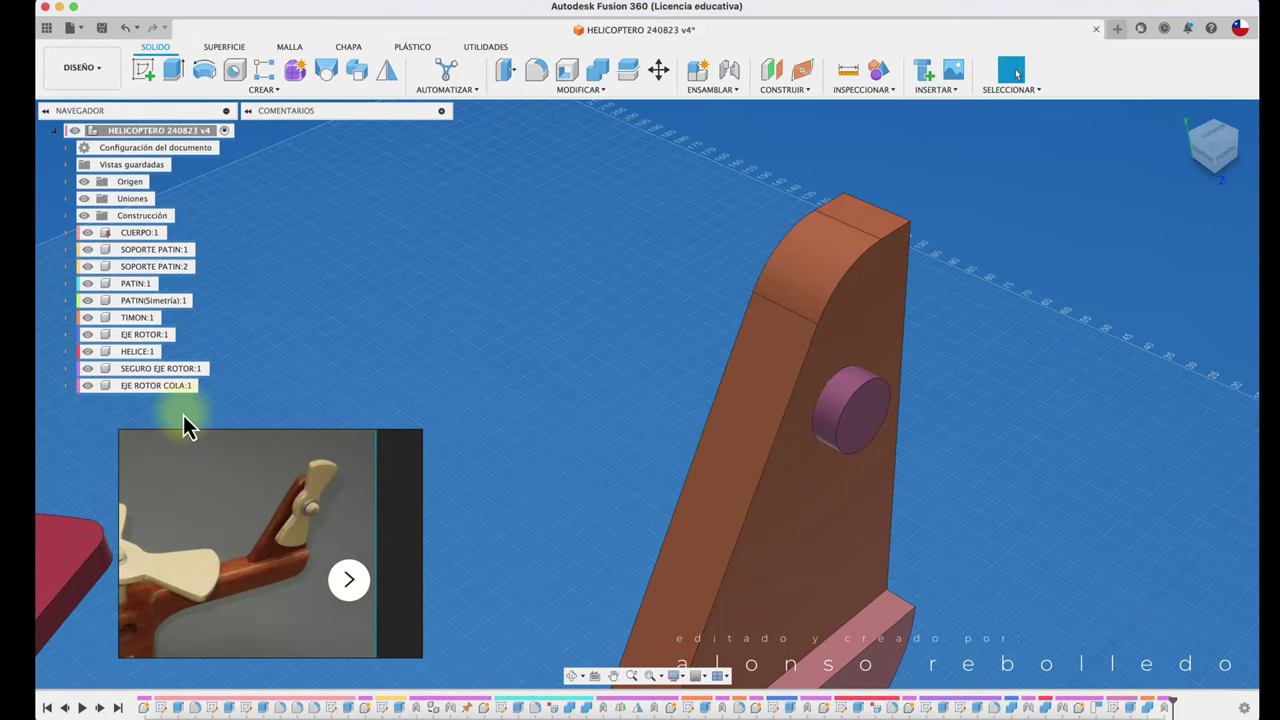
- Sketch a 12 mm circle concentric with the axle on its end face
{"action": "left_click", "coordinate": [212, 386]}
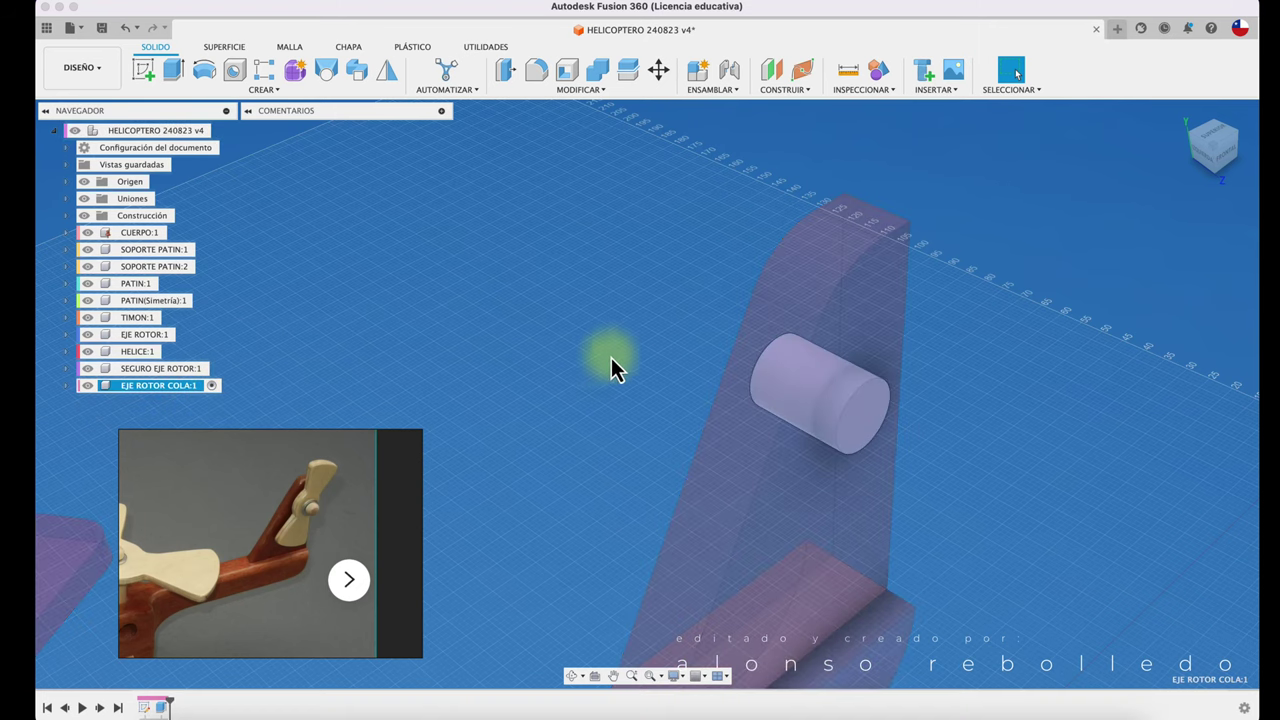
{"action": "left_click", "coordinate": [139, 75]}
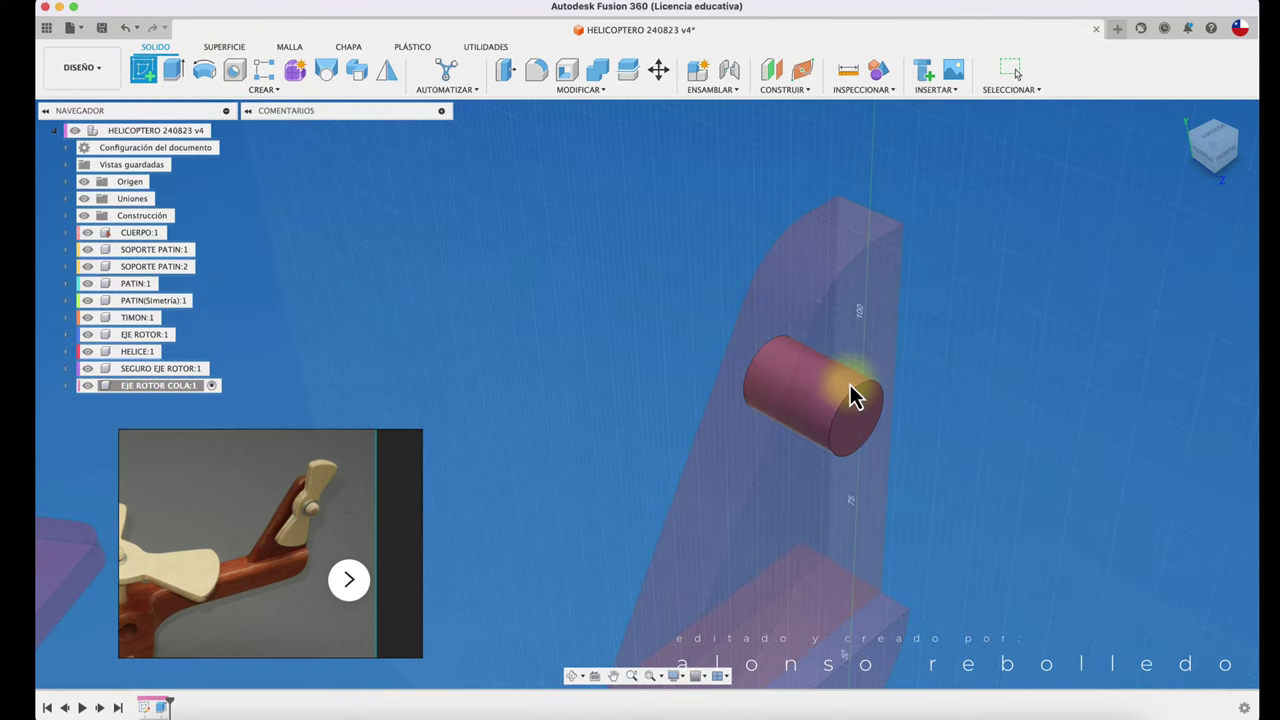
{"action": "left_click", "coordinate": [859, 440]}
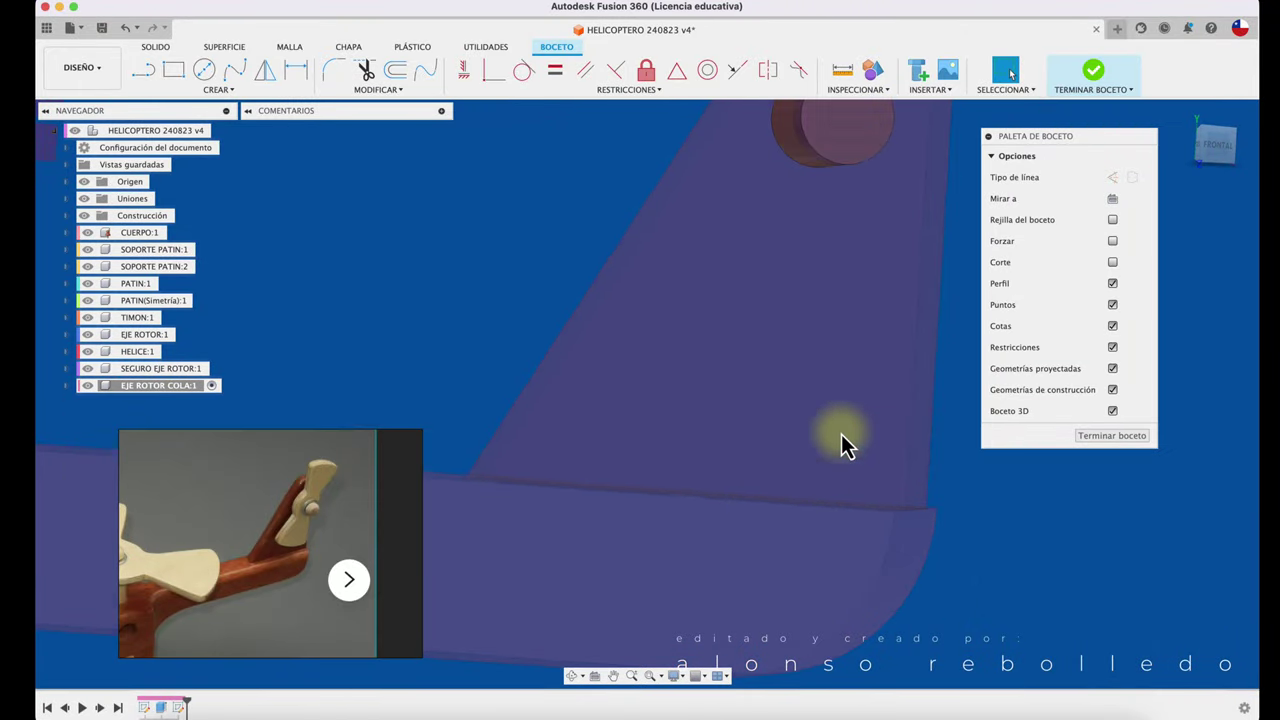
{"action": "left_click", "coordinate": [1203, 144]}
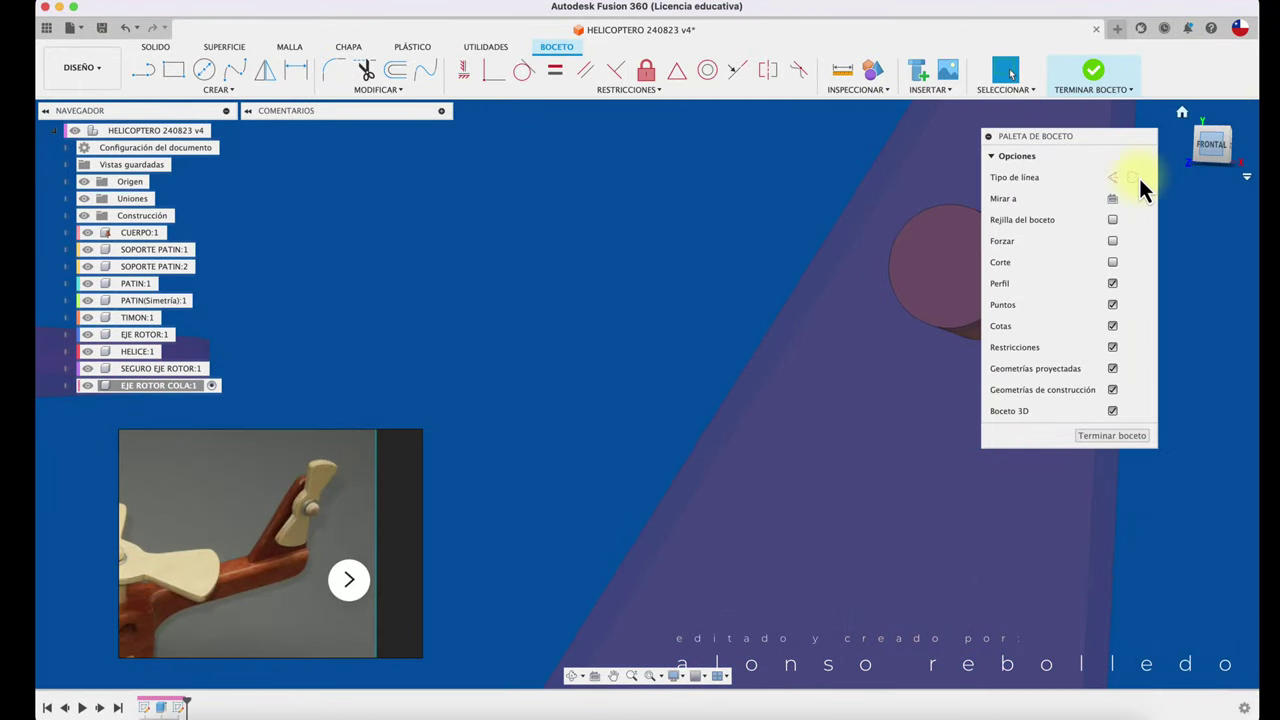
{"action": "left_click", "coordinate": [209, 72]}
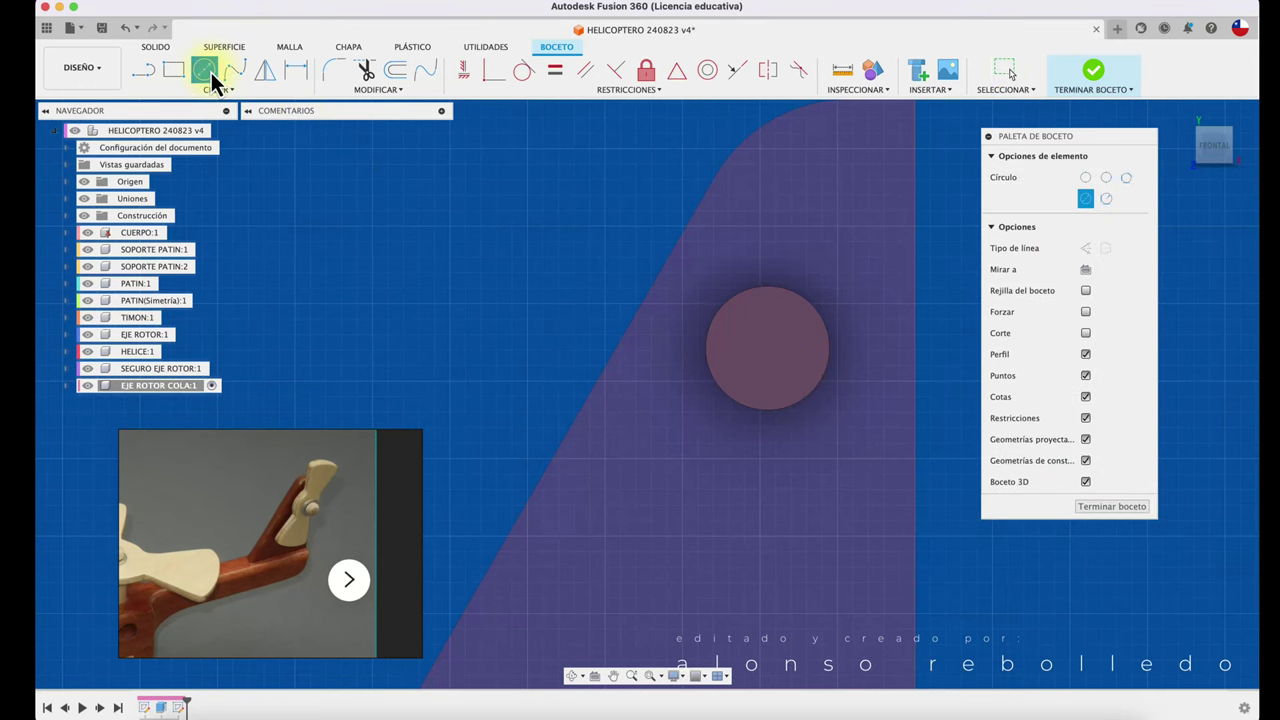
{"action": "left_click", "coordinate": [767, 347]}
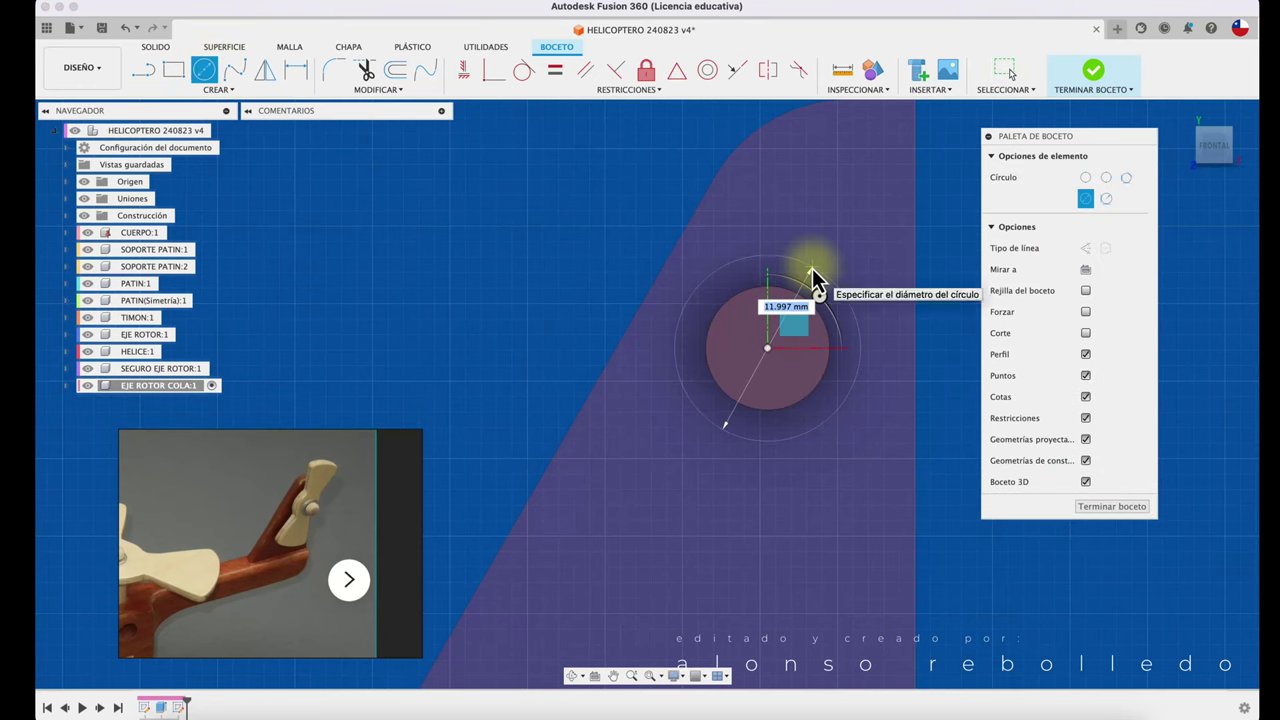
{"action": "key", "text": "Return"}
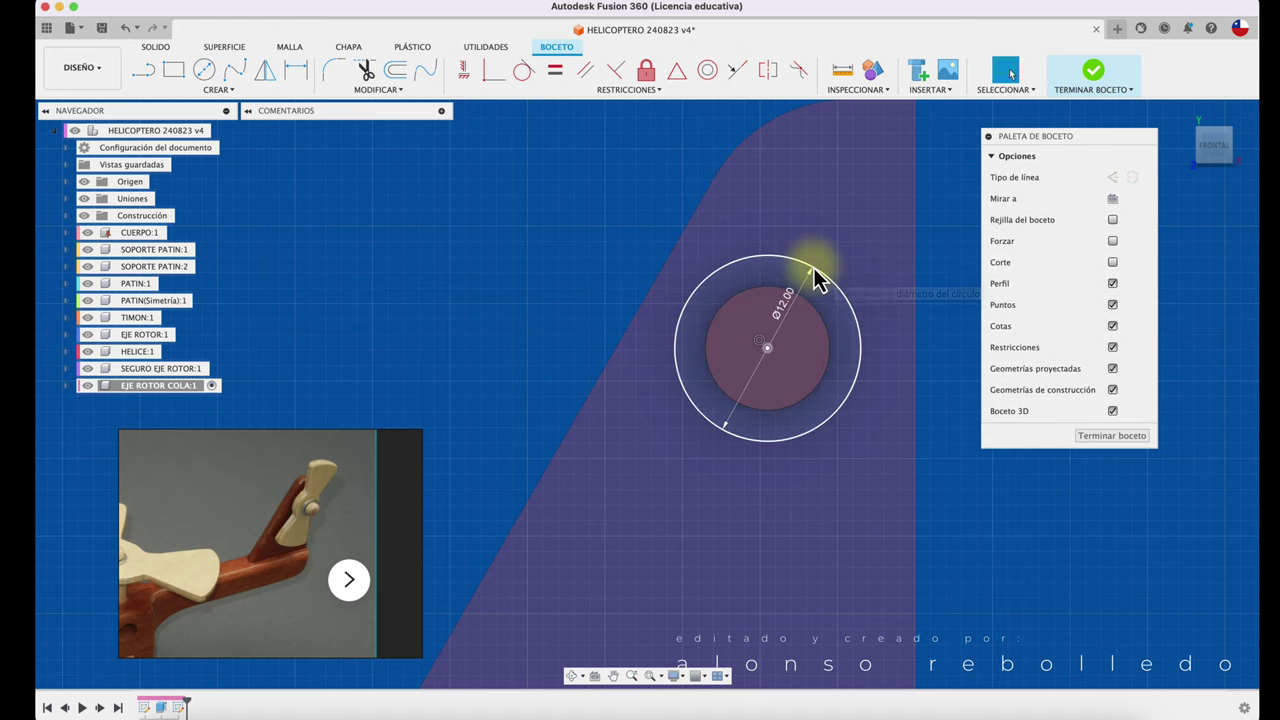
- Extrude the ring about 5.4 mm outward, joined to the axle
{"action": "key", "text": "e"}
{"action": "left_click", "coordinate": [823, 459]}
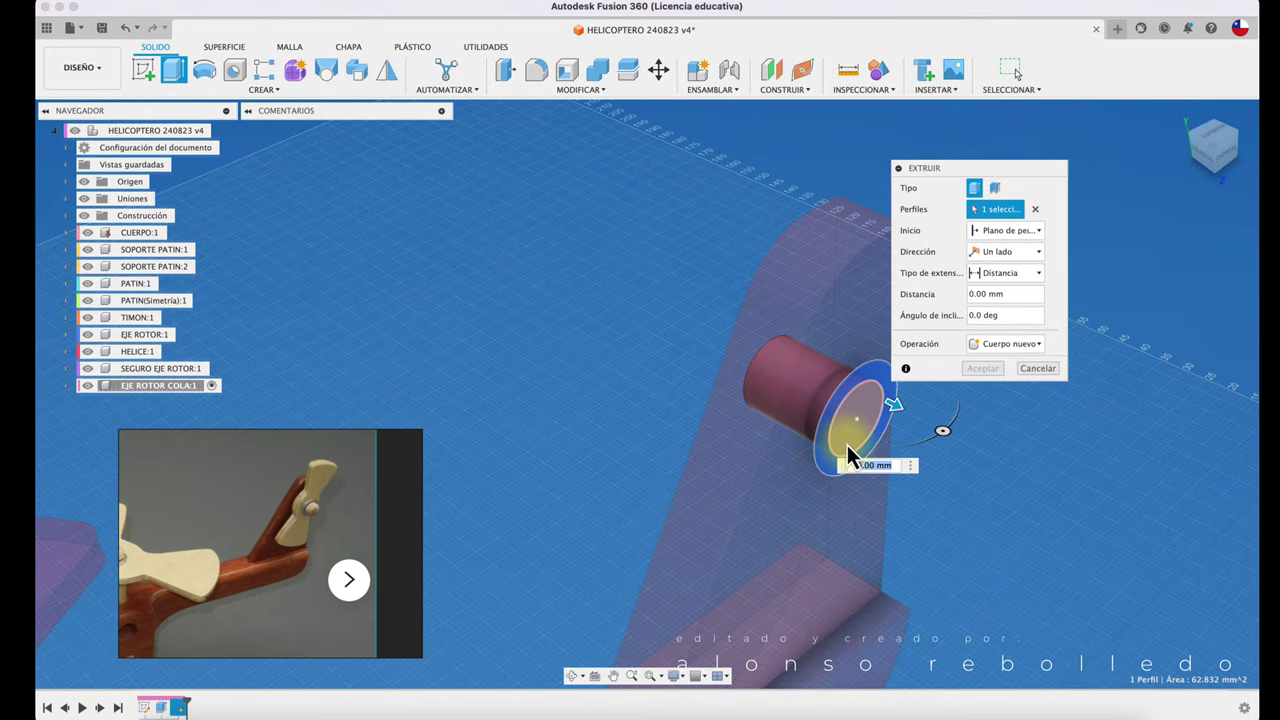
{"action": "left_click_drag", "start_coordinate": [858, 462], "coordinate": [905, 487]}
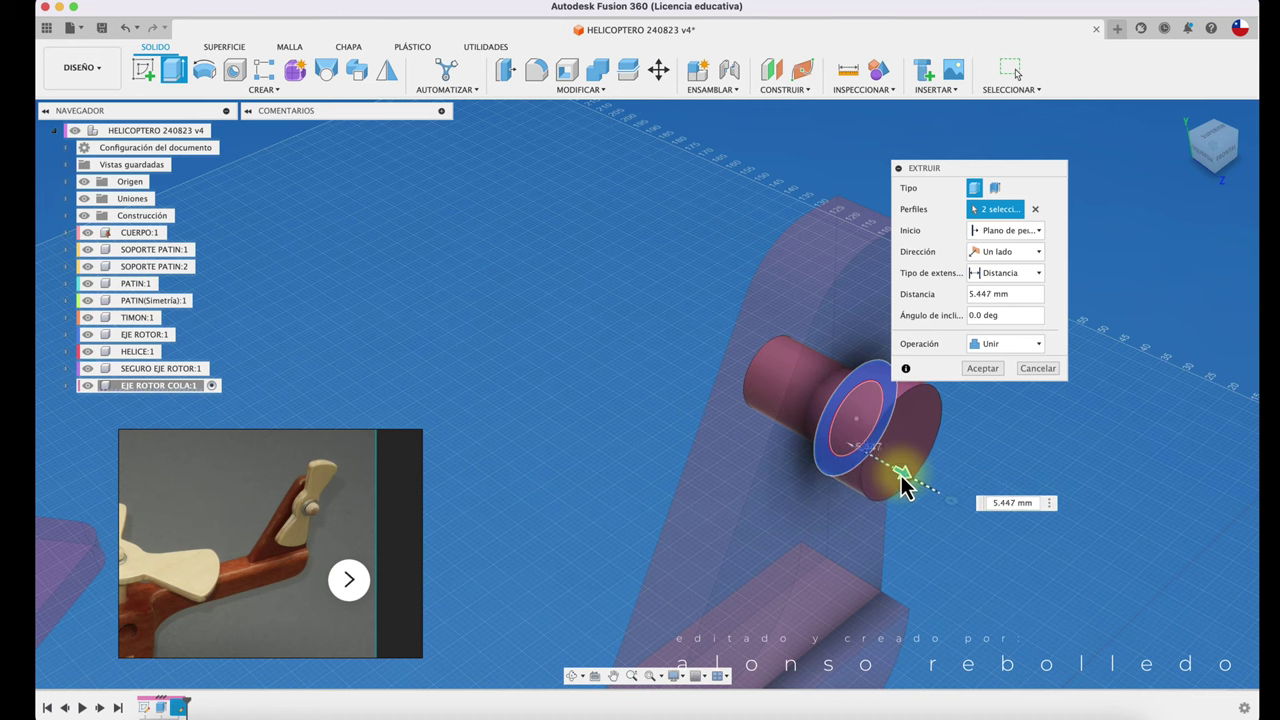
{"action": "key", "text": "Return"}
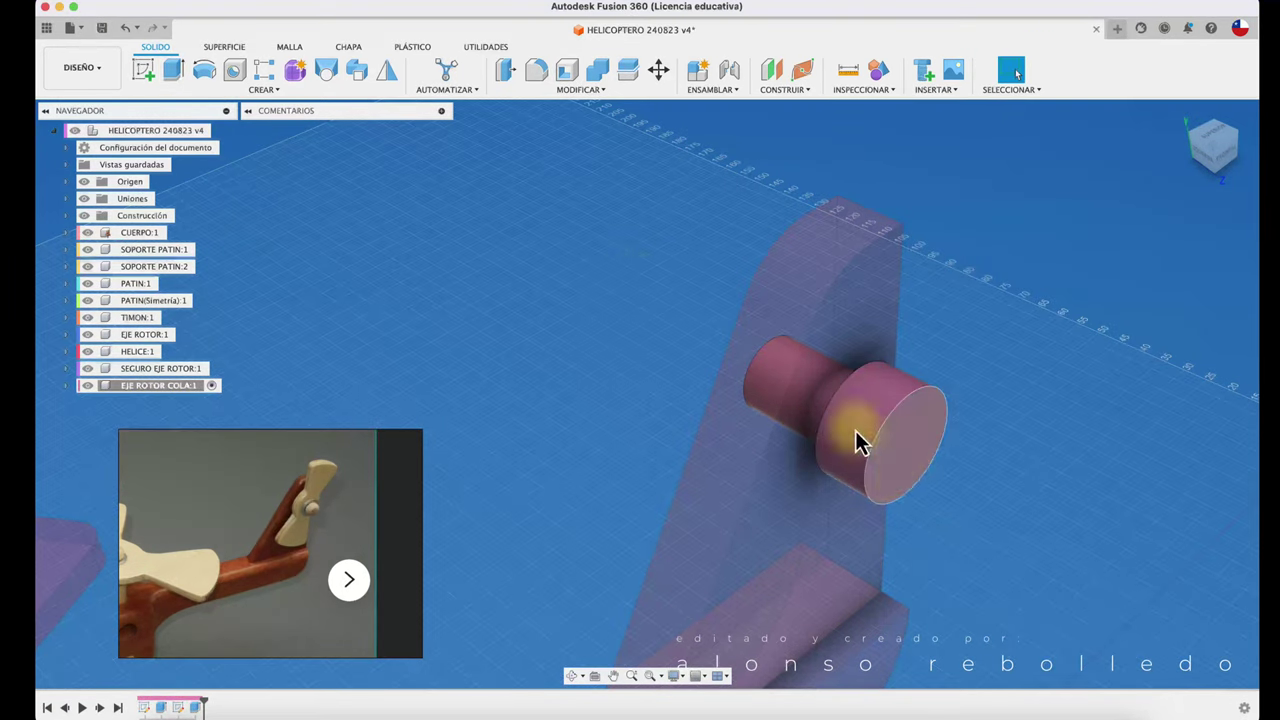
- Fillet the cap's outer rim at 4 mm and reactivate the top-level helicopter assembly
{"action": "left_click", "coordinate": [527, 77]}
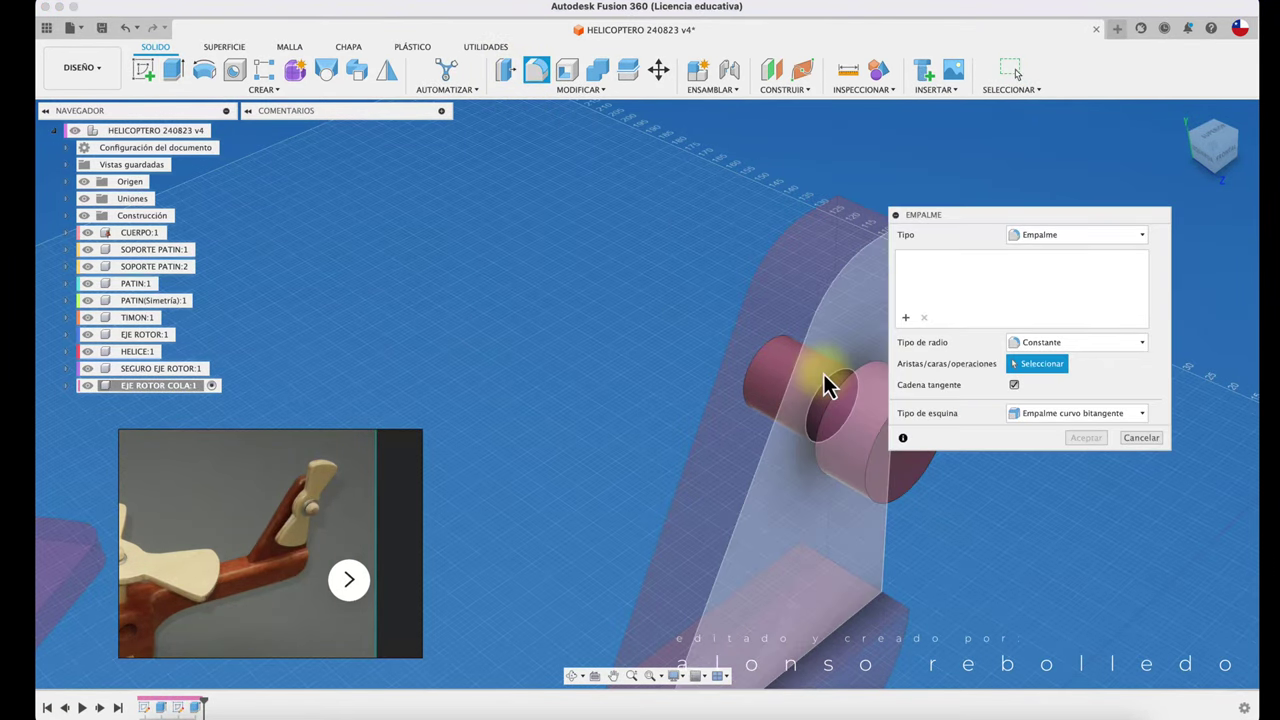
{"action": "left_click", "coordinate": [882, 440]}
{"action": "middle_click_drag", "start_coordinate": [845, 497], "coordinate": [846, 486], "text": "shift"}
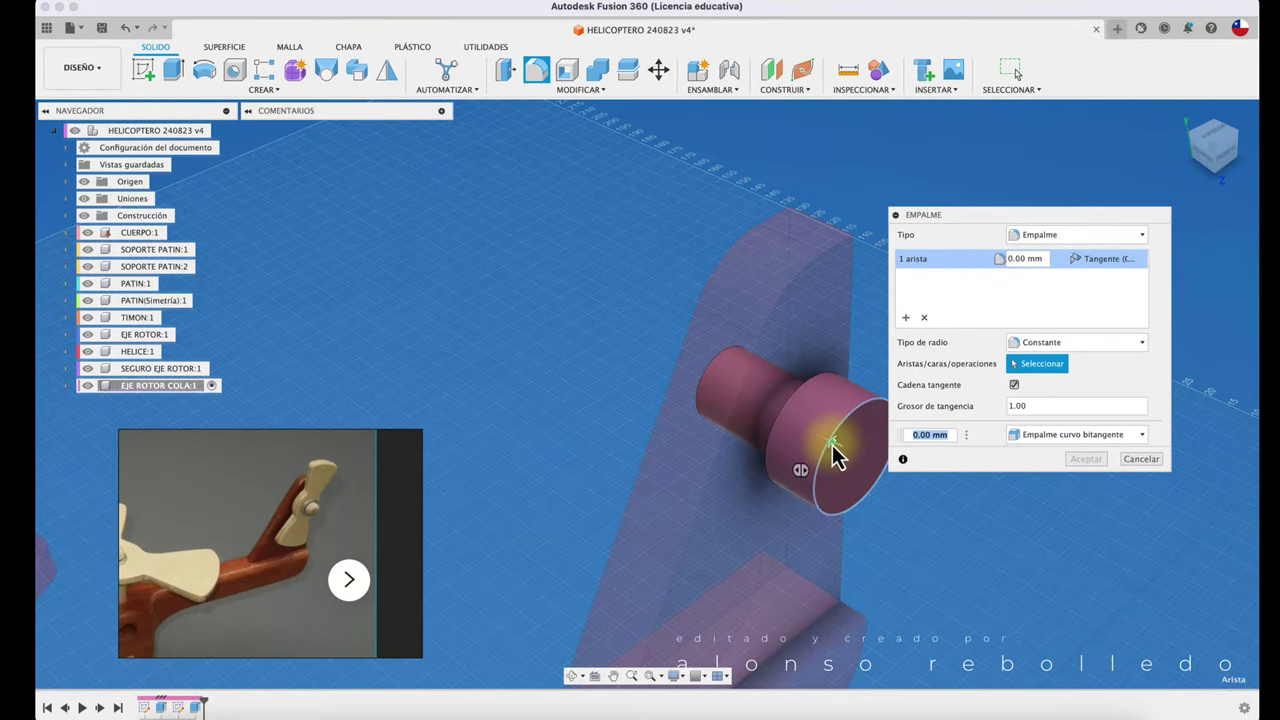
{"action": "left_click_drag", "start_coordinate": [846, 449], "coordinate": [834, 440]}
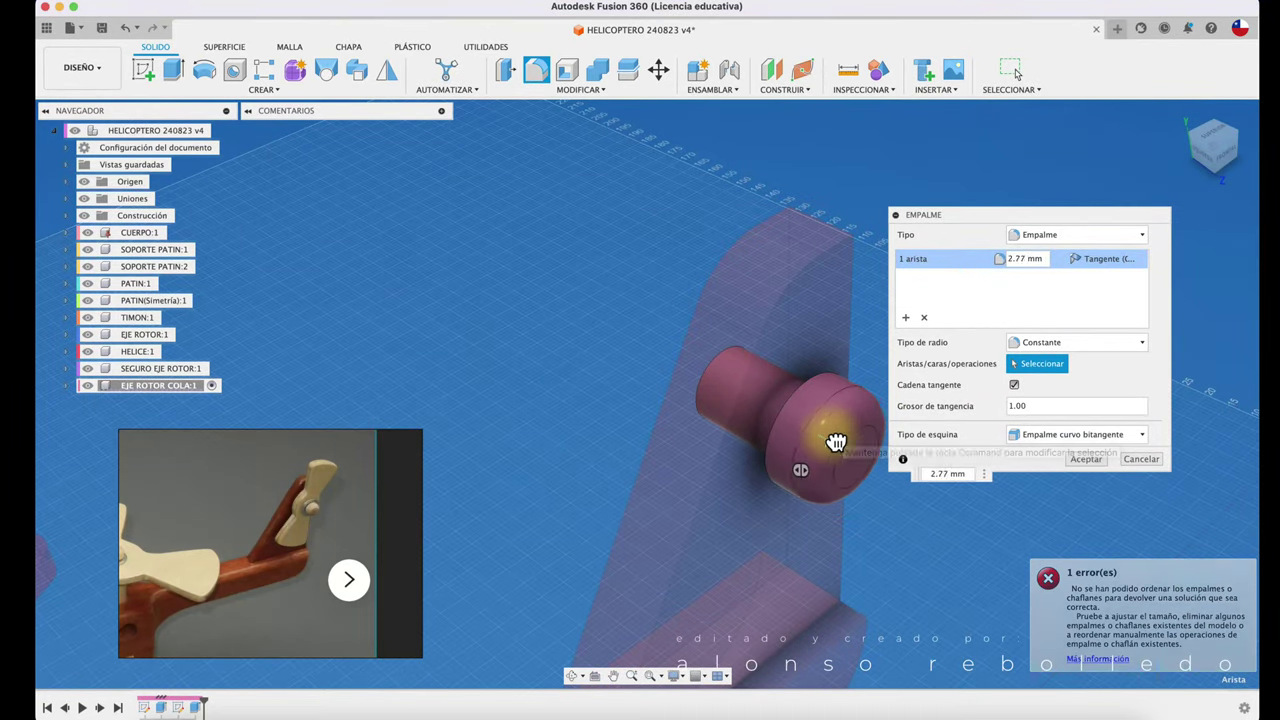
{"action": "type", "text": "4"}
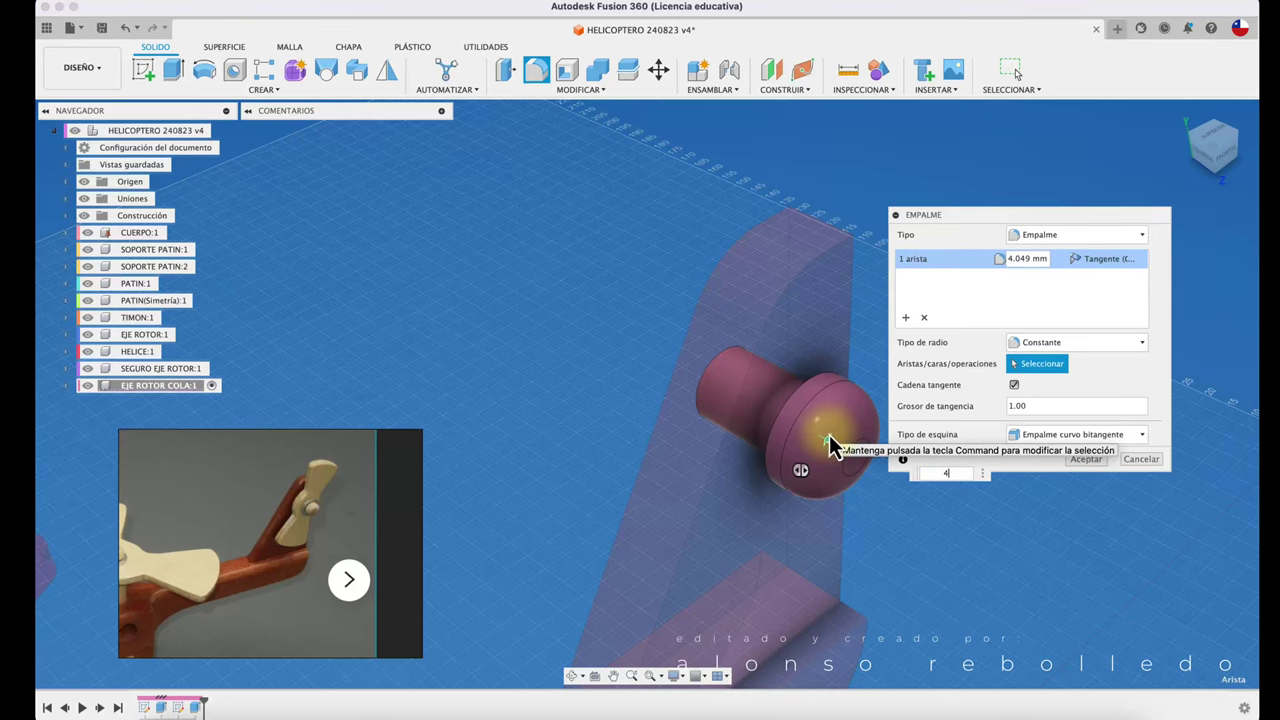
{"action": "left_click", "coordinate": [1087, 461]}
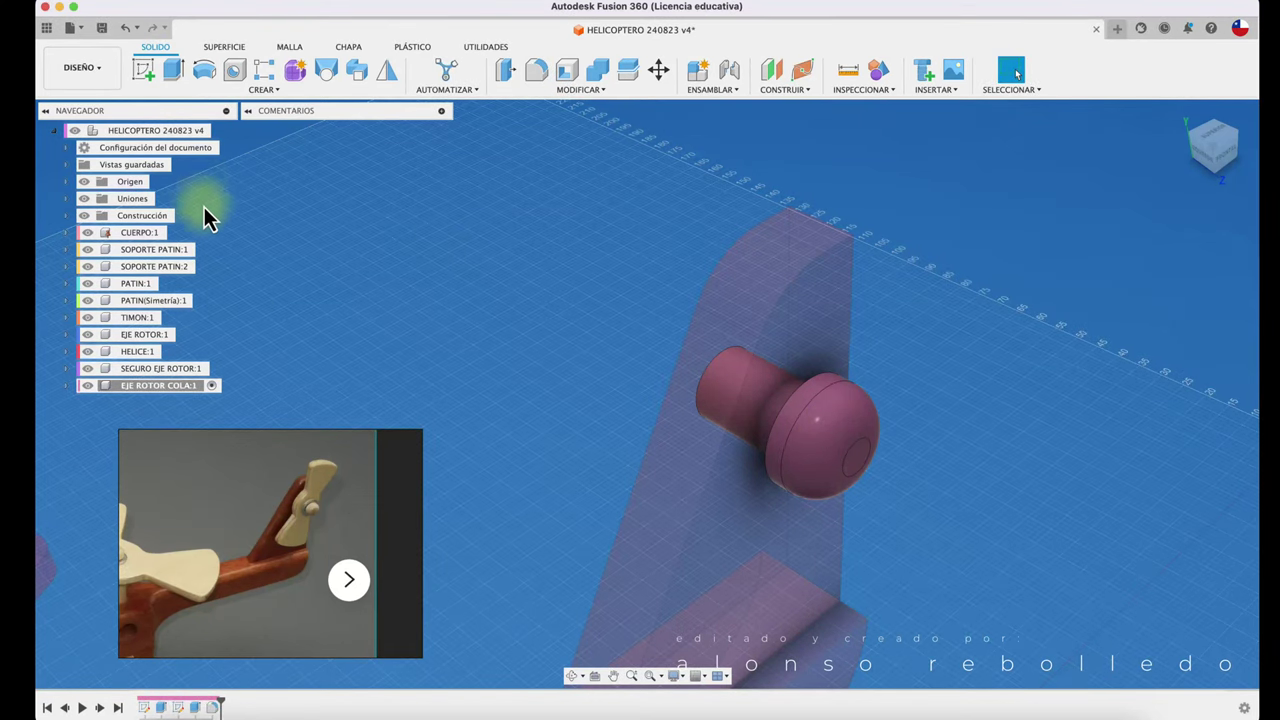
{"action": "mouse_move", "coordinate": [156, 131]}
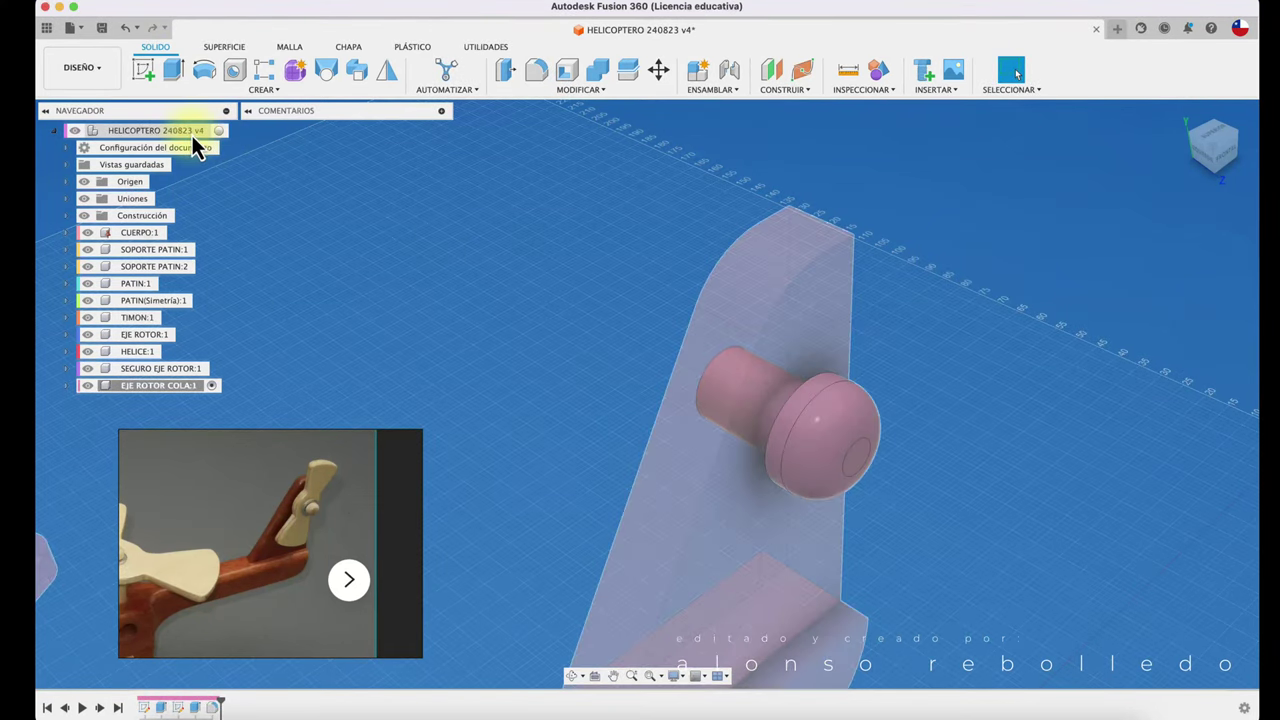
{"action": "left_click", "coordinate": [219, 131]}
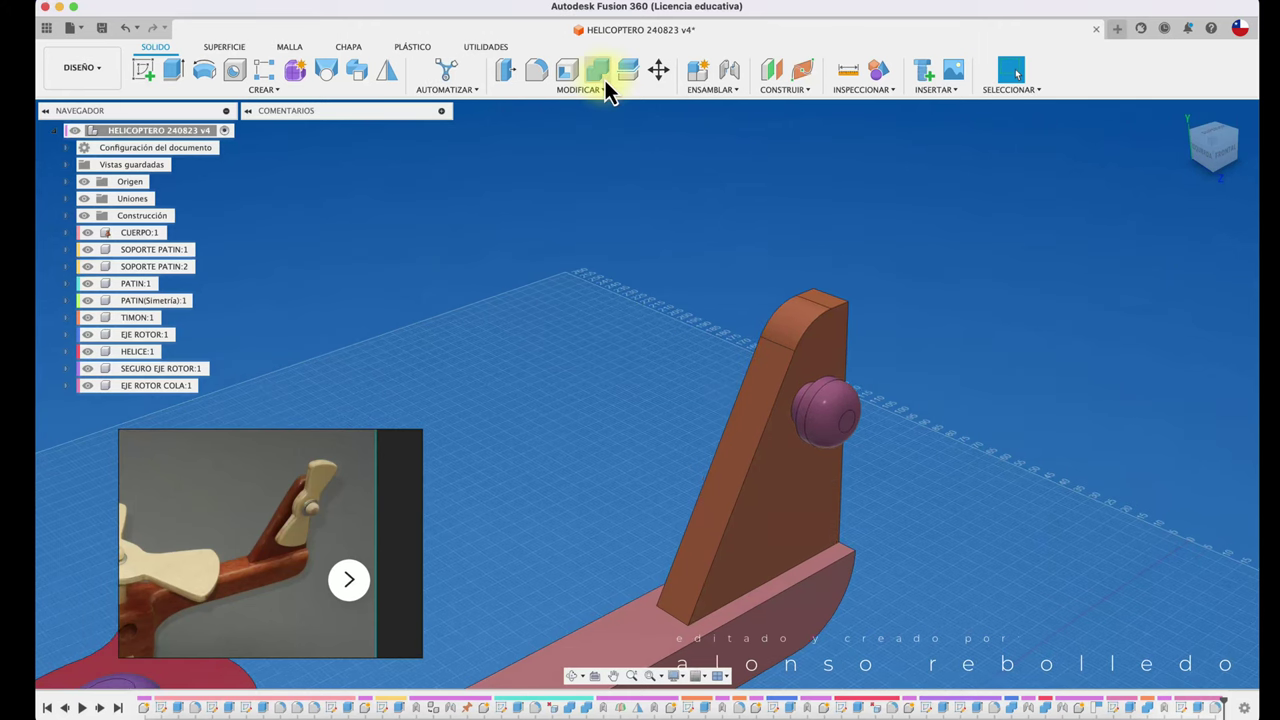
- Add a new component to the helicopter assembly and name it HELICE TRASERA
{"action": "left_click", "coordinate": [711, 94]}
{"action": "left_click", "coordinate": [716, 108]}
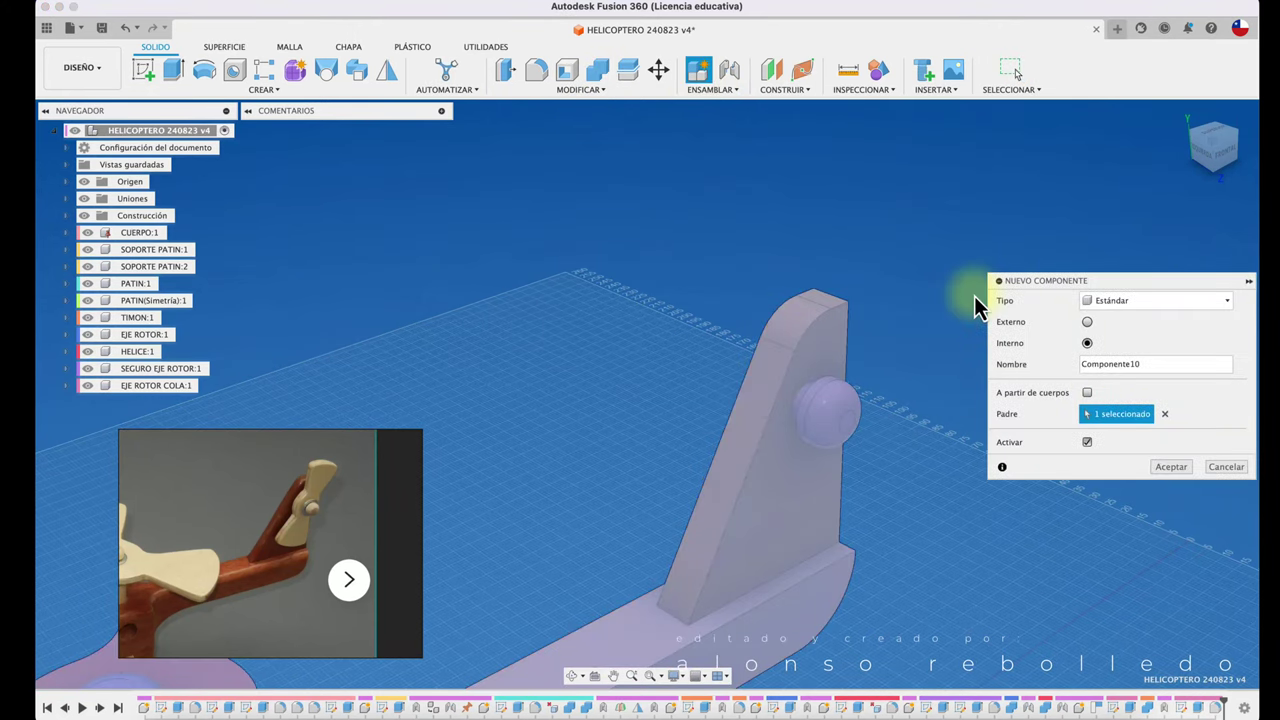
{"action": "left_click_drag", "start_coordinate": [1144, 366], "coordinate": [974, 362]}
{"action": "type", "text": "HEN"}
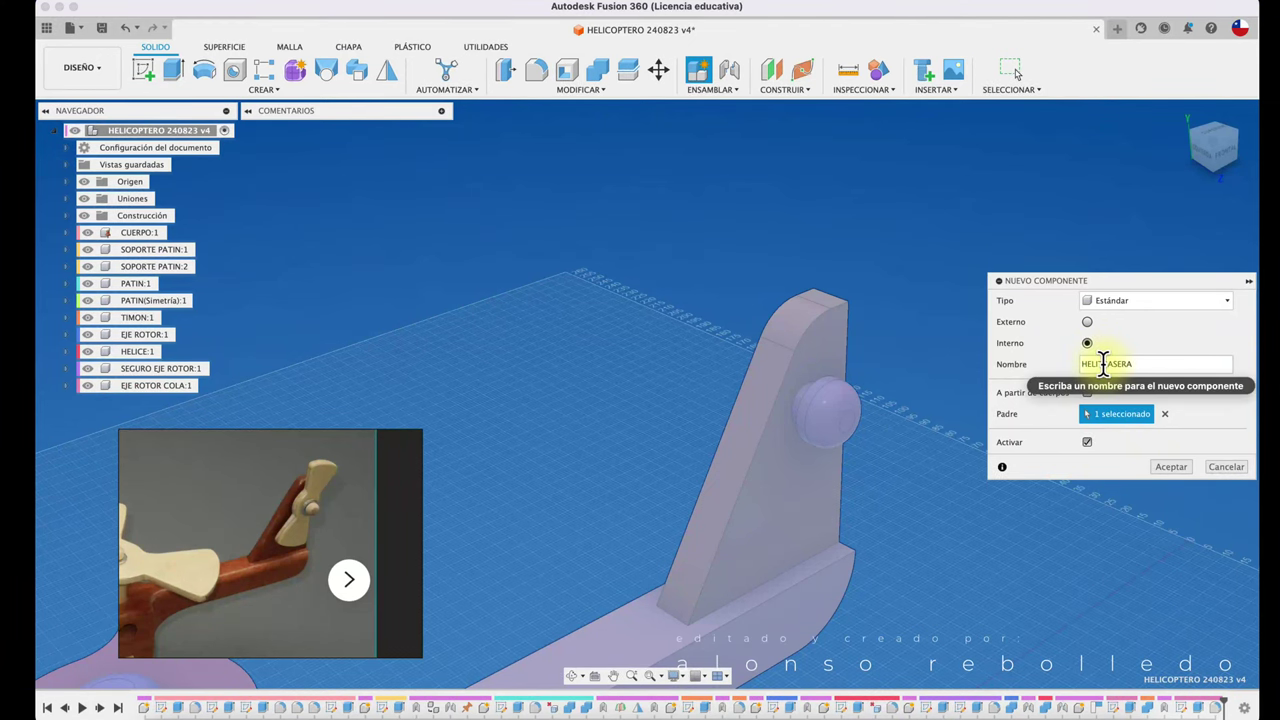
{"action": "left_click", "coordinate": [1172, 467]}
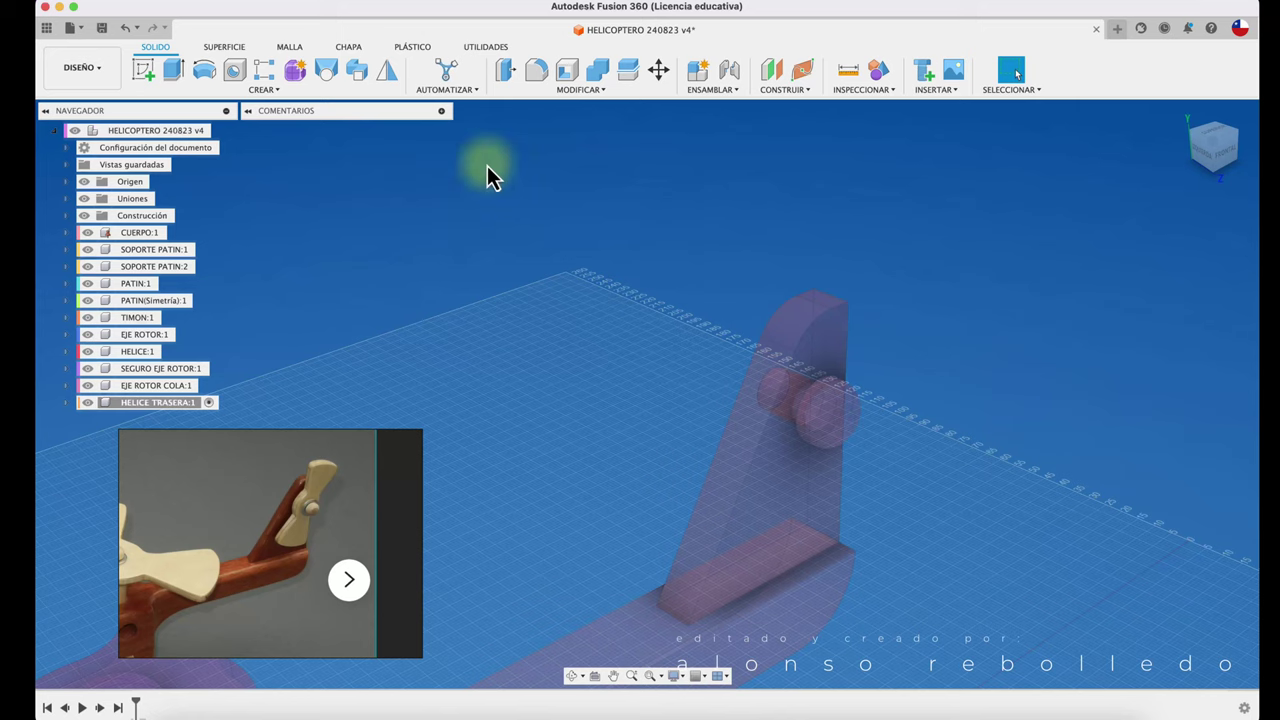
- Start a new sketch on the tail fin face and view it straight on
{"action": "left_click", "coordinate": [150, 68]}
{"action": "left_click", "coordinate": [835, 380]}
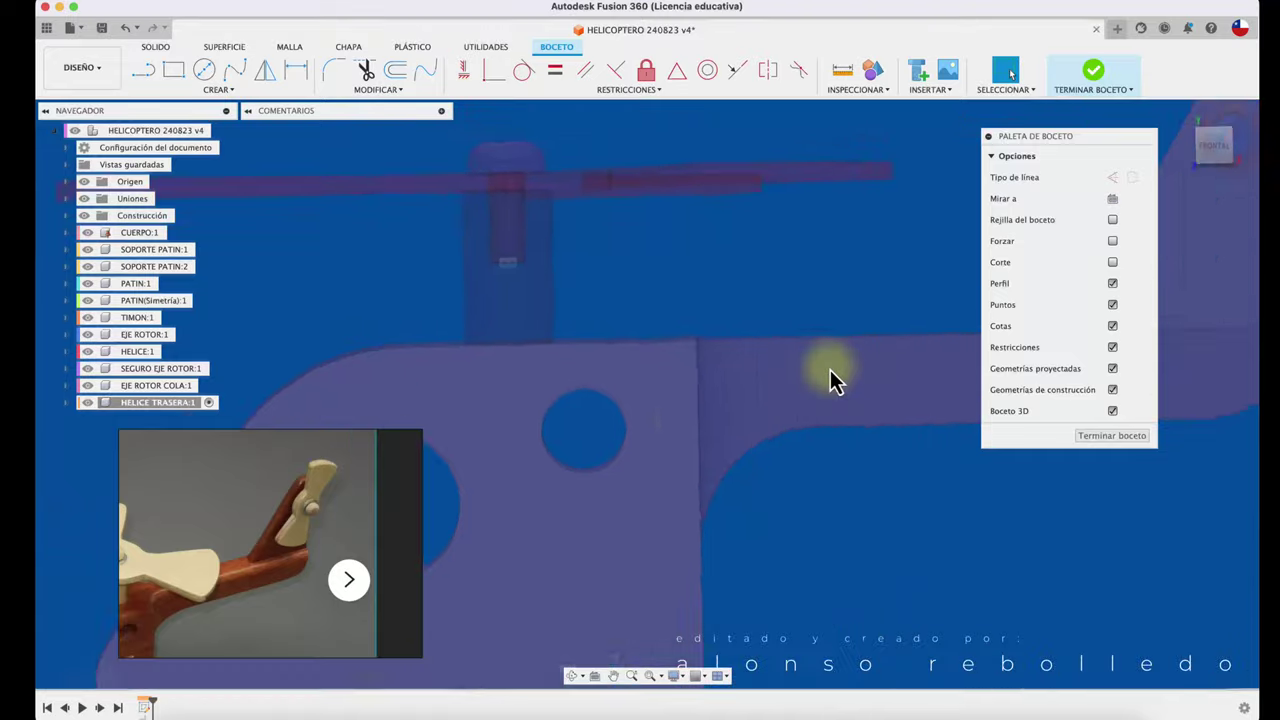
{"action": "scroll", "coordinate": [866, 346], "scroll_direction": "up", "scroll_amount": 5}
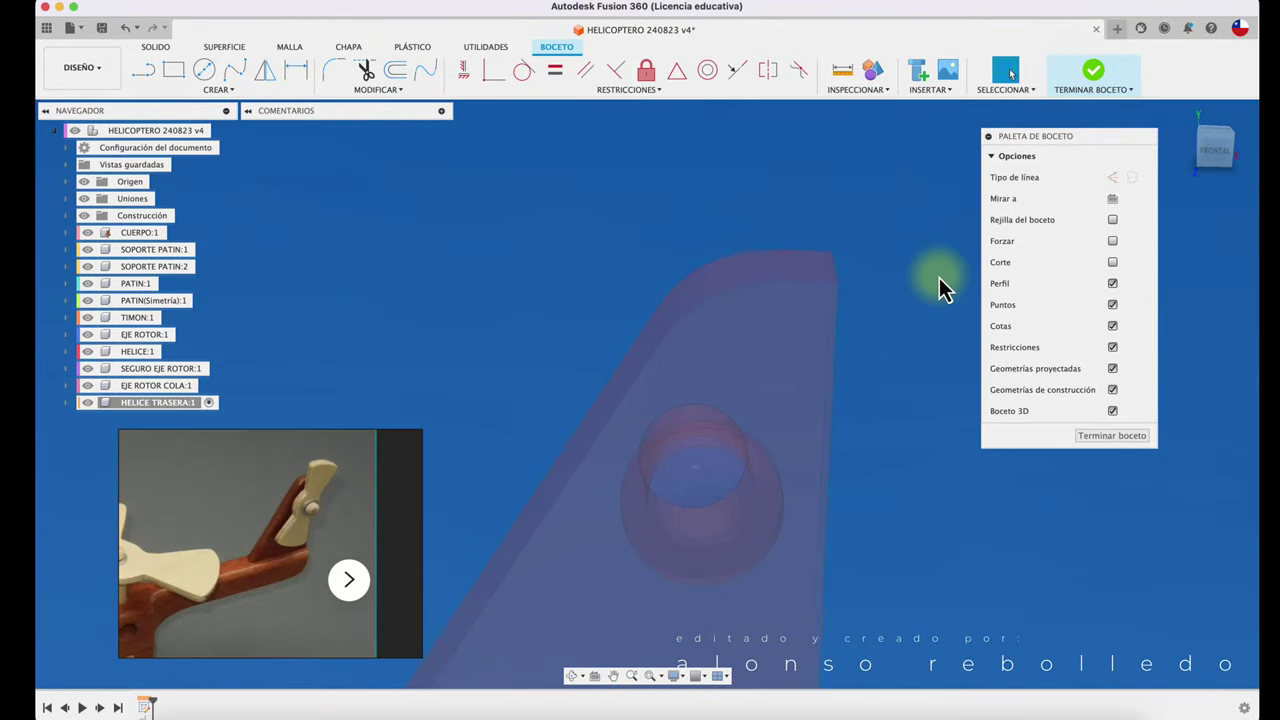
{"action": "left_click", "coordinate": [1214, 151]}
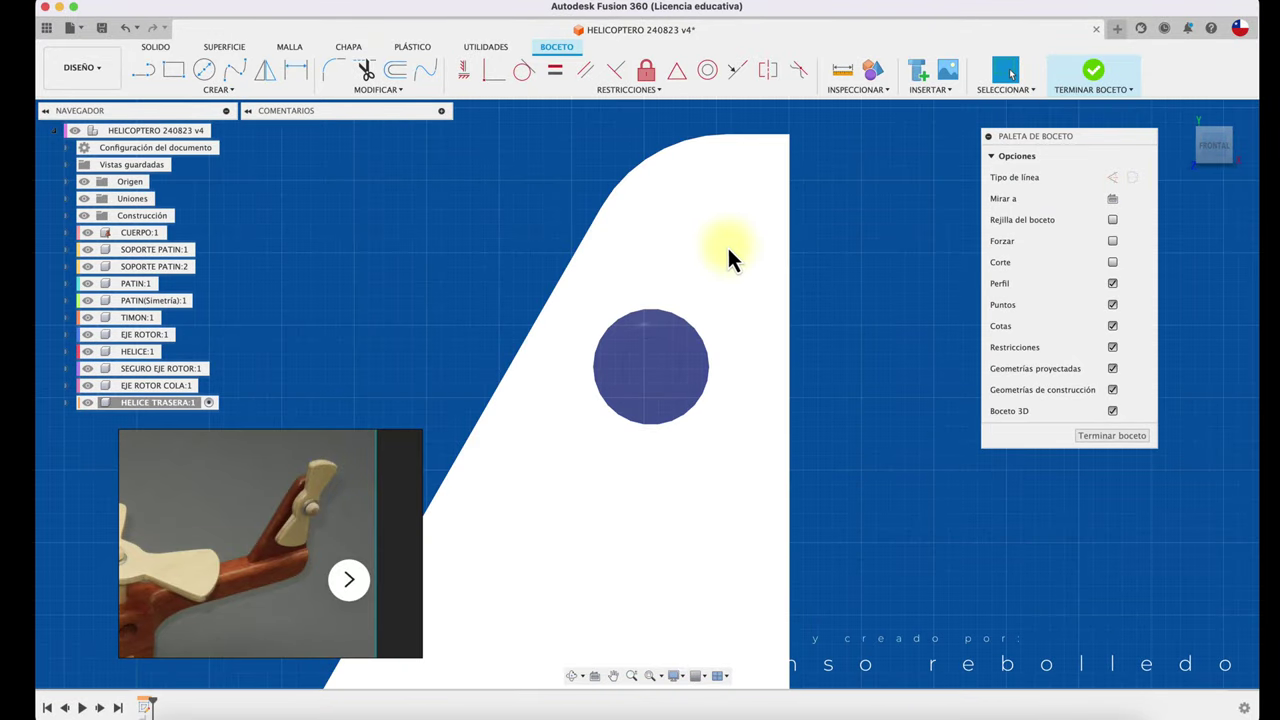
- Project the tail axle's 8 mm circular edge into the sketch, then return to the front view
{"action": "key", "text": "p"}
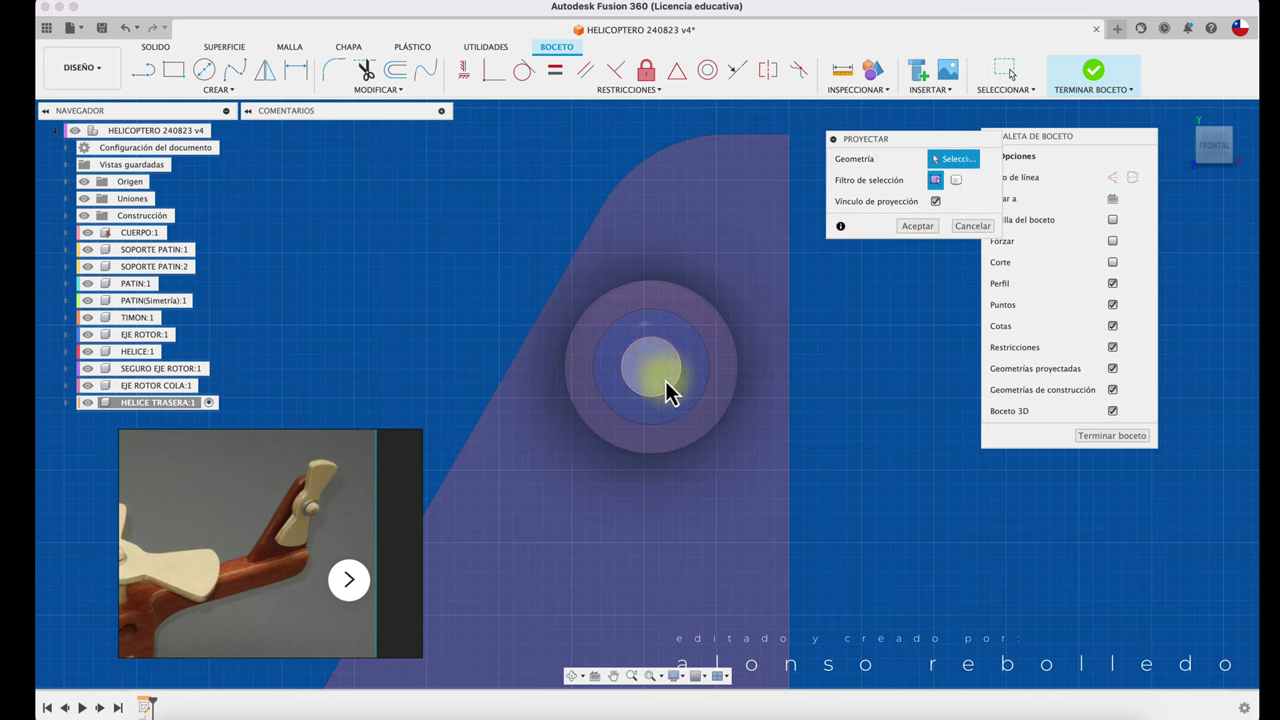
{"action": "middle_click_drag", "start_coordinate": [733, 489], "coordinate": [580, 380], "text": "shift"}
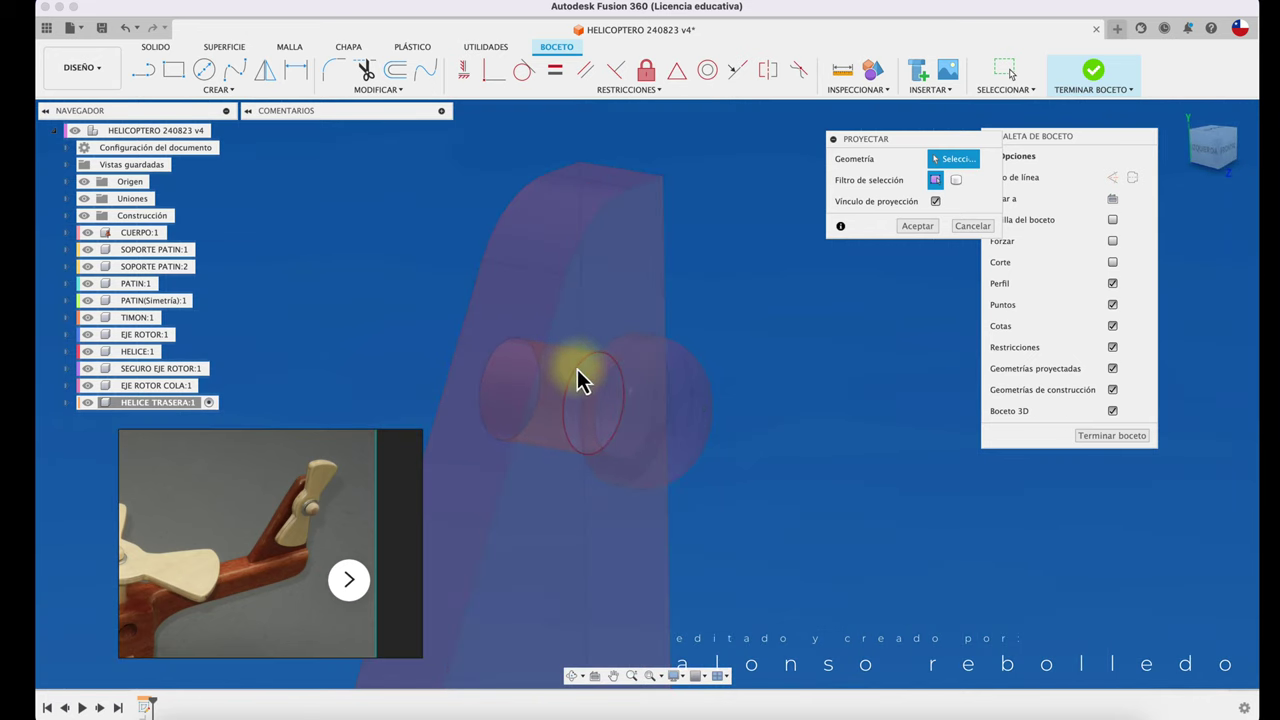
{"action": "left_click", "coordinate": [580, 380]}
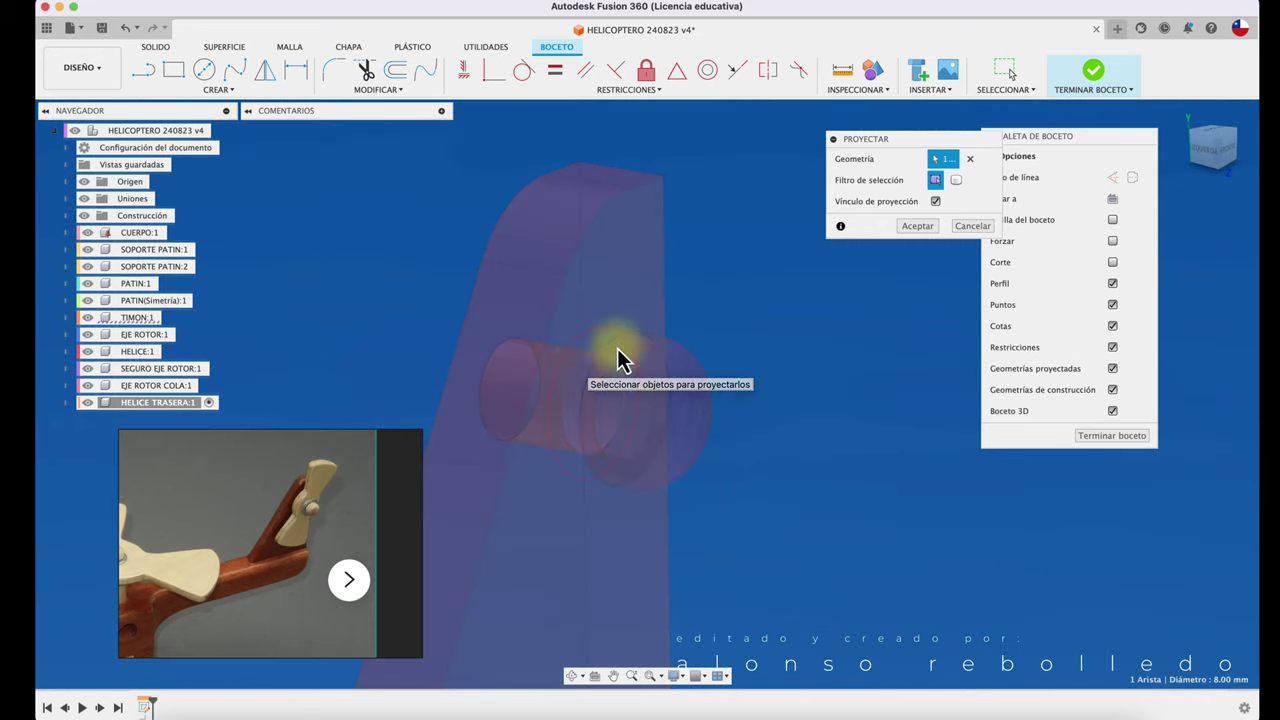
{"action": "left_click", "coordinate": [920, 228]}
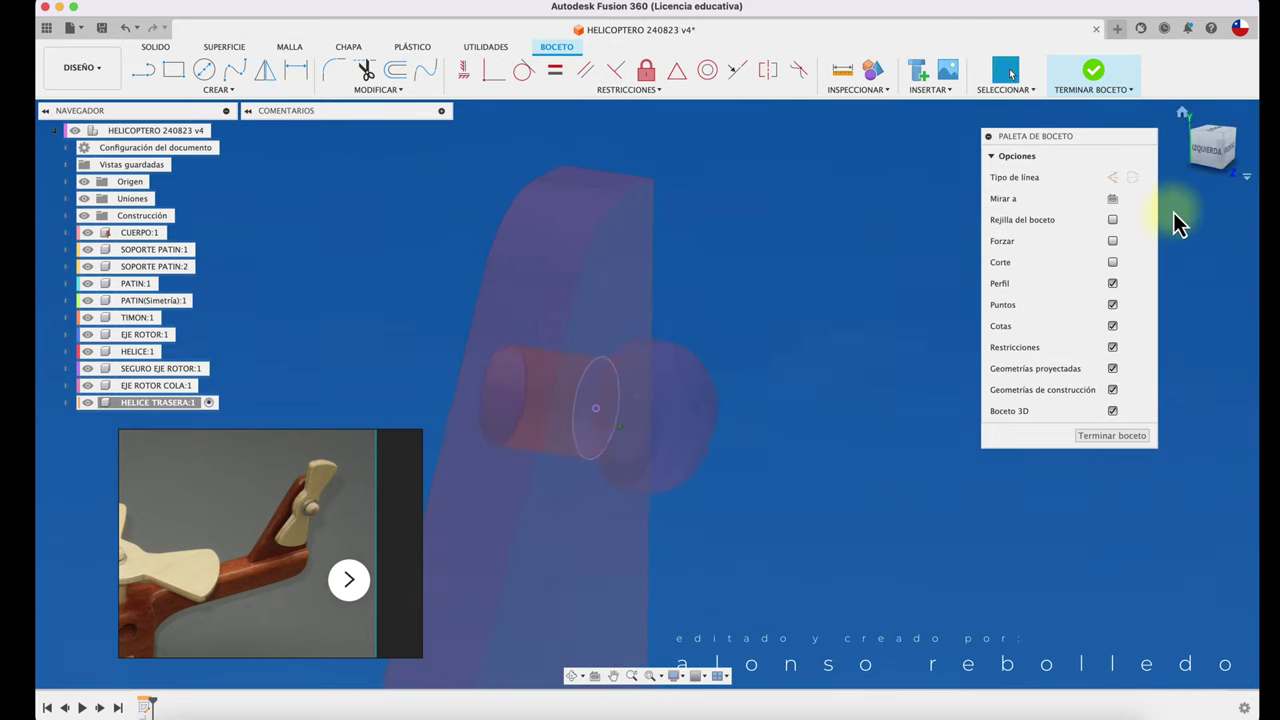
{"action": "middle_click_drag", "start_coordinate": [1094, 223], "coordinate": [1243, 171], "text": "shift"}
{"action": "left_click_drag", "start_coordinate": [1233, 157], "coordinate": [1209, 140]}
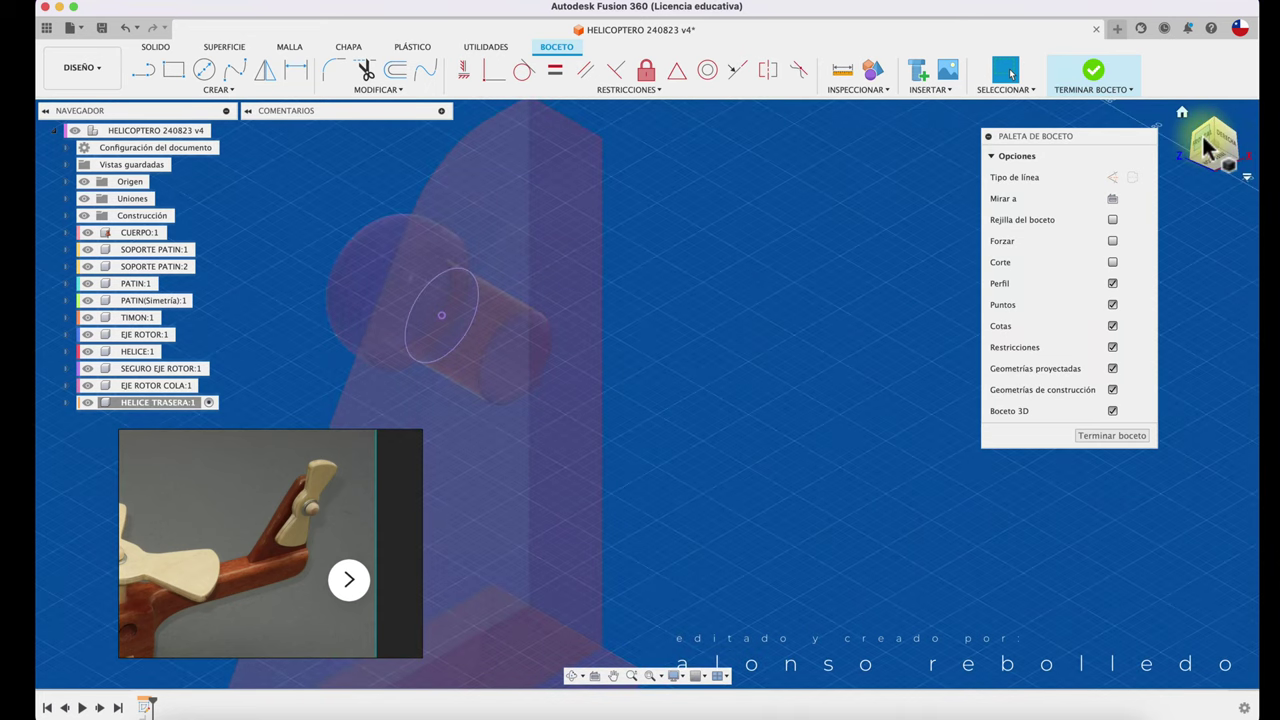
{"action": "left_click", "coordinate": [1207, 147]}
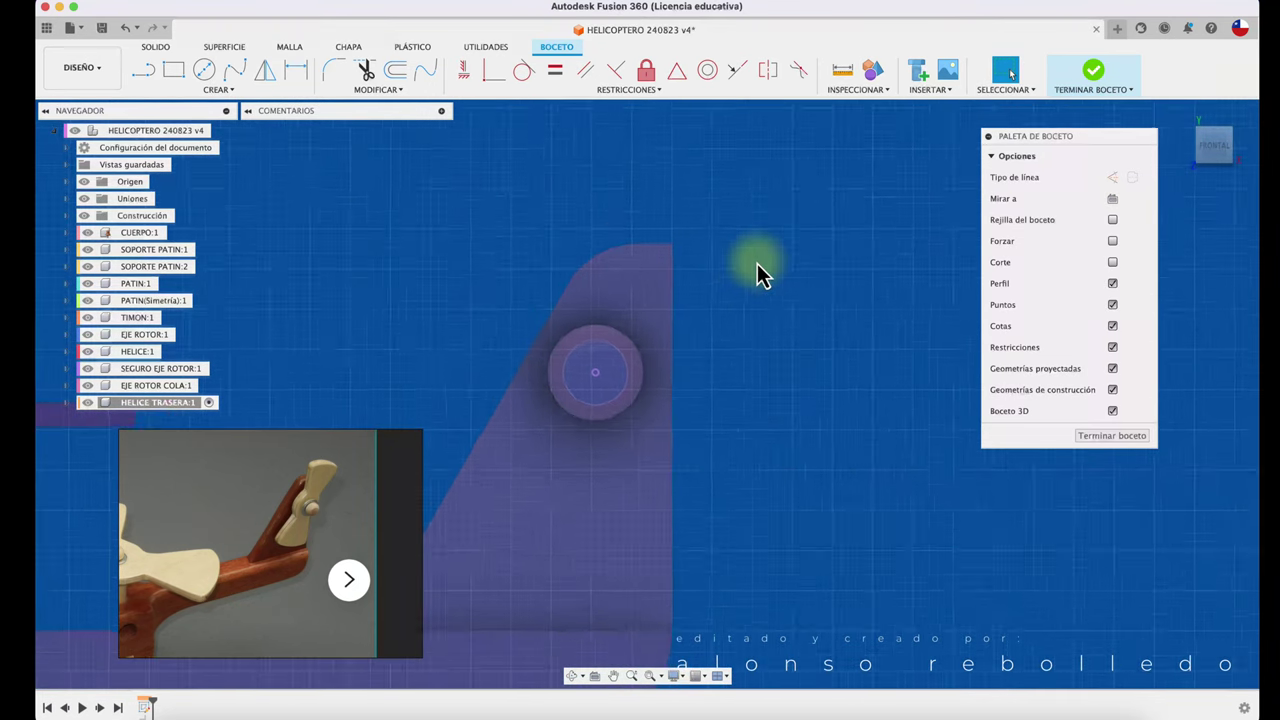
- Draw a horizontal centre-point slot, 11 mm wide, centred on the projected axle circle
{"action": "left_click", "coordinate": [228, 92]}
{"action": "mouse_move", "coordinate": [175, 194]}
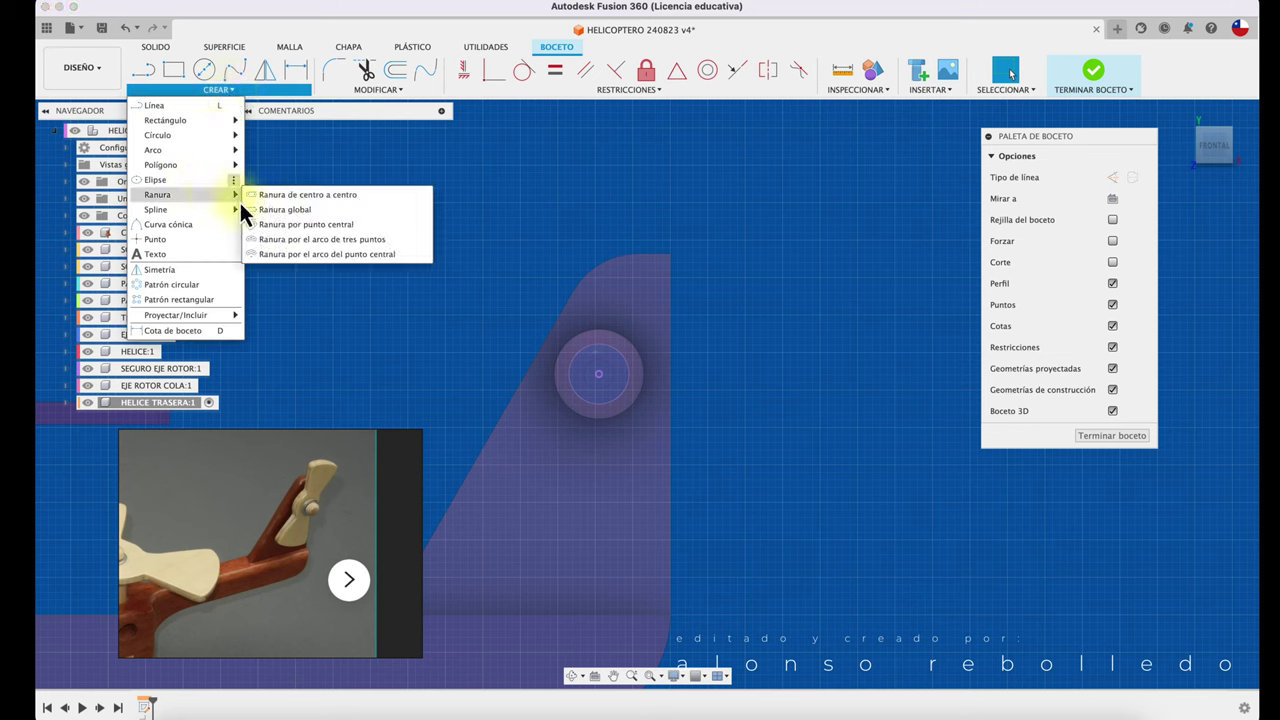
{"action": "left_click", "coordinate": [270, 225]}
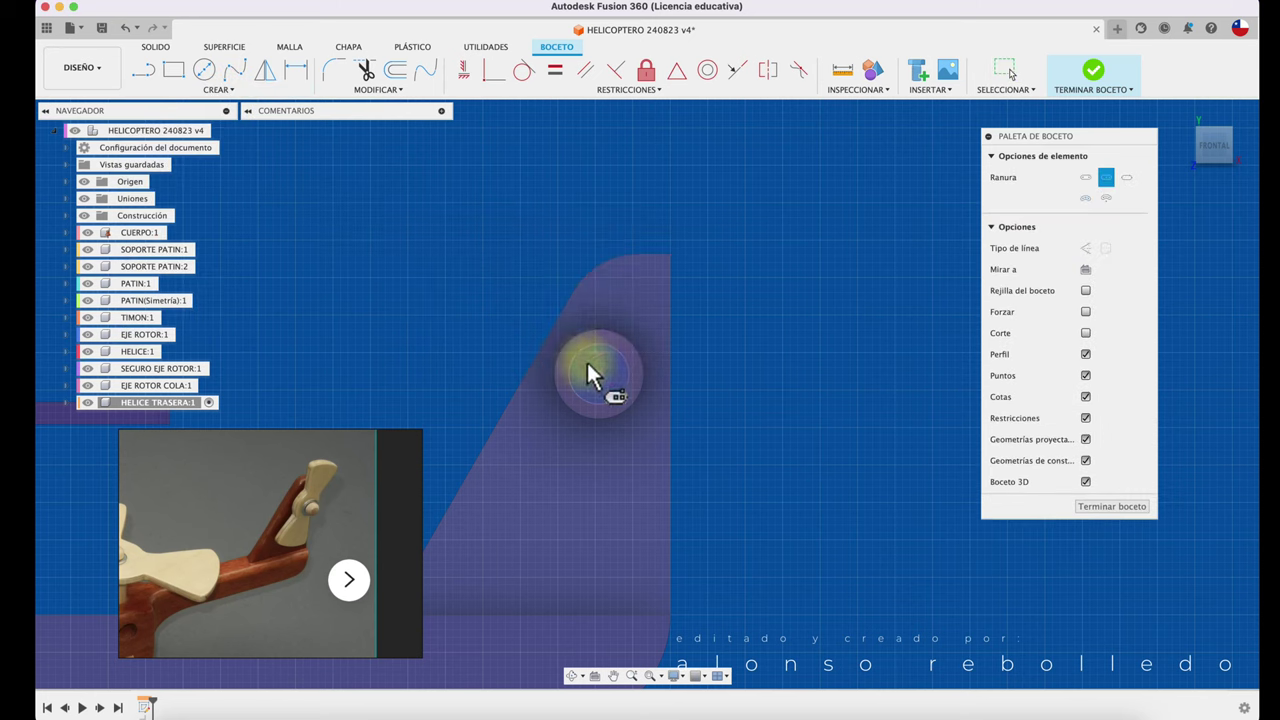
{"action": "left_click", "coordinate": [598, 374]}
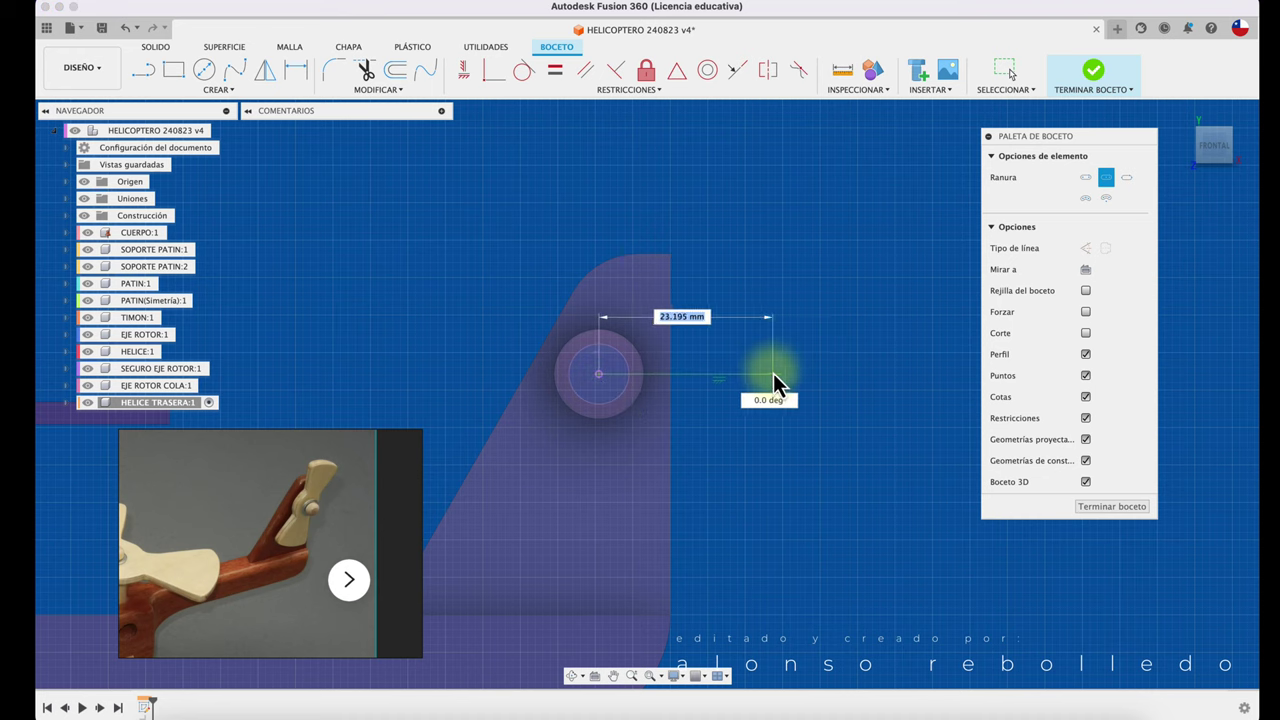
{"action": "left_click", "coordinate": [773, 373]}
{"action": "type", "text": "11"}
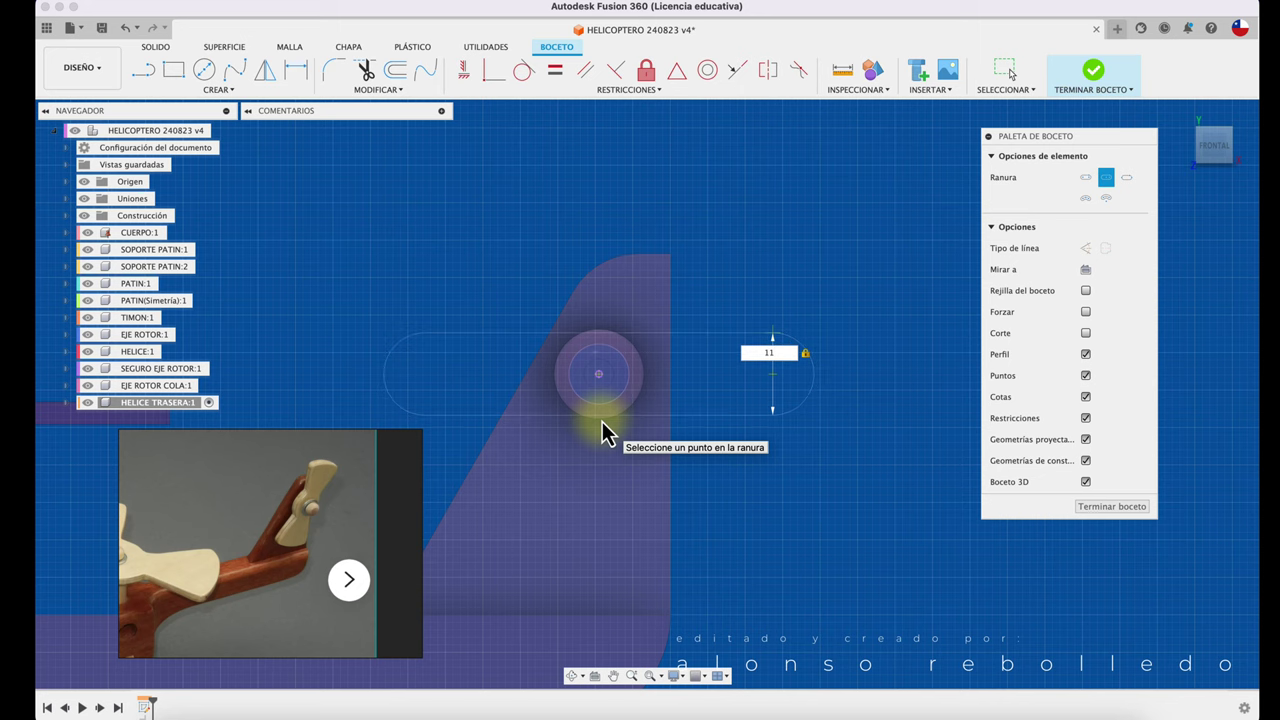
{"action": "left_click", "coordinate": [604, 432]}
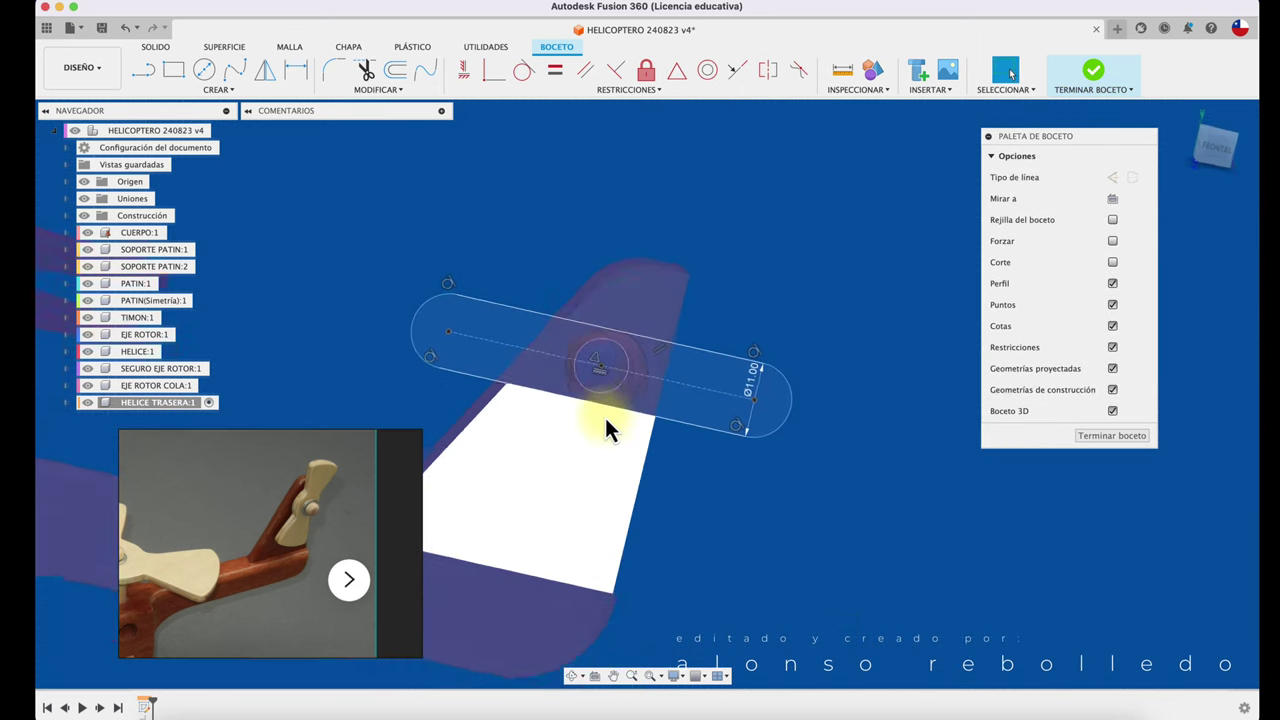
- Extrude the slot profiles 3 mm into a propeller blade with a centre hole and move it away from the fin
{"action": "key", "text": "e"}
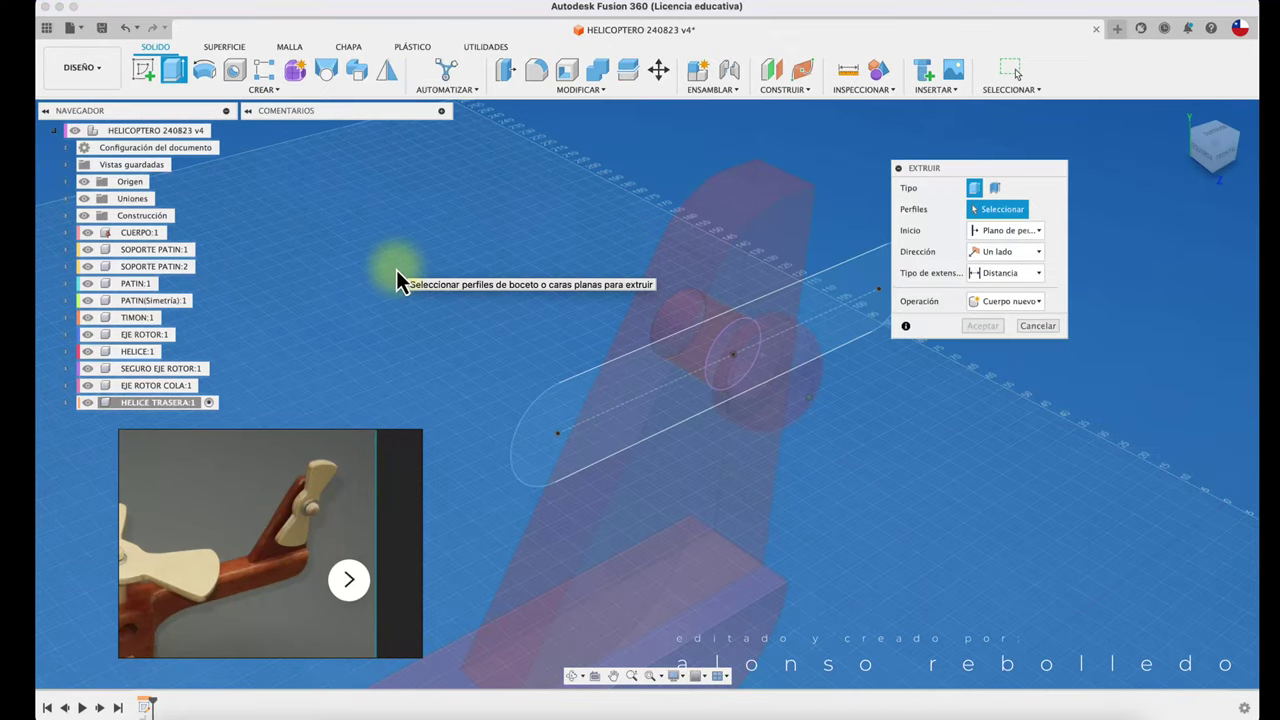
{"action": "left_click", "coordinate": [574, 415]}
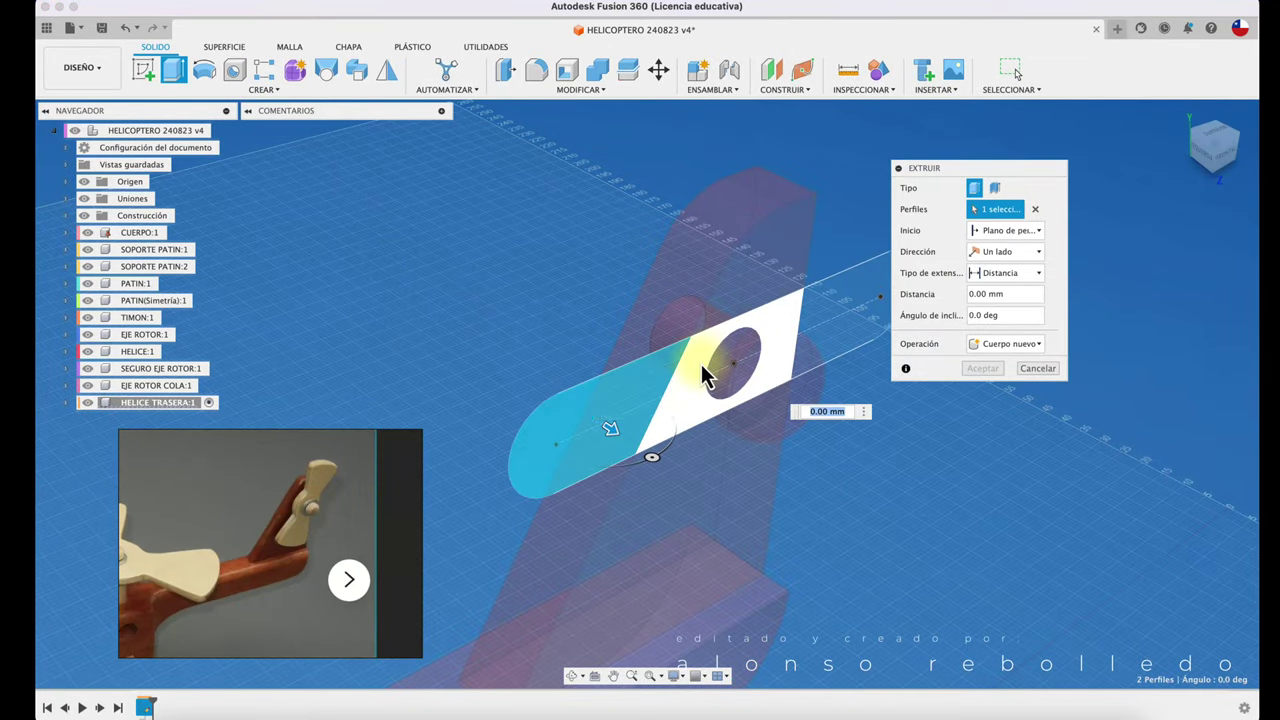
{"action": "left_click", "coordinate": [708, 370]}
{"action": "left_click", "coordinate": [820, 318]}
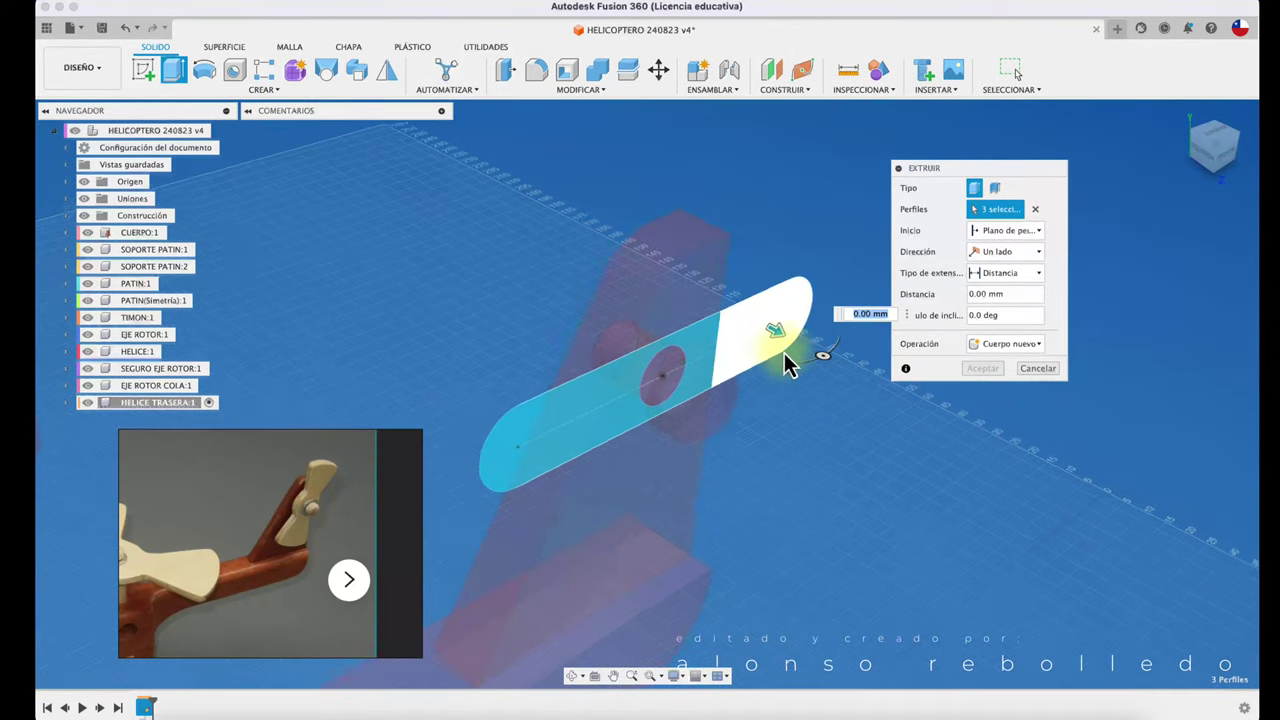
{"action": "middle_click_drag", "start_coordinate": [786, 360], "coordinate": [786, 362], "text": "shift"}
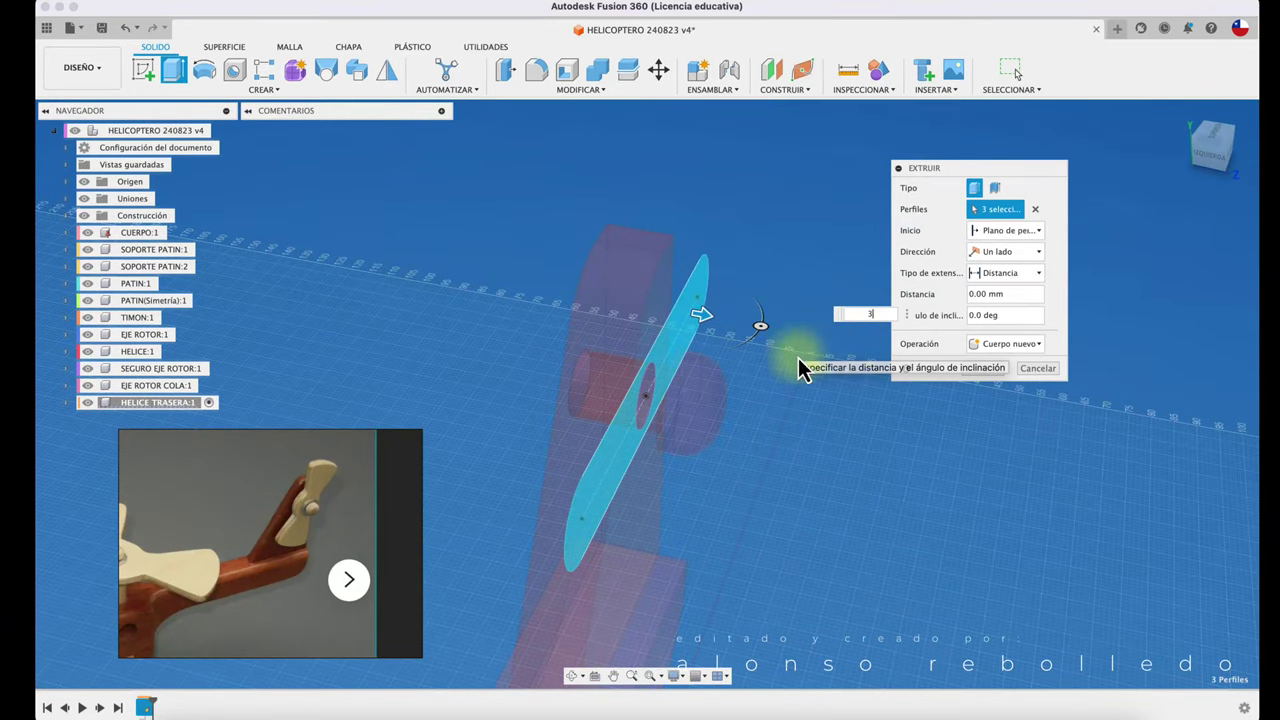
{"action": "left_click", "coordinate": [978, 369]}
{"action": "middle_click_drag", "start_coordinate": [389, 266], "coordinate": [391, 270], "text": "shift"}
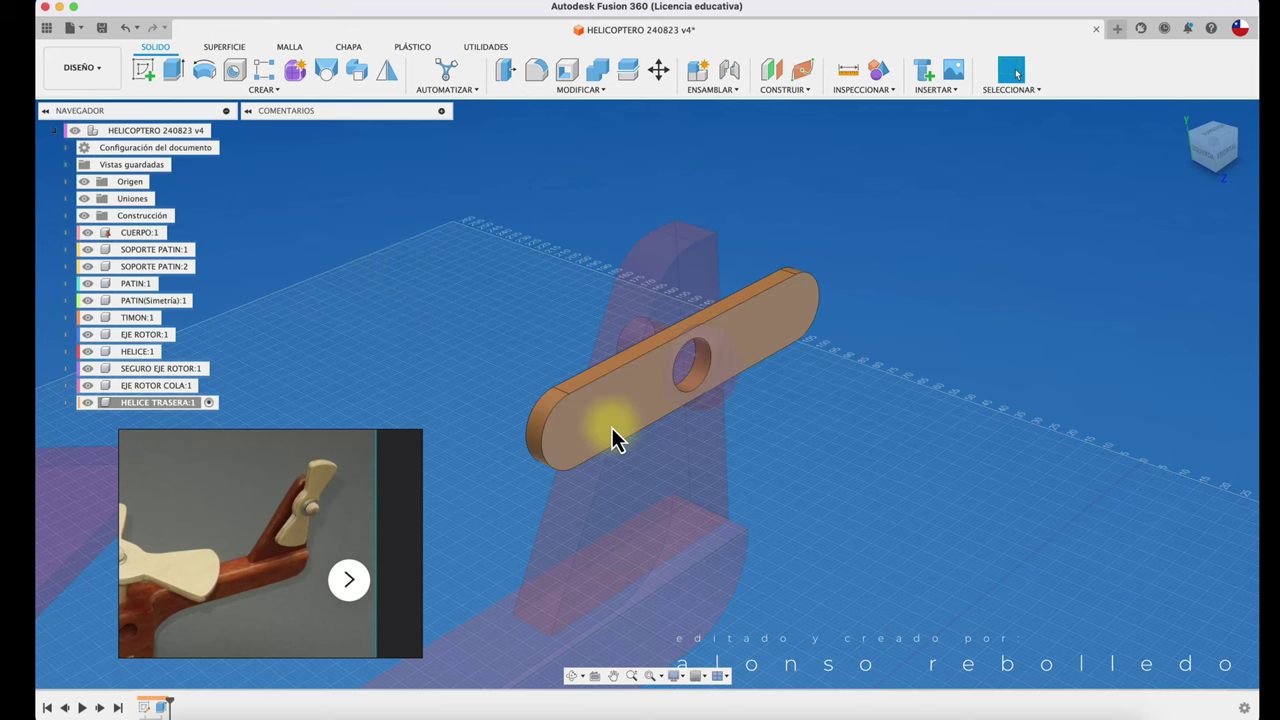
{"action": "left_click_drag", "start_coordinate": [614, 437], "coordinate": [891, 471]}
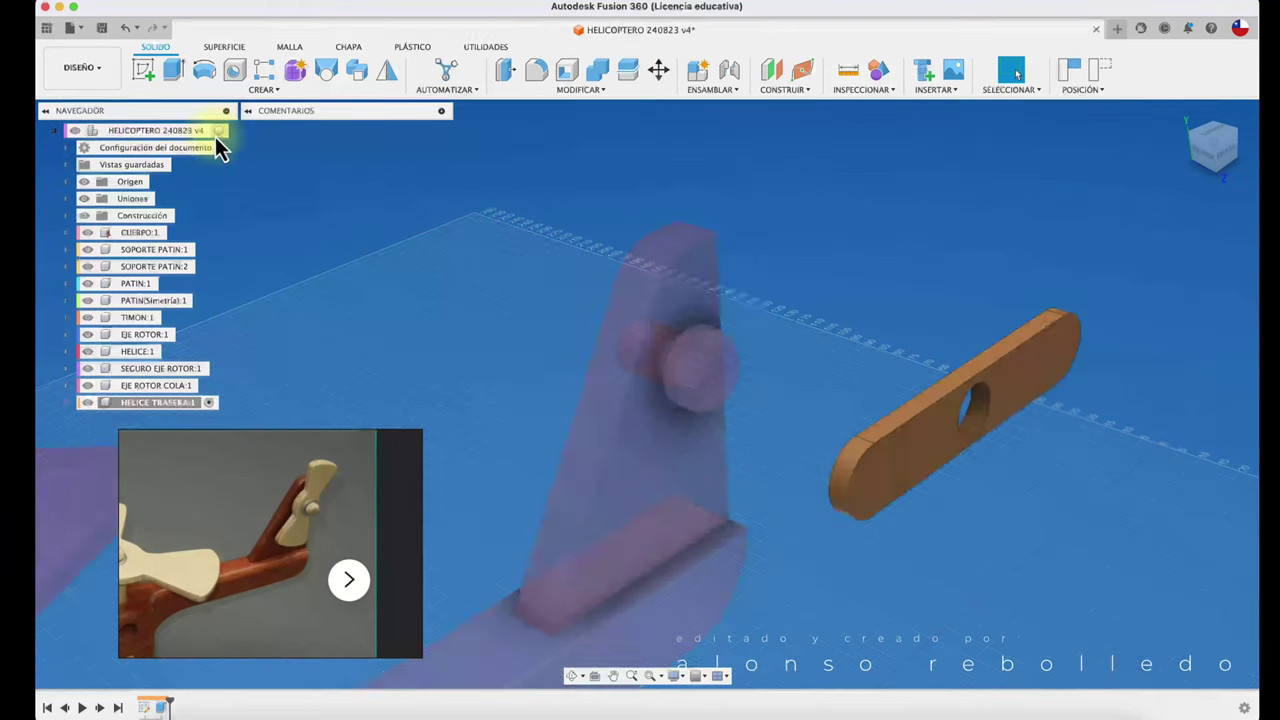
- From the root component, joint the HELICE TRASERA centre hole onto the TIMON axle and turn the propeller horizontal
{"action": "left_click", "coordinate": [224, 131]}
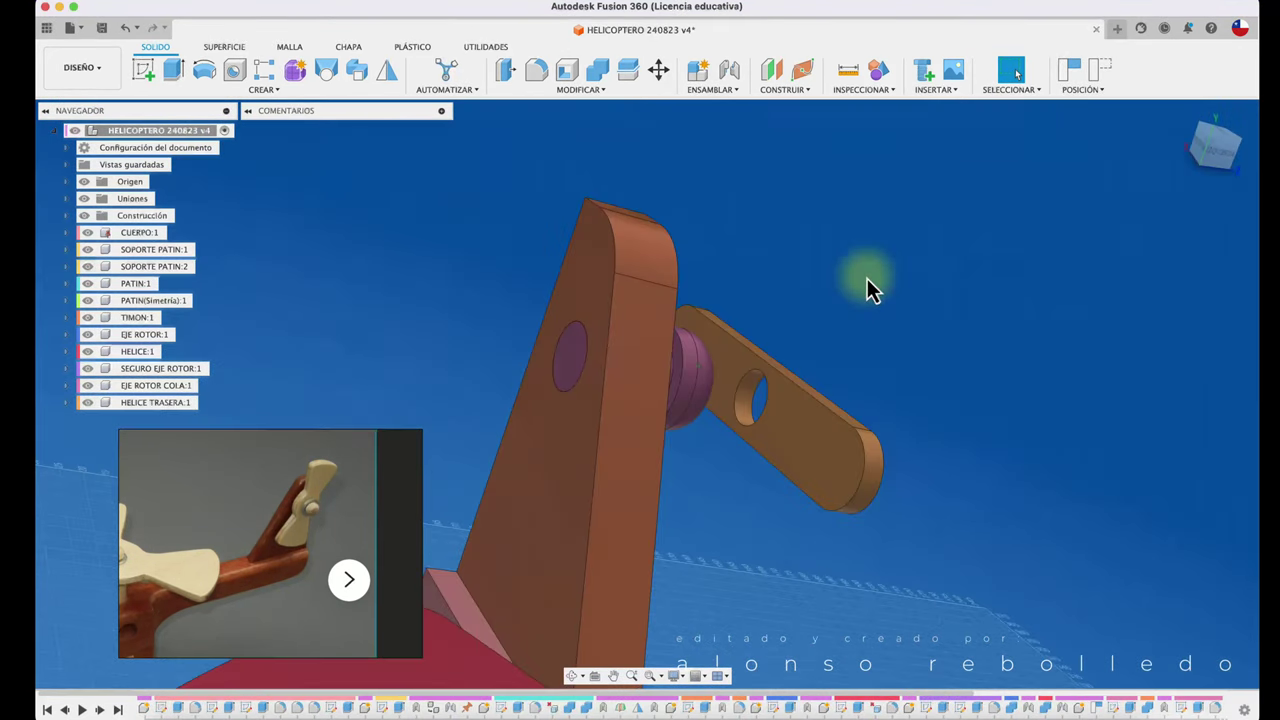
{"action": "key", "text": "j"}
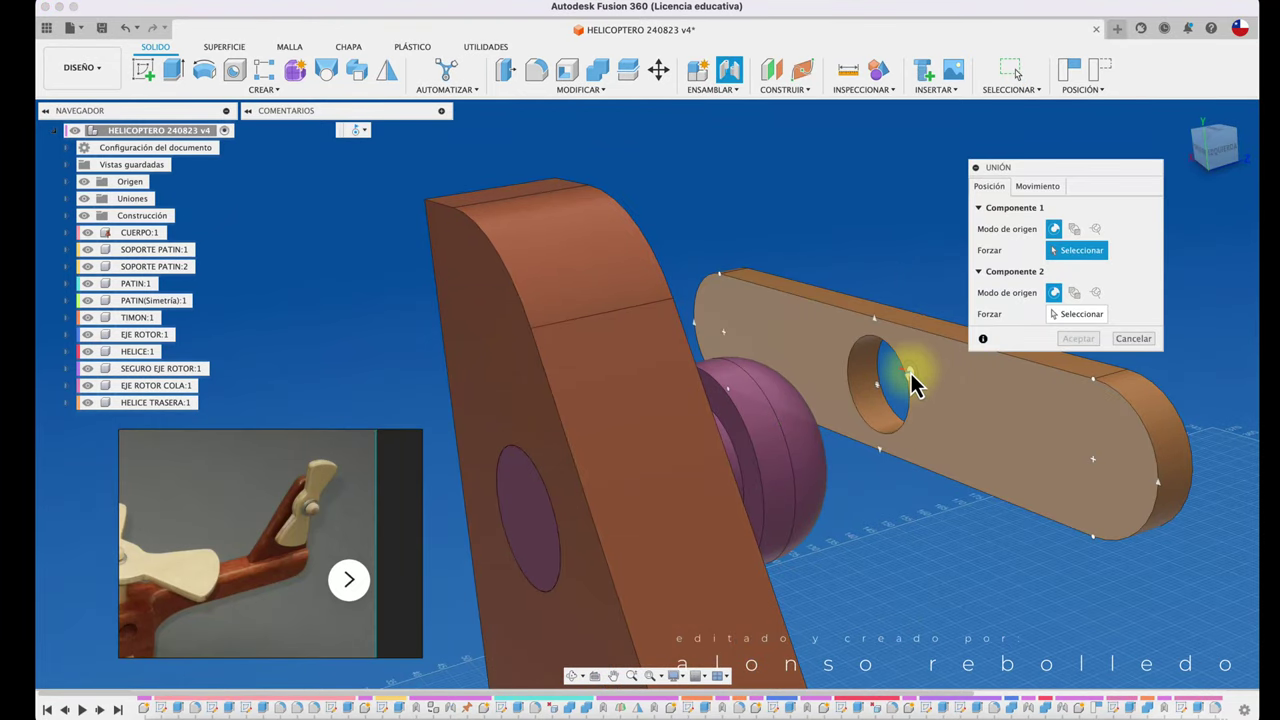
{"action": "left_click", "coordinate": [898, 373]}
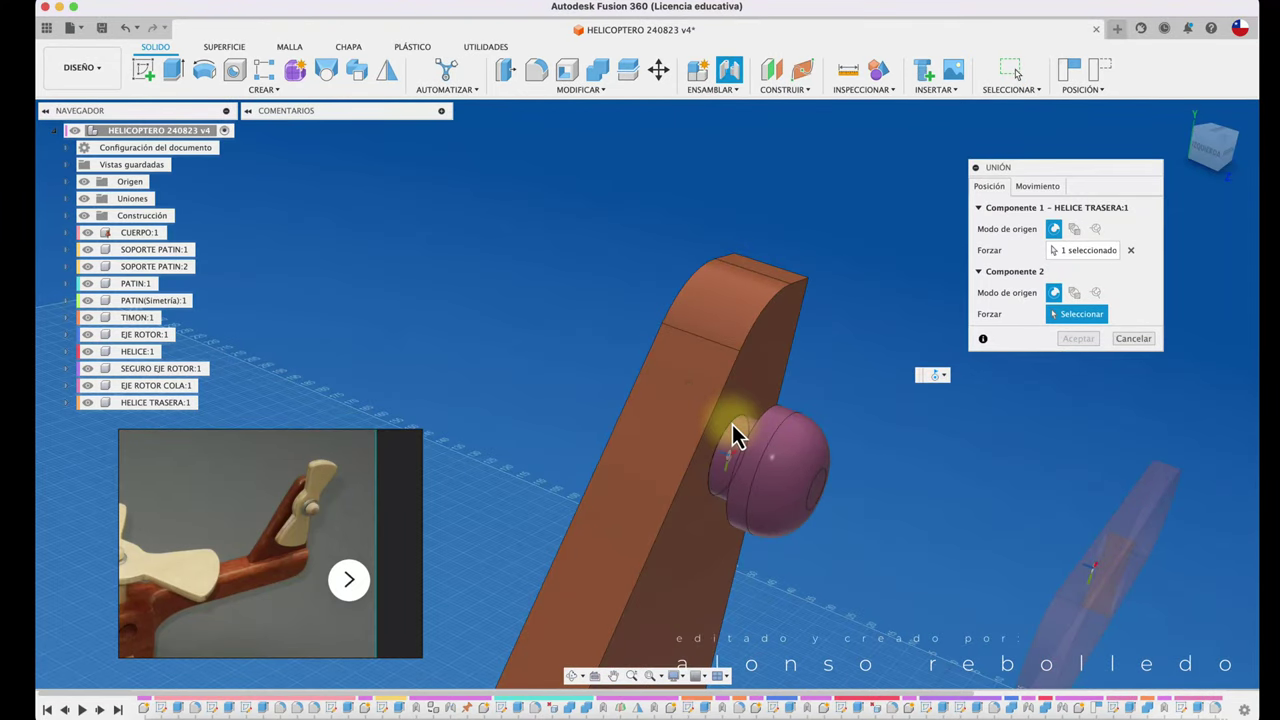
{"action": "left_click", "coordinate": [742, 442]}
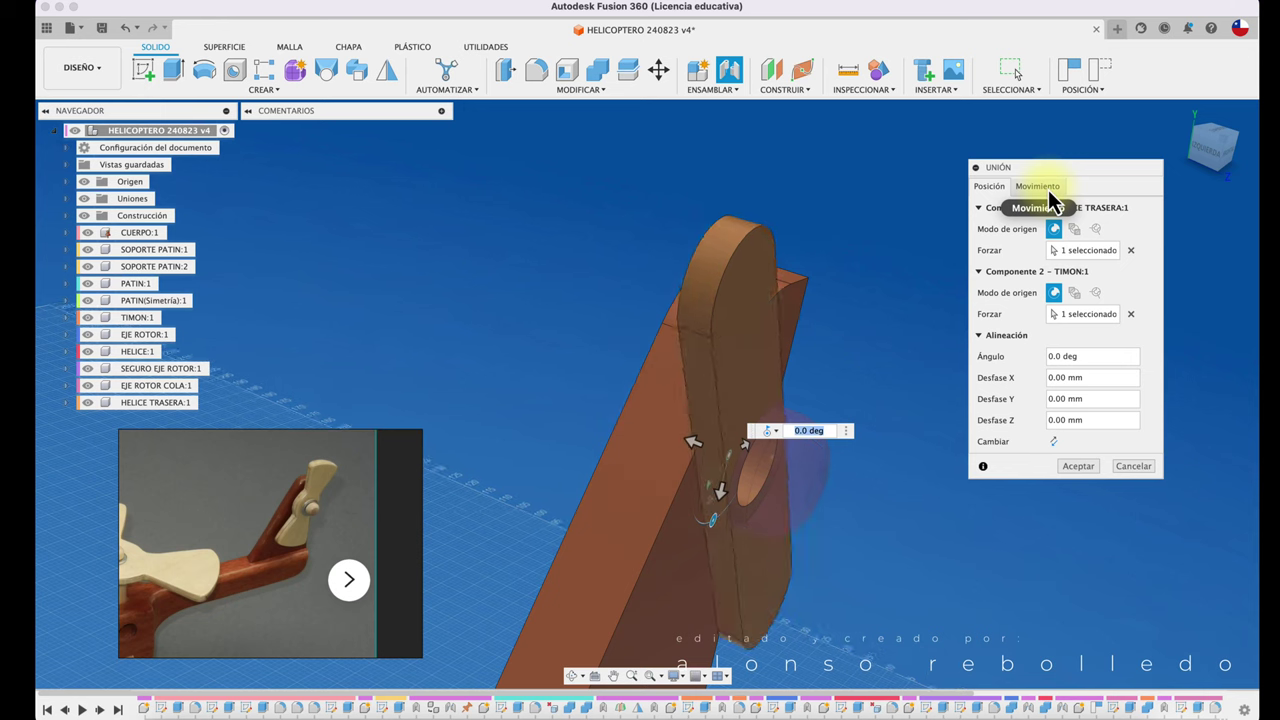
{"action": "left_click", "coordinate": [1080, 467]}
{"action": "mouse_move", "coordinate": [843, 368]}
{"action": "left_mouse_down"}
{"action": "mouse_move", "coordinate": [873, 355]}
{"action": "mouse_move", "coordinate": [825, 381]}
{"action": "left_mouse_up"}
- Zoom the model, snap to the top view and define it as the Front view
{"action": "scroll", "coordinate": [813, 372], "scroll_direction": "up", "scroll_amount": 2}
{"action": "scroll", "coordinate": [813, 368], "scroll_direction": "up", "scroll_amount": 2}
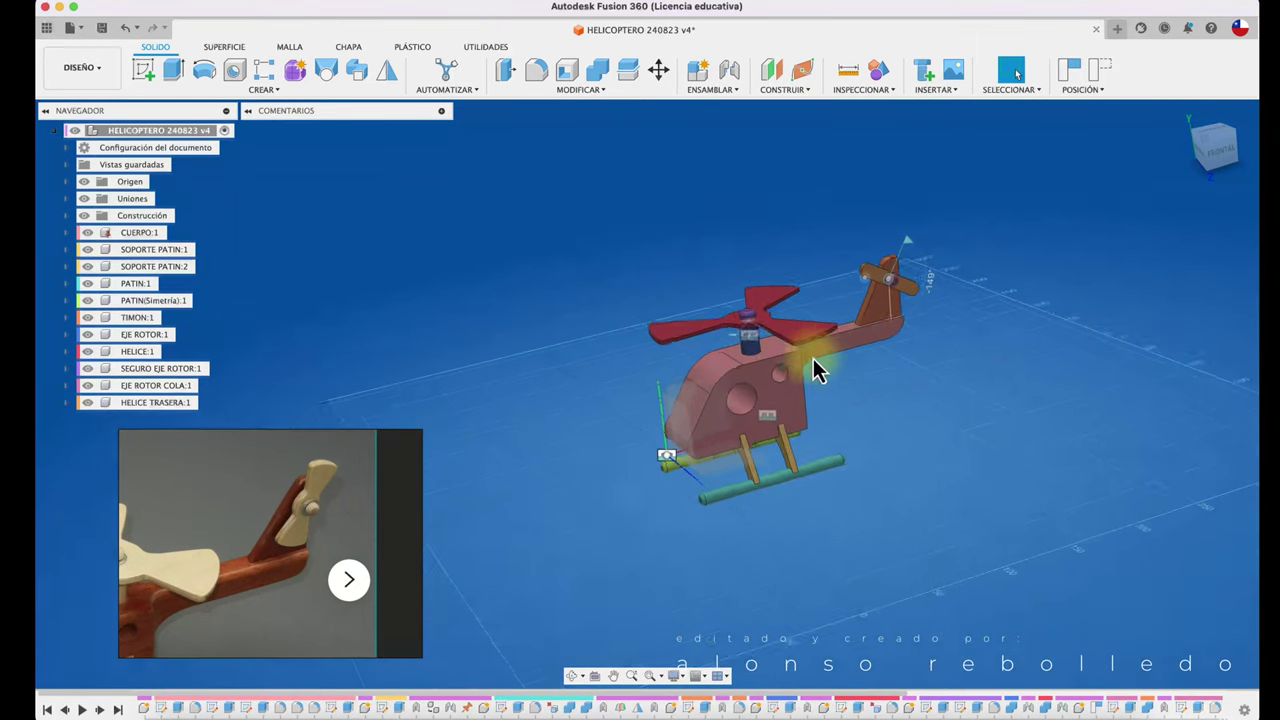
{"action": "scroll", "coordinate": [813, 365], "scroll_direction": "up", "scroll_amount": 2}
{"action": "scroll", "coordinate": [813, 362], "scroll_direction": "up", "scroll_amount": 2}
{"action": "scroll", "coordinate": [813, 368], "scroll_direction": "down", "scroll_amount": 1}
{"action": "scroll", "coordinate": [813, 368], "scroll_direction": "down", "scroll_amount": 1}
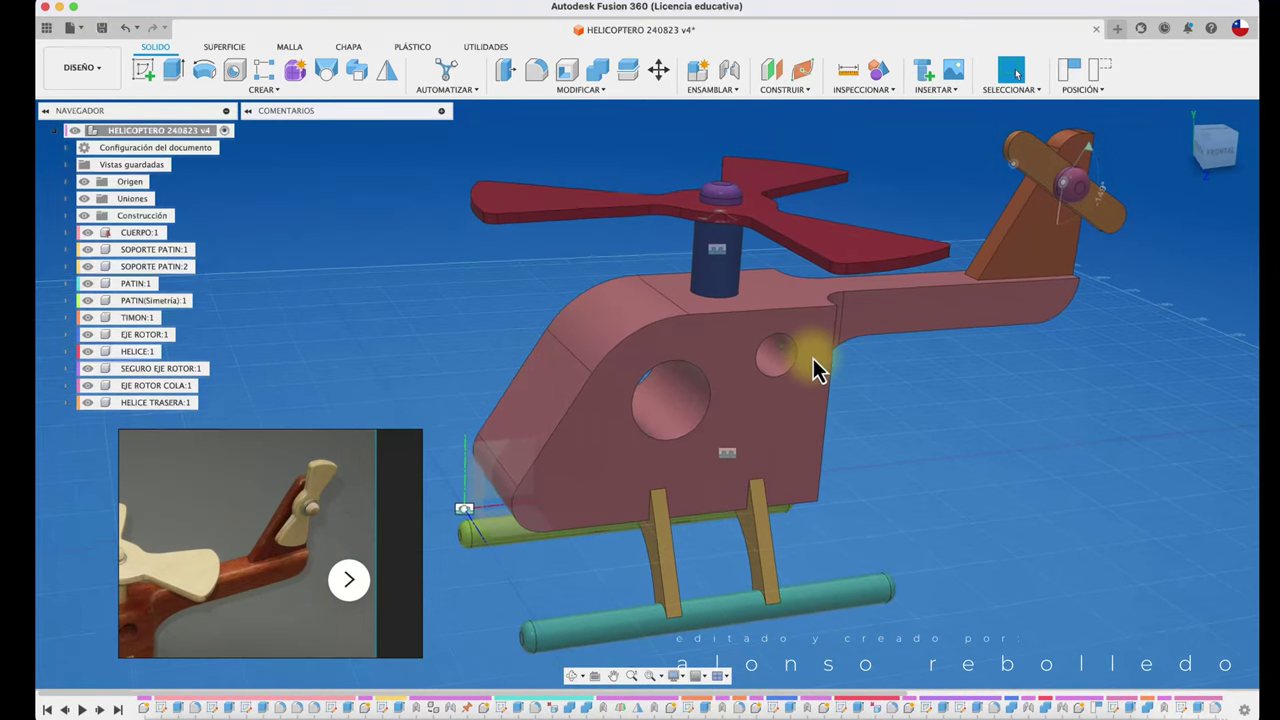
{"action": "scroll", "coordinate": [813, 368], "scroll_direction": "down", "scroll_amount": 1}
{"action": "left_click", "coordinate": [1207, 160]}
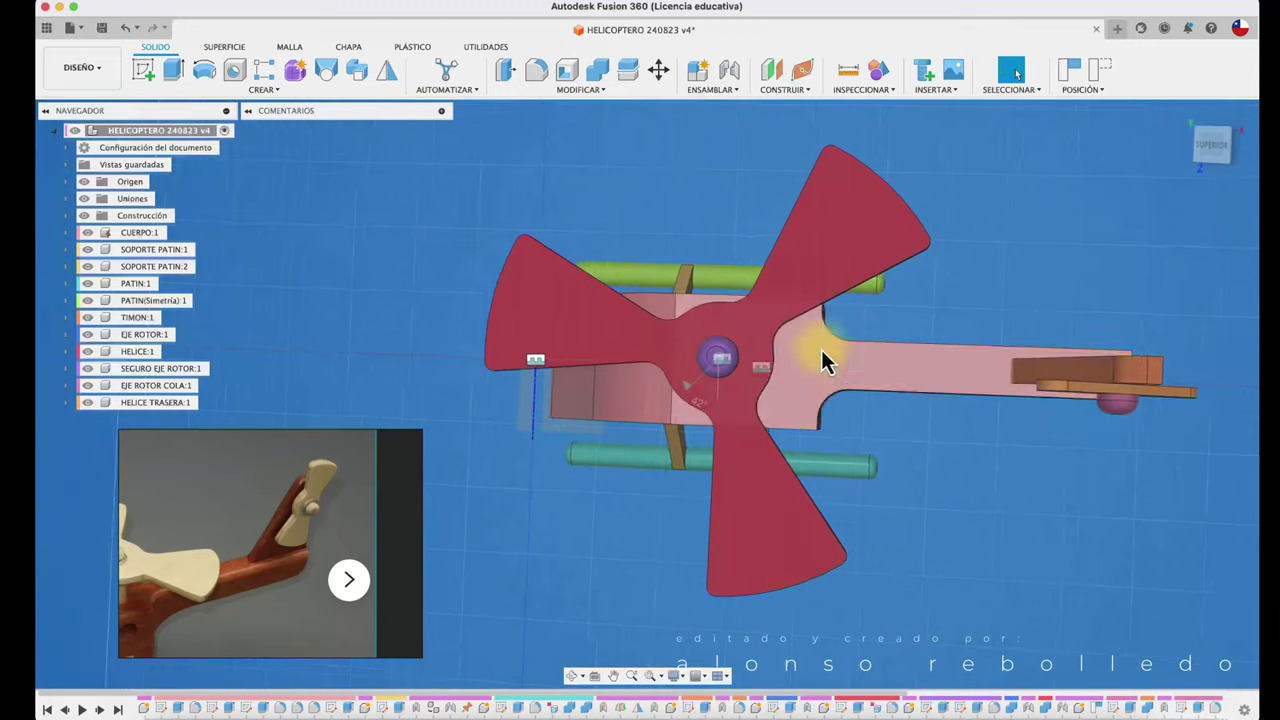
{"action": "left_click", "coordinate": [1218, 147]}
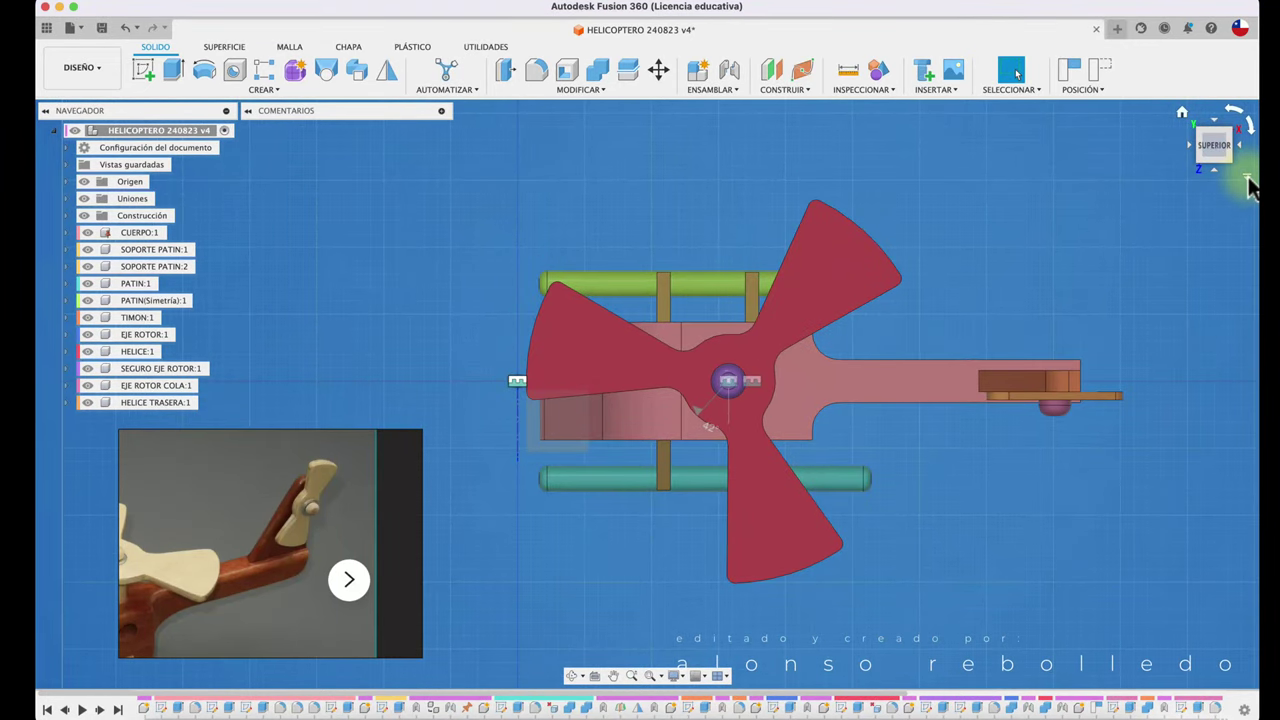
{"action": "left_click", "coordinate": [1248, 184]}
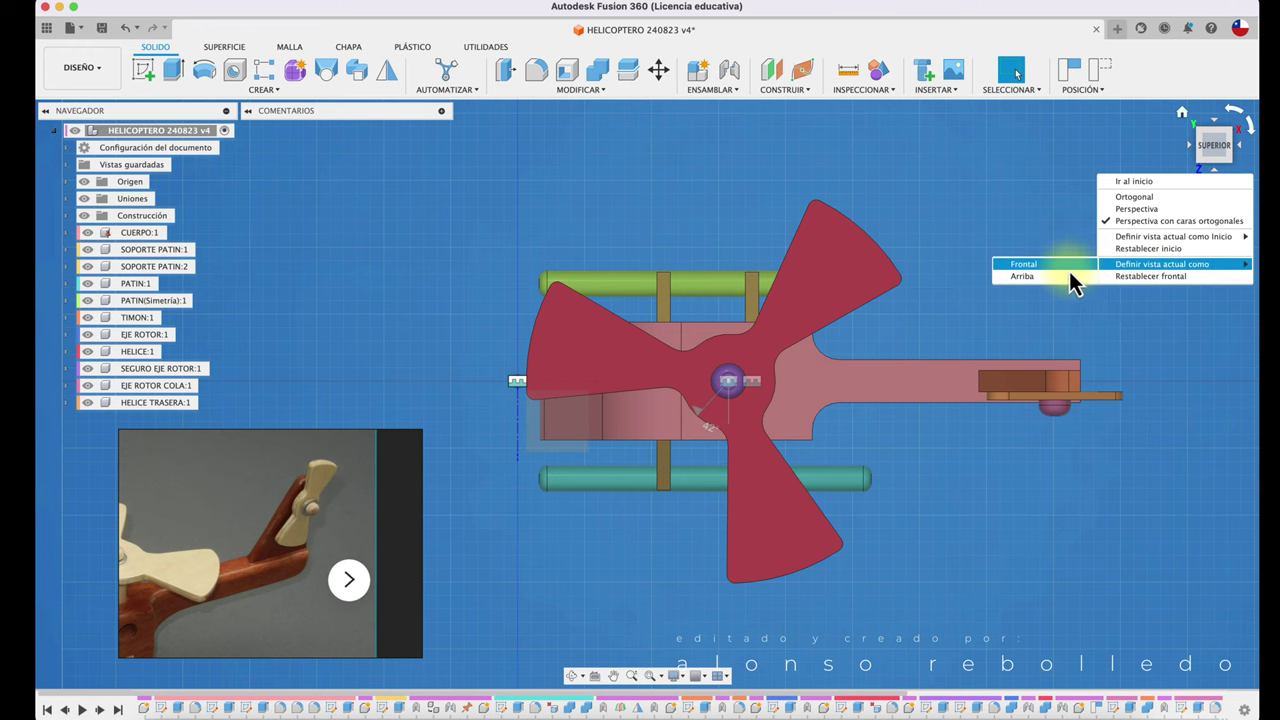
{"action": "left_click", "coordinate": [1062, 268]}
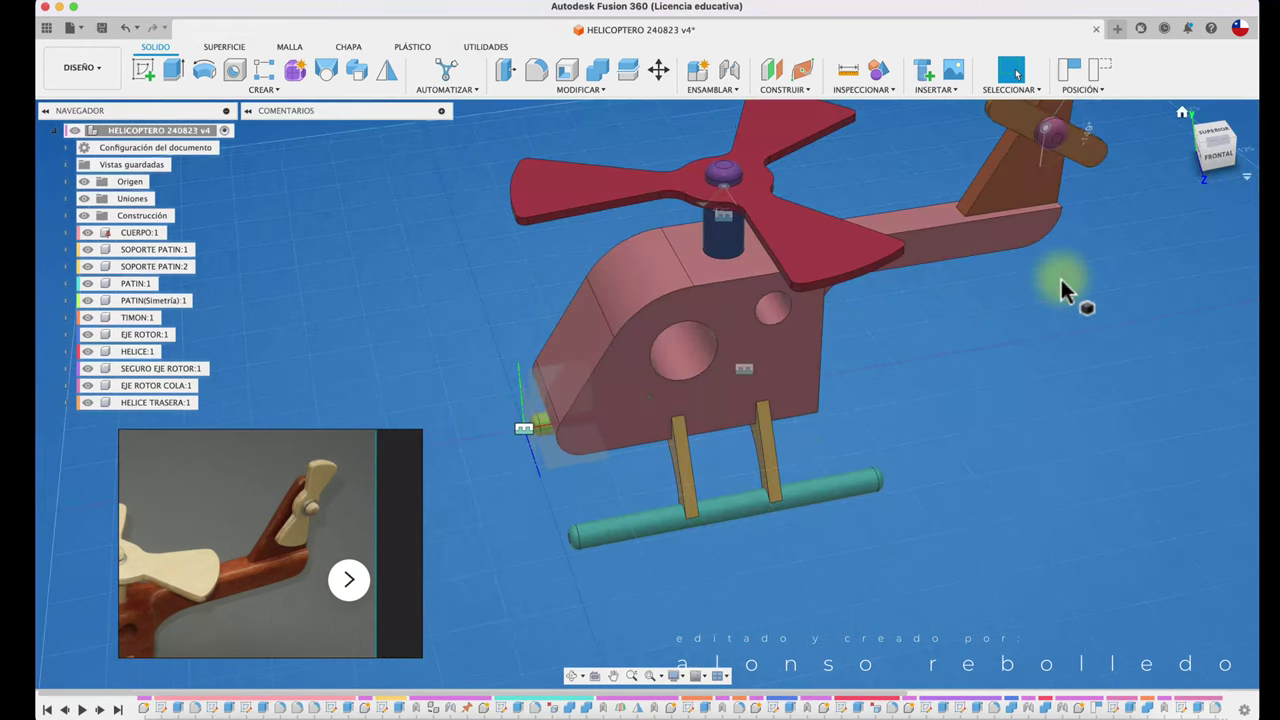
- Redefine the nose-on left side view as Front, then orbit to a three-quarter perspective
{"action": "left_click", "coordinate": [1221, 160]}
{"action": "left_click", "coordinate": [1222, 163]}
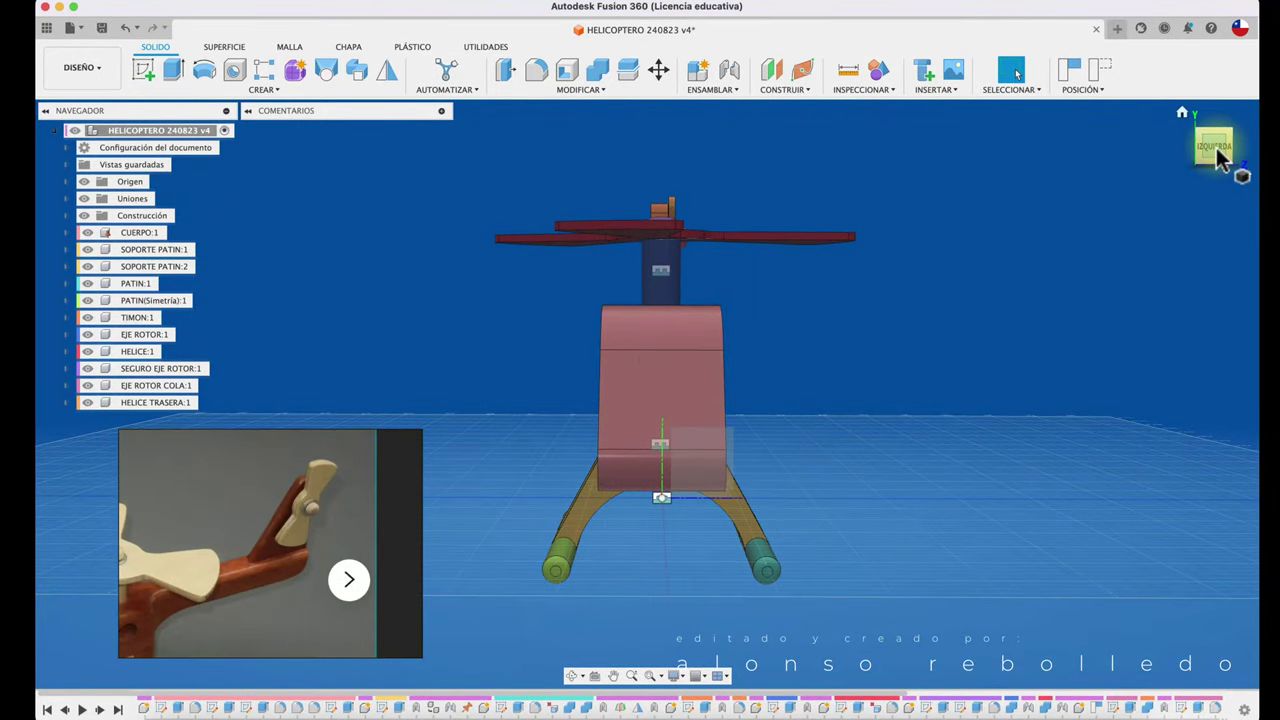
{"action": "left_click", "coordinate": [1223, 168]}
{"action": "left_click", "coordinate": [1248, 179]}
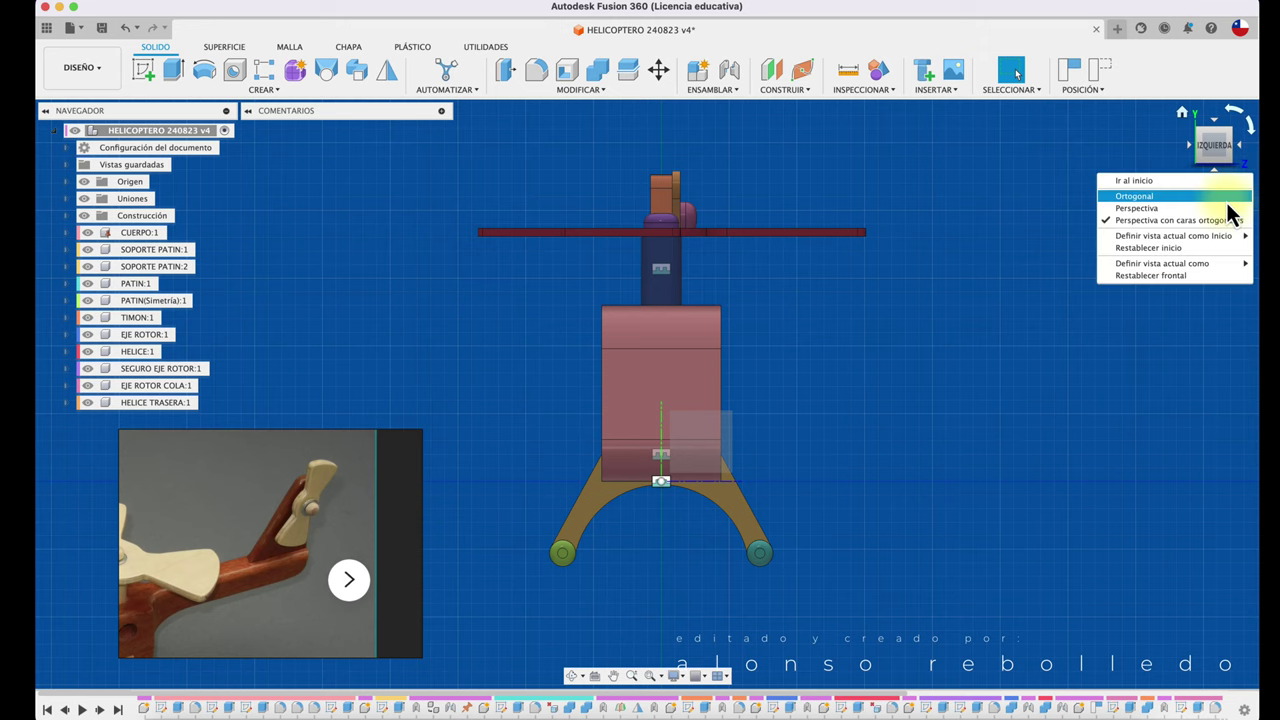
{"action": "mouse_move", "coordinate": [1162, 263]}
{"action": "left_click", "coordinate": [1023, 263]}
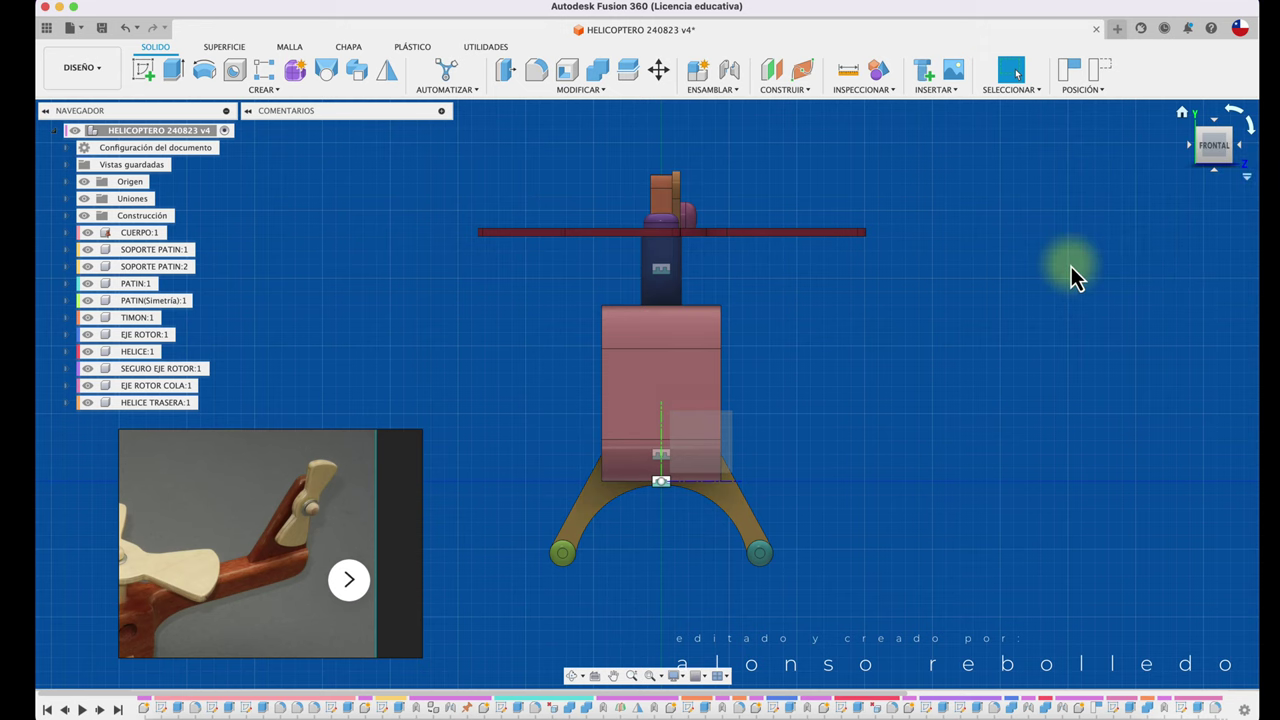
{"action": "middle_click_drag", "start_coordinate": [1071, 266], "coordinate": [1200, 165], "text": "shift"}
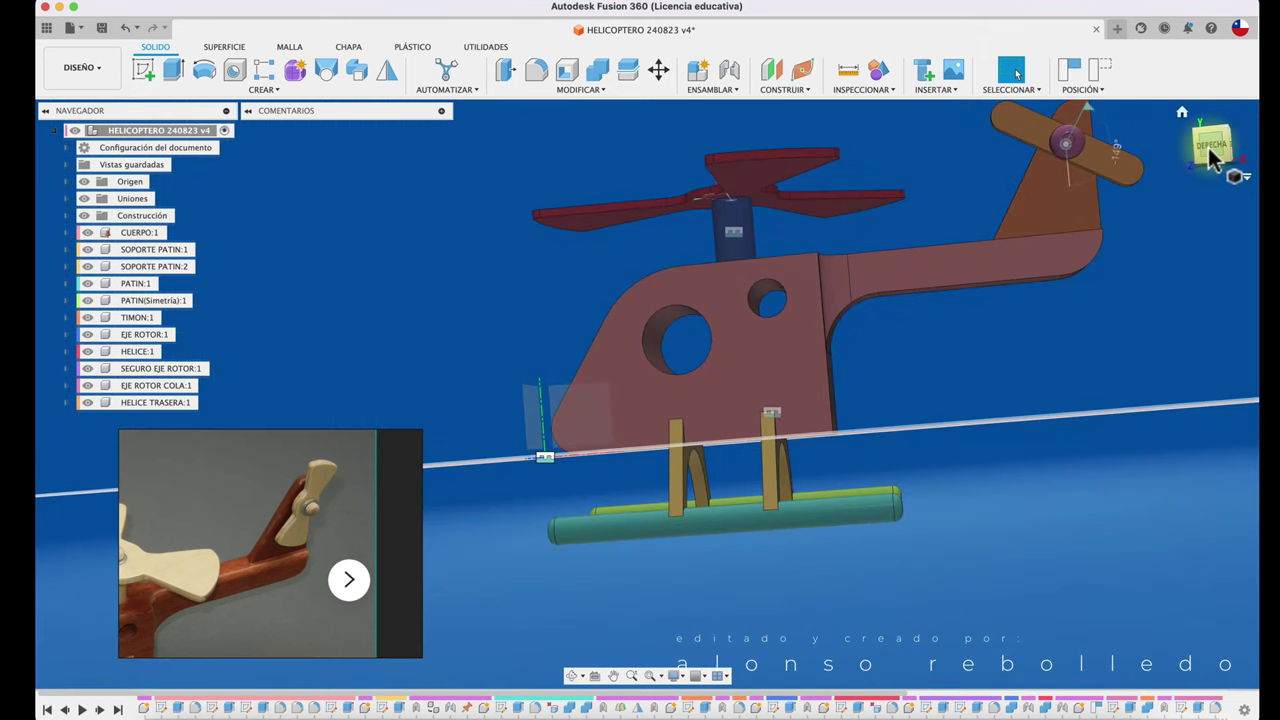
{"action": "left_click", "coordinate": [1213, 150]}
{"action": "mouse_move", "coordinate": [1214, 143]}
{"action": "left_mouse_down"}
{"action": "mouse_move", "coordinate": [1143, 163]}
{"action": "mouse_move", "coordinate": [1147, 127]}
{"action": "left_mouse_up"}
- Set a raised front-right three-quarter view as Home with fixed distance, and test it
{"action": "left_click", "coordinate": [1180, 114]}
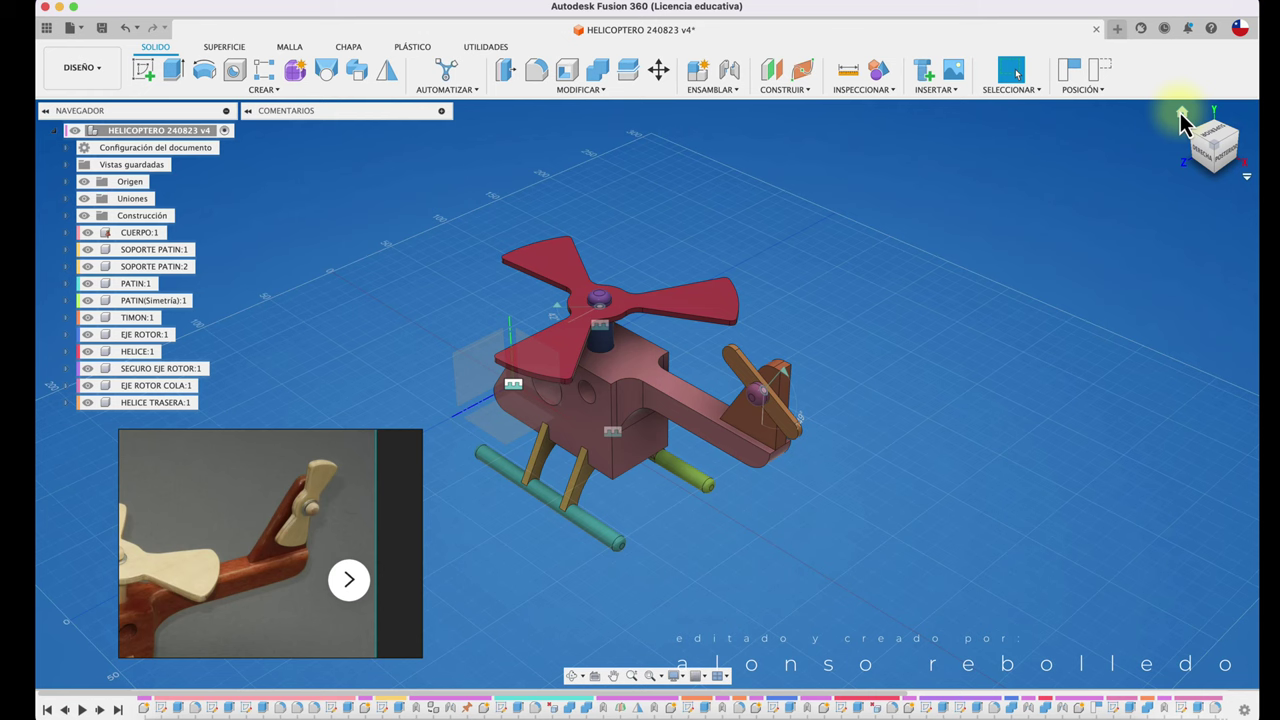
{"action": "left_click", "coordinate": [1182, 115]}
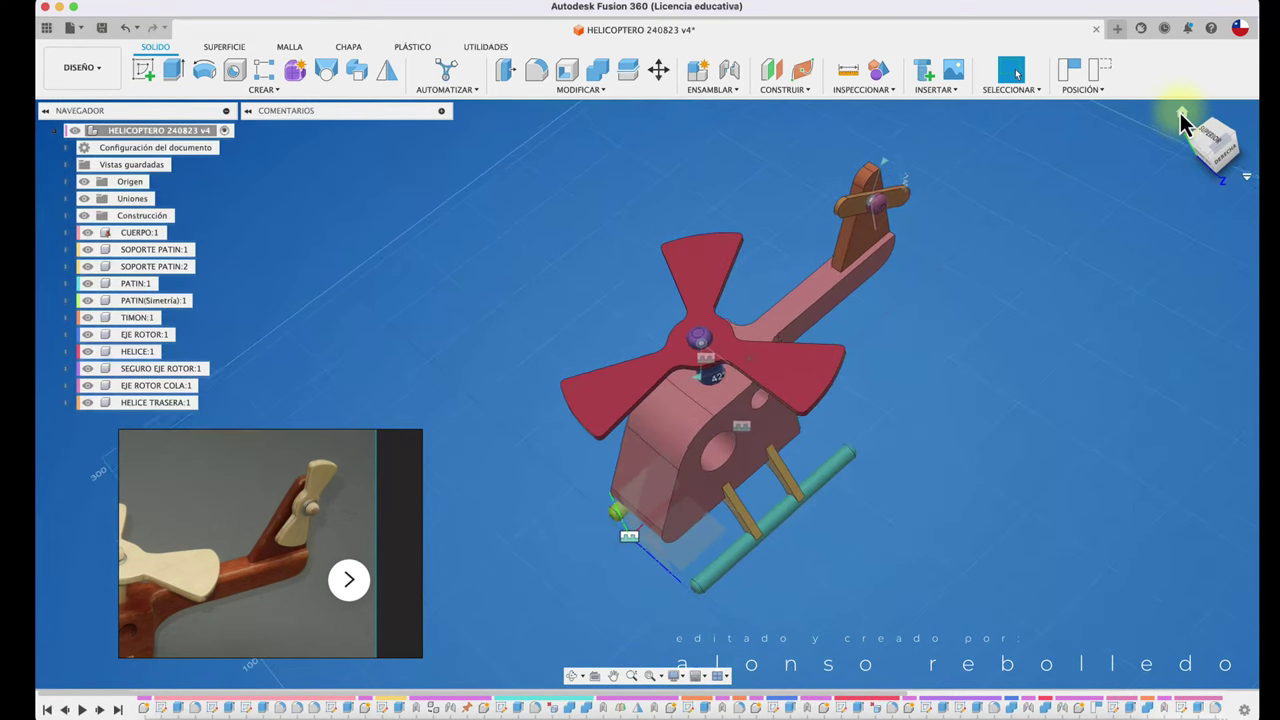
{"action": "left_click", "coordinate": [1181, 114]}
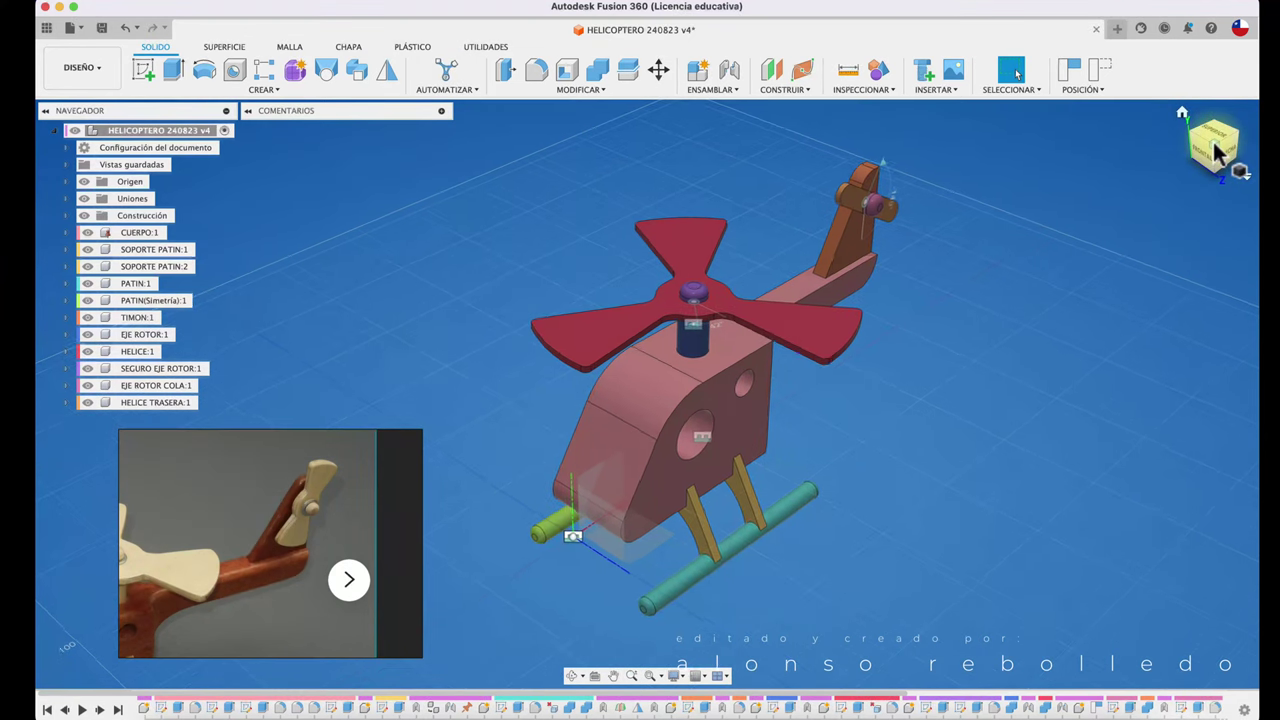
{"action": "left_click_drag", "start_coordinate": [1218, 150], "coordinate": [1220, 185]}
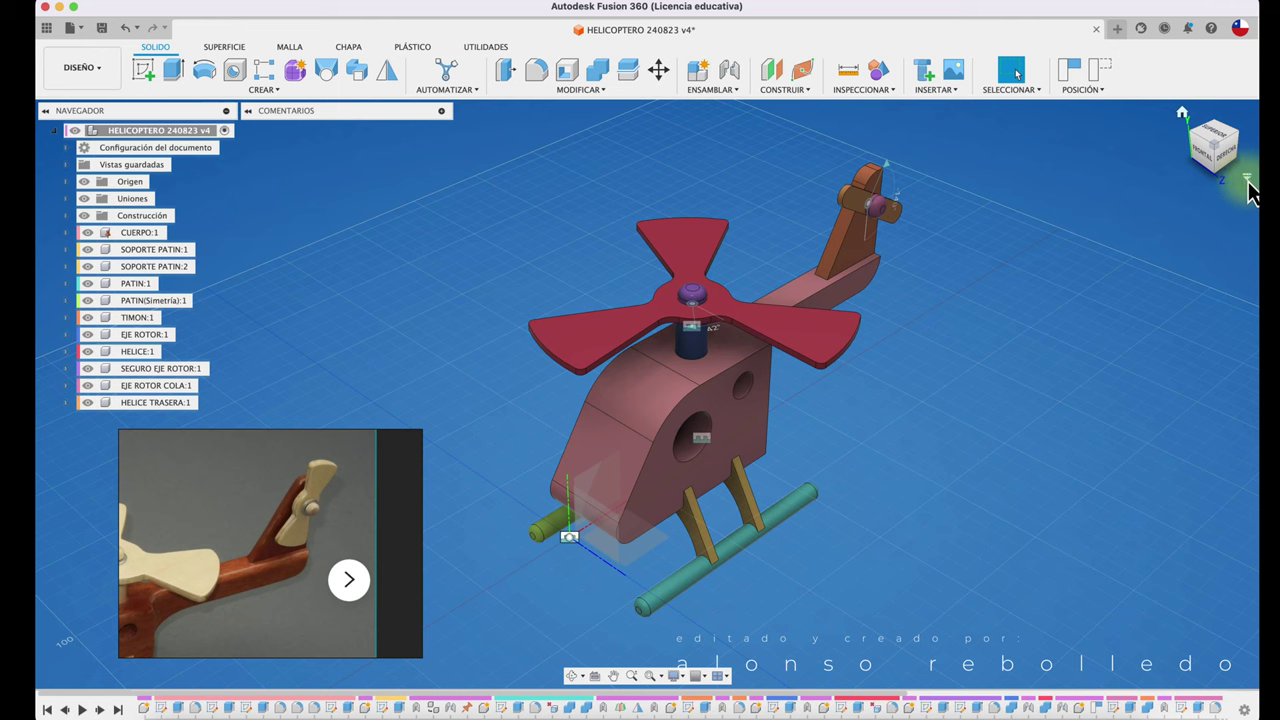
{"action": "left_click", "coordinate": [1248, 182]}
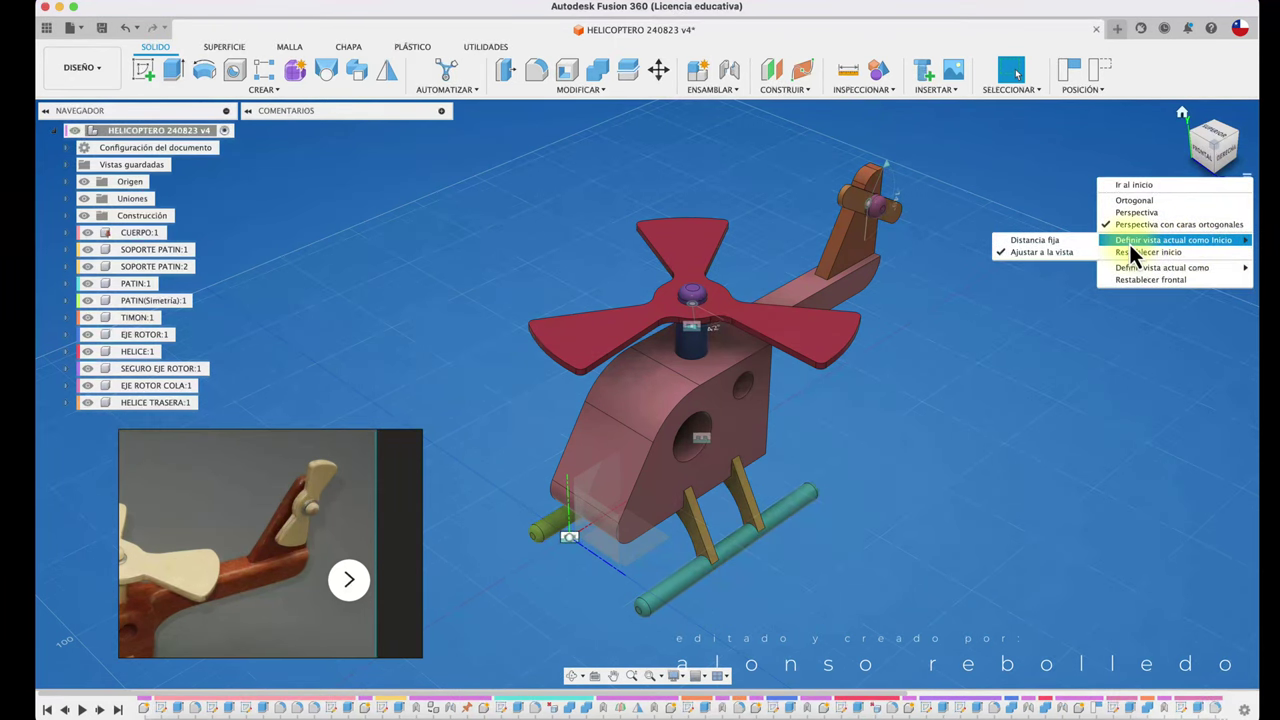
{"action": "left_click", "coordinate": [1077, 247]}
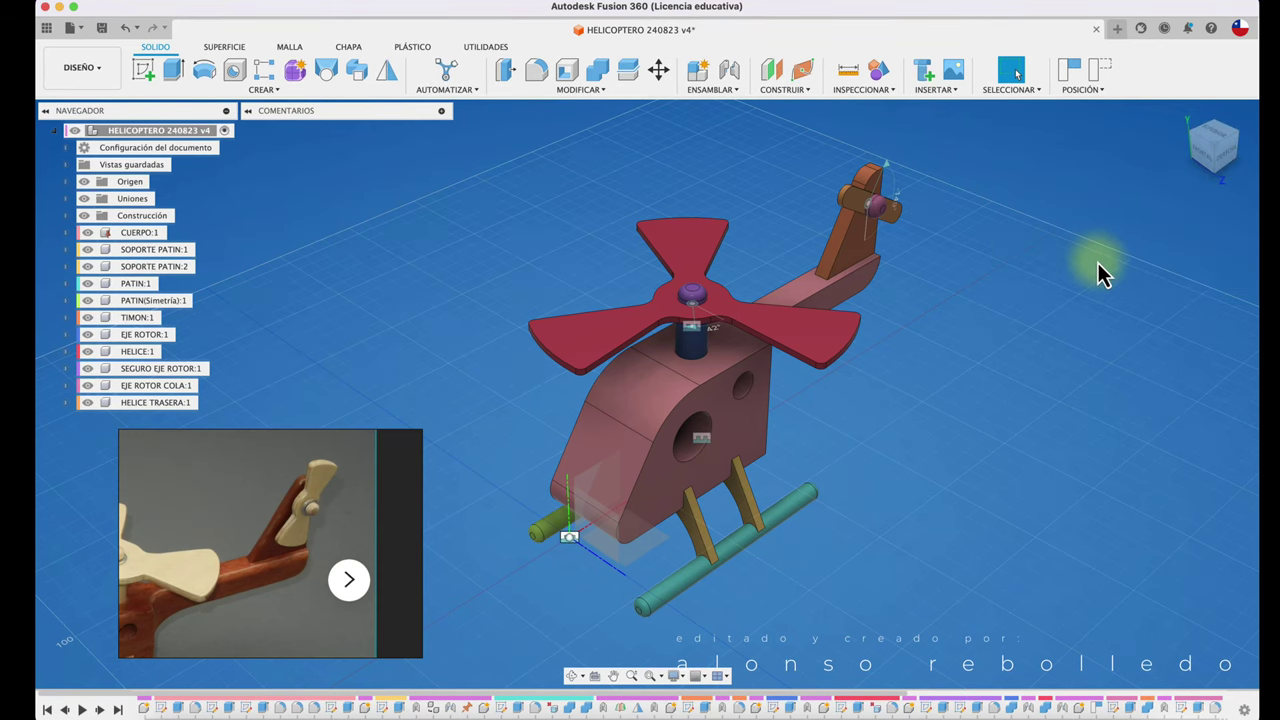
{"action": "middle_click_drag", "start_coordinate": [1097, 271], "coordinate": [1140, 222], "text": "shift"}
{"action": "left_click", "coordinate": [1186, 122]}
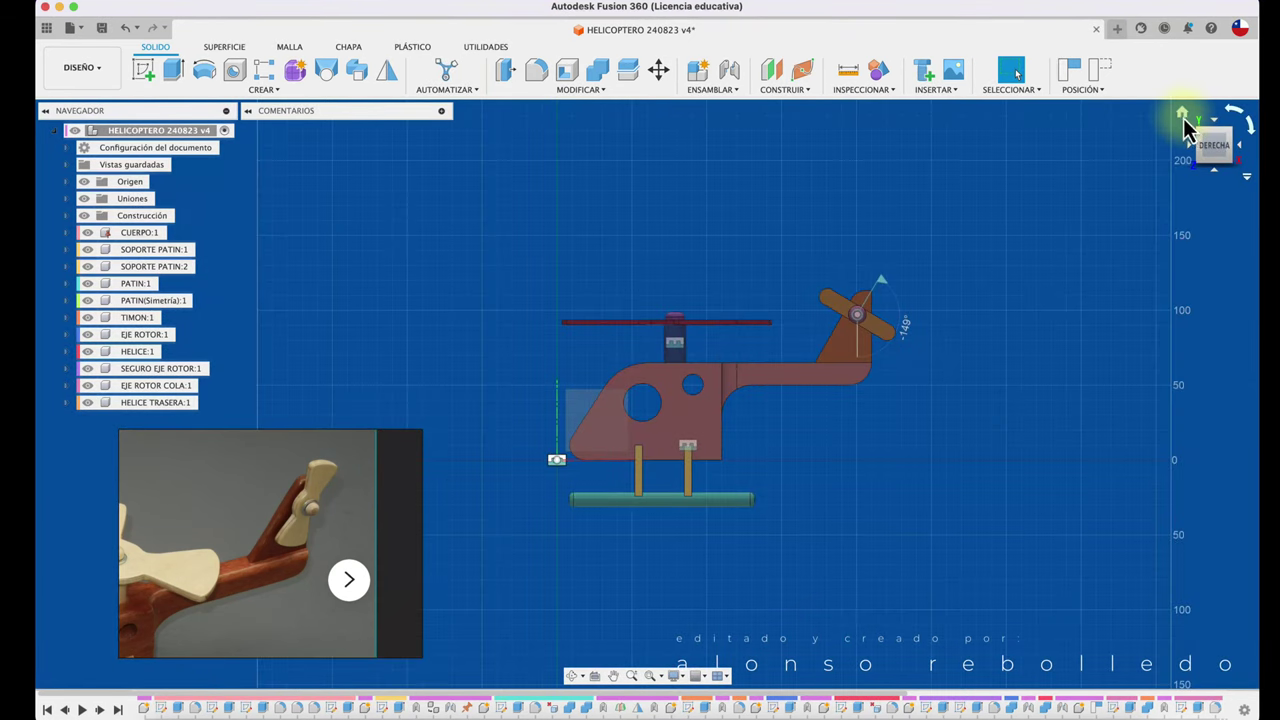
{"action": "left_click", "coordinate": [1184, 116]}
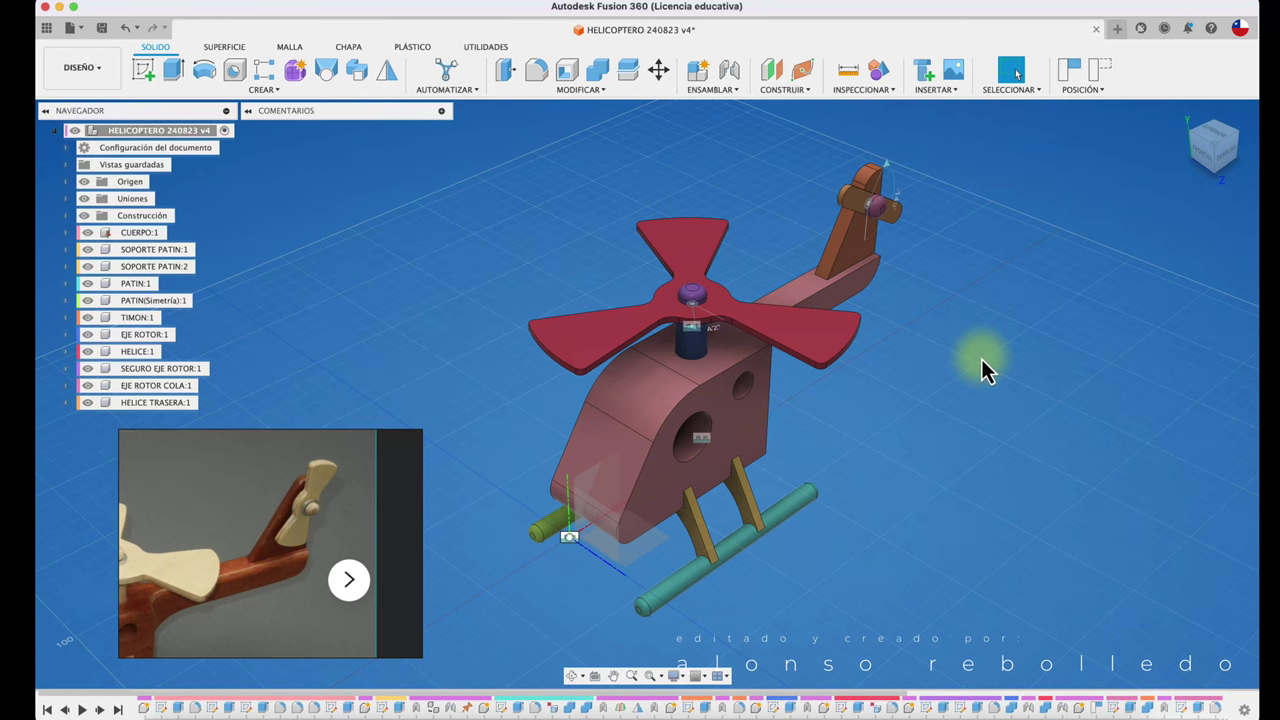